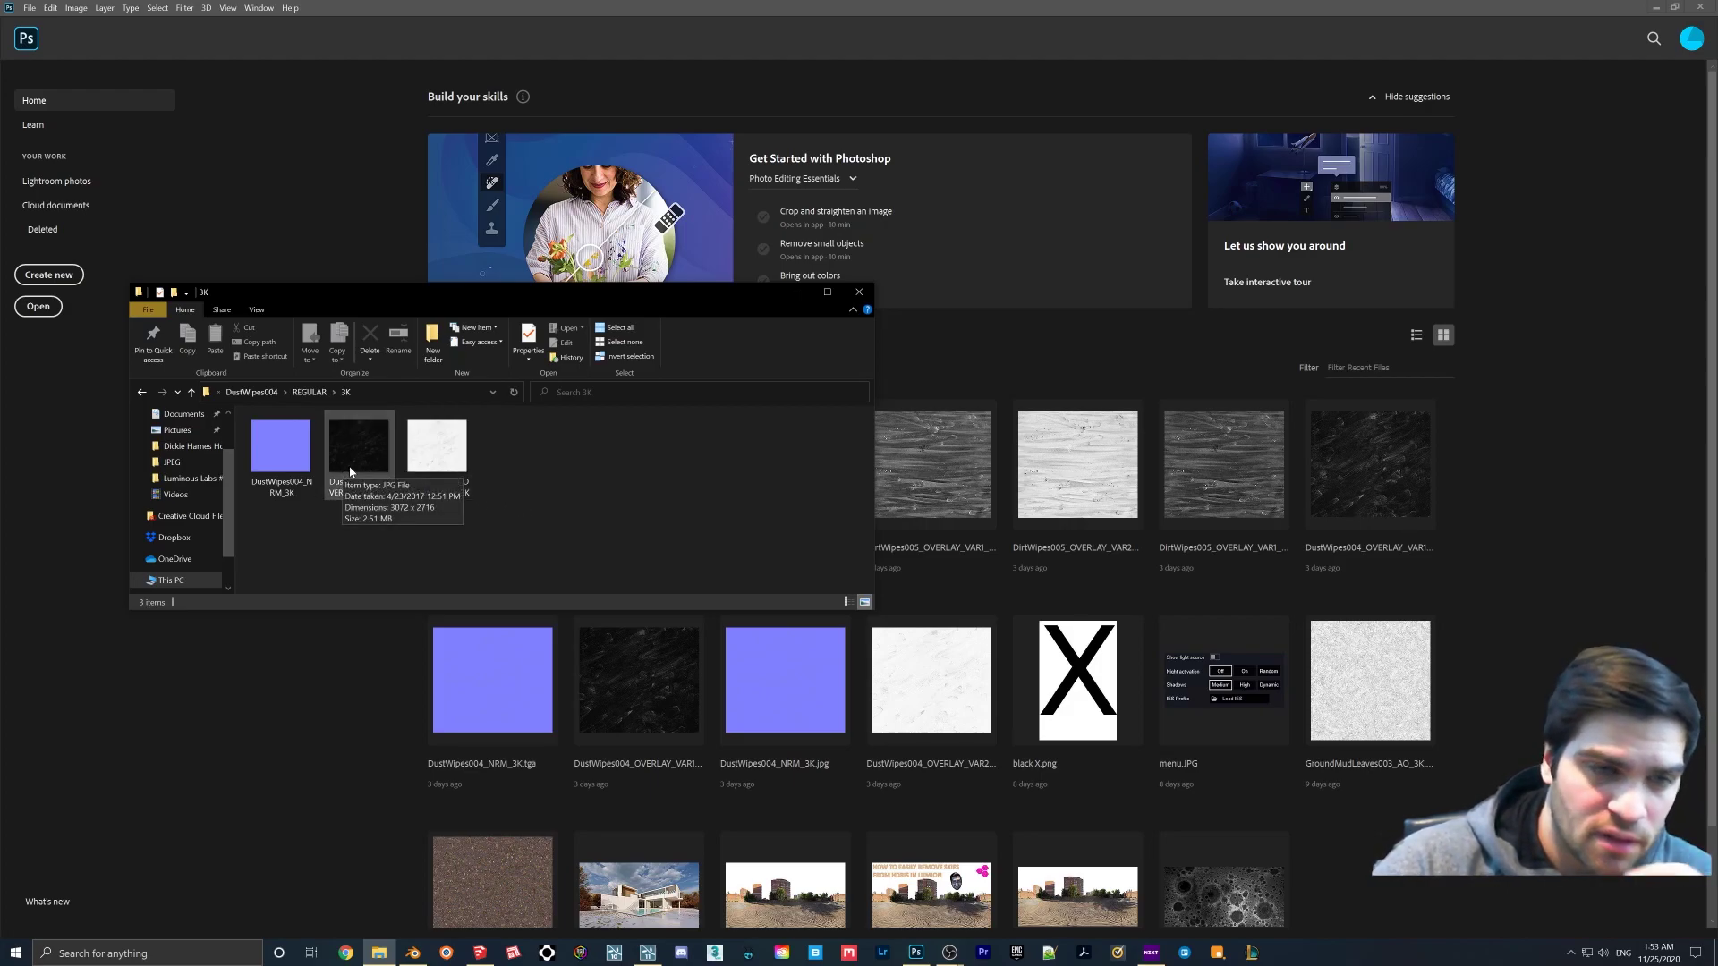
- Open DustWipes004_OVERLAY_VAR1_3K in Photoshop and preview the white VAR2 texture
left_click_drag(357, 458, 885, 432)
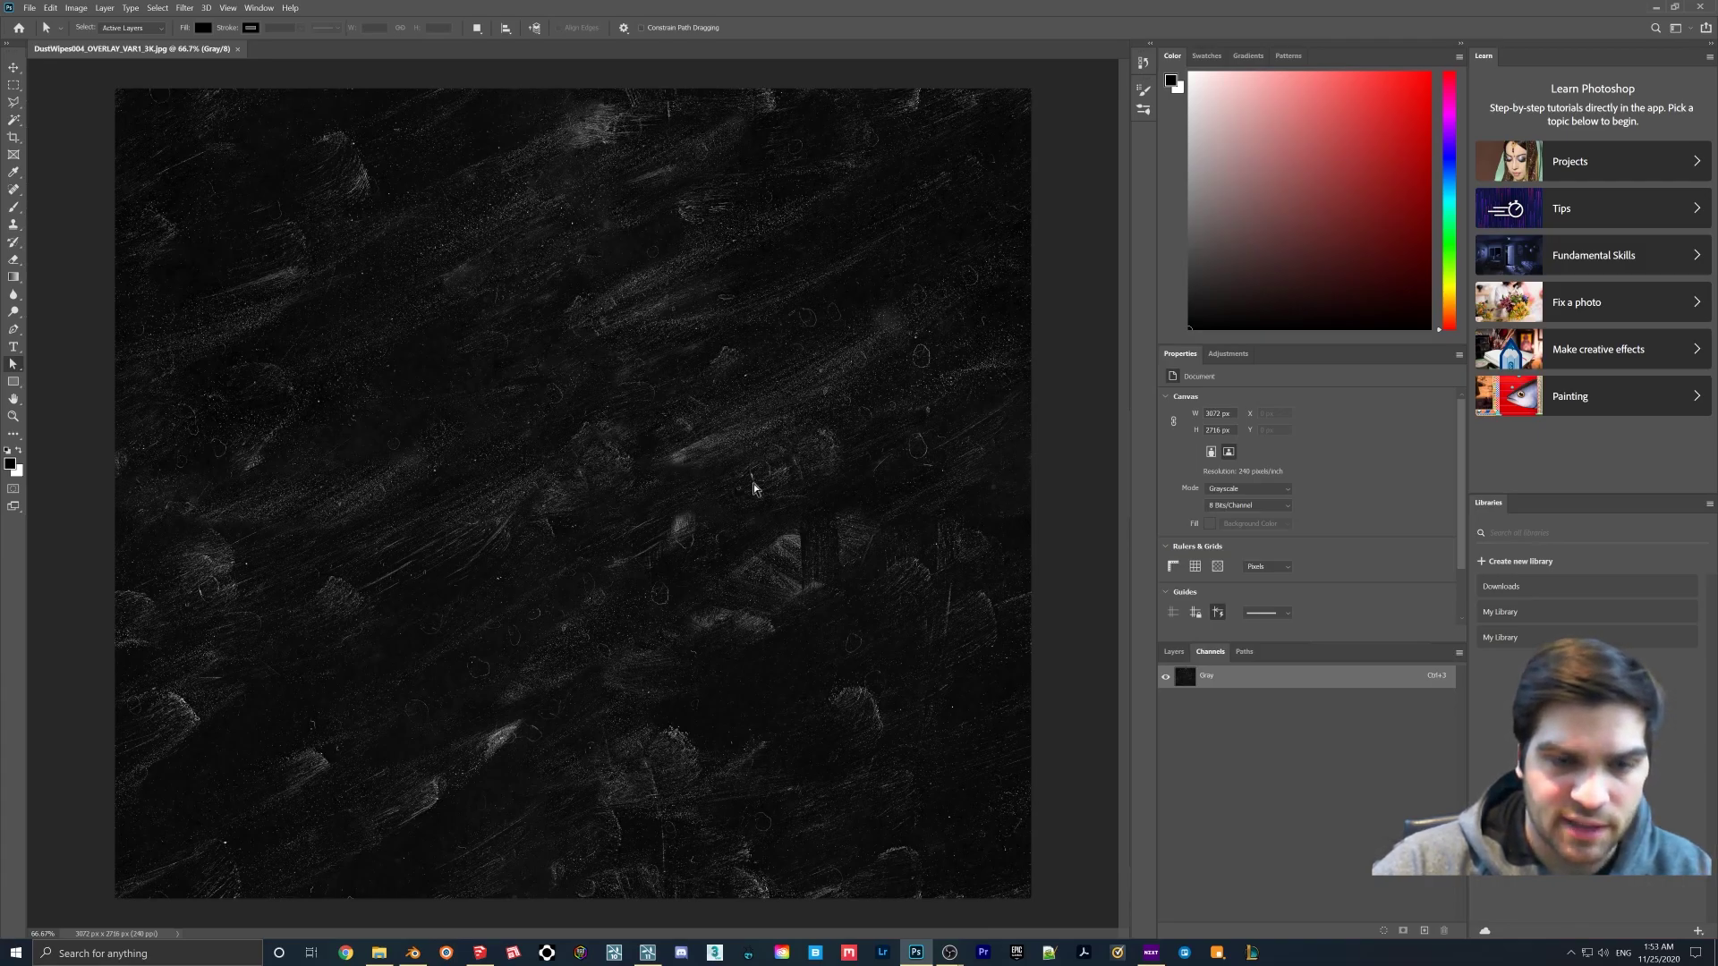
left_click(379, 953)
double_click(422, 436)
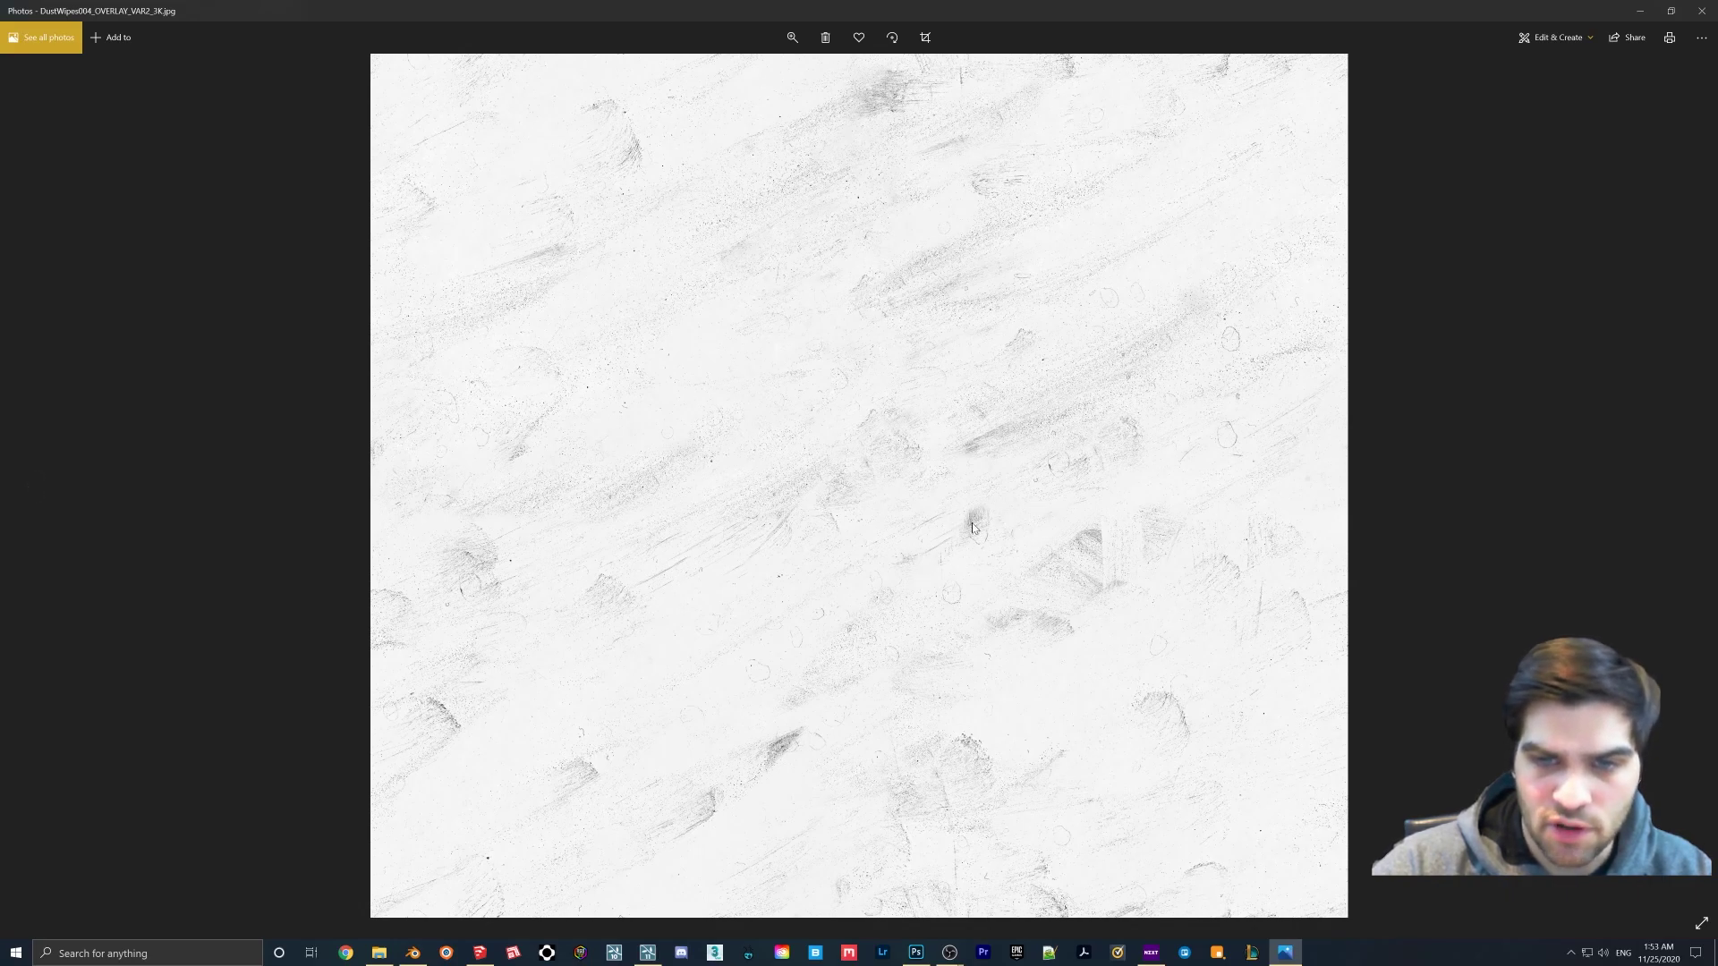
left_click(1702, 11)
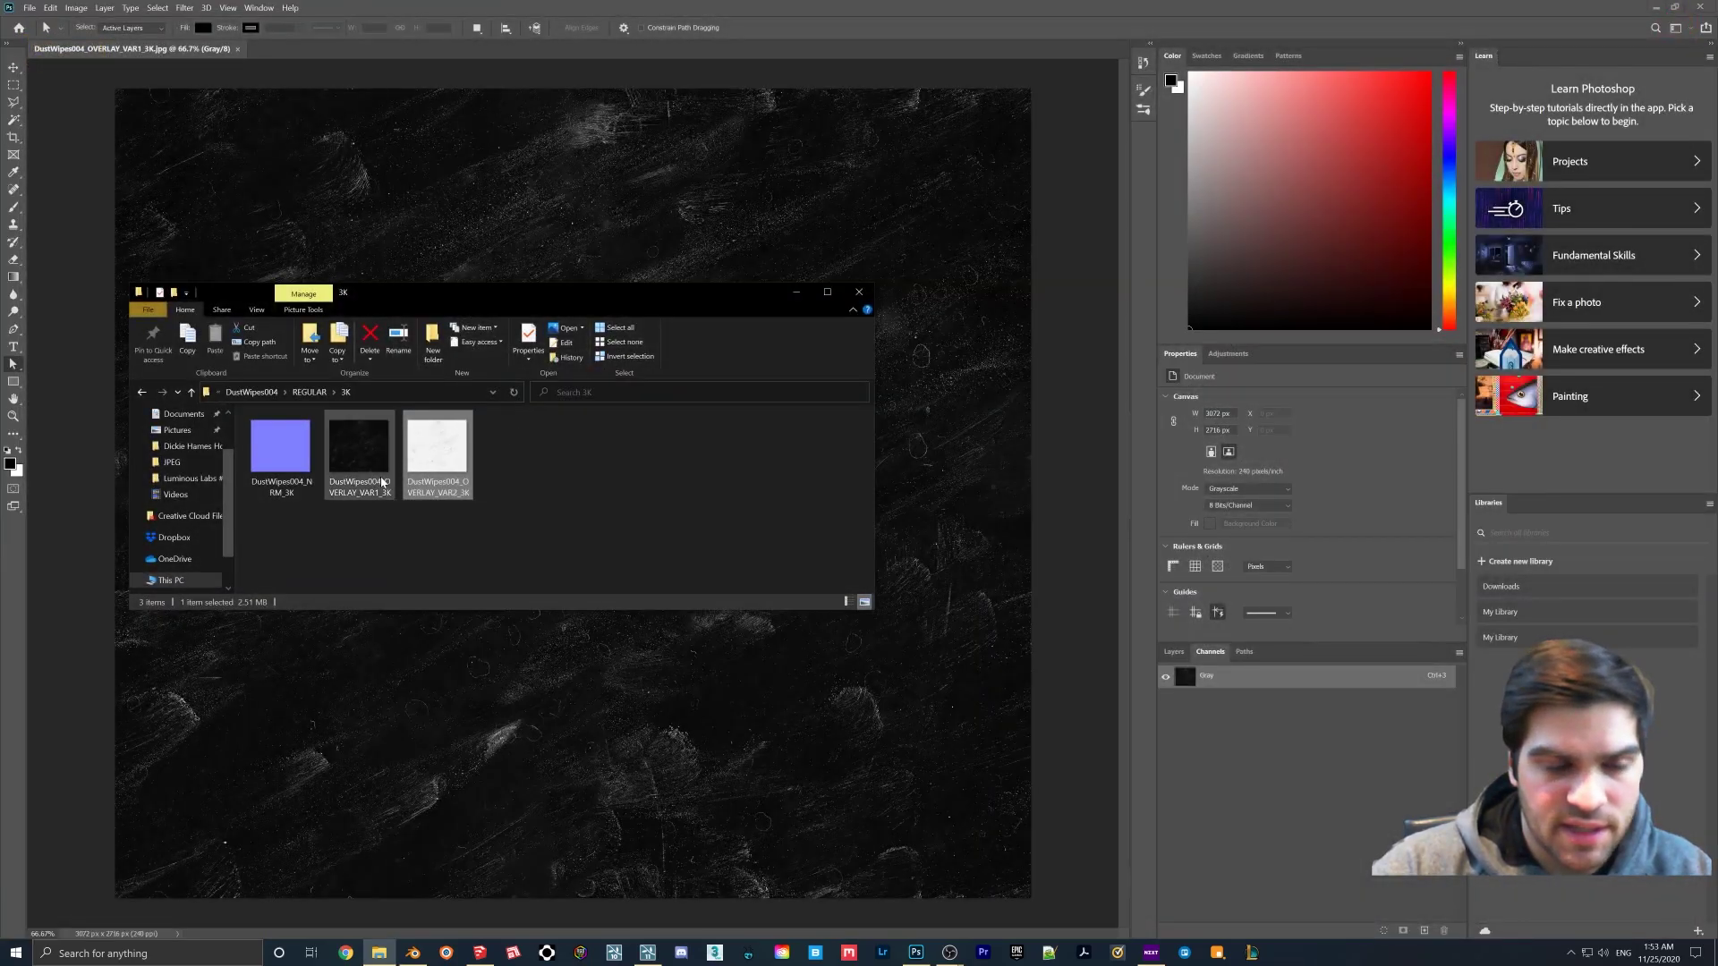
- Open DustWipes004_OVERLAY_VAR2_3K in Photoshop as a second document
left_click_drag(620, 302, 760, 469)
left_click_drag(526, 640, 1279, 738)
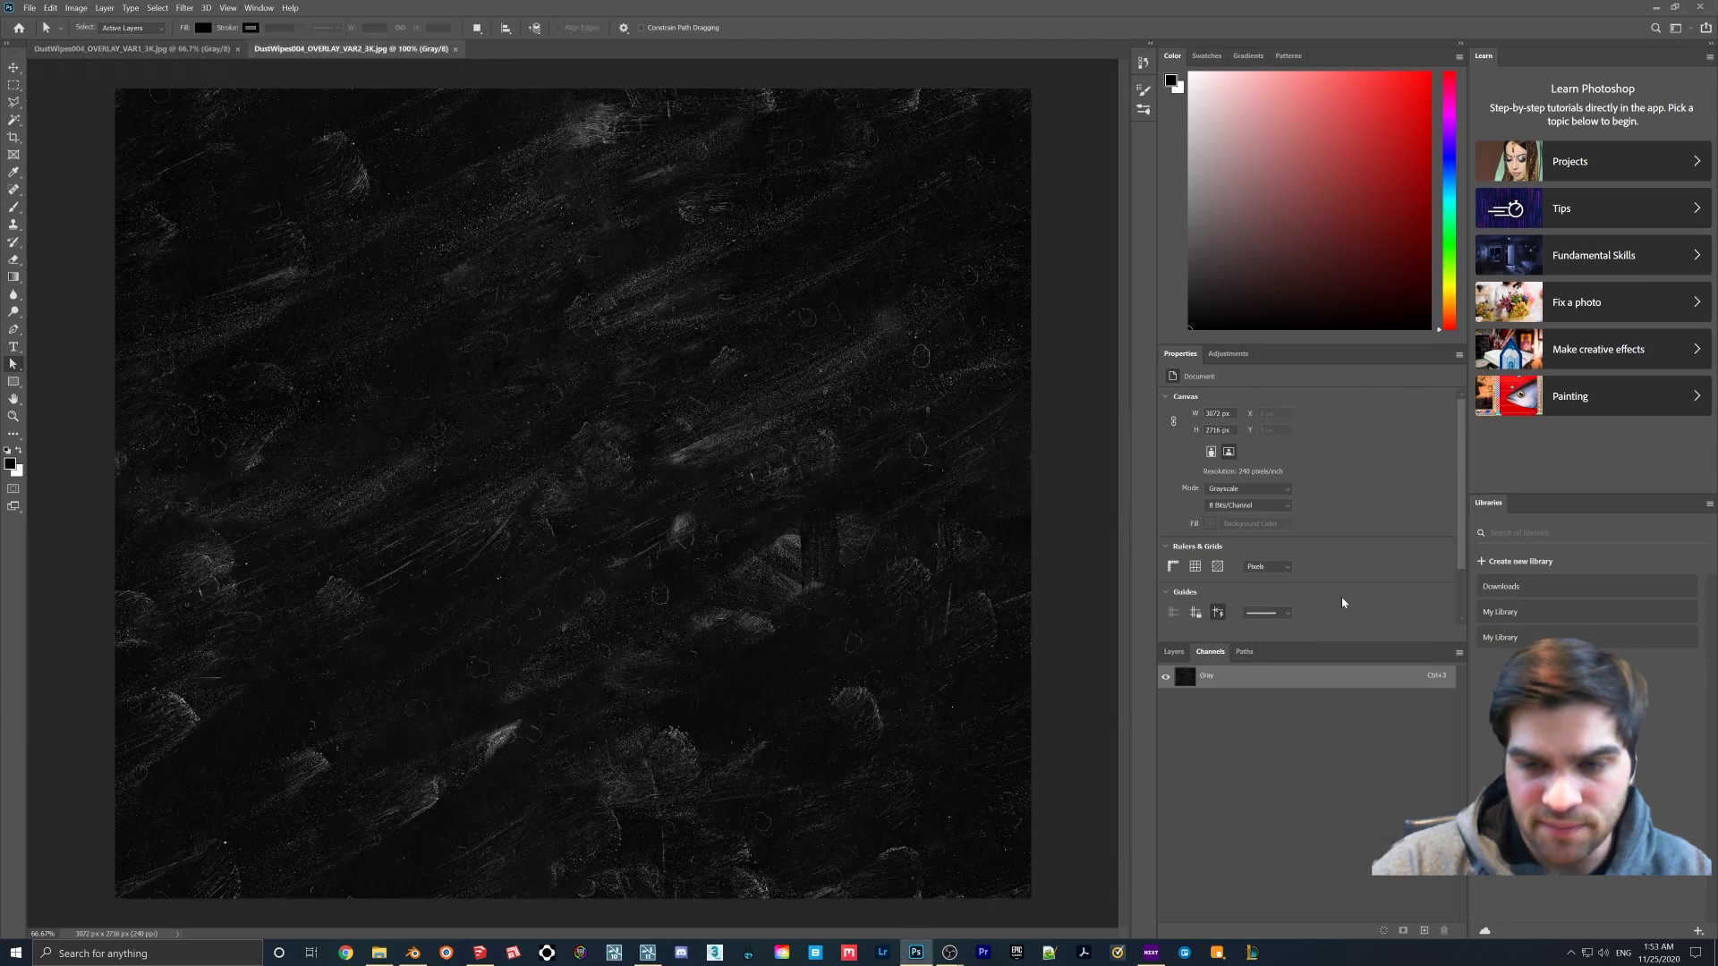
key("ctrl+i")
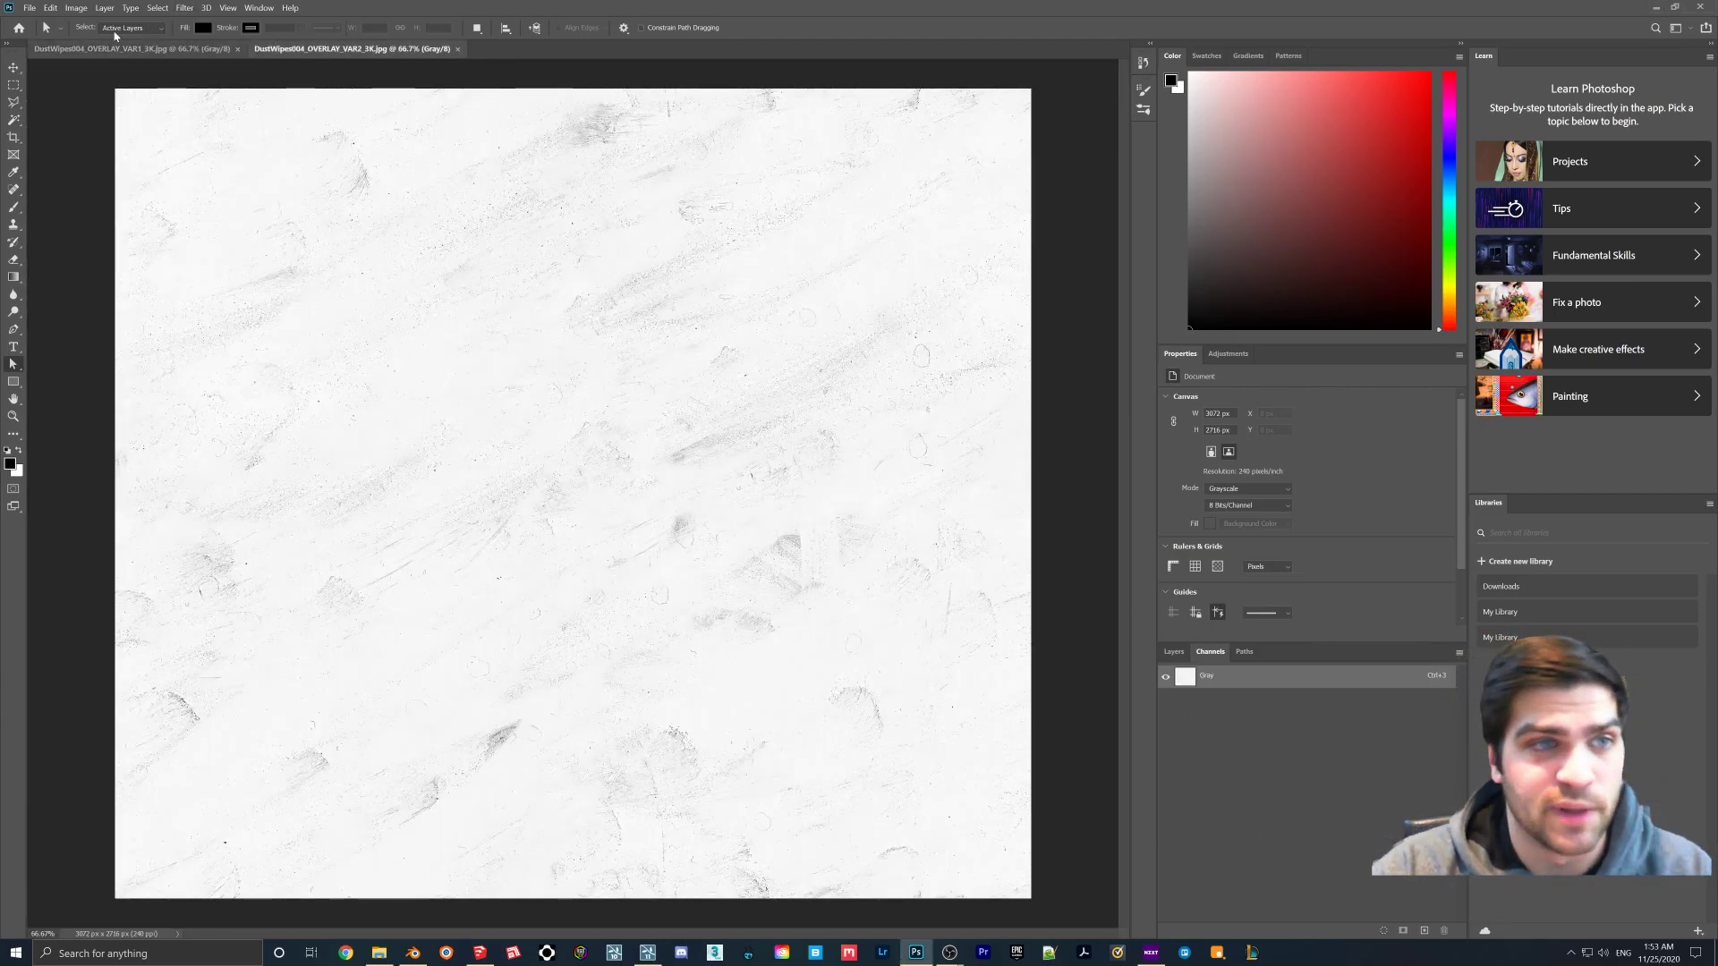
- Convert both the VAR2 and VAR1 documents to RGB Color mode
left_click(77, 8)
mouse_move(89, 21)
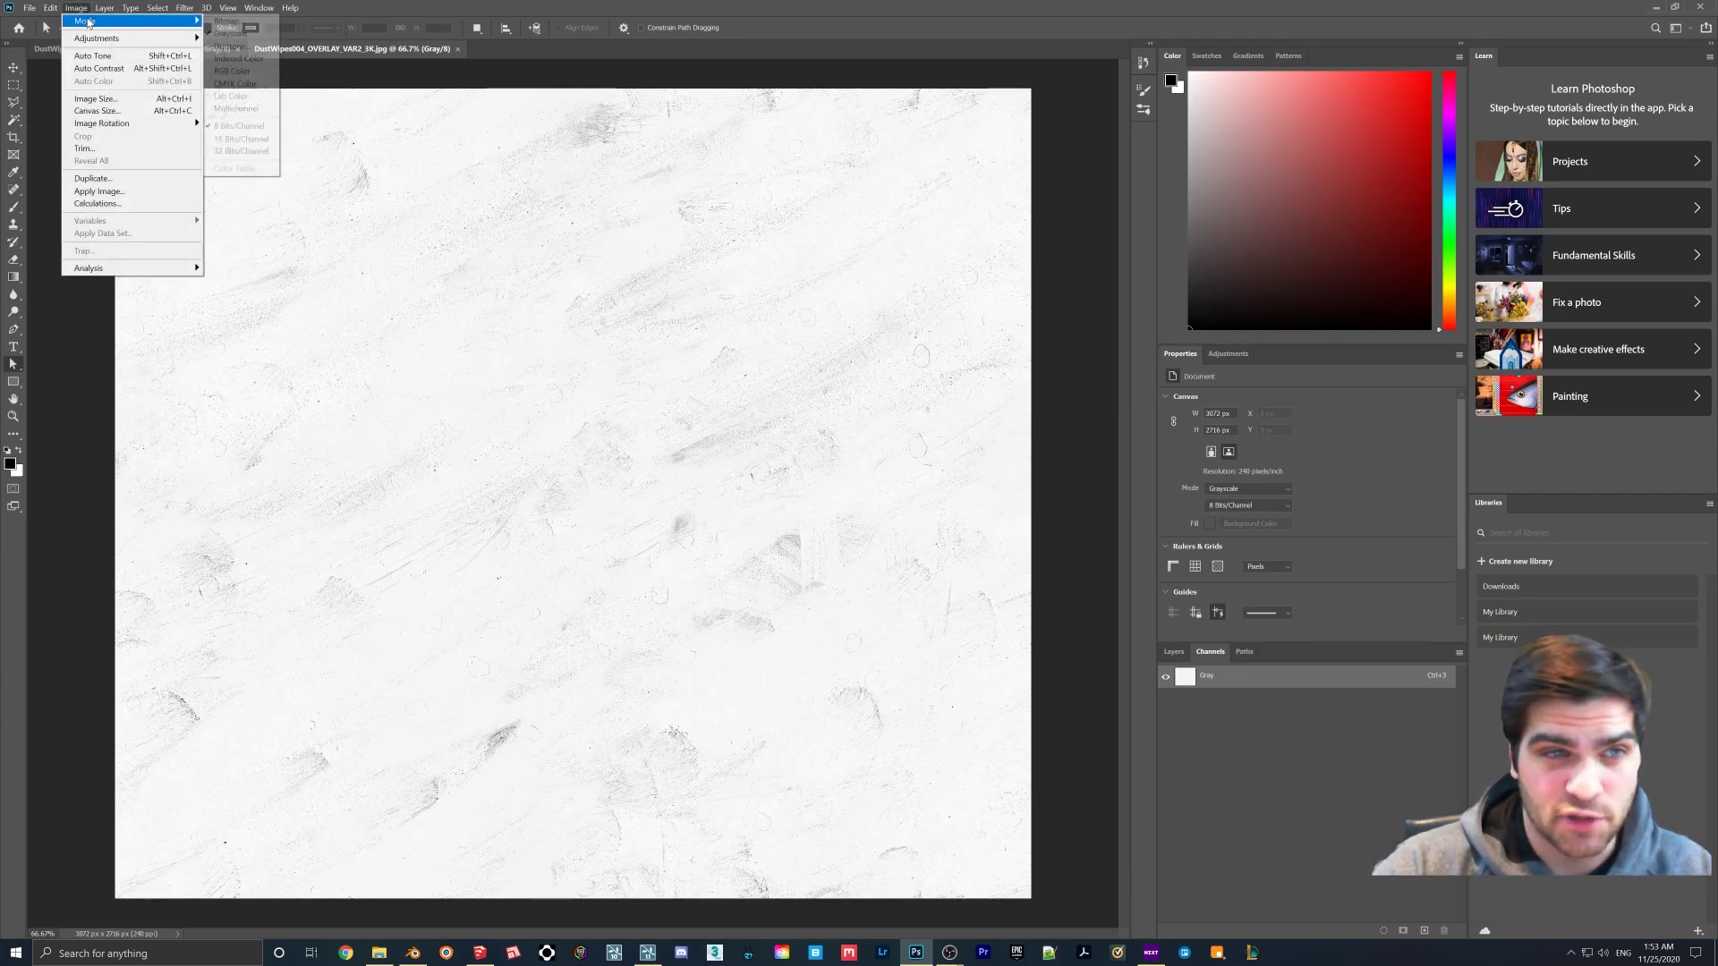
left_click(78, 9)
left_click(77, 9)
mouse_move(87, 22)
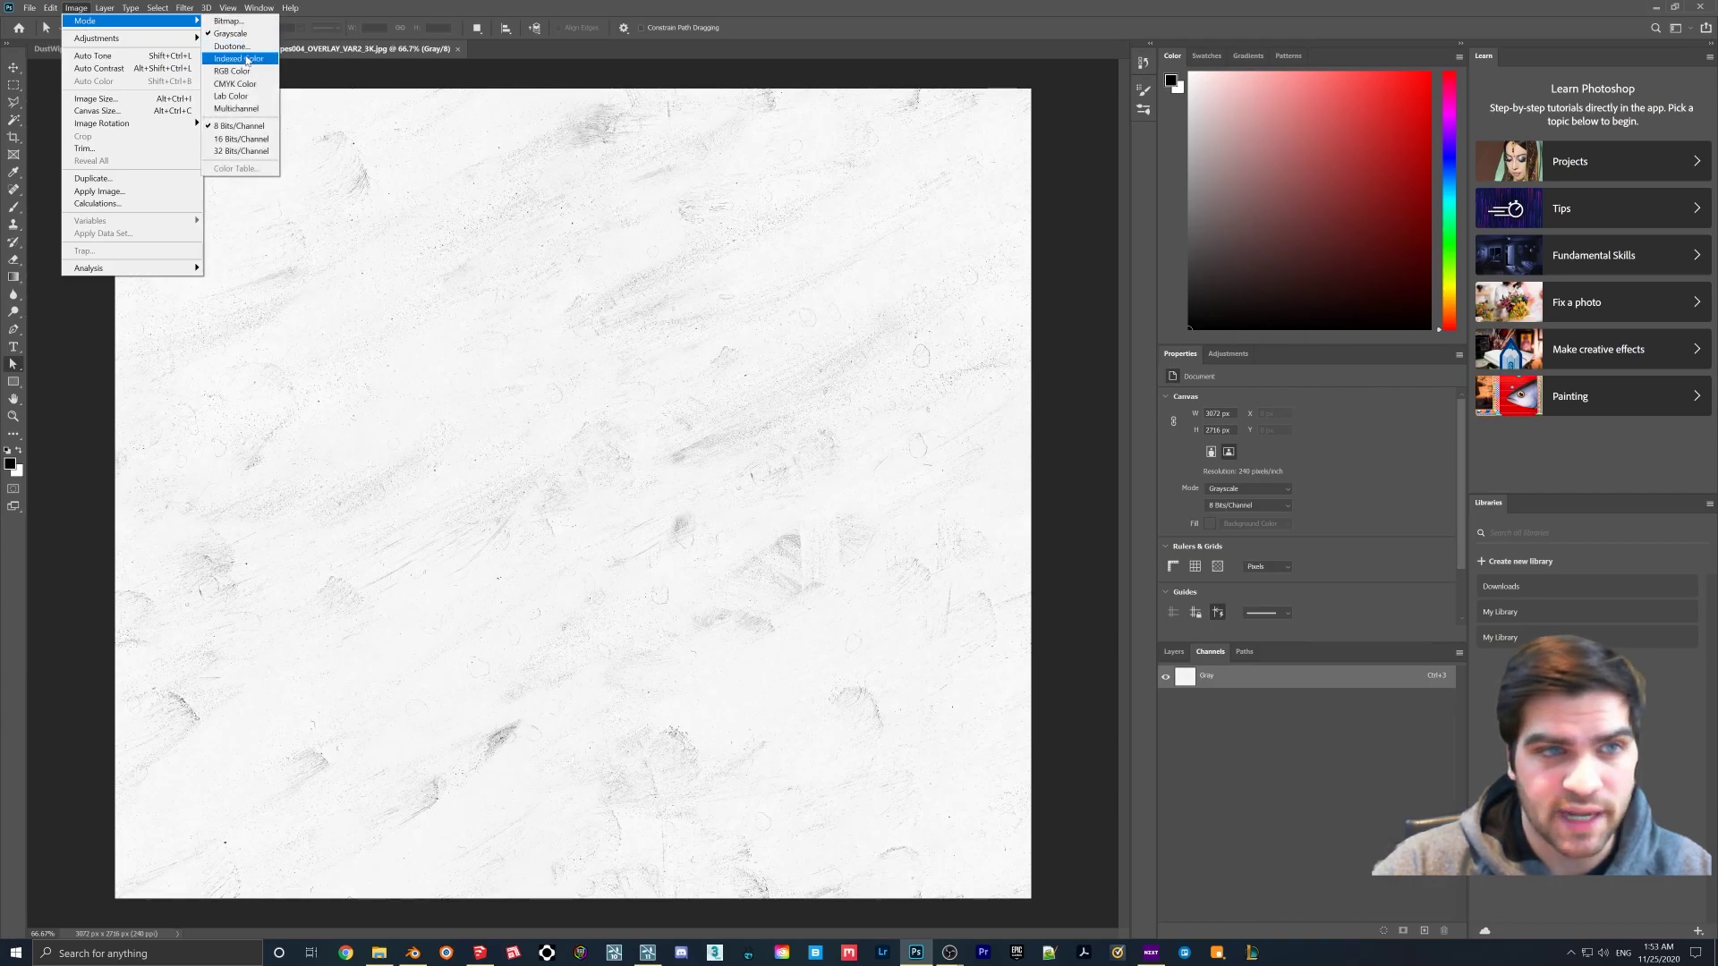
left_click(232, 71)
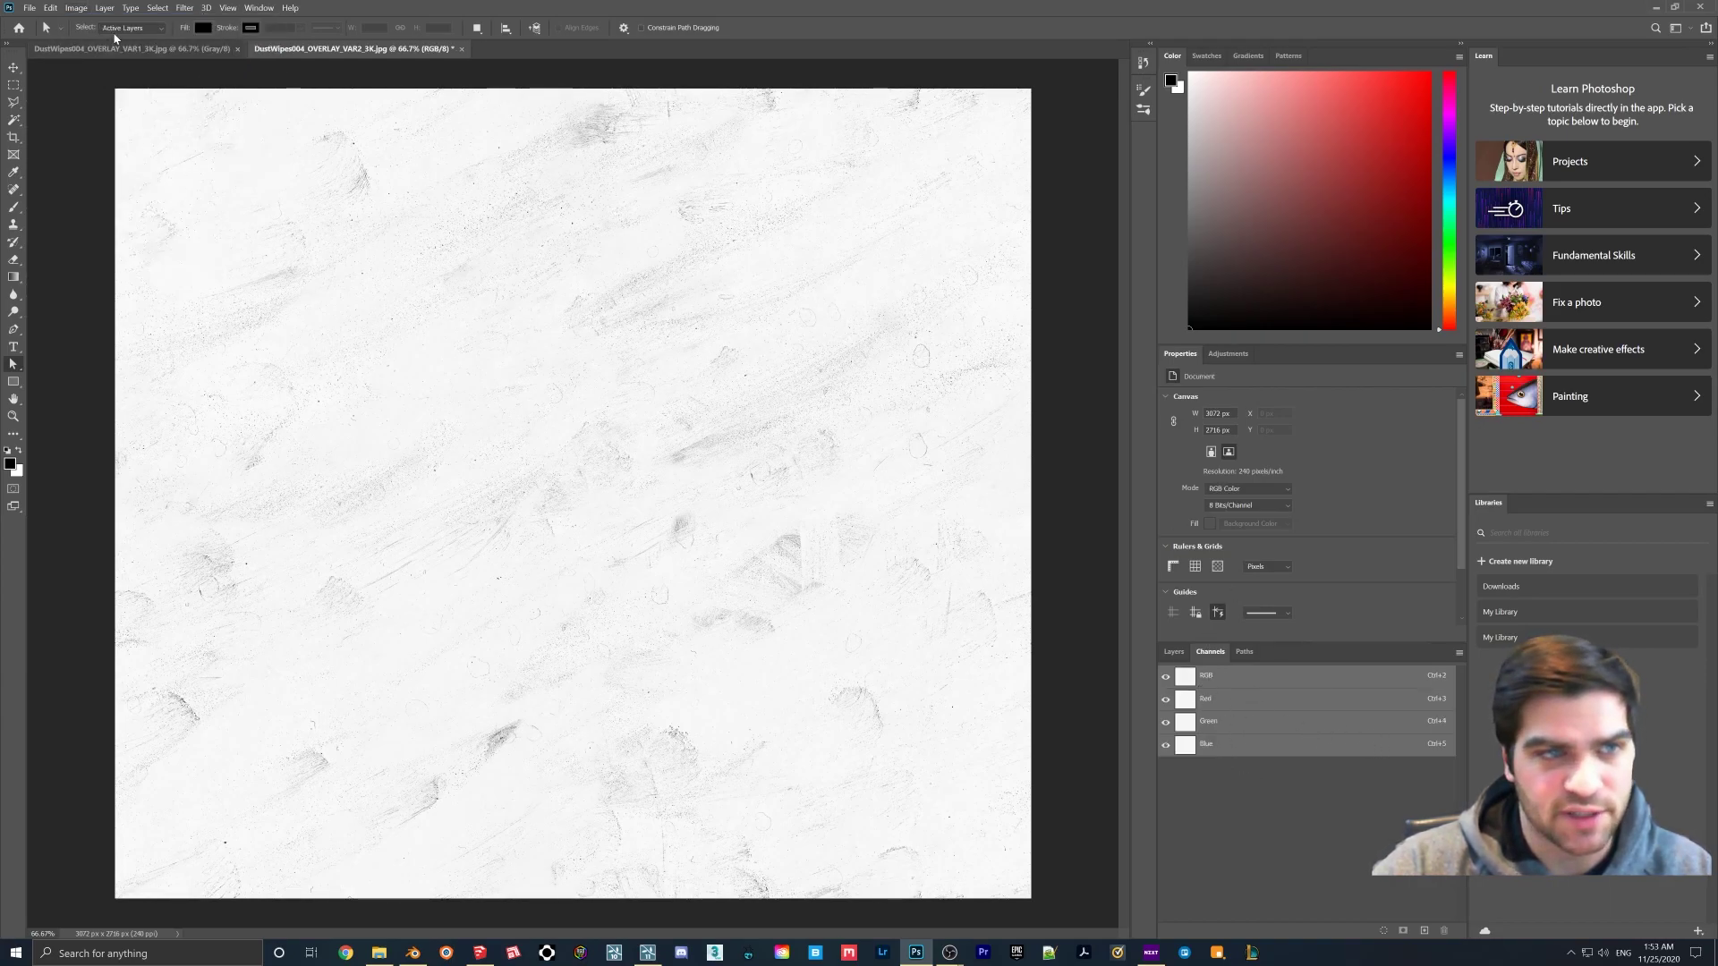
left_click(116, 48)
left_click(77, 8)
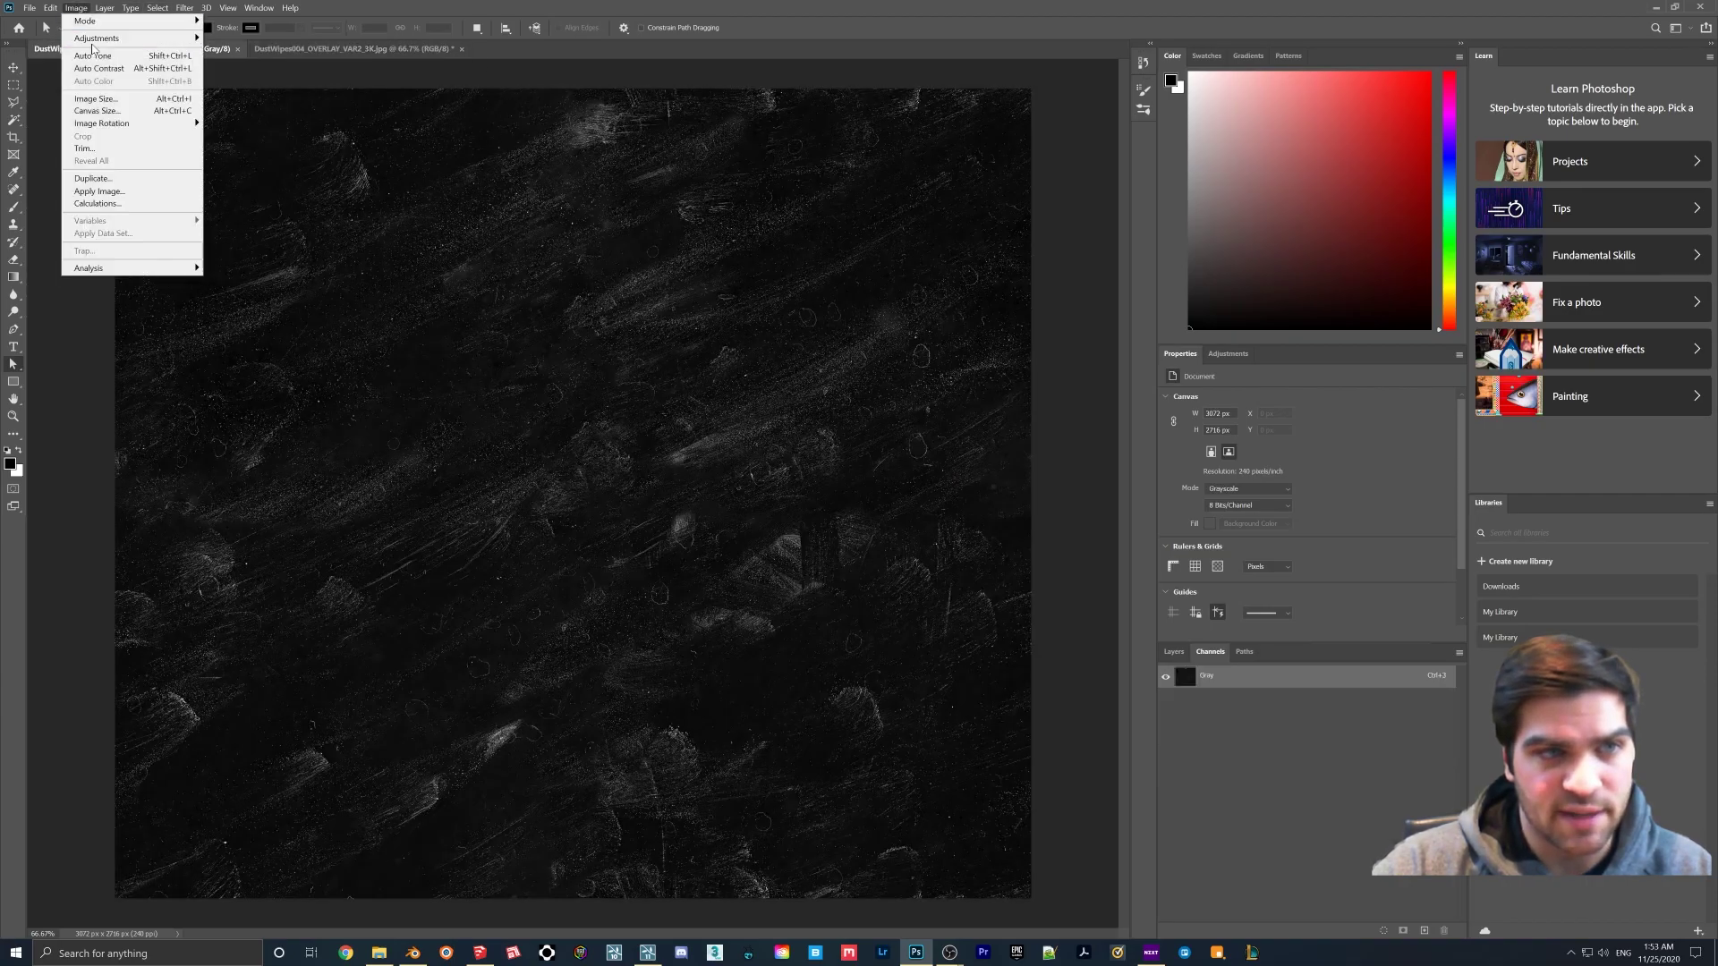
mouse_move(89, 20)
left_click(232, 71)
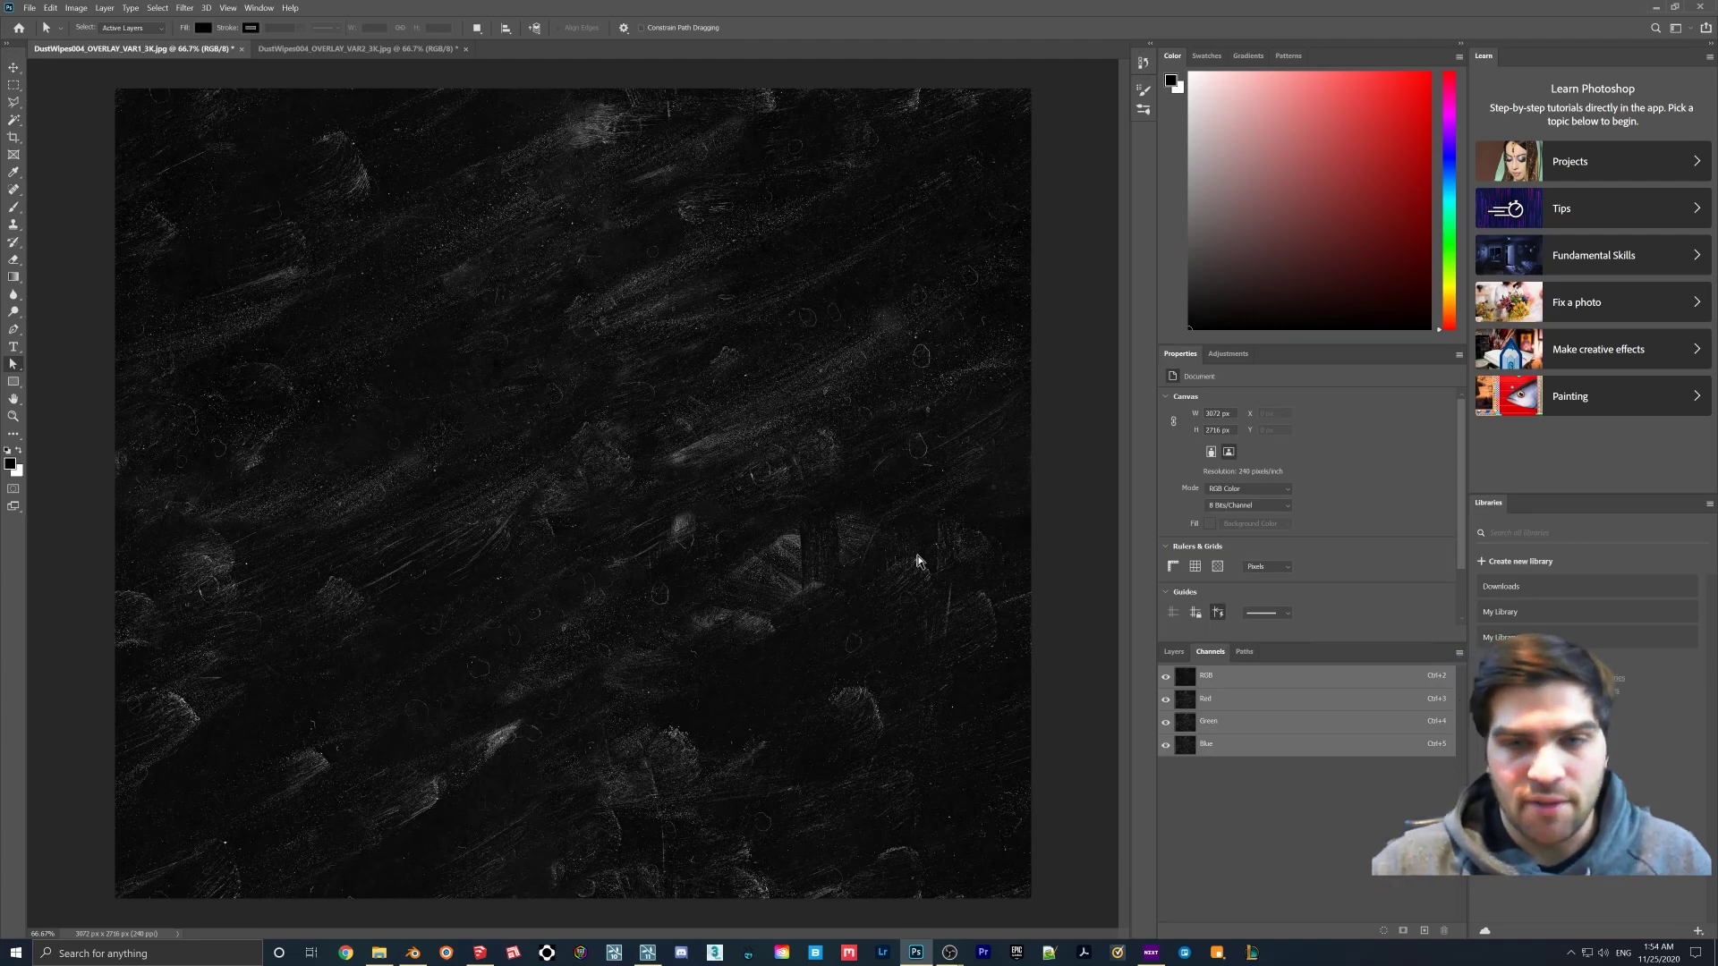
- Invert the white VAR2 texture to dark and select the entire image
left_click(391, 48)
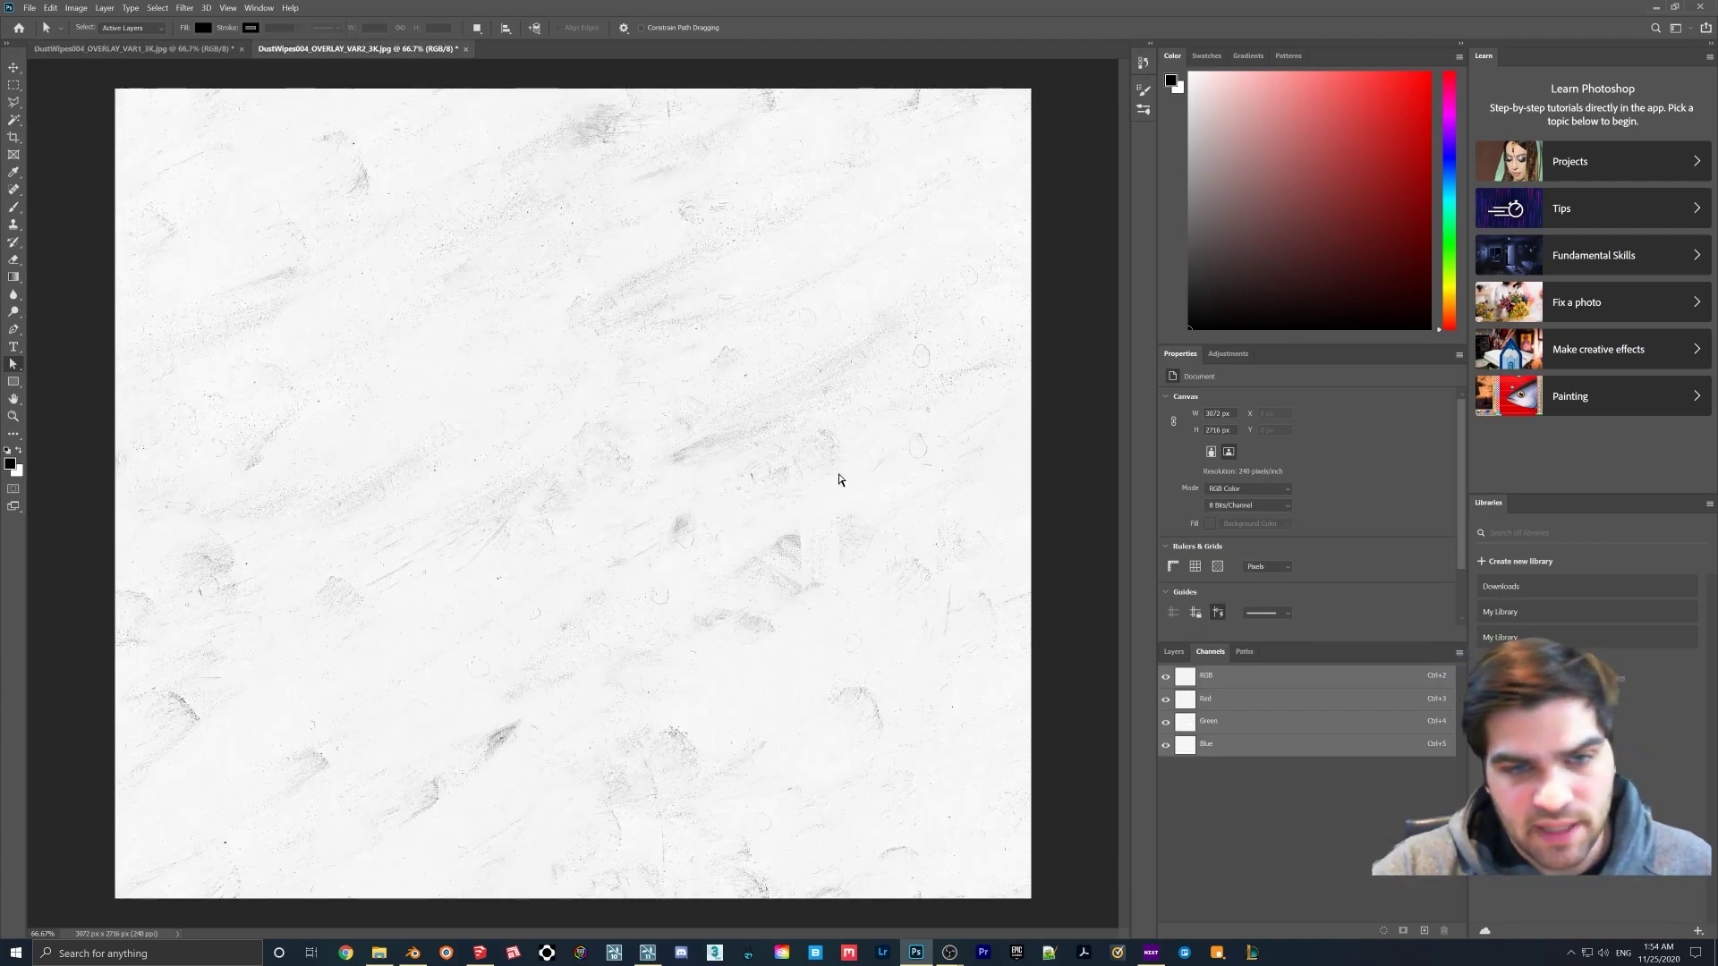
left_click(179, 48)
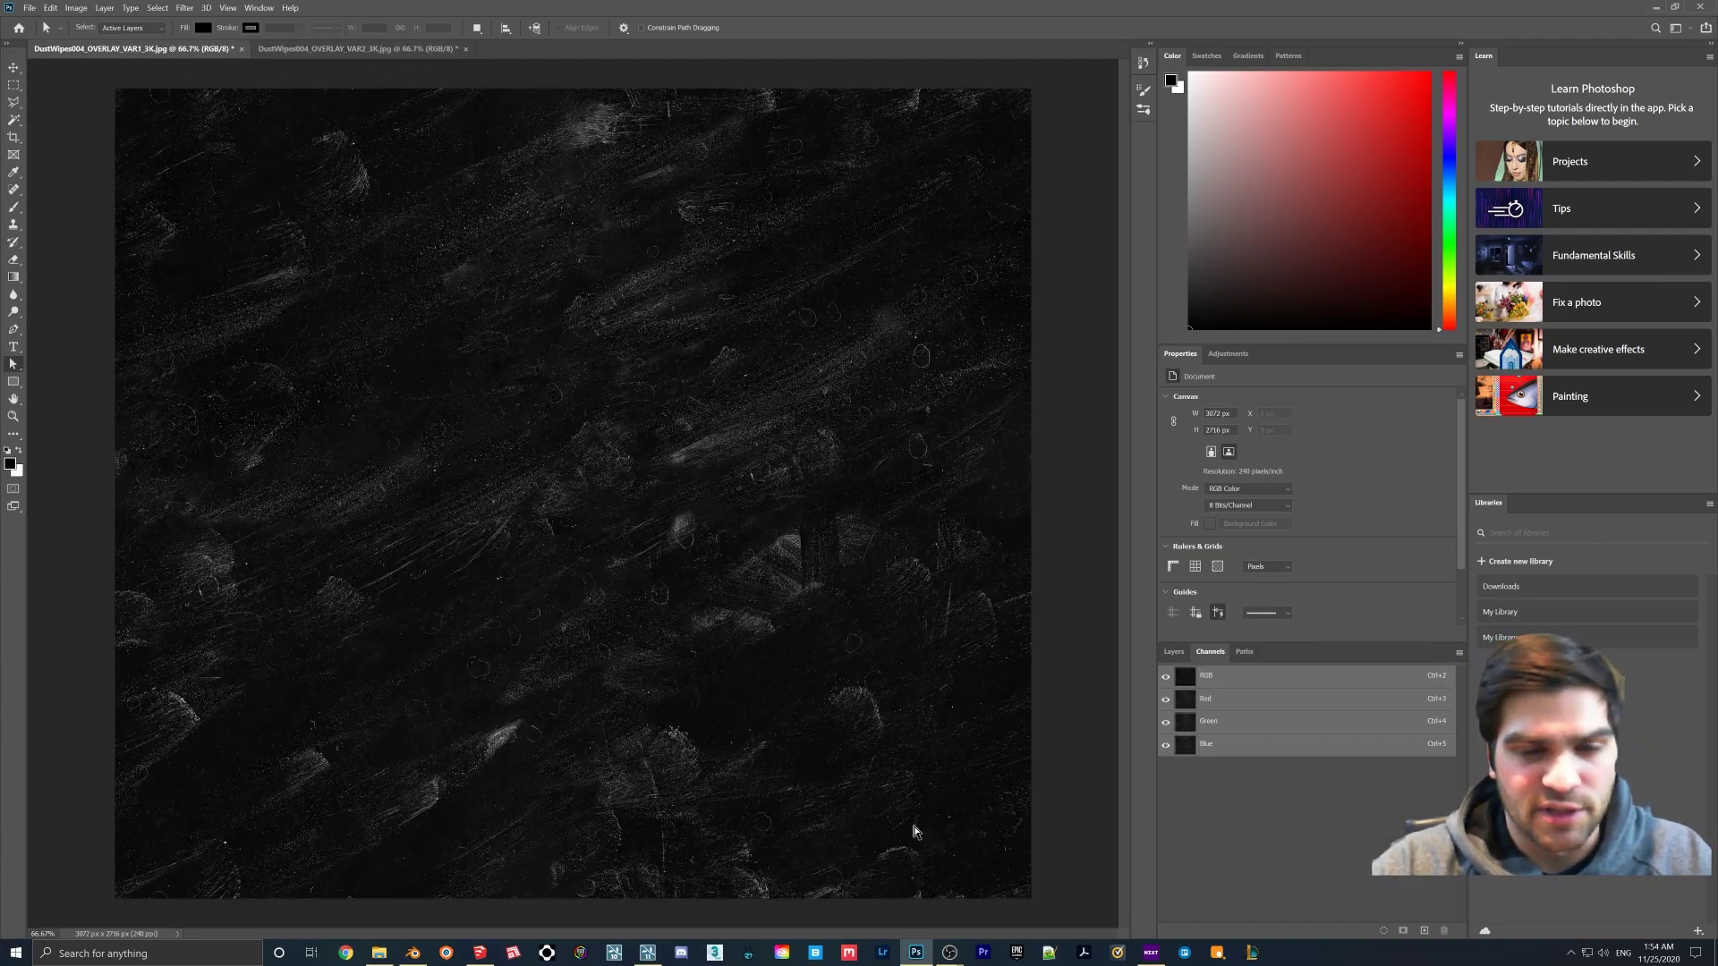
left_click(363, 49)
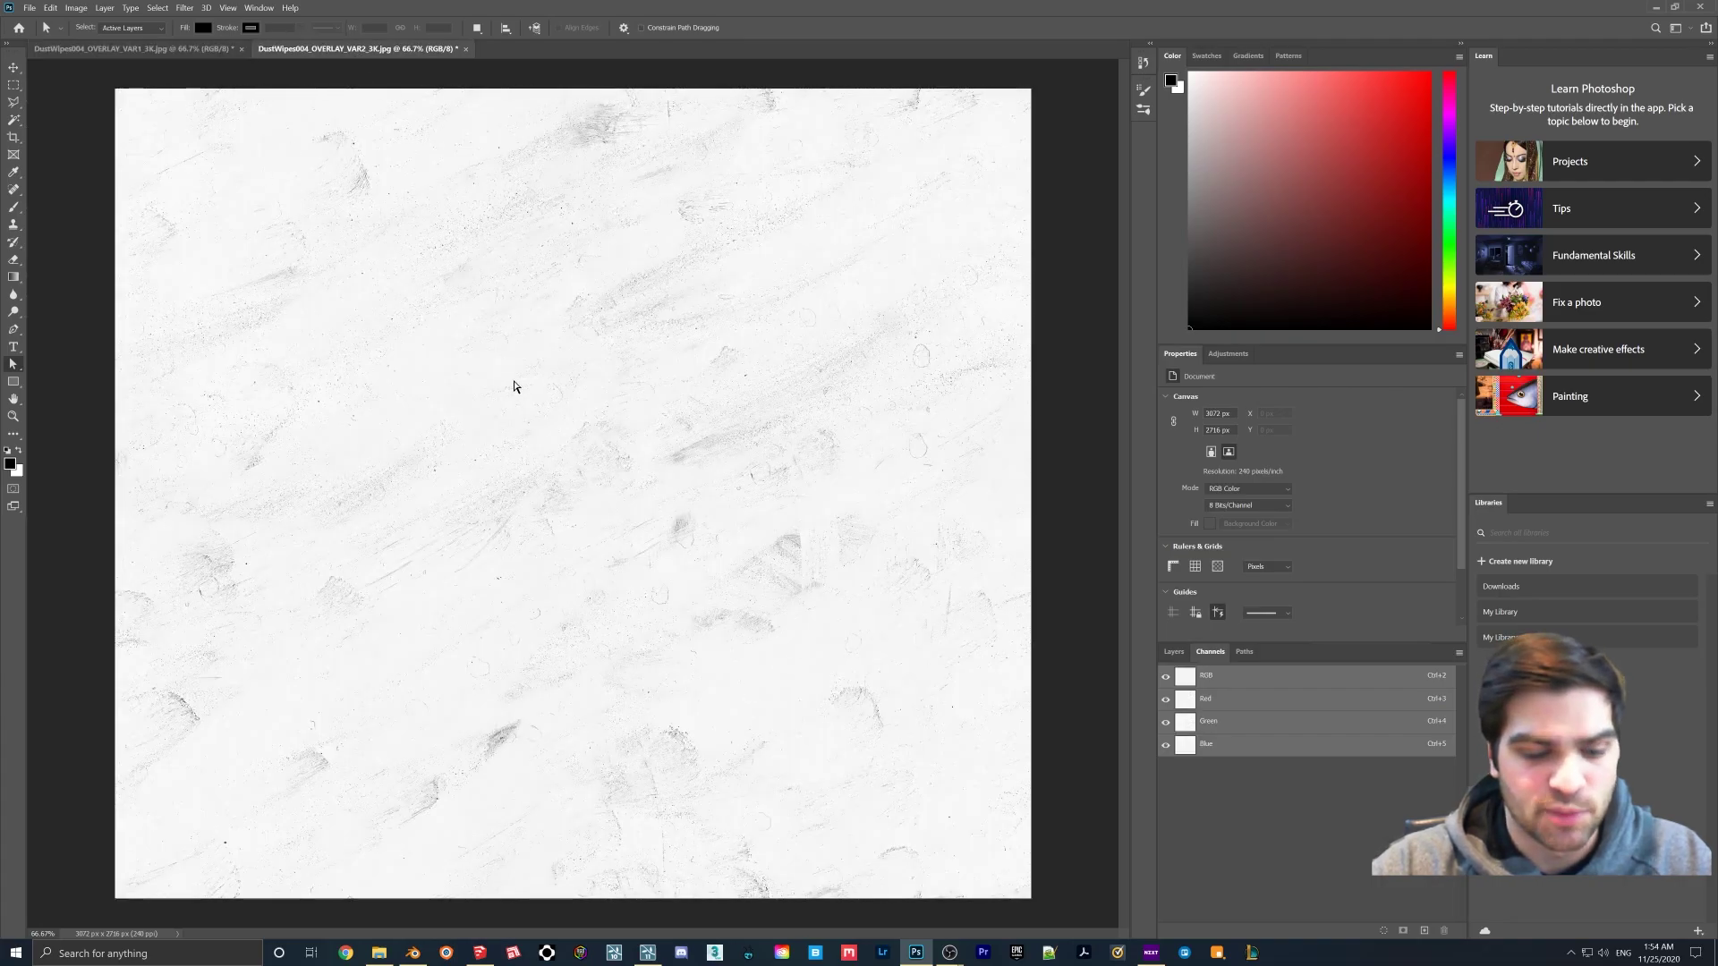
key("ctrl+i")
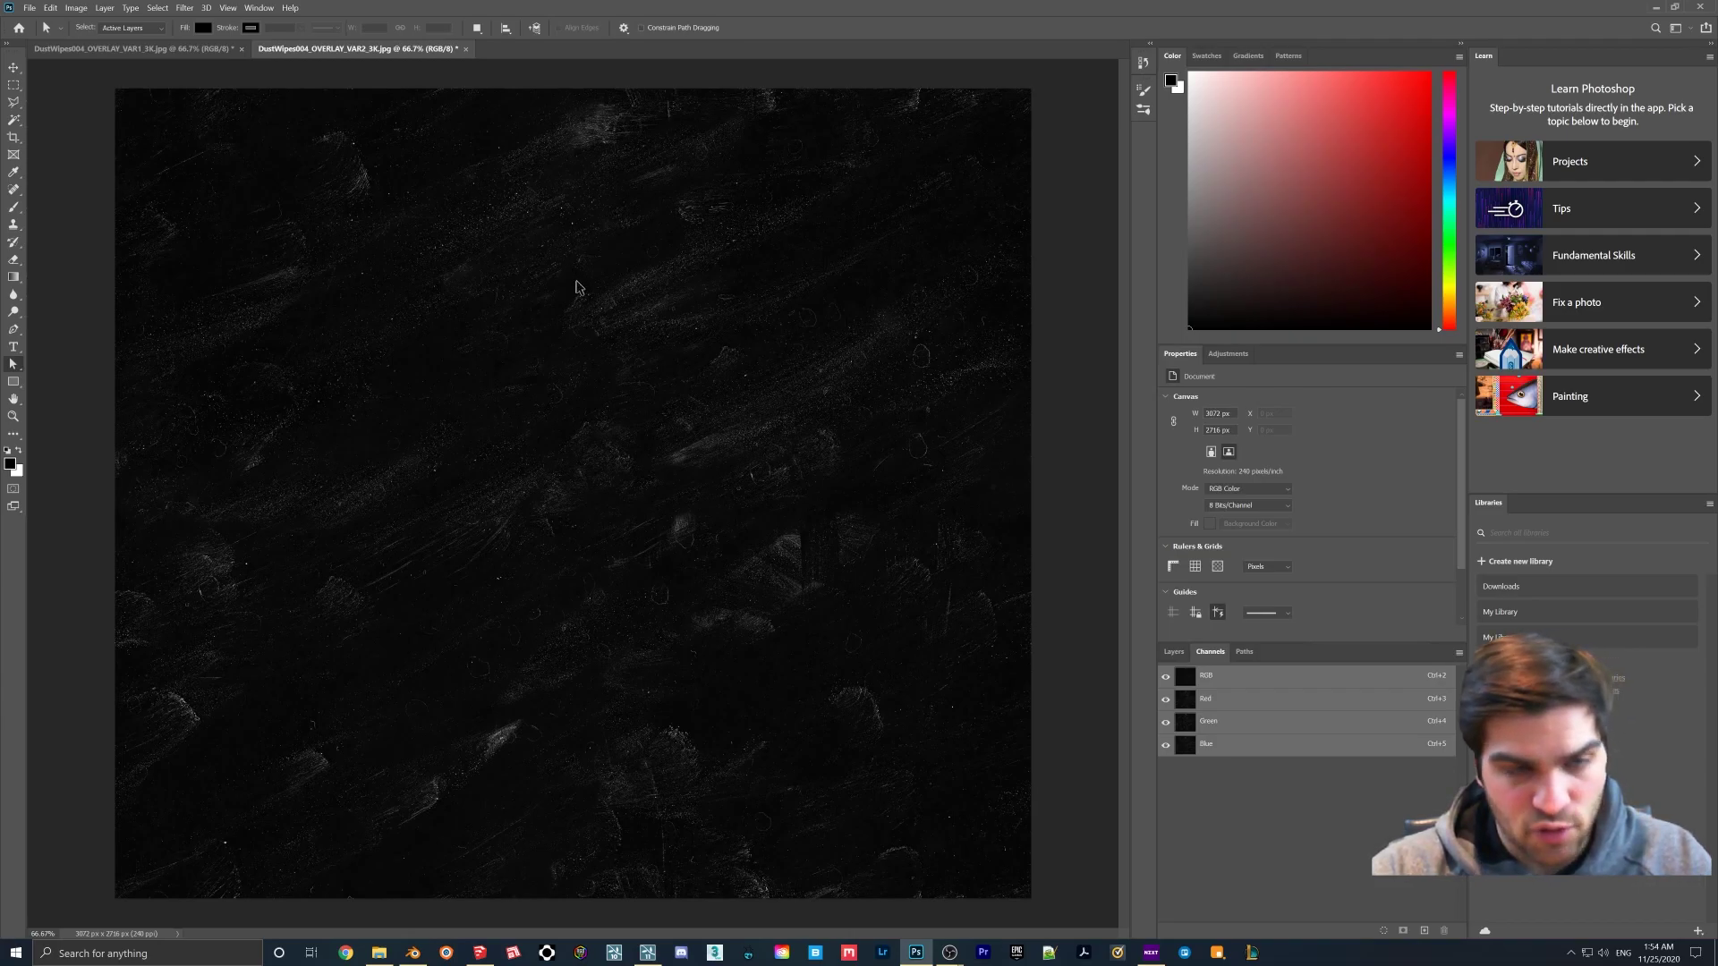
key("ctrl+a")
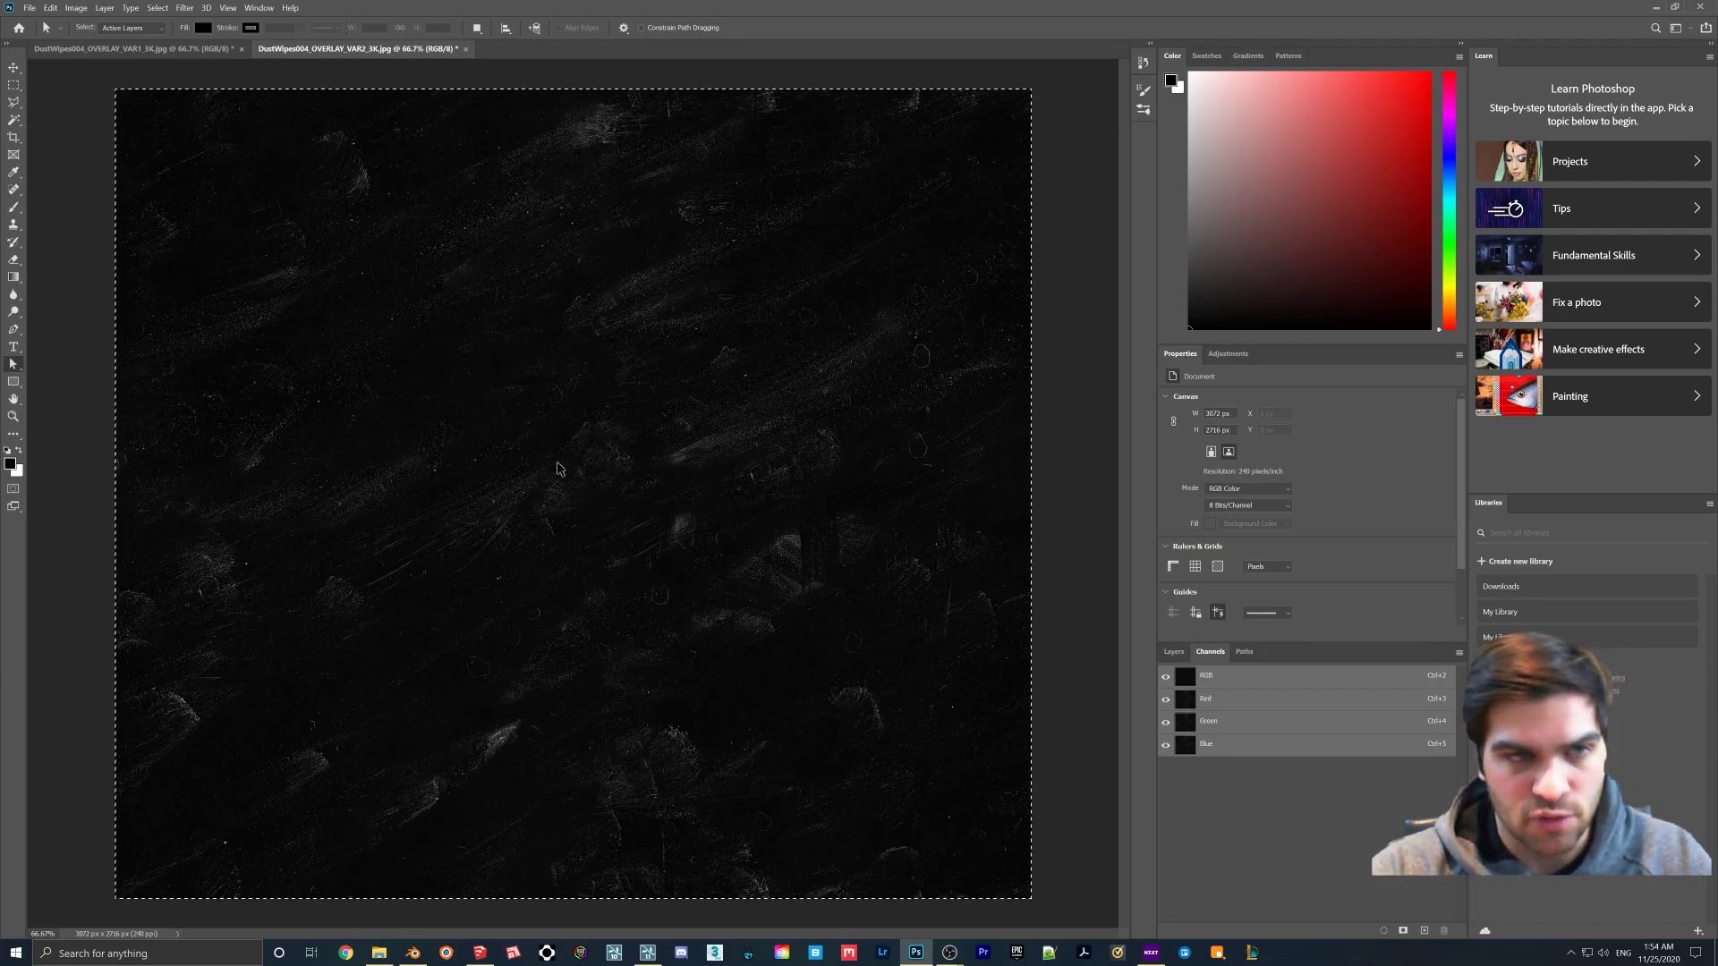
- On VAR1, add an Alpha 1 channel holding the pasted VAR2 dust pattern, with RGB visible
key("ctrl+Tab")
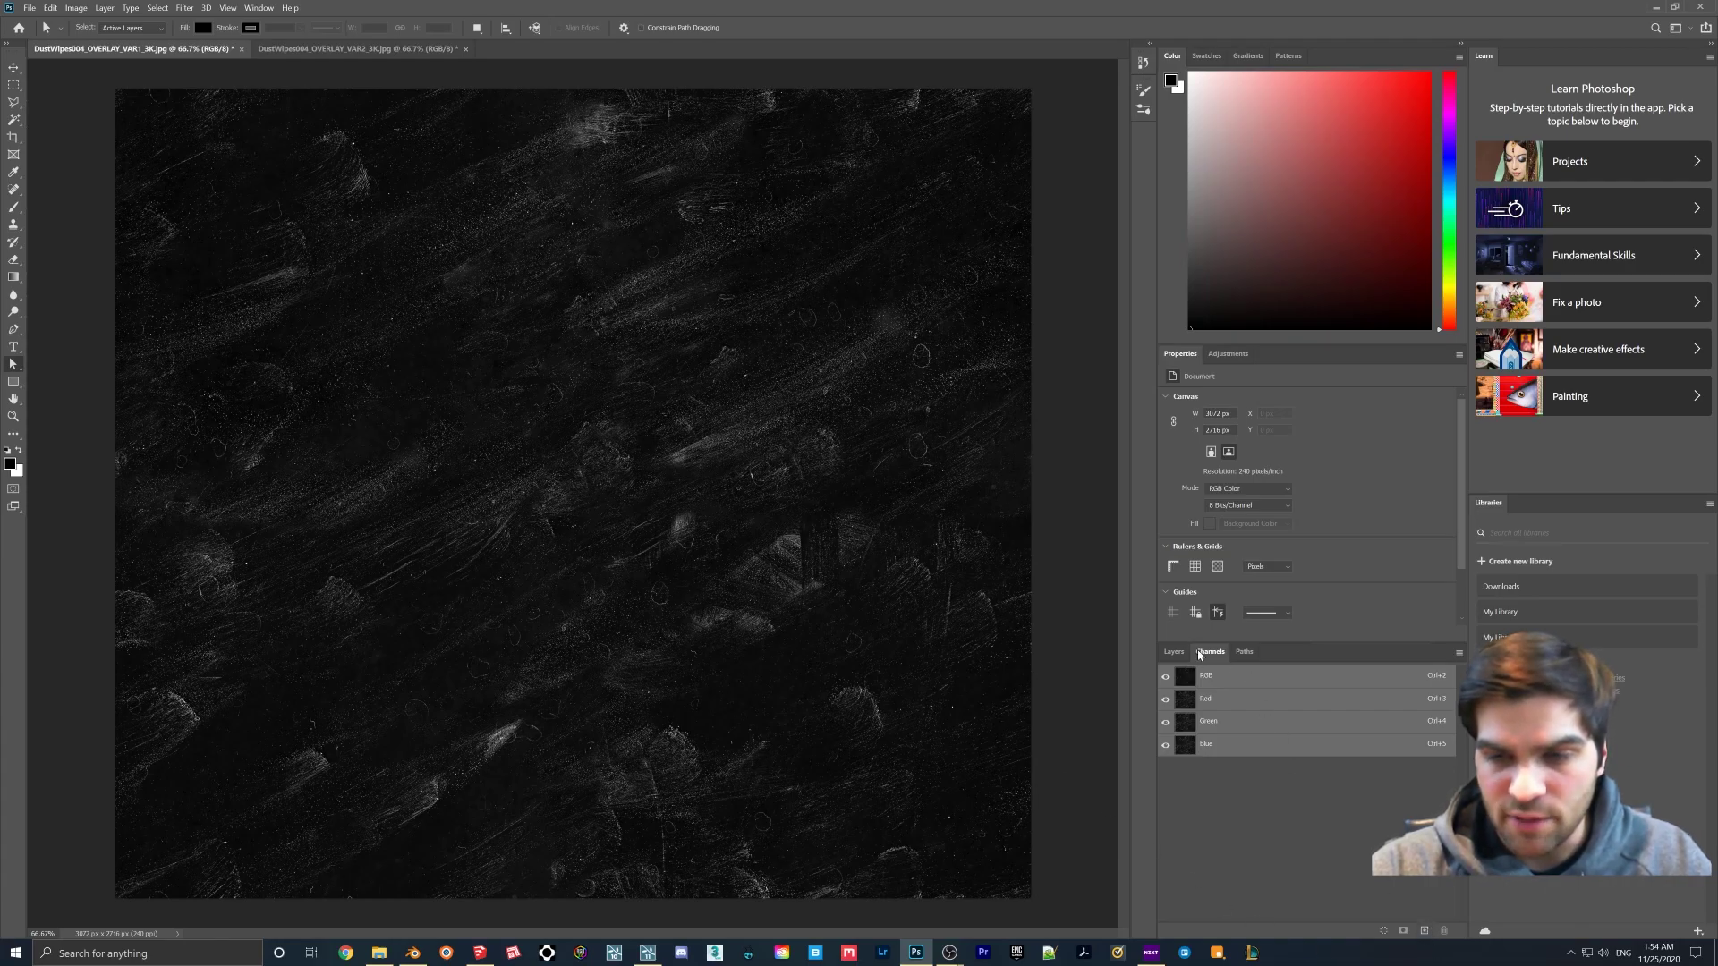
left_click(1426, 931)
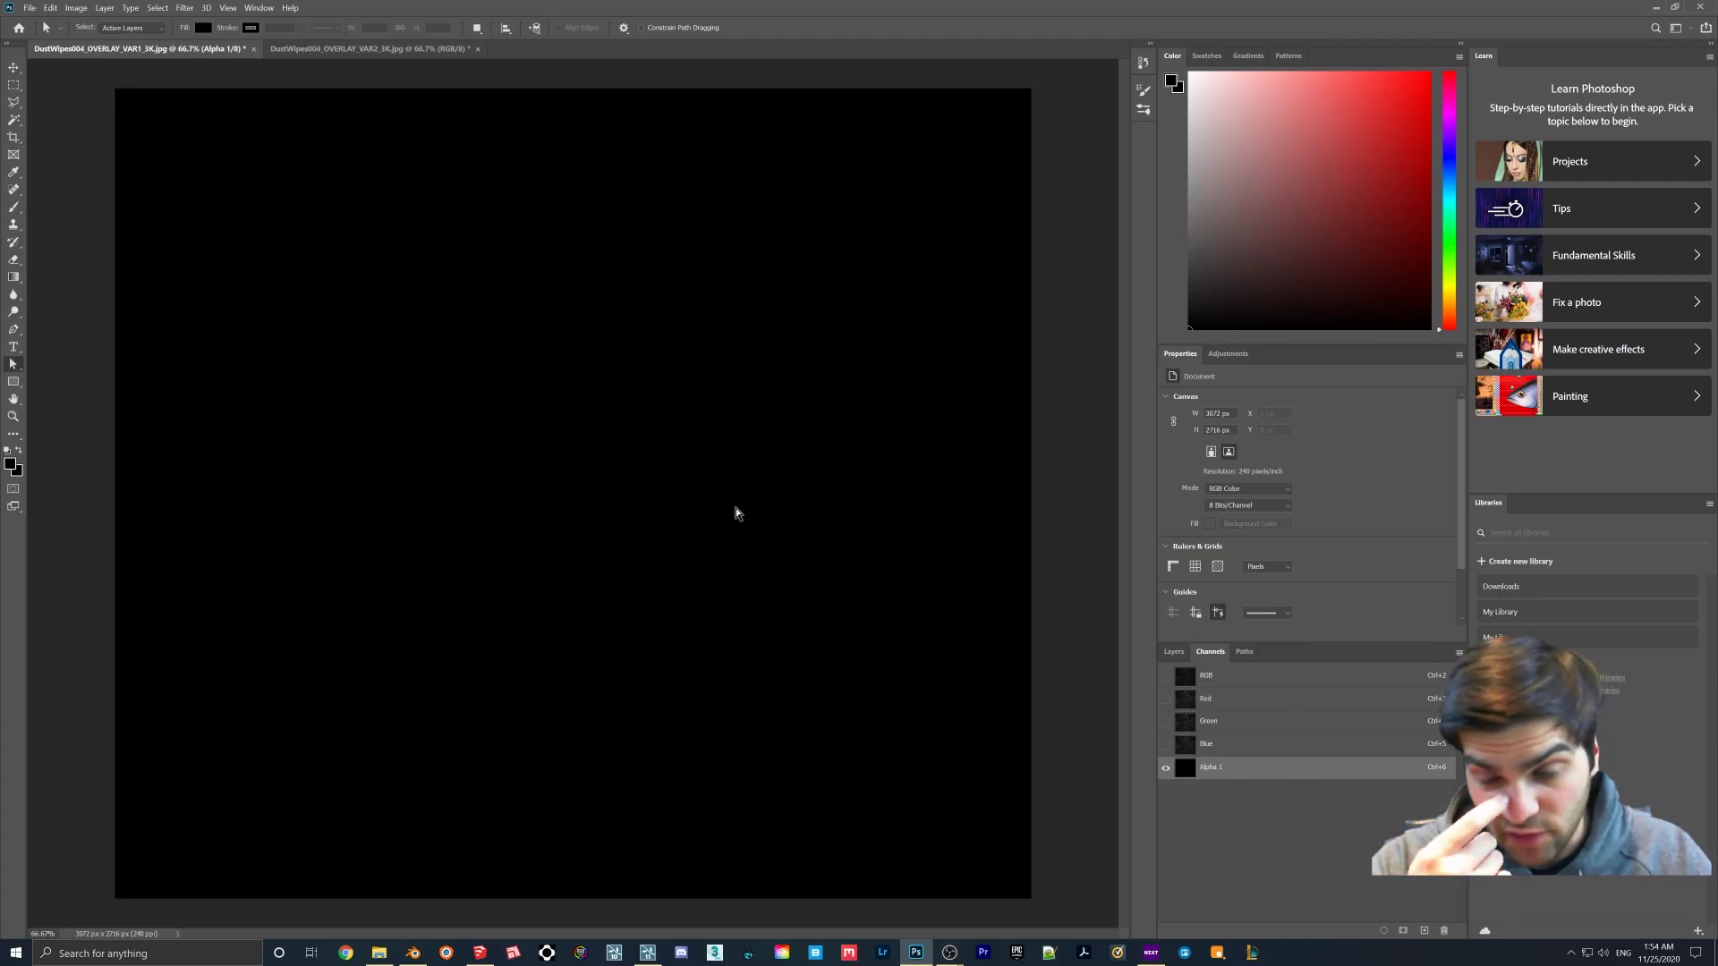
key("ctrl+v")
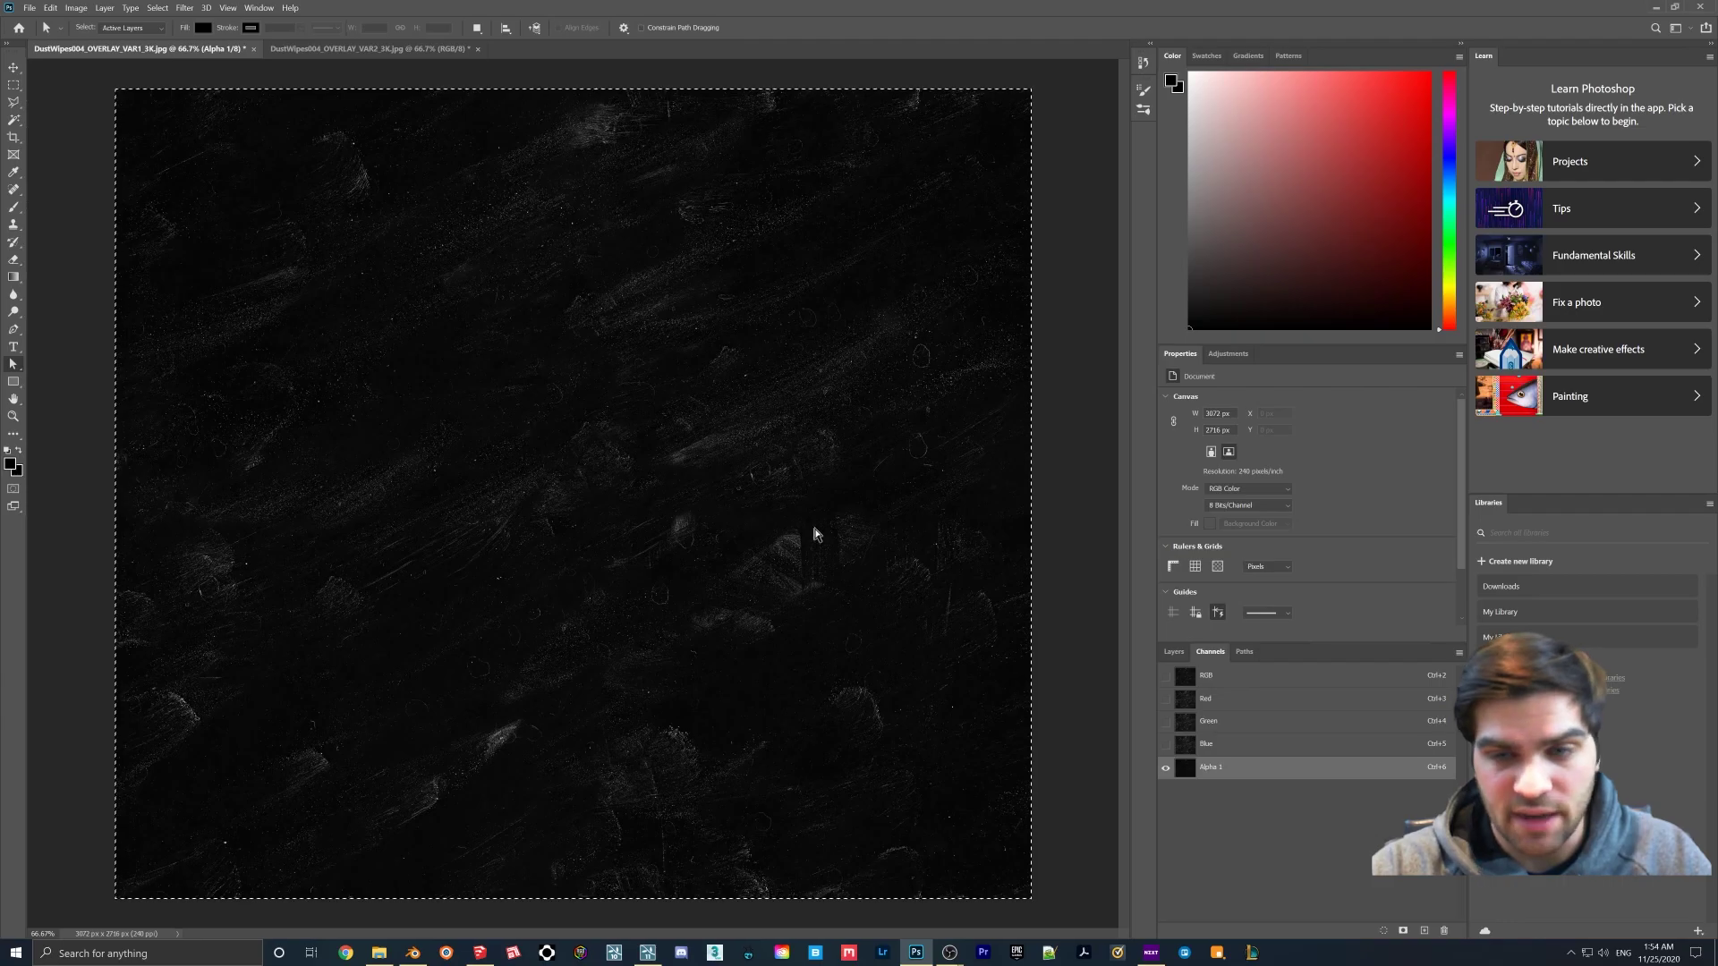
left_click(1163, 684)
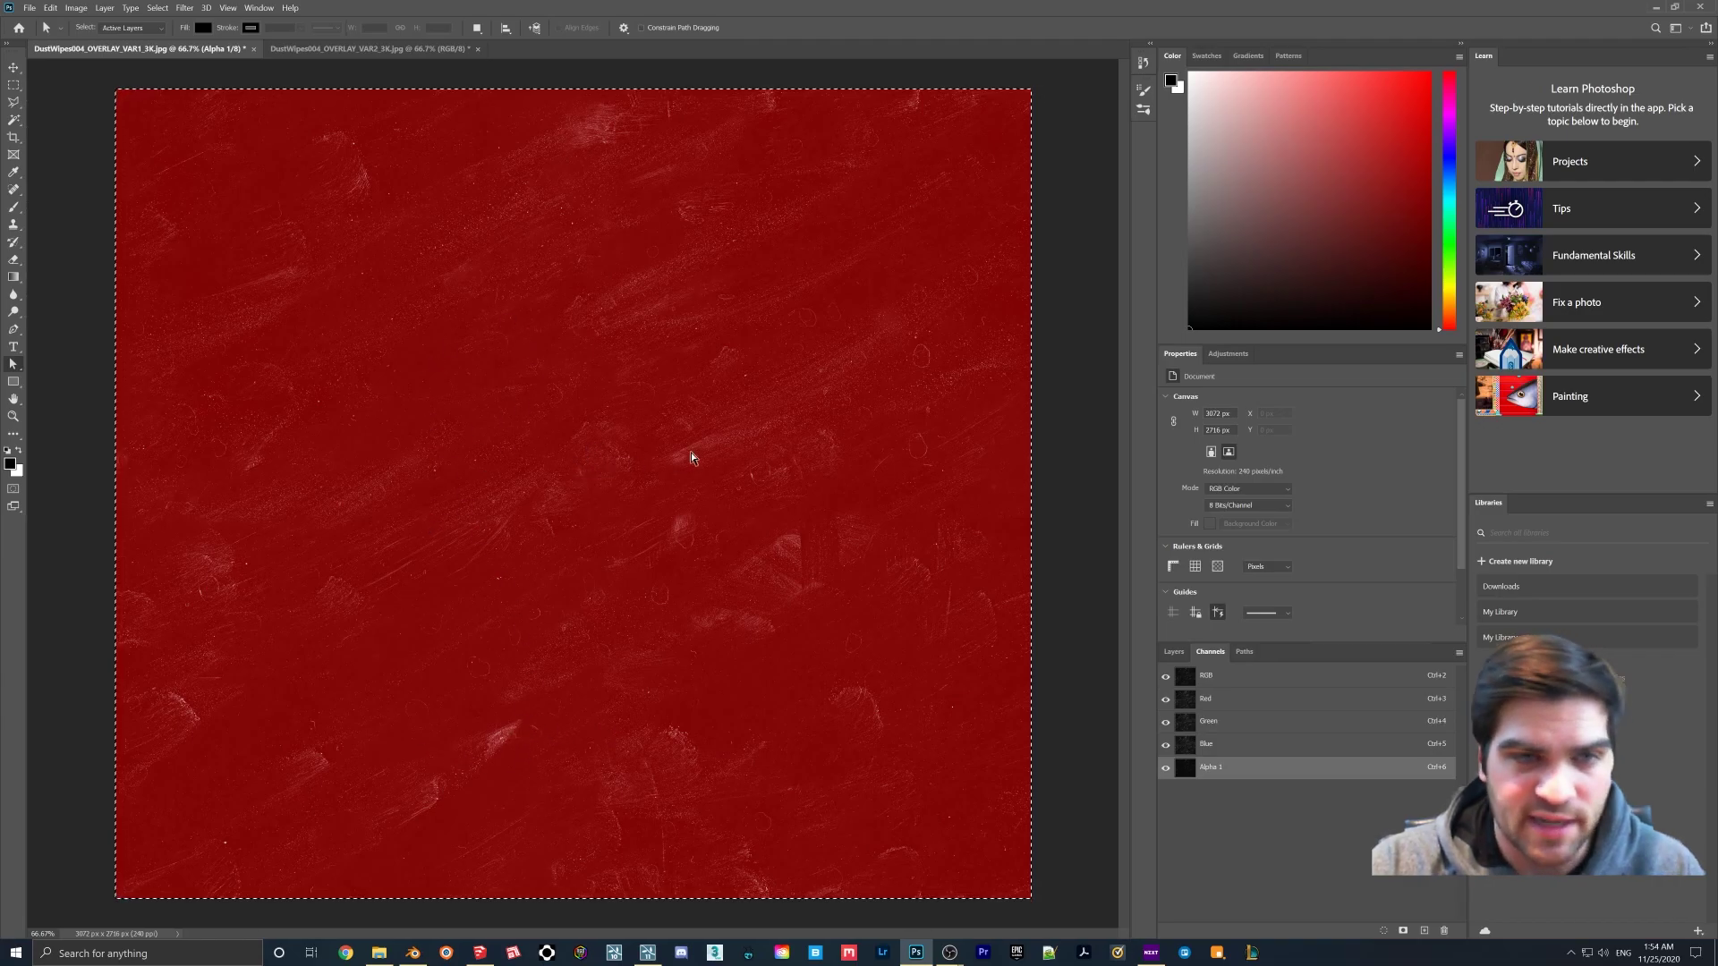
scroll(687, 458, "up", 14, "alt")
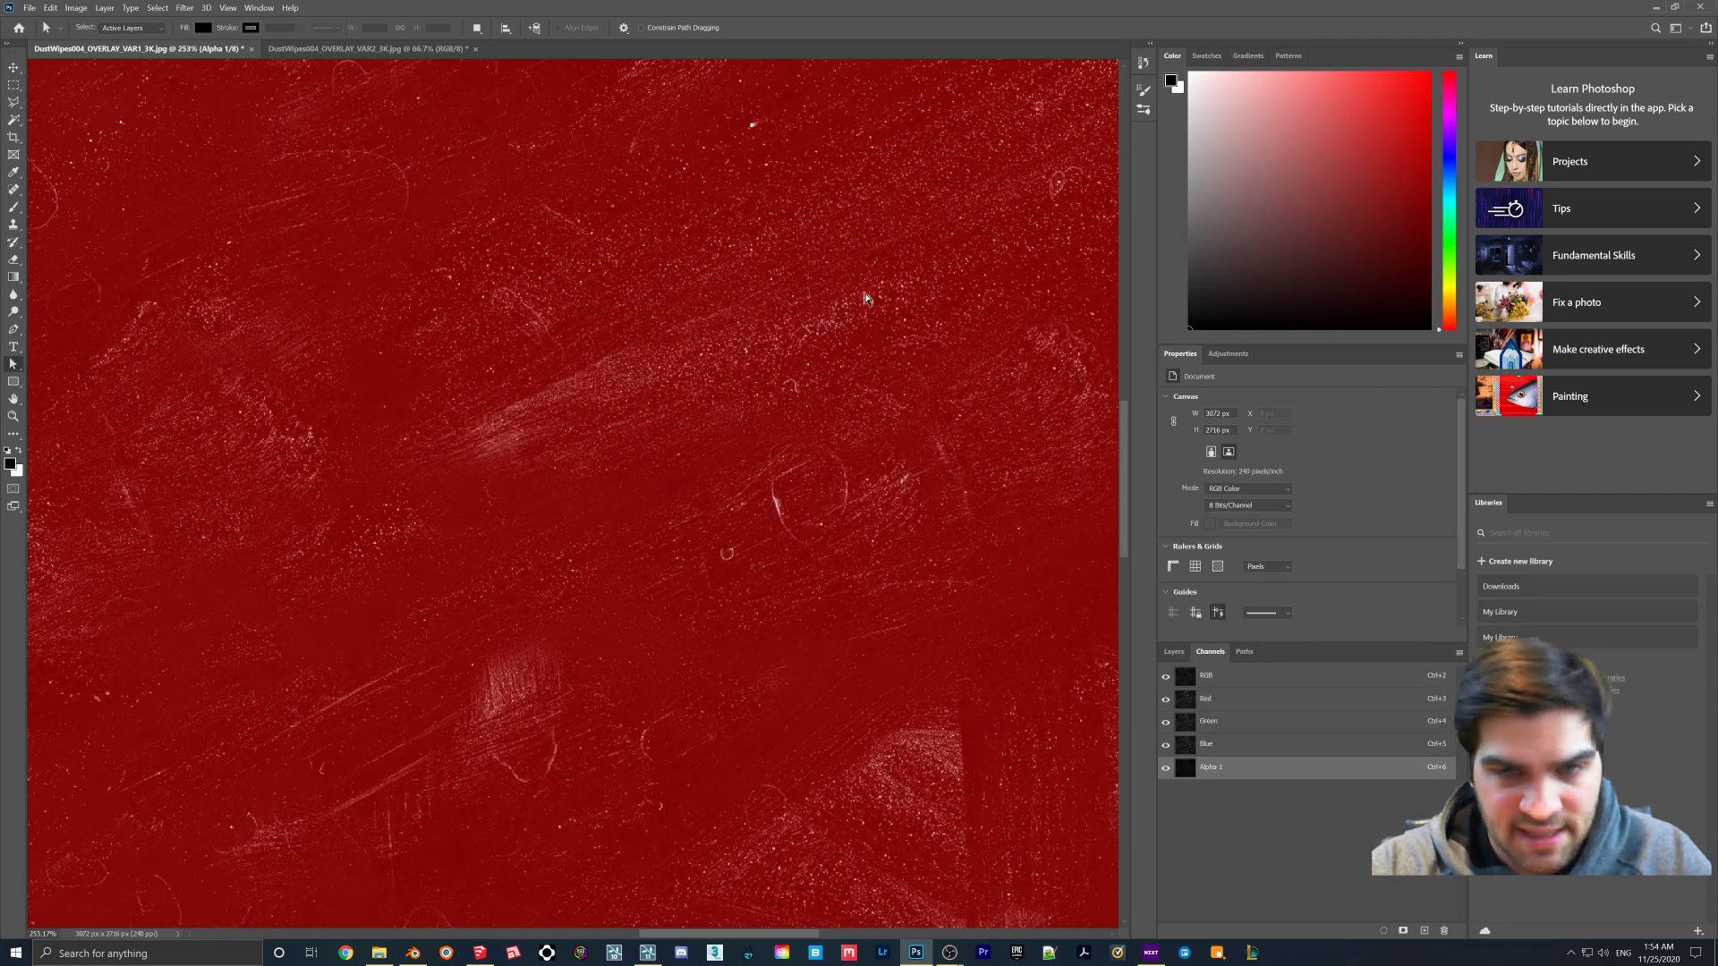
scroll(767, 510, "down", 2, "alt")
scroll(767, 510, "down", 5, "alt")
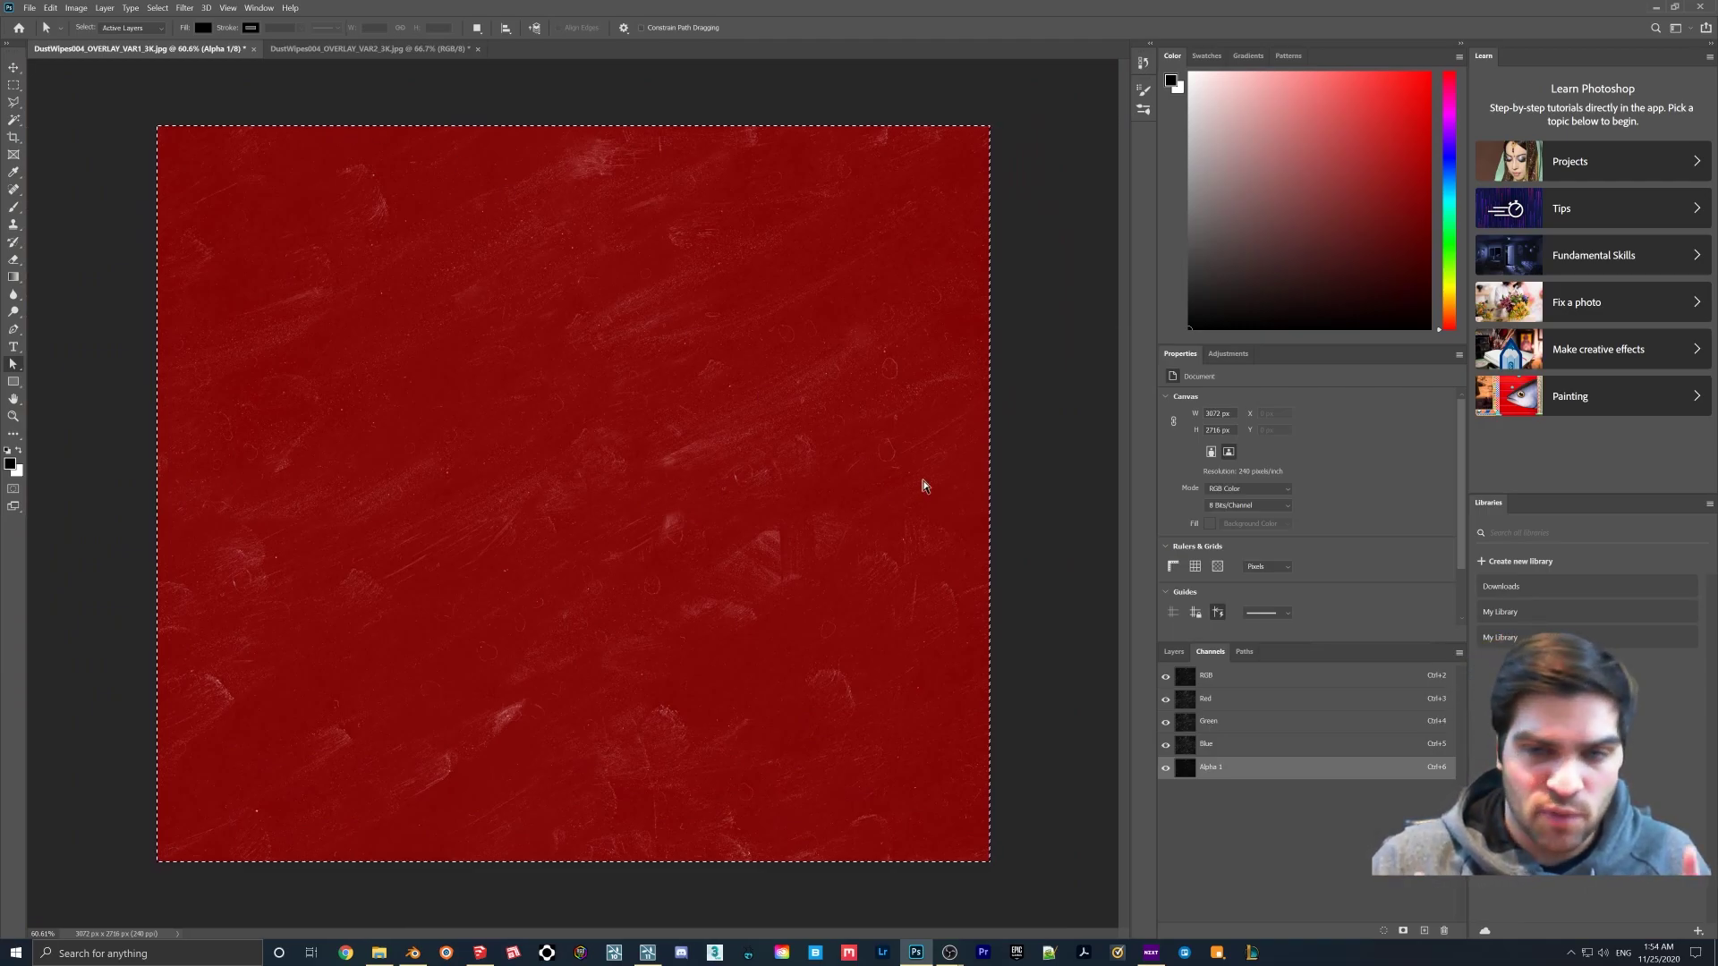
- Save VAR1 as a 32-bit Targa in the Surface Imperfections folder with an edited file name
left_click(29, 7)
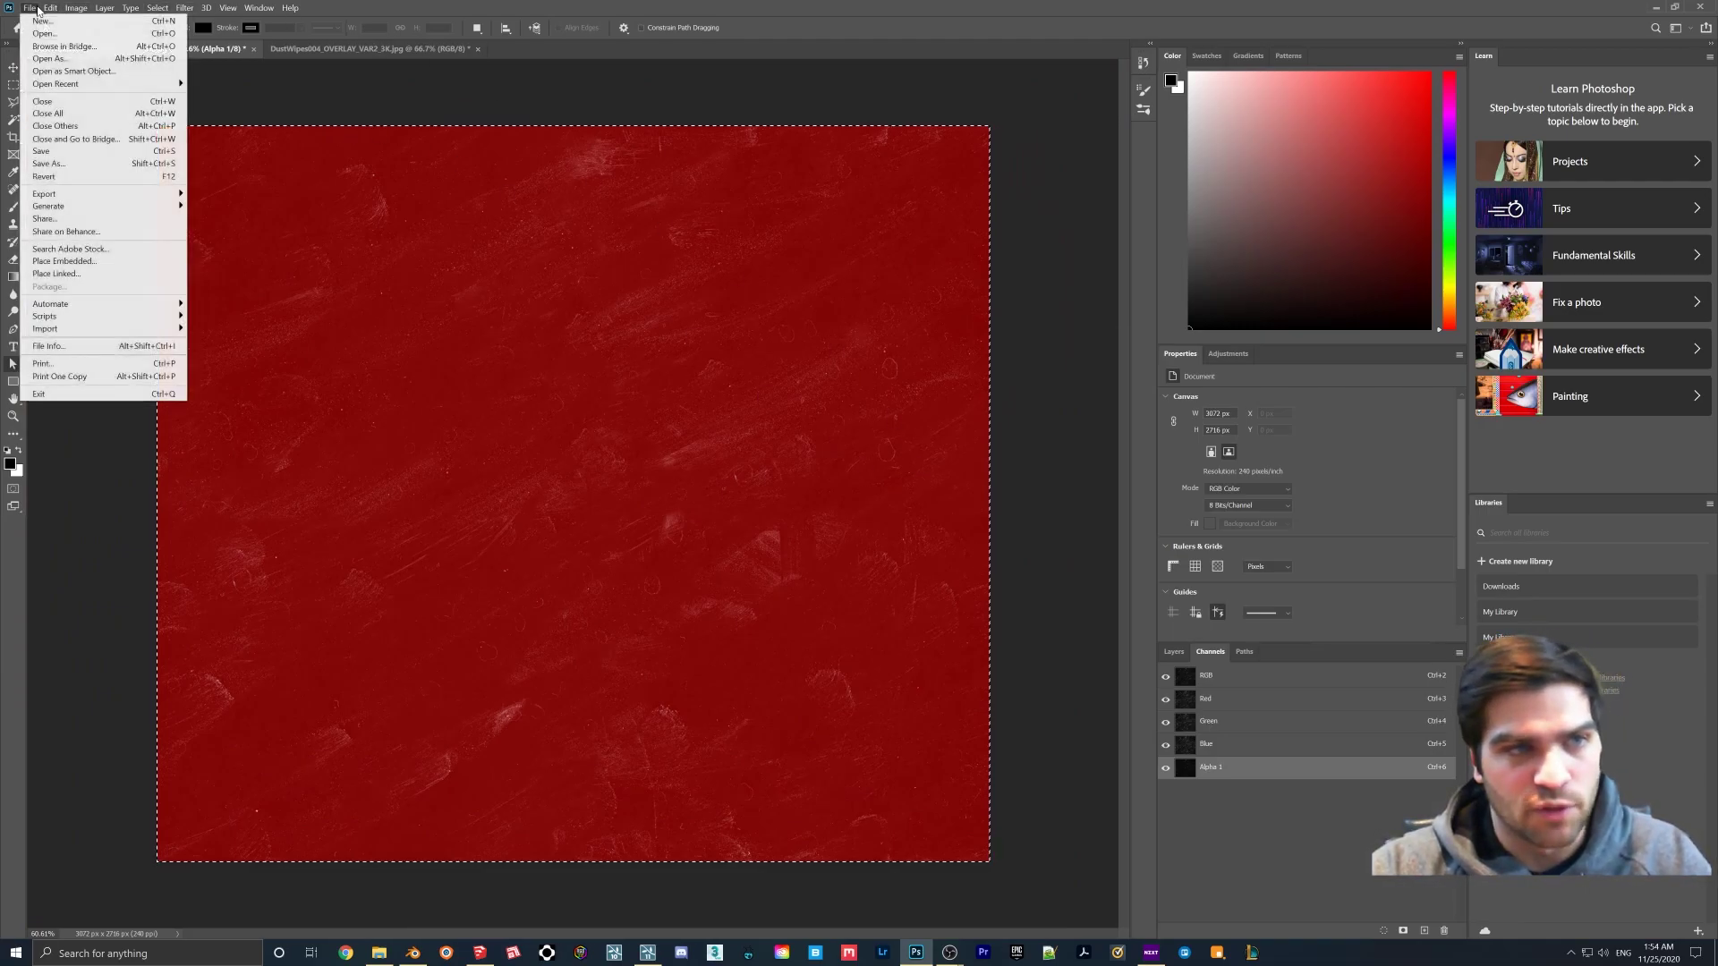
left_click(73, 164)
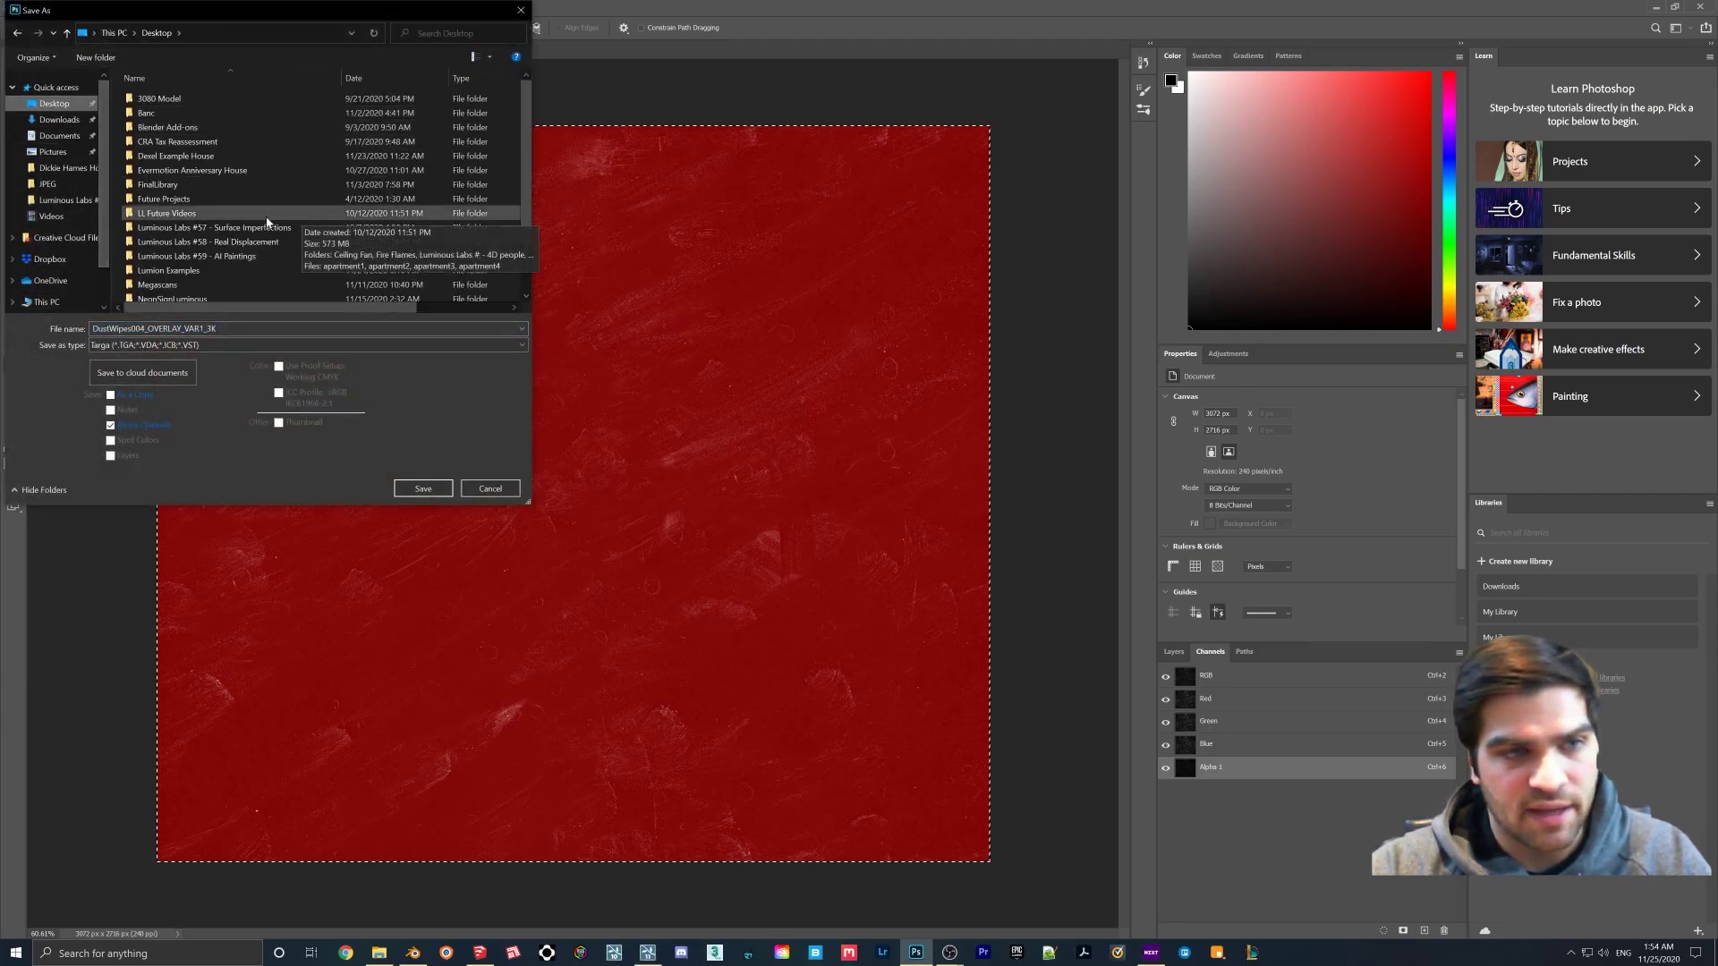
scroll(273, 216, "down", 1)
double_click(215, 191)
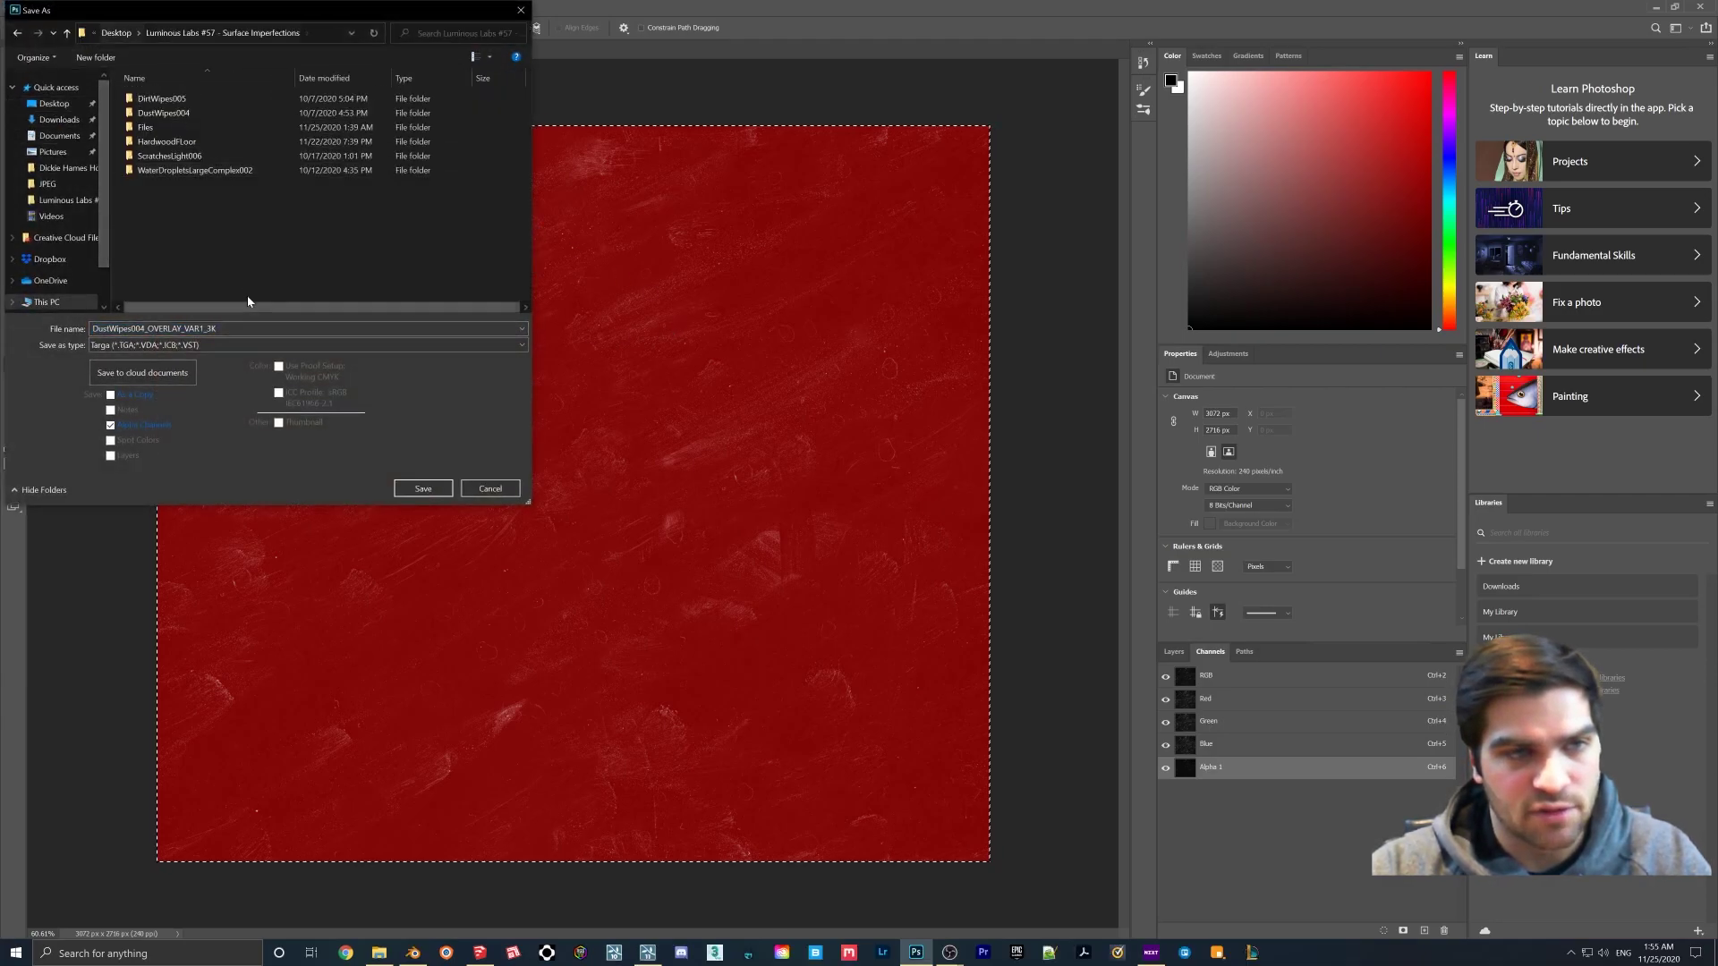
left_click_drag(216, 328, 172, 328)
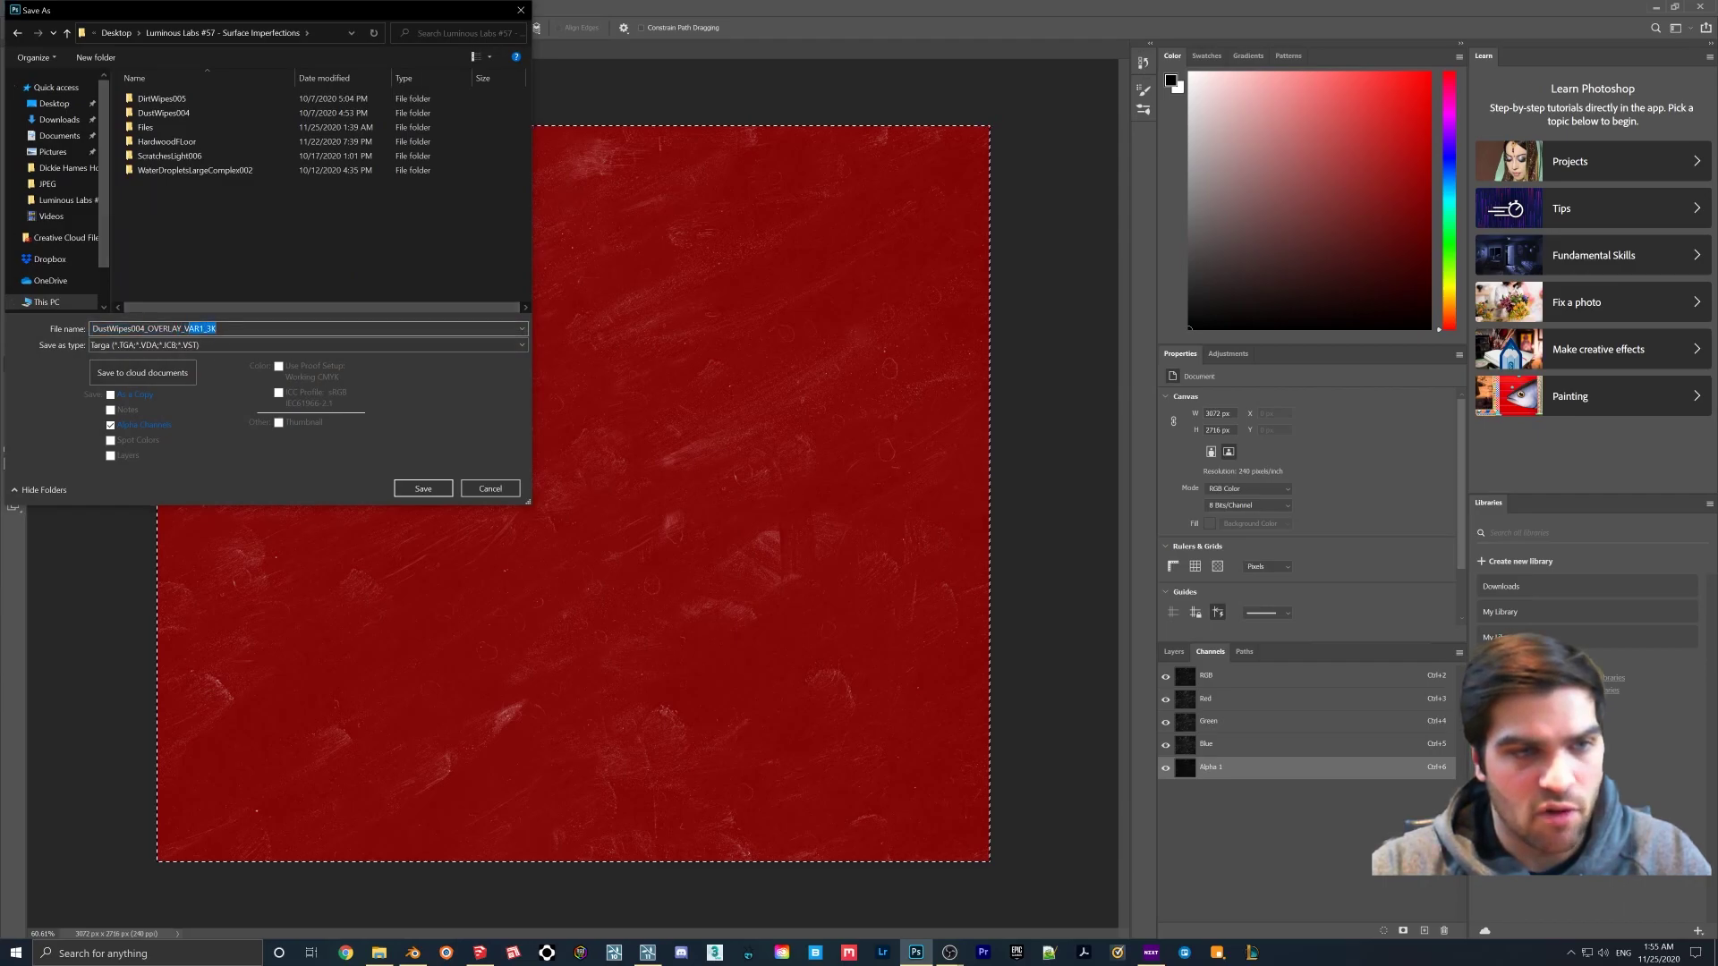
type("1")
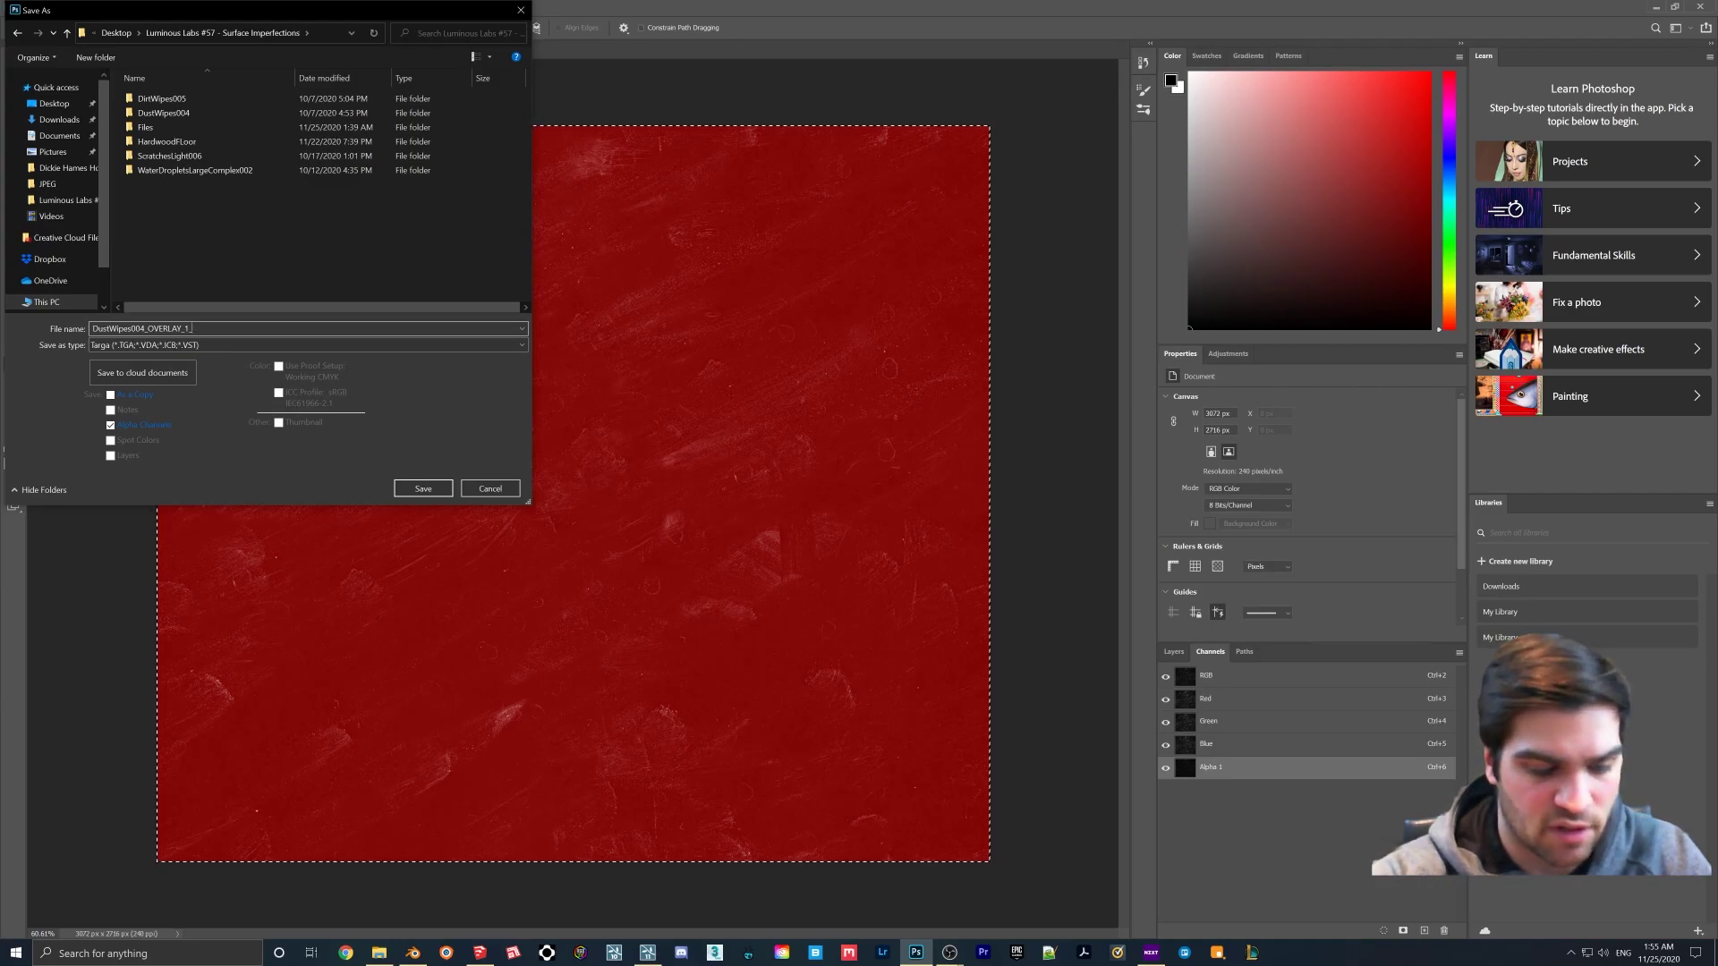
type("_col")
key("Return")
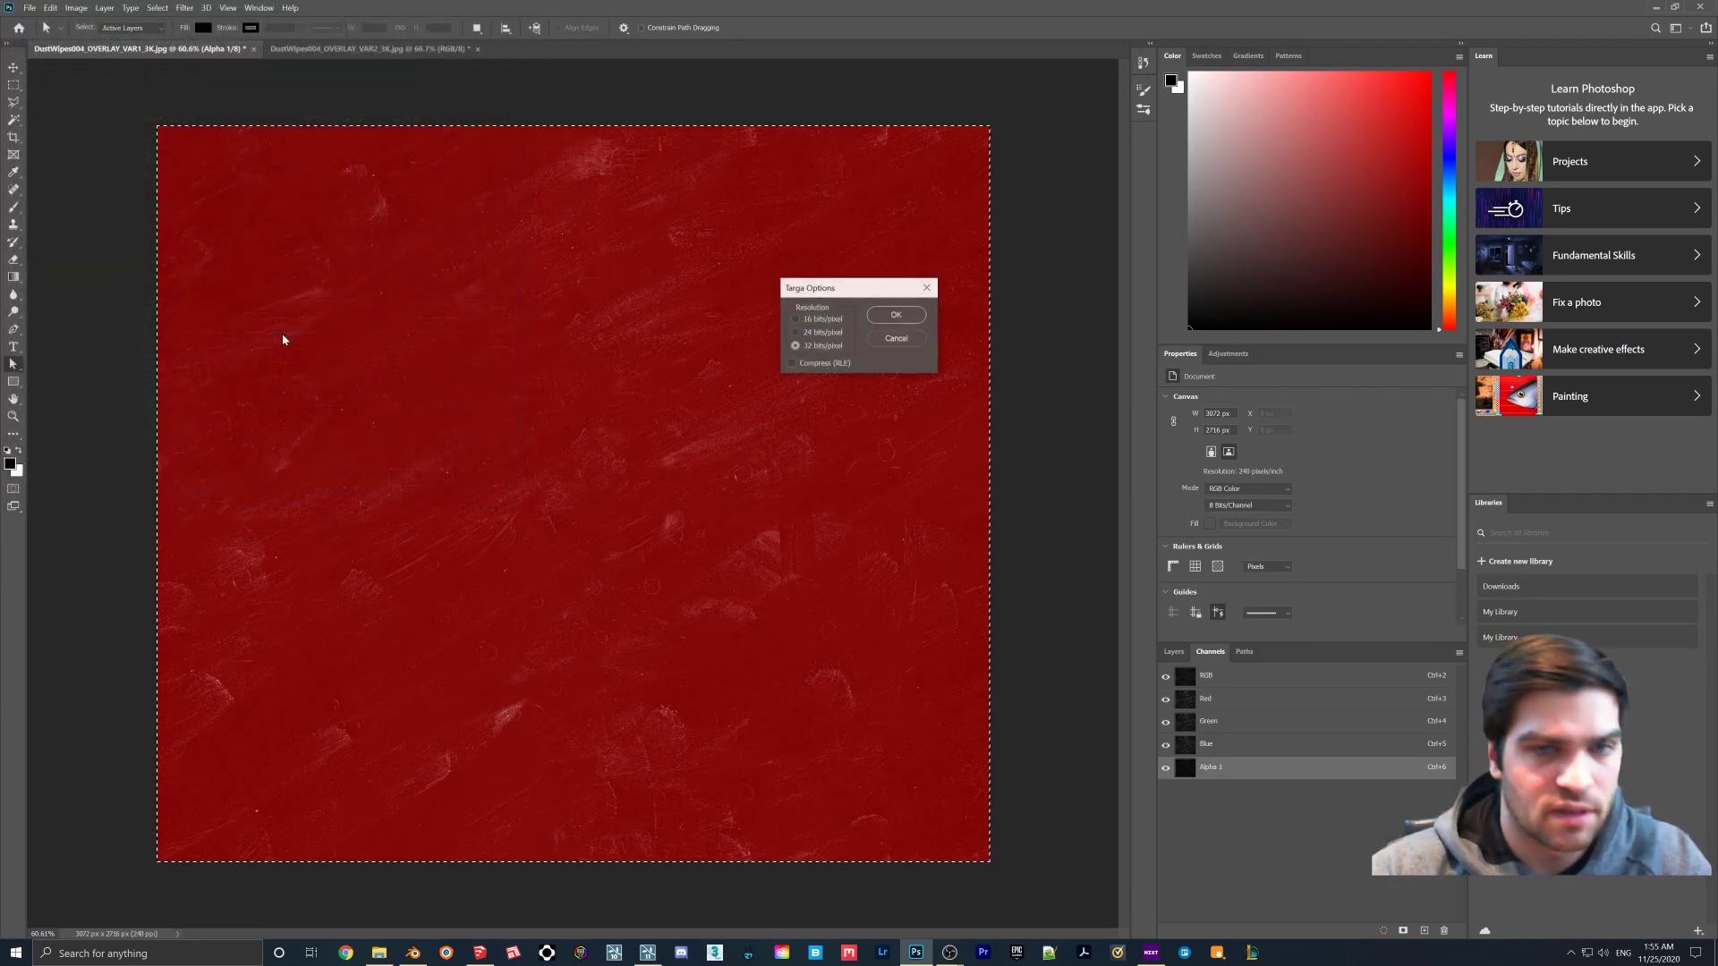
left_click(896, 315)
- Save DustWipes004_OVERLAY_VAR1_3K.tga as a 32-bit Targa into the 3K folder
left_click(29, 7)
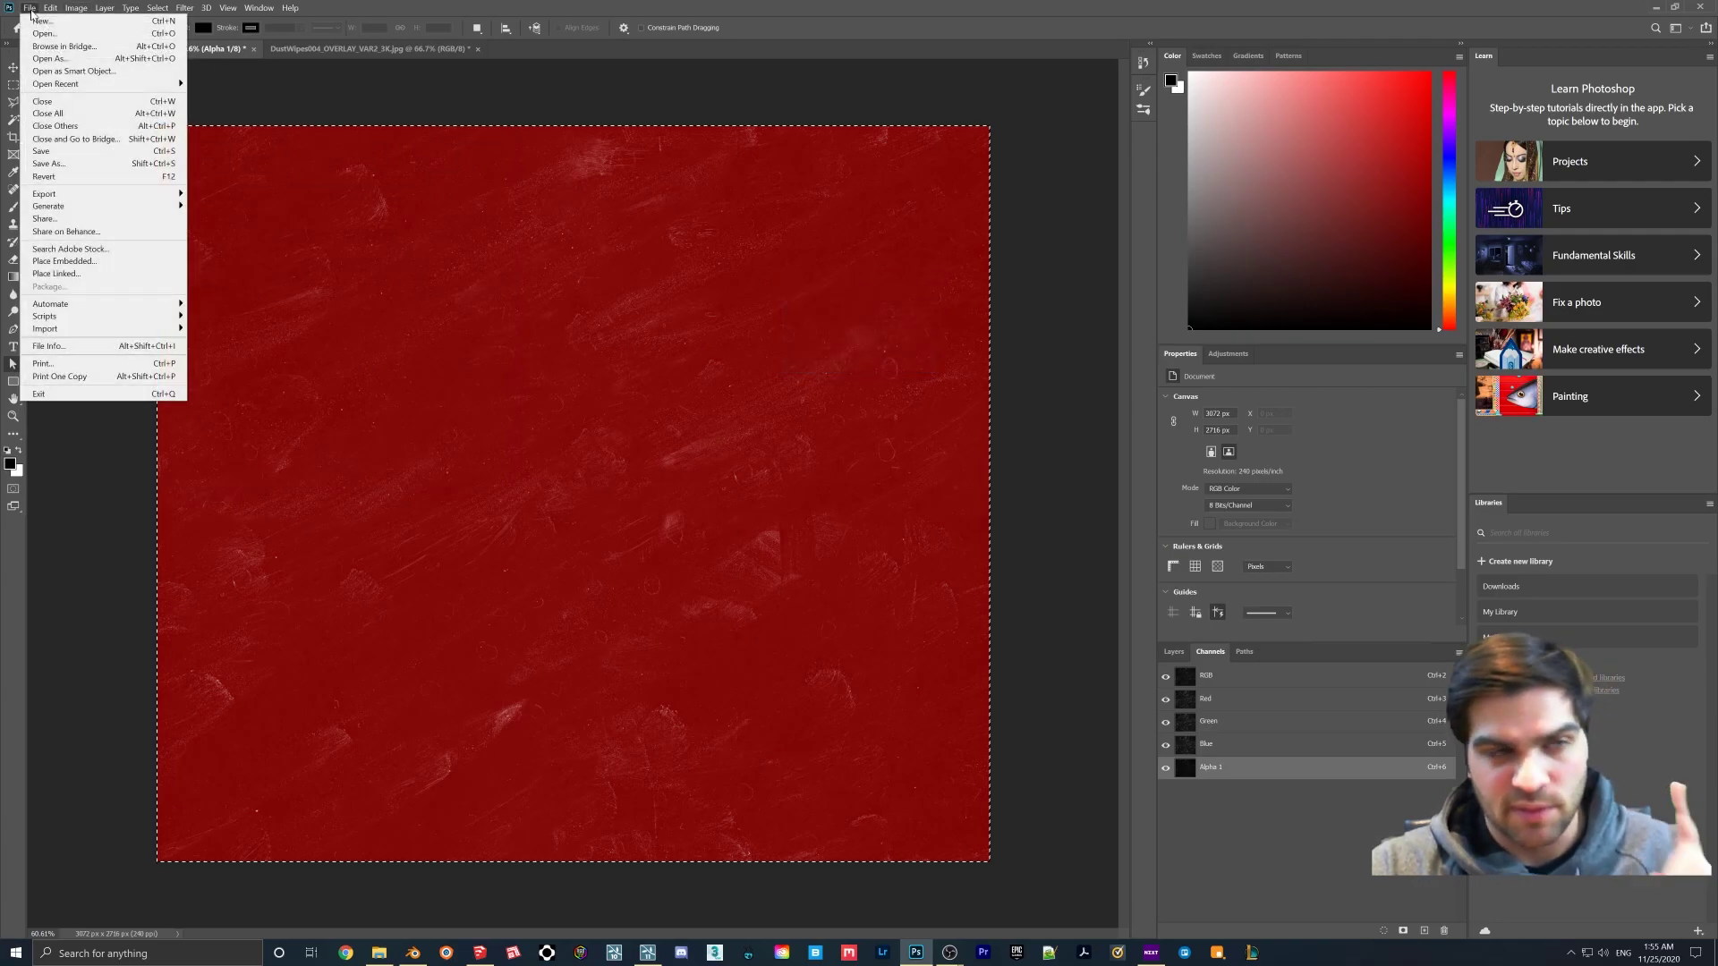
left_click(68, 164)
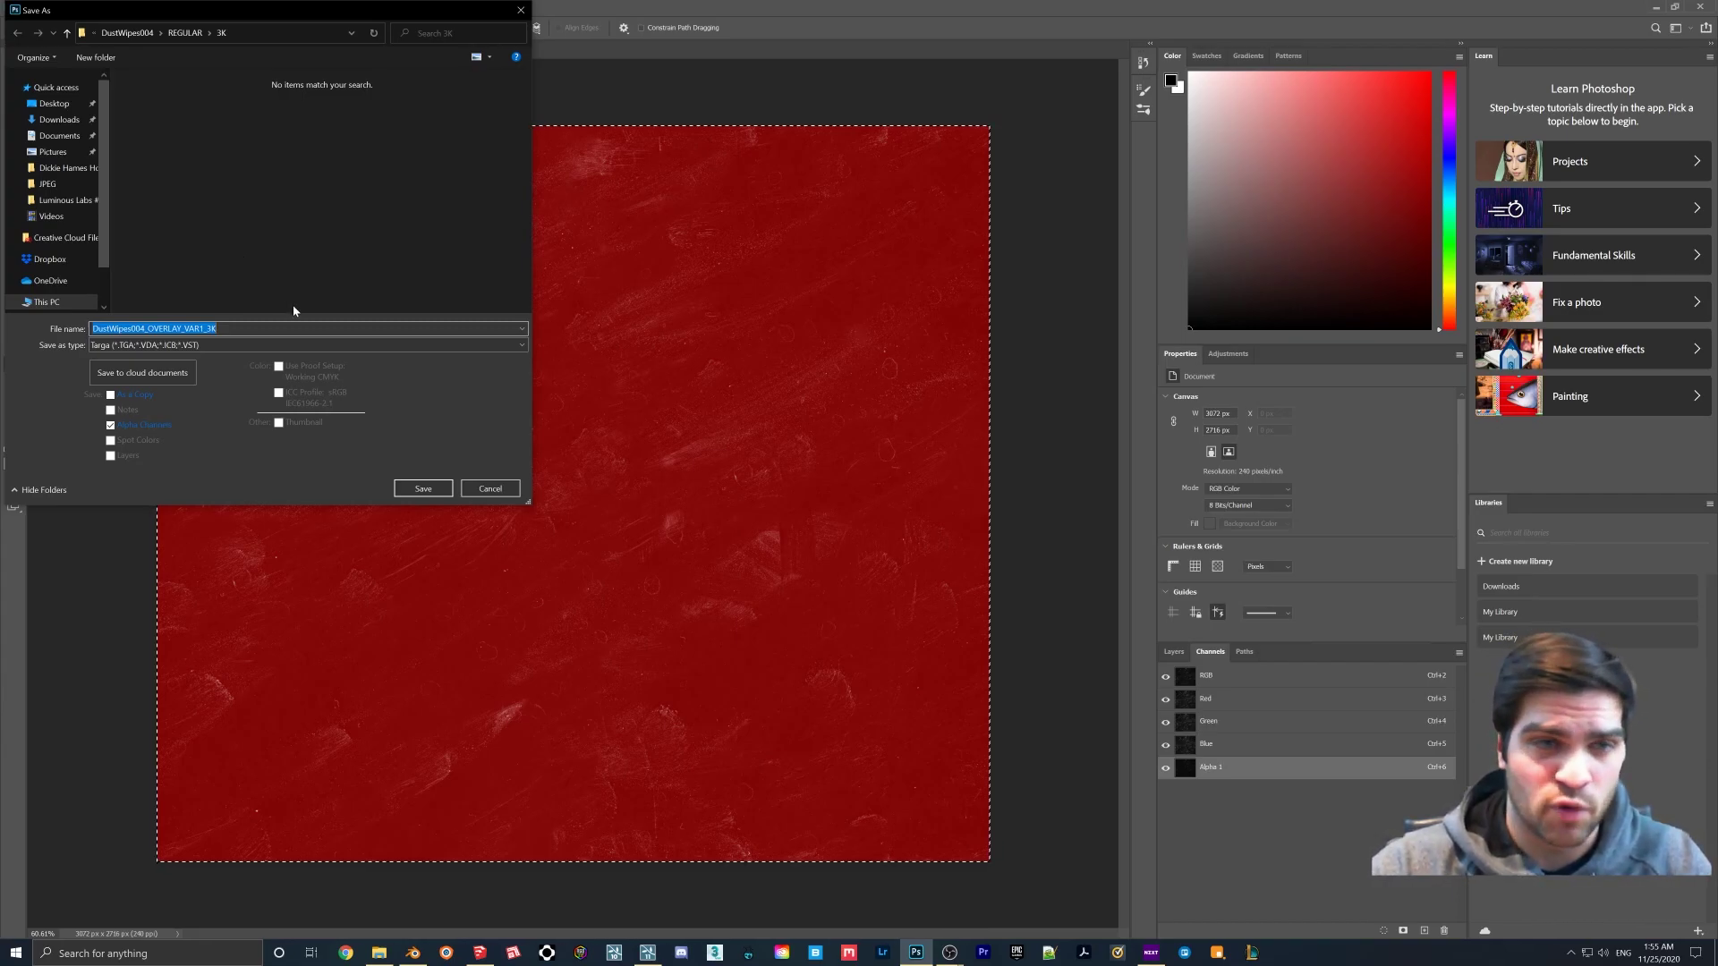
left_click(419, 490)
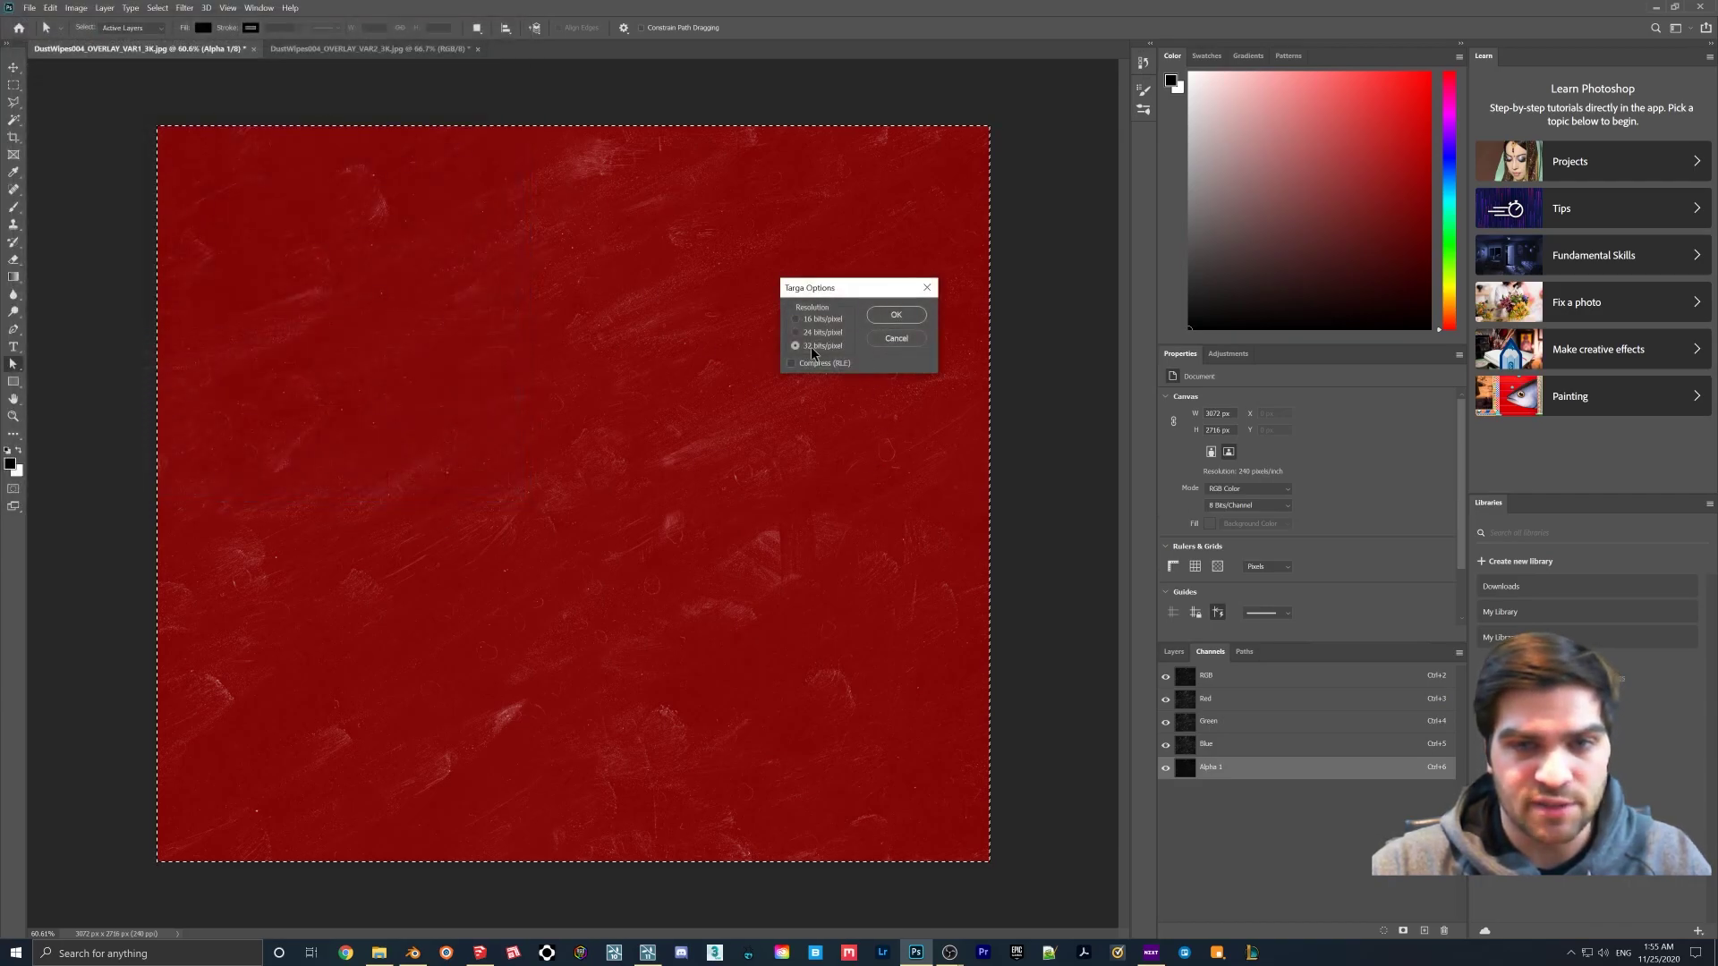
left_click(896, 316)
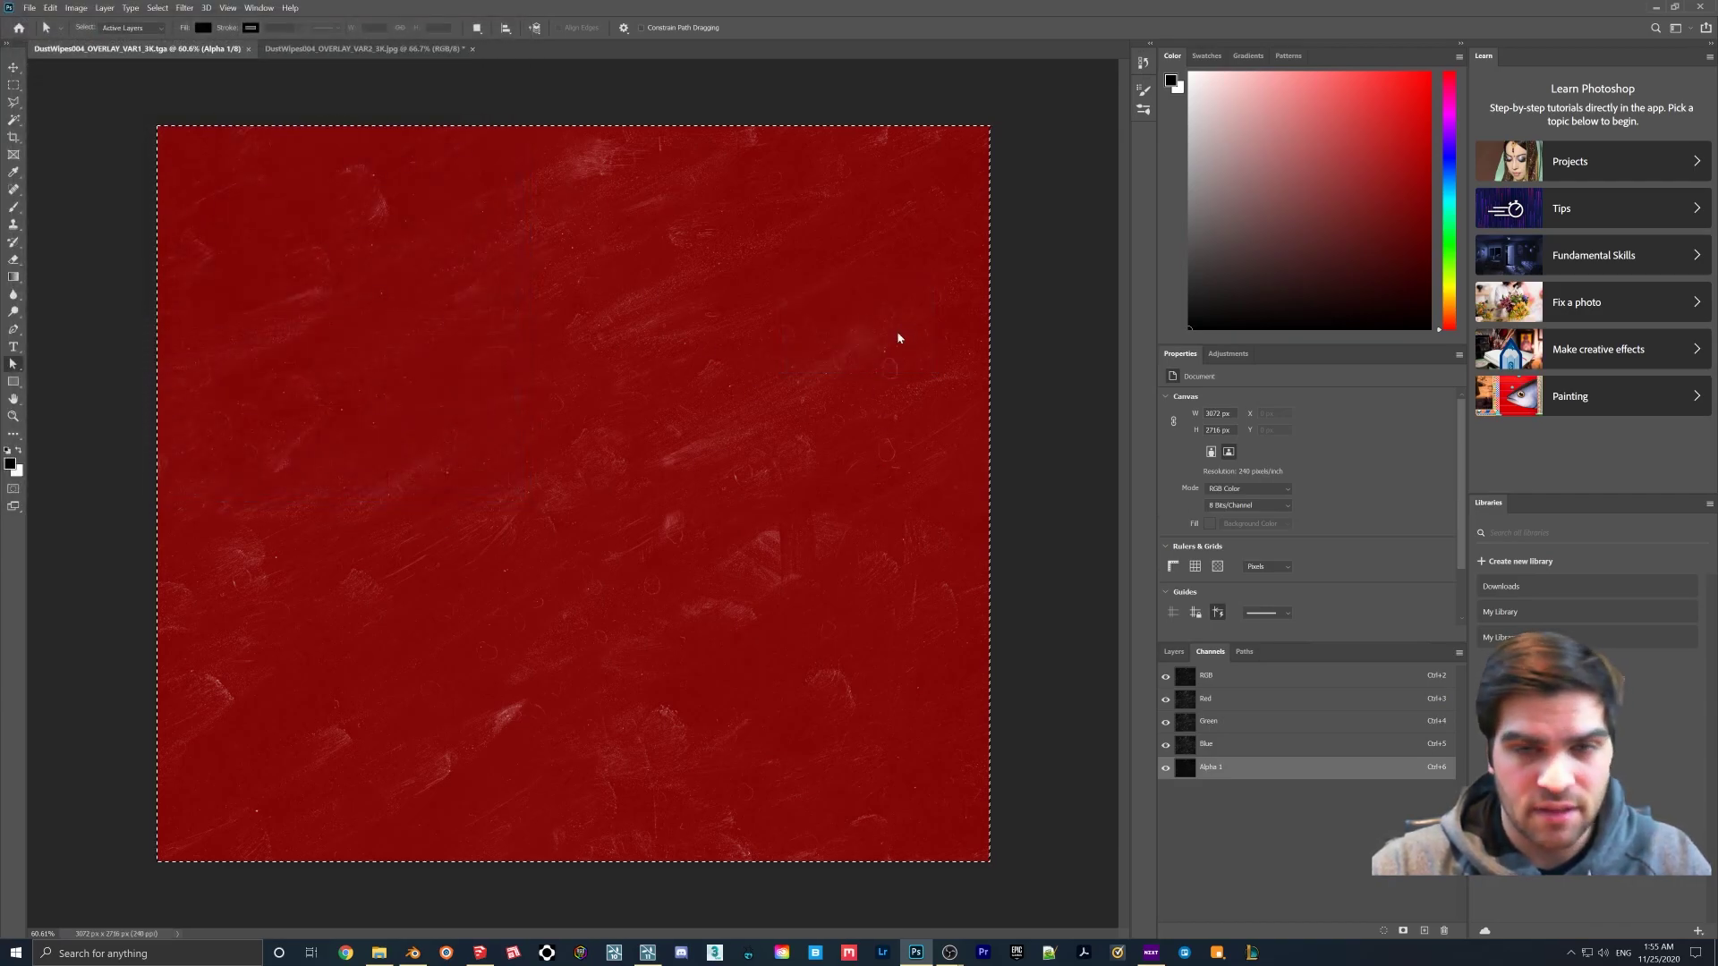
left_click(1656, 8)
- Back in Lumion, select the window glass and give it a Standard material
left_click(860, 469)
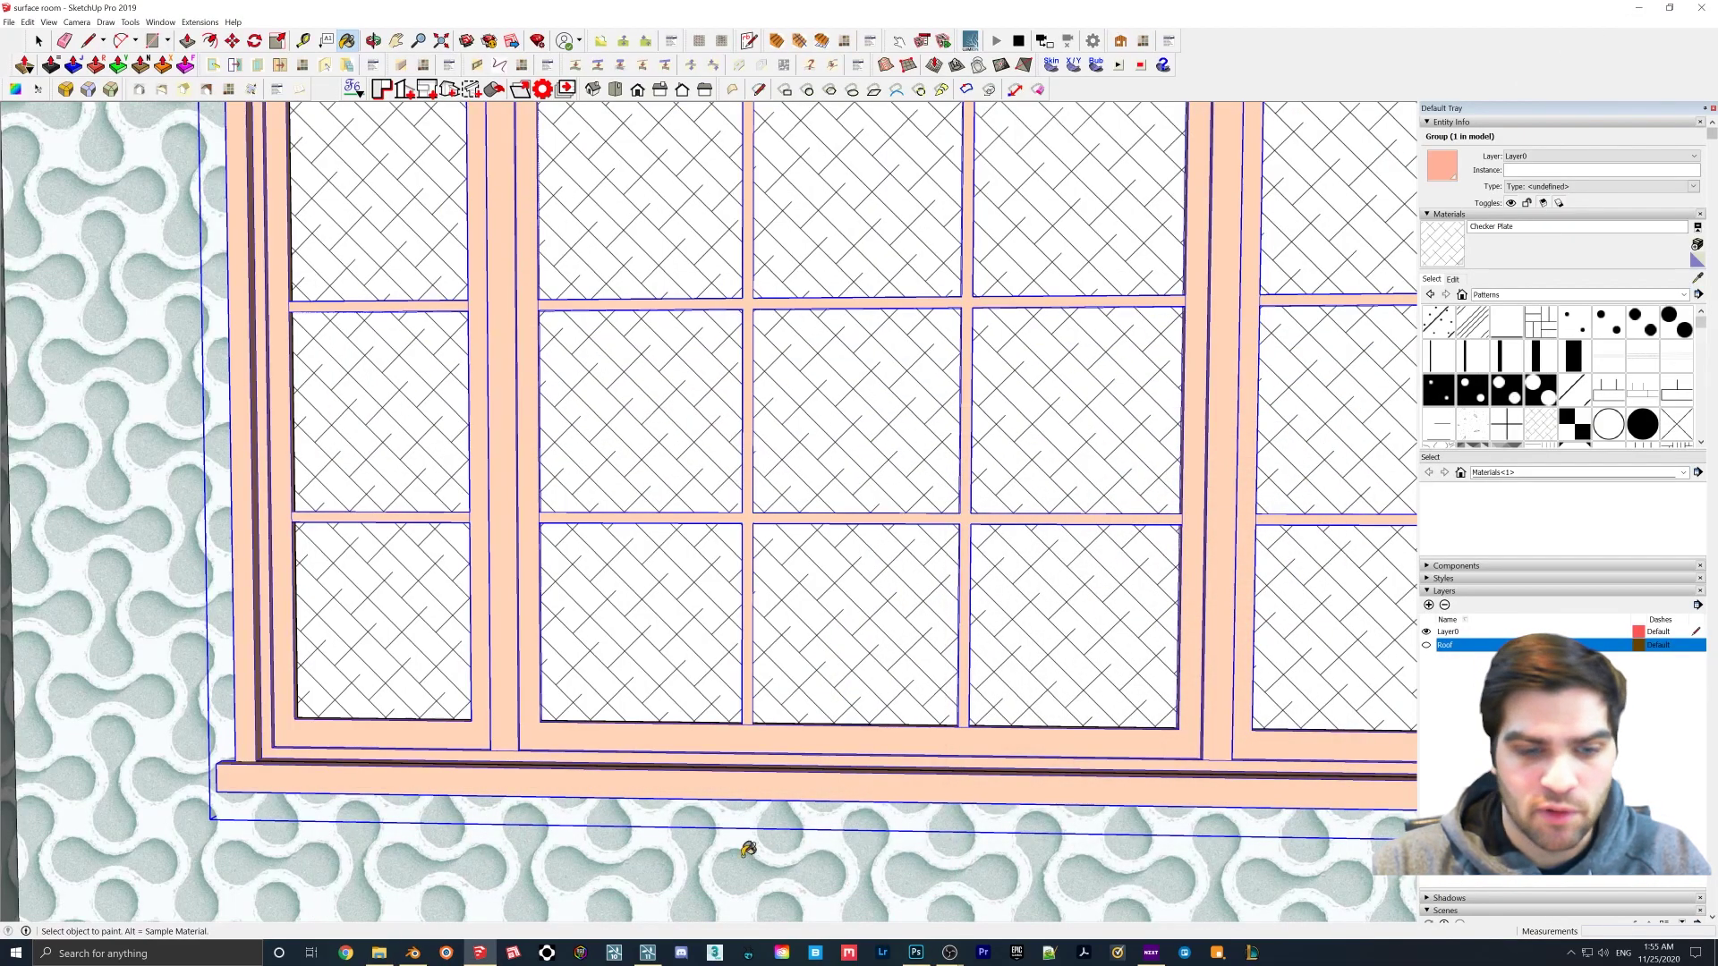
left_click(648, 953)
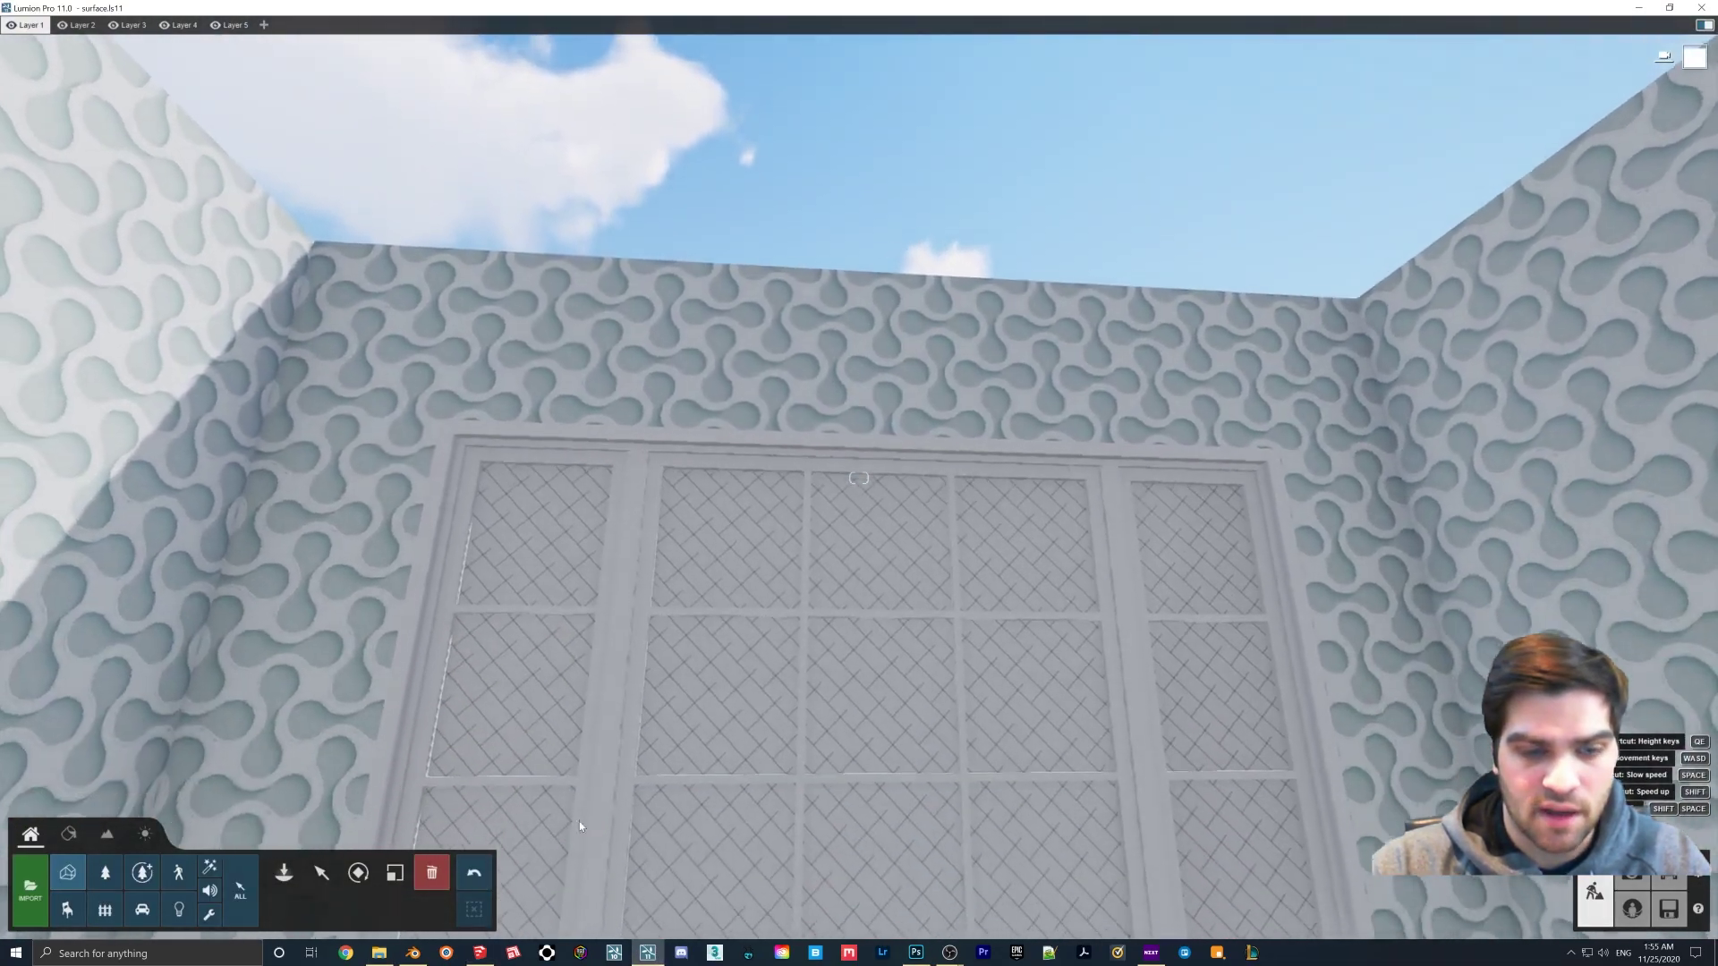
key("alt+Tab")
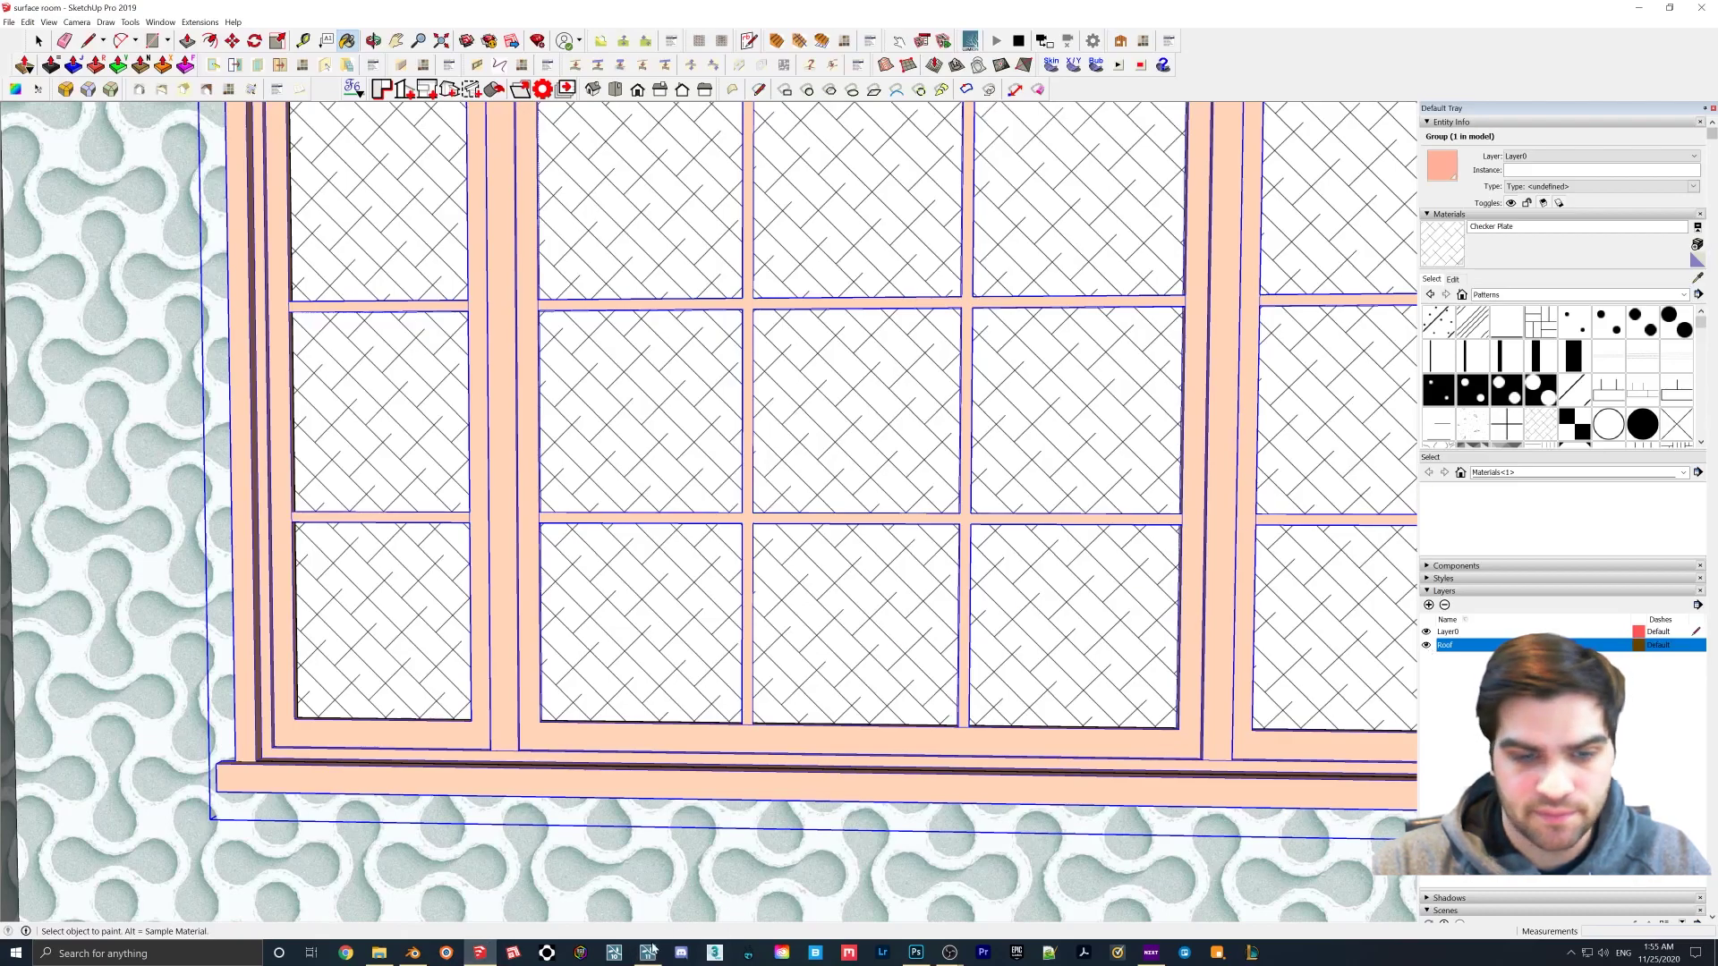
left_click(648, 953)
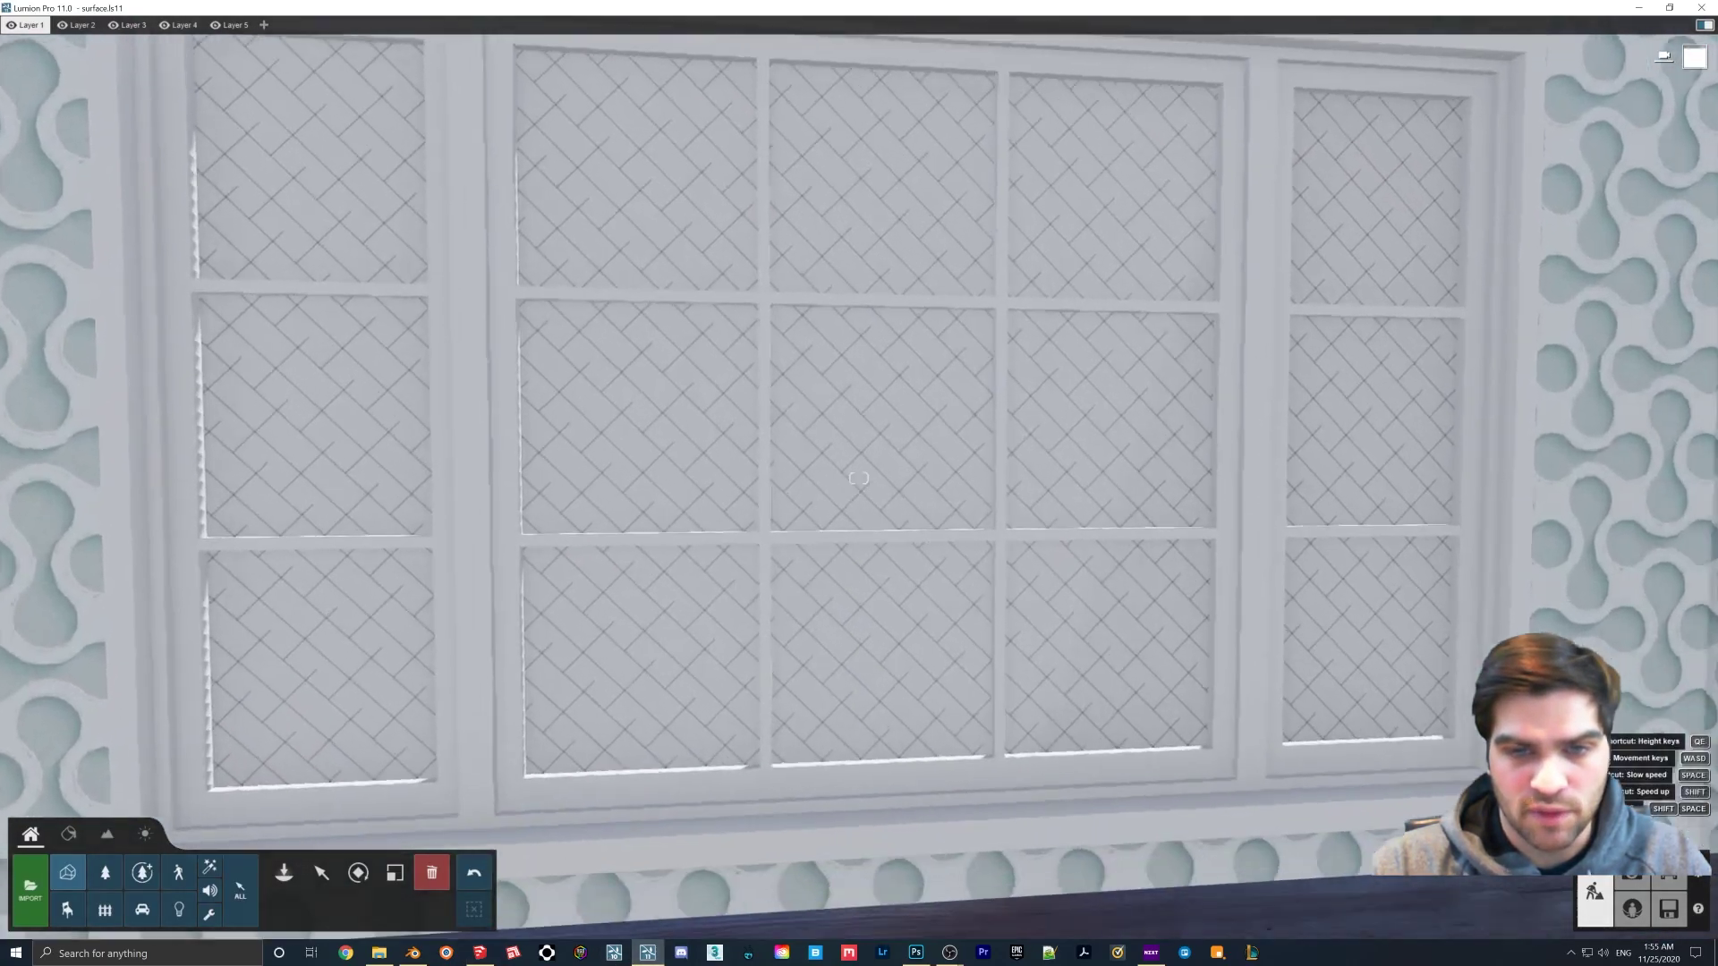
left_click(68, 833)
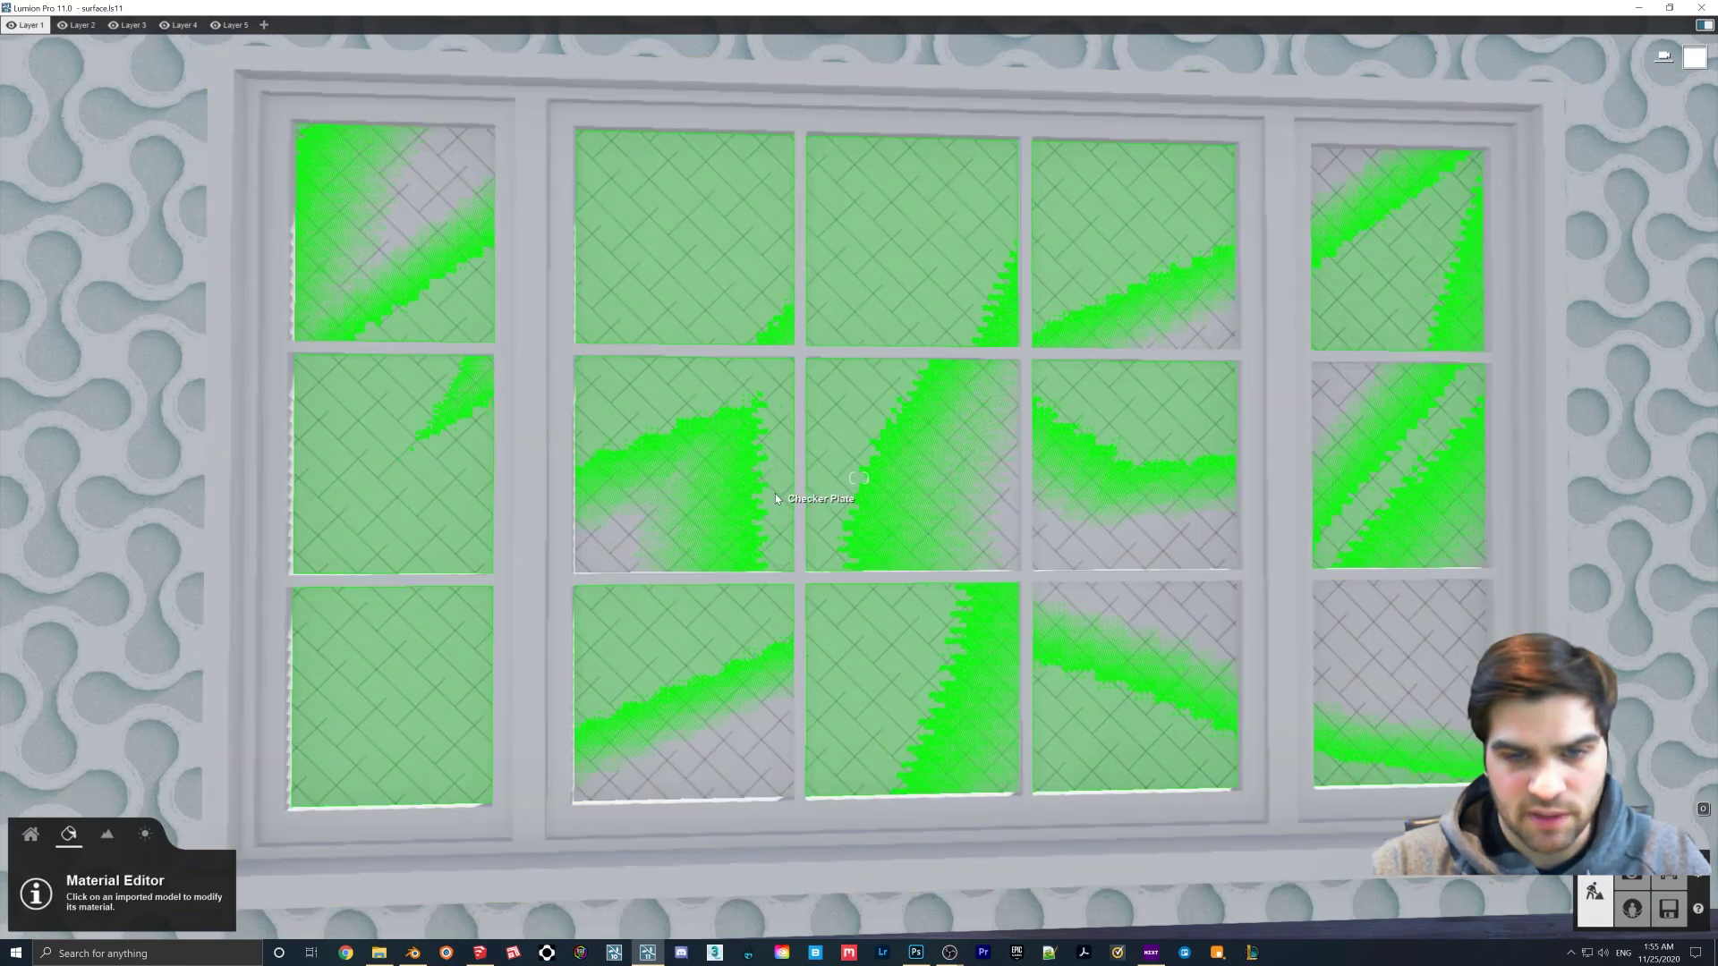
left_click(776, 488)
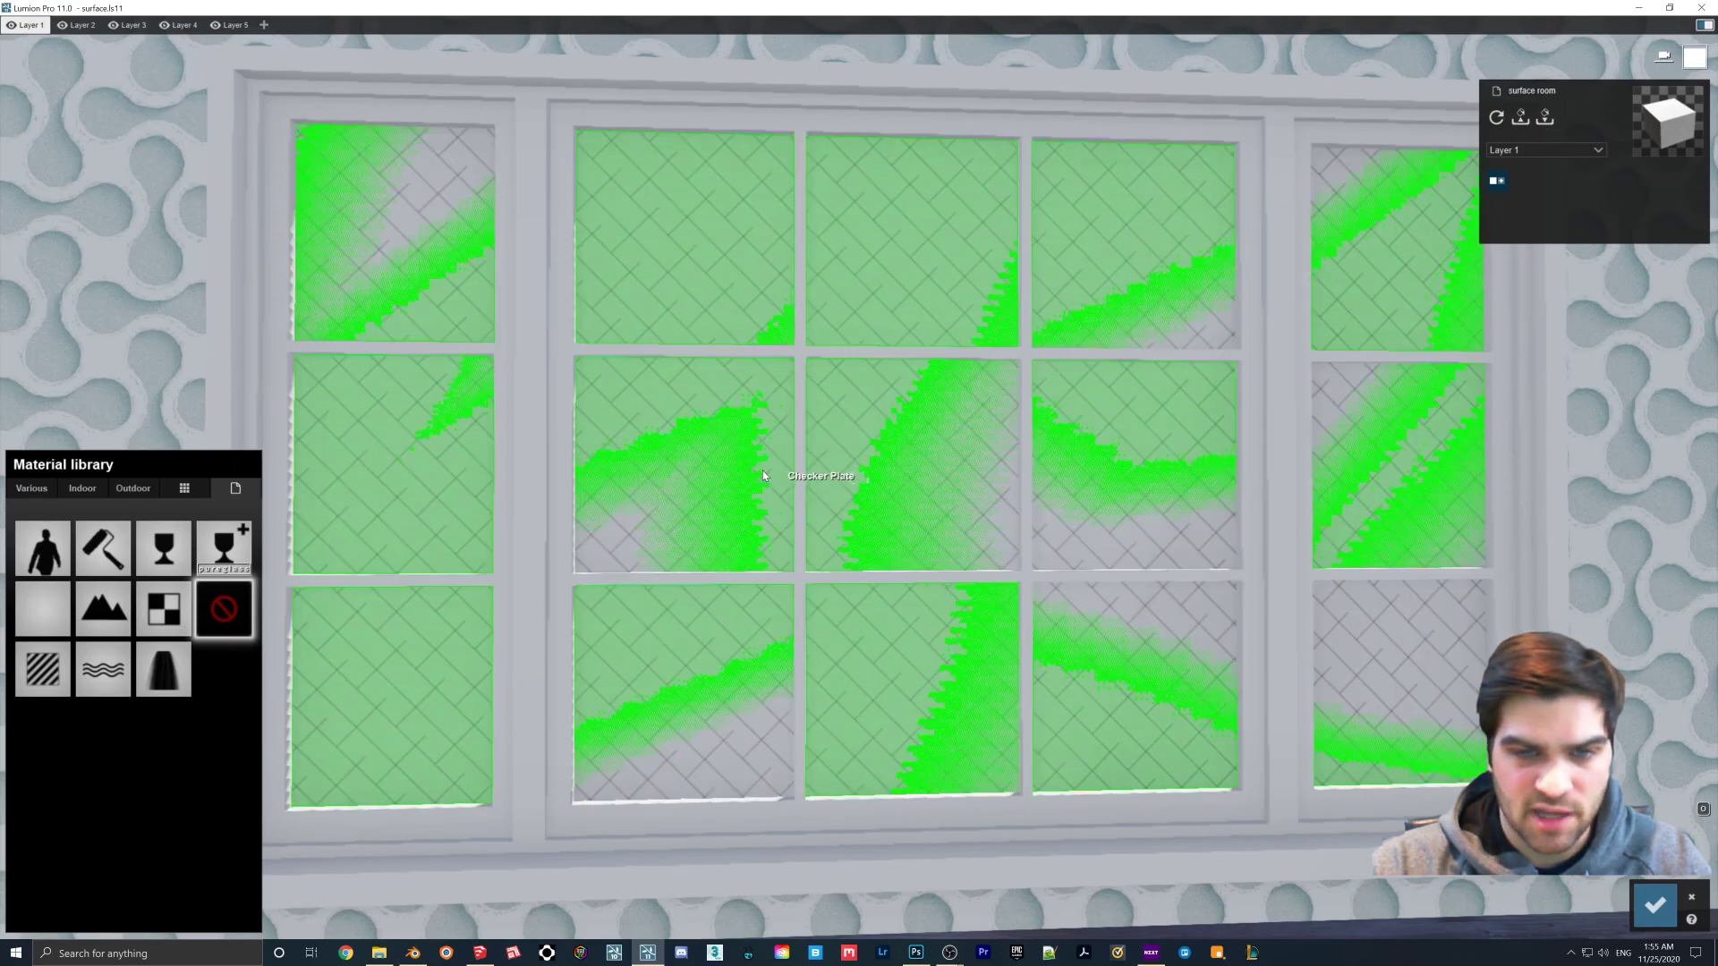
left_click(794, 462)
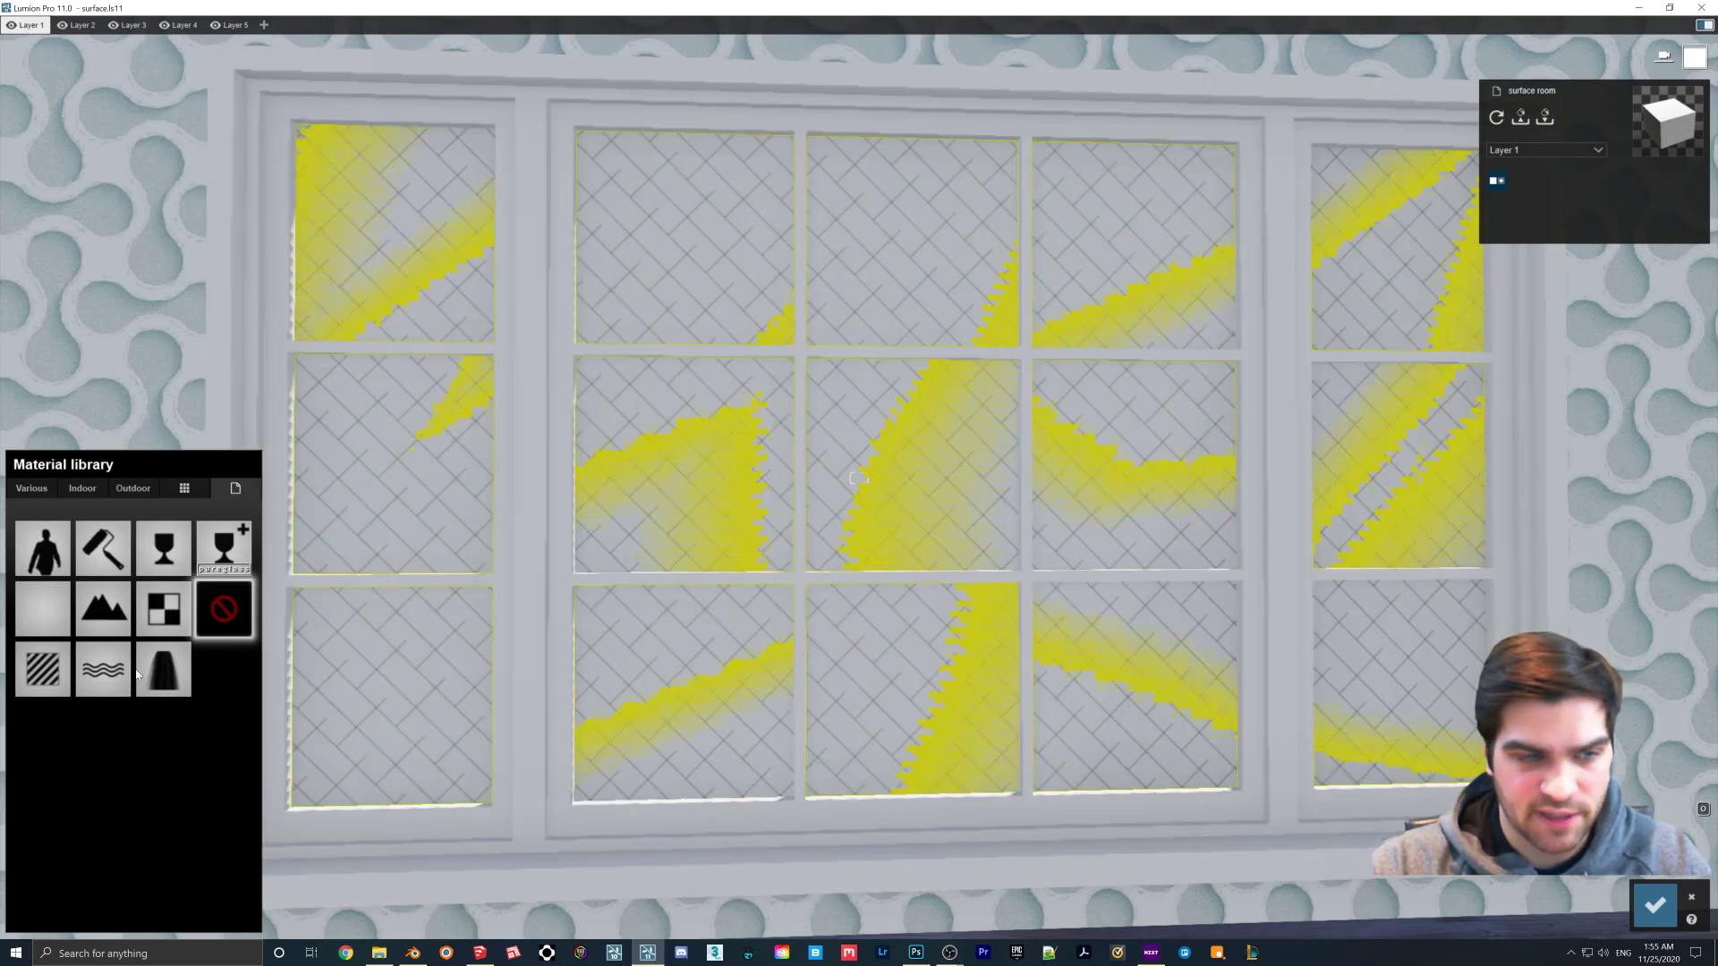
left_click(68, 673)
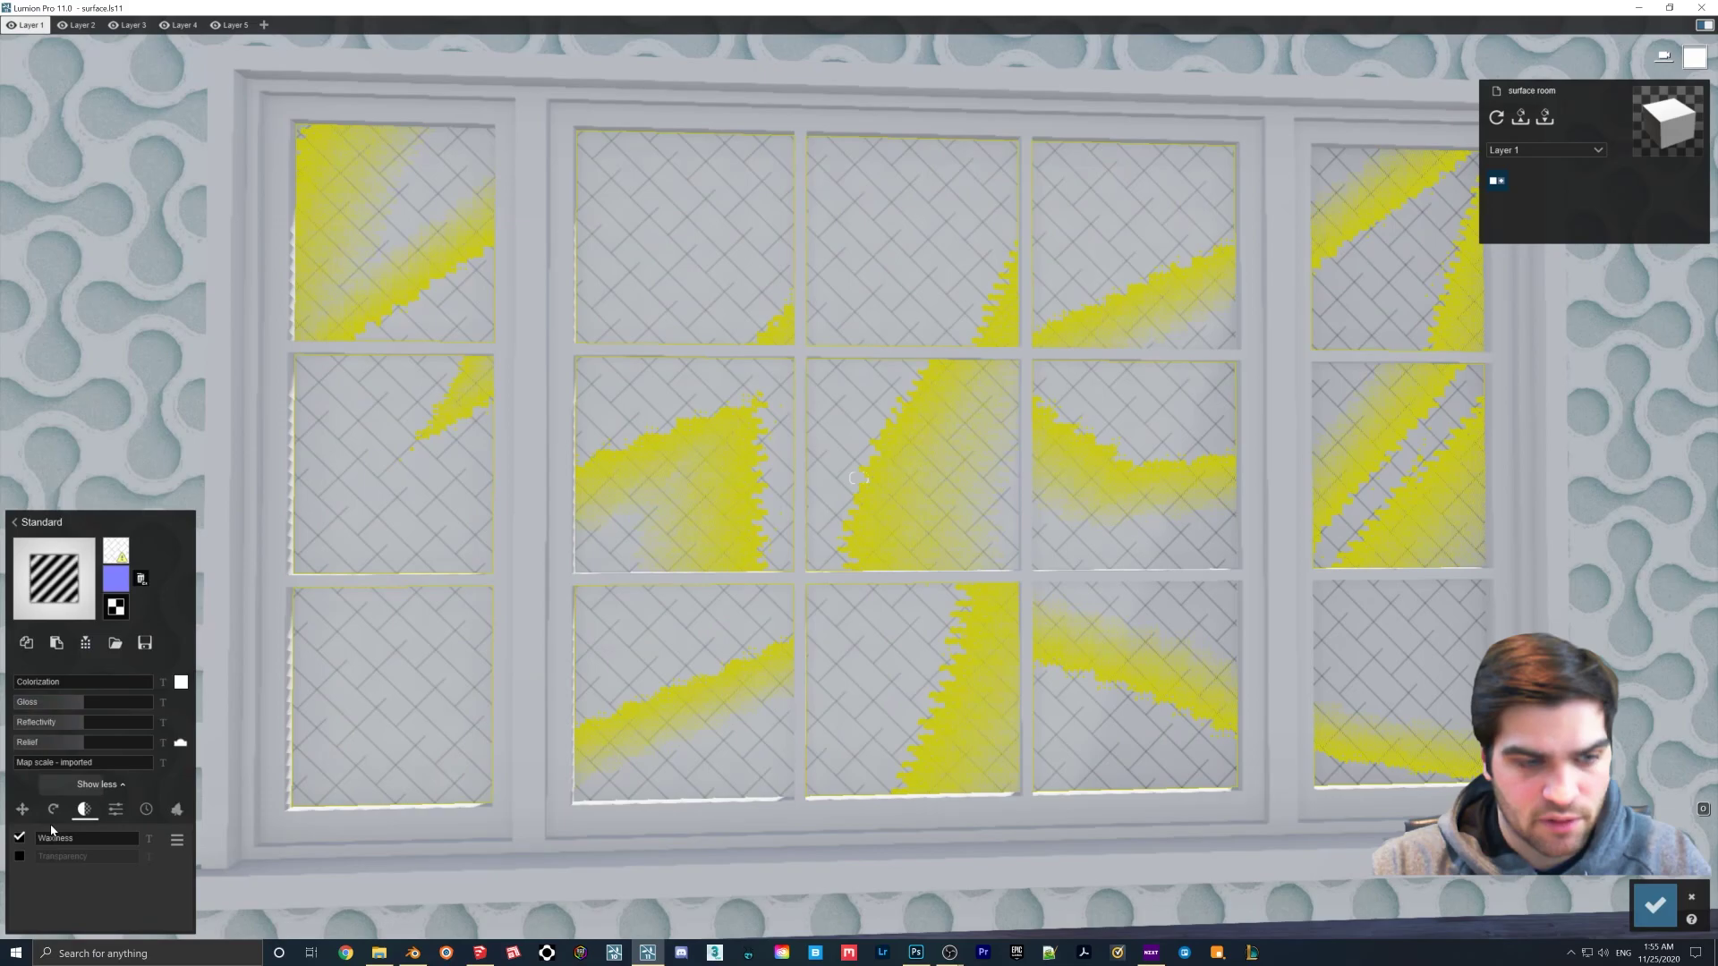
- Set the glass material's flicker reduction to 10cm
left_click(116, 810)
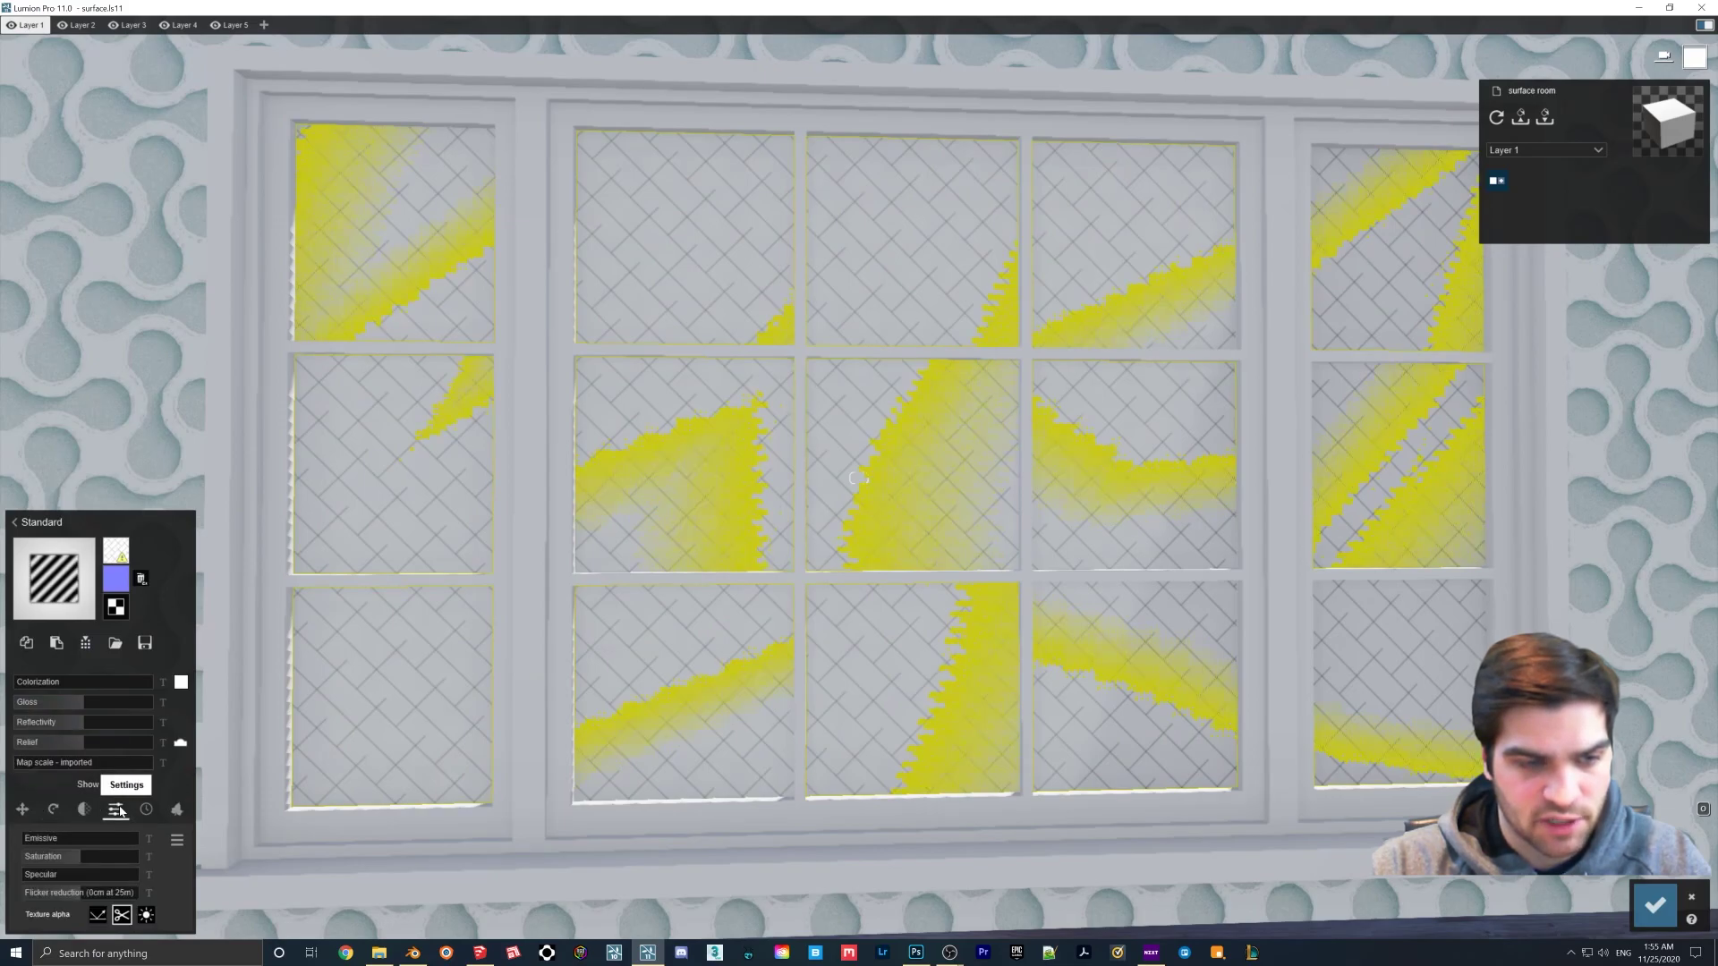
left_click_drag(81, 894, 22, 895)
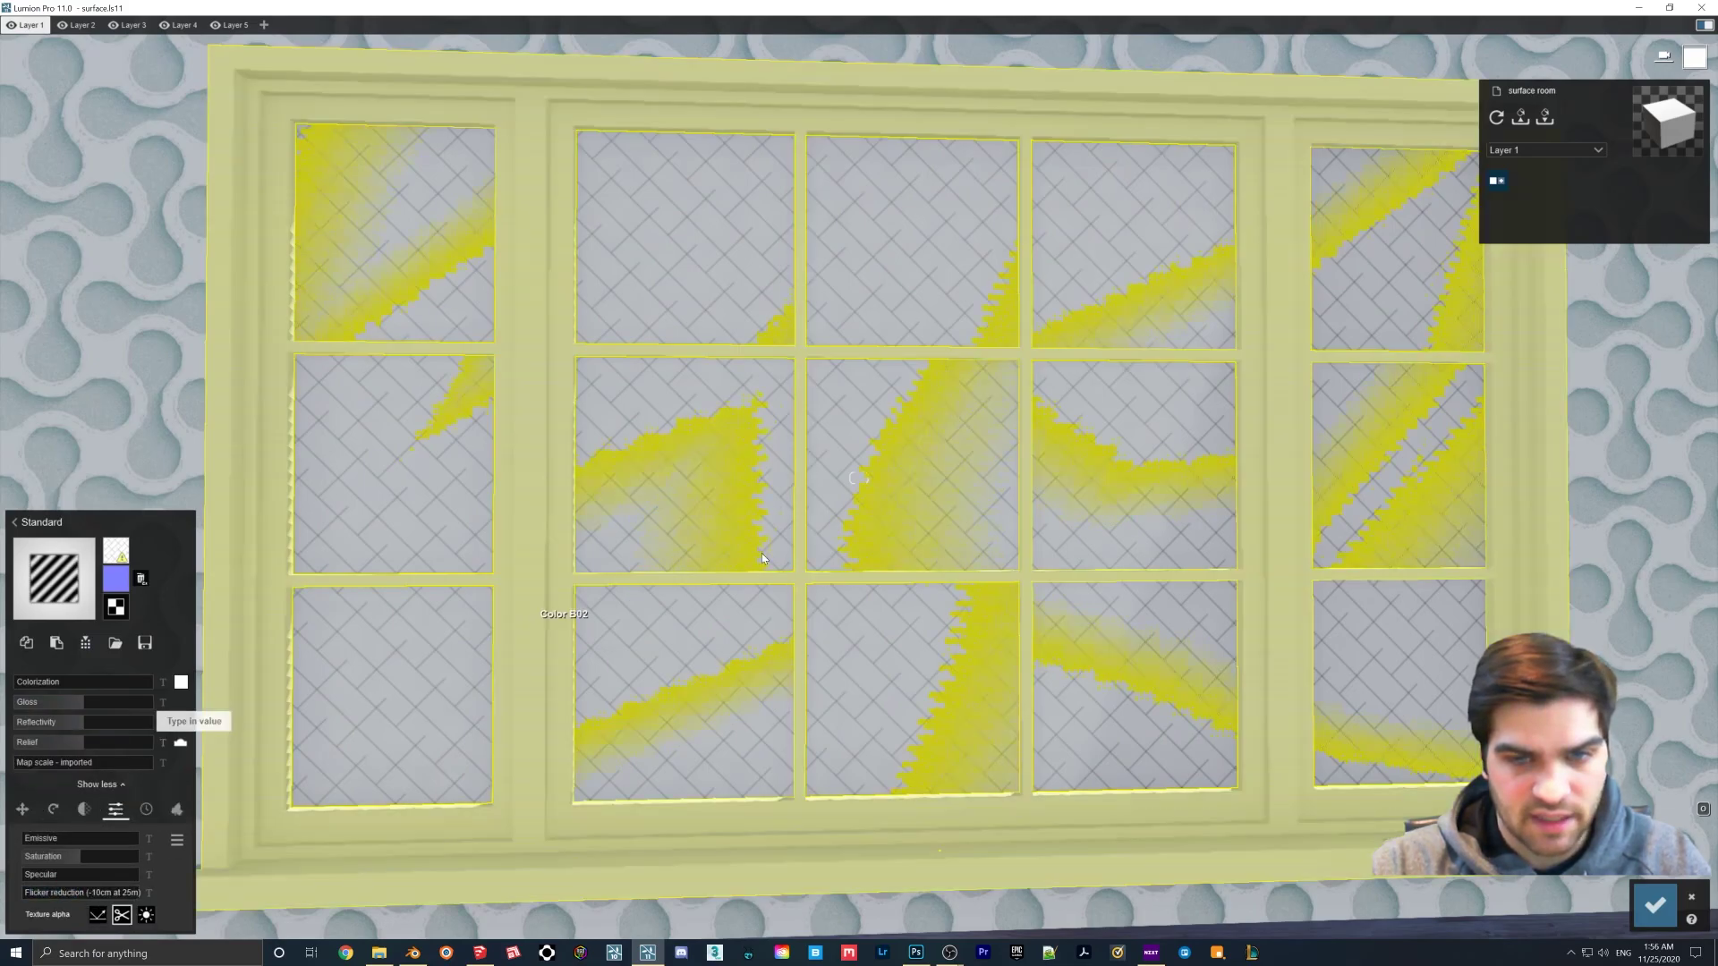
scroll(798, 475, "up", 5)
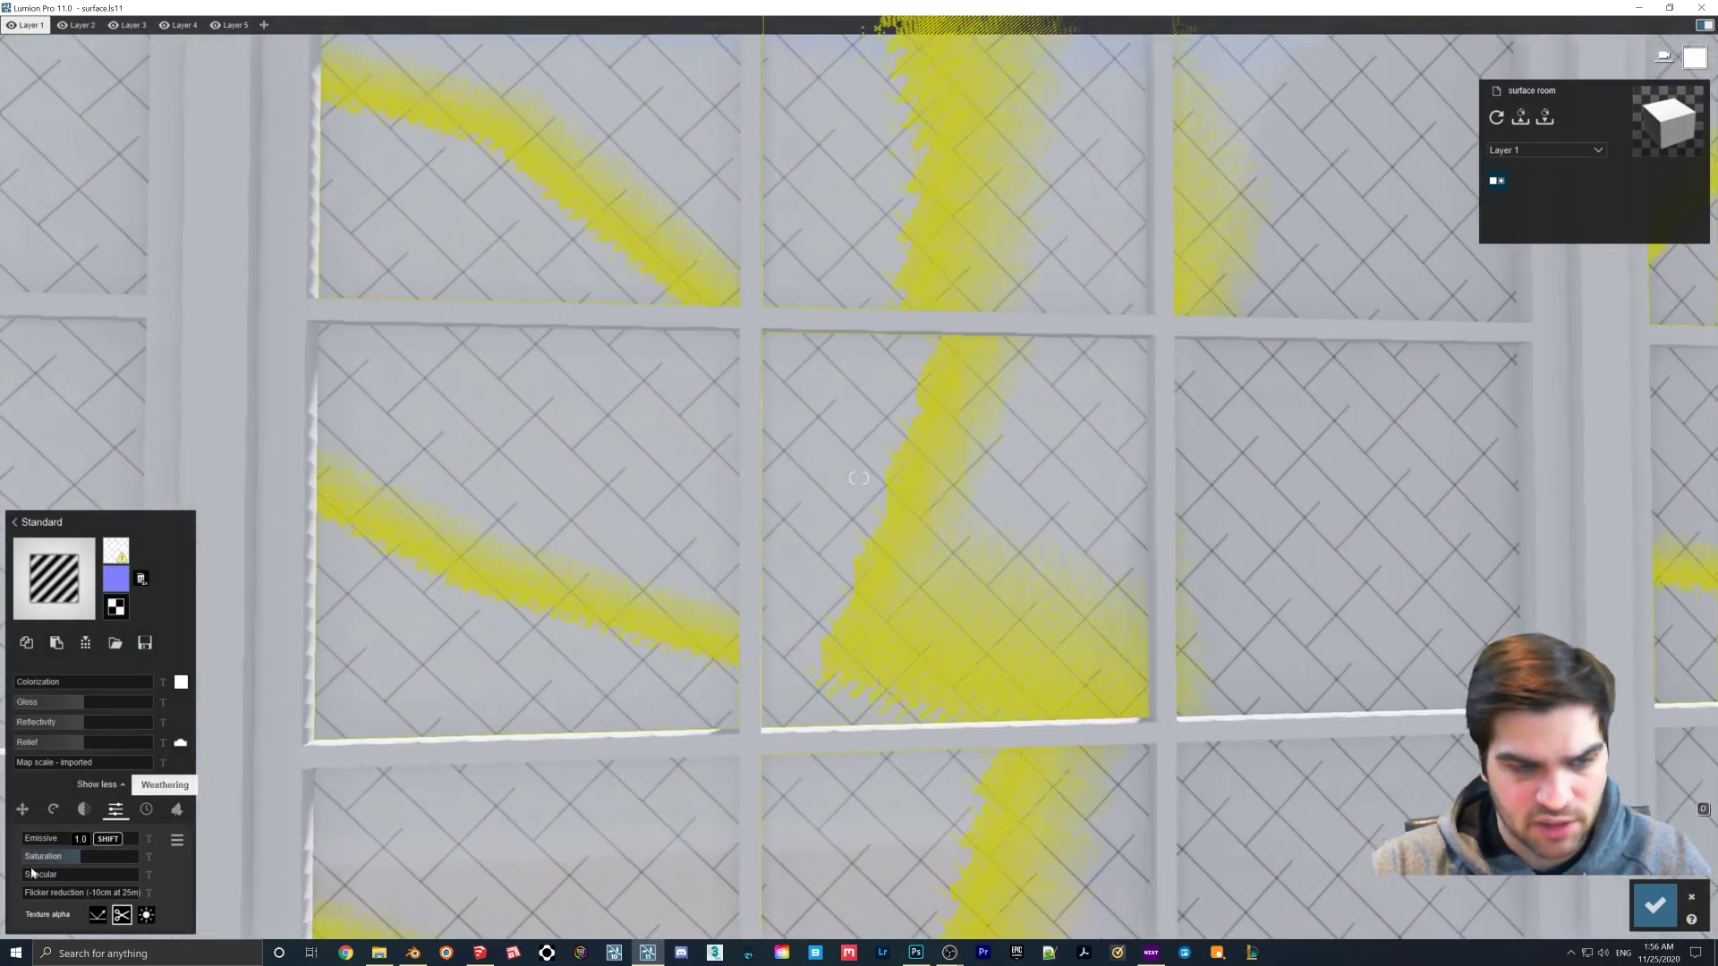
left_click_drag(40, 894, 217, 888)
scroll(548, 717, "down", 5)
scroll(858, 478, "up", 5)
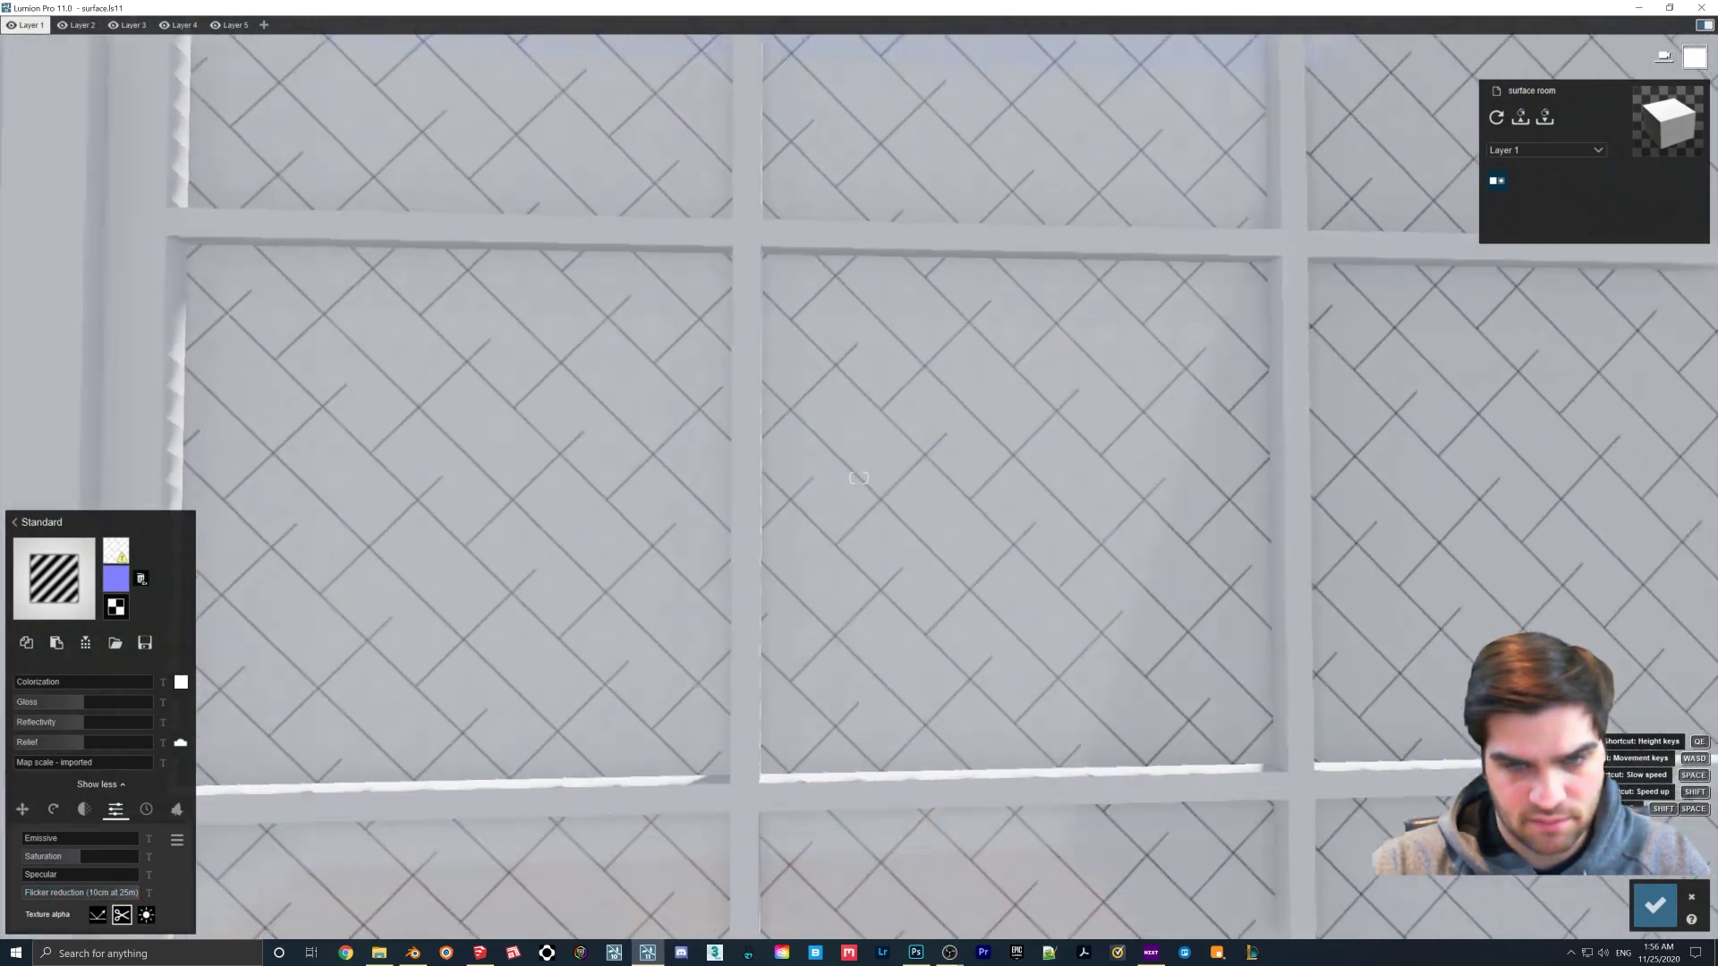
key("w")
mouse_move(858, 478)
right_mouse_down()
mouse_move(1154, 483)
mouse_move(859, 478)
right_mouse_up()
key("s")
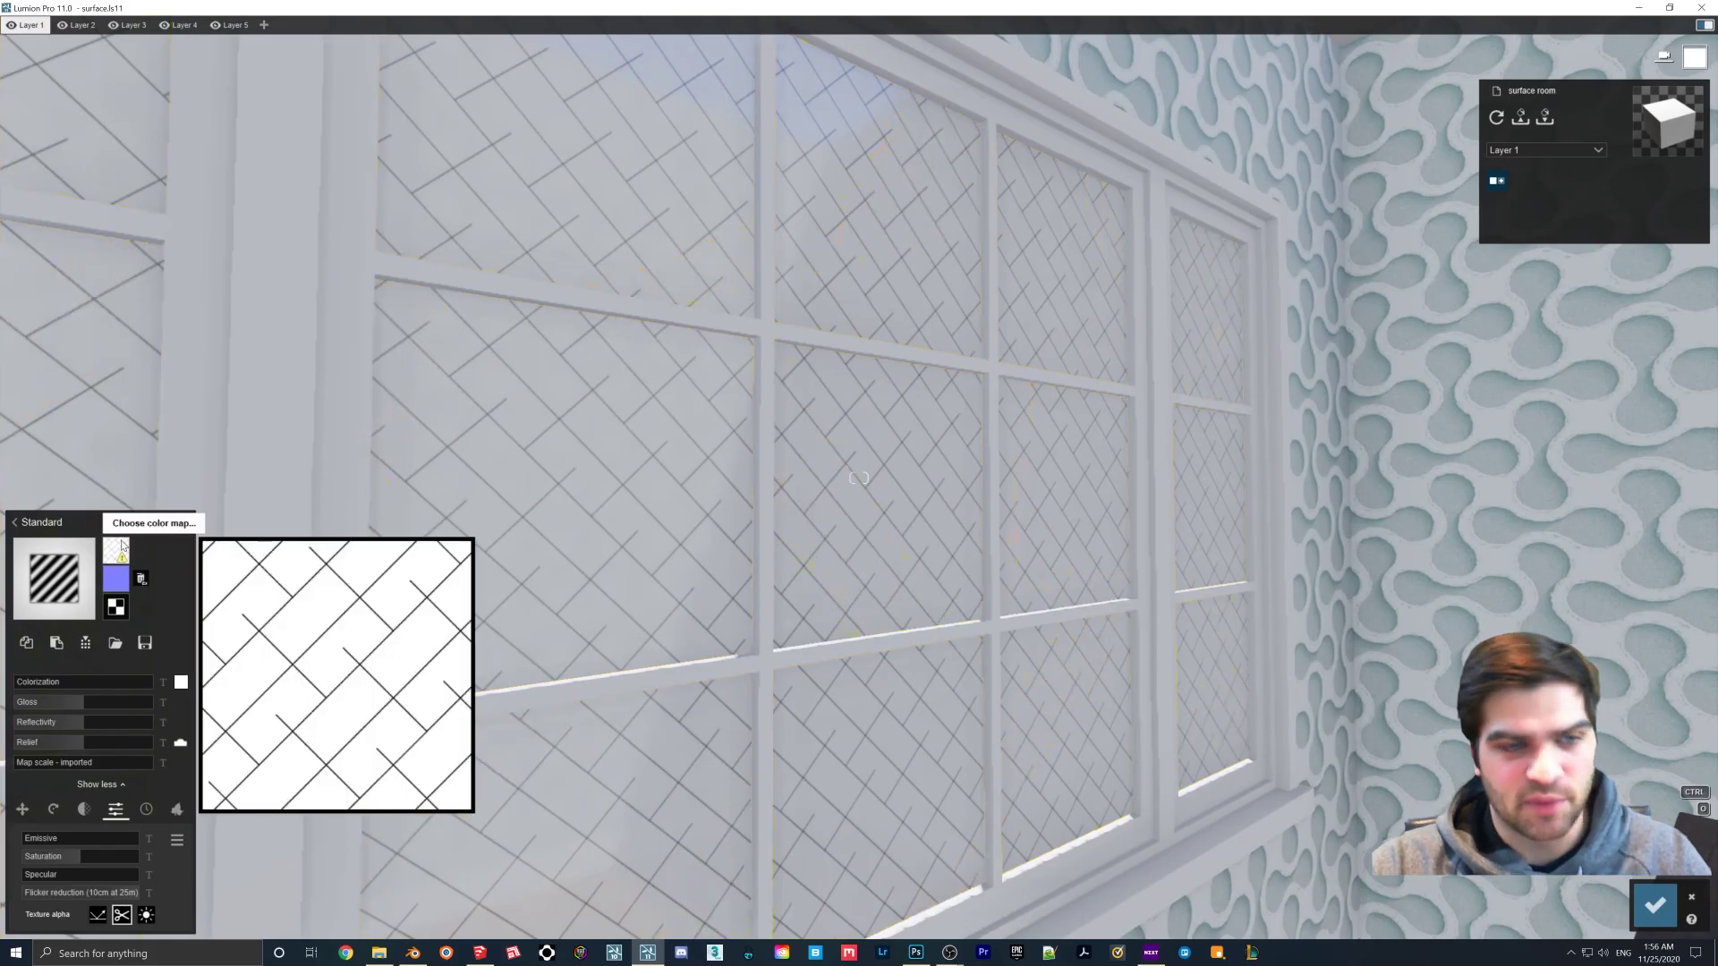
- Load DustWipes004_OVERLAY_VAR1_3K from DustWipes004 > REGULAR > 3K as the glass colour map
left_click(115, 551)
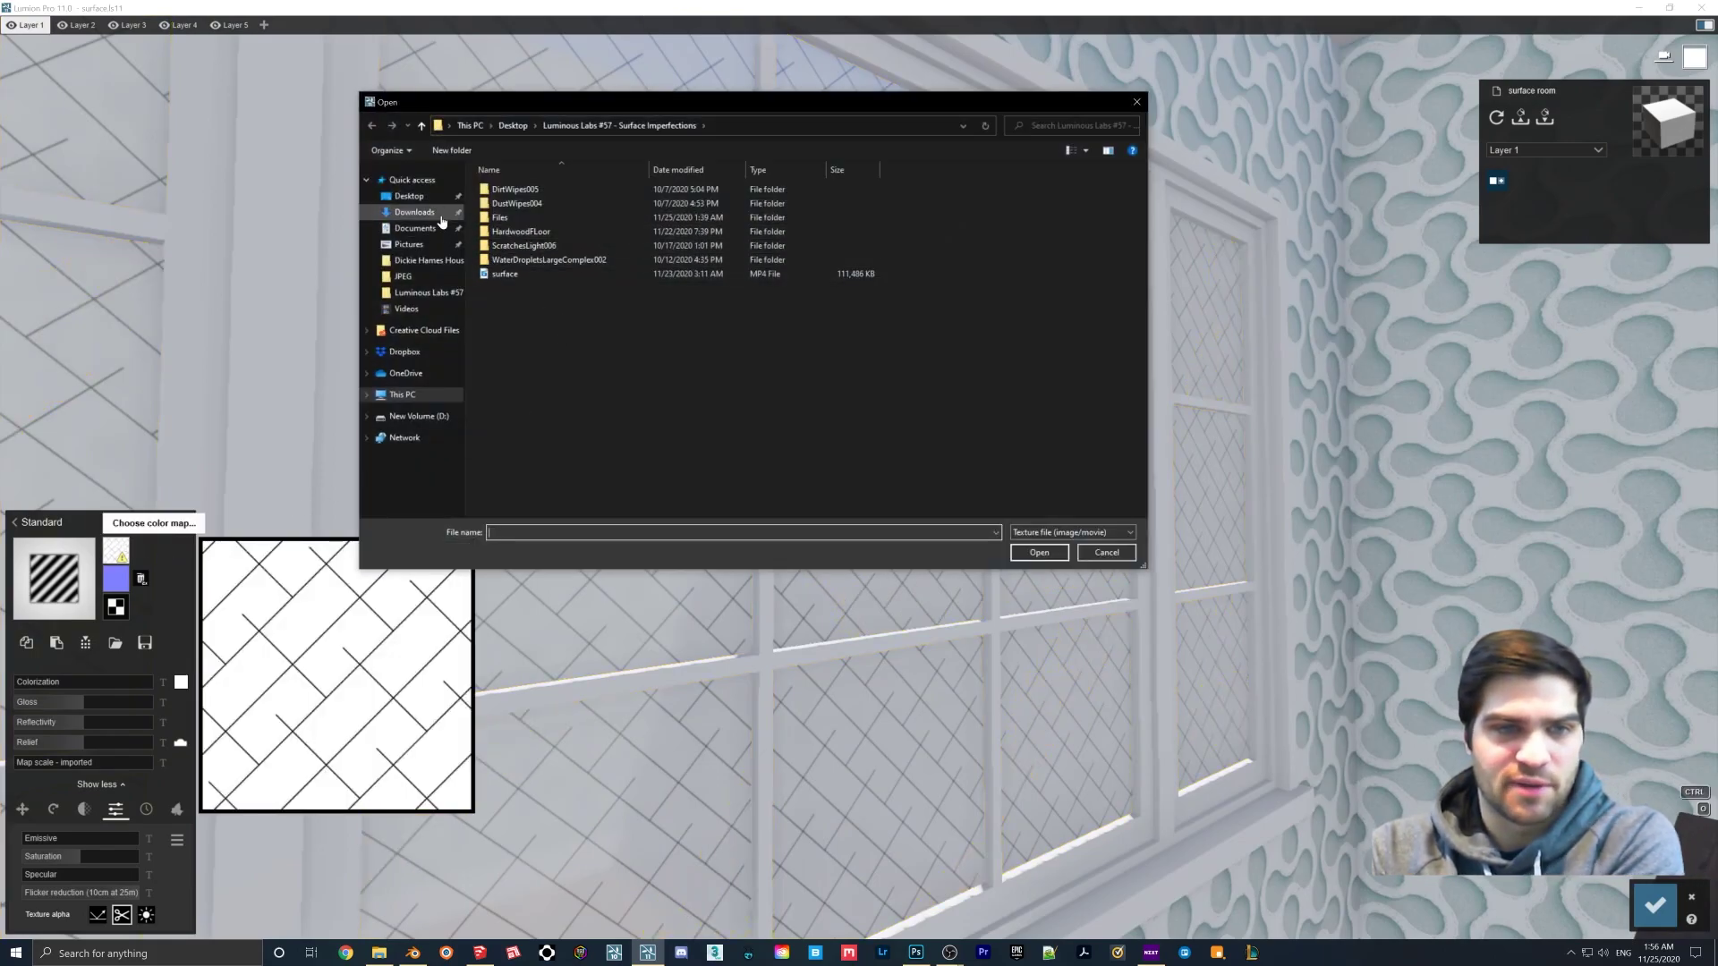
left_click(1038, 533)
left_click(1038, 541)
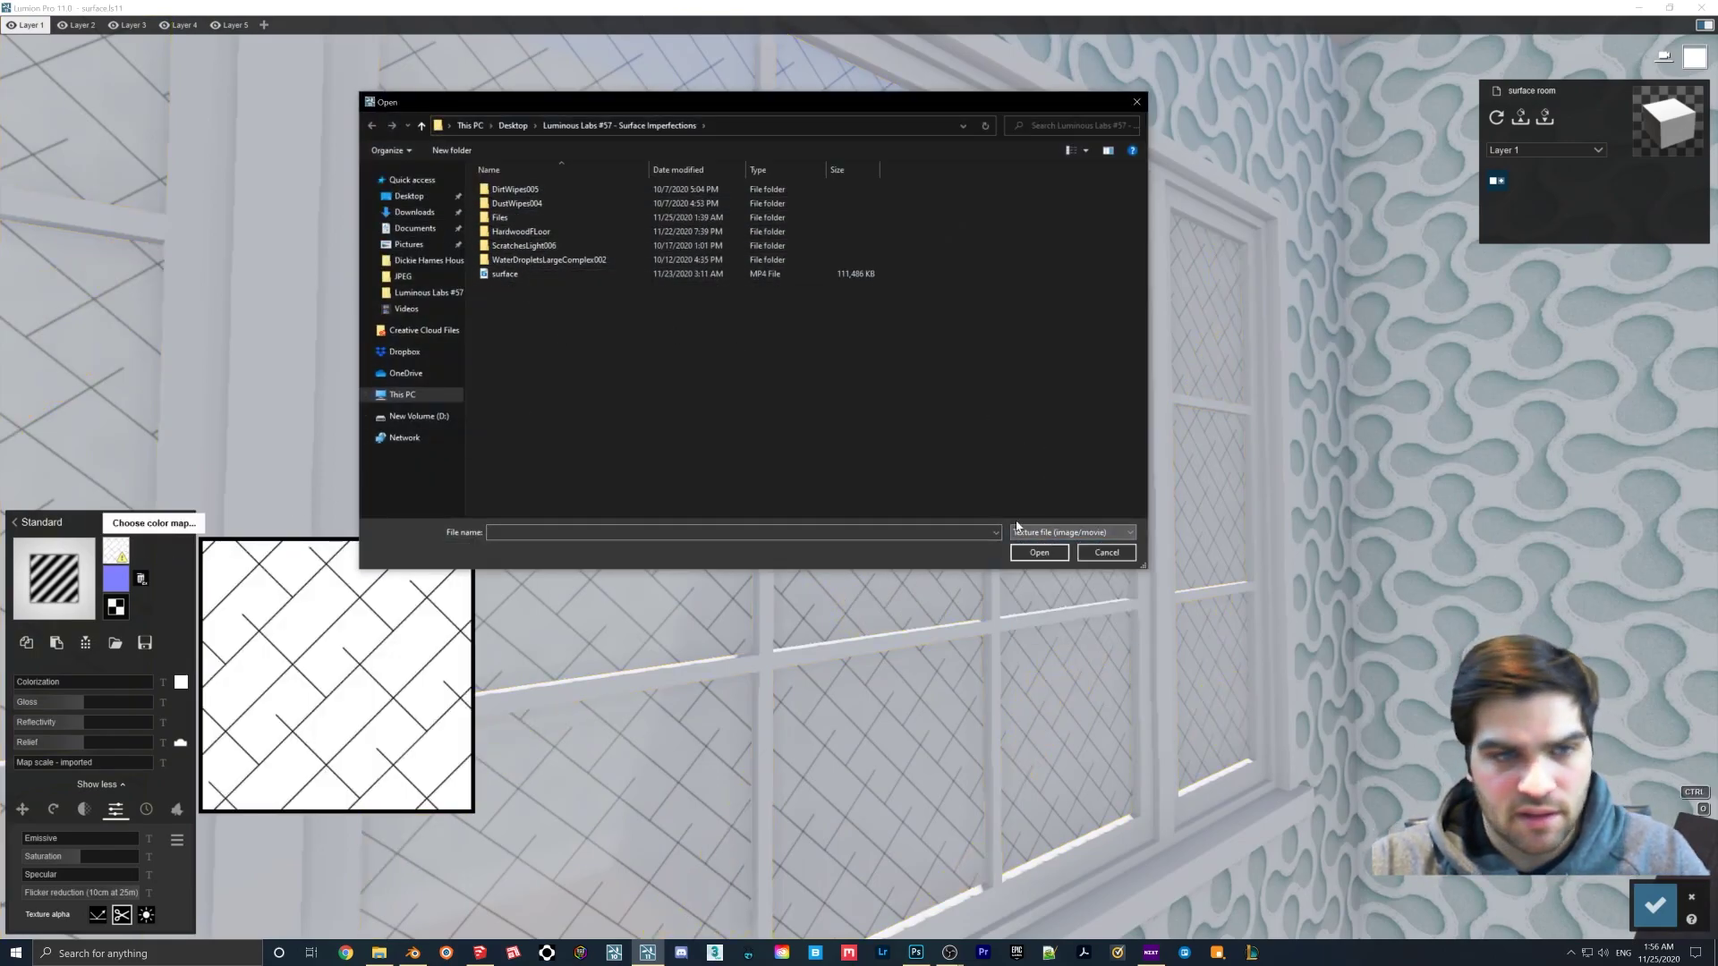
left_click(409, 196)
double_click(572, 316)
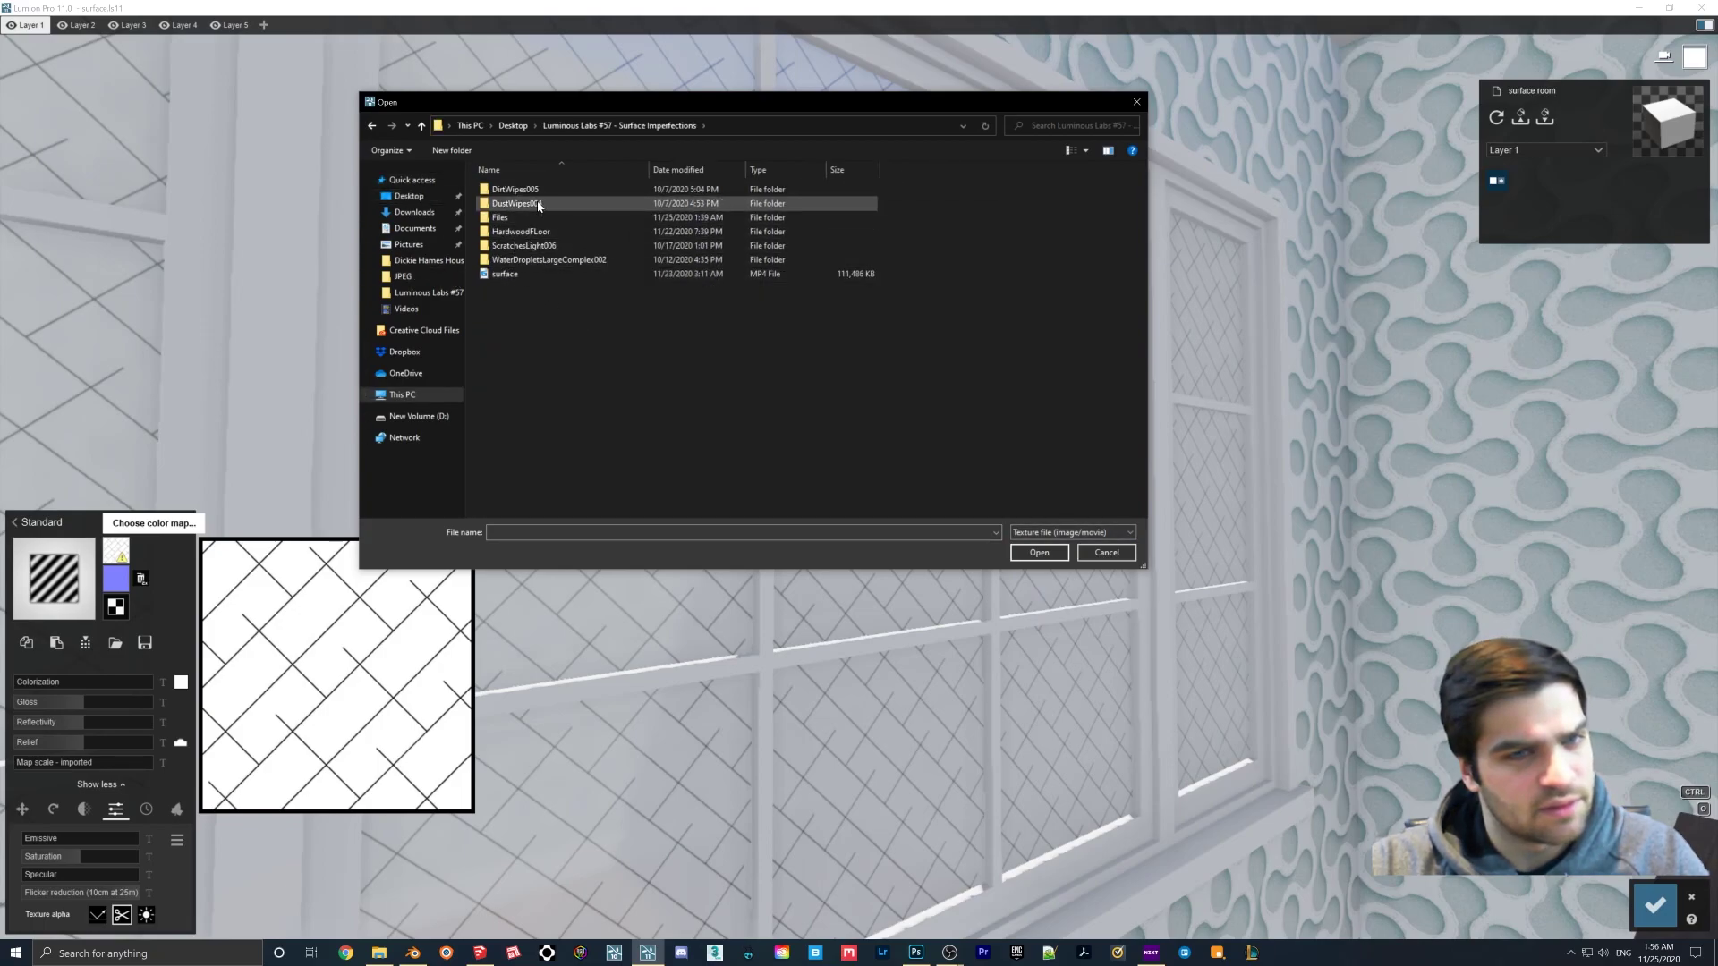
left_click(379, 953)
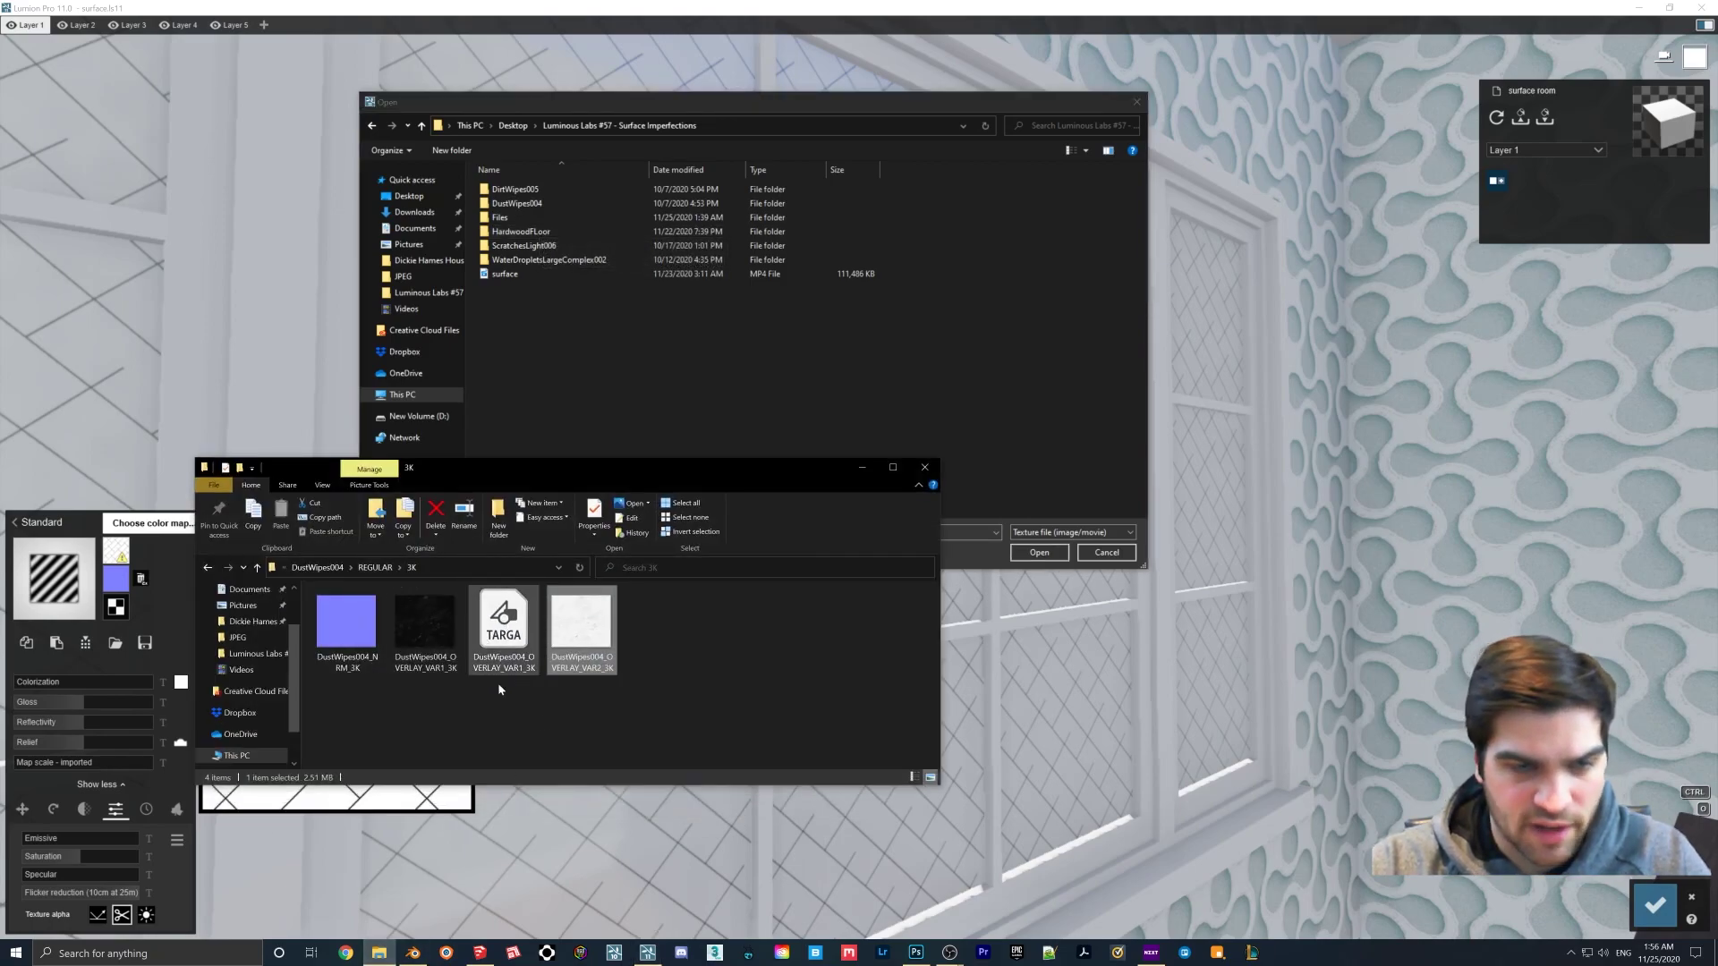
left_click(925, 467)
double_click(555, 203)
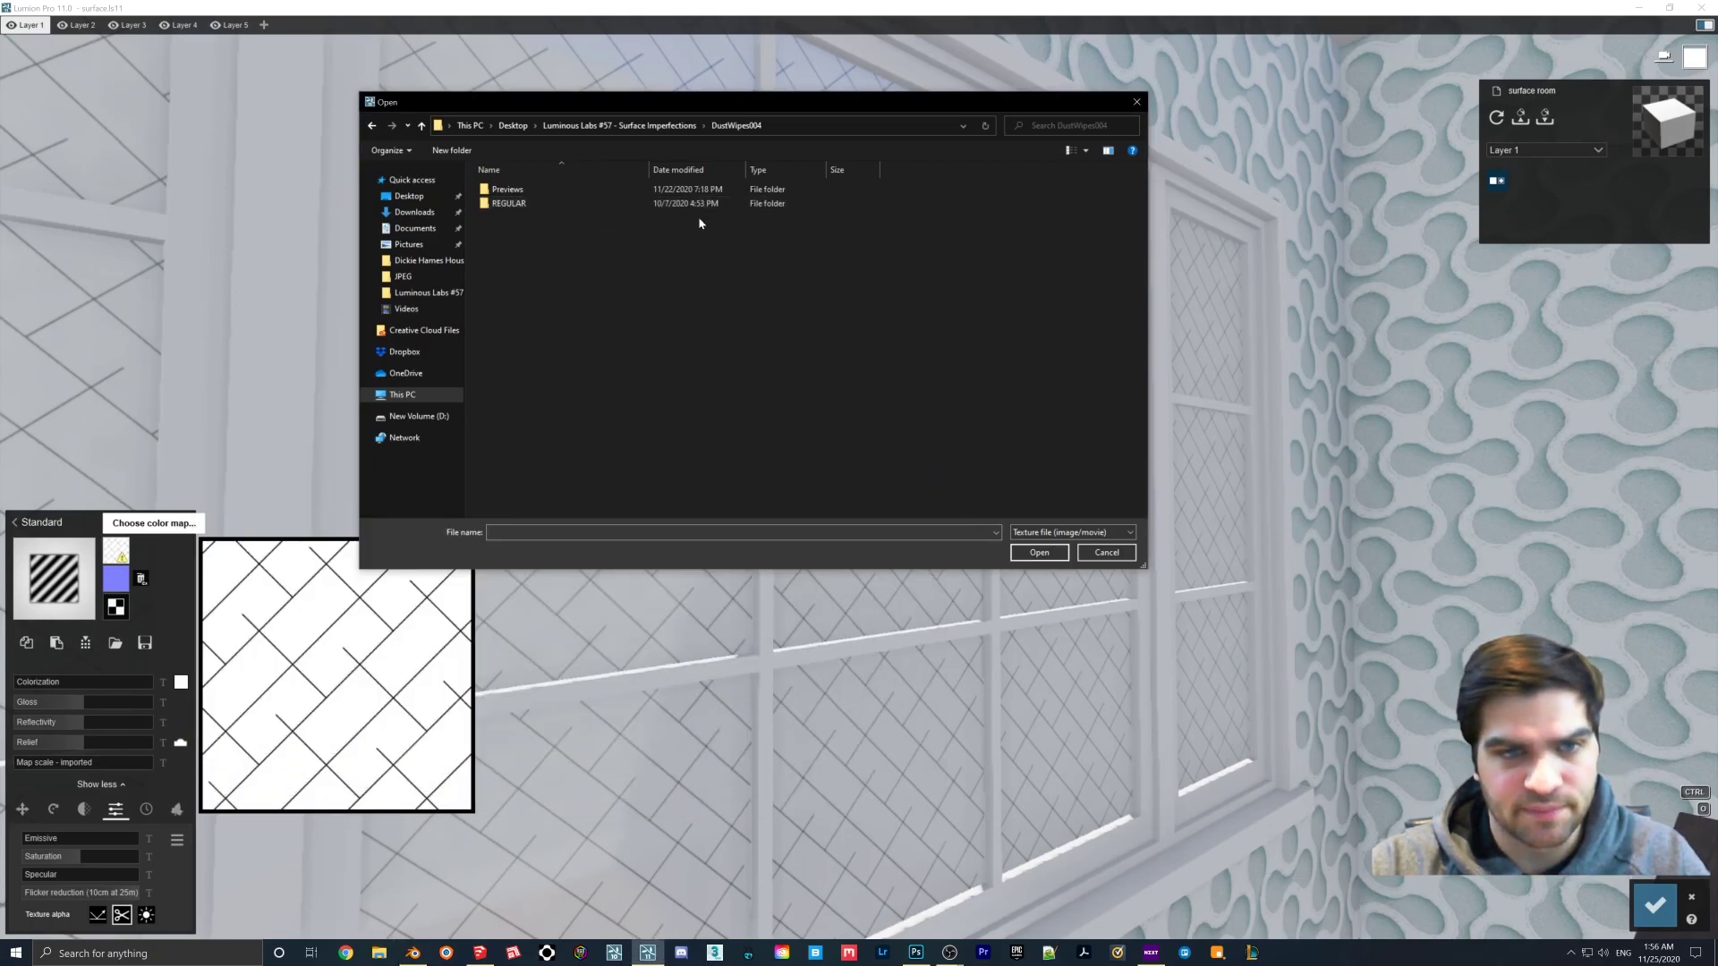
double_click(569, 203)
double_click(507, 189)
left_click(654, 208)
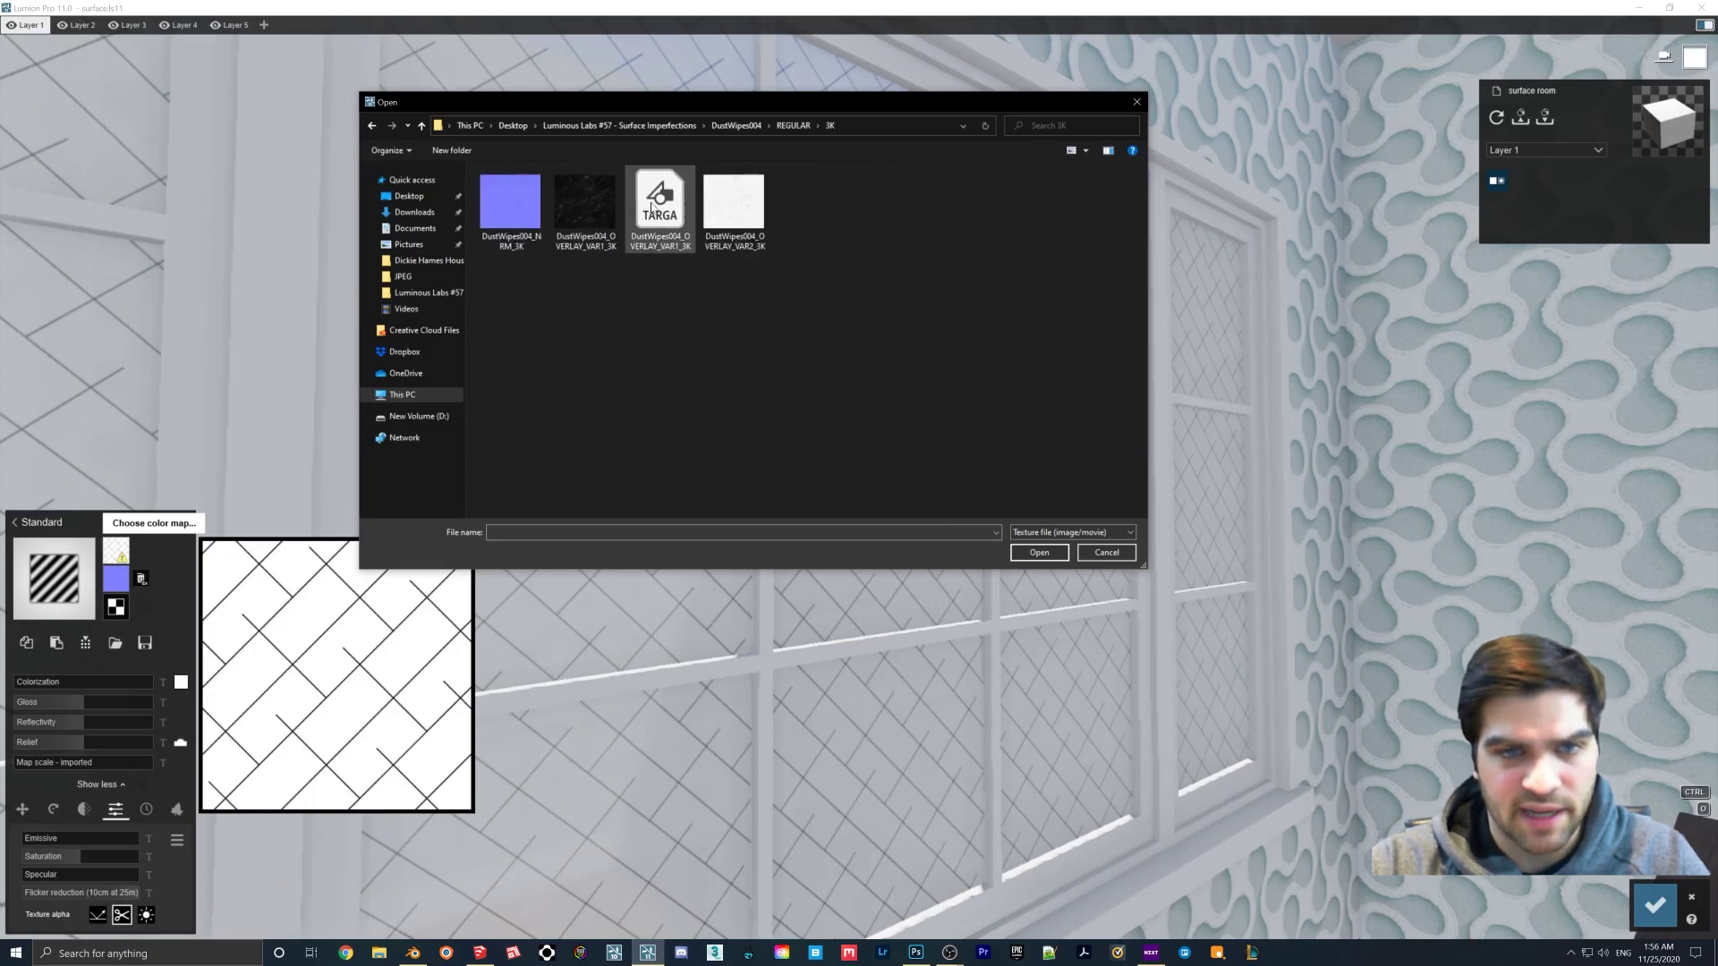
double_click(655, 208)
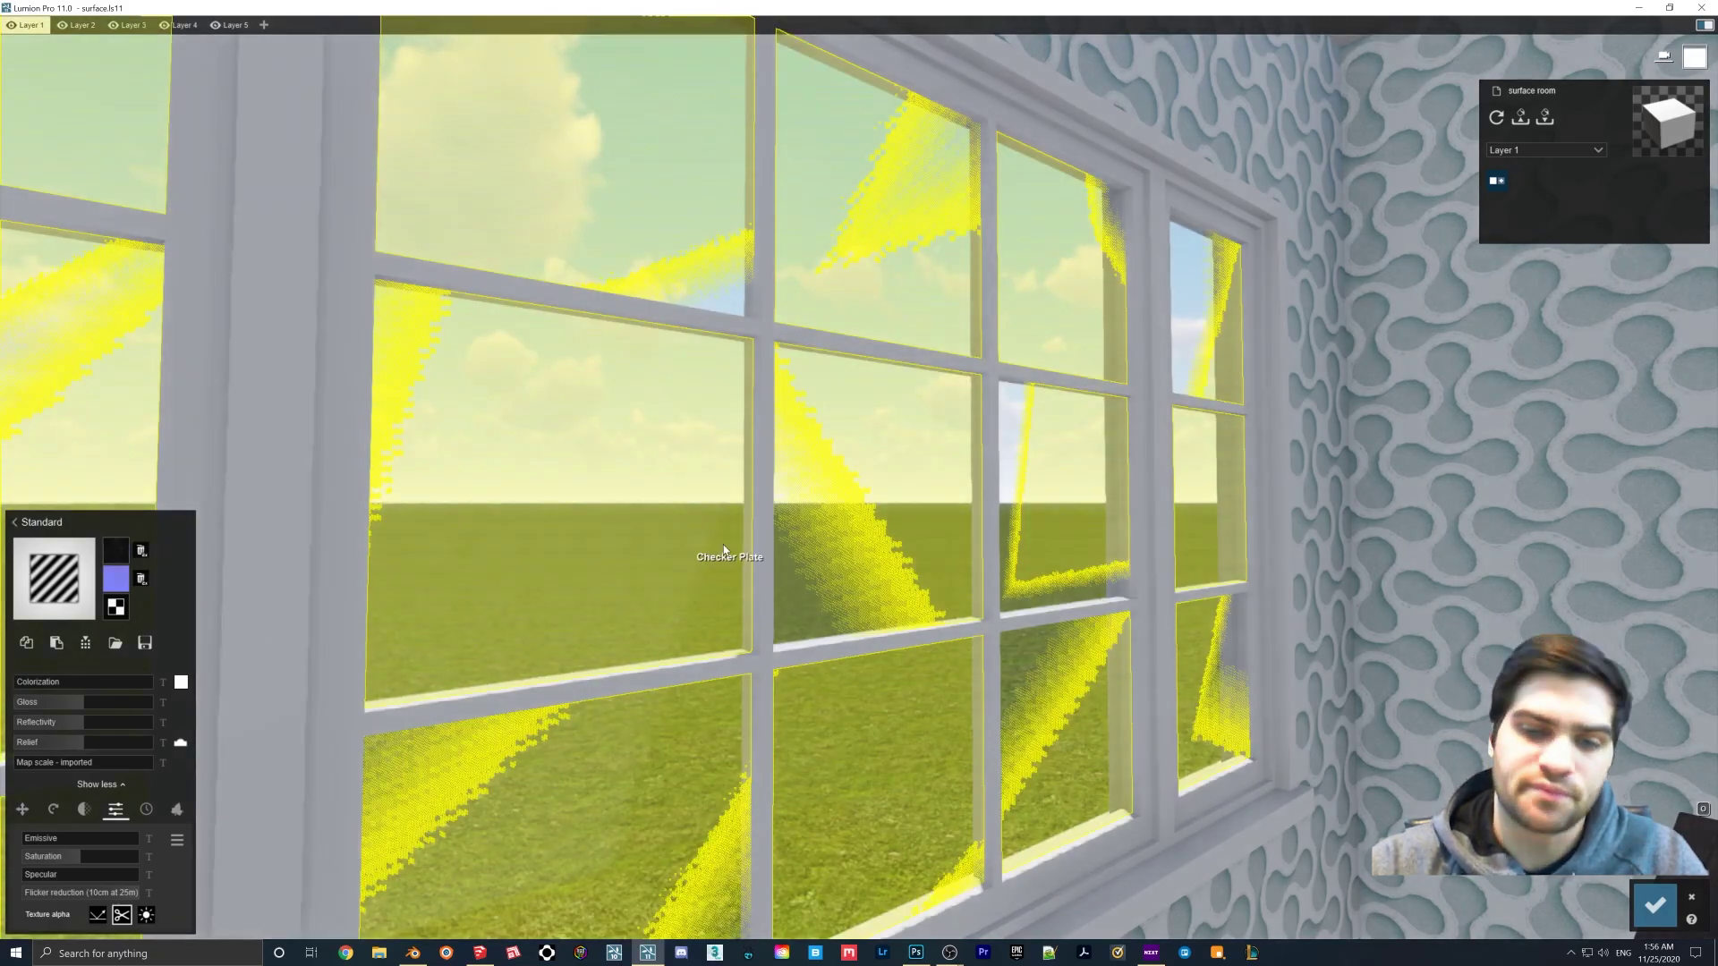
- Inspect the textured glass and switch its map scale to custom
key("w")
right_click_drag(702, 552, 653, 517)
key("s")
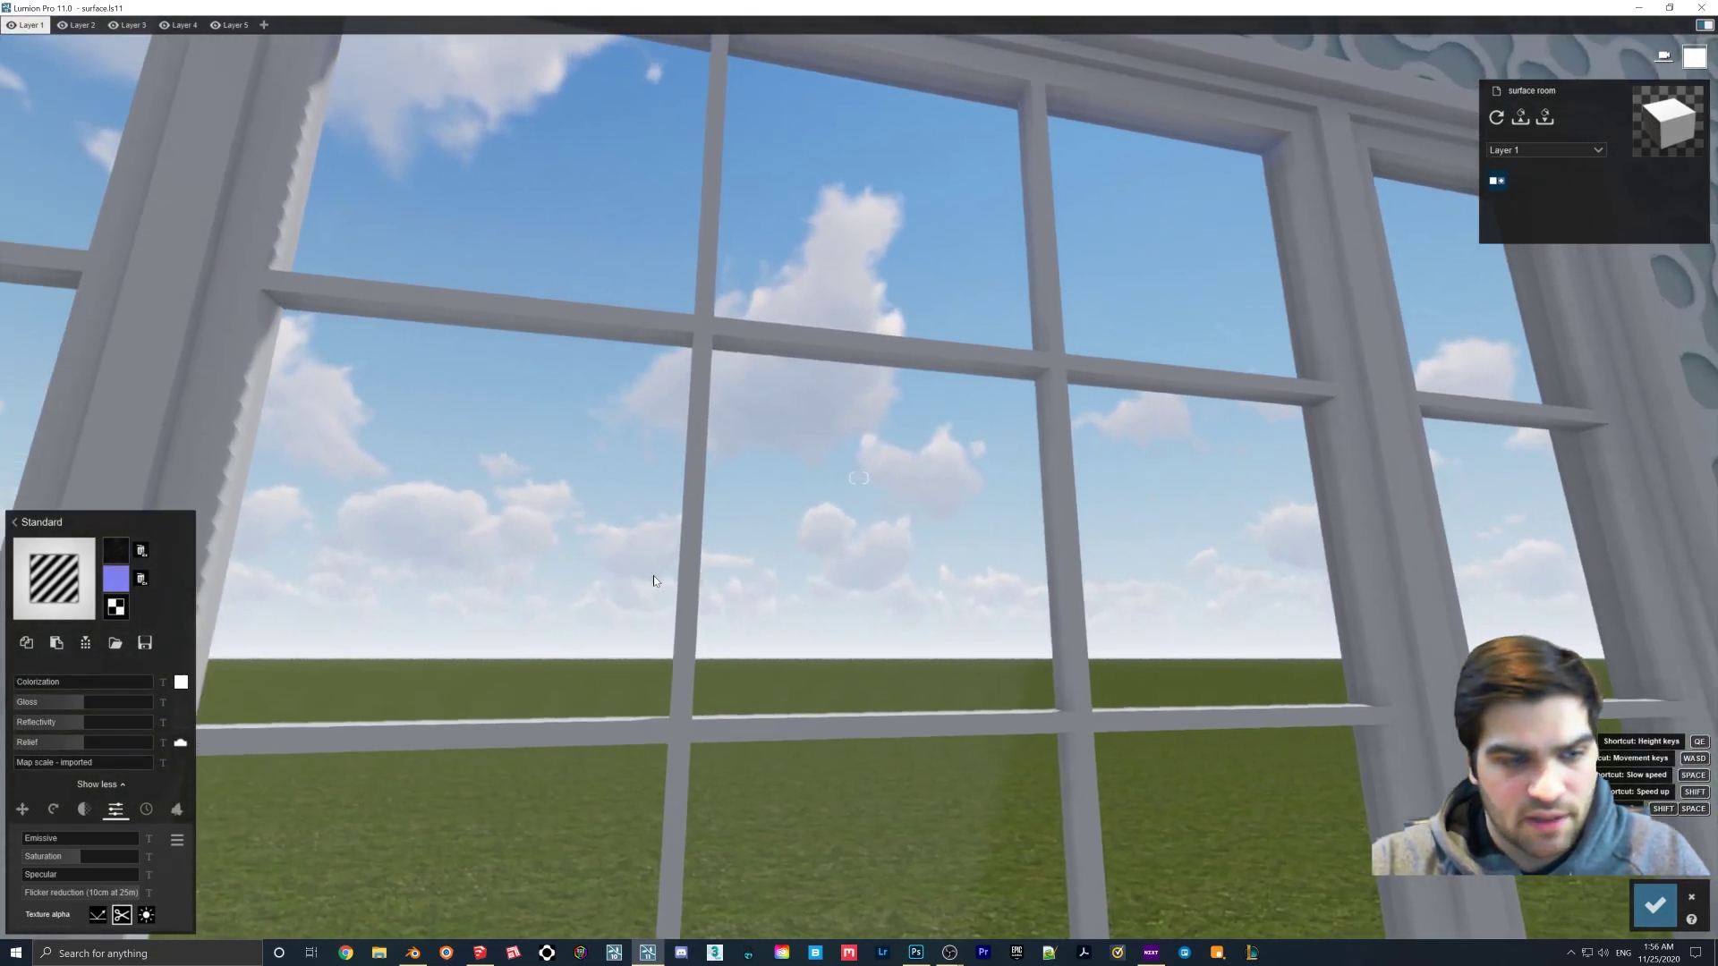
right_click_drag(295, 680, 268, 725)
key("w")
key("s")
left_click_drag(37, 767, 47, 767)
- Set the glass map scale to 5.1, check the result, and return to Photoshop
right_click_drag(694, 652, 734, 711)
key("s")
right_click_drag(1093, 468, 1063, 506)
mouse_move(890, 506)
right_mouse_down()
mouse_move(850, 501)
mouse_move(911, 443)
mouse_move(920, 508)
right_mouse_up()
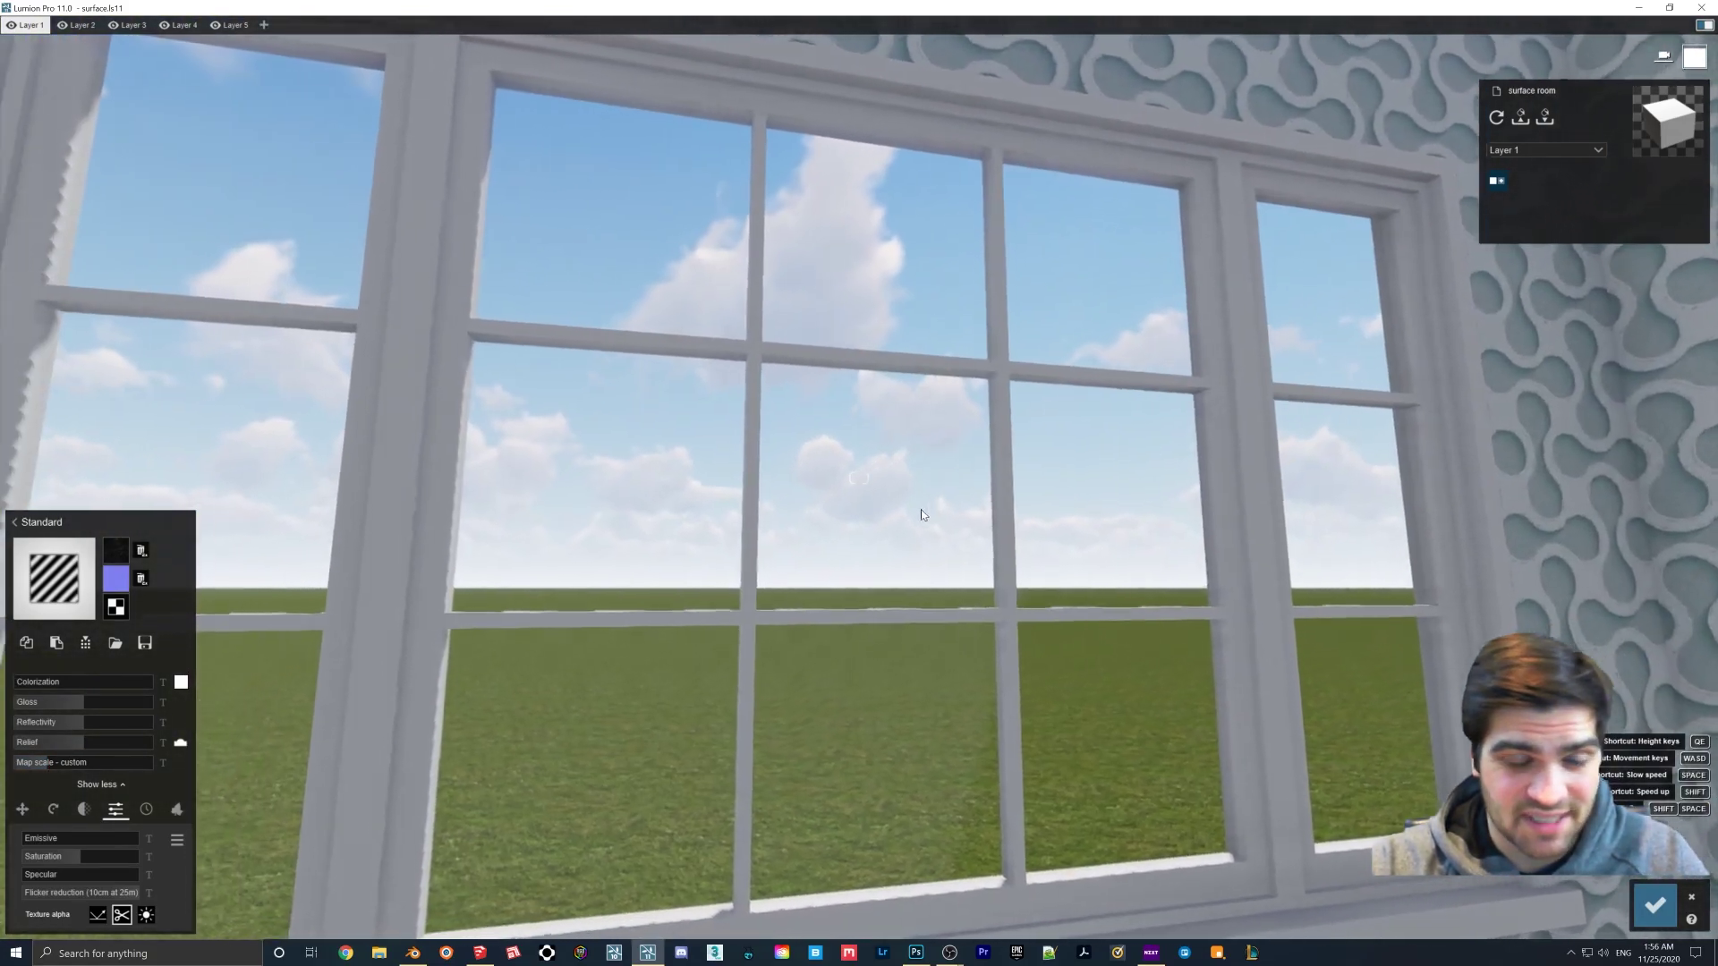
right_click_drag(805, 637, 767, 656)
left_click_drag(48, 765, 54, 765)
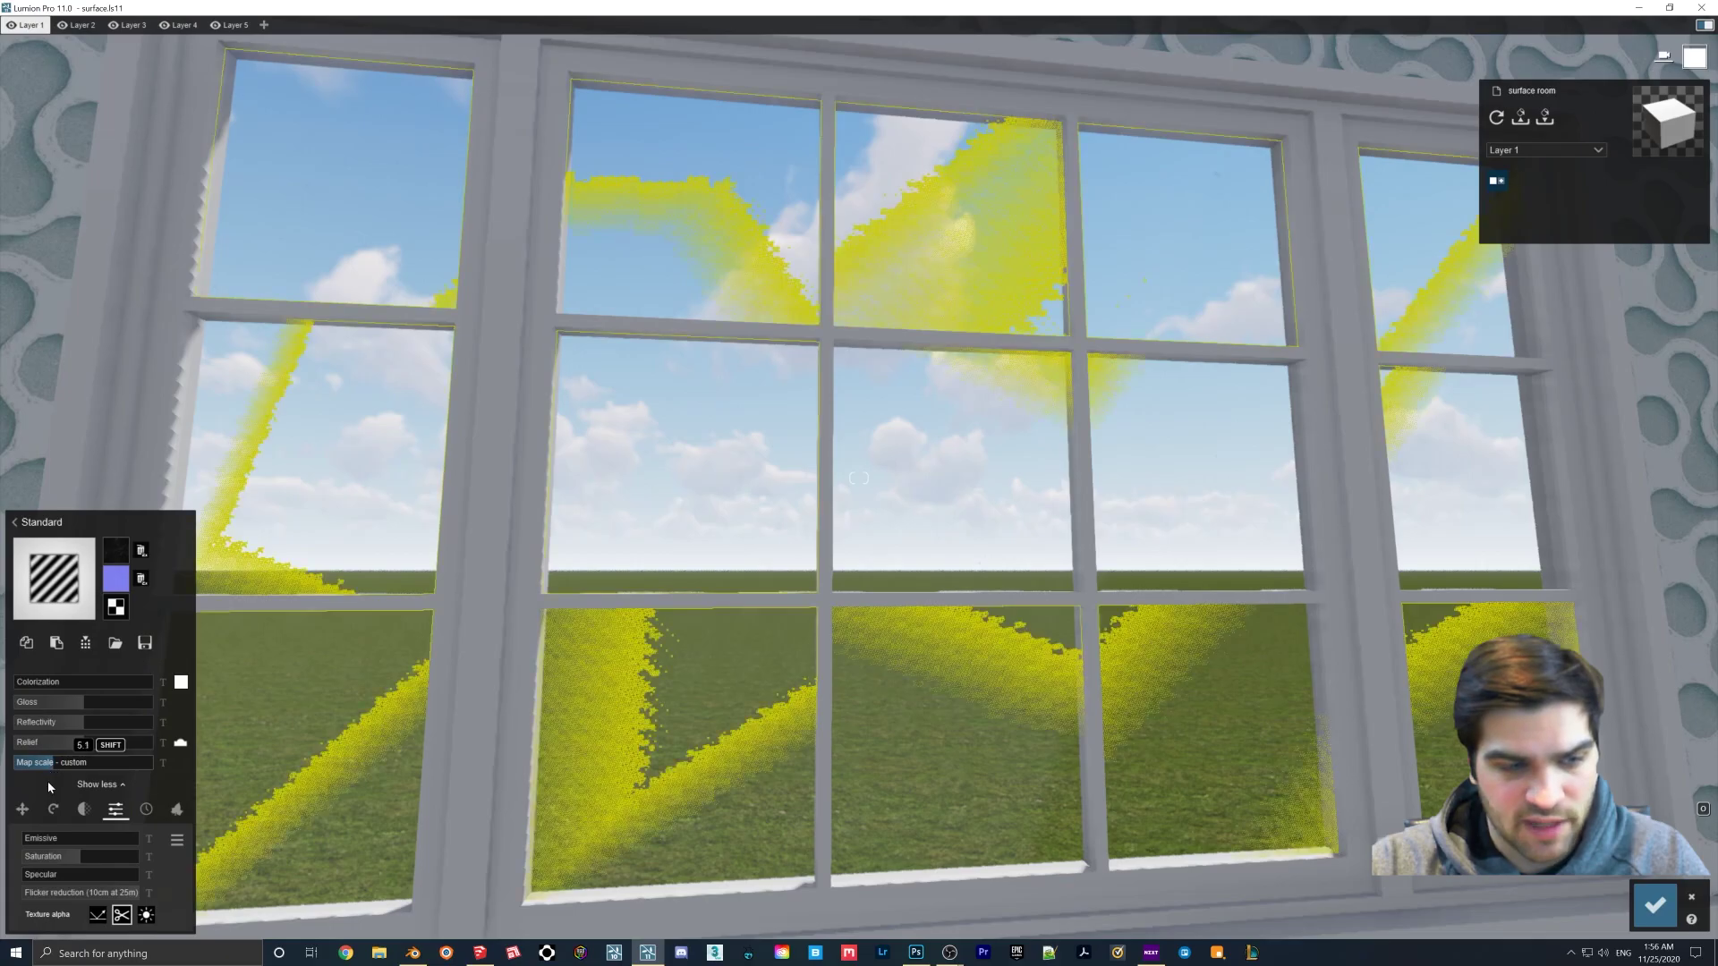
key("s")
right_click_drag(800, 780, 816, 872)
key("w")
key("s")
key("alt+Tab")
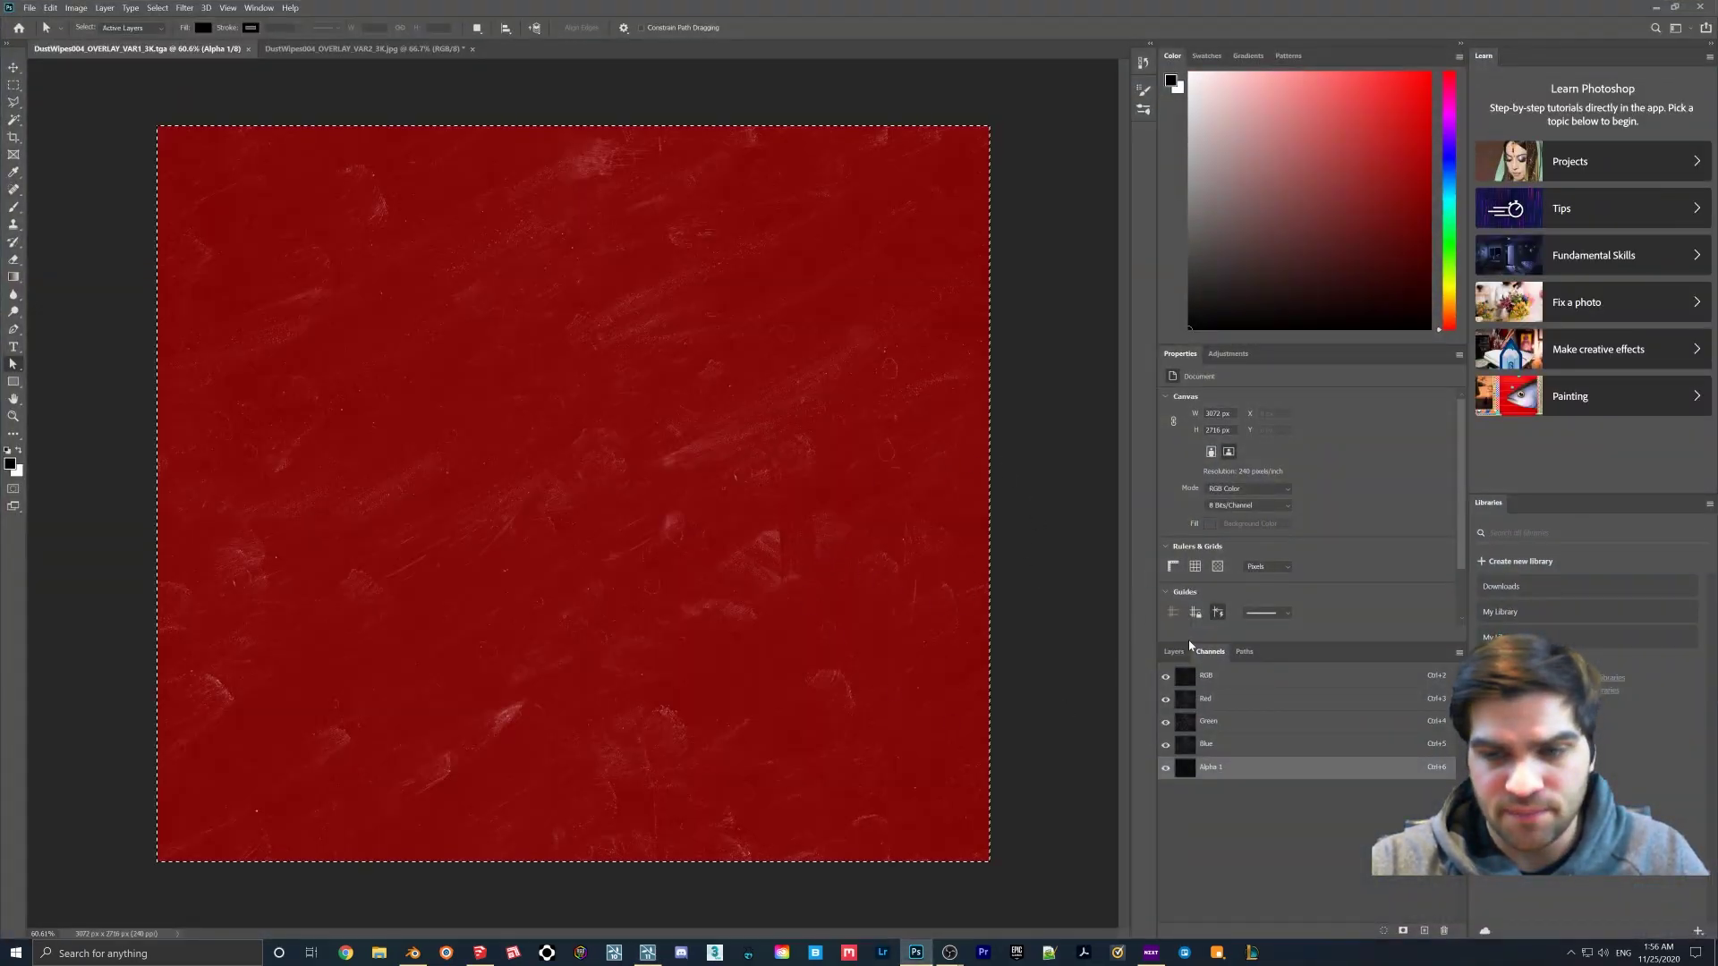
- Hide Alpha 1 and brighten the VAR2 texture with a Camera Raw exposure of +1.50
left_click(1165, 767)
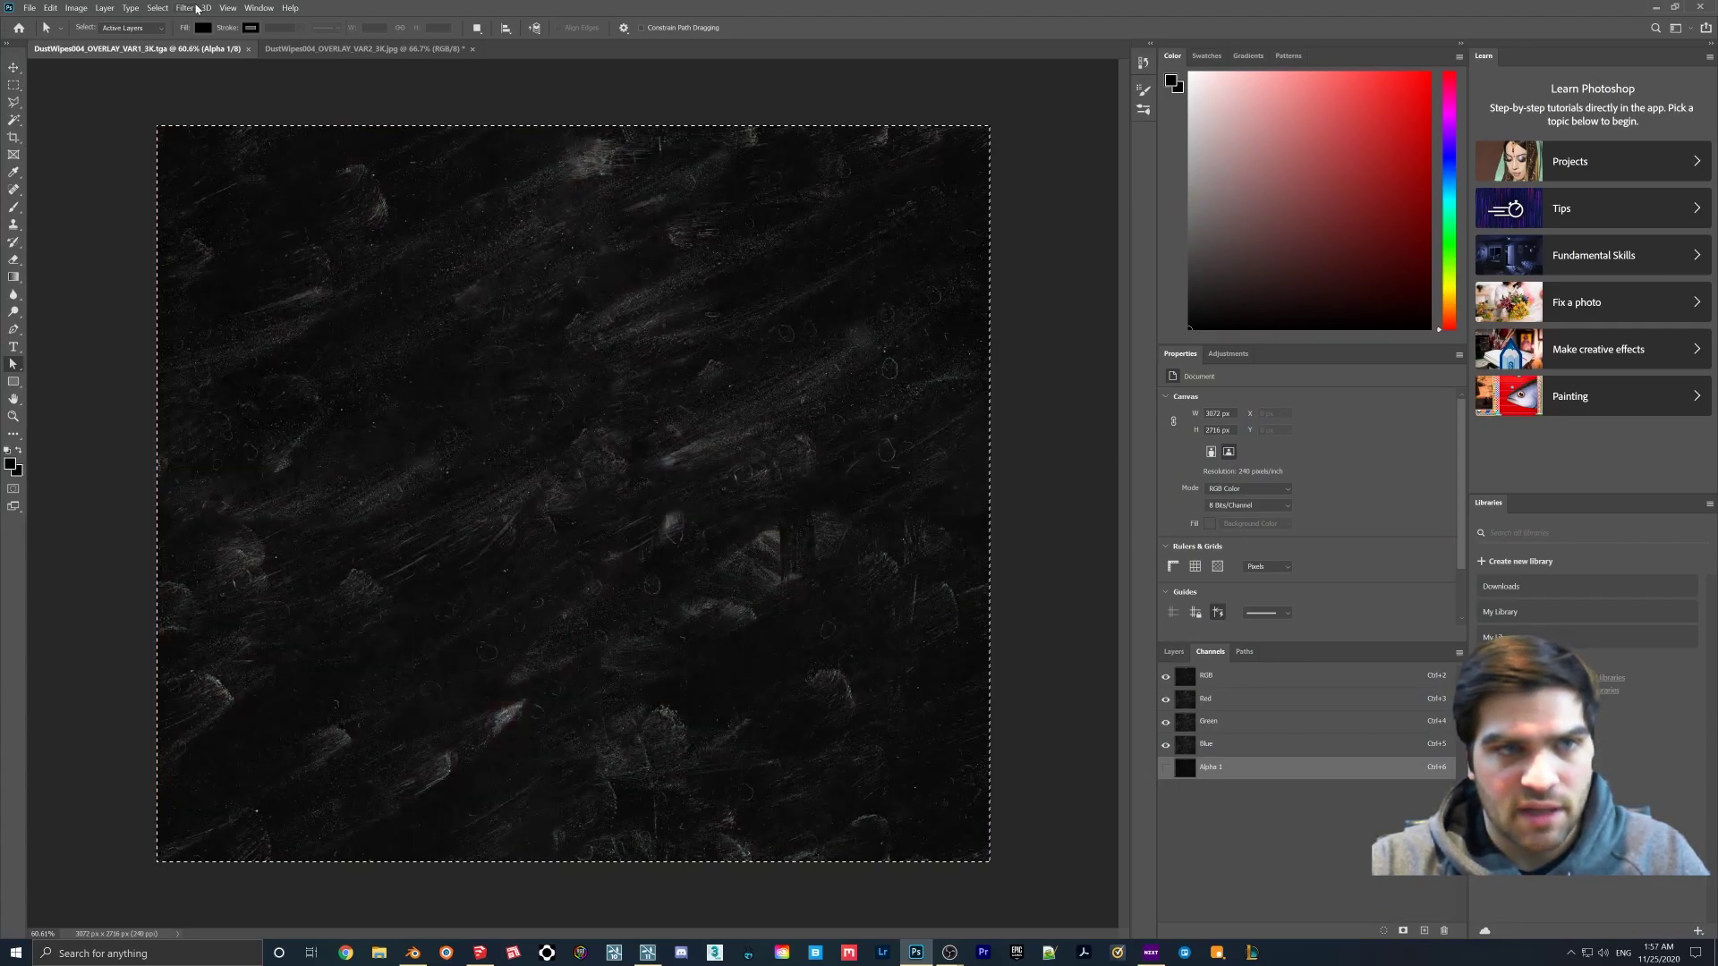
left_click(356, 51)
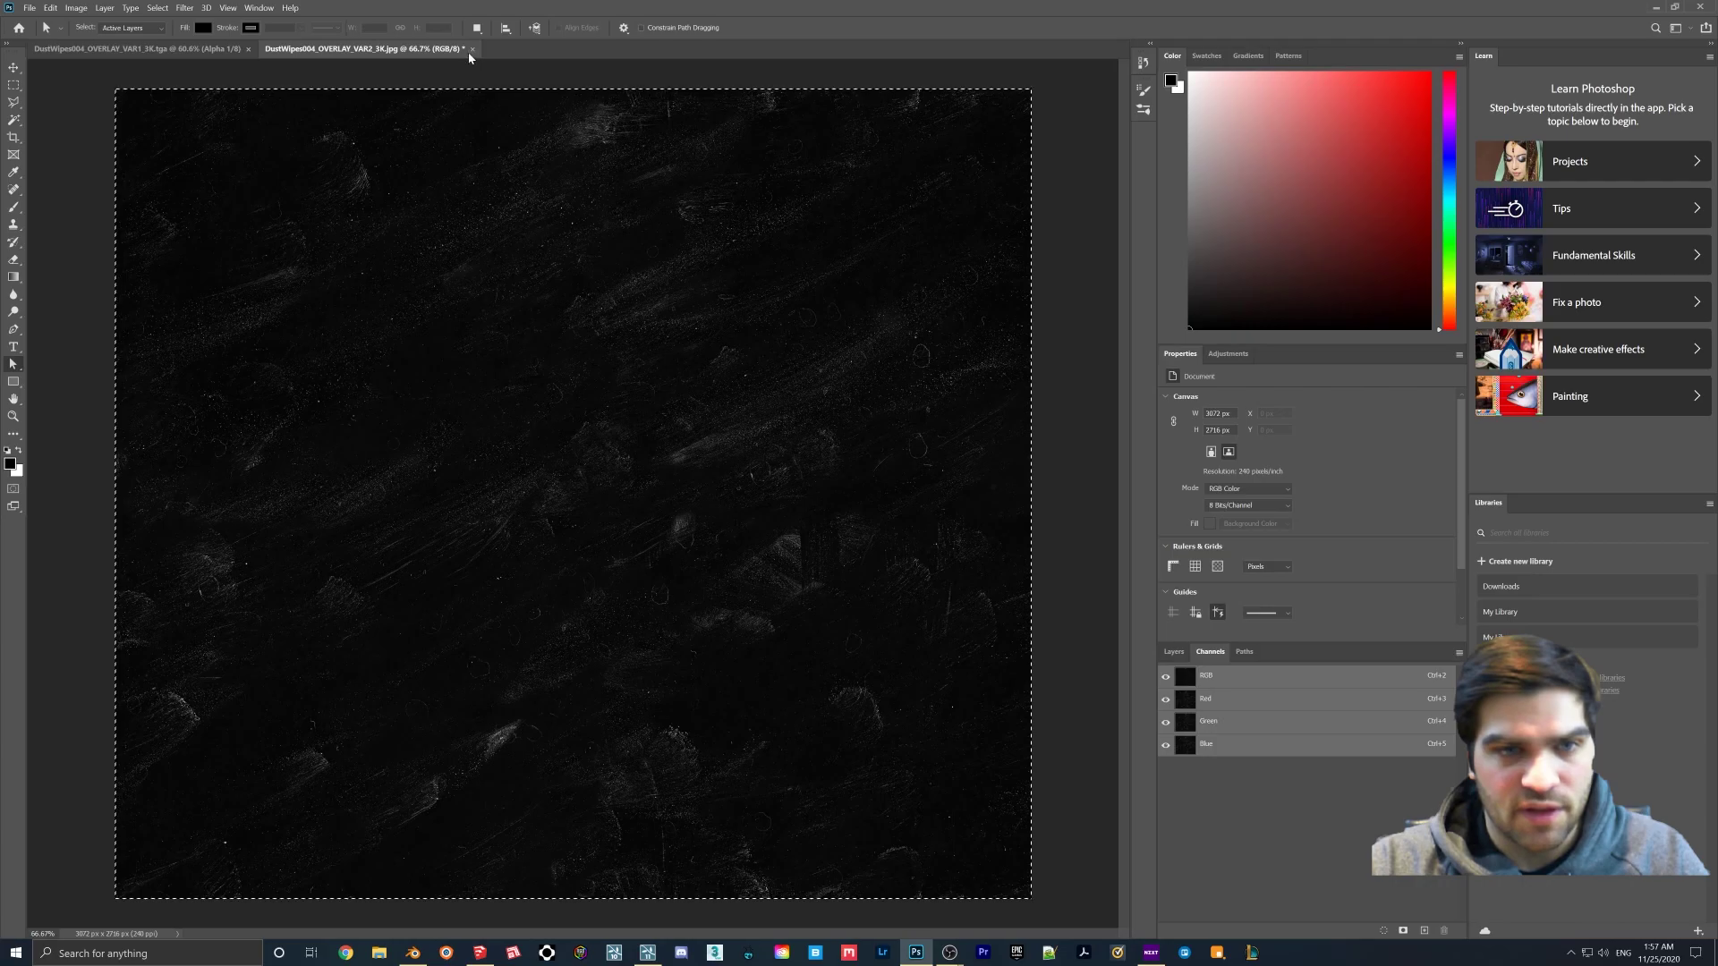
left_click(197, 8)
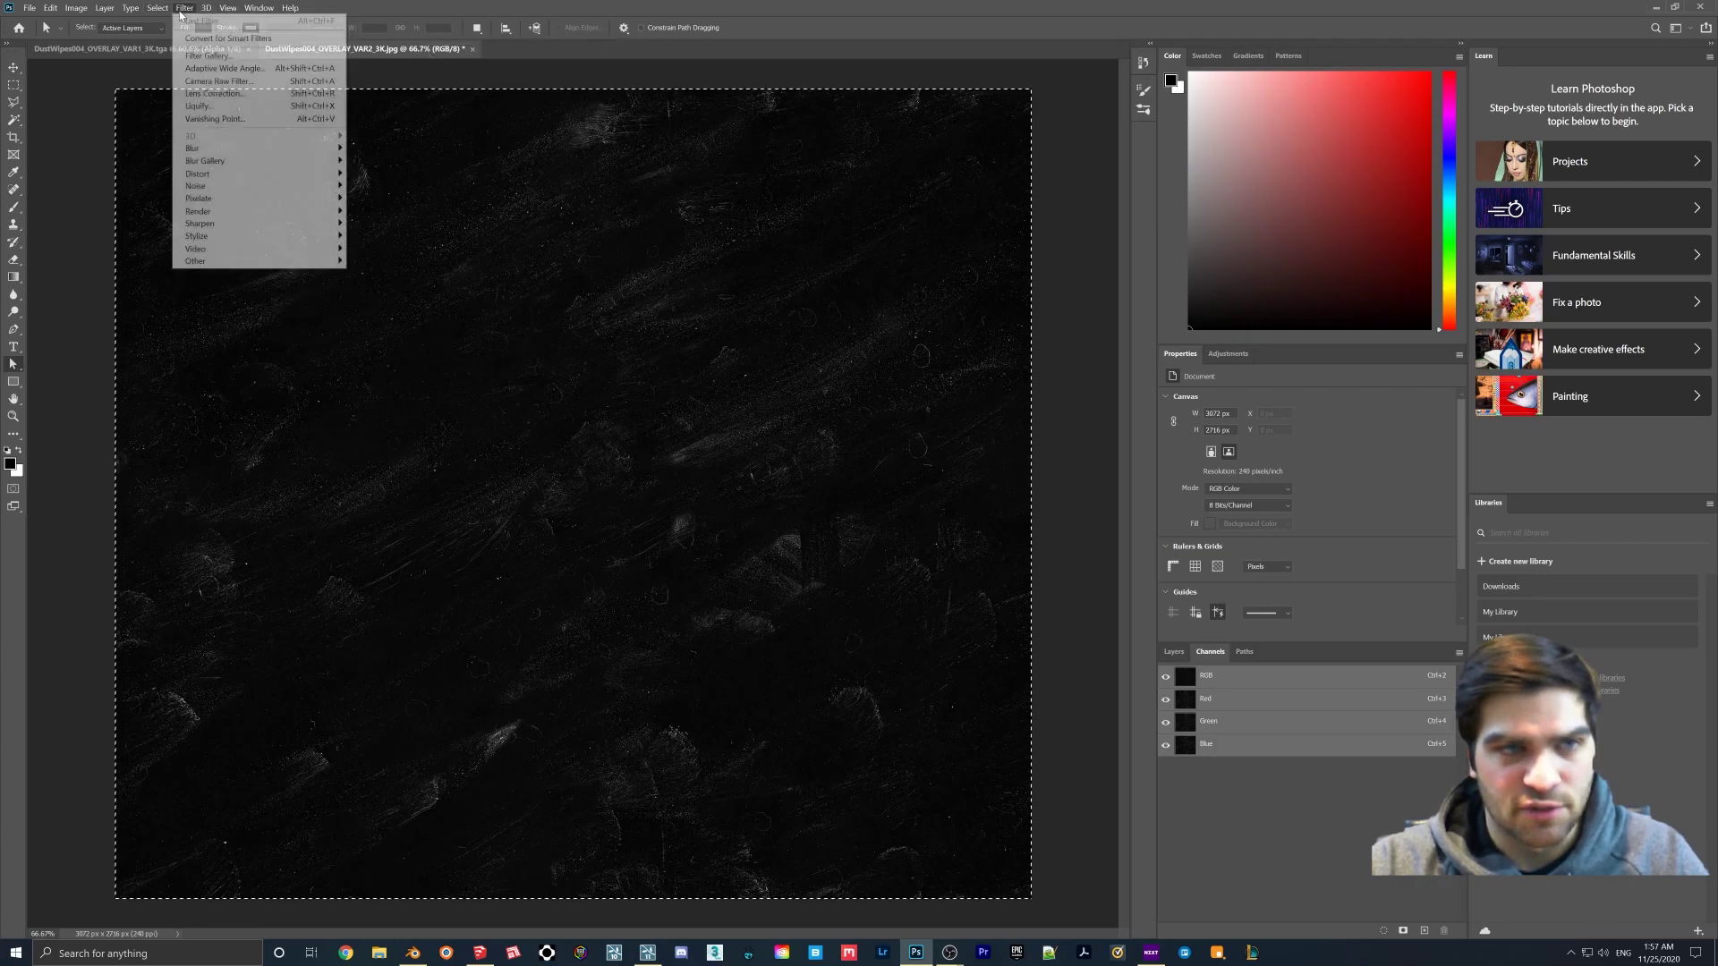
left_click(219, 81)
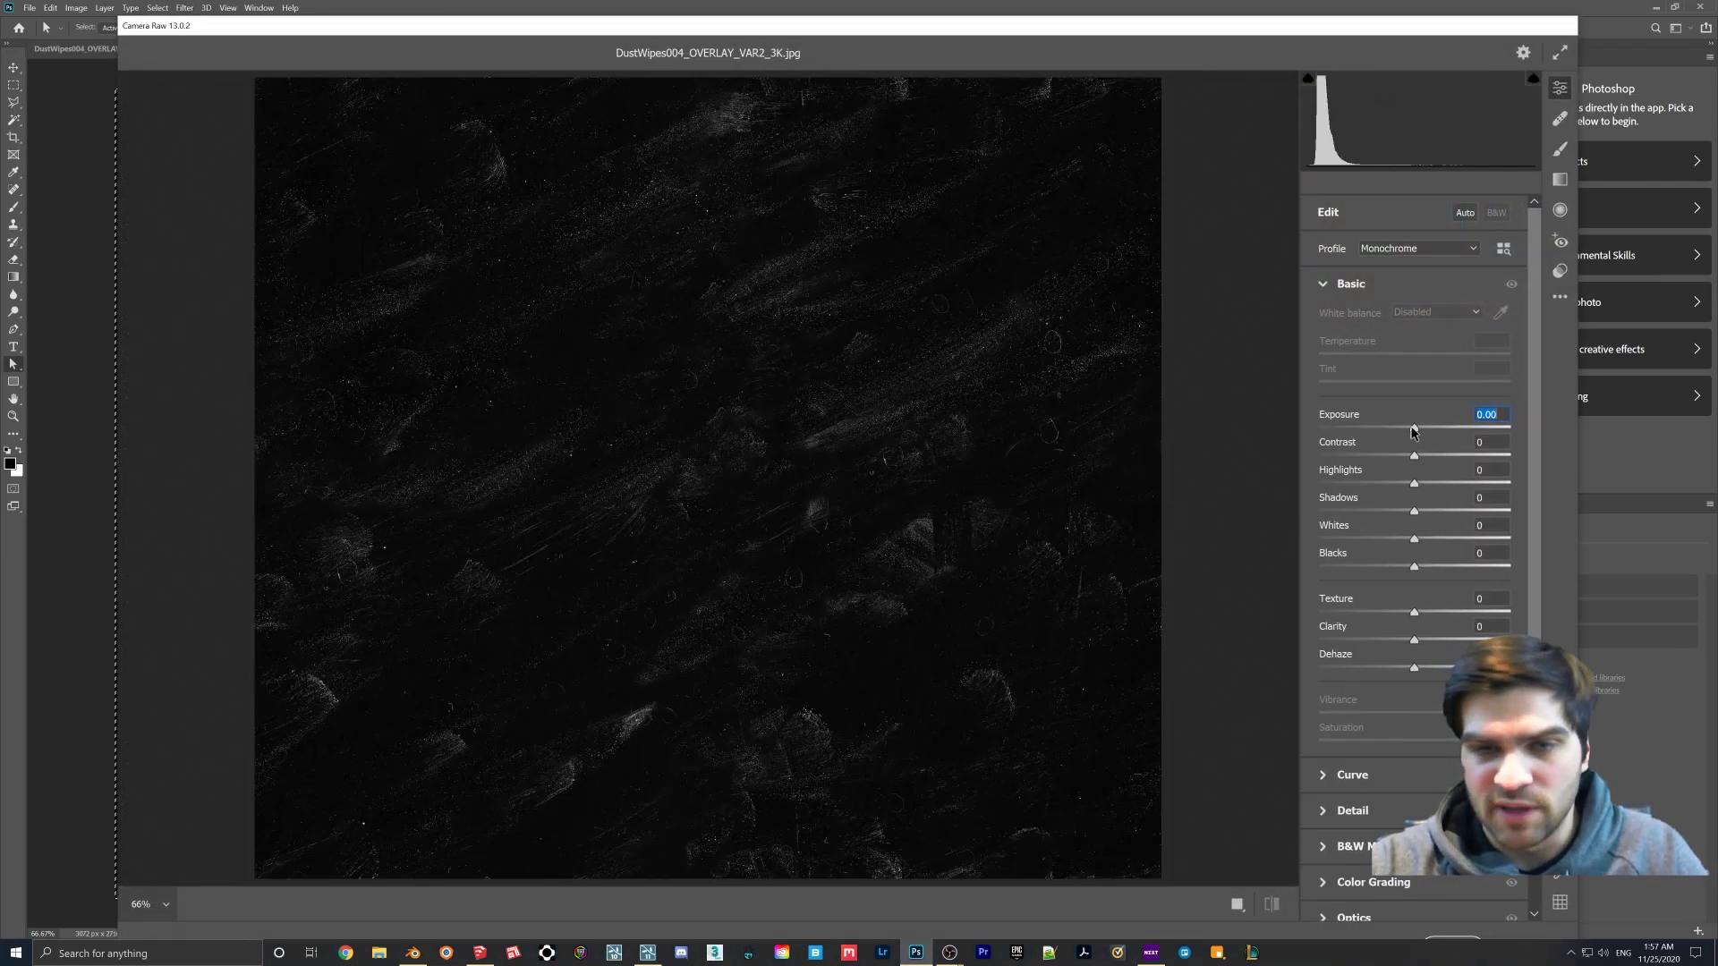
left_click_drag(1408, 429, 1440, 428)
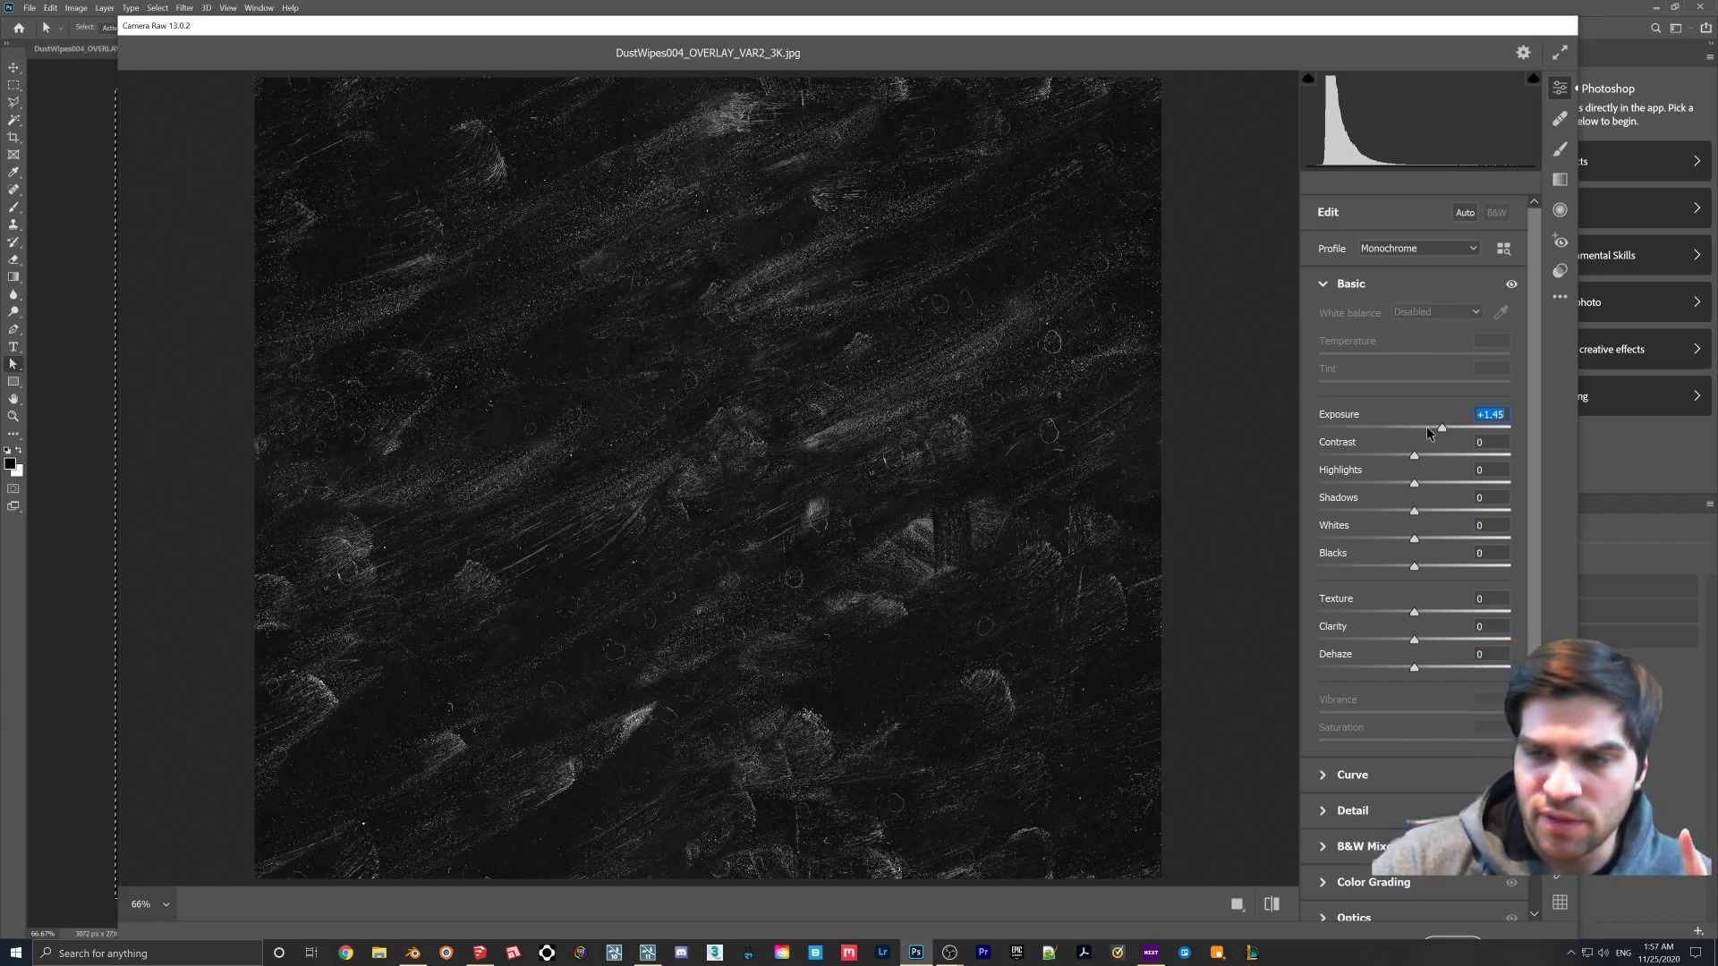
mouse_move(1441, 427)
left_mouse_down()
mouse_move(1381, 424)
mouse_move(1442, 431)
left_mouse_up()
scroll(1441, 401, "down", 3)
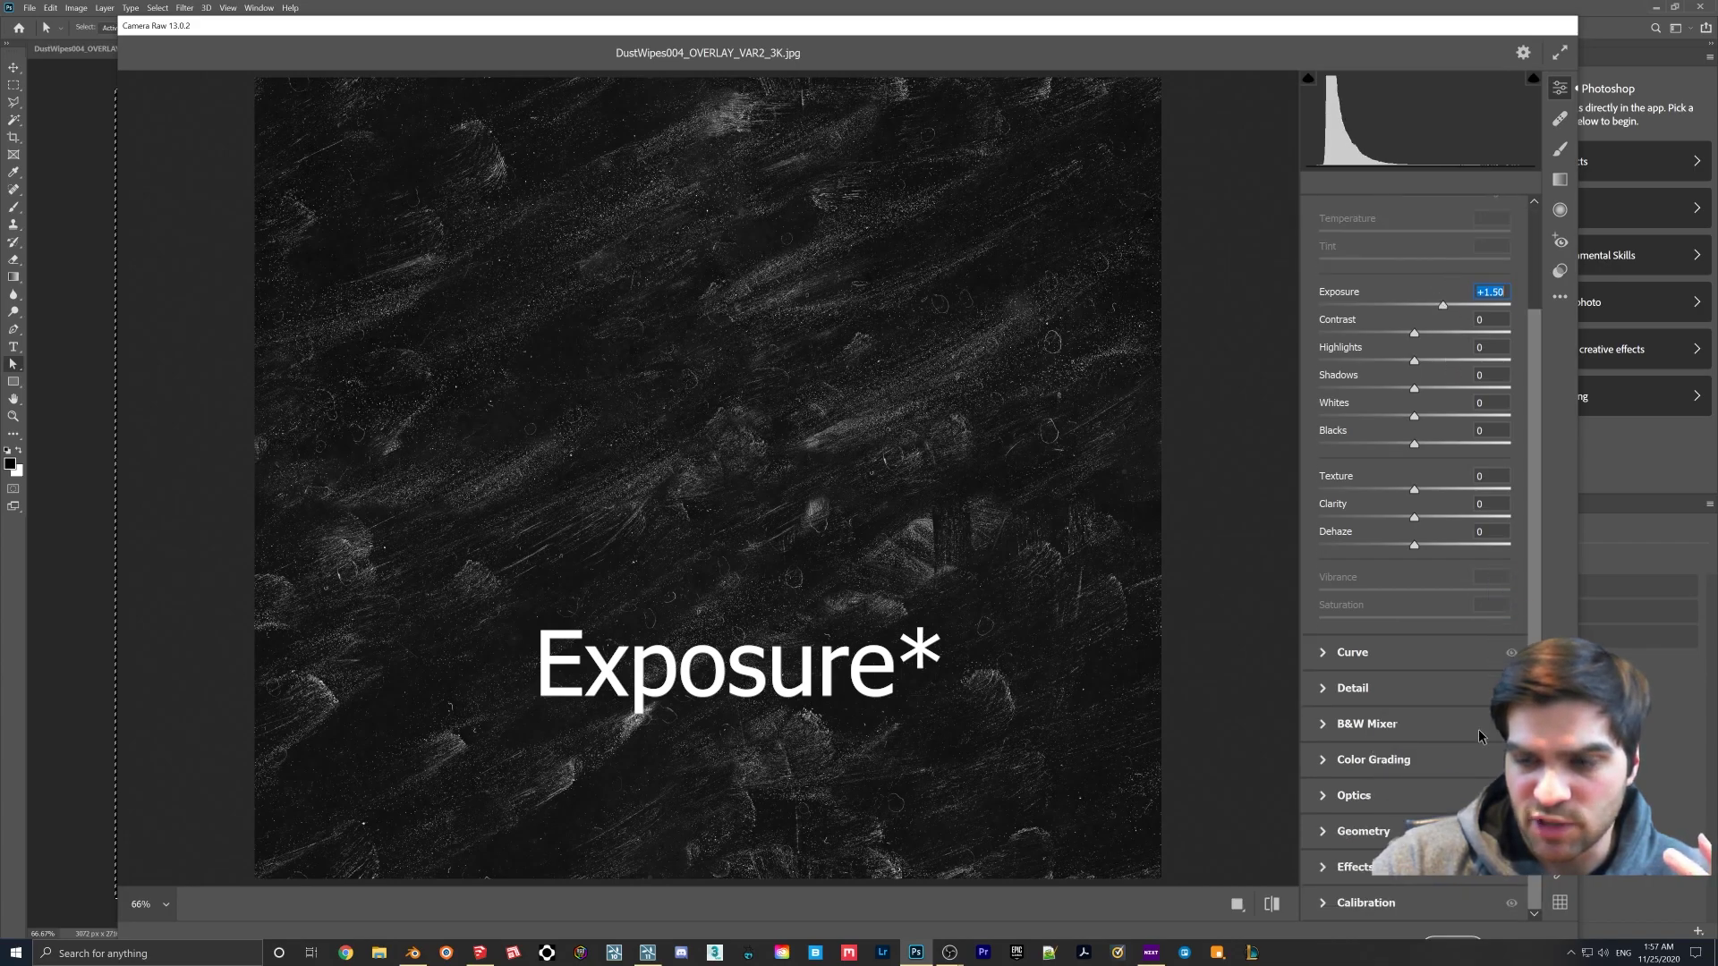
left_click(1454, 941)
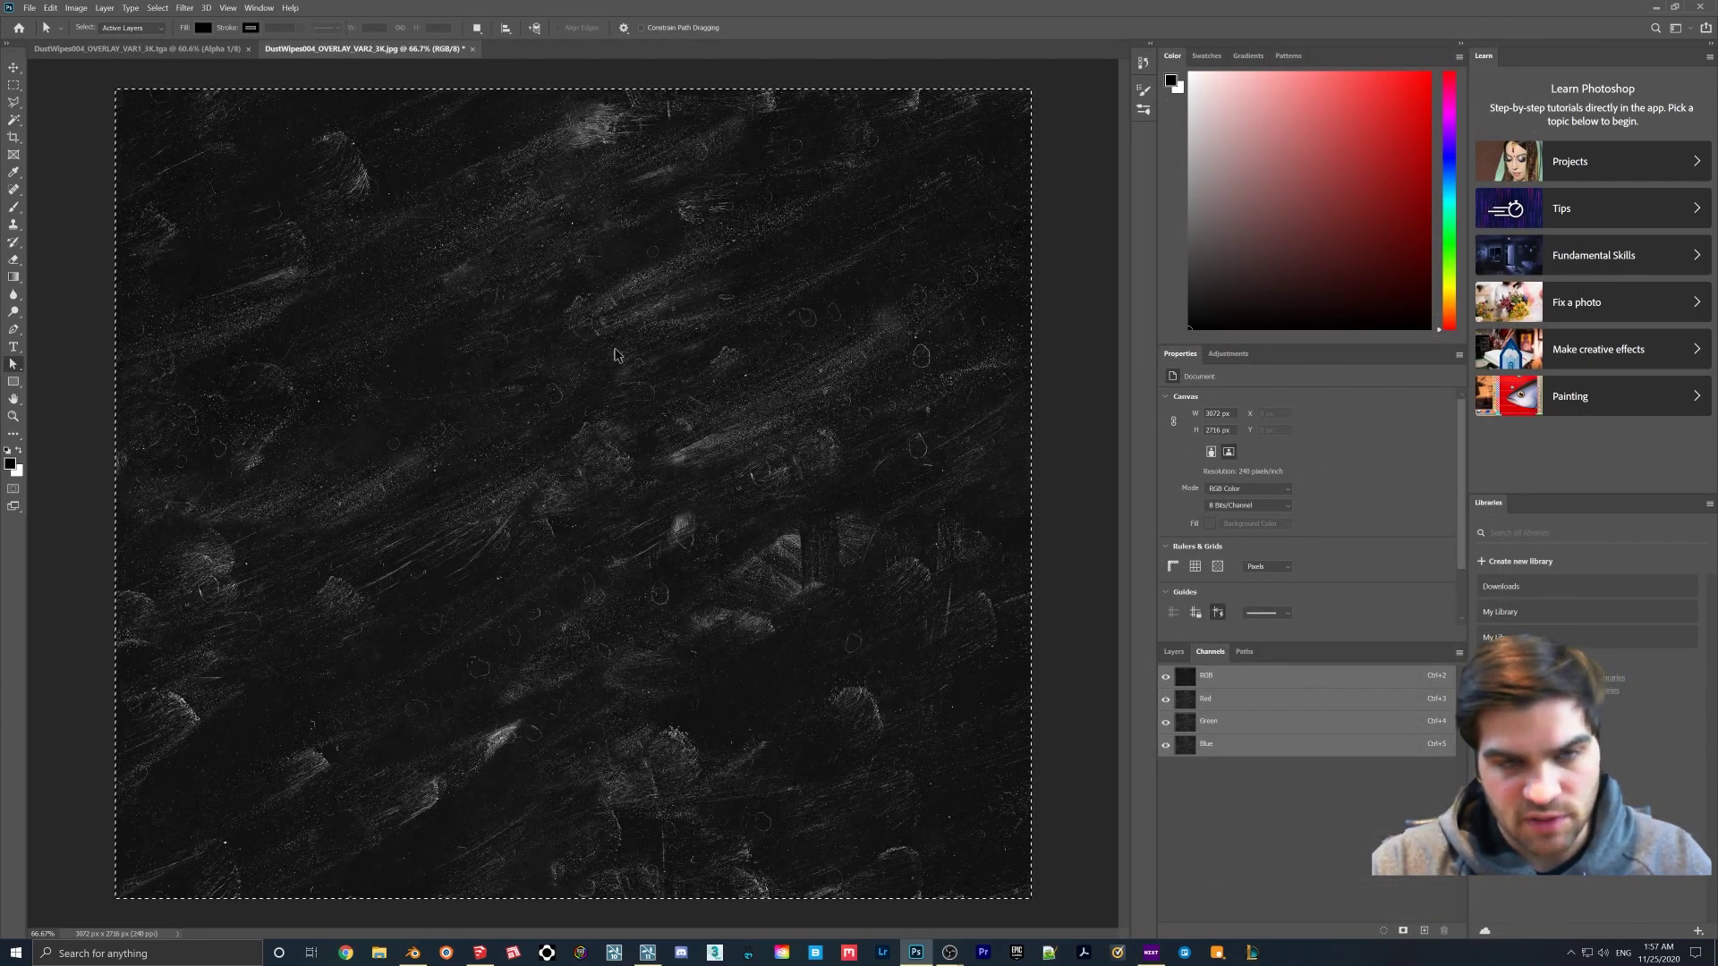
- On VAR1, unlock the background, stamp a merged layer, delete Layer 0 and check Alpha 1
left_click(136, 48)
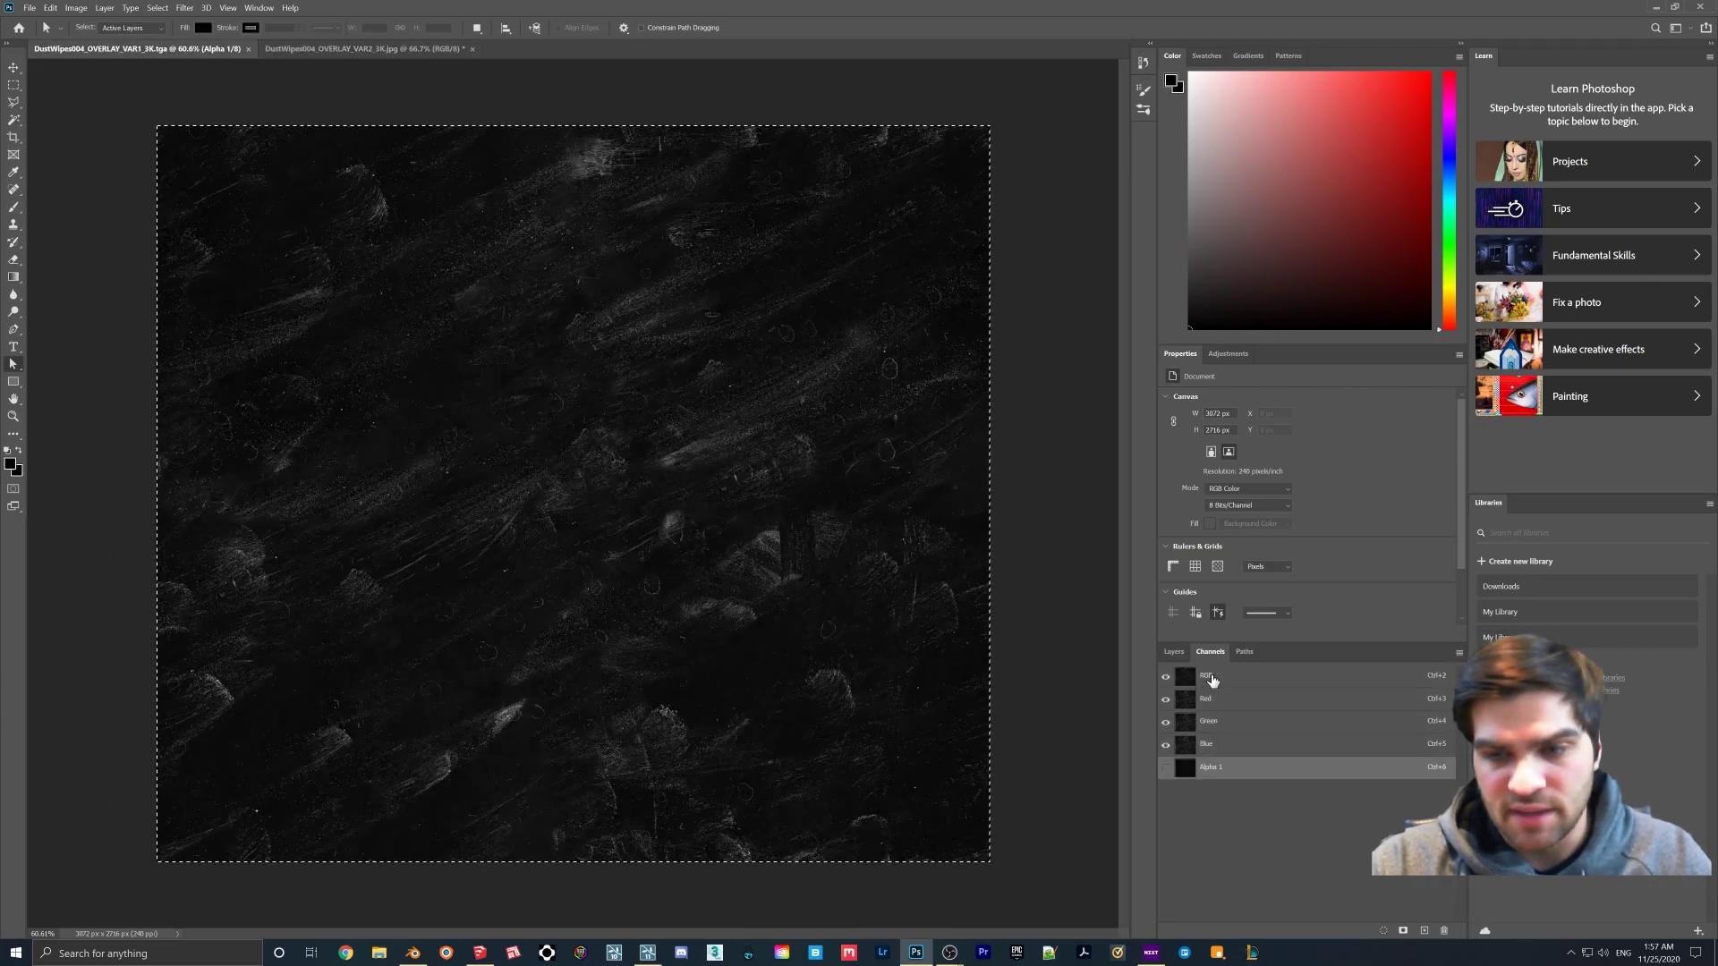
left_click(1176, 657)
left_click(1443, 750)
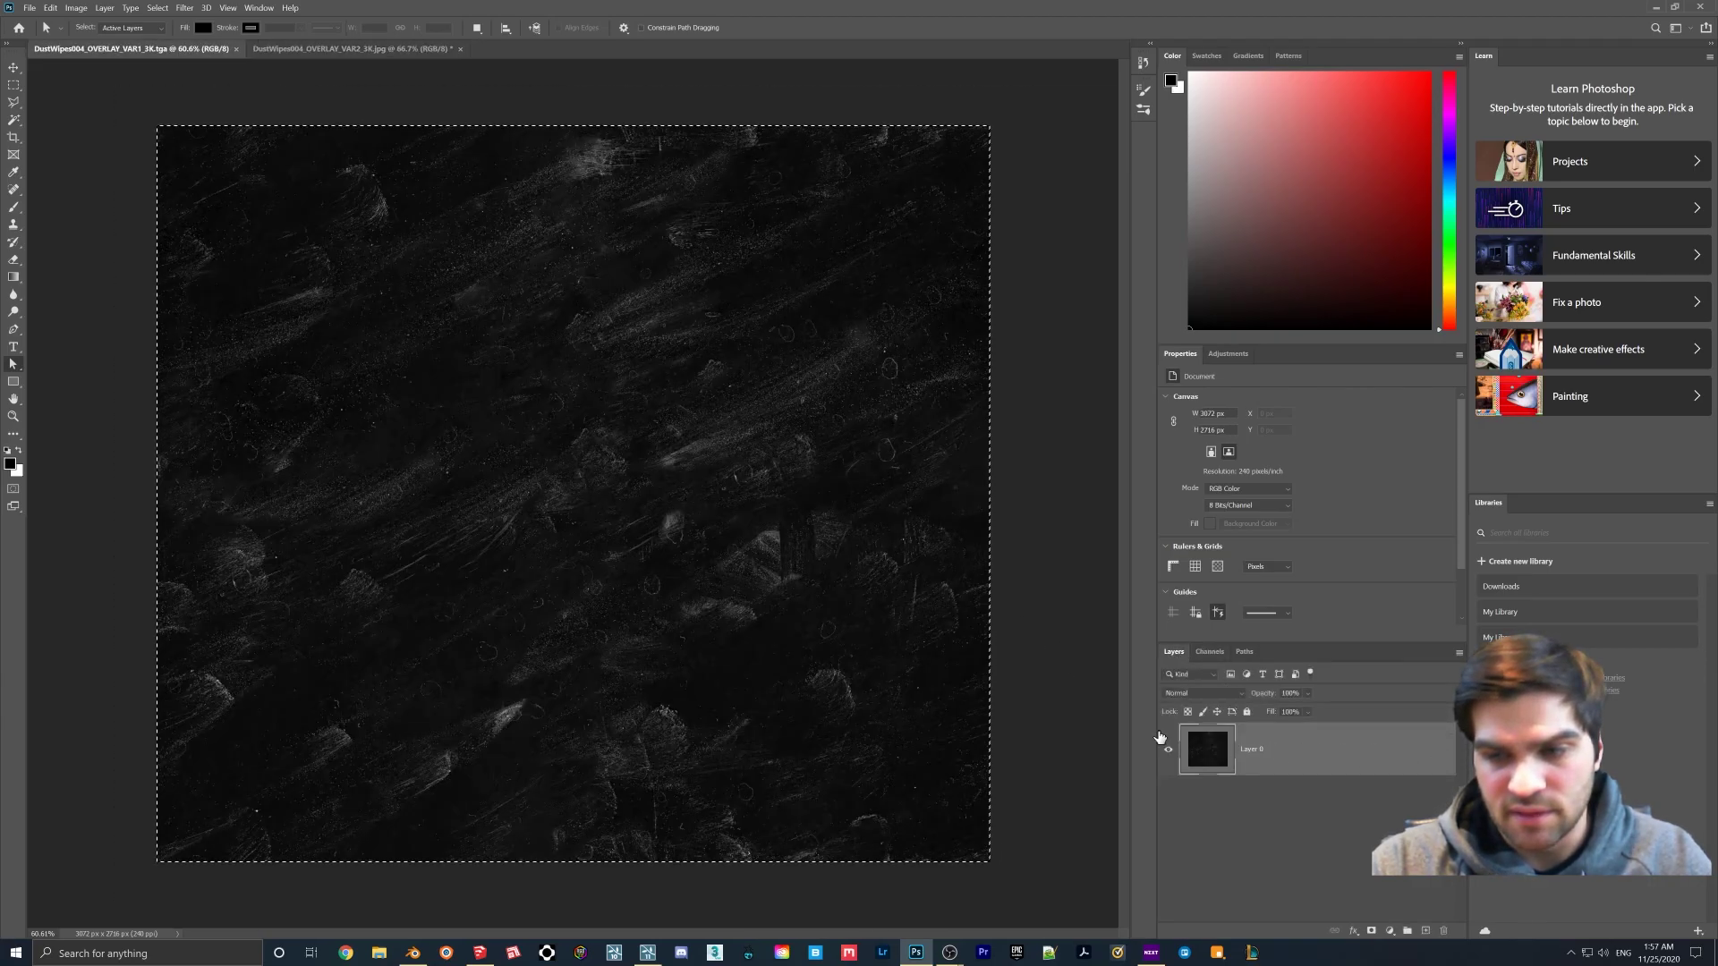
key("ctrl+v")
key("ctrl+shift+alt+e")
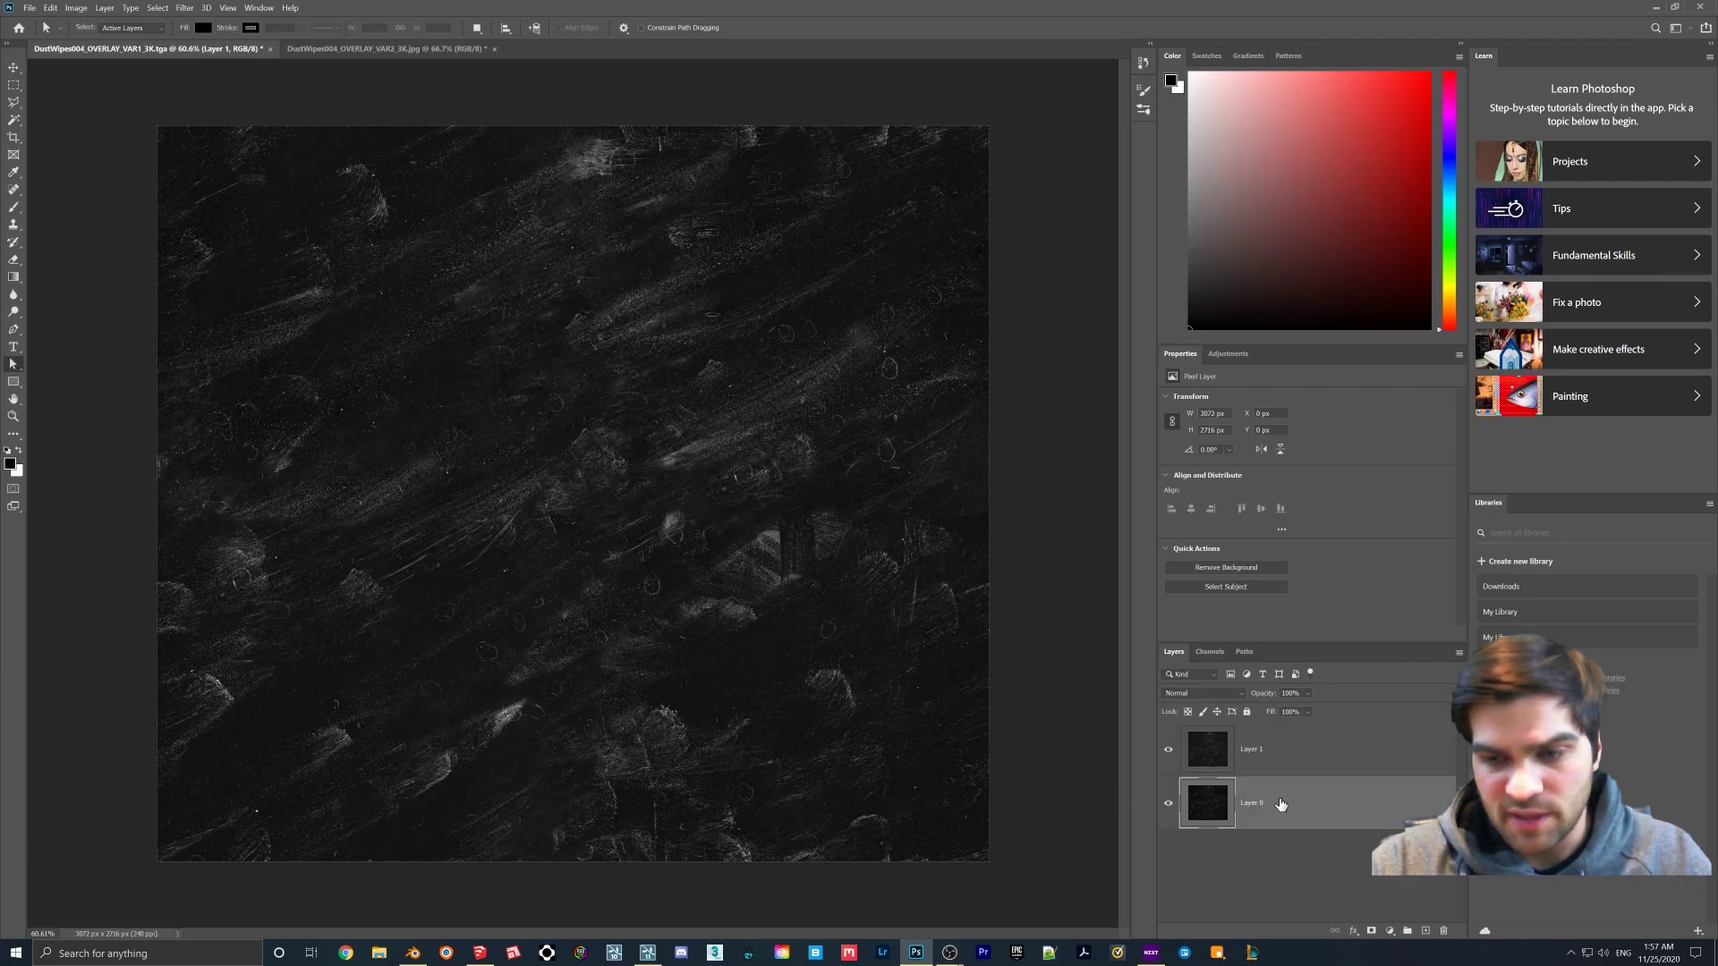
left_click(1275, 805)
key("Delete")
left_click(1211, 652)
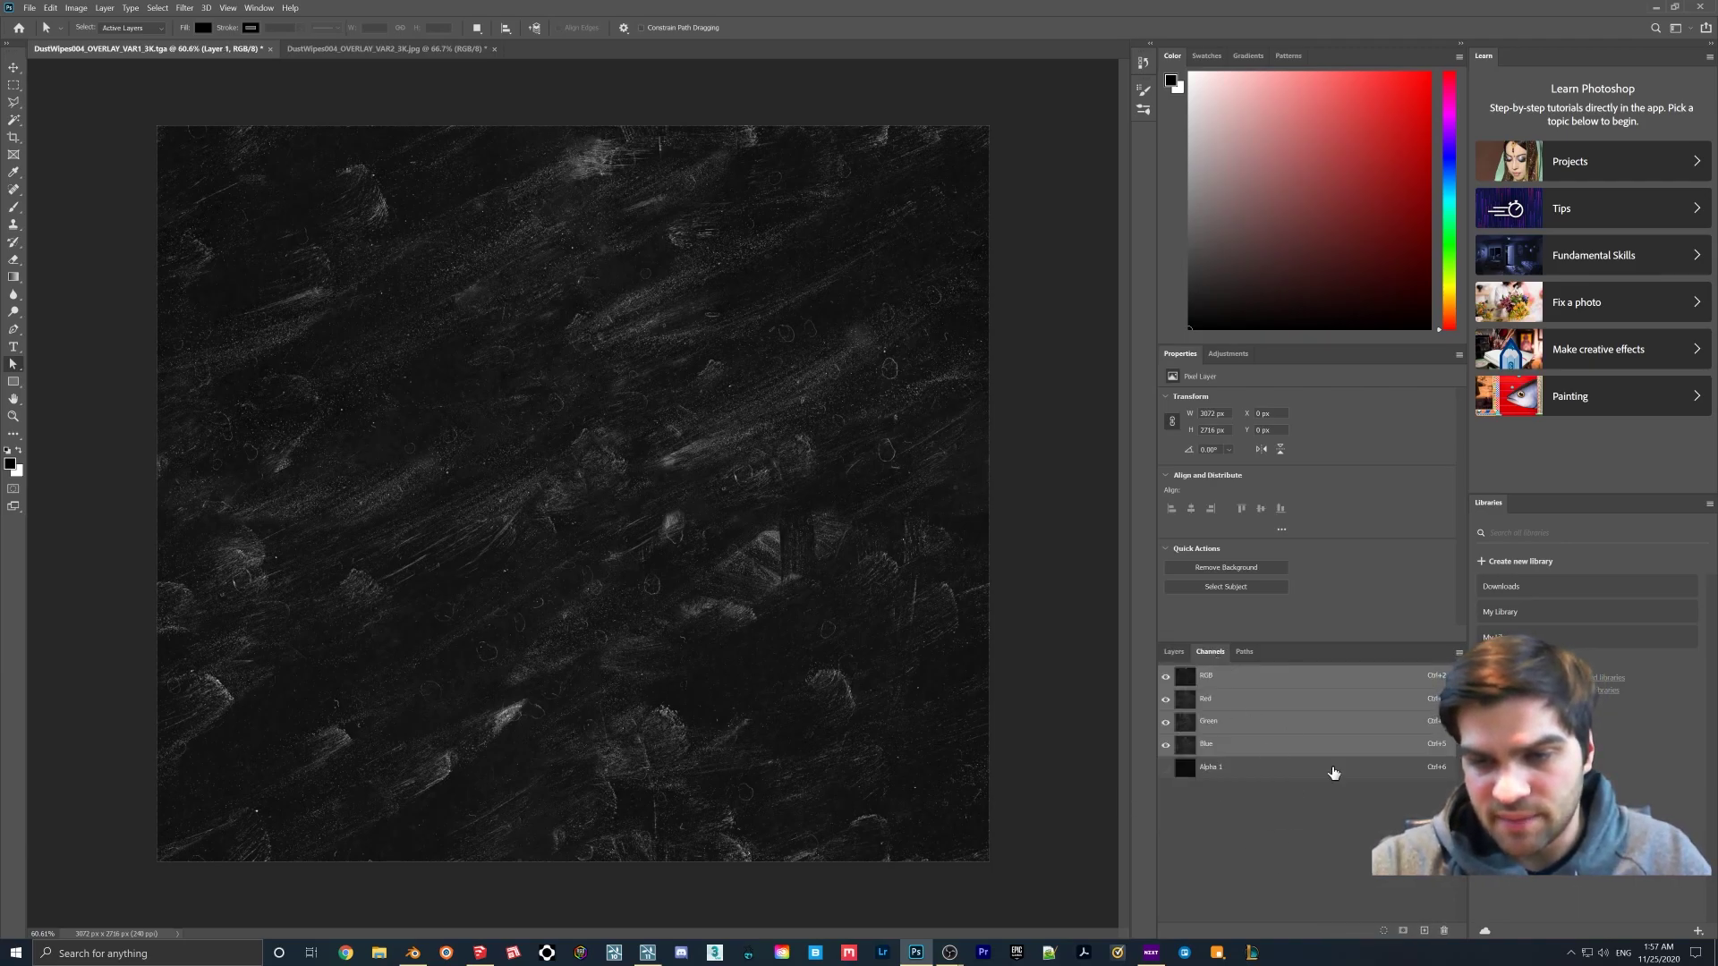
left_click(1196, 771)
key("ctrl+a")
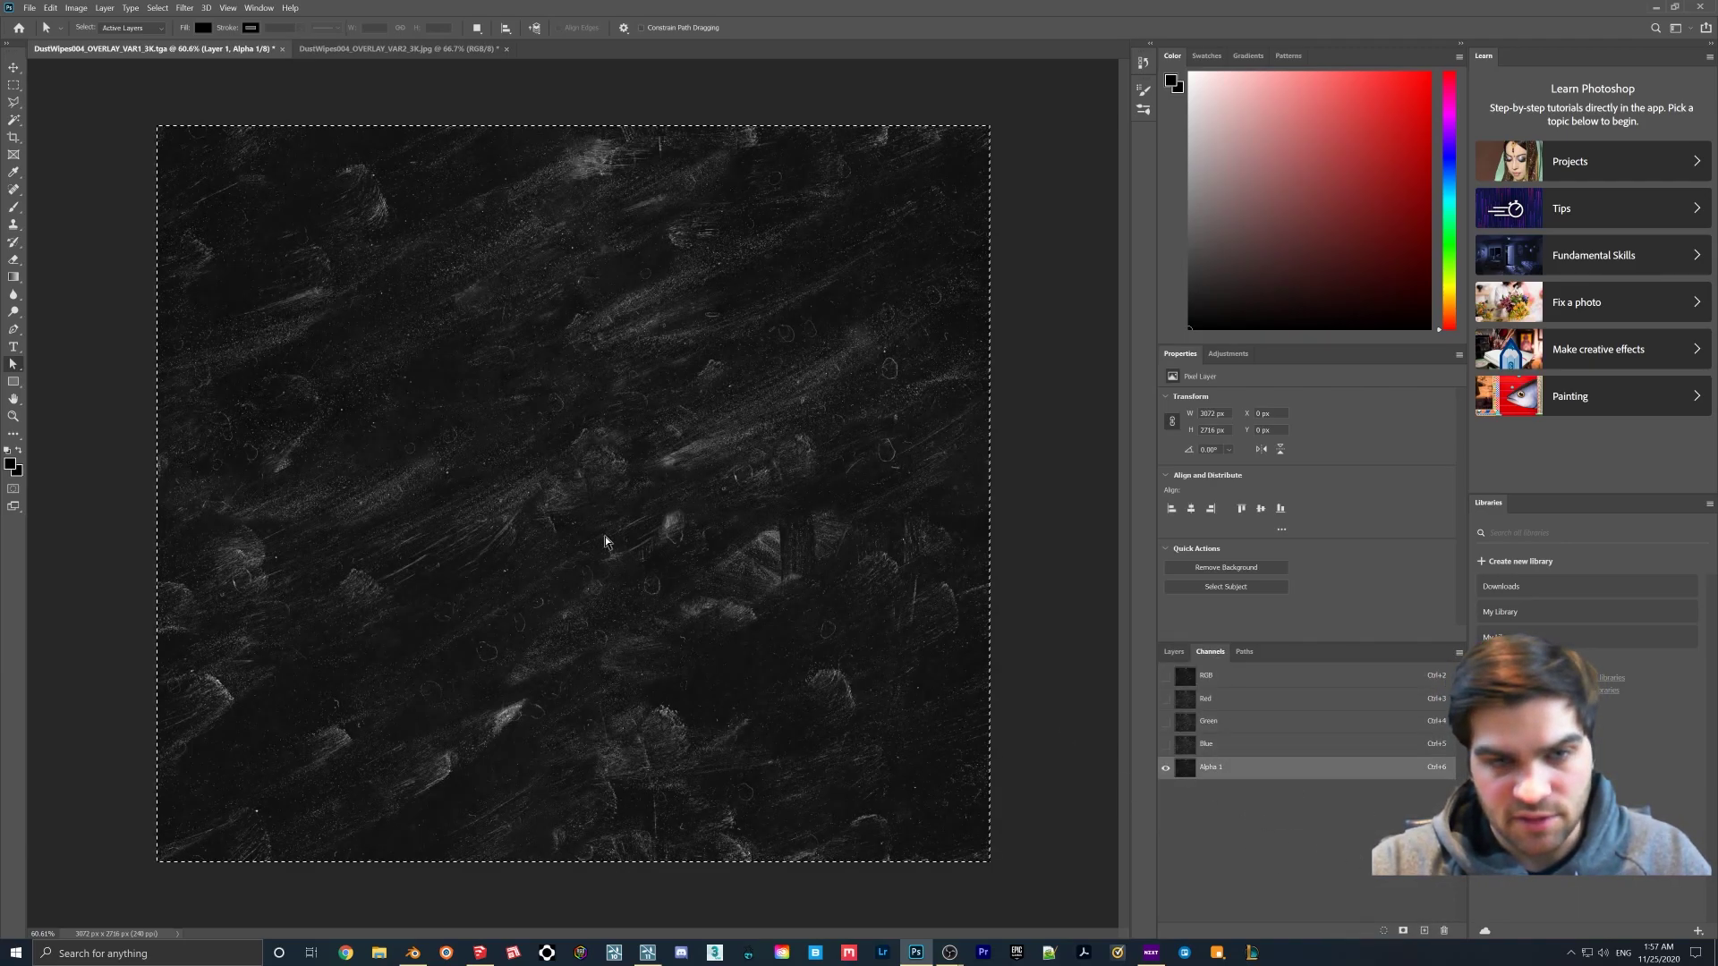
left_click(1166, 676)
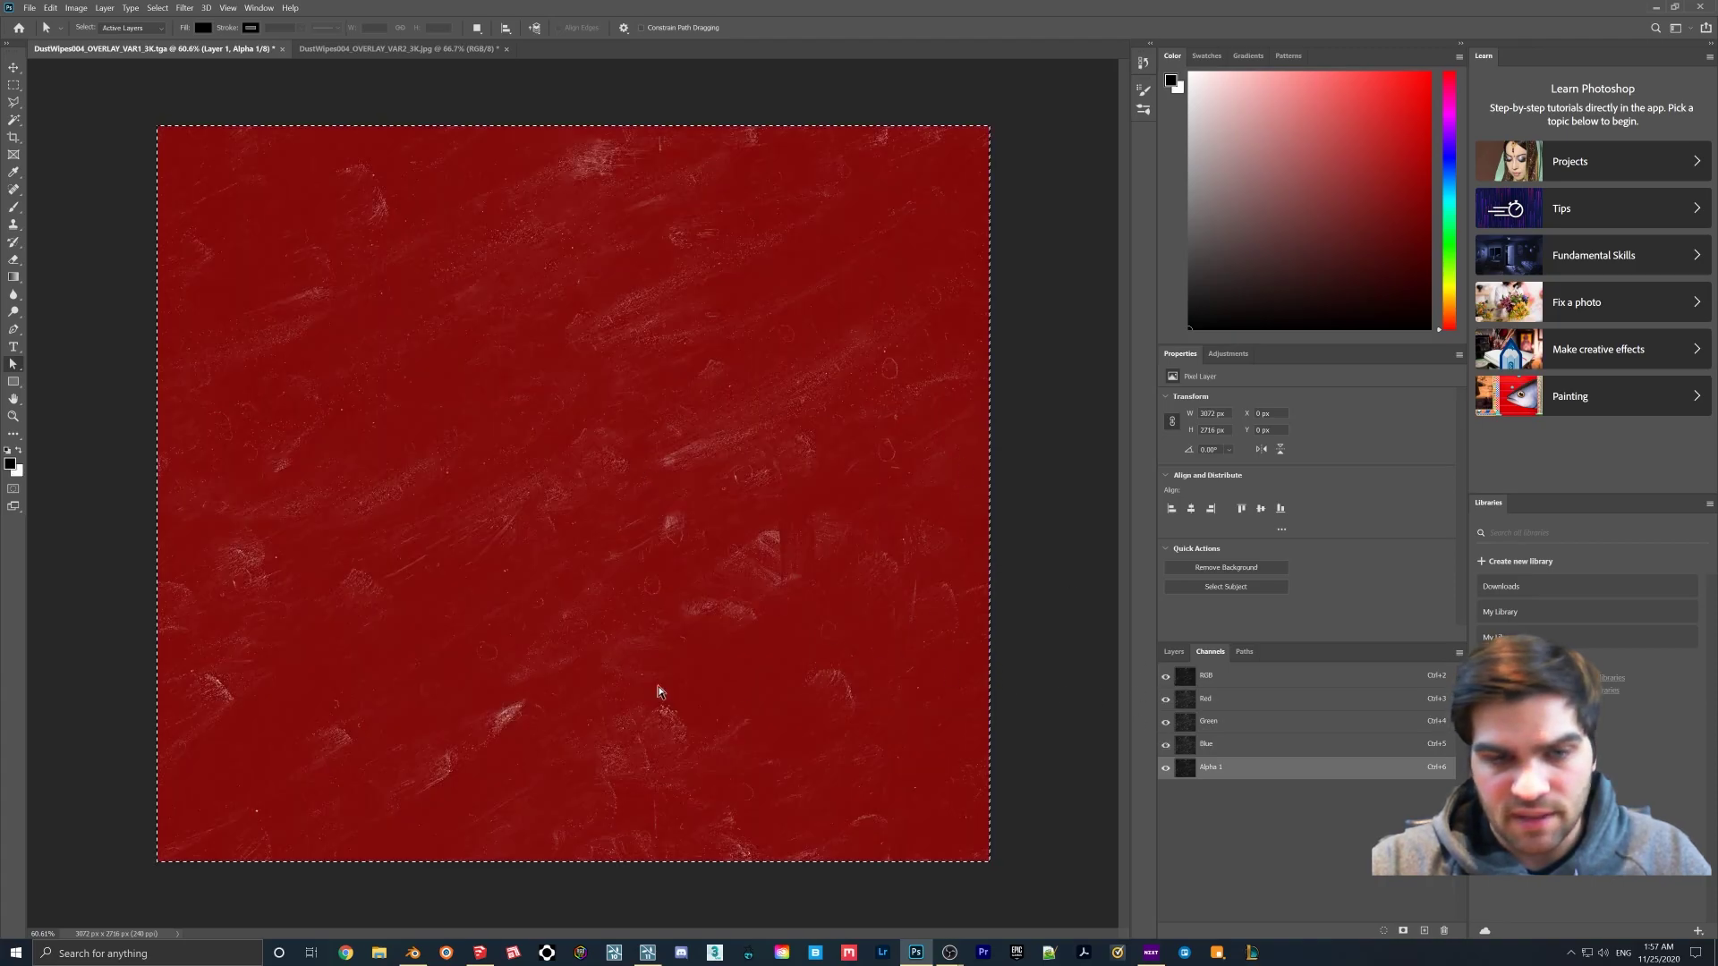
- Save as Targa, replacing the existing DustWipes004_OVERLAY_VAR1_3K.tga in the 3K folder
left_click(29, 7)
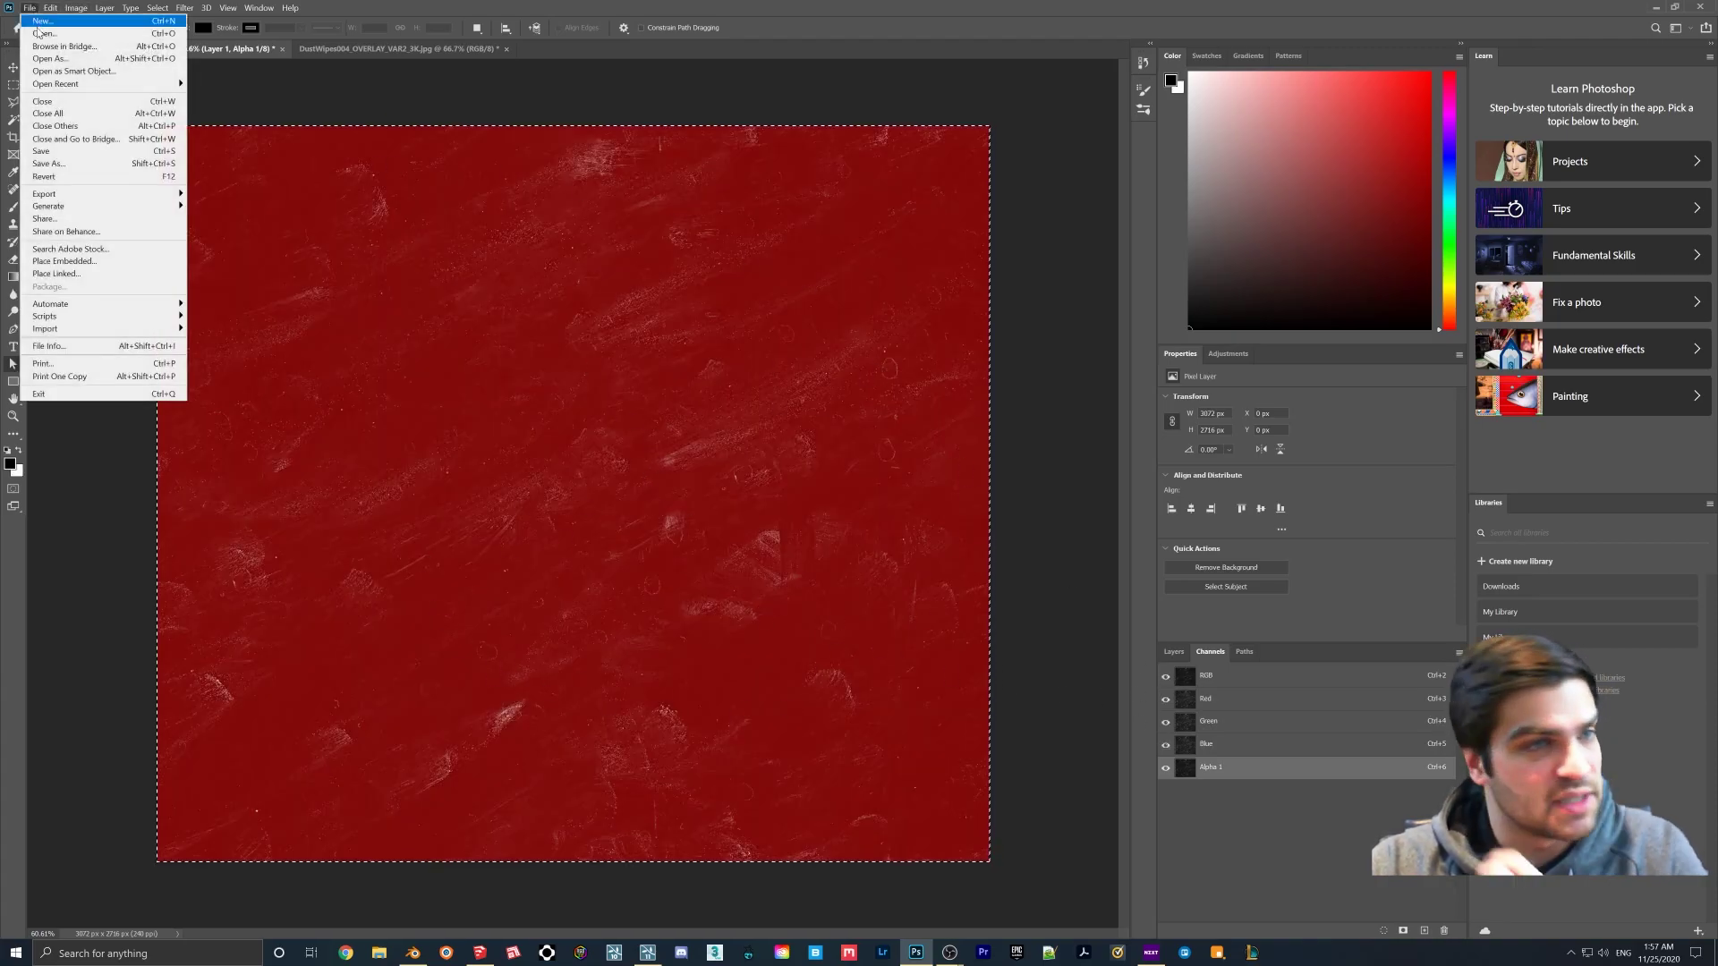
left_click(49, 164)
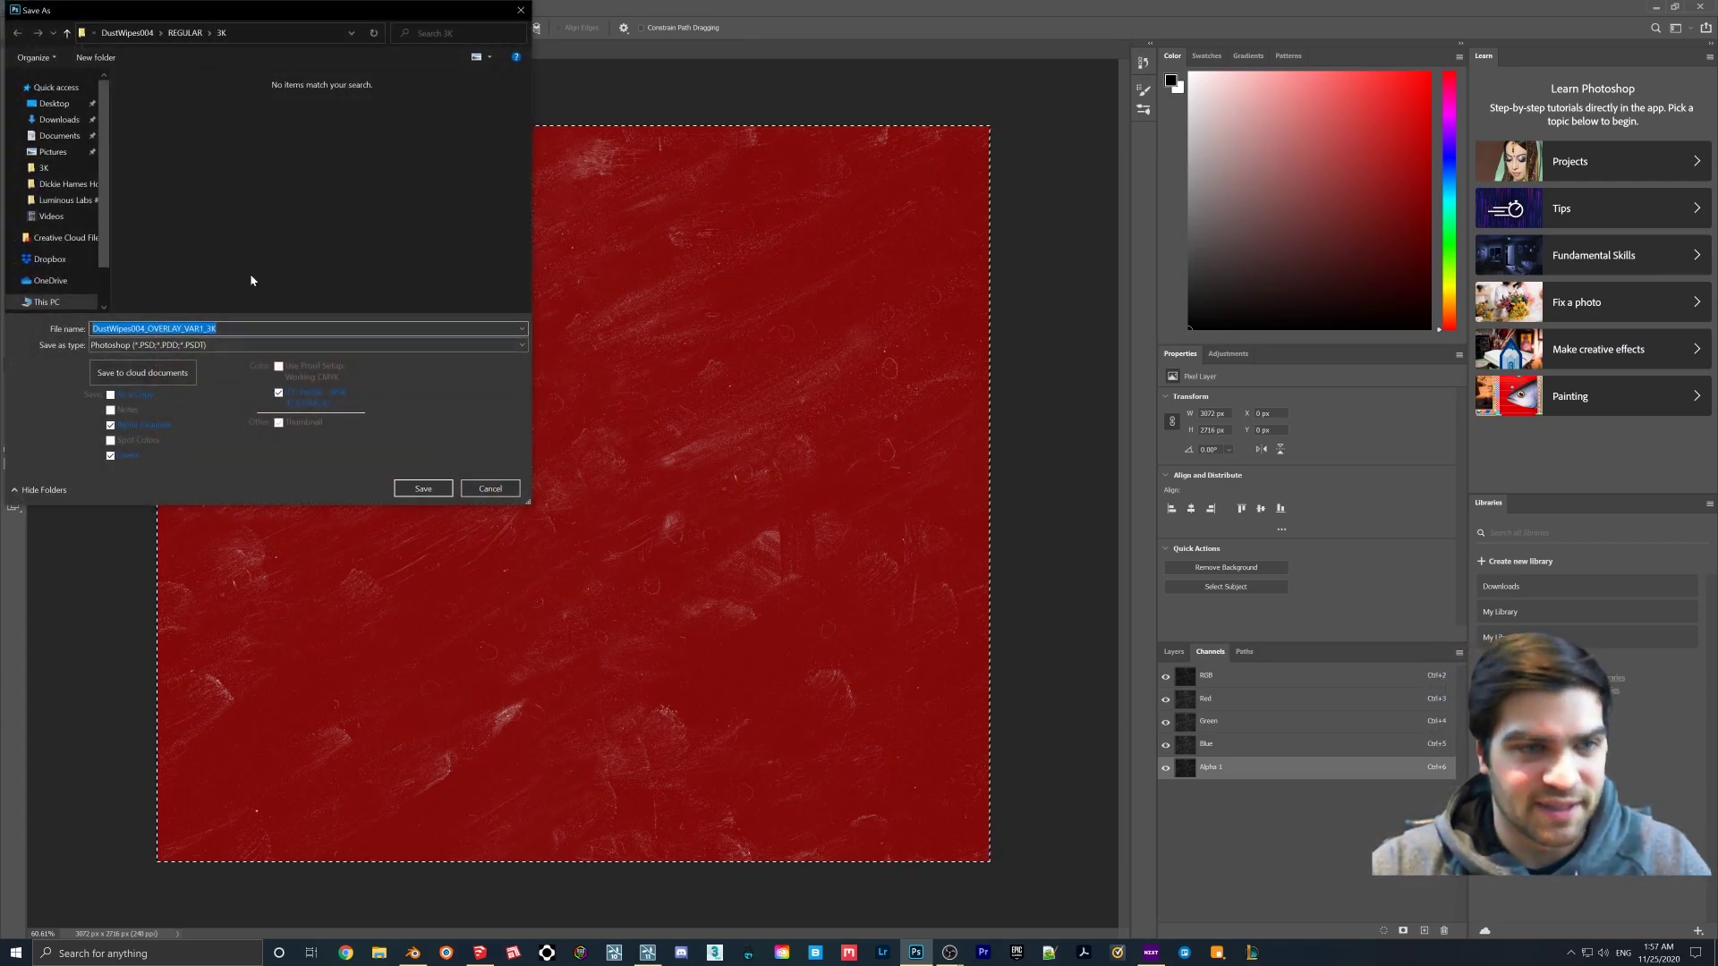
left_click(215, 345)
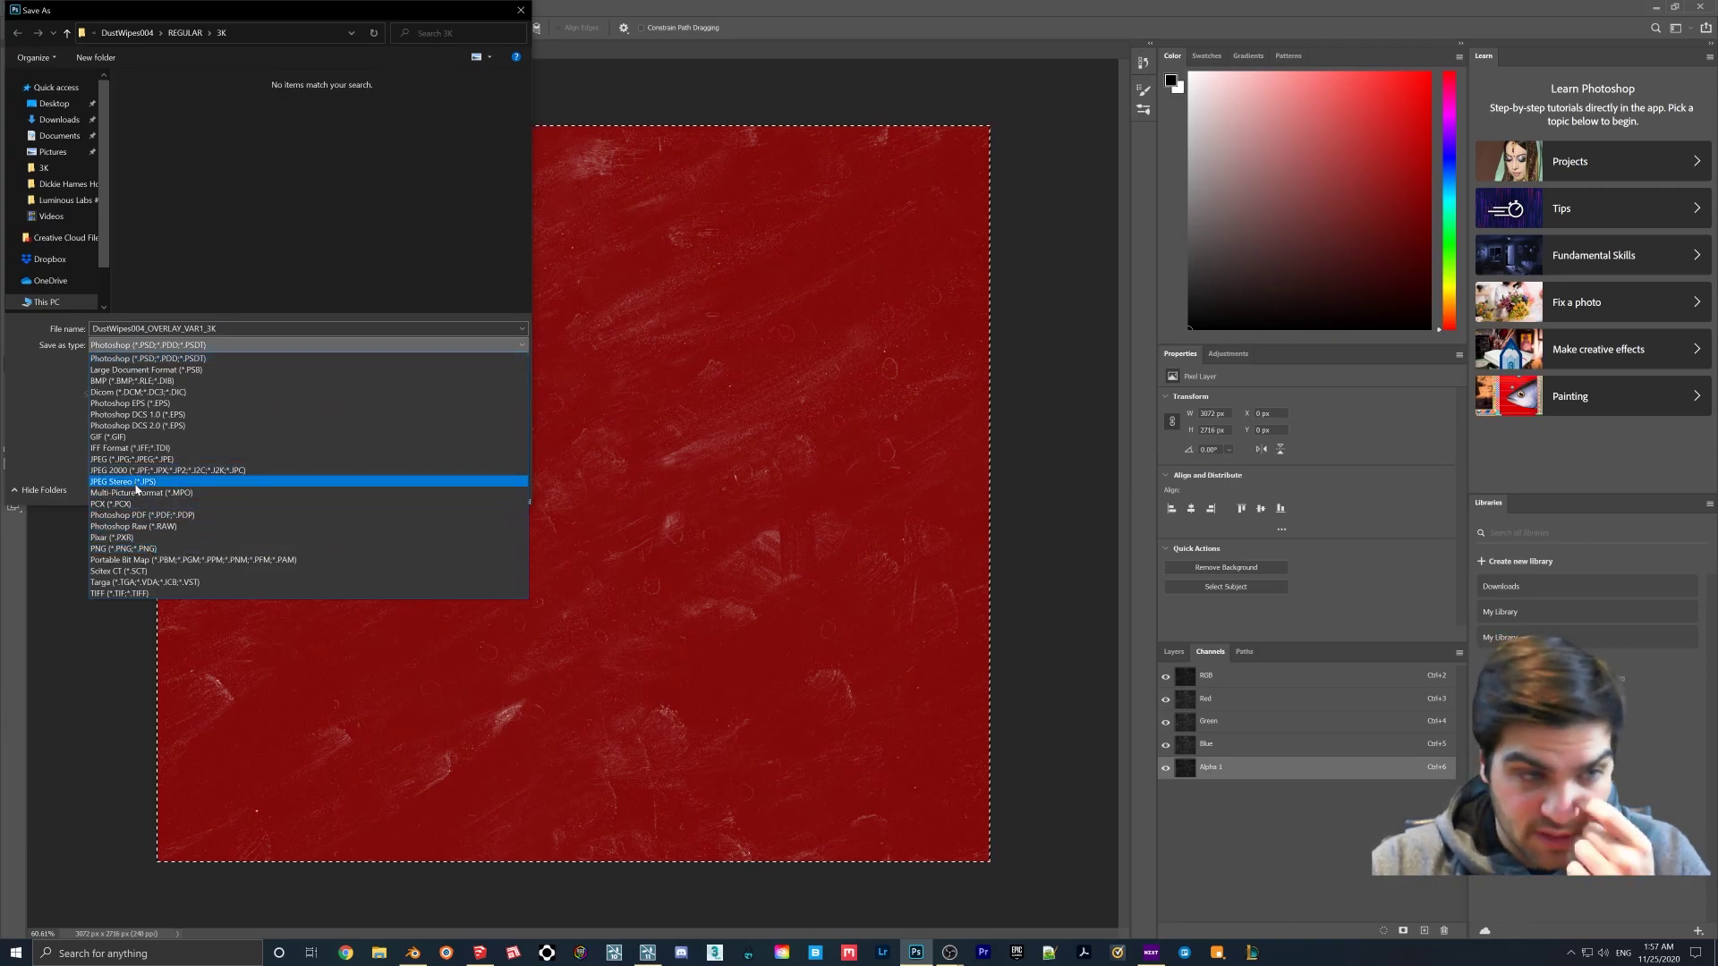
left_click(132, 582)
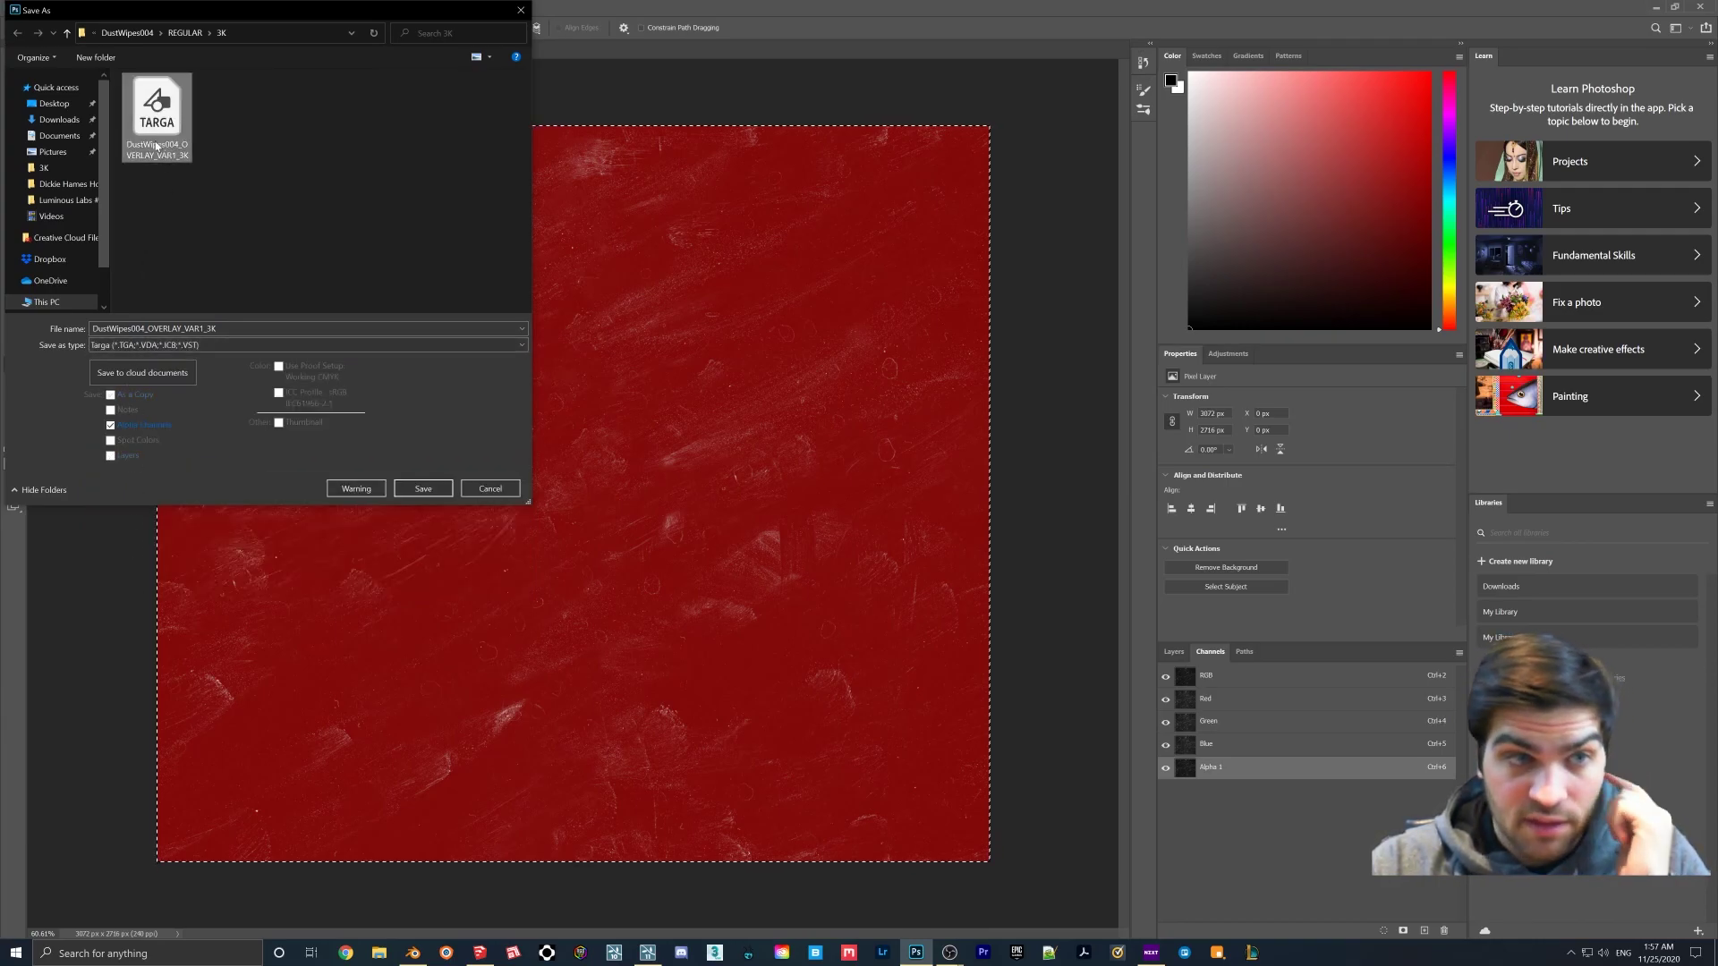
left_click(423, 488)
left_click(886, 478)
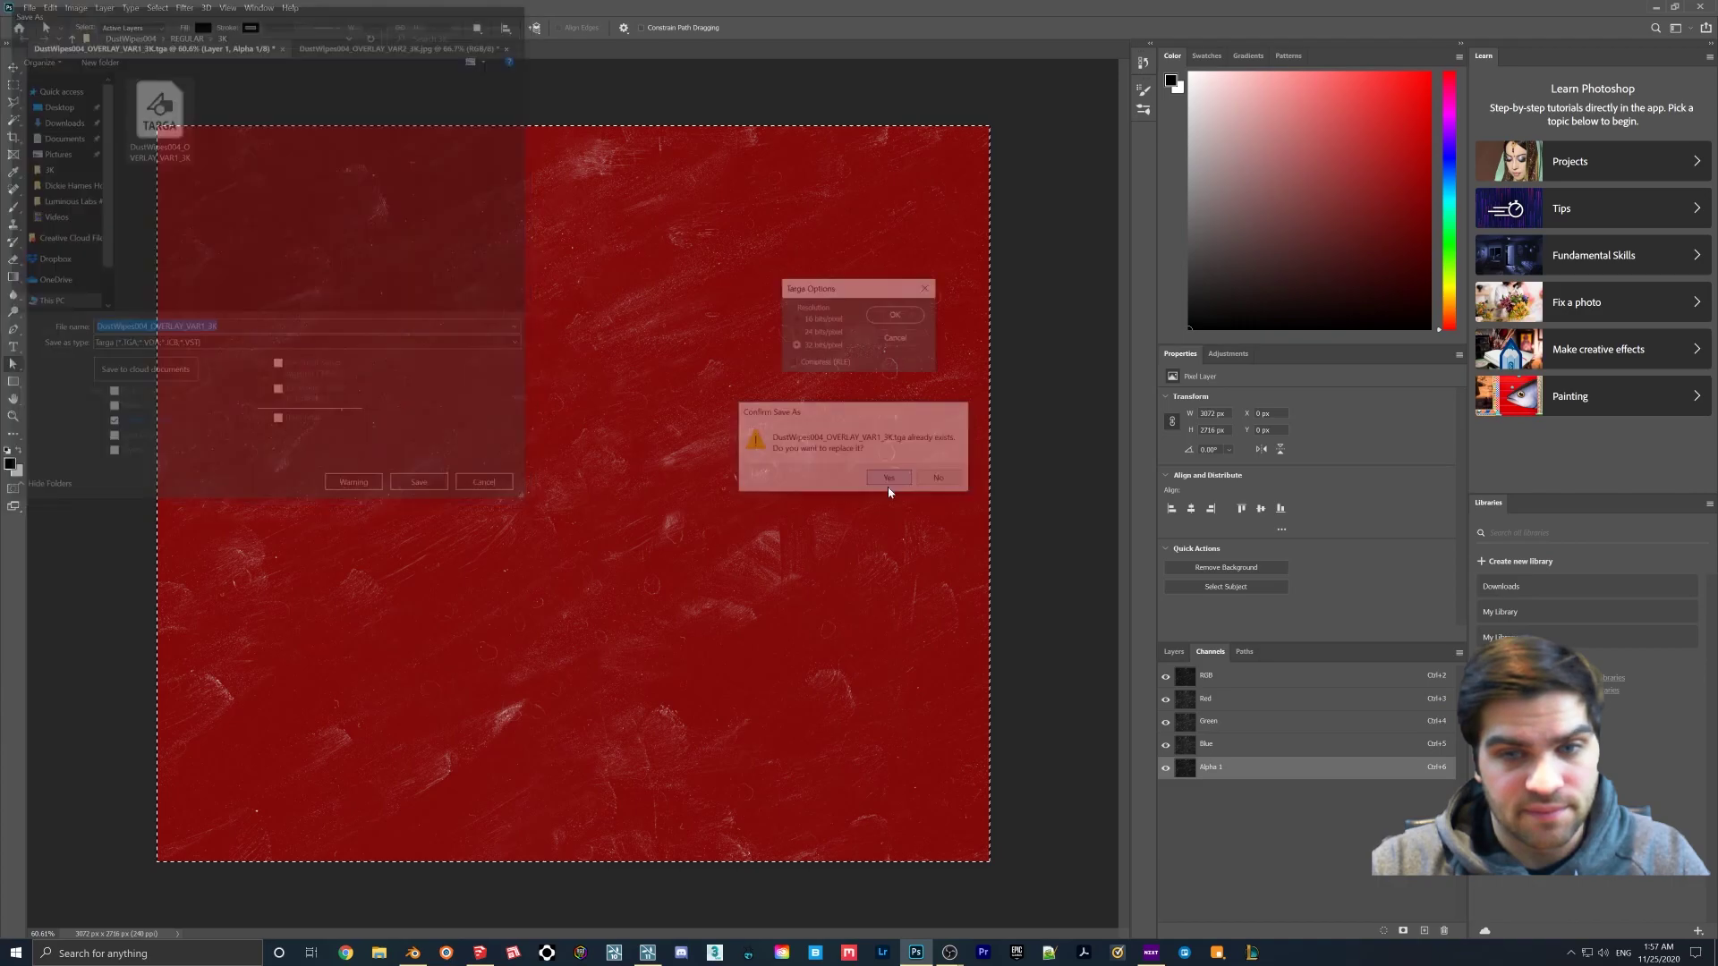
left_click(896, 314)
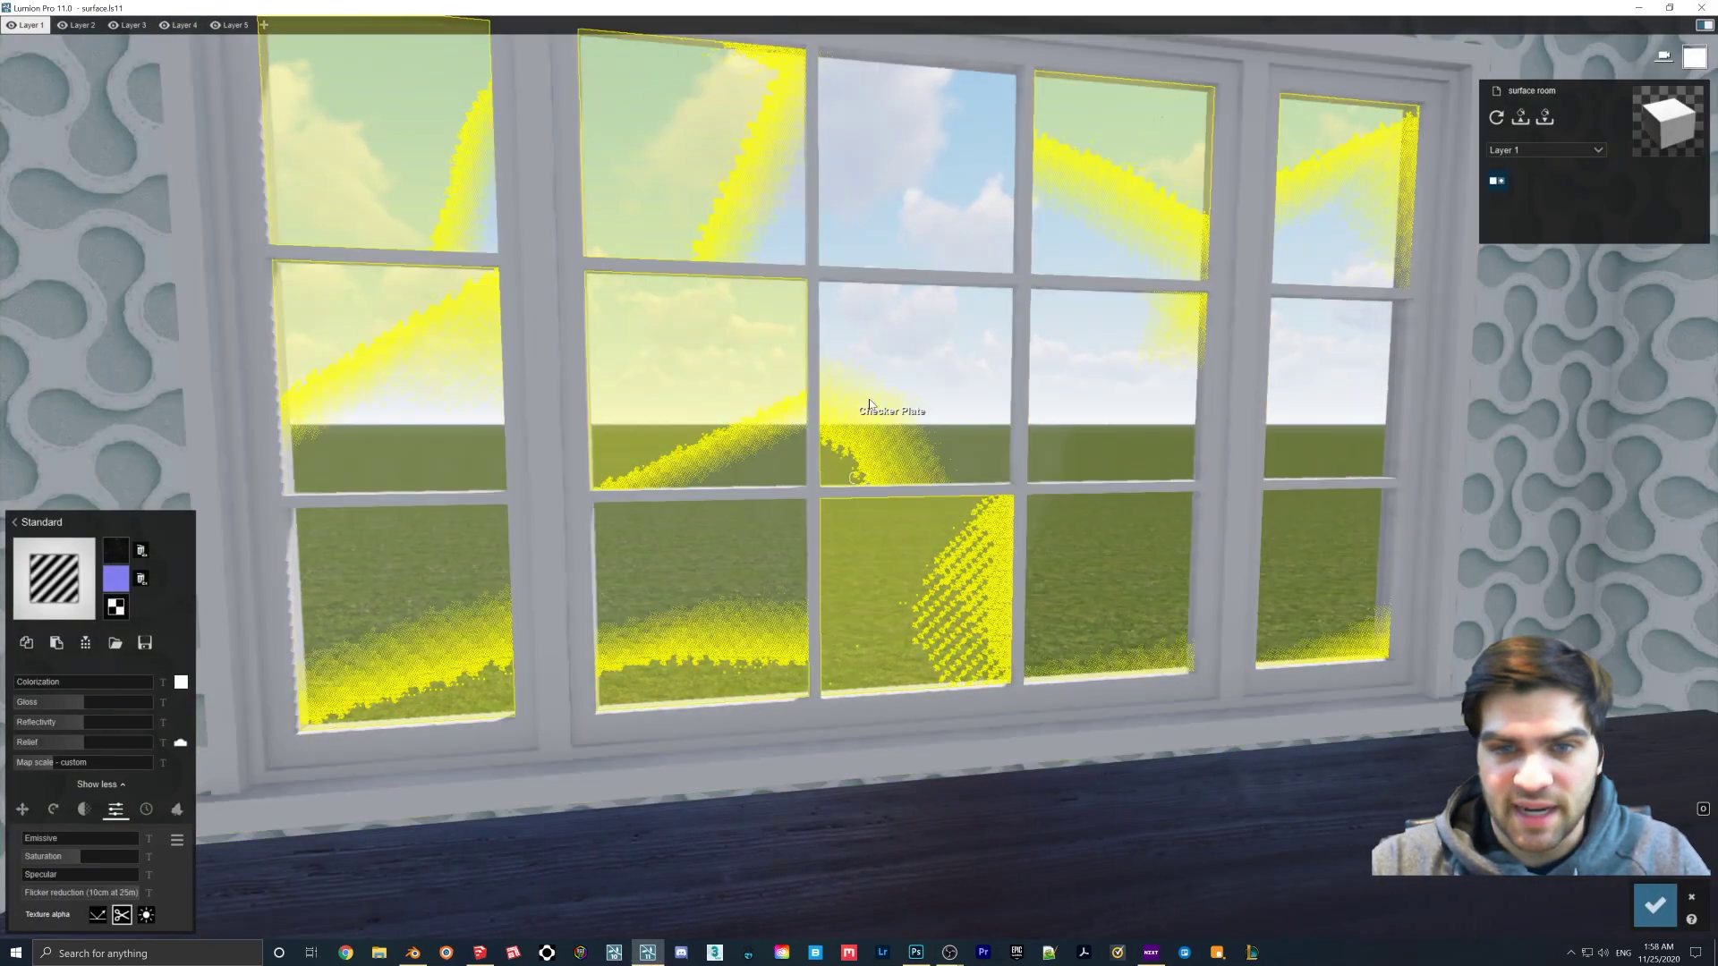
- Reload DustWipes004_OVERLAY_VAR1_3K.tga as the glass colour map, tune a slider and confirm the material
key("w")
right_click_drag(863, 404, 886, 367)
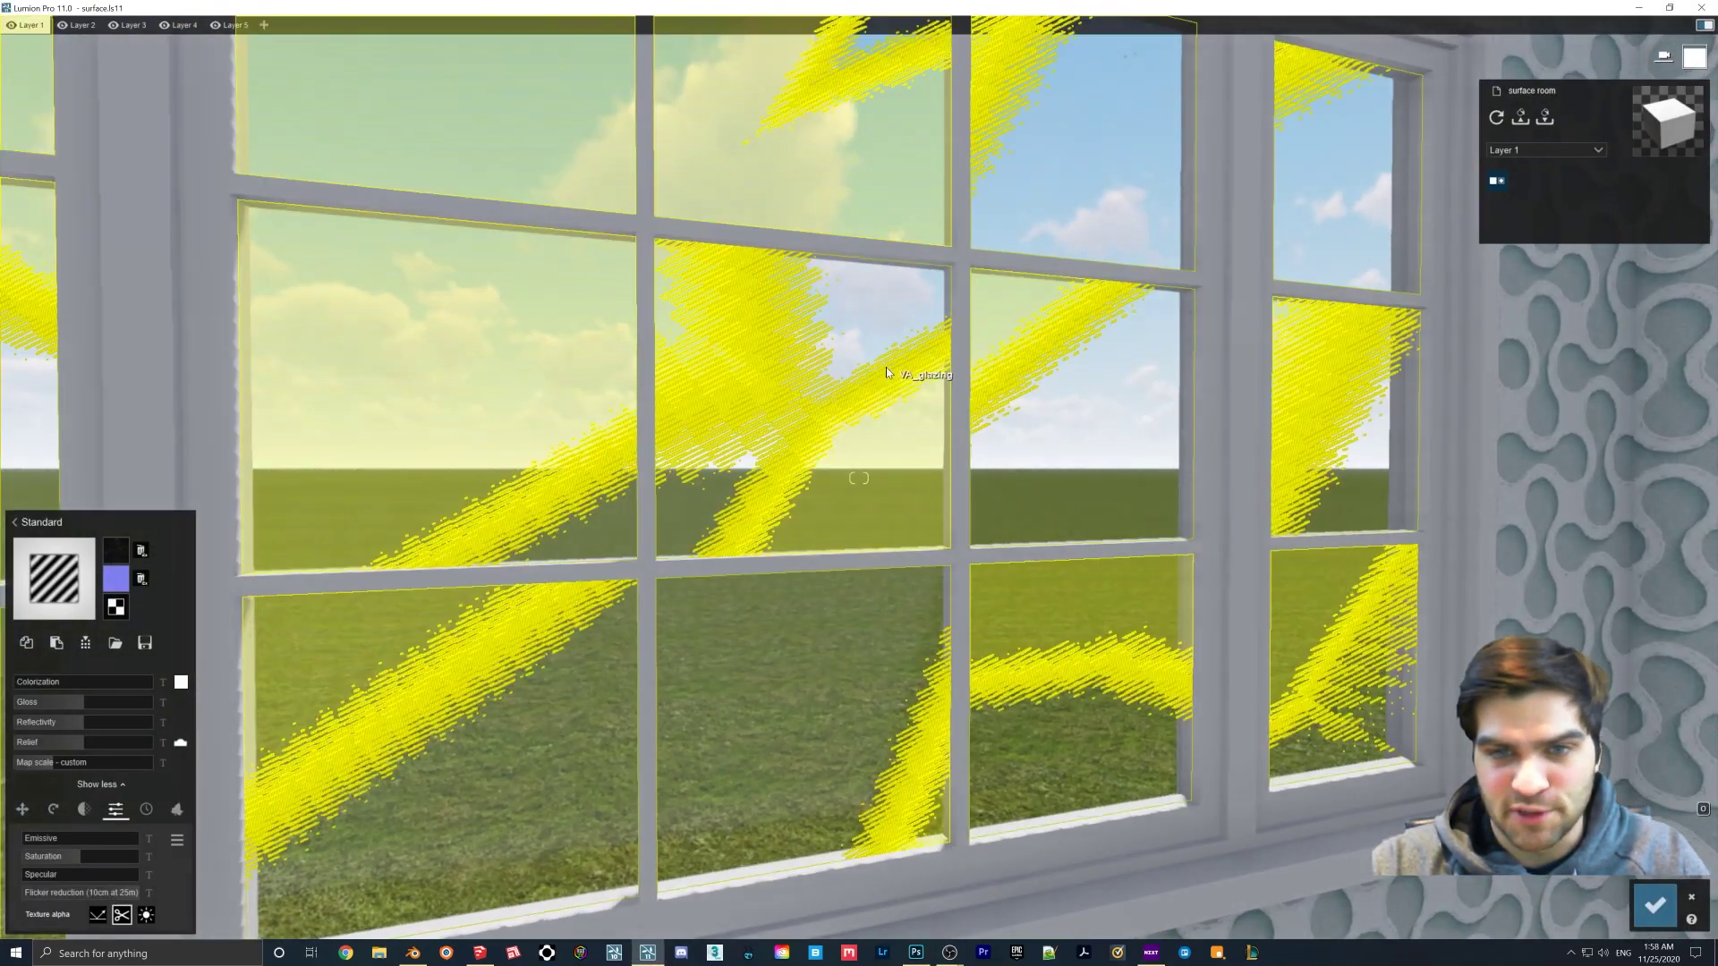
left_click(116, 550)
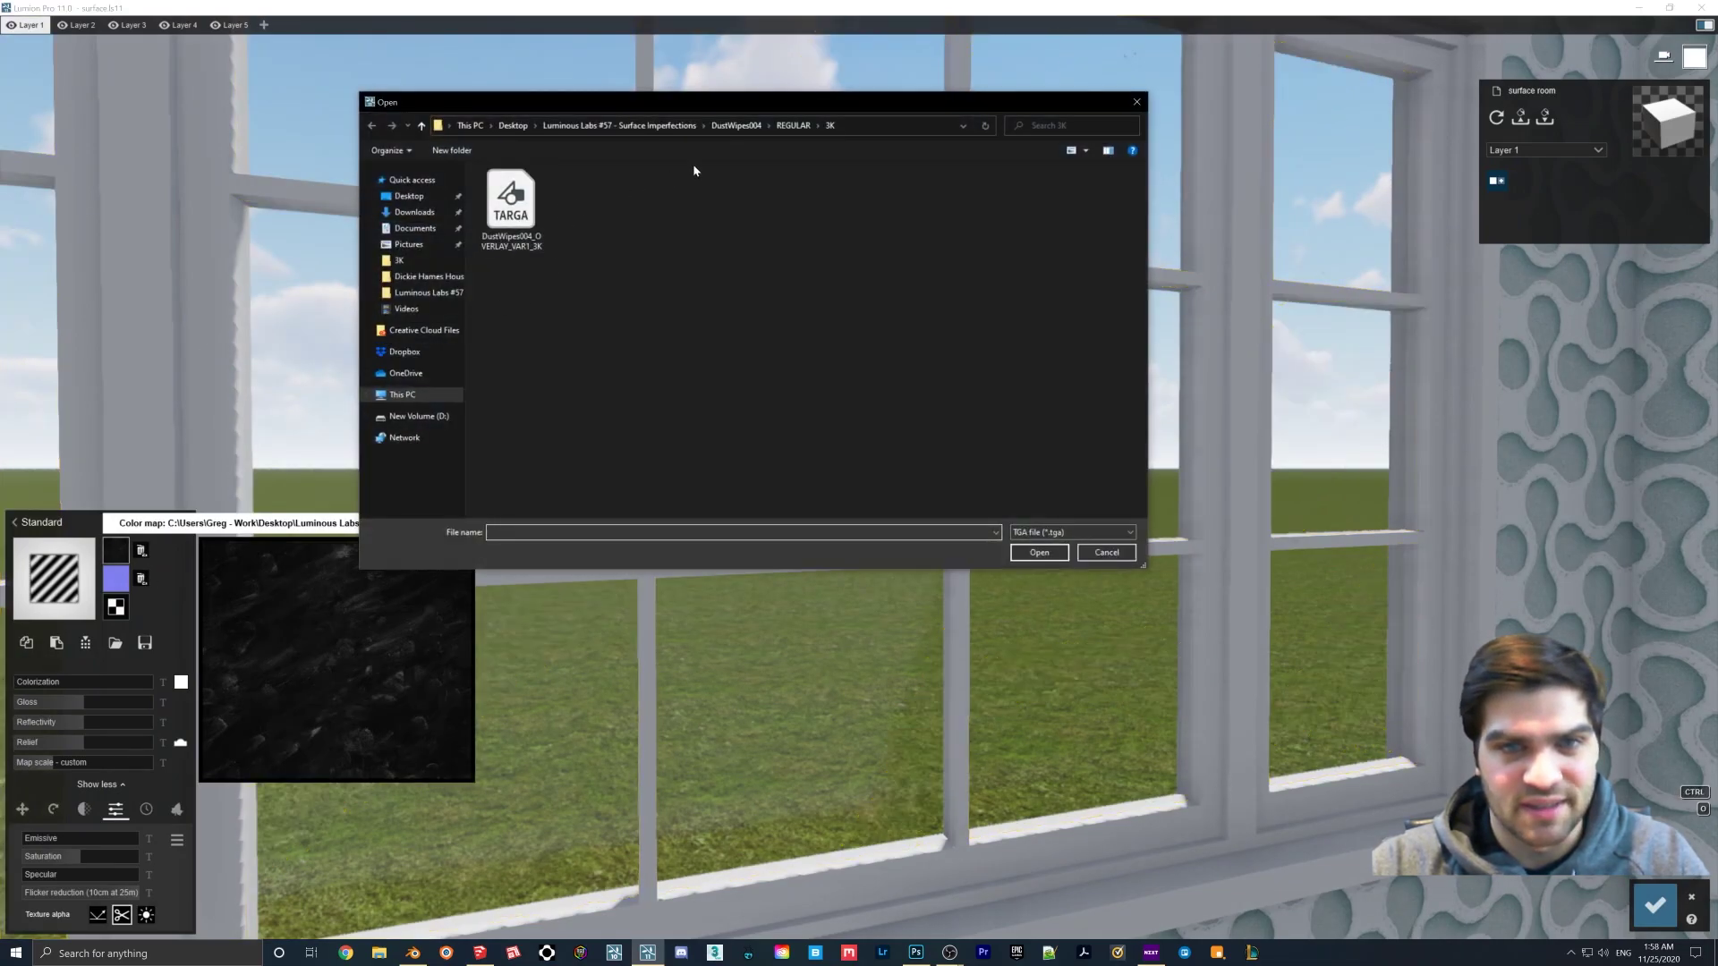
double_click(511, 202)
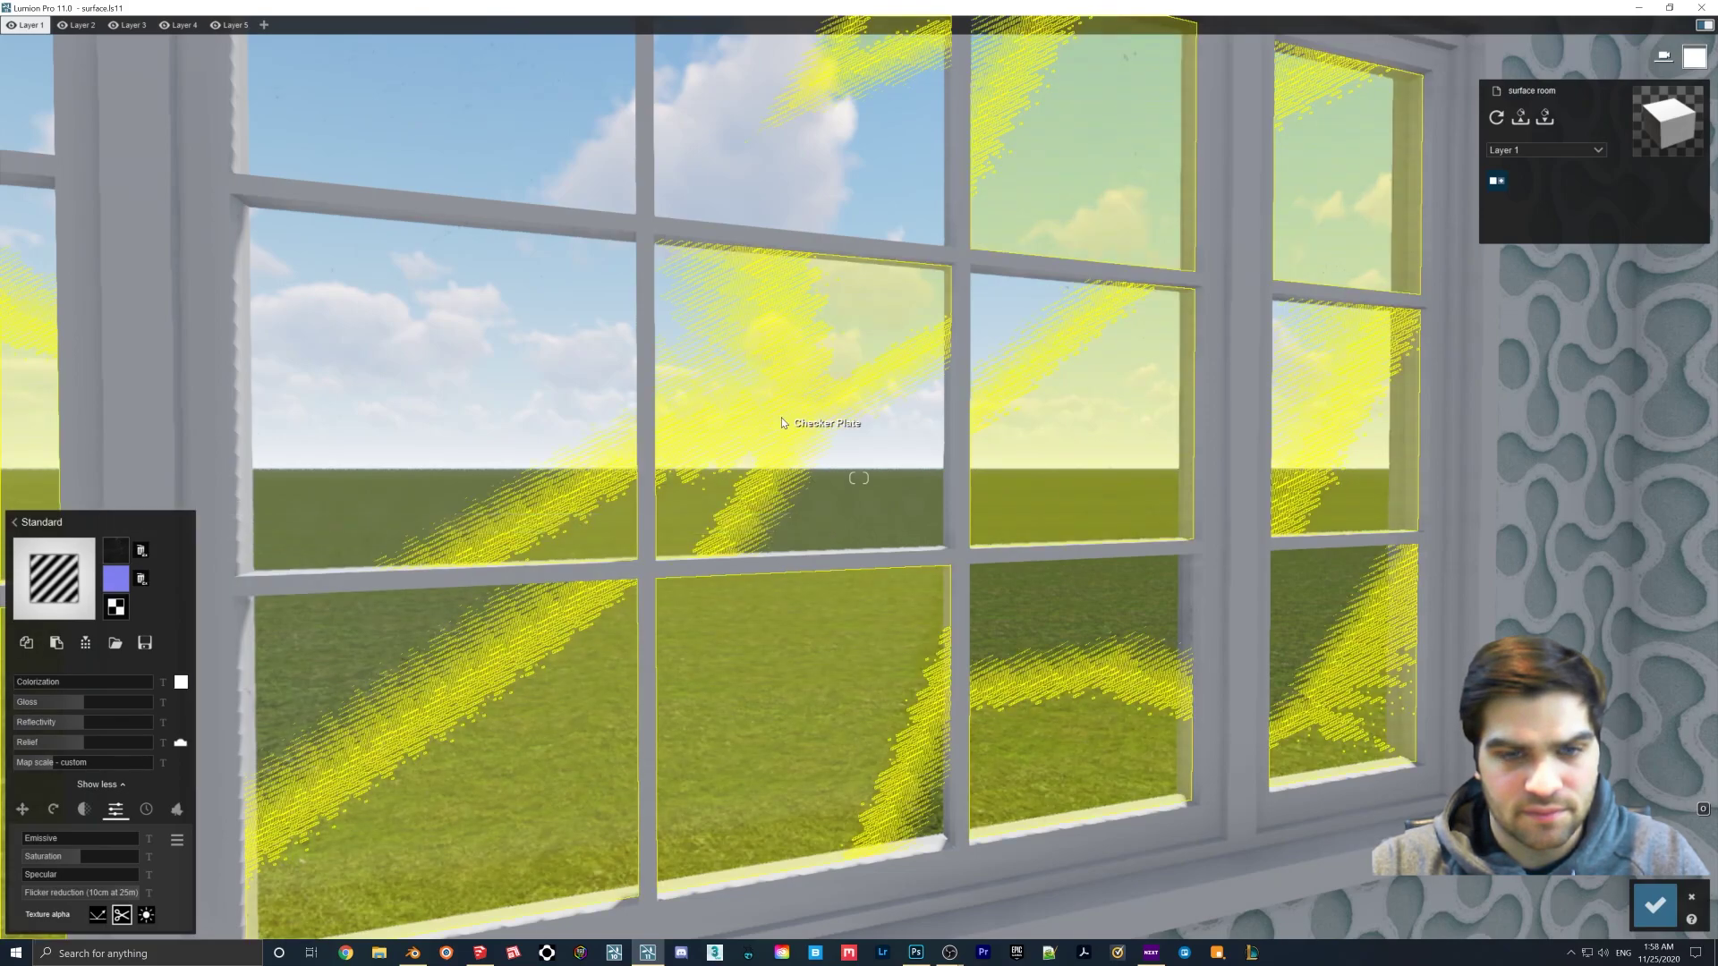
key("w")
right_click_drag(782, 418, 797, 428)
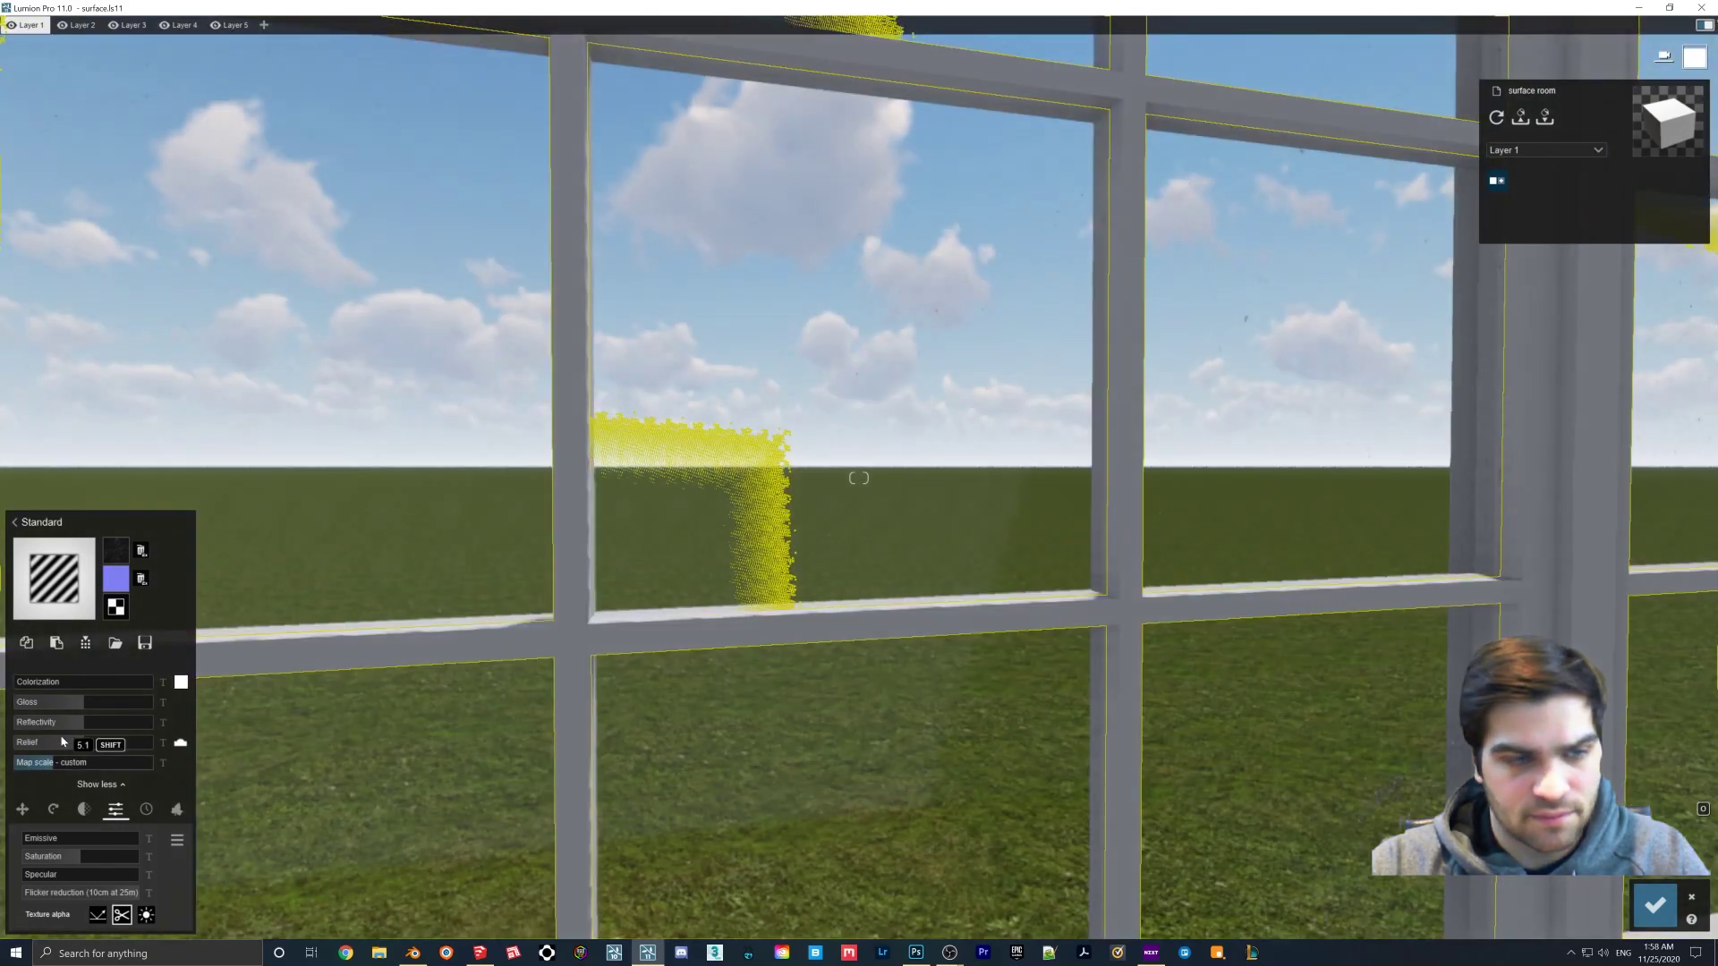
left_click_drag(35, 686, 73, 686)
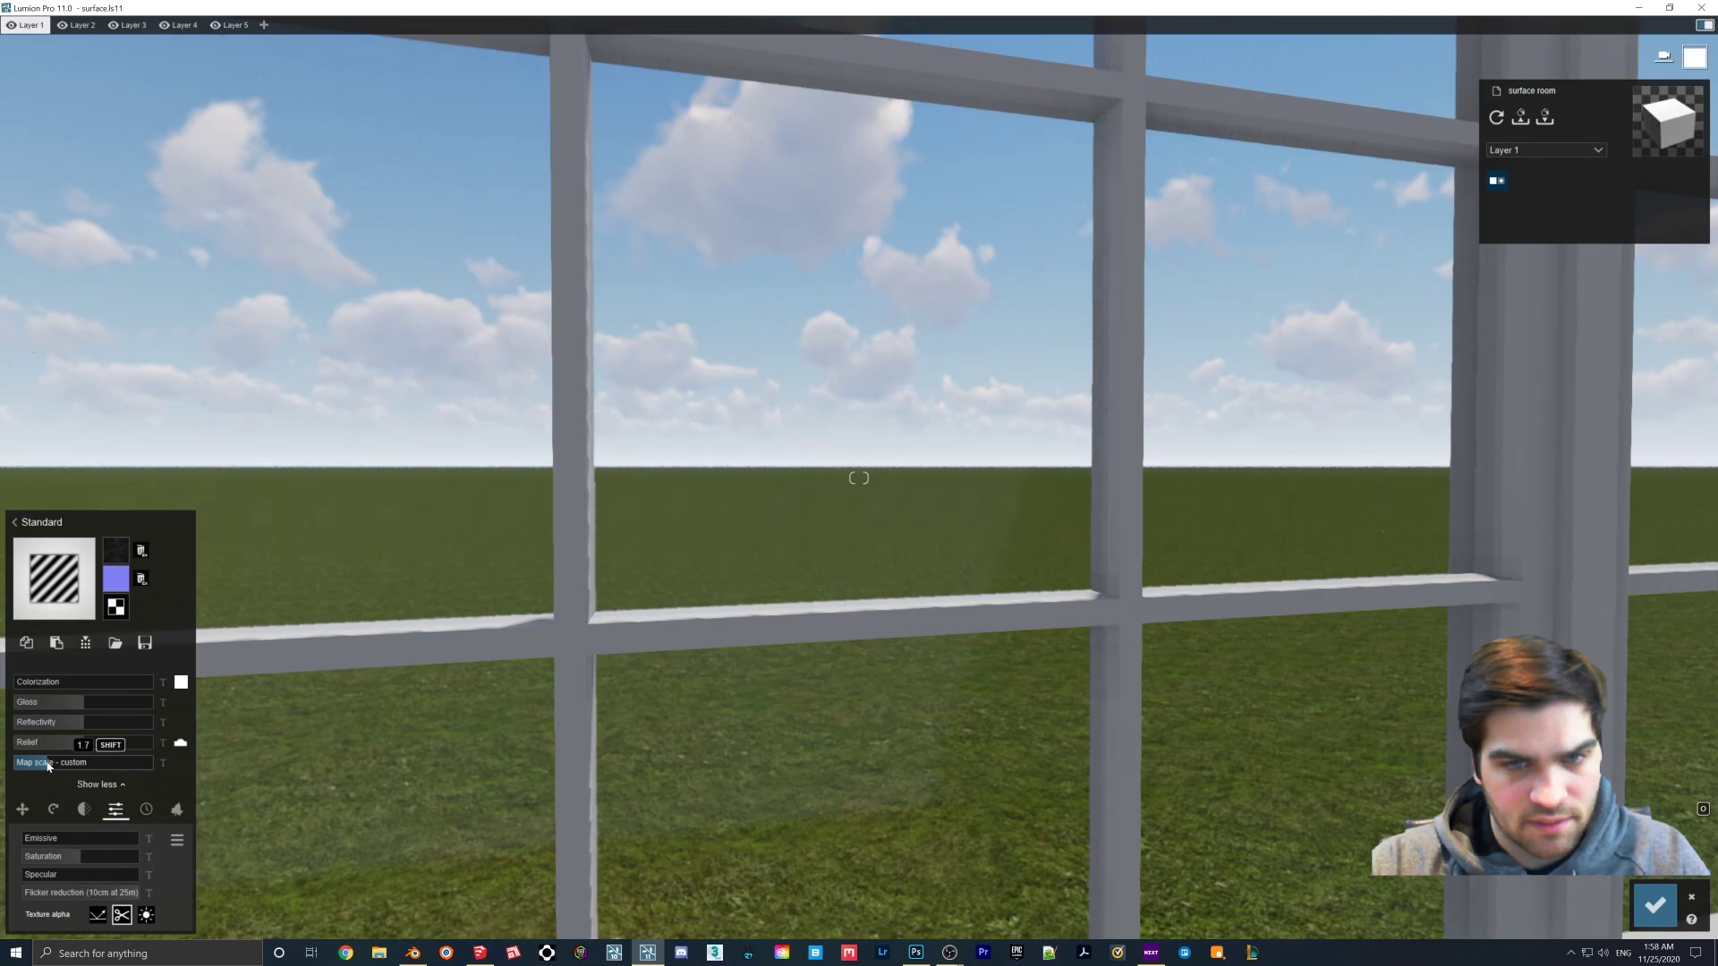
right_click_drag(626, 631, 646, 591)
key("s")
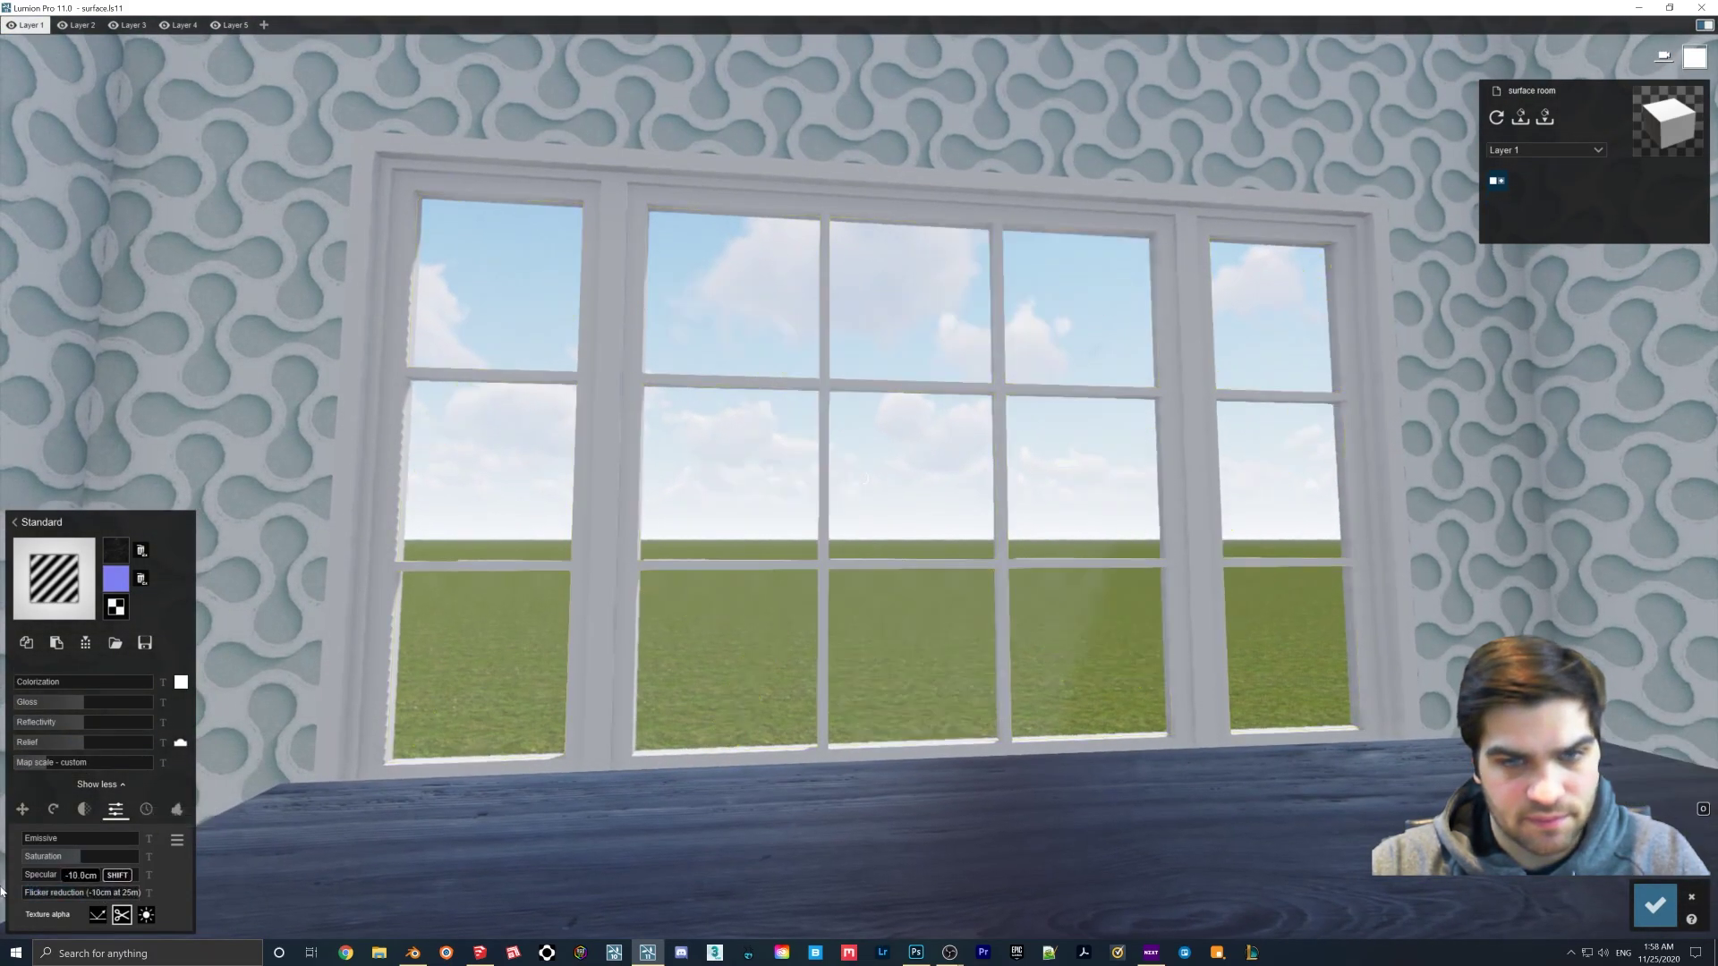
left_click(1653, 906)
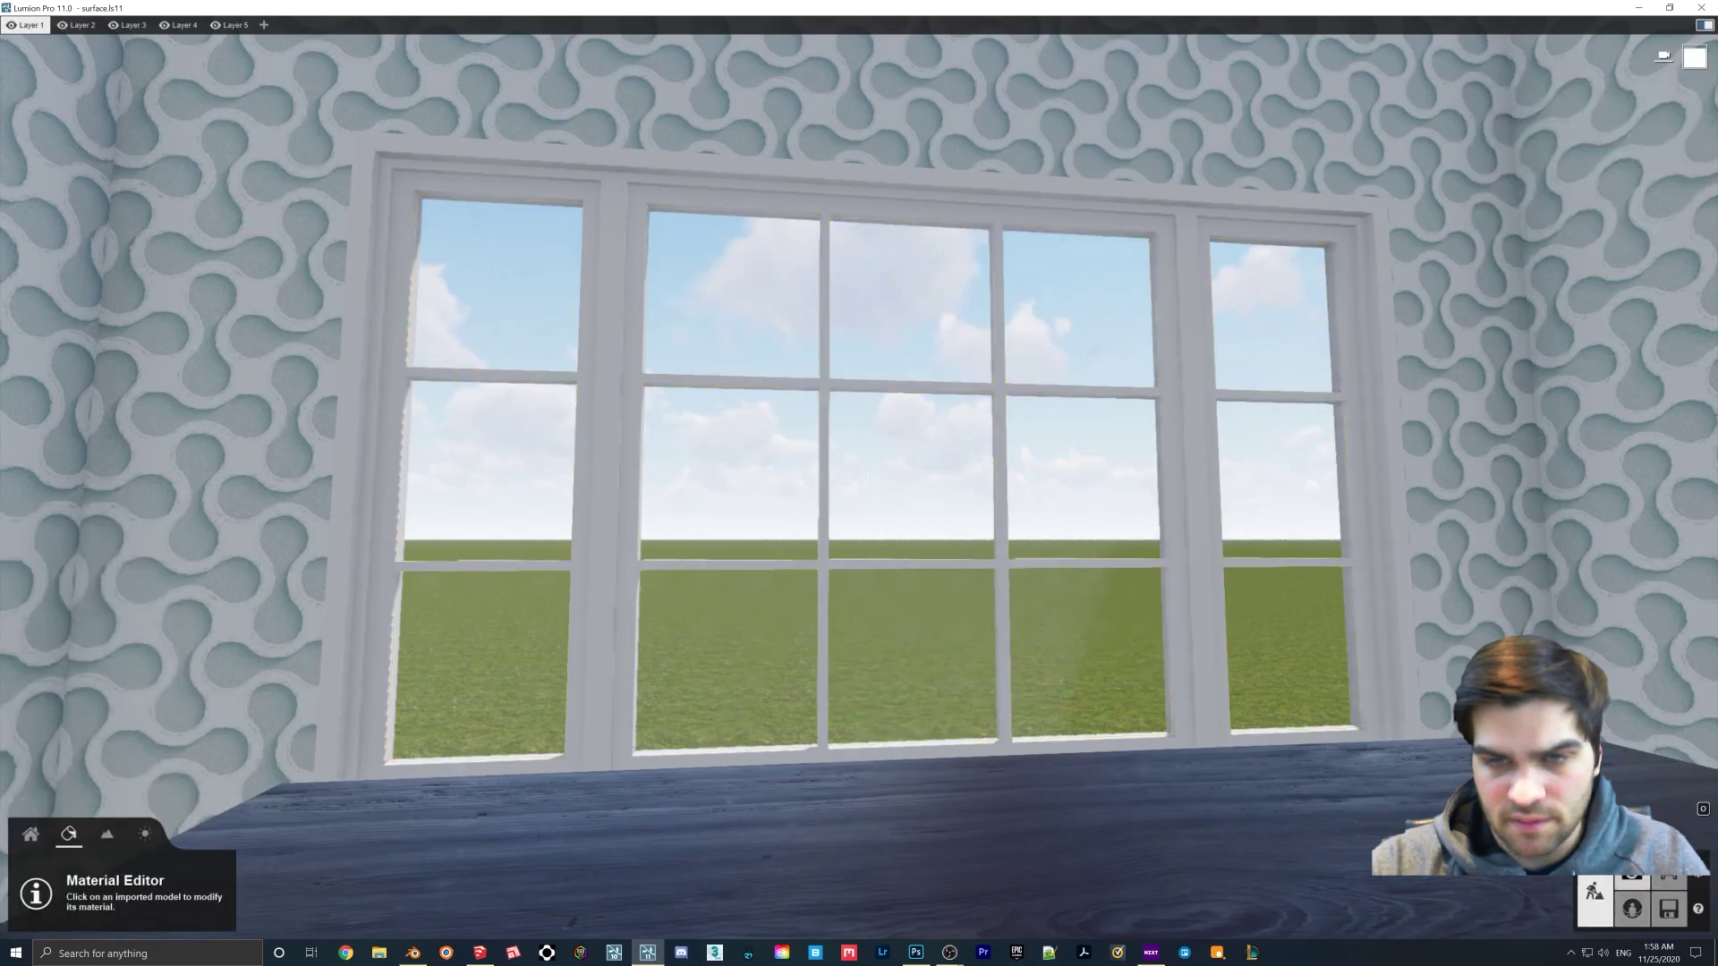
- Preview the dusty window glass in Photo mode, adjusting the photo camera
left_click(1632, 876)
right_click_drag(871, 535, 867, 471)
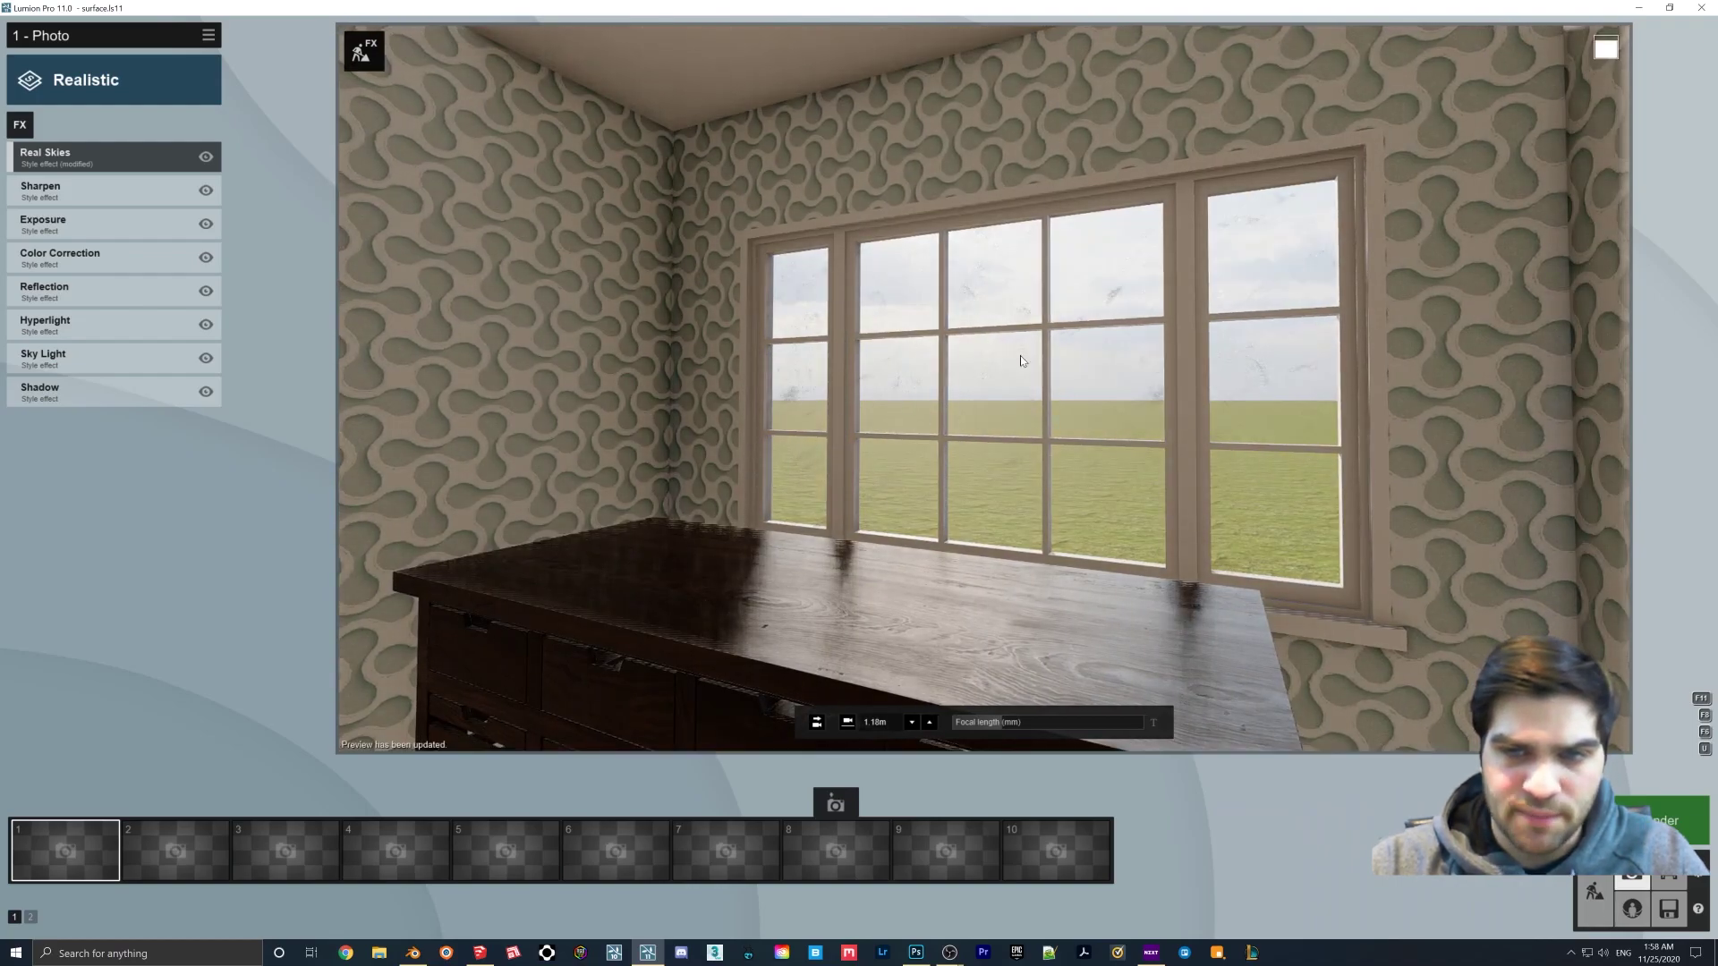
right_click_drag(1007, 353, 1018, 383)
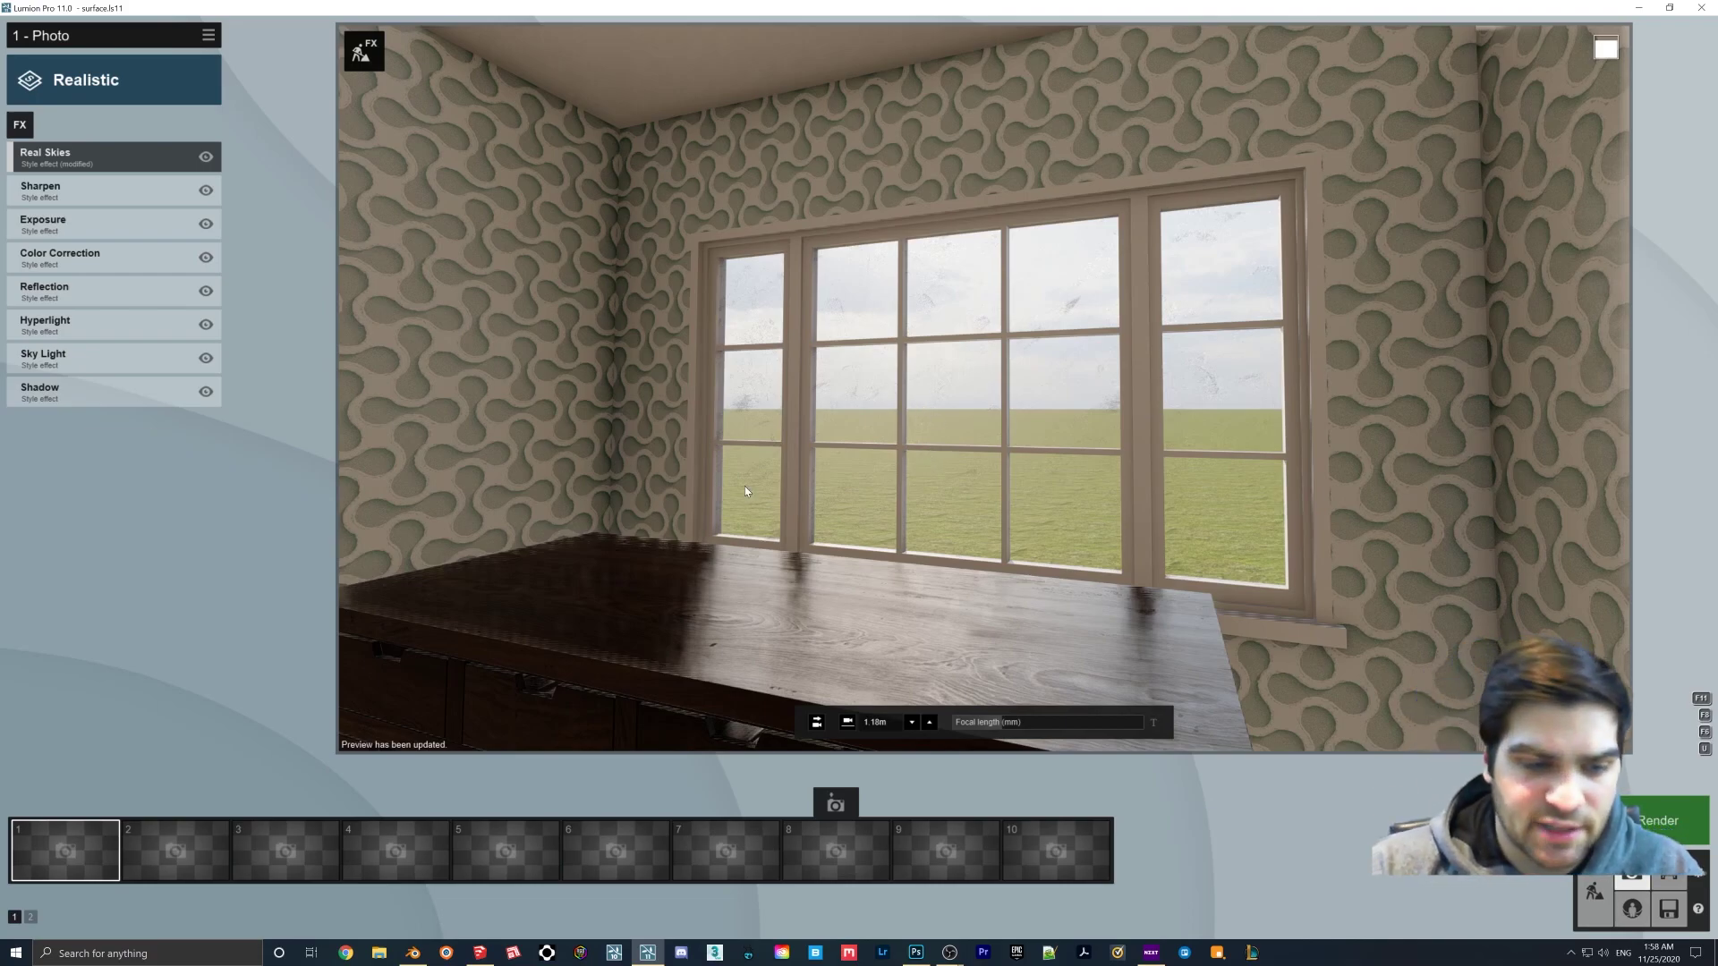
- In SketchUp, orbit around the room model's patterned wall and window
left_click(480, 953)
scroll(857, 419, "up", 1)
mouse_move(857, 418)
middle_mouse_down()
mouse_move(830, 437)
mouse_move(1014, 438)
mouse_move(1101, 594)
mouse_move(677, 534)
middle_mouse_up()
middle_click_drag(1082, 466, 406, 502)
scroll(832, 502, "down", 2)
middle_click_drag(832, 502, 820, 484)
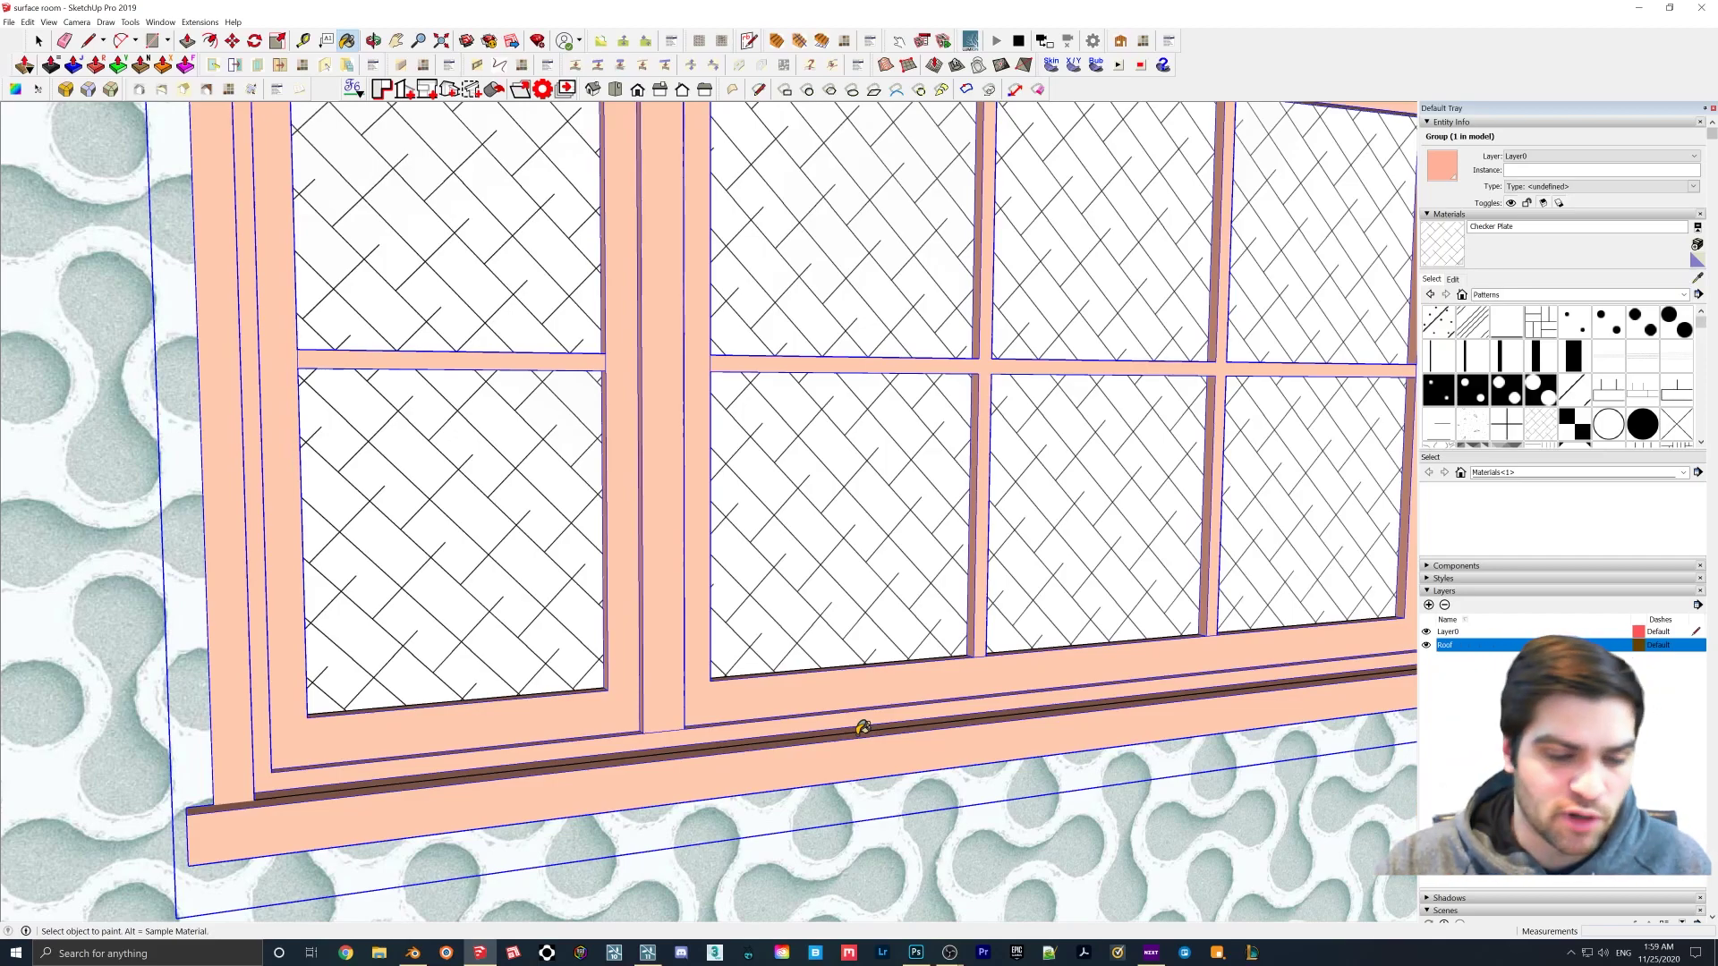
- Return from SketchUp to Lumion's material editing view of the room
key("alt+Tab")
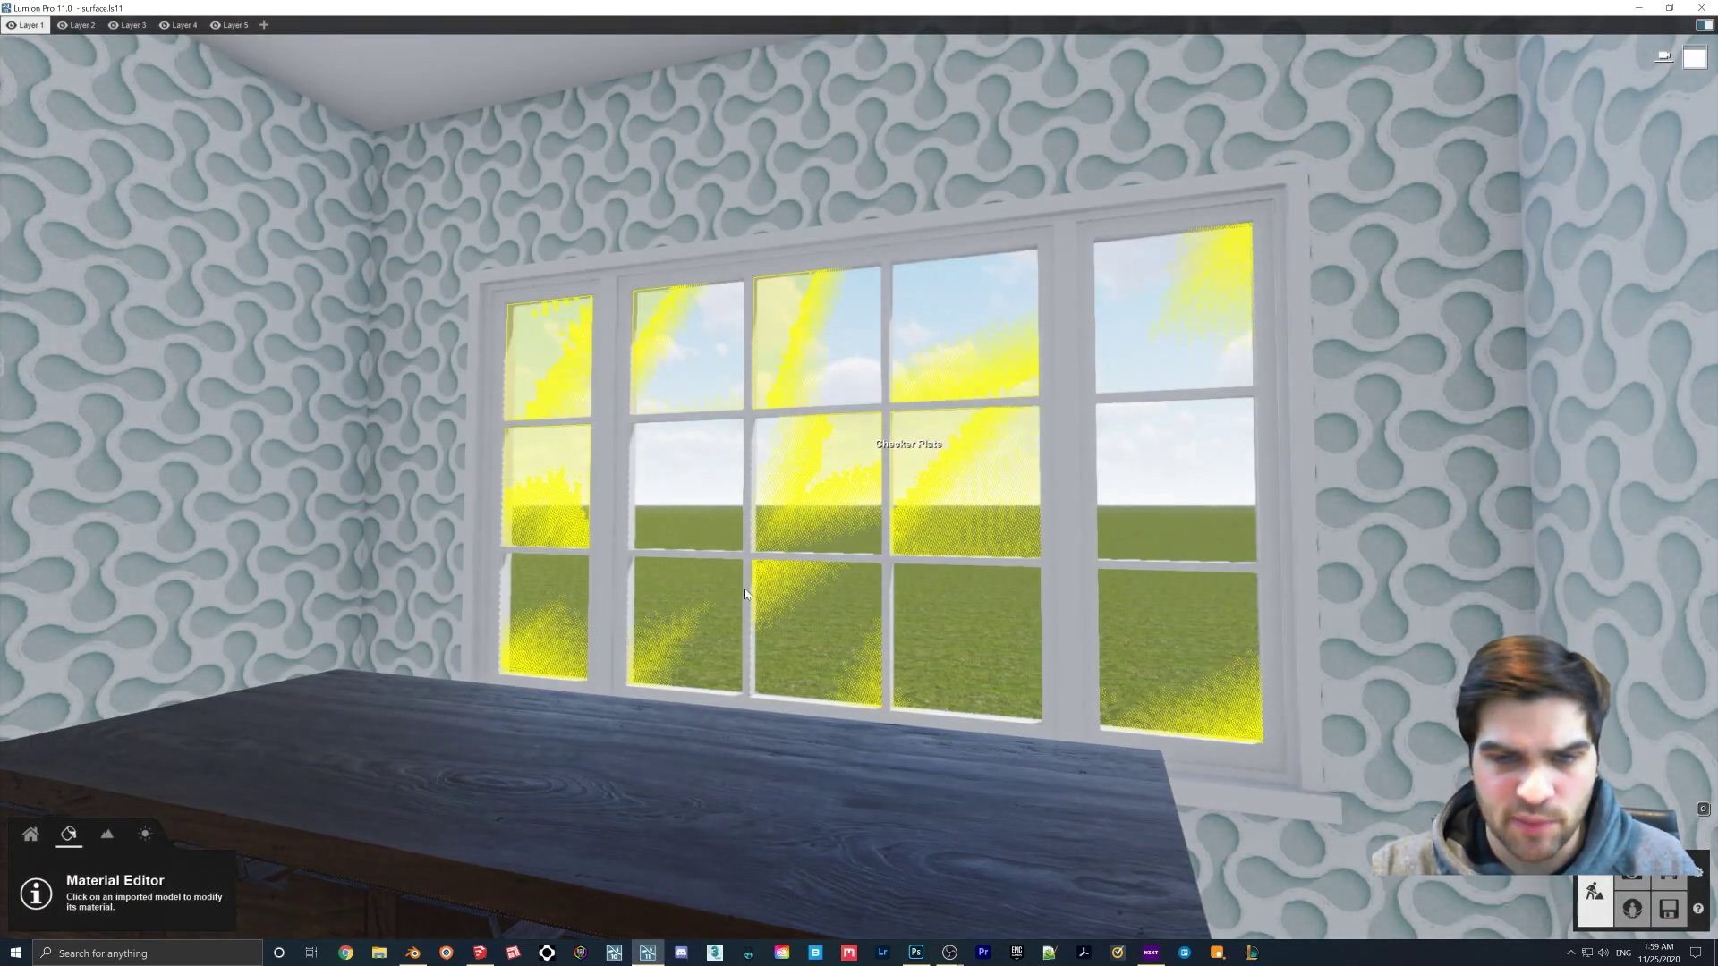
- Select the Checker Plate window glass for material editing, turning the view slightly up and right
left_click(867, 443)
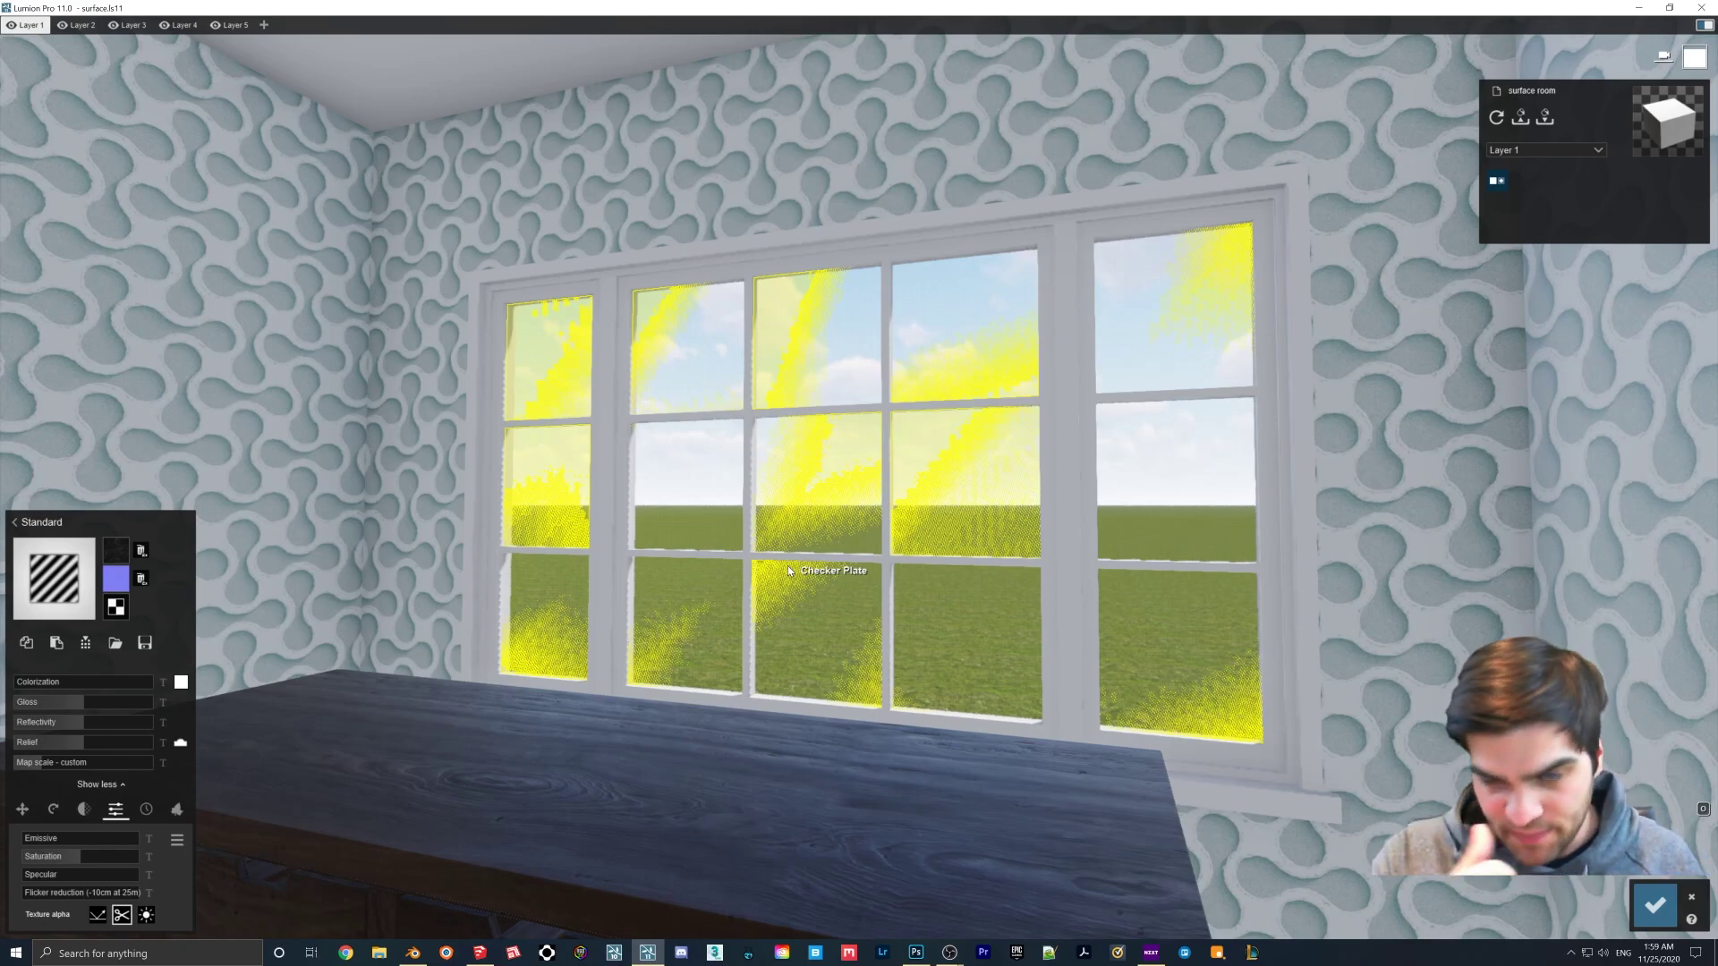
right_click_drag(787, 565, 816, 469)
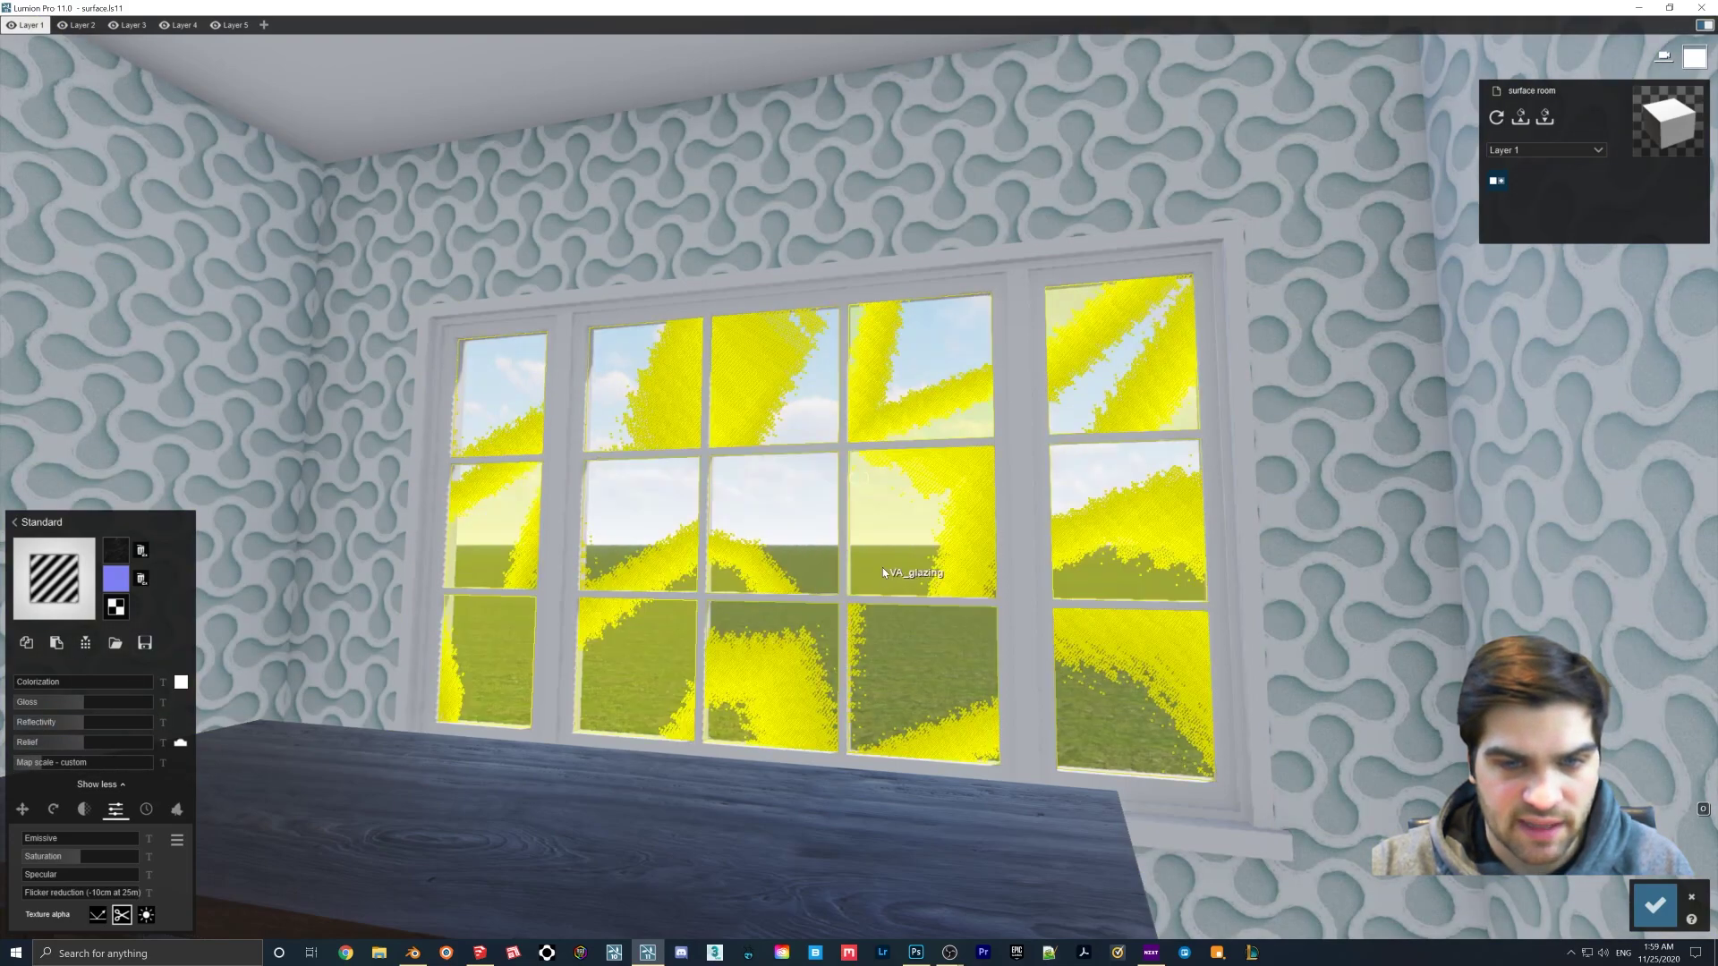
- Enable Transparency on the window glass and lower it to about 0.6
left_click(84, 809)
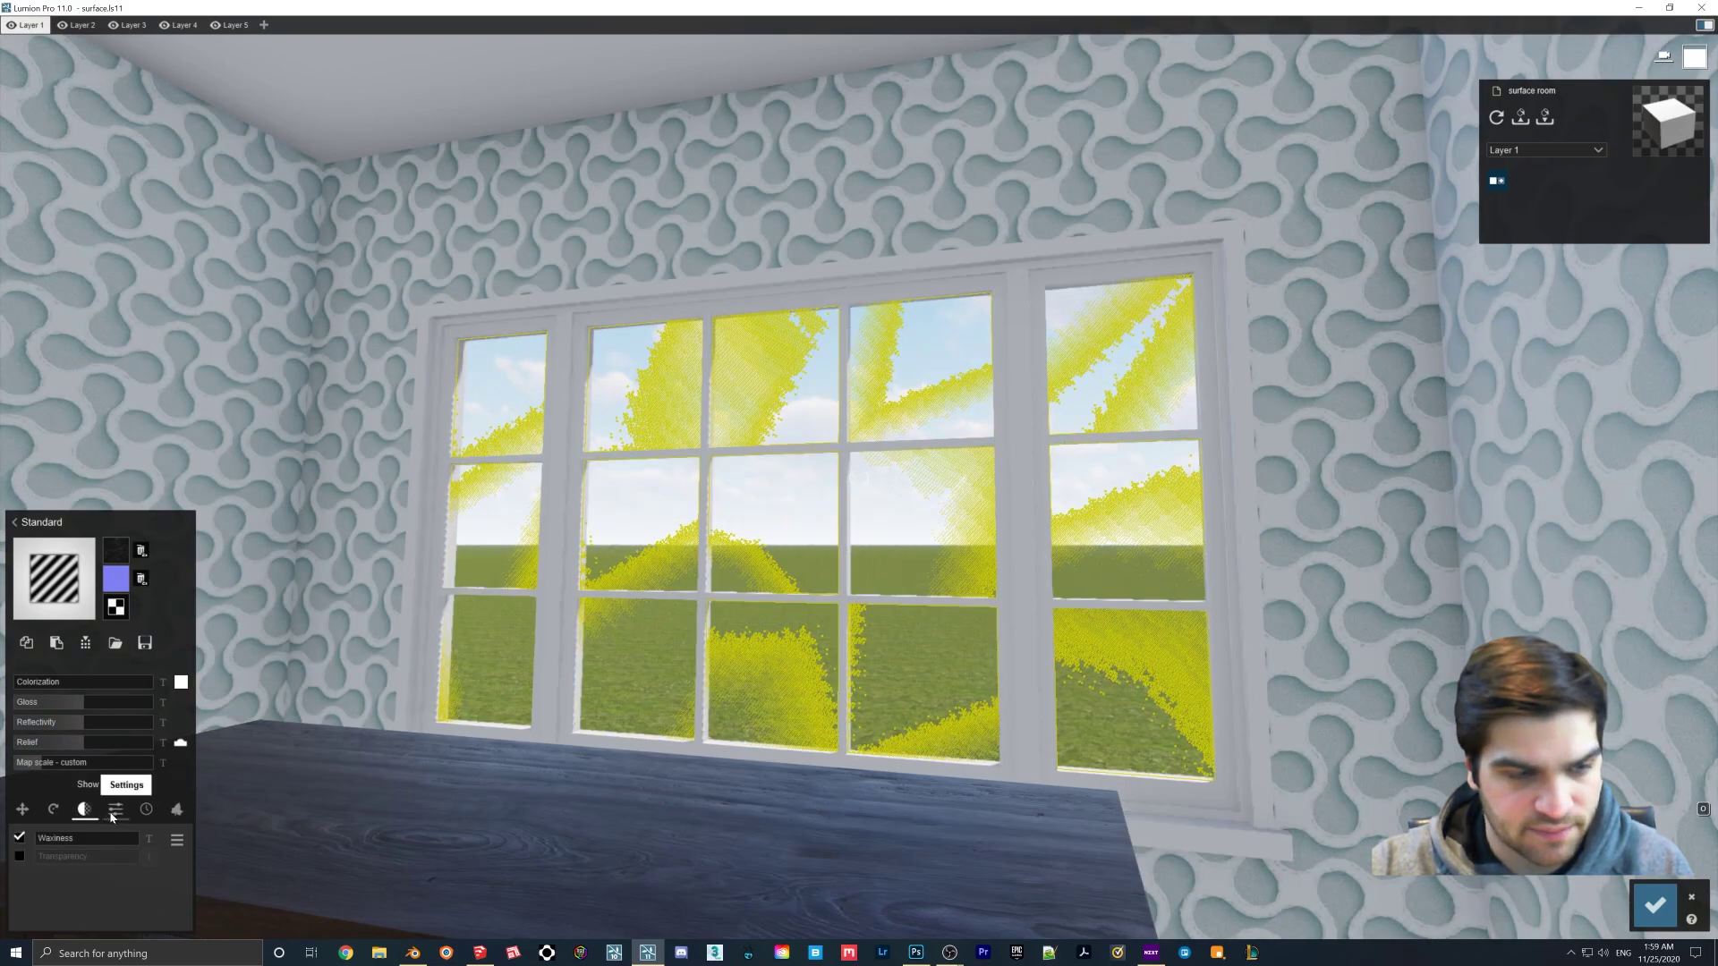
left_click(19, 856)
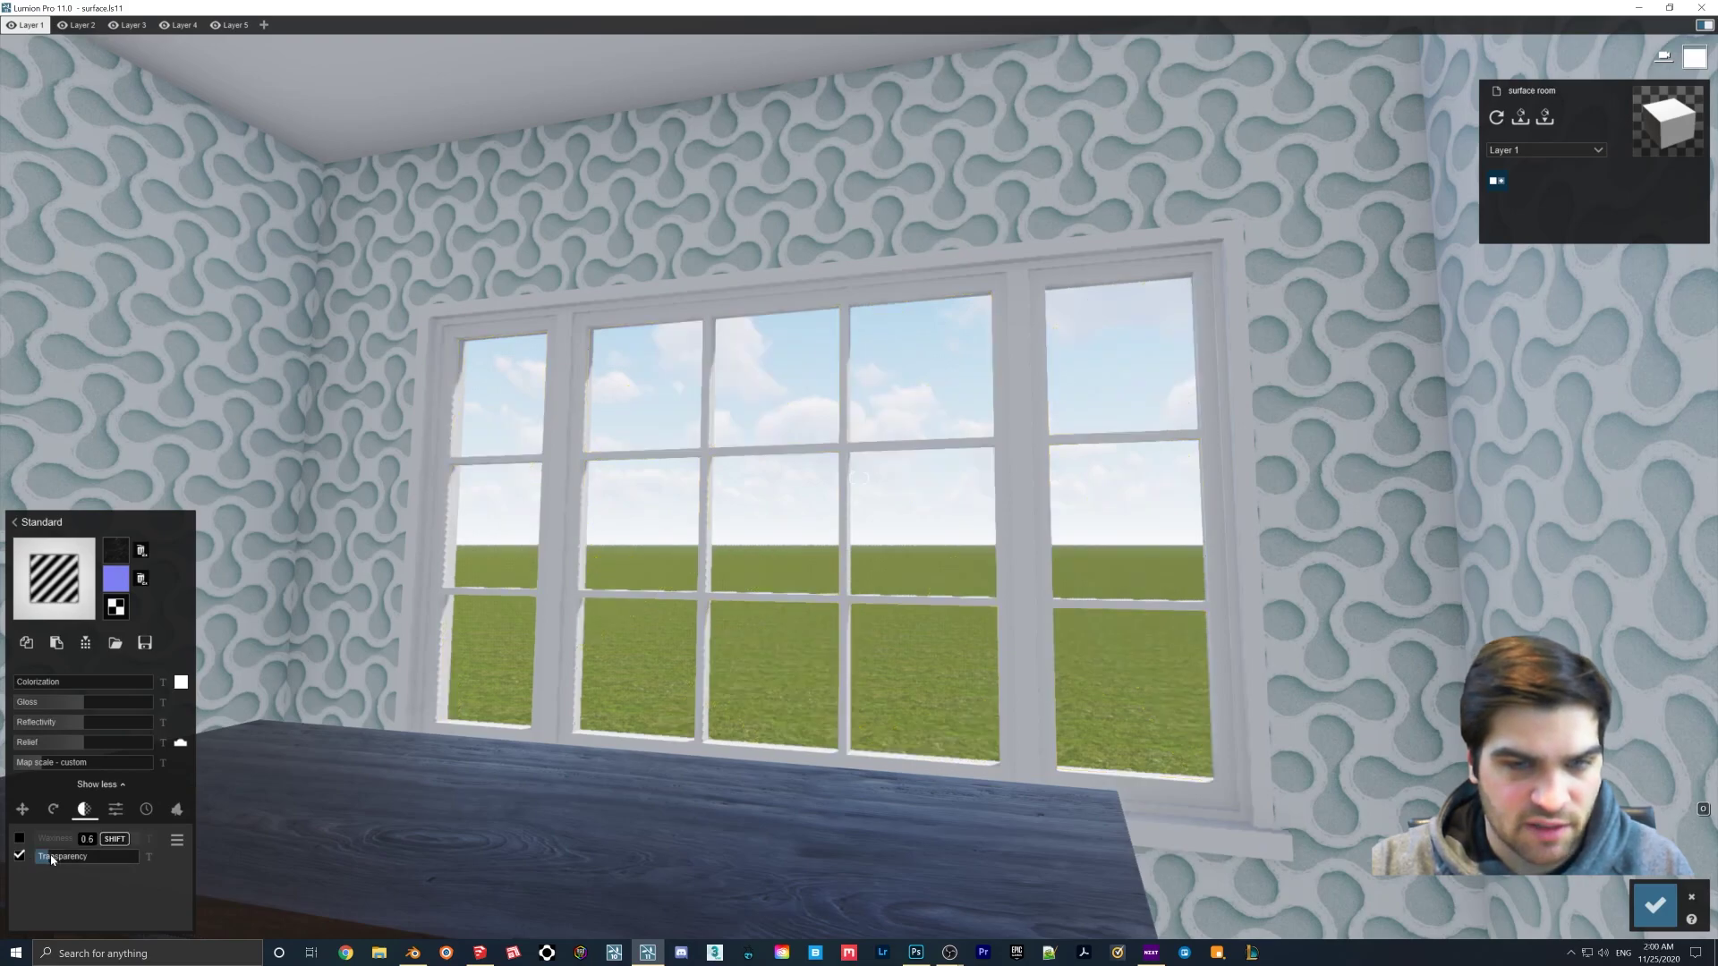
left_click_drag(73, 861, 31, 859)
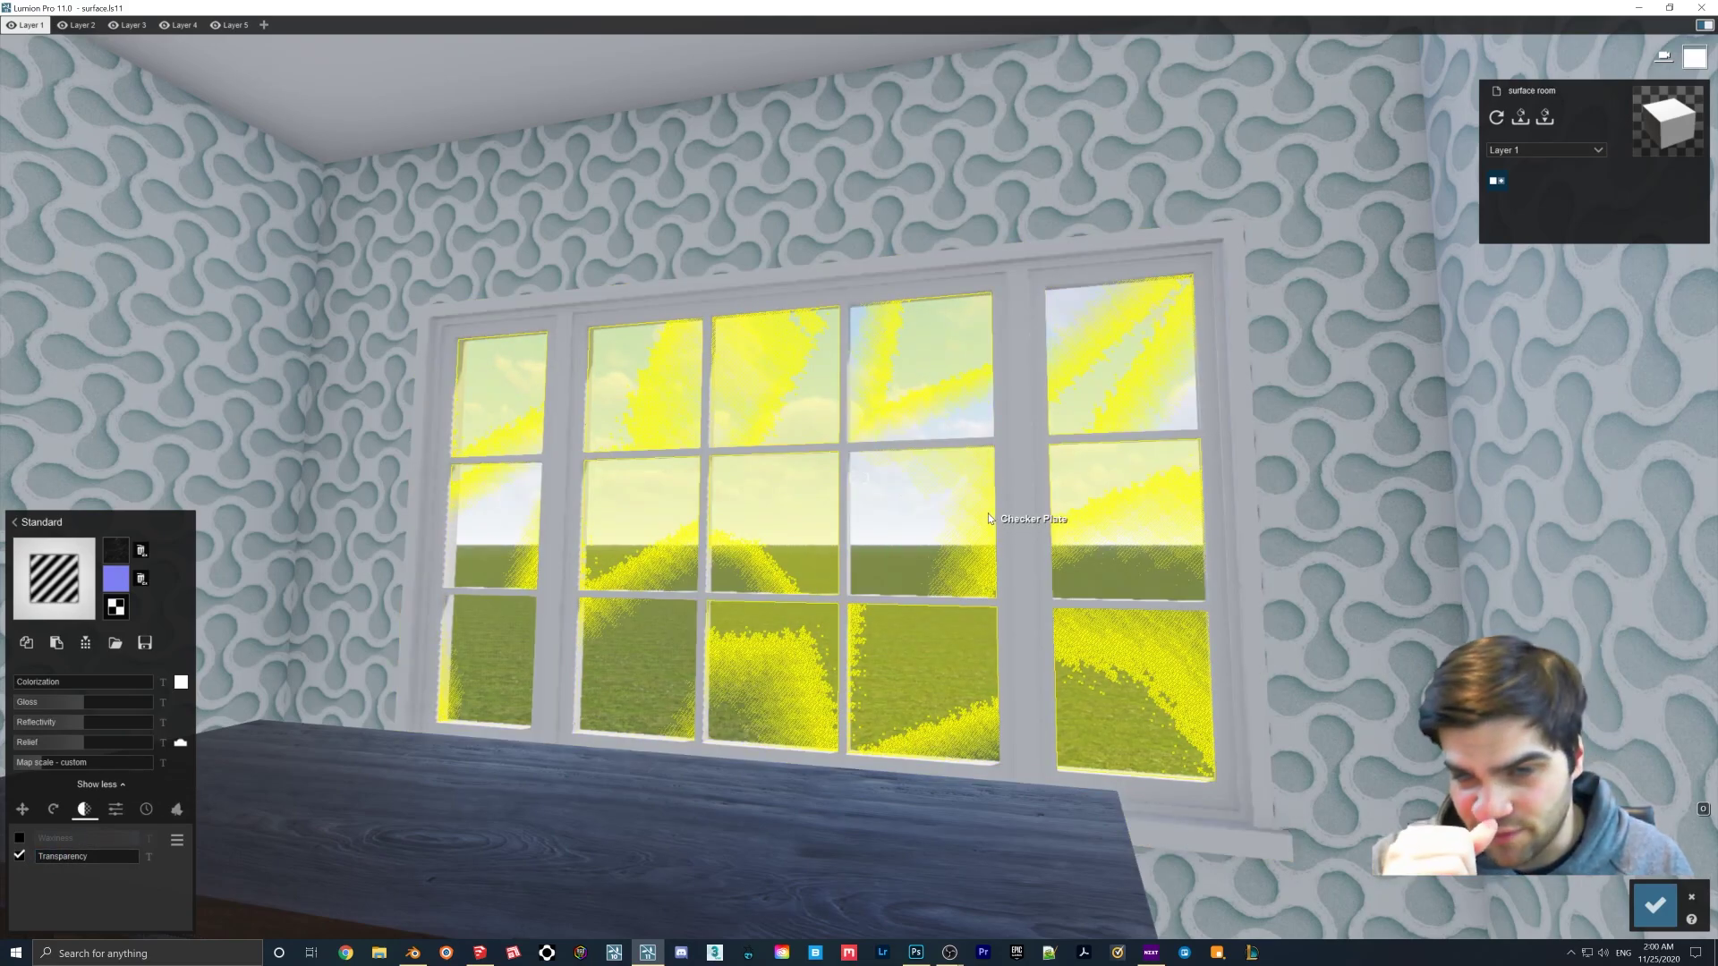
mouse_move(40, 861)
left_mouse_down()
mouse_move(77, 861)
mouse_move(32, 856)
left_mouse_up()
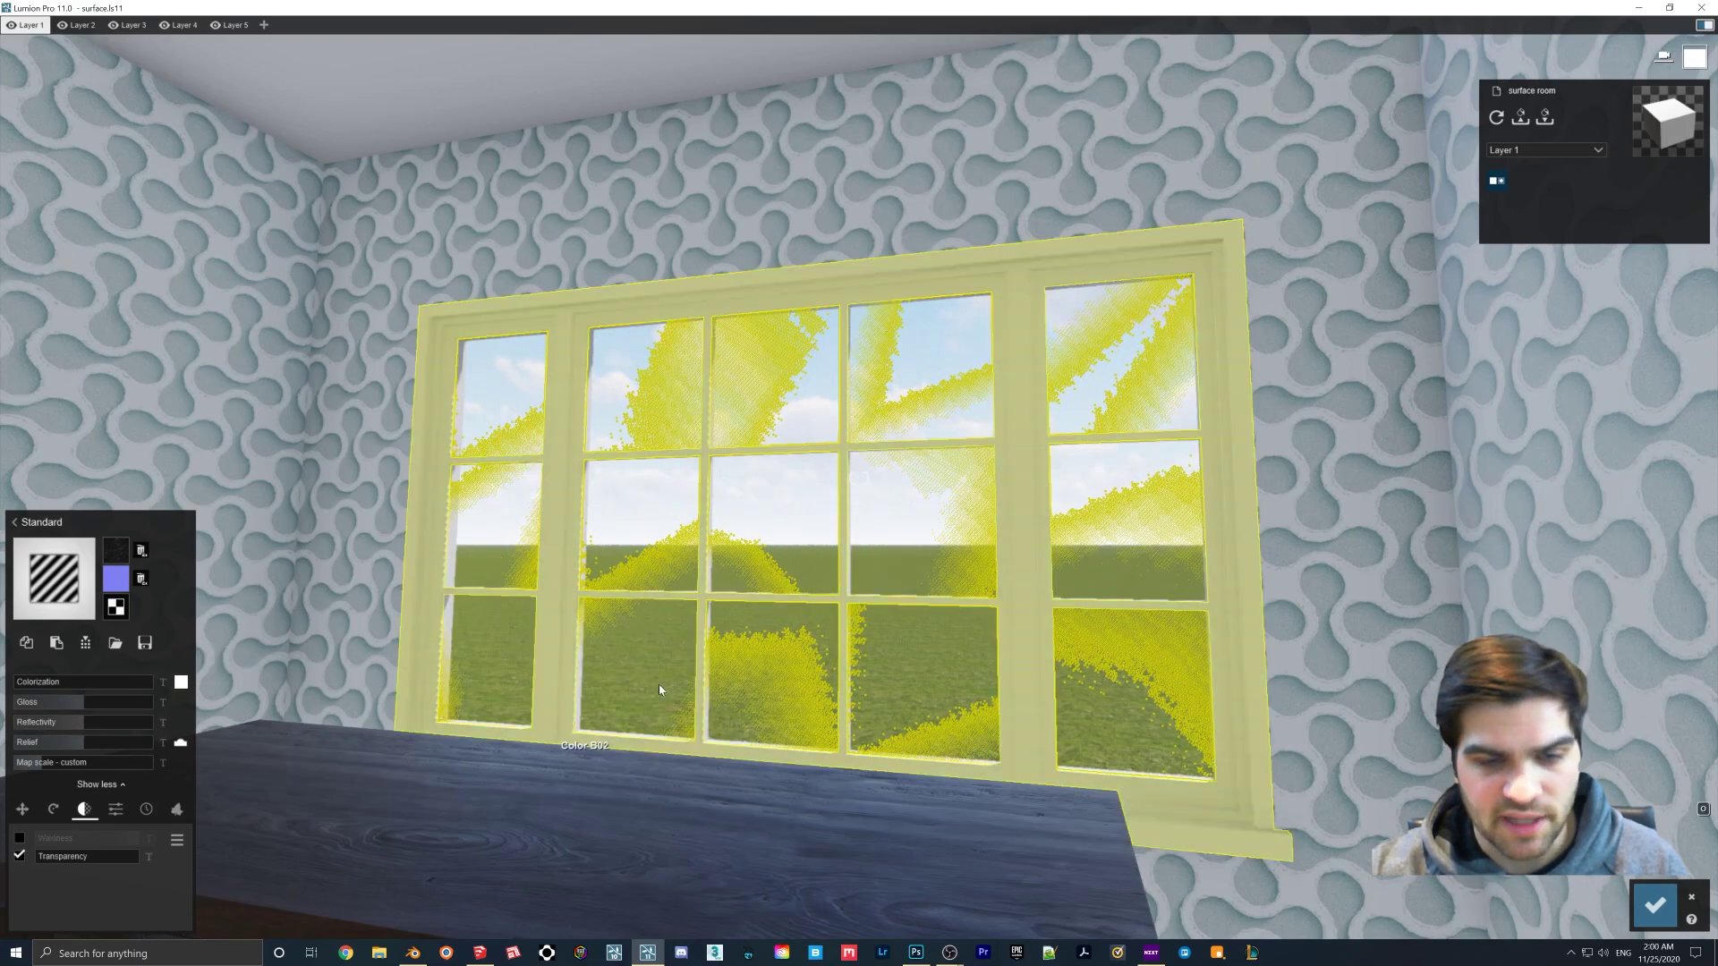
right_click_drag(658, 683, 741, 671)
- Accept the glass material changes and switch to Blender
left_click(1655, 905)
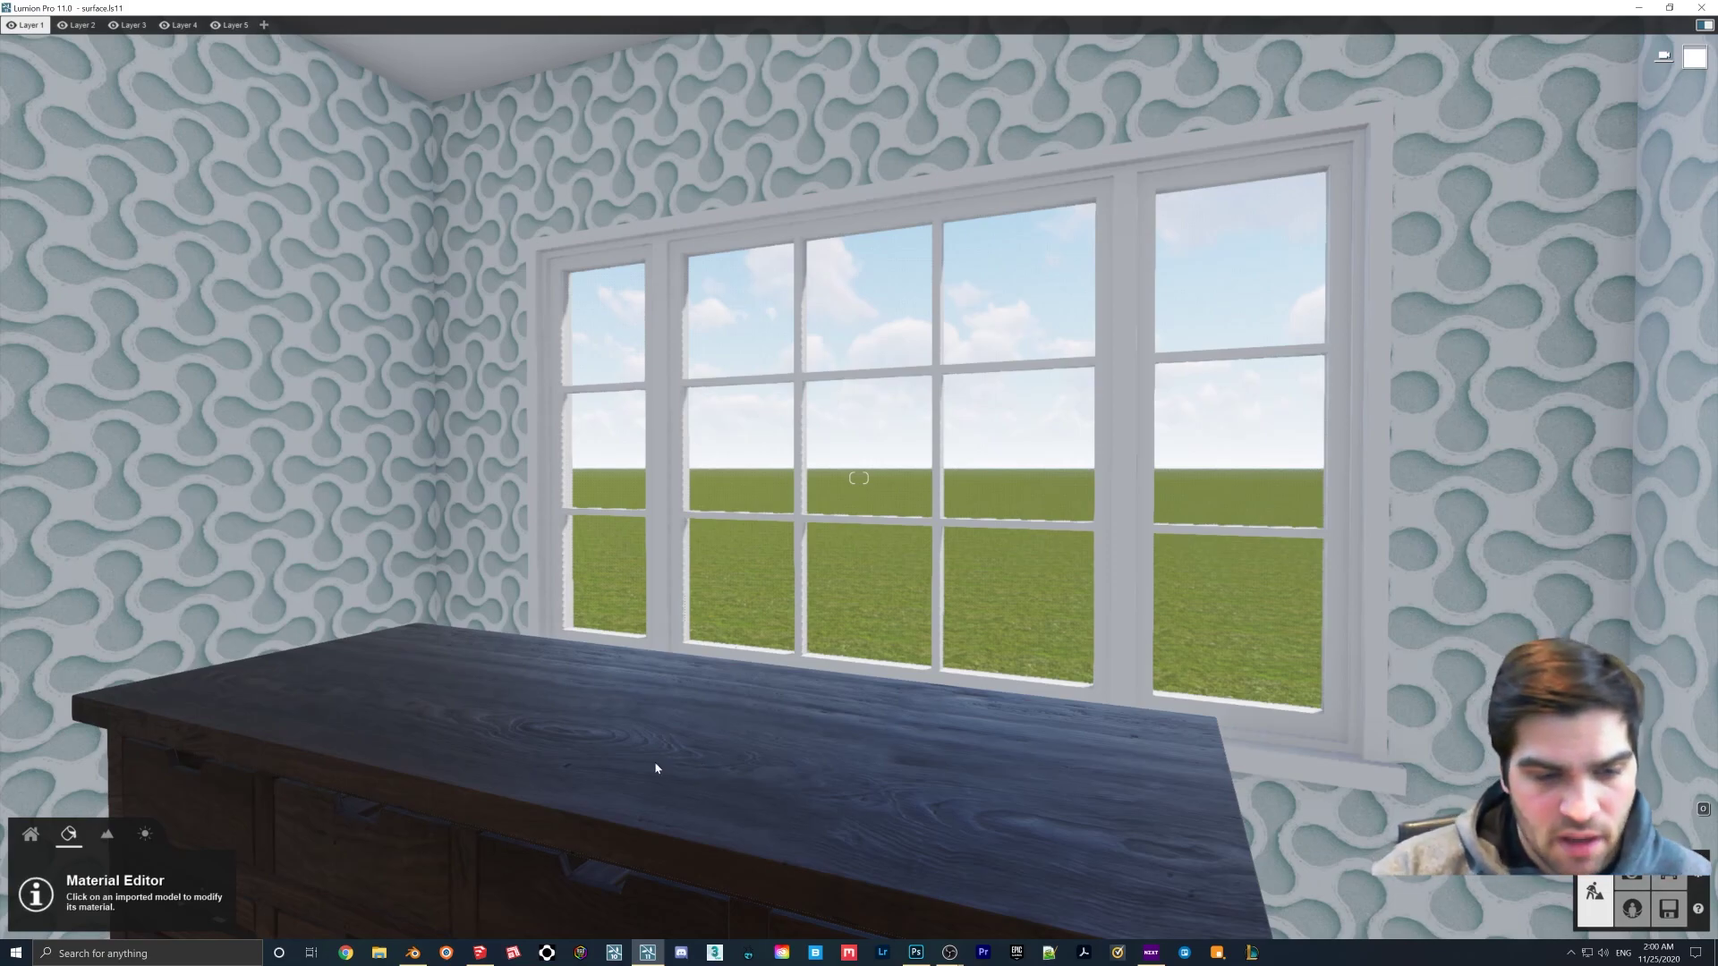
left_click(412, 953)
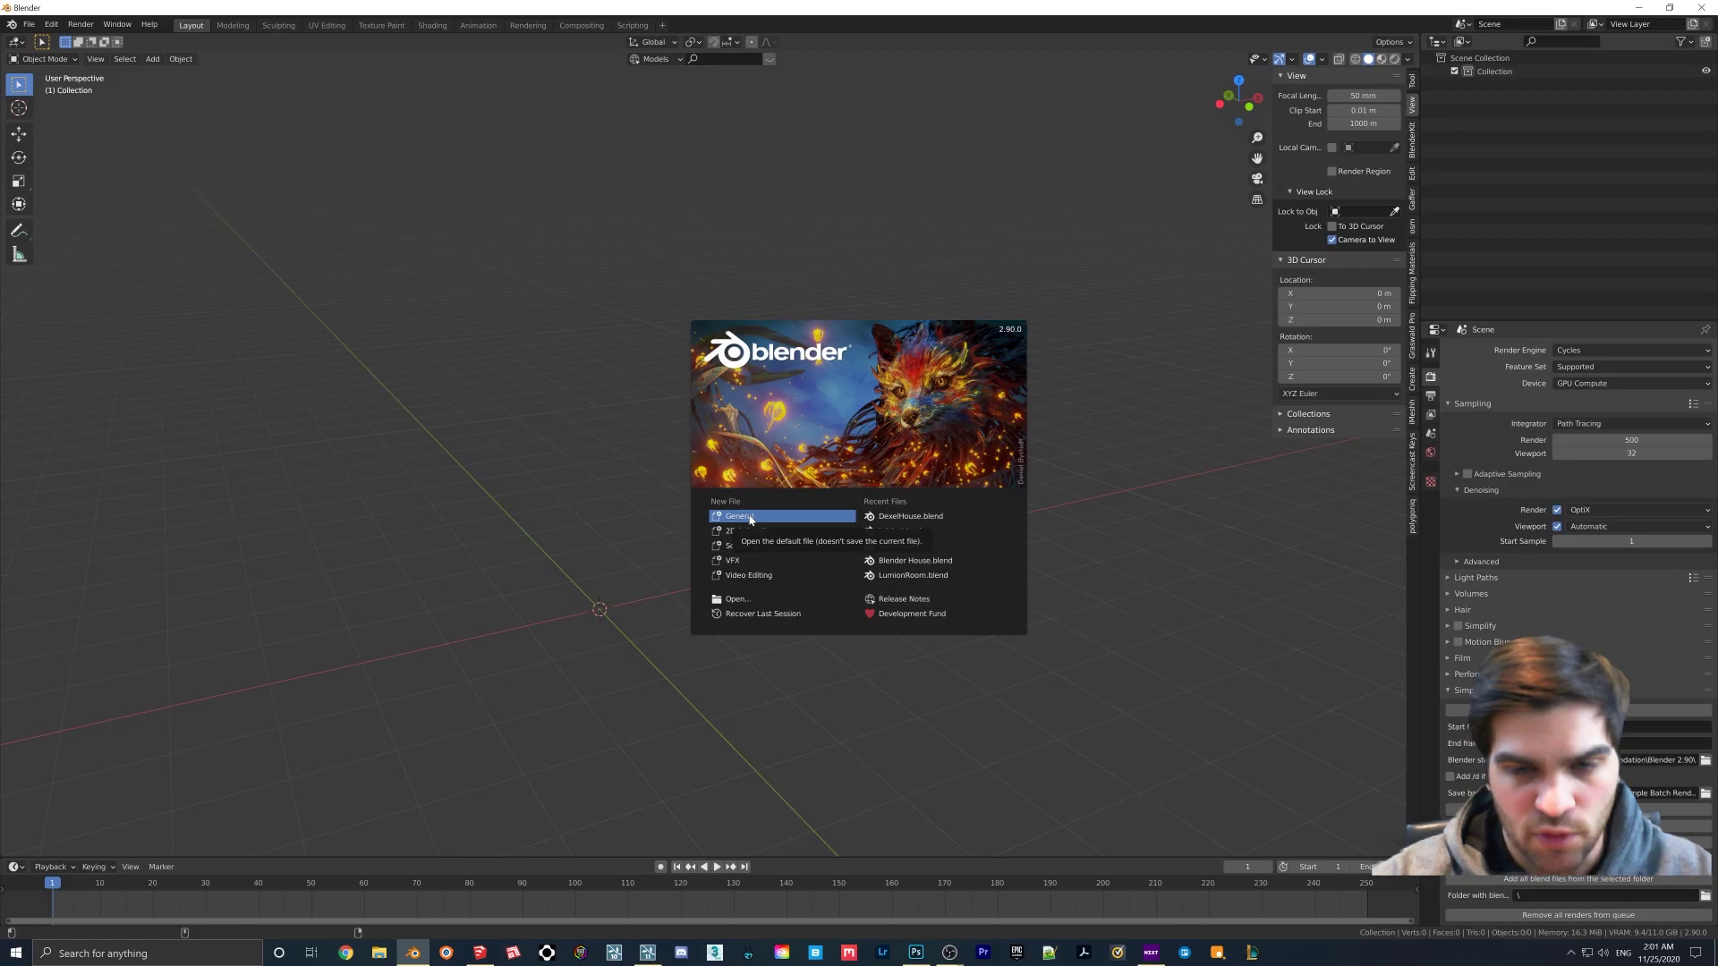
- Start a new General scene and expand the iMeshh Asset Manager panel
left_click(750, 519)
middle_click_drag(847, 492, 680, 662)
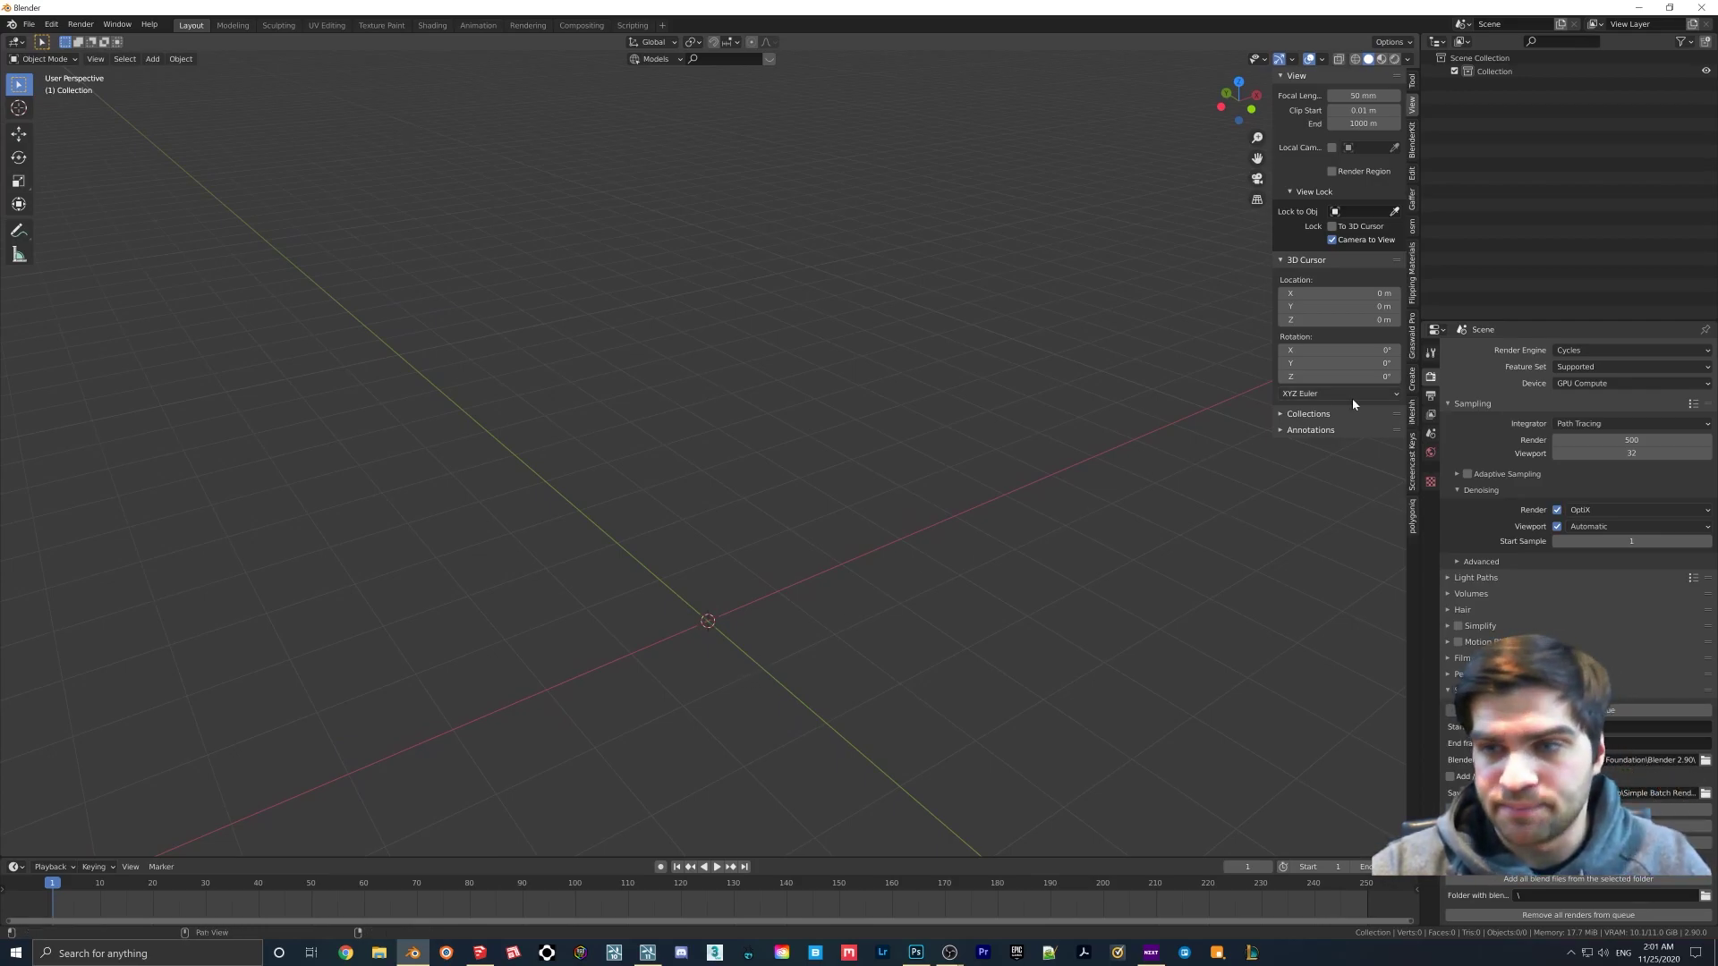
left_click(1412, 413)
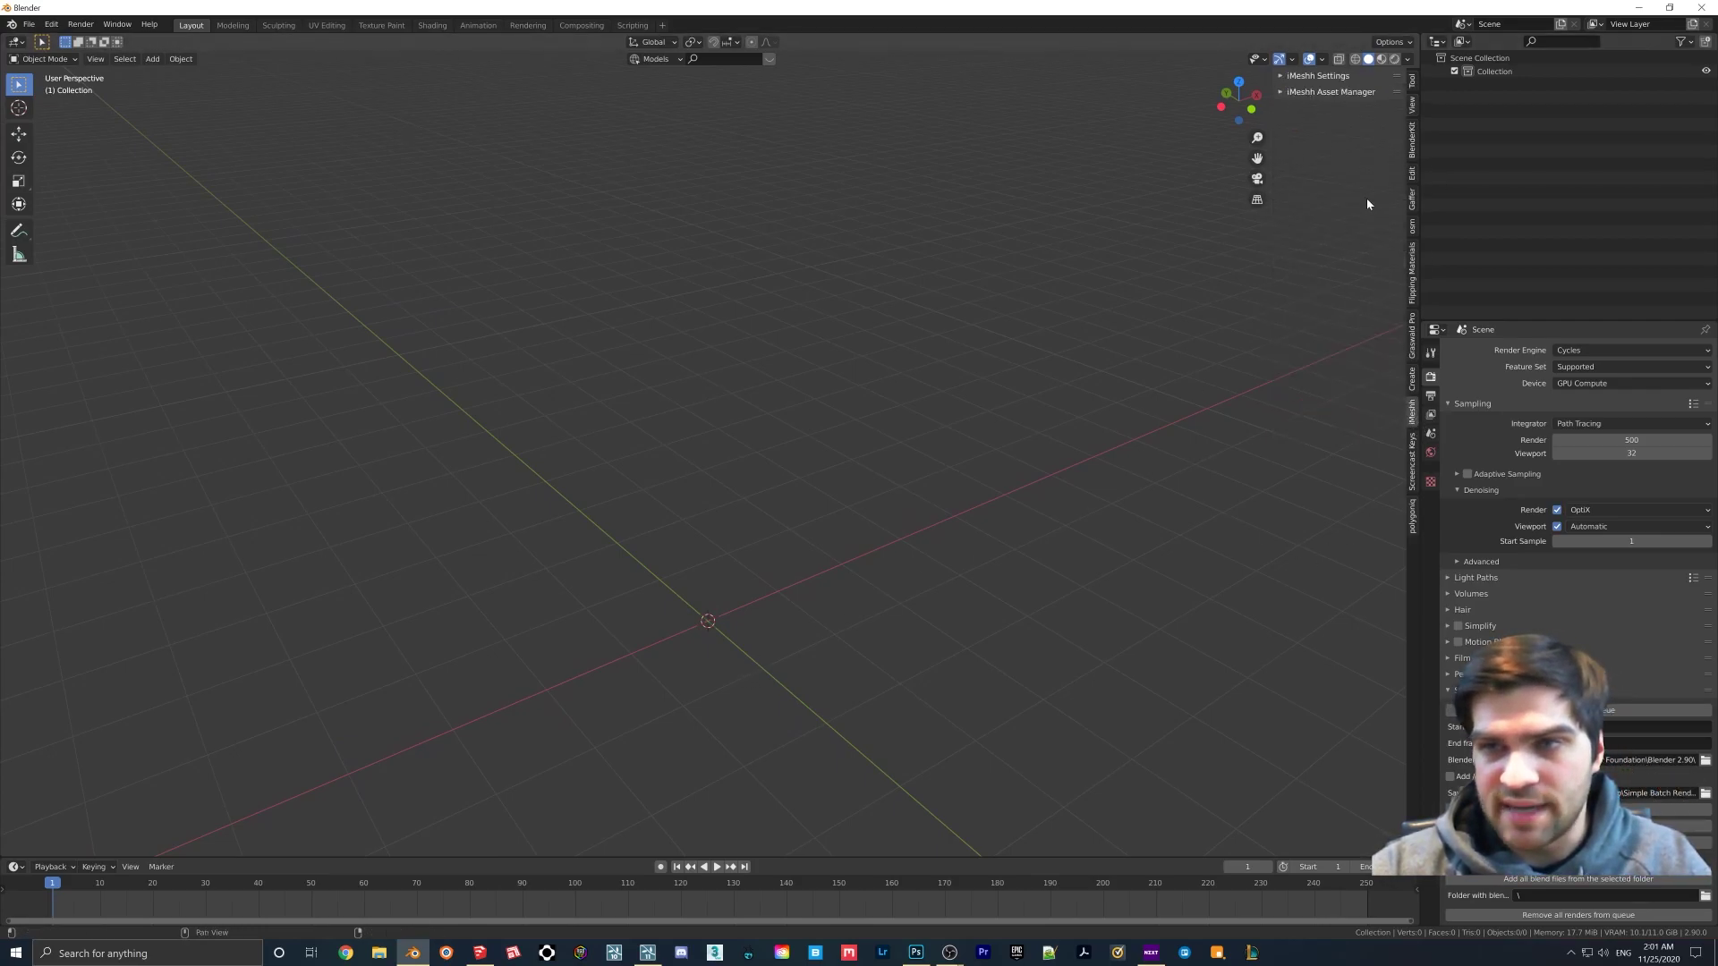
left_click(1330, 91)
- Filter the asset library to Living Room > Vases and pick the red vase set
left_click(1338, 129)
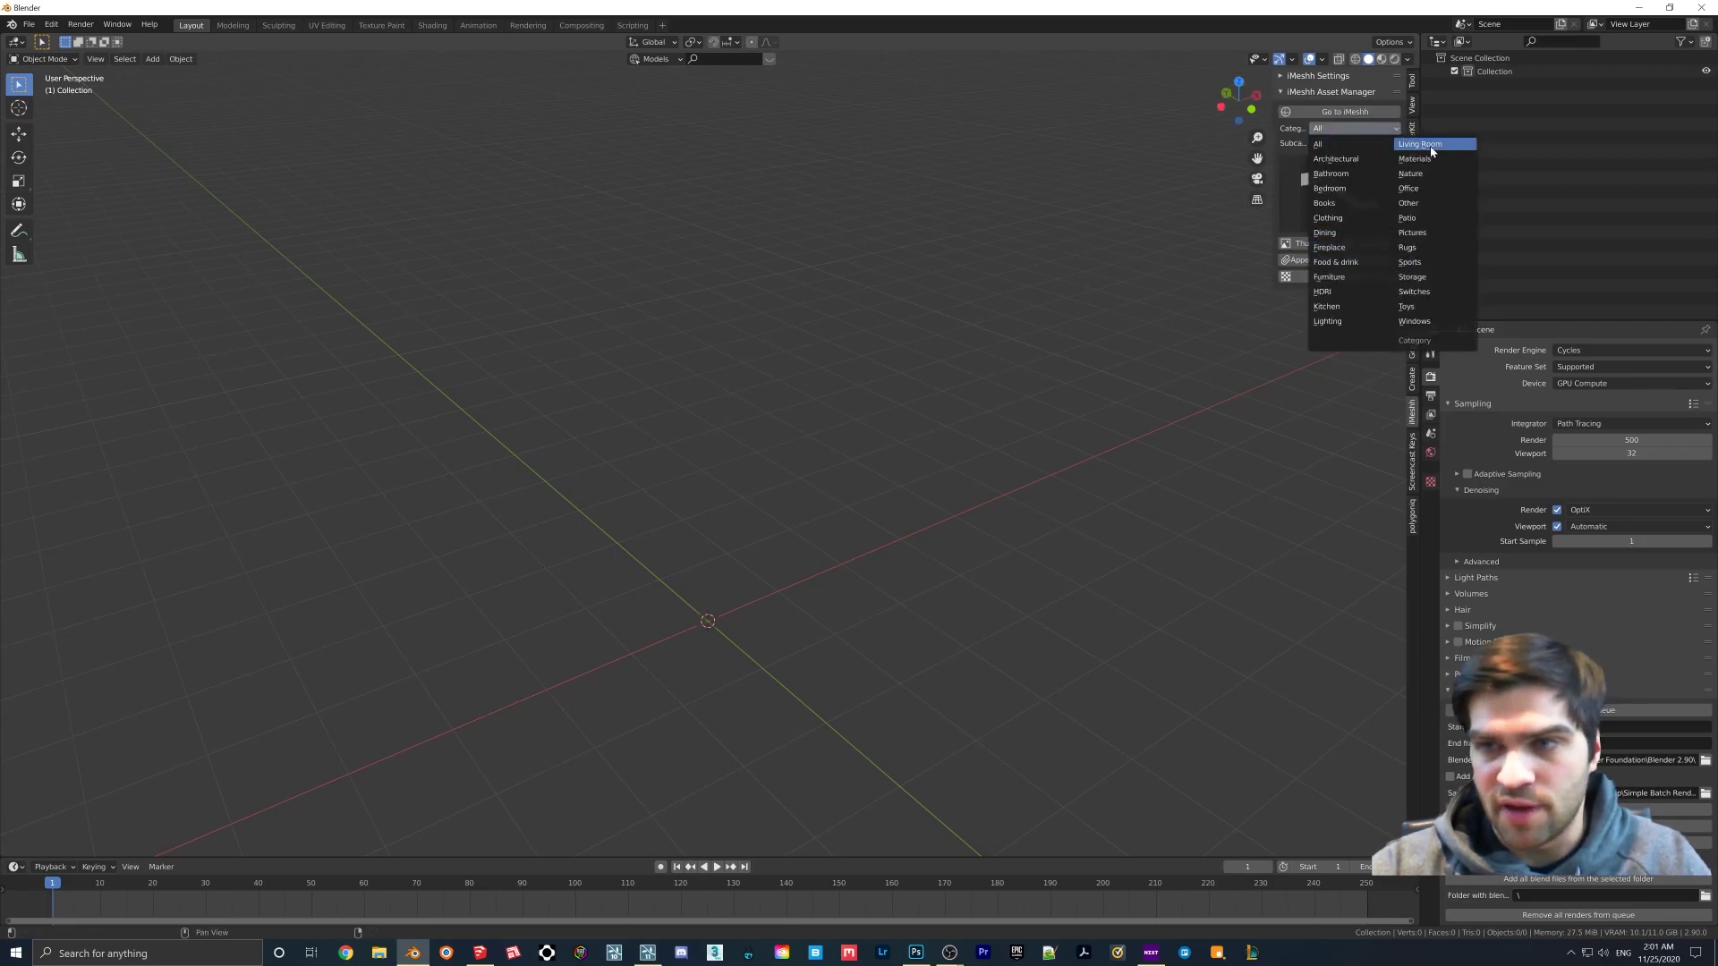
left_click(1430, 145)
left_click(1353, 143)
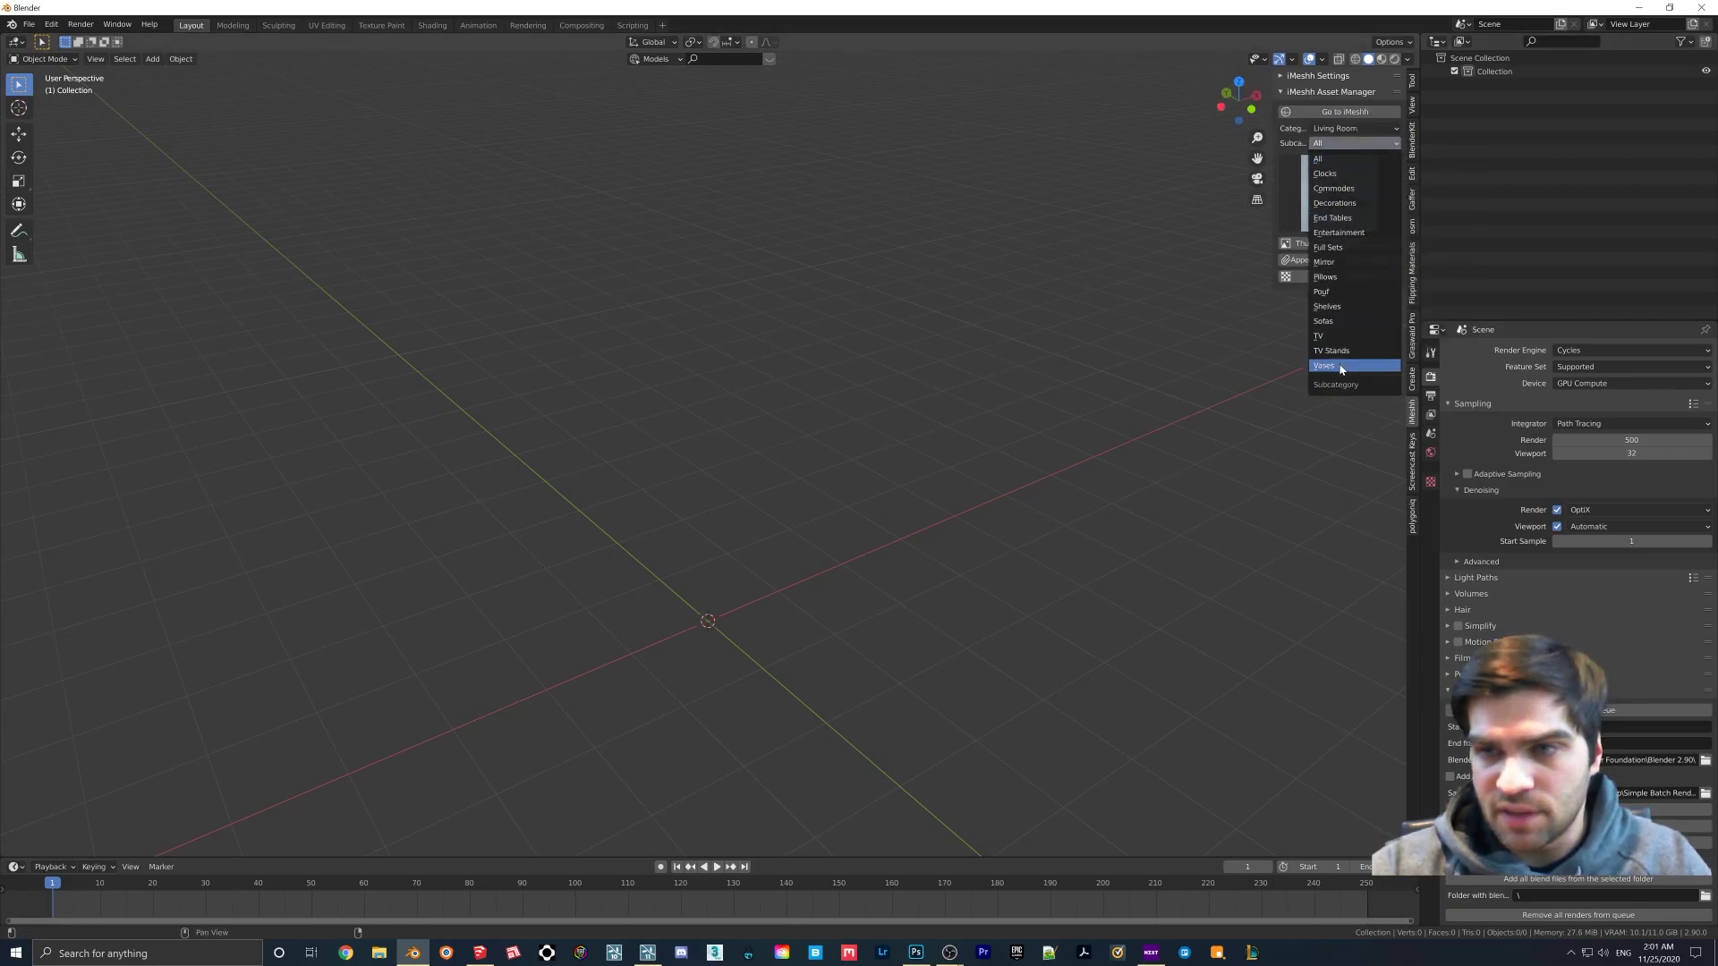
left_click(1341, 366)
left_click(1342, 186)
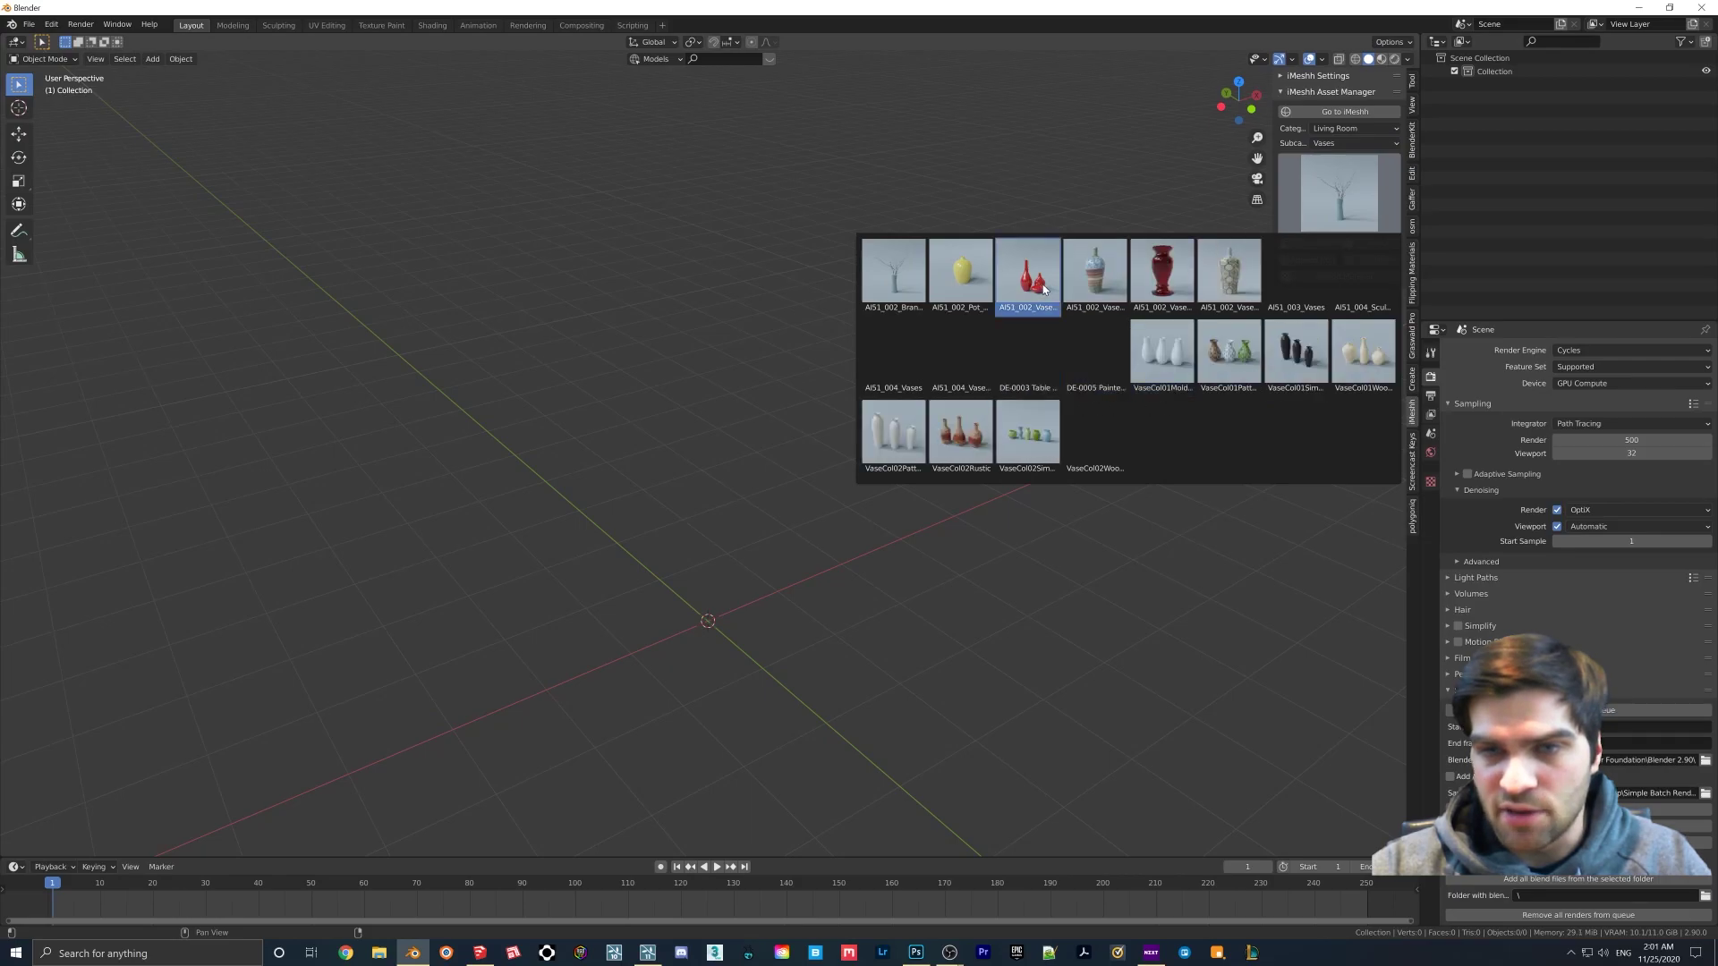
left_click(1029, 277)
- Append the red vase trio and view it in Rendered shading
left_click(1306, 260)
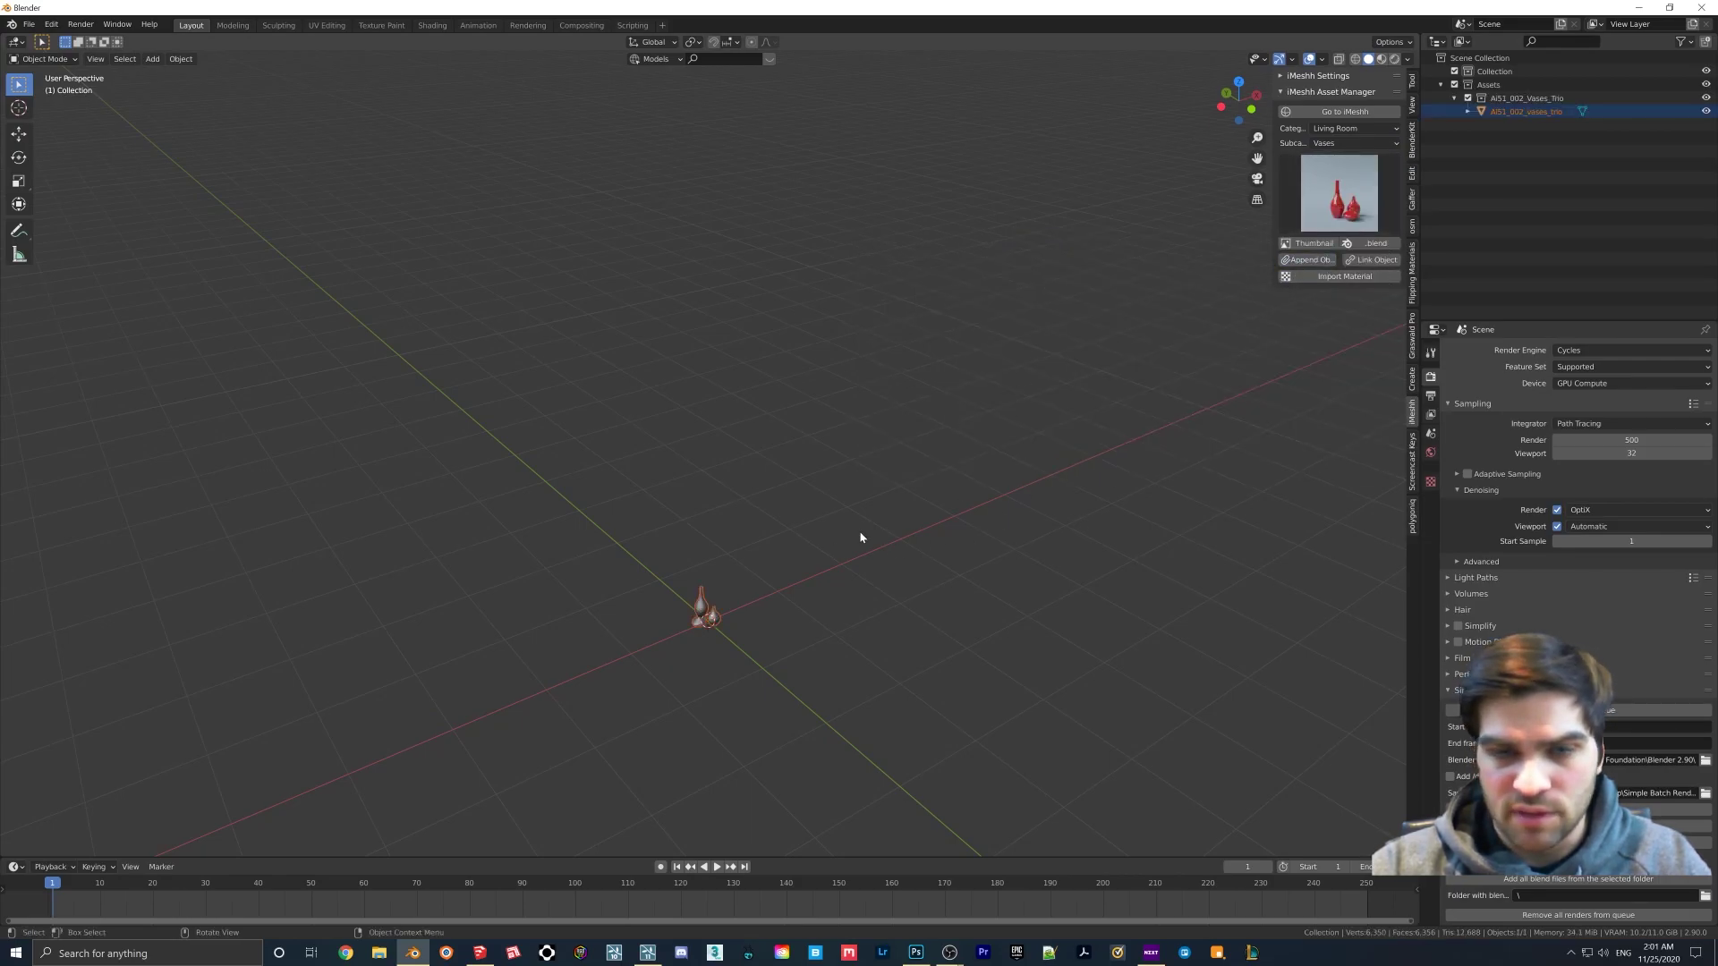
scroll(707, 609, "up", 5)
scroll(679, 577, "up", 1)
key("z")
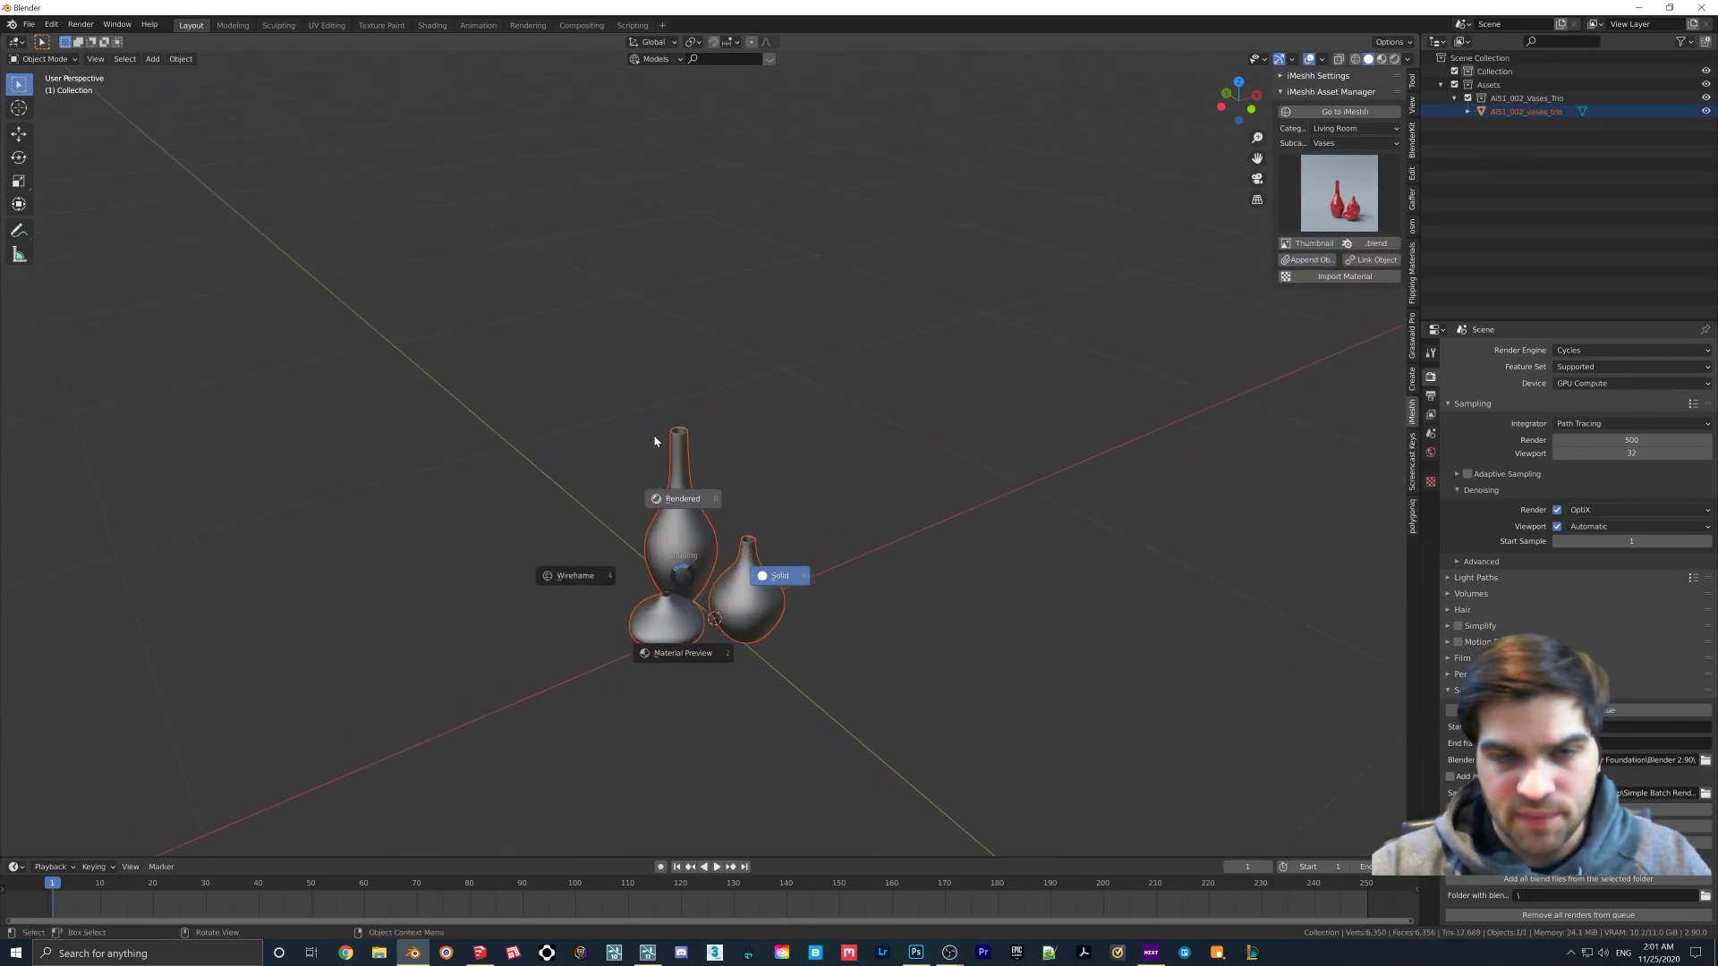
left_click(710, 515)
middle_click_drag(700, 479, 703, 460)
- Switch the viewport to Material Preview shading and orbit around the vases
key("z")
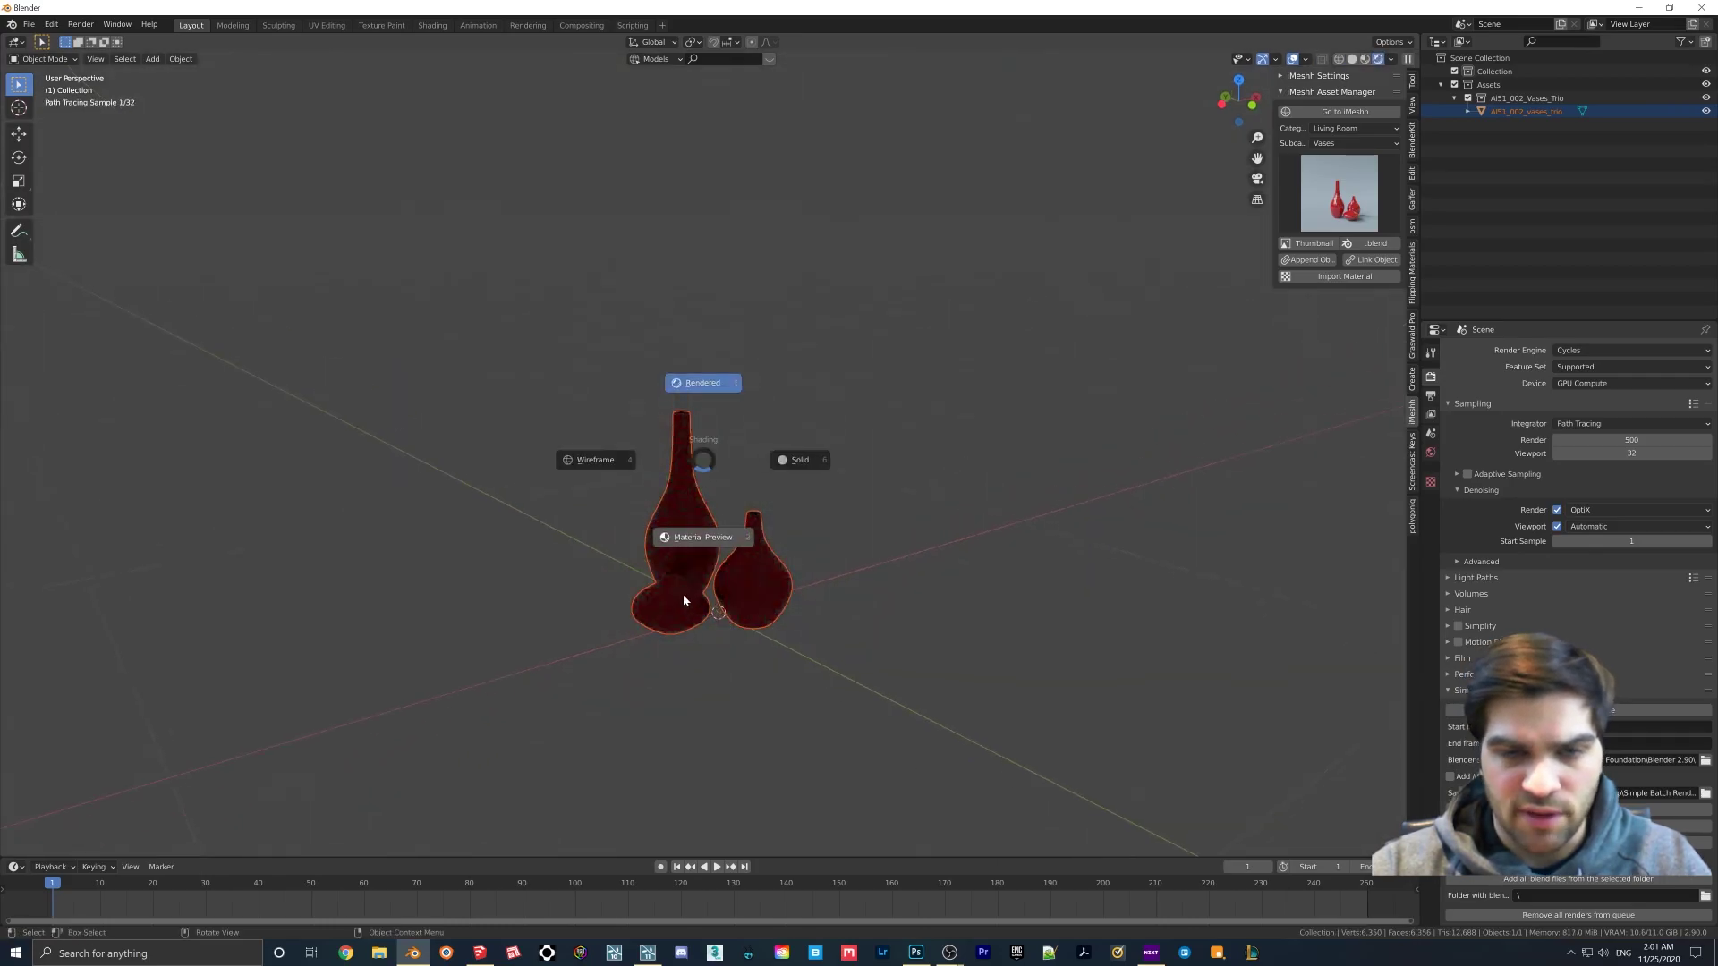
left_click(684, 601)
scroll(696, 555, "up", 4)
middle_click_drag(705, 591, 763, 680)
middle_click_drag(583, 614, 678, 553)
scroll(746, 530, "down", 1)
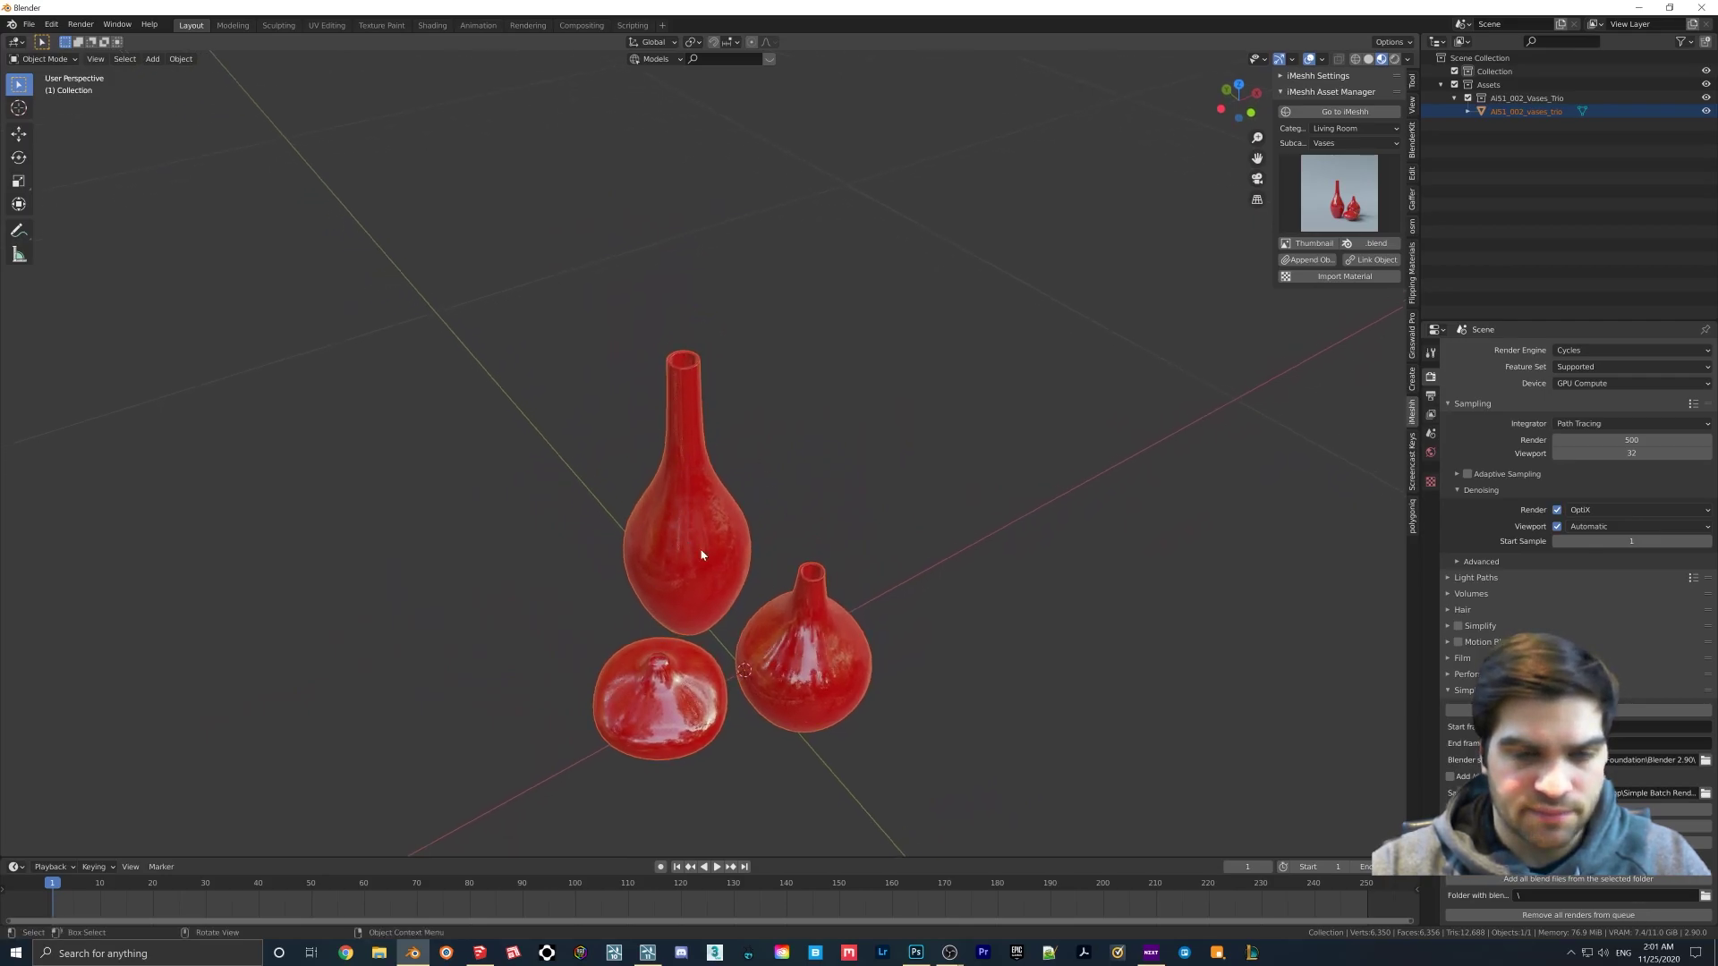
middle_click_drag(730, 631, 779, 673)
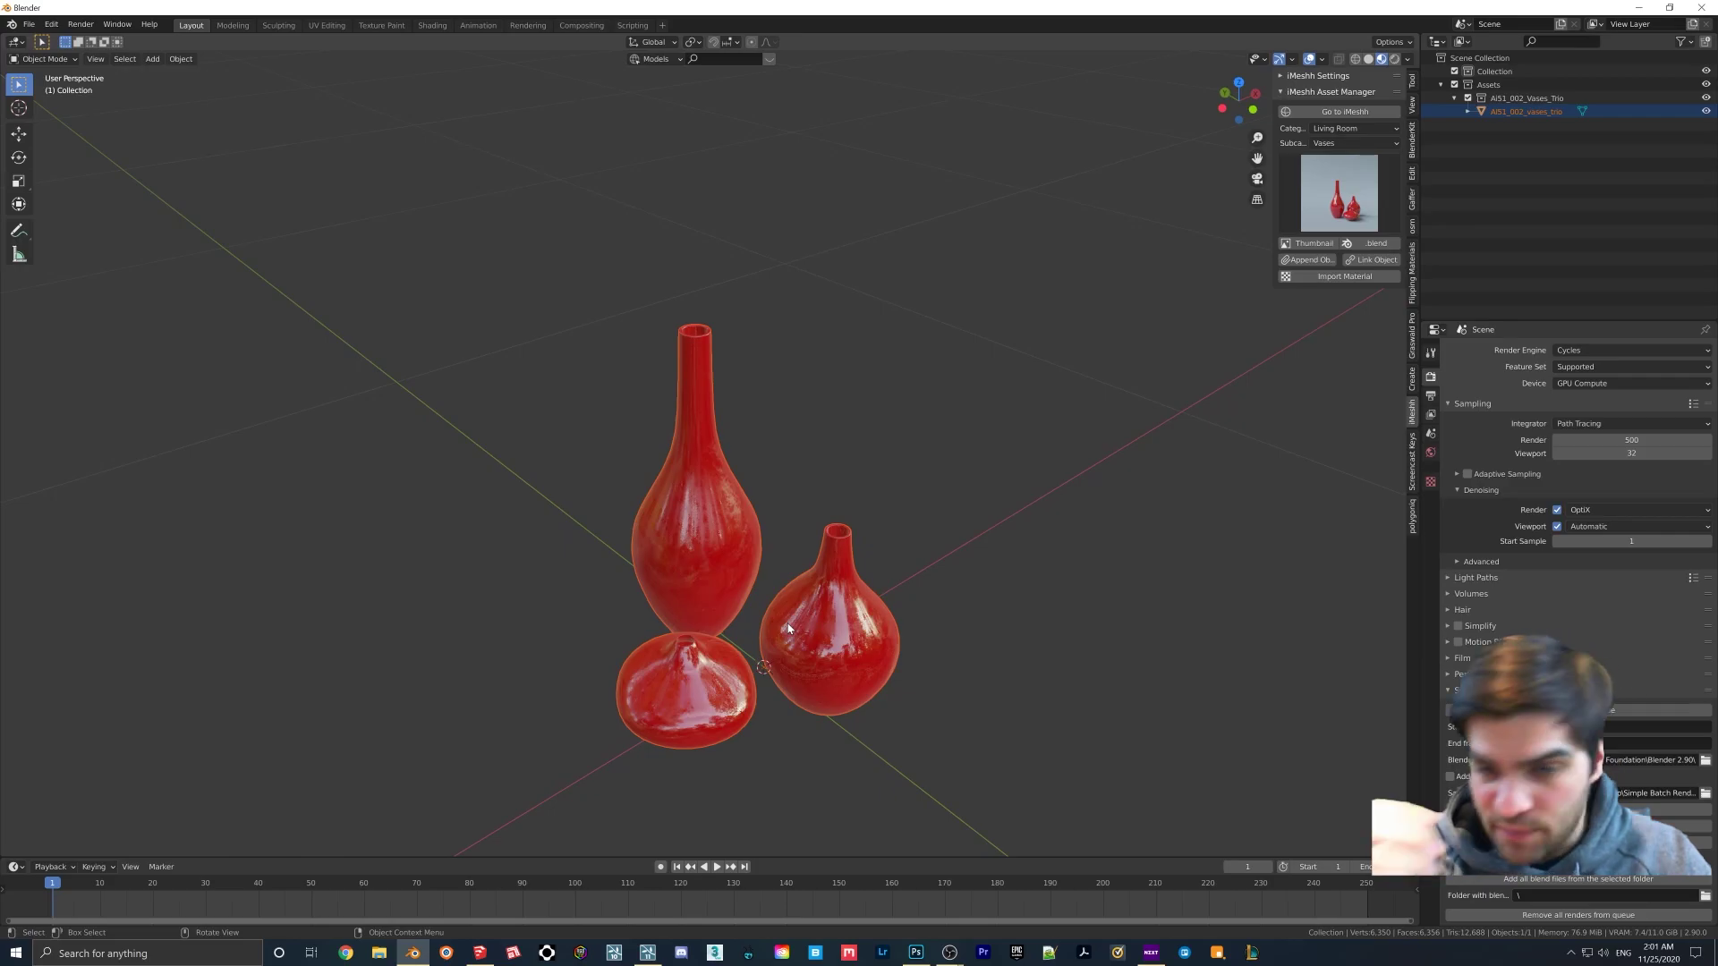
- In Edit Mode with face select, select the entire tall vase mesh
left_click(788, 629)
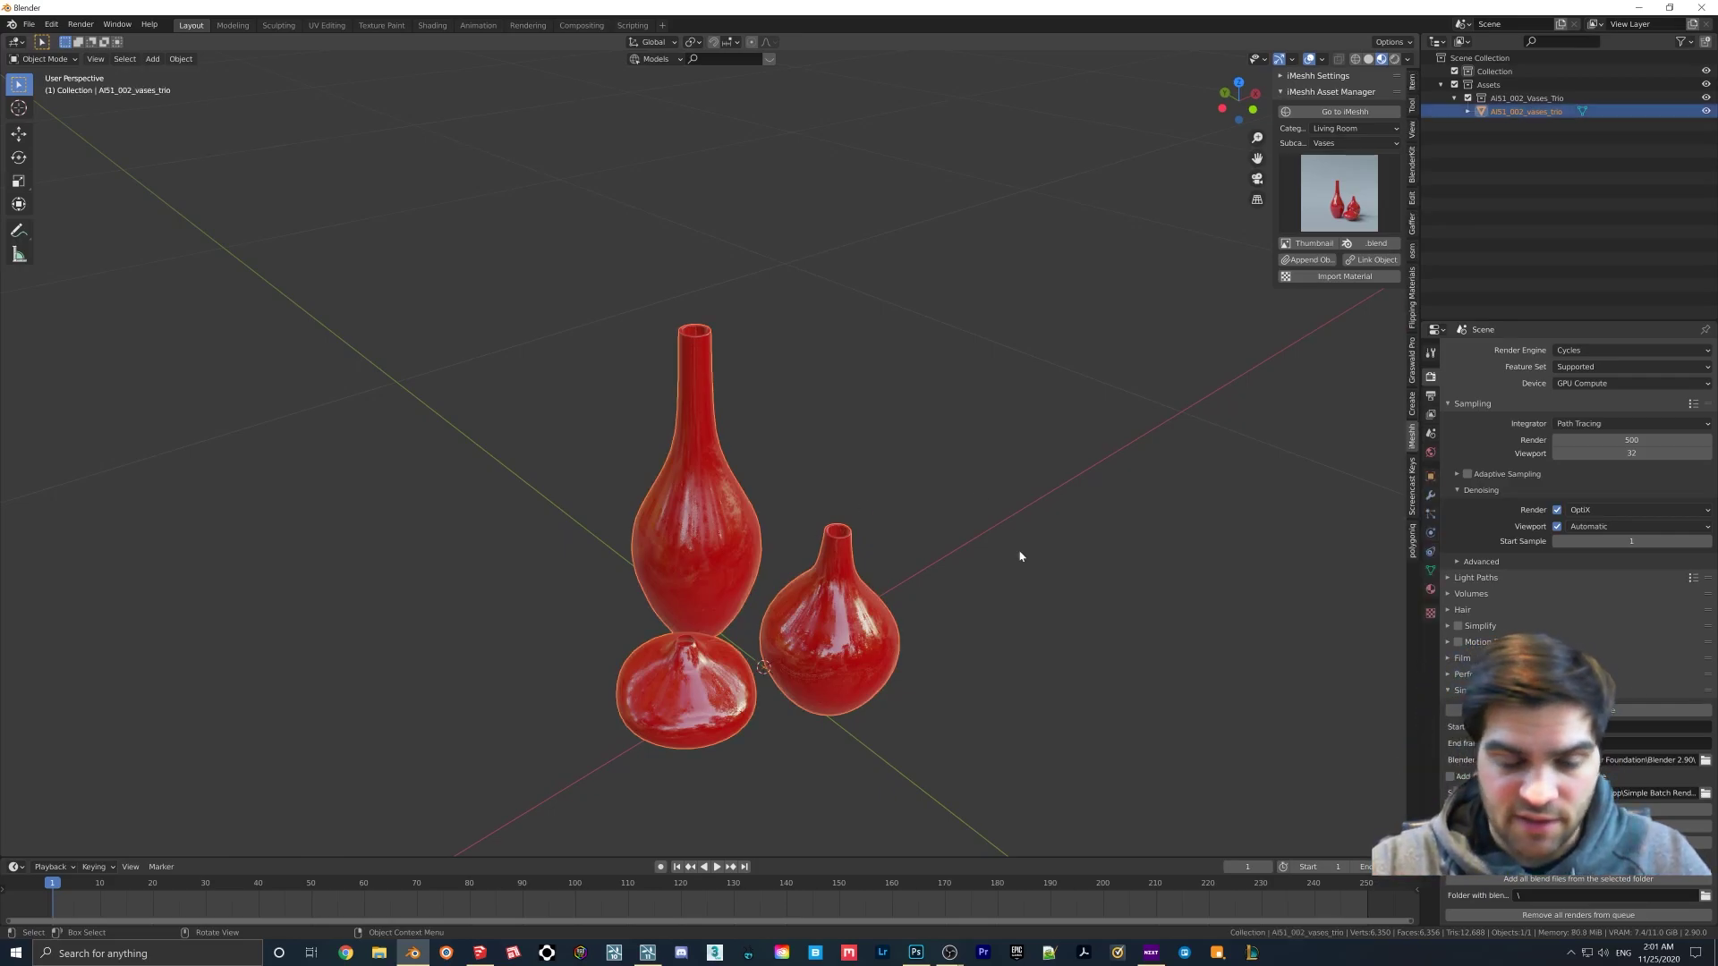
key("Tab")
middle_click_drag(818, 612, 760, 547)
key("3")
left_click(687, 508)
middle_click_drag(655, 458, 700, 519)
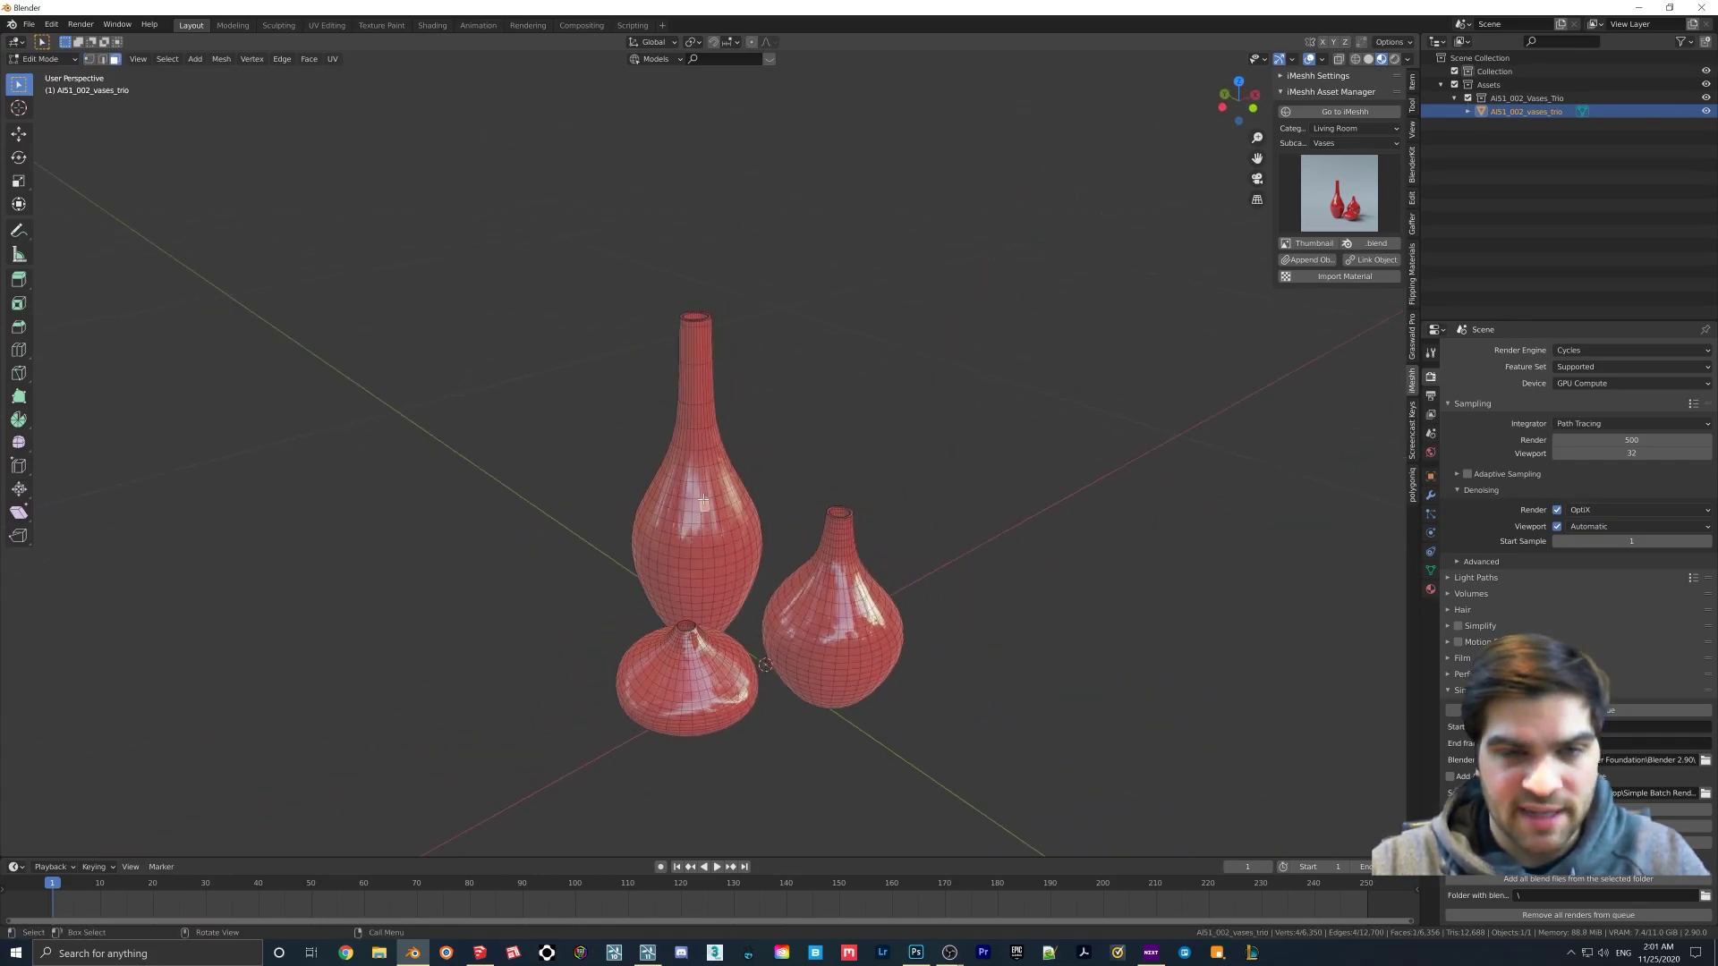
key("ctrl+l")
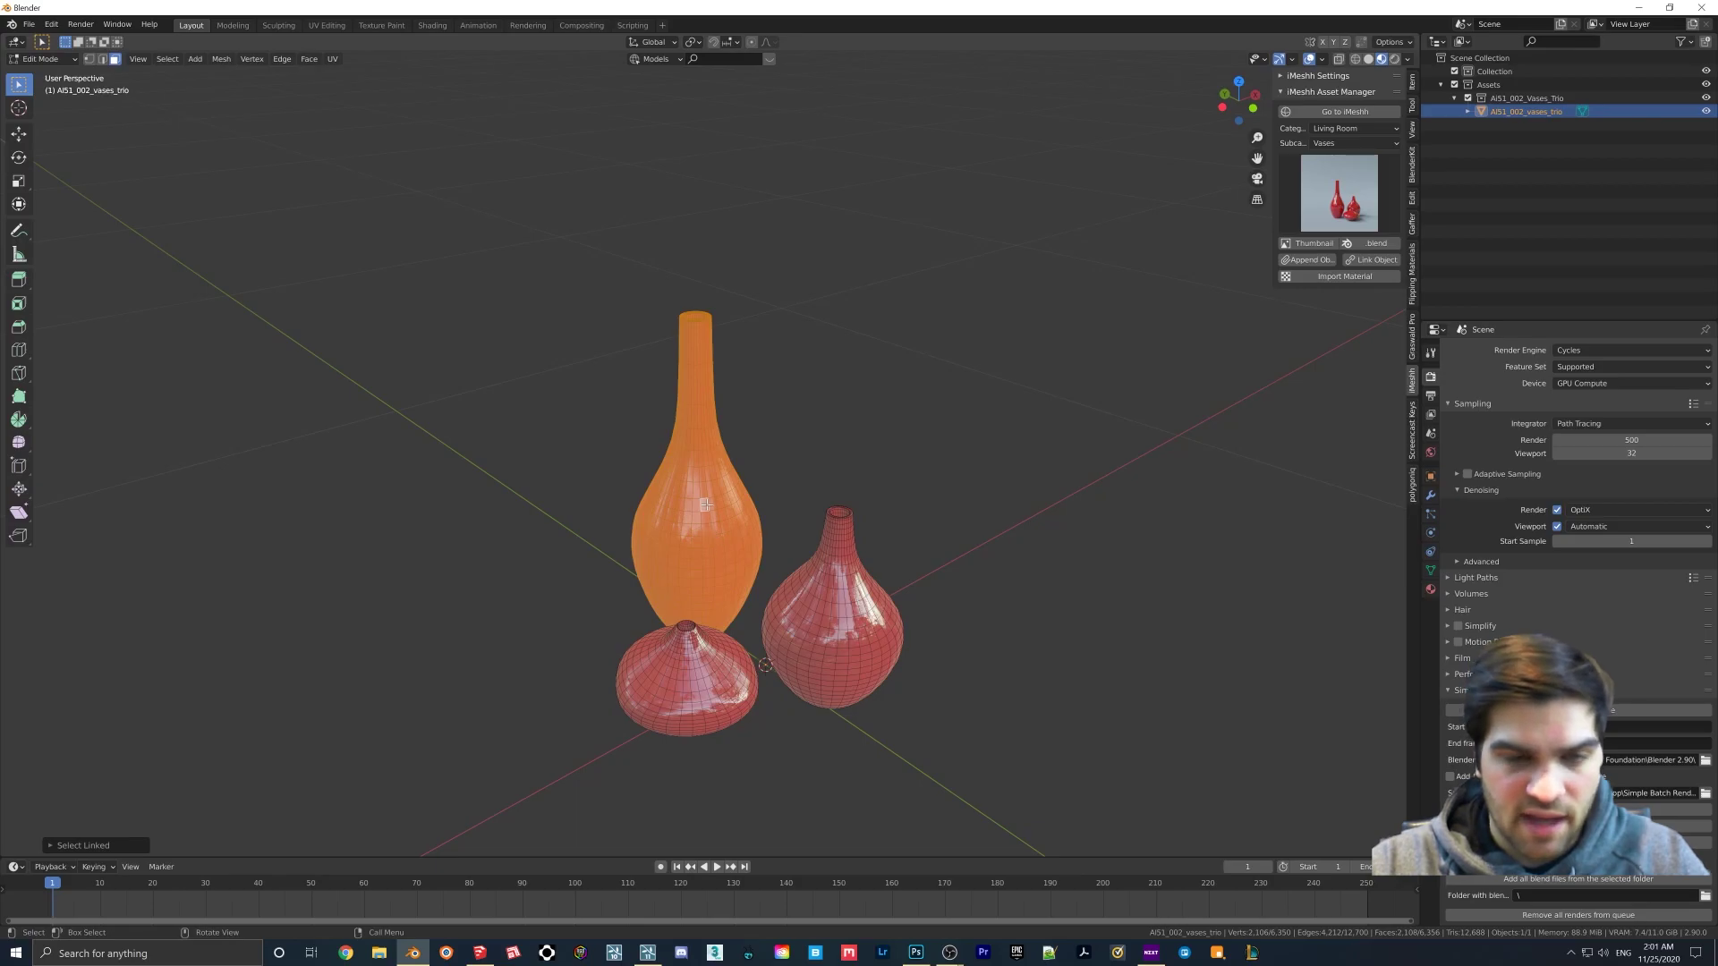
middle_click_drag(751, 487, 726, 499)
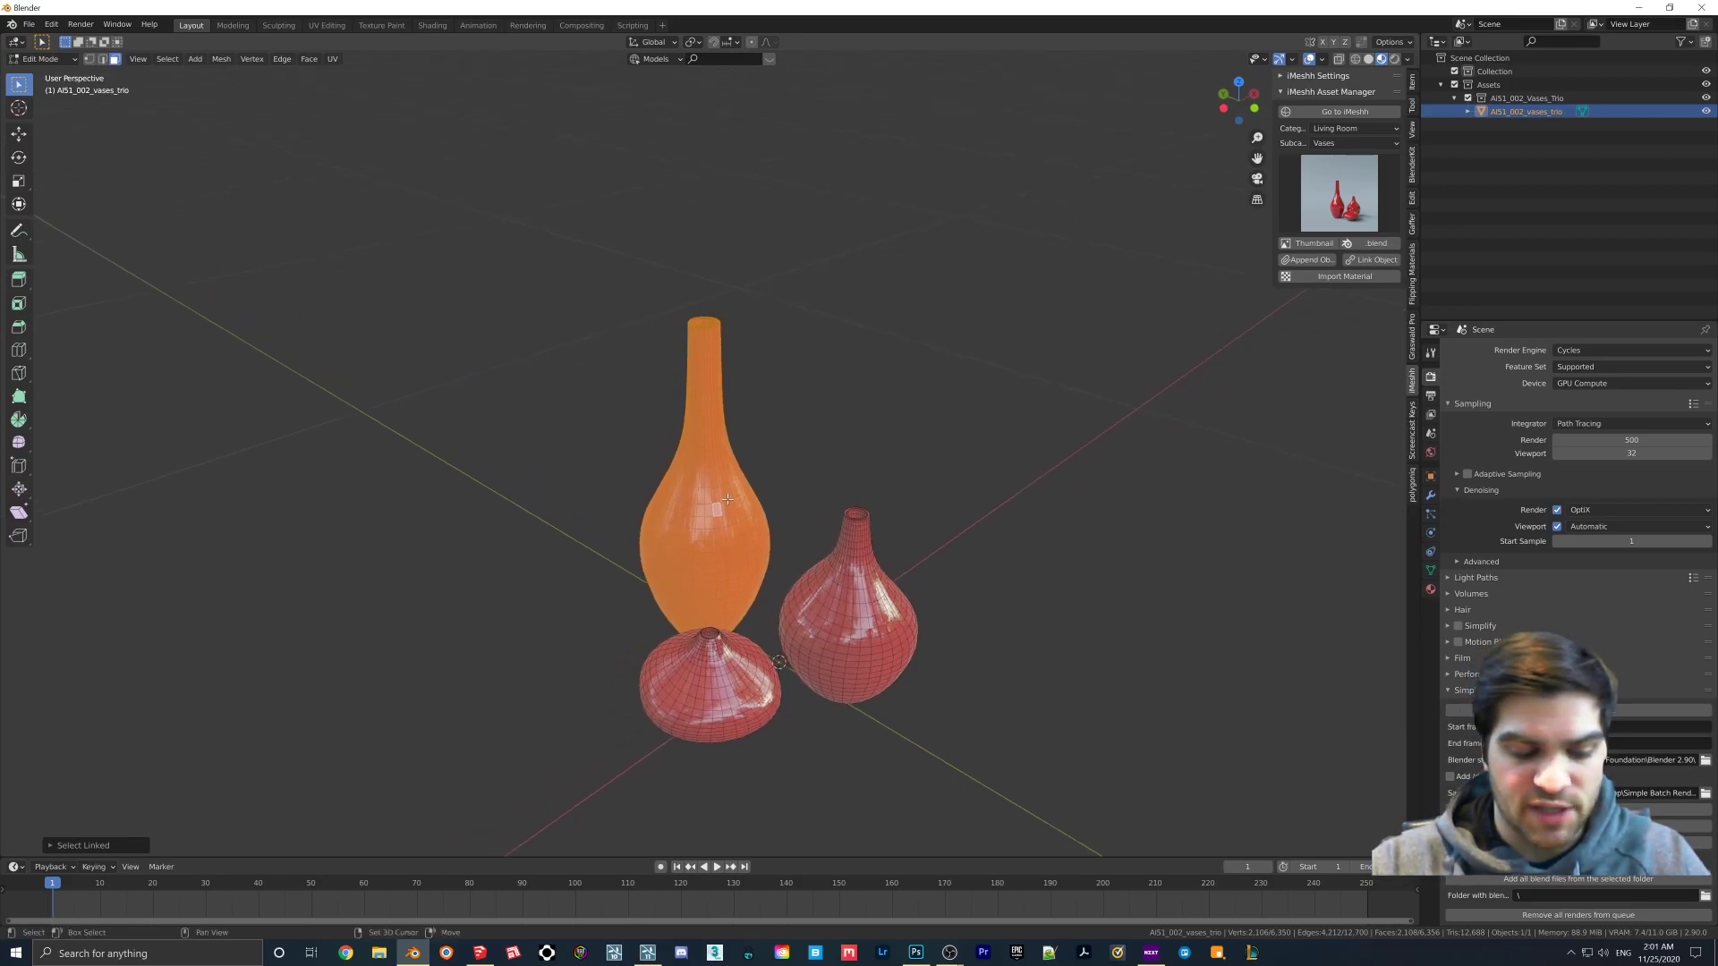
- Duplicate the tall vase mesh in place and scale the copy slightly larger
key("shift+d")
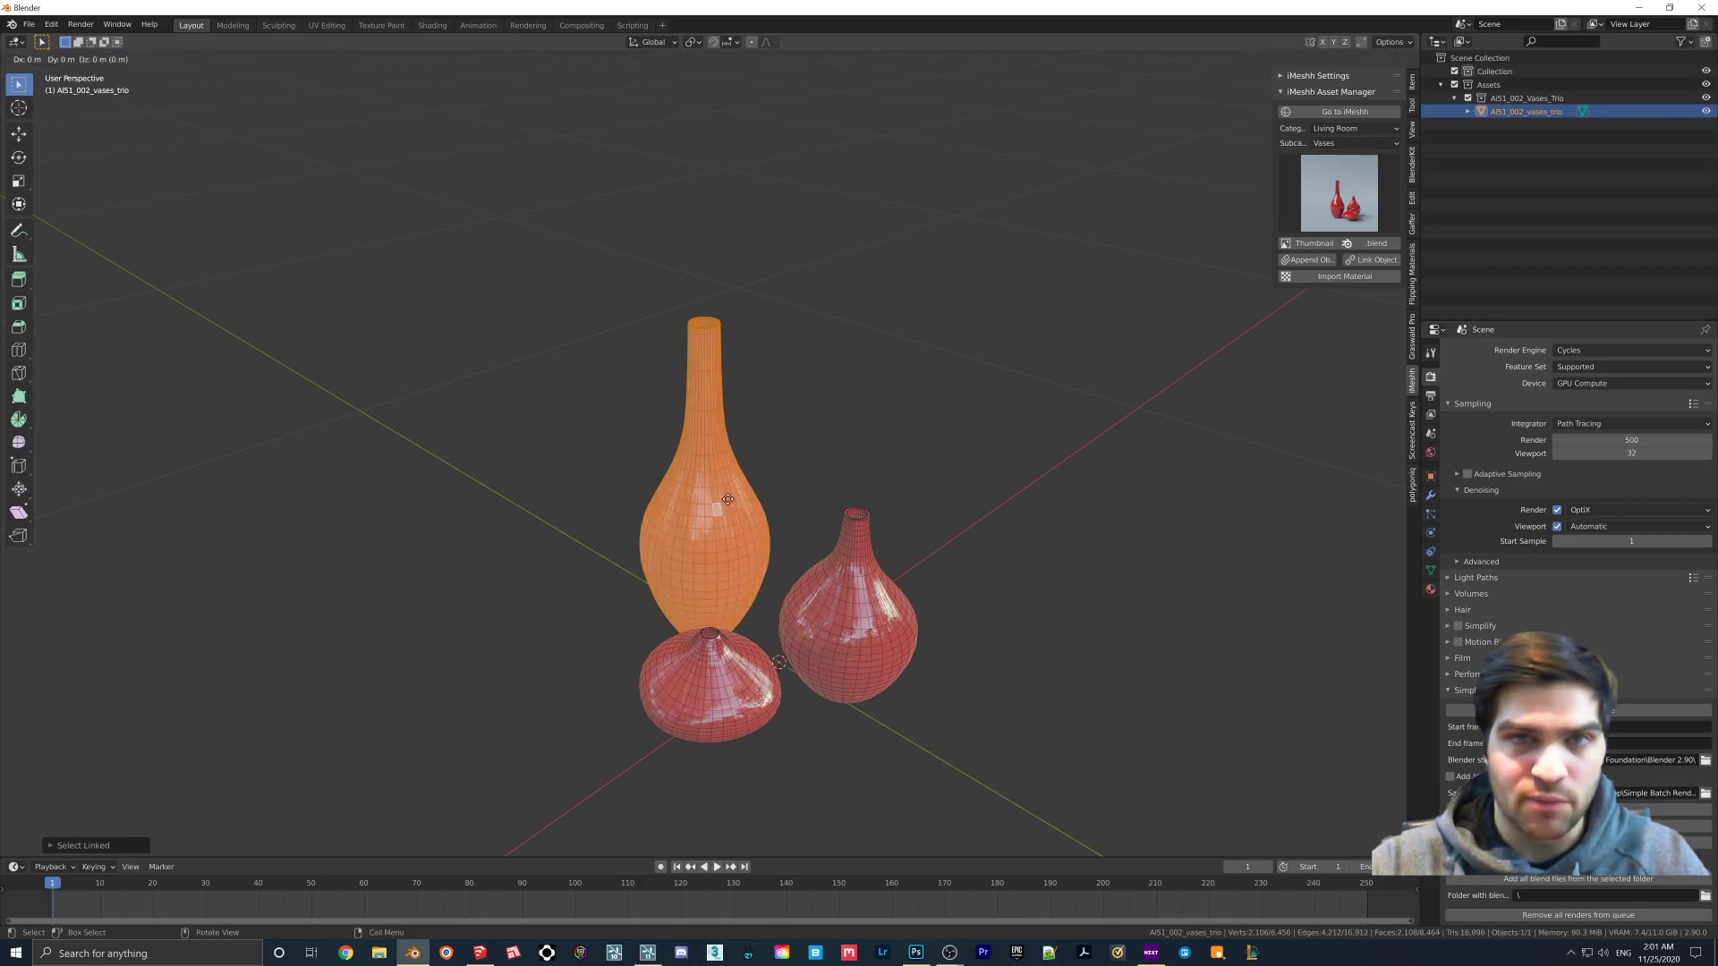
key("s")
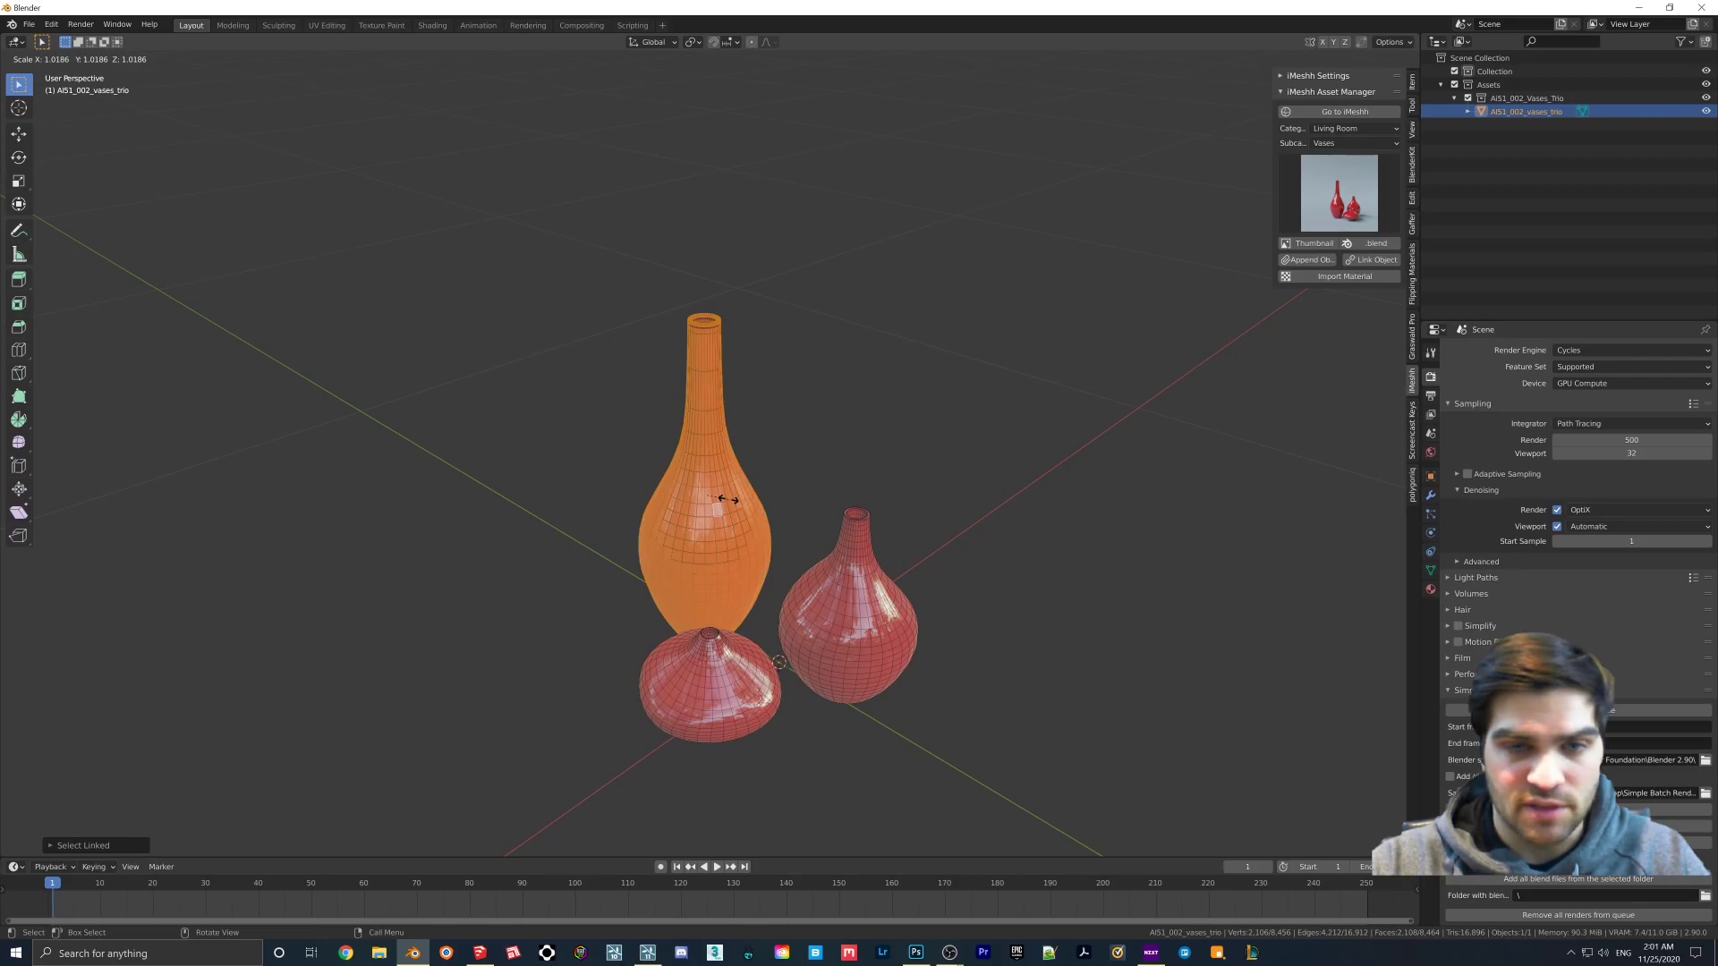
left_click(727, 500)
middle_click_drag(728, 499, 766, 544)
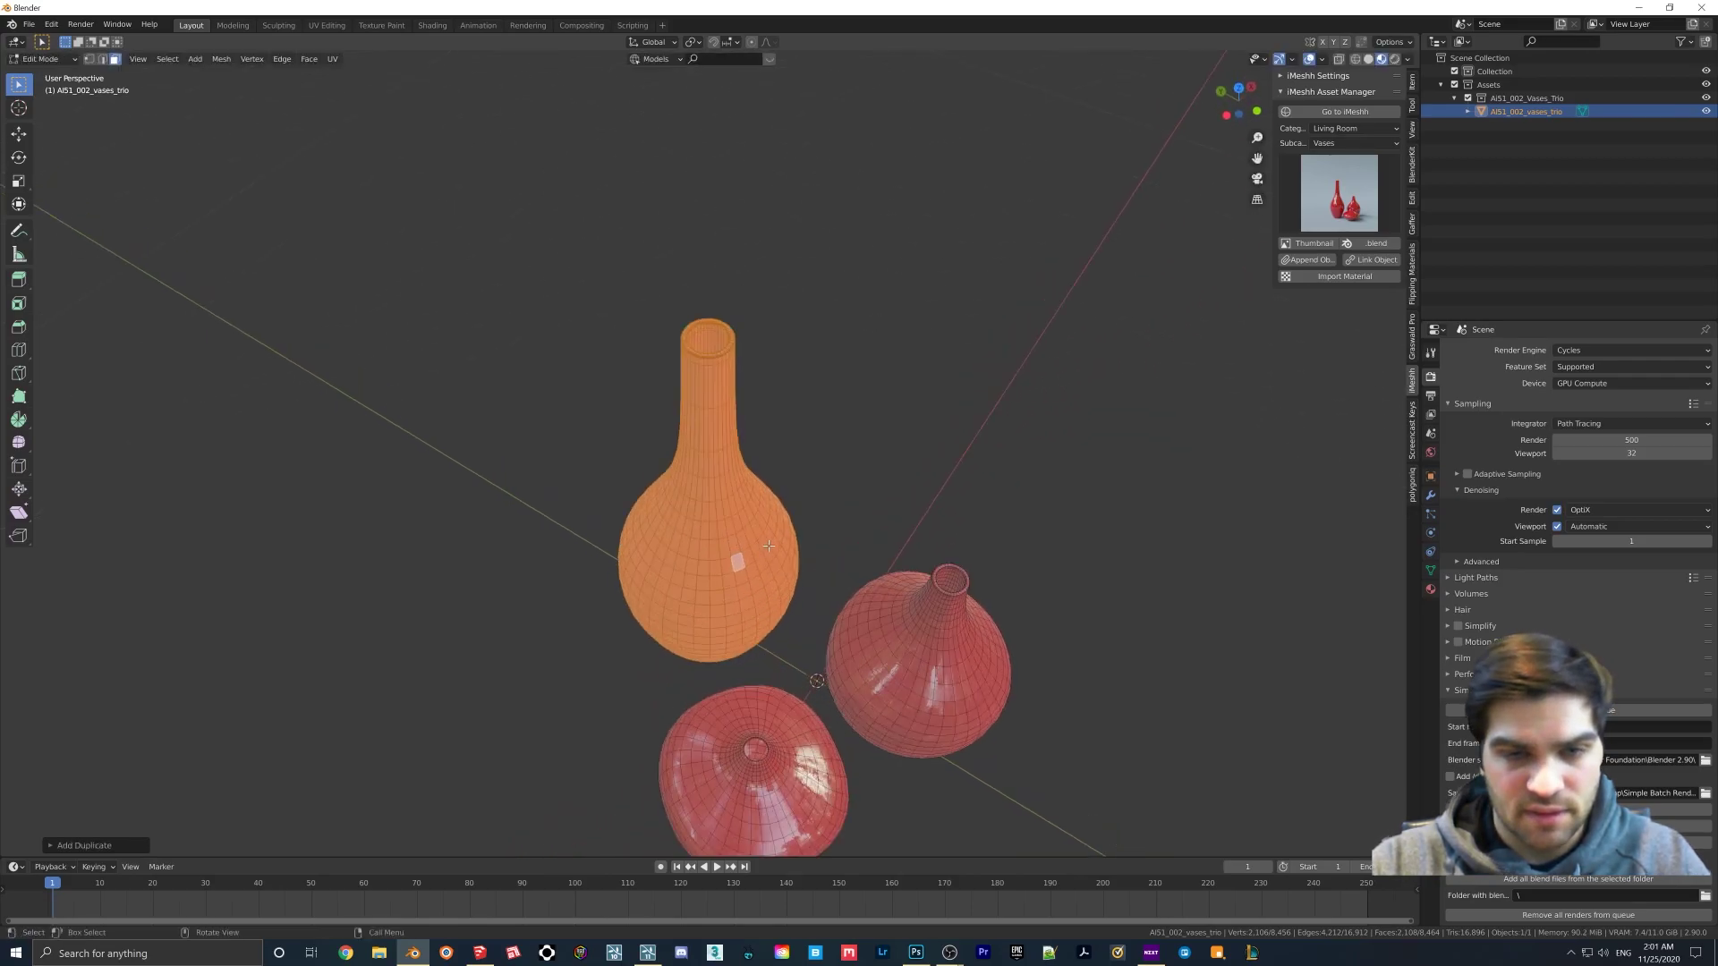
key("s")
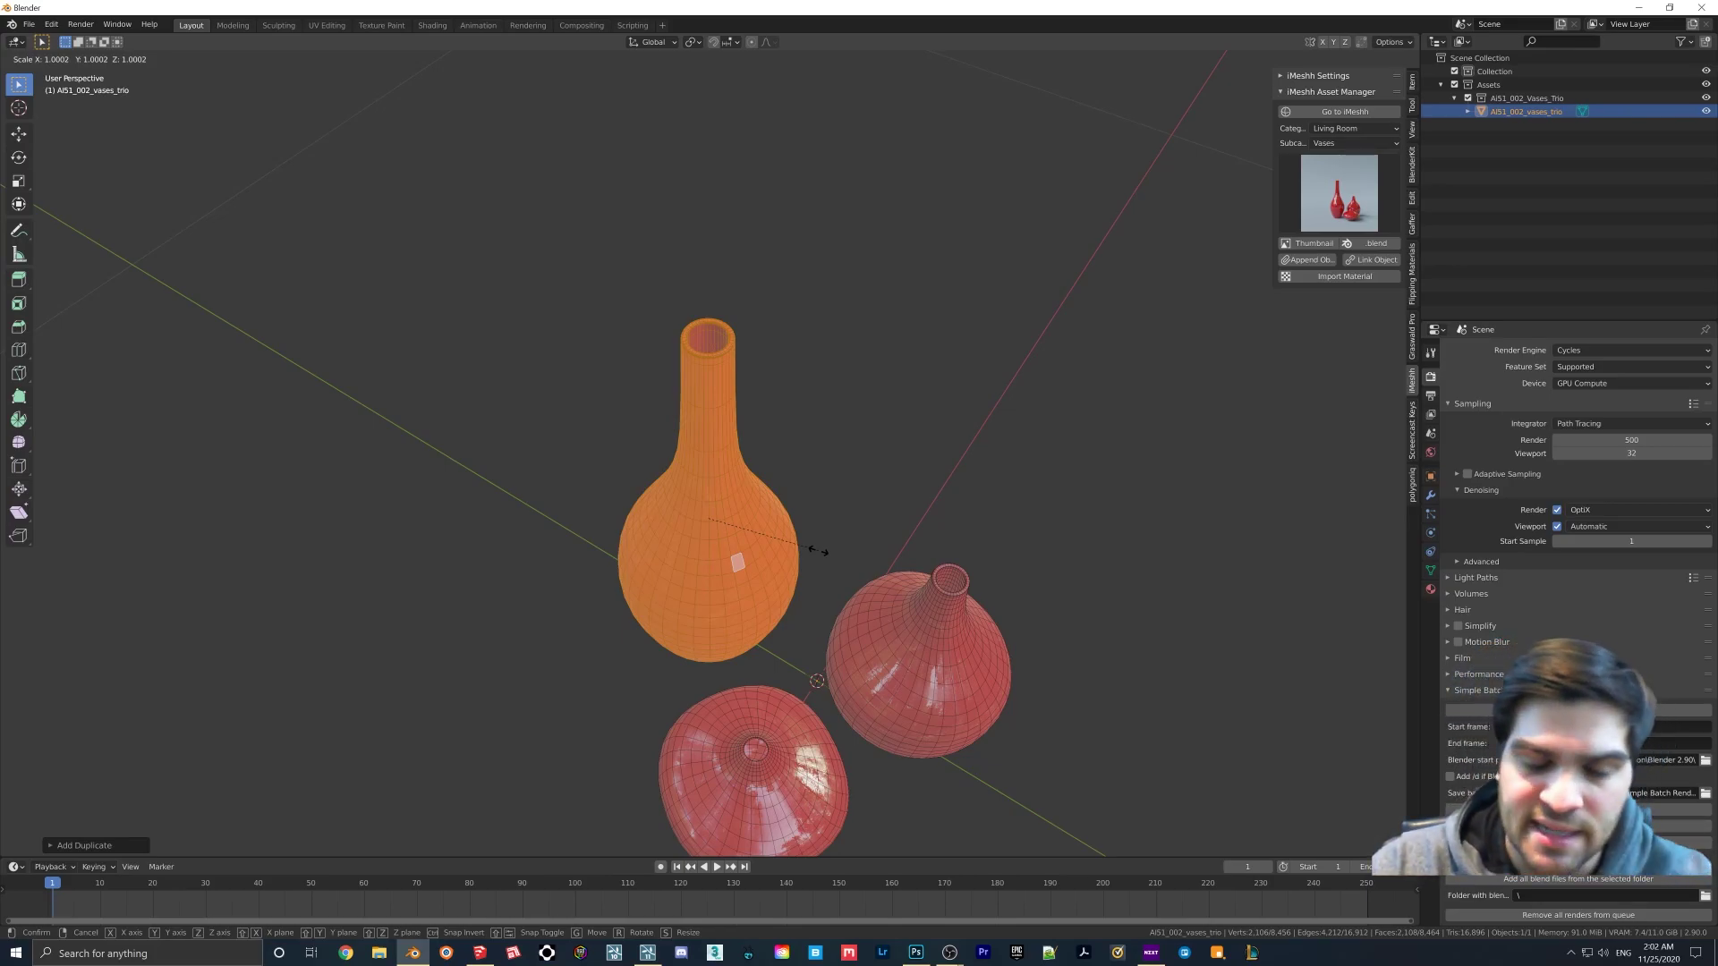
left_click(817, 550)
- Return to Object Mode and bring up the vases' Material properties
key("Tab")
mouse_move(740, 399)
middle_mouse_down()
mouse_move(774, 444)
mouse_move(744, 415)
middle_mouse_up()
scroll(774, 445, "up", 3)
scroll(644, 359, "down", 3)
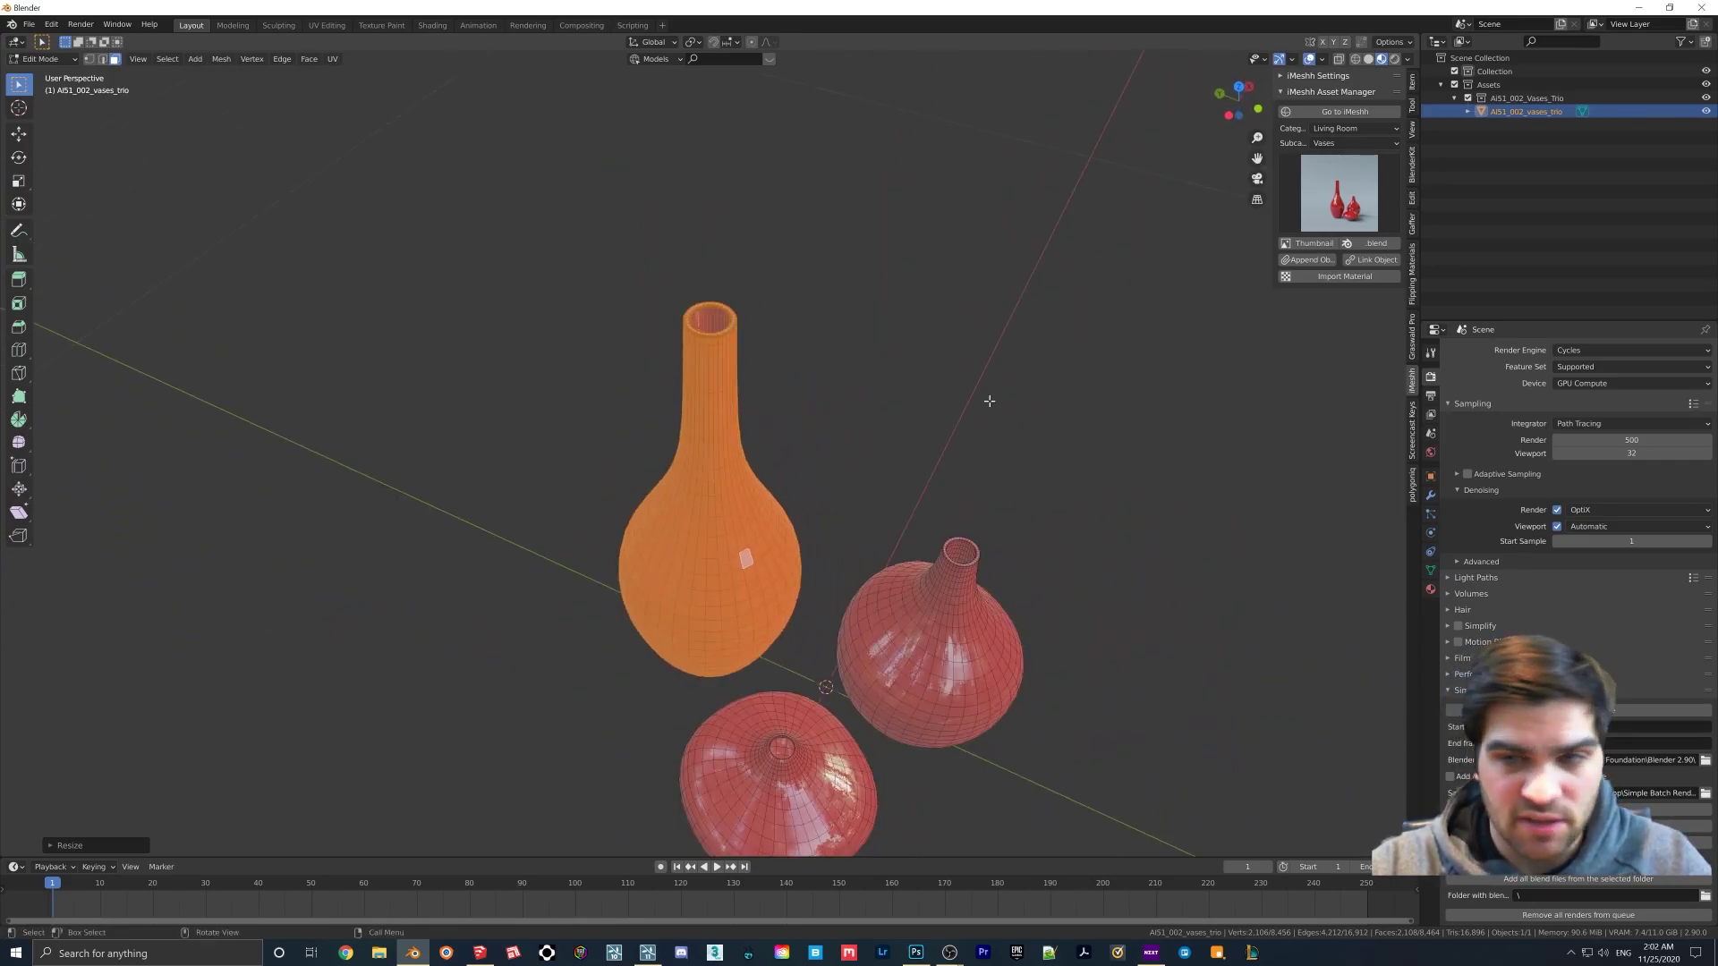
left_click(1431, 589)
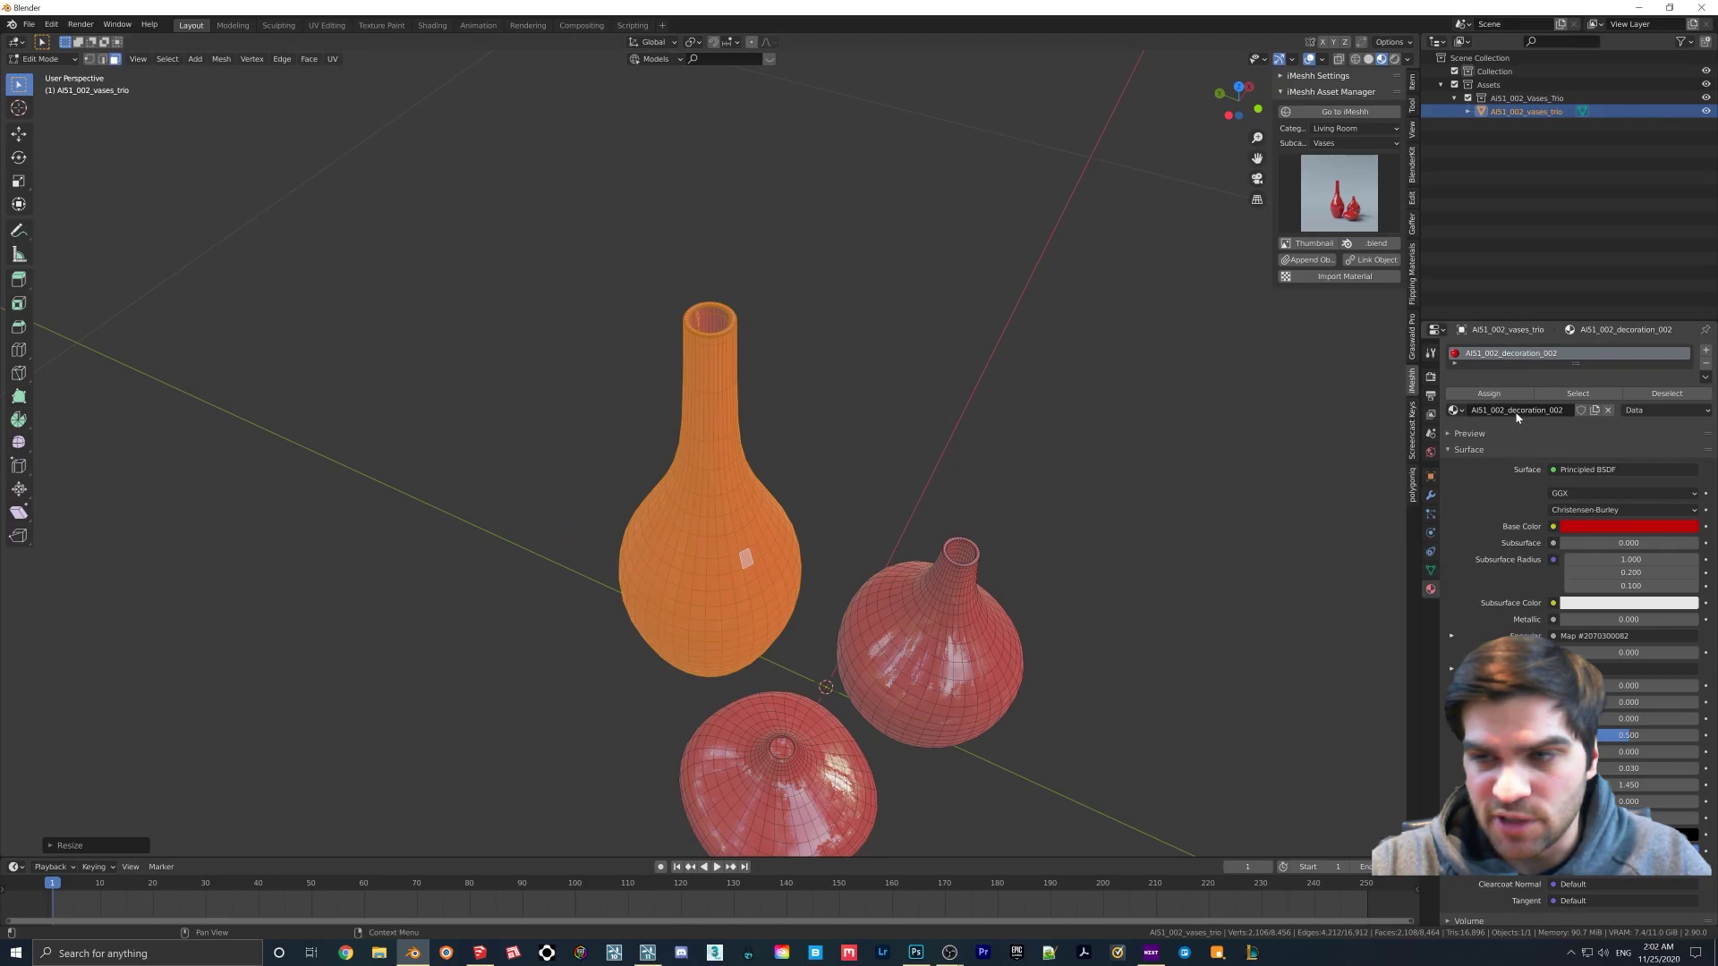
- Add a second slot with a new material named 'surface imperfections', then return to Object Mode
left_click(1706, 350)
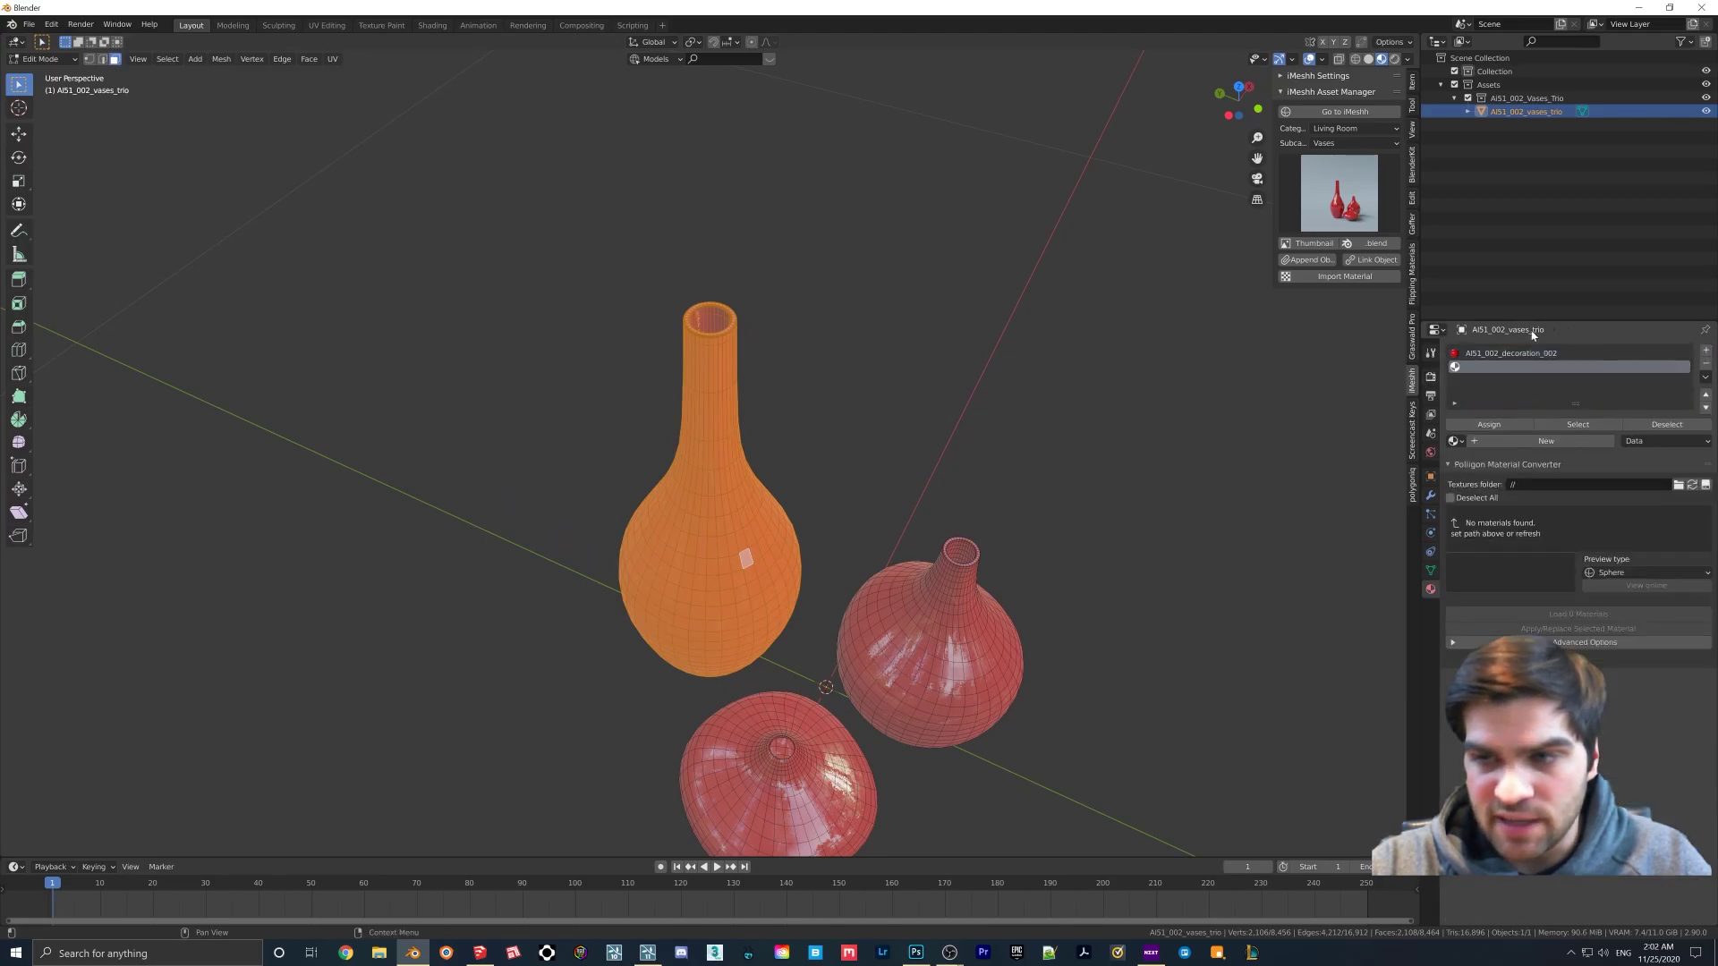
left_click(1547, 442)
type("surface imper")
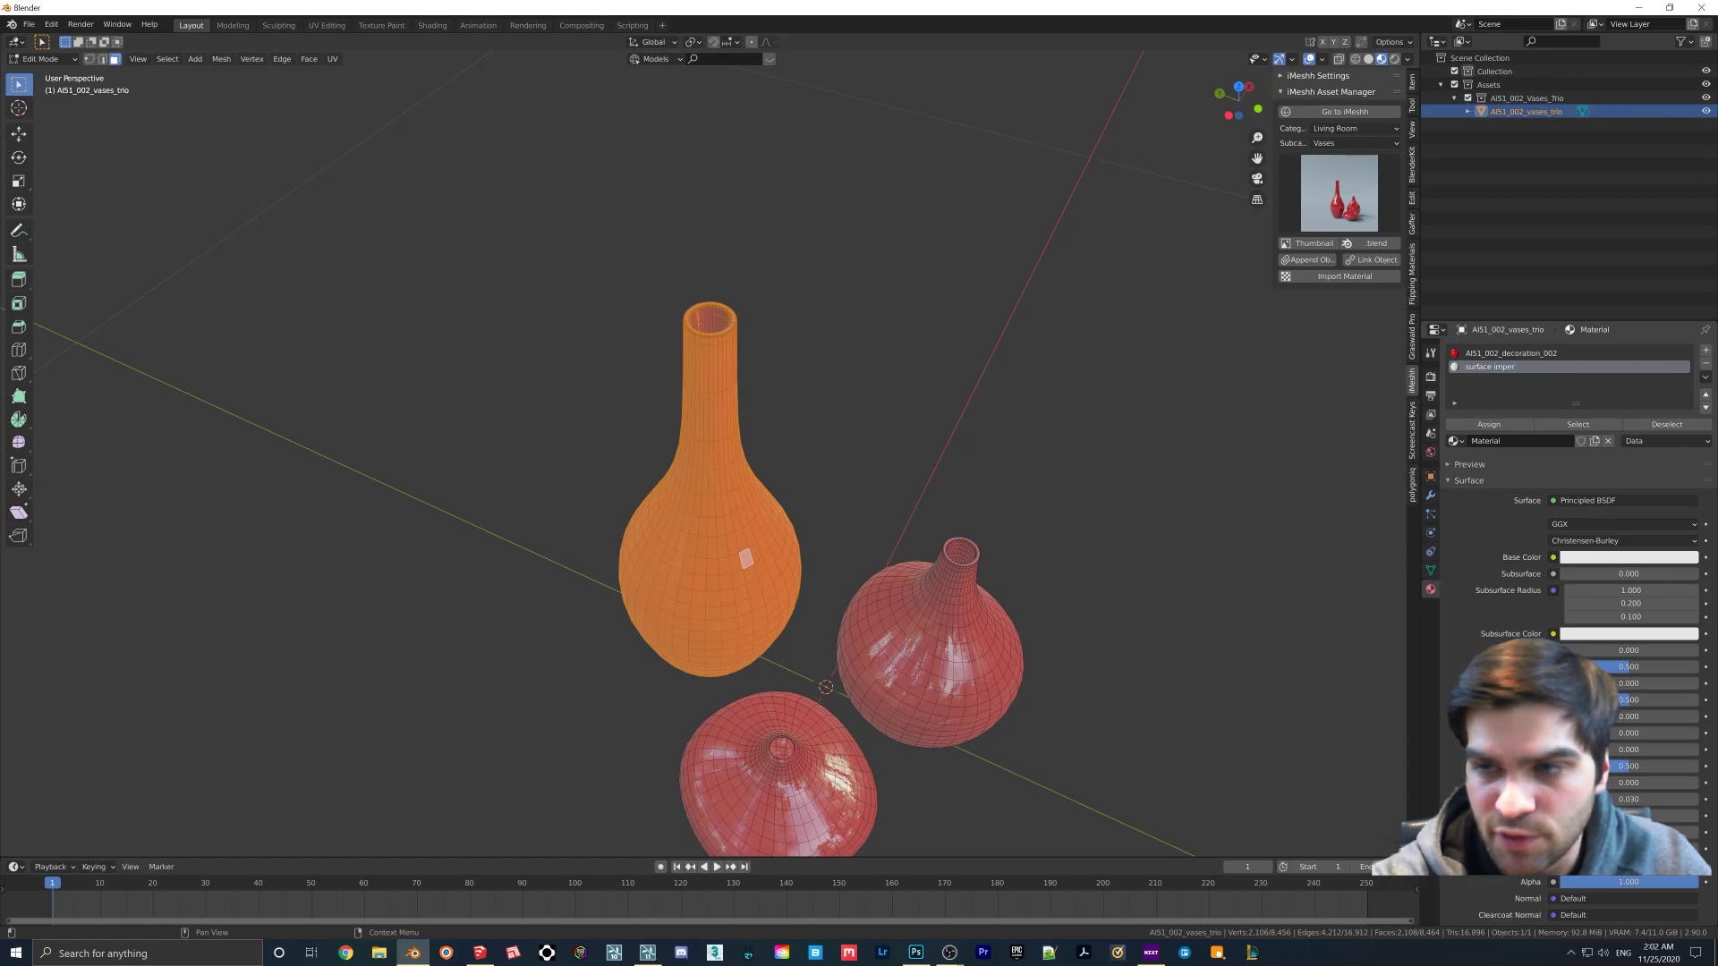
type("fections")
key("Return")
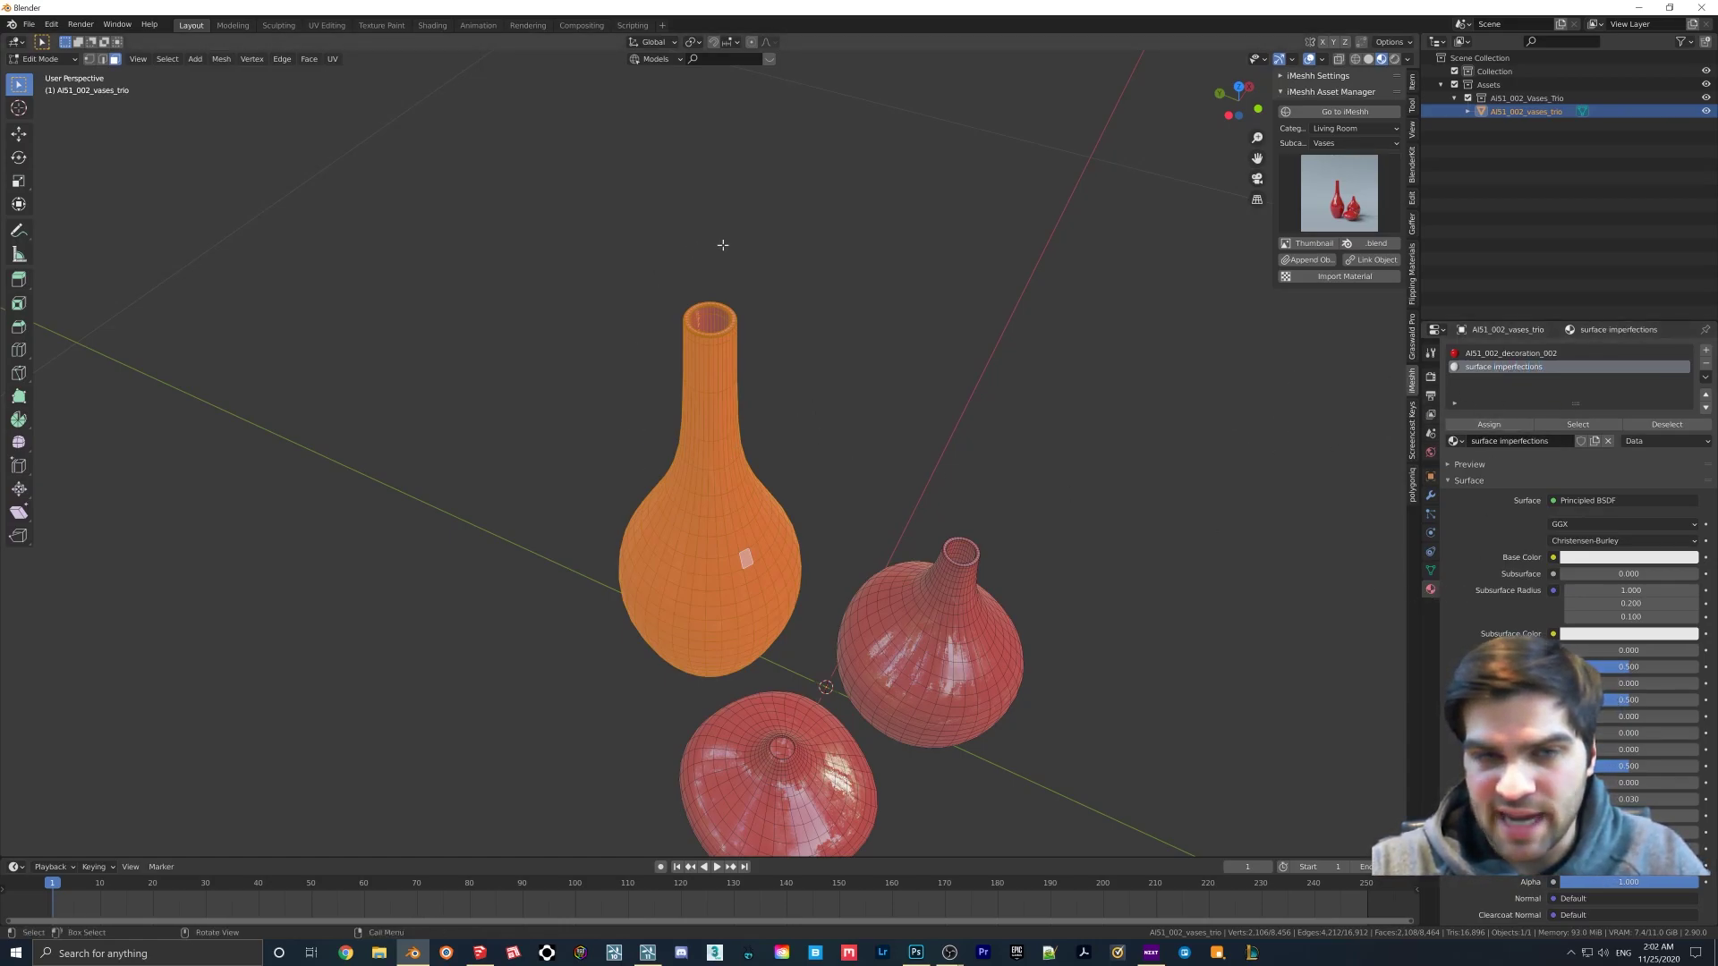
middle_click_drag(770, 483, 749, 375)
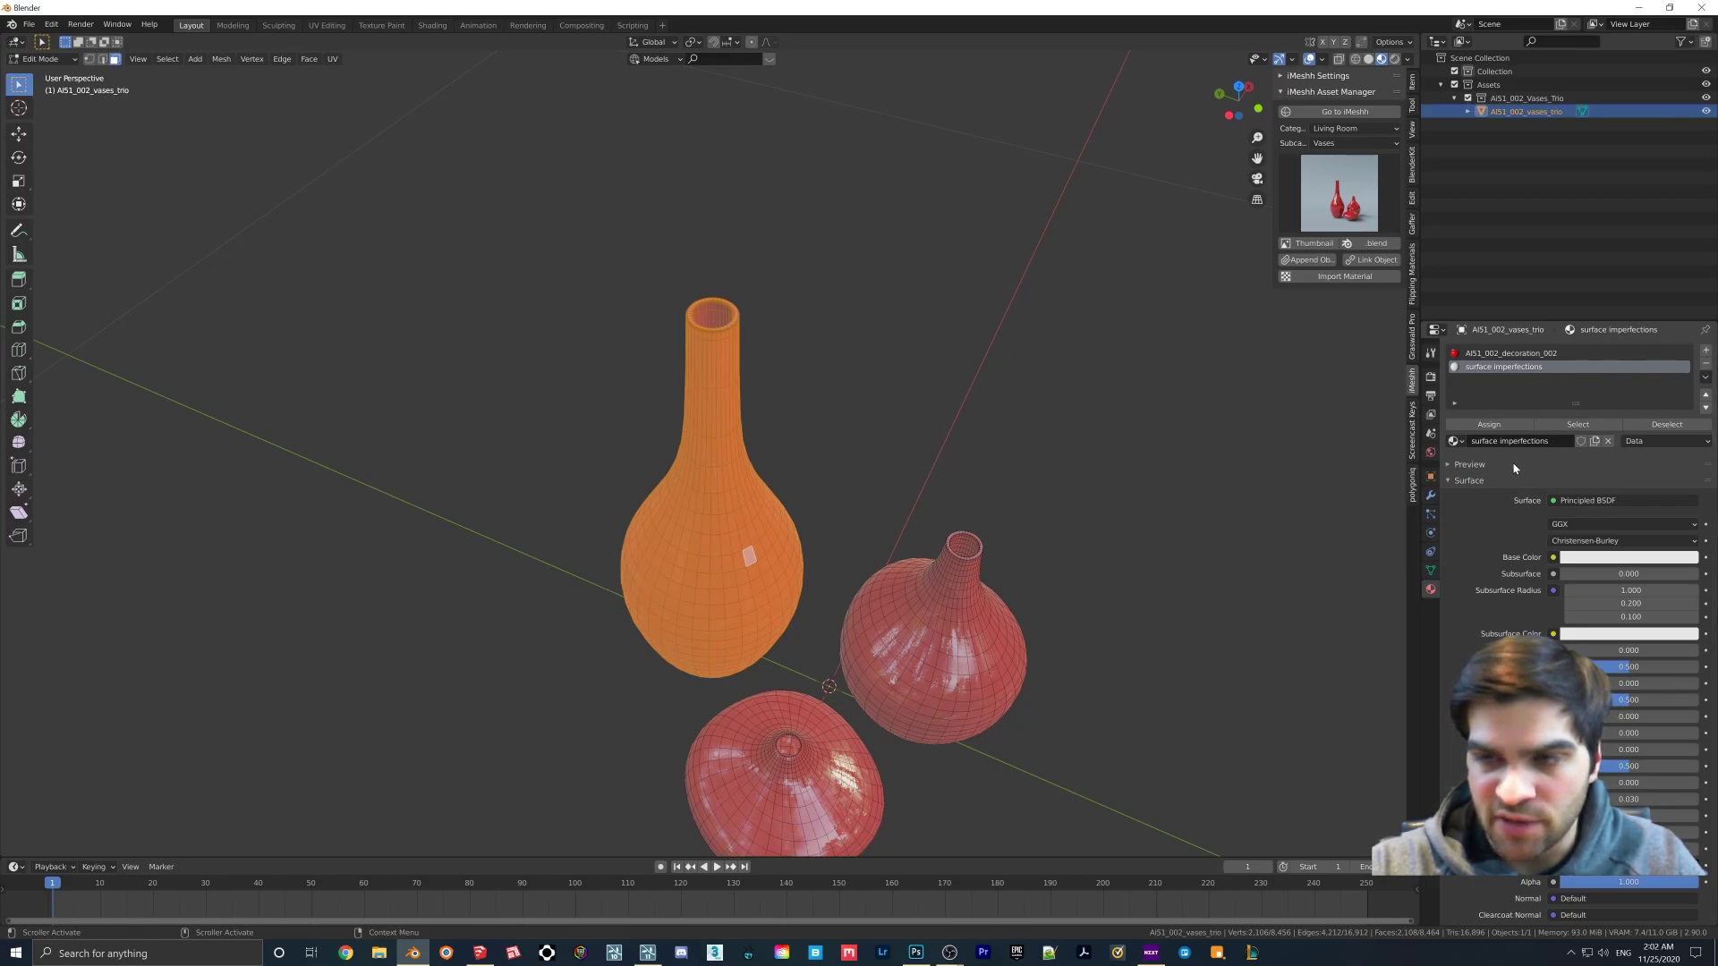
middle_click_drag(873, 475, 773, 480)
key("Tab")
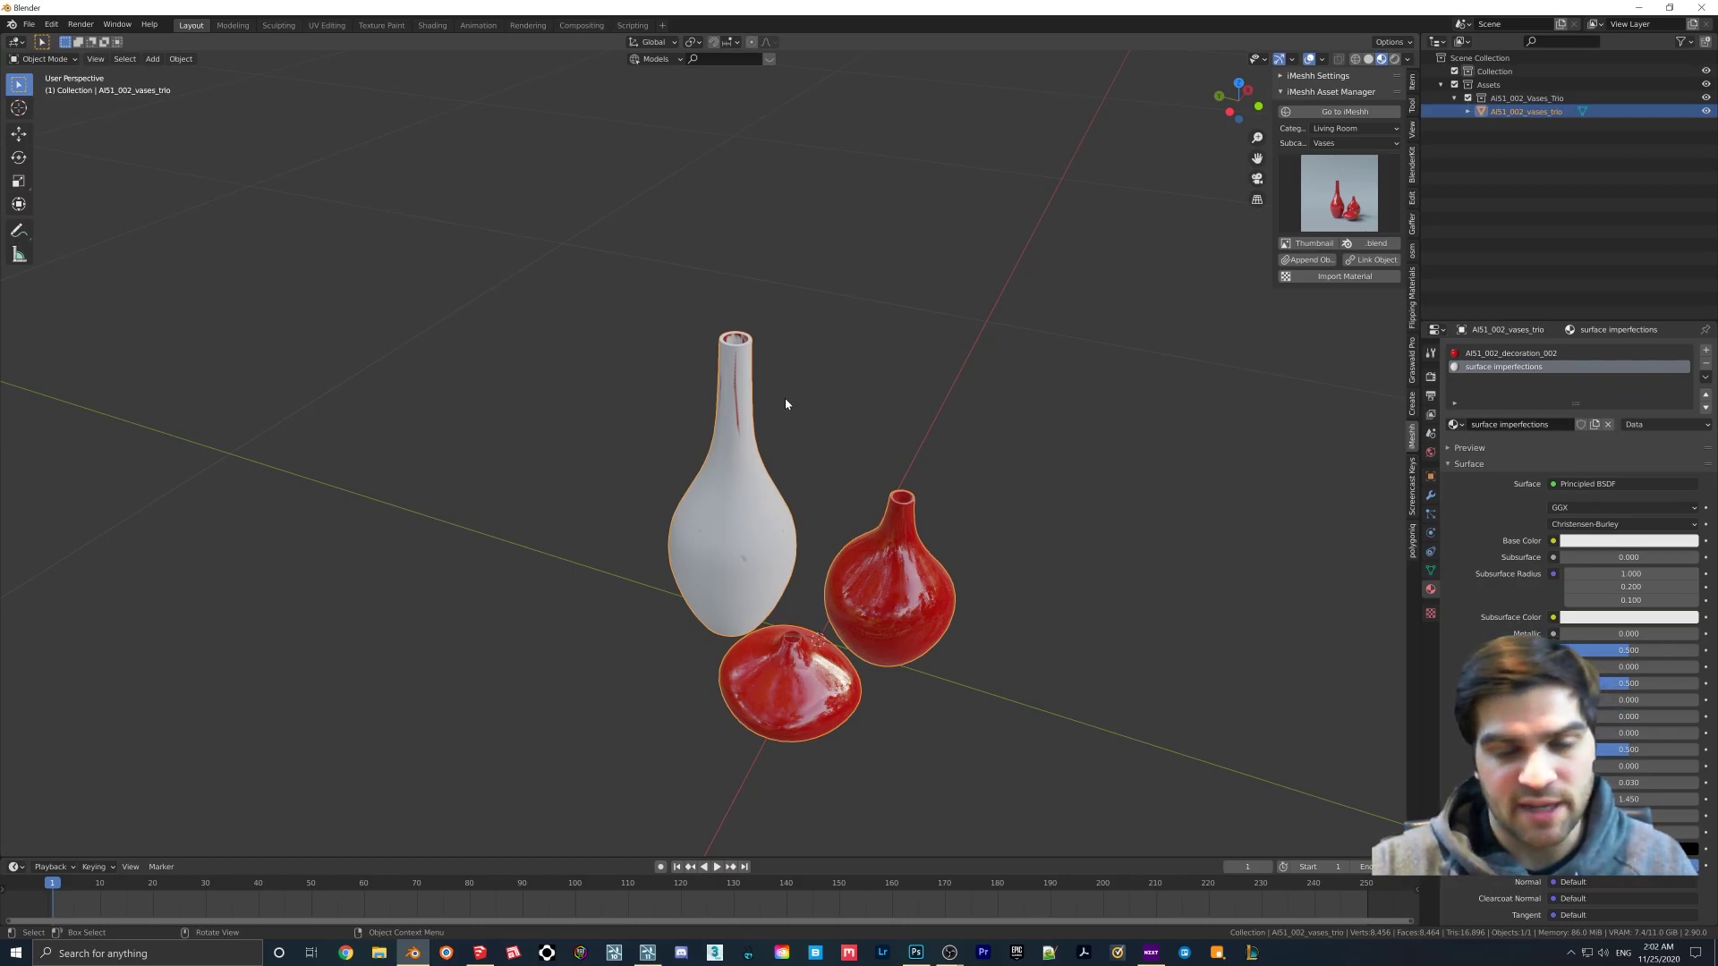
- Duplicate the right vase's mesh in place and scale the copy slightly
middle_click_drag(777, 486, 833, 611)
key("Tab")
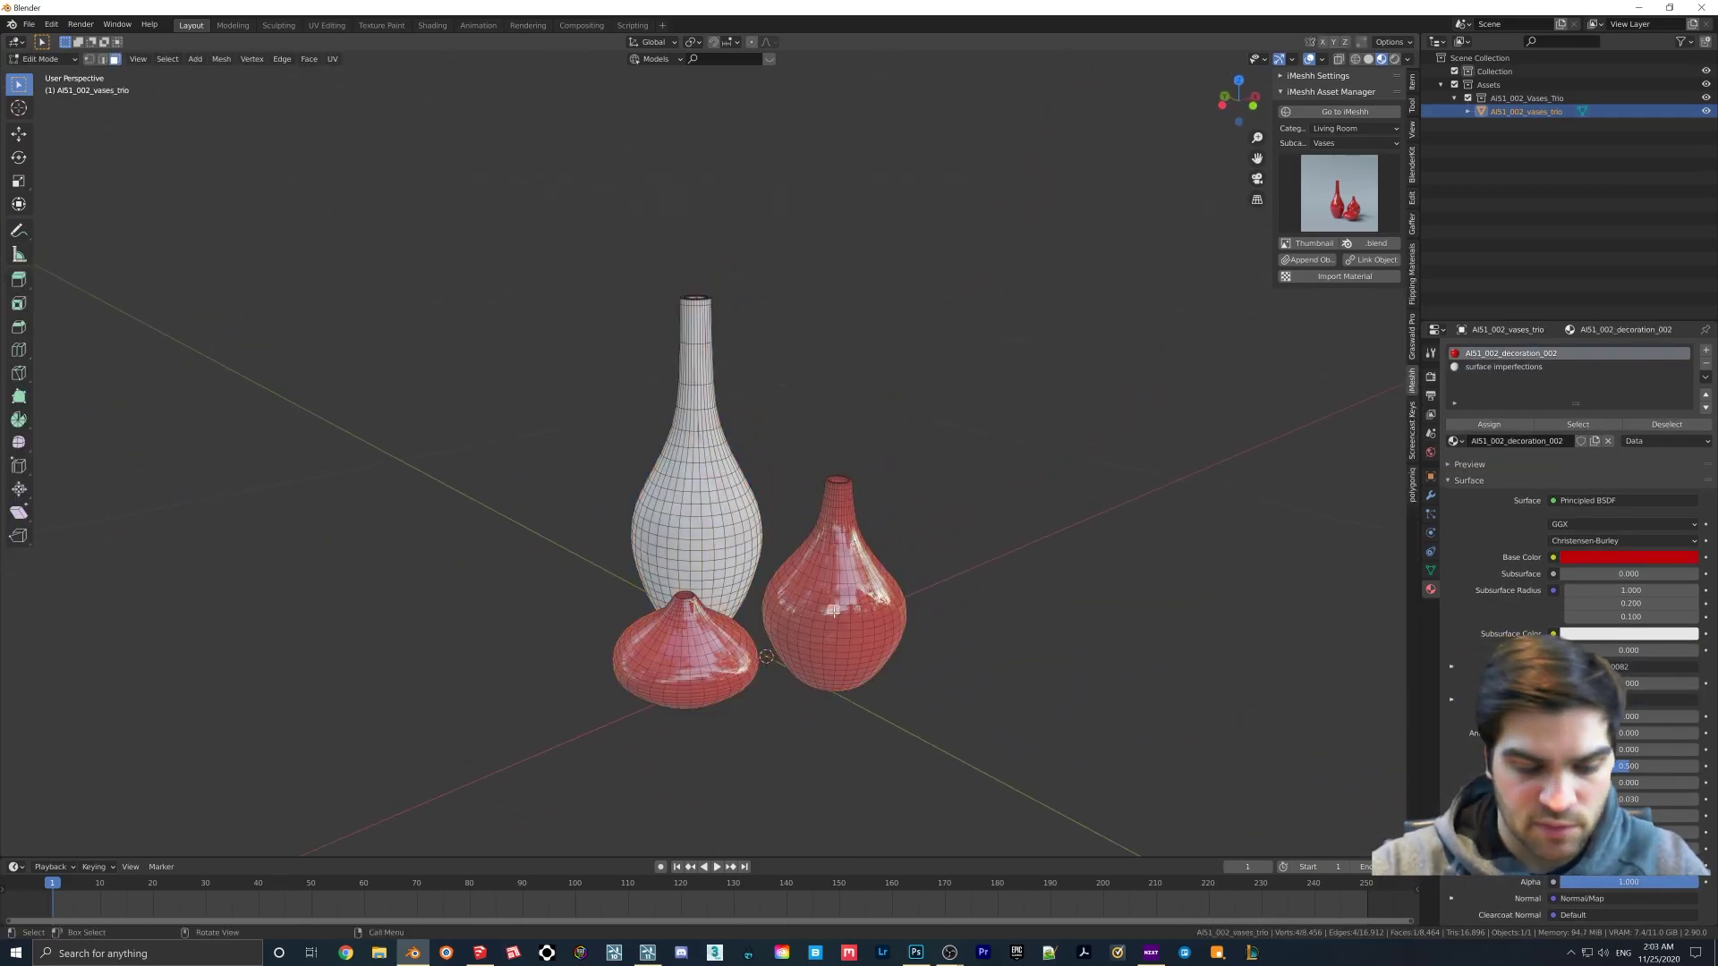
key("l")
key("shift+d")
key("s")
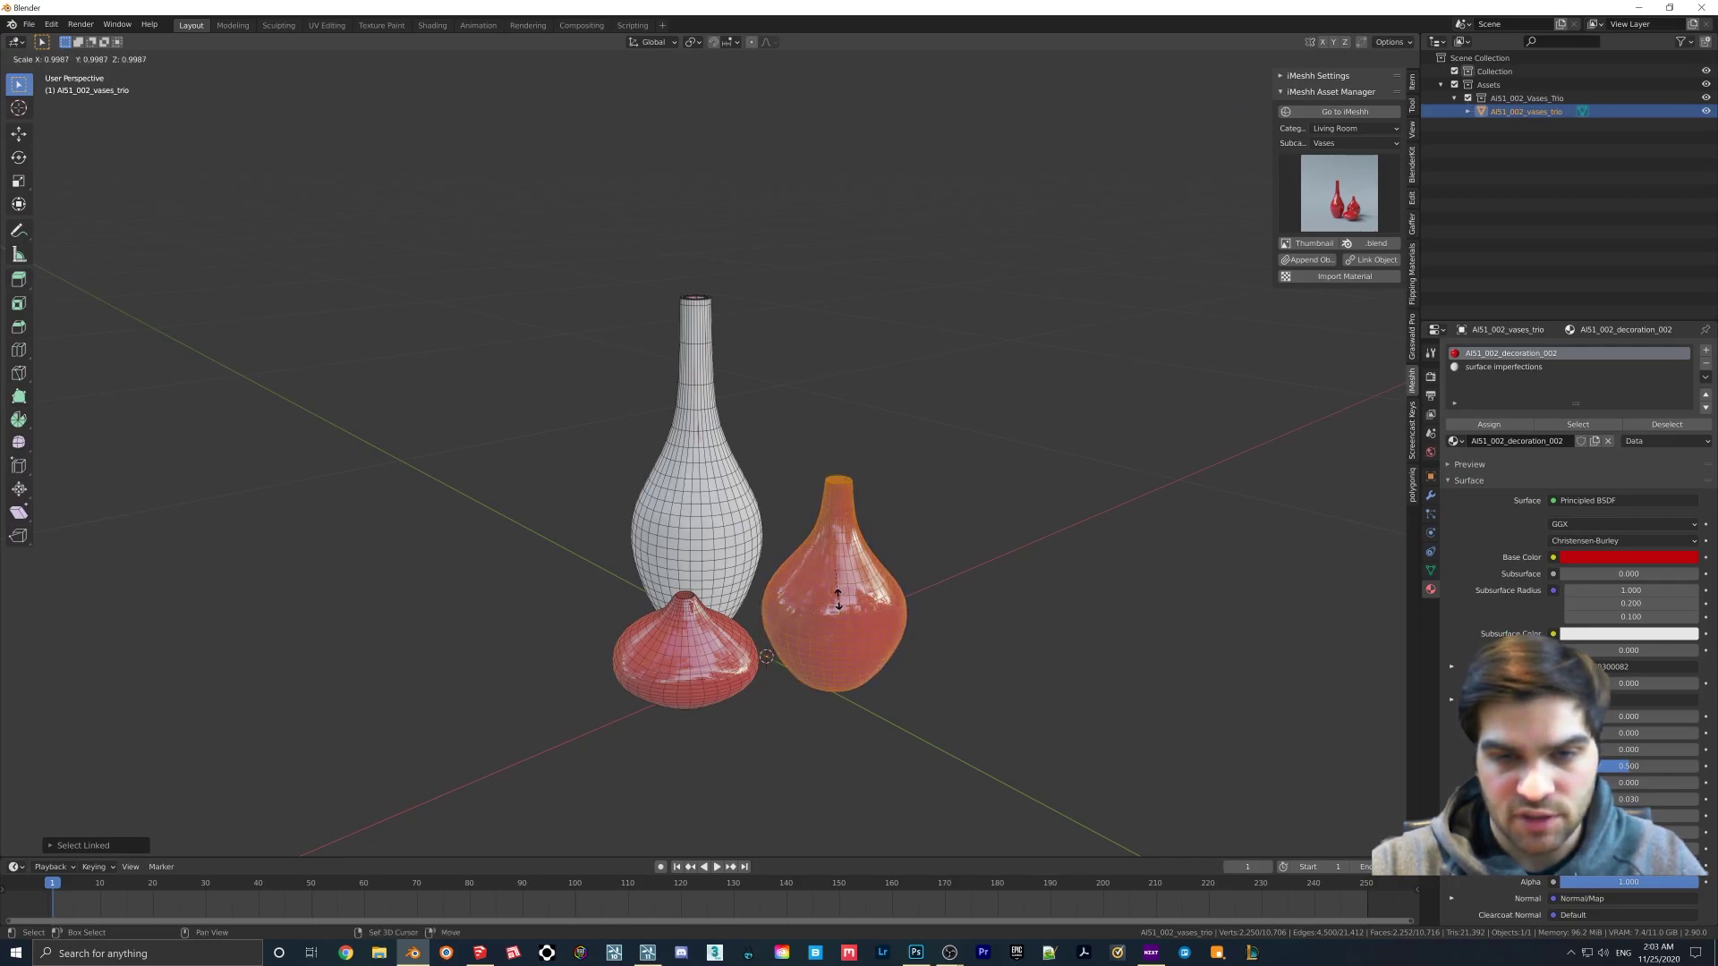
left_click(838, 601)
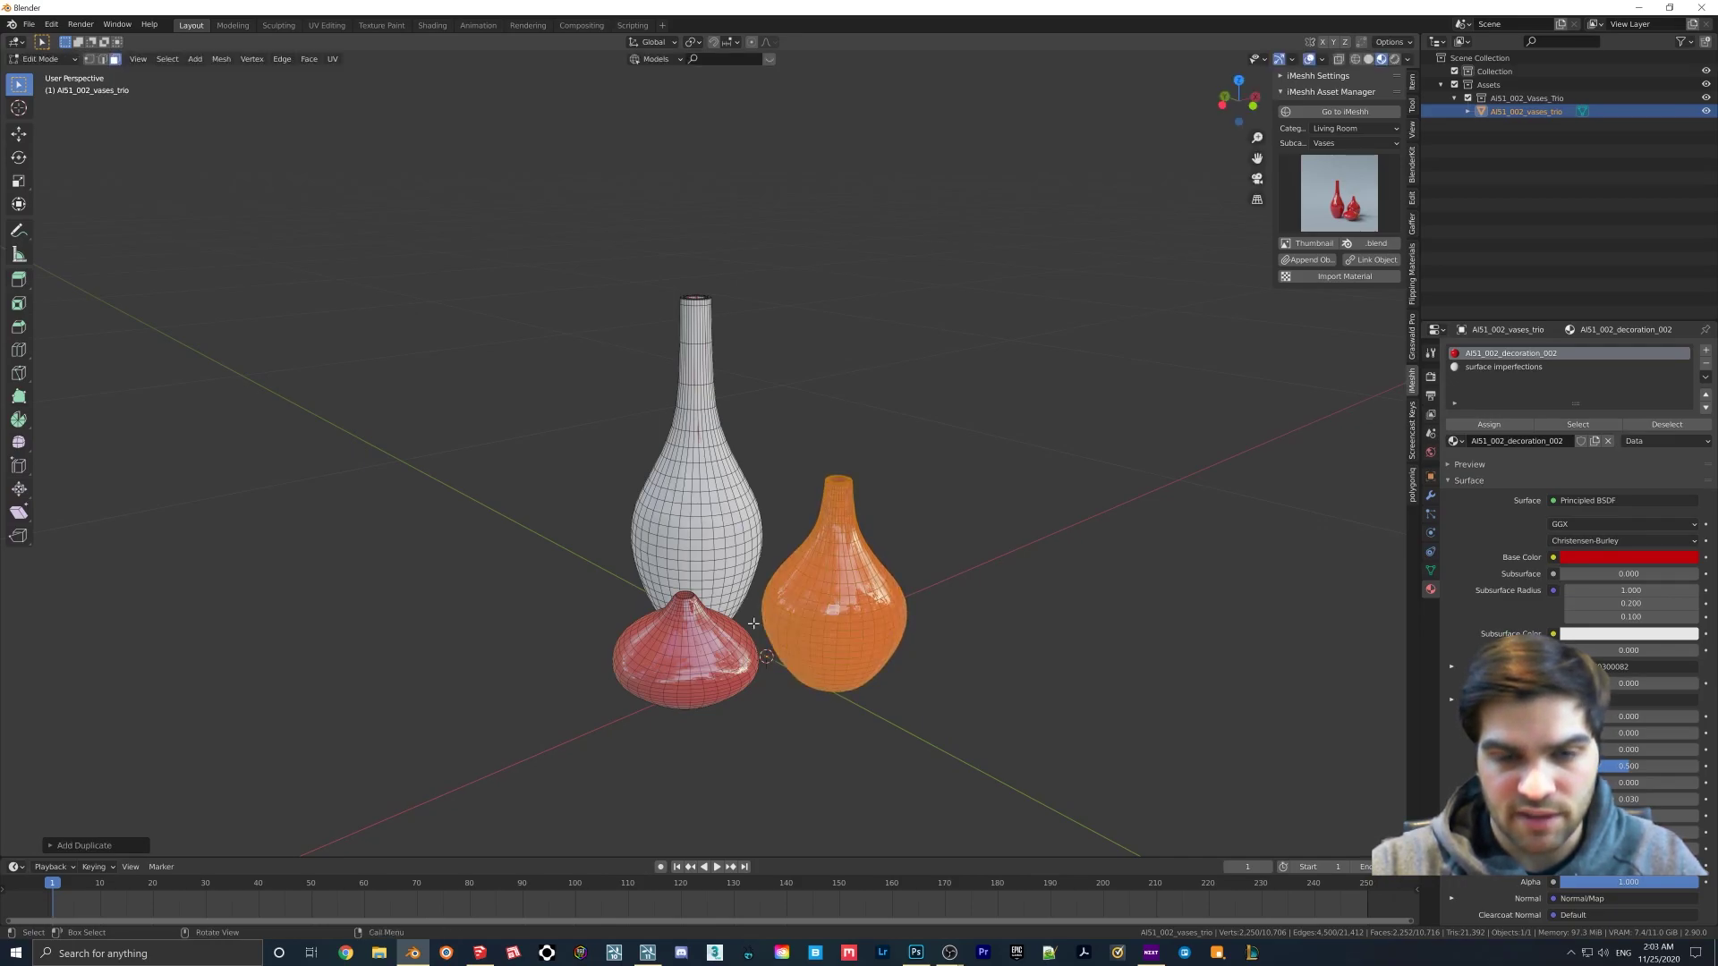
- Duplicate the left squat vase's mesh and scale the copy slightly
left_click(704, 647)
key("ctrl+l")
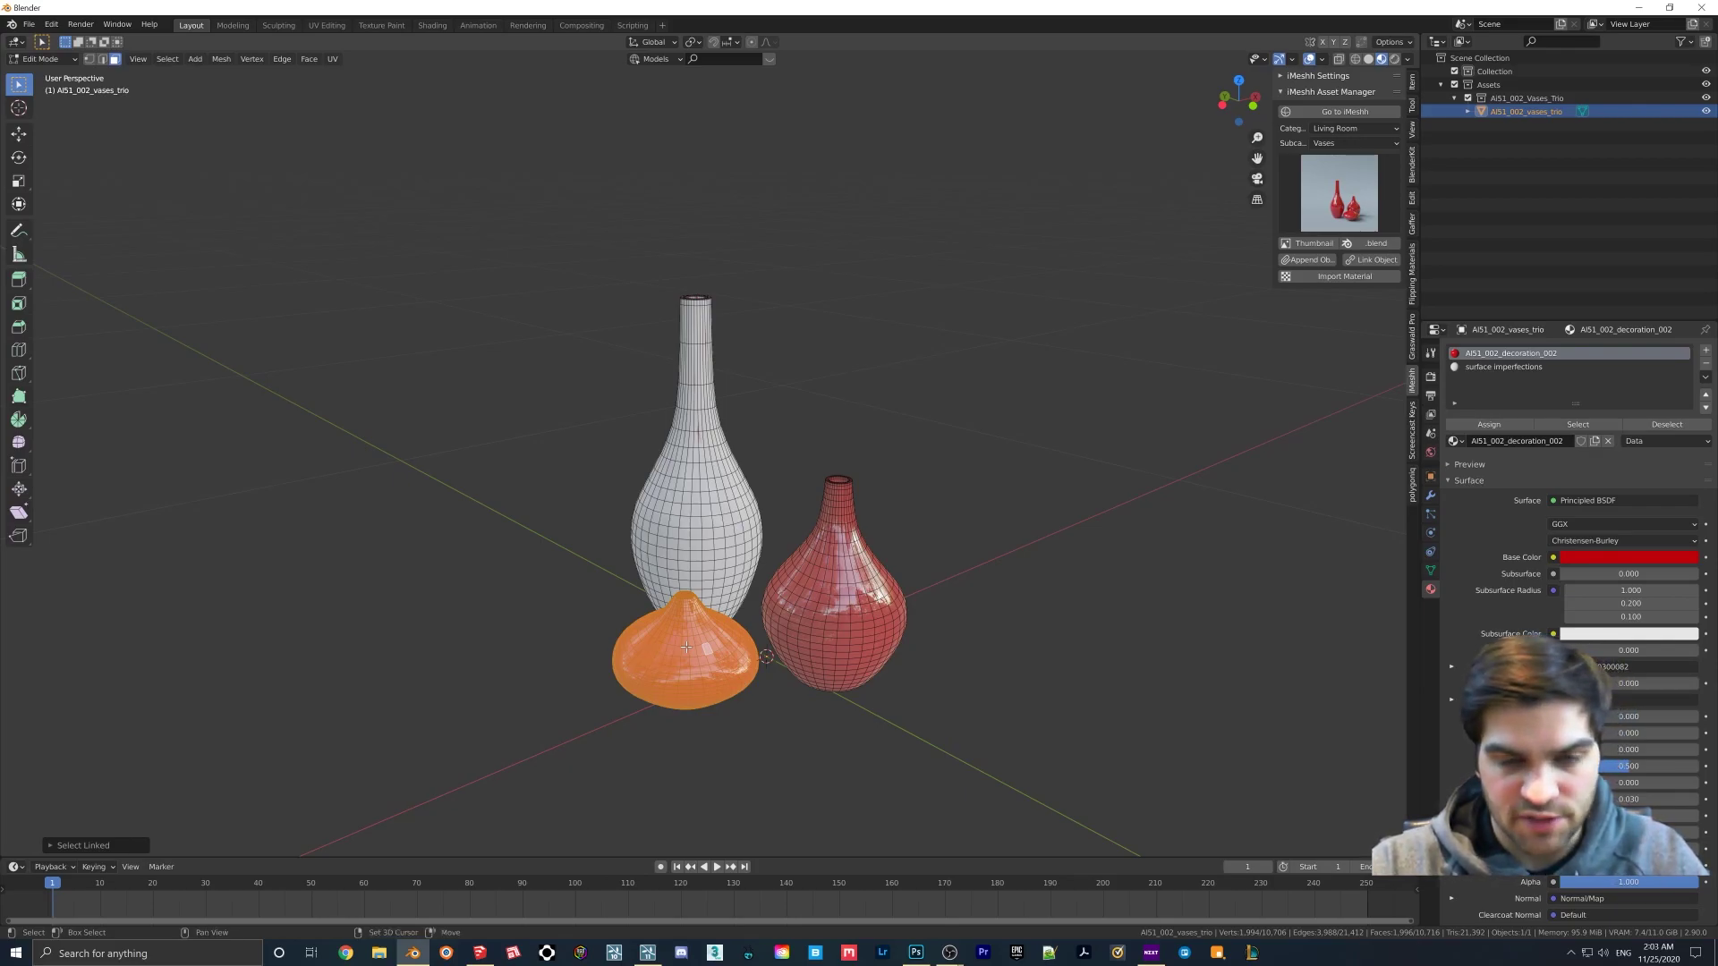
key("shift+d")
key("s")
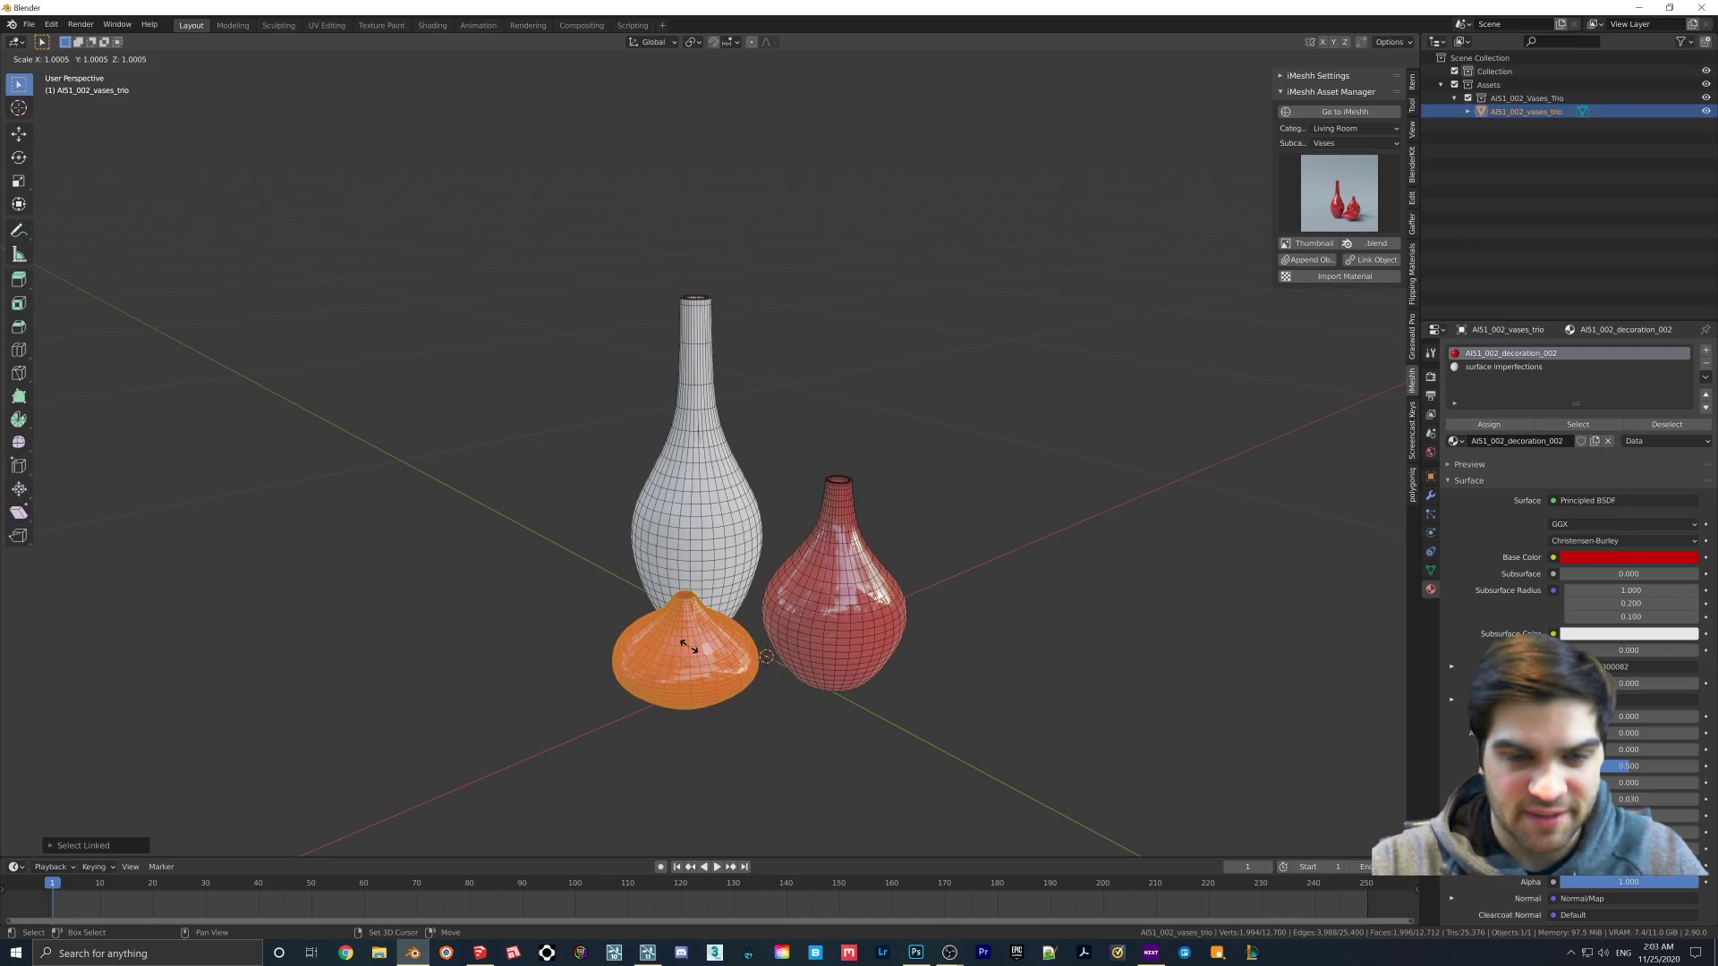
left_click(688, 646)
- Assign the surface imperfections material to the right vase's enlarged shell
middle_click_drag(688, 647, 712, 589)
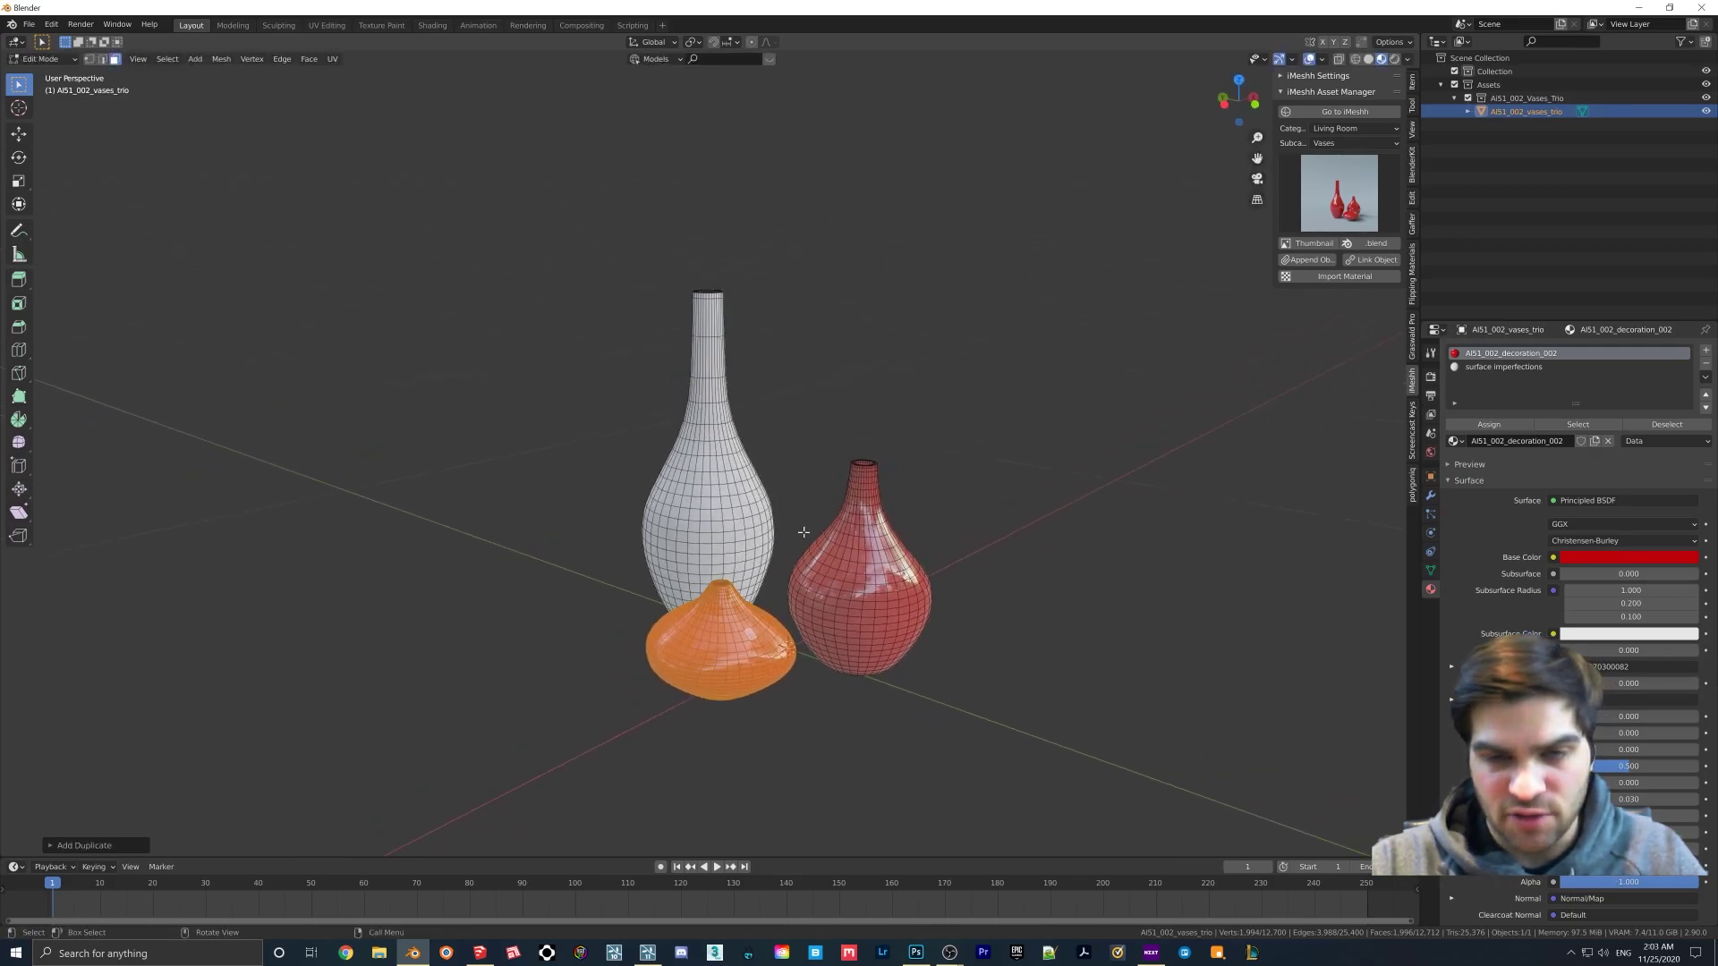
middle_click_drag(805, 530, 776, 583)
middle_click_drag(995, 583, 989, 625)
scroll(716, 483, "up", 1)
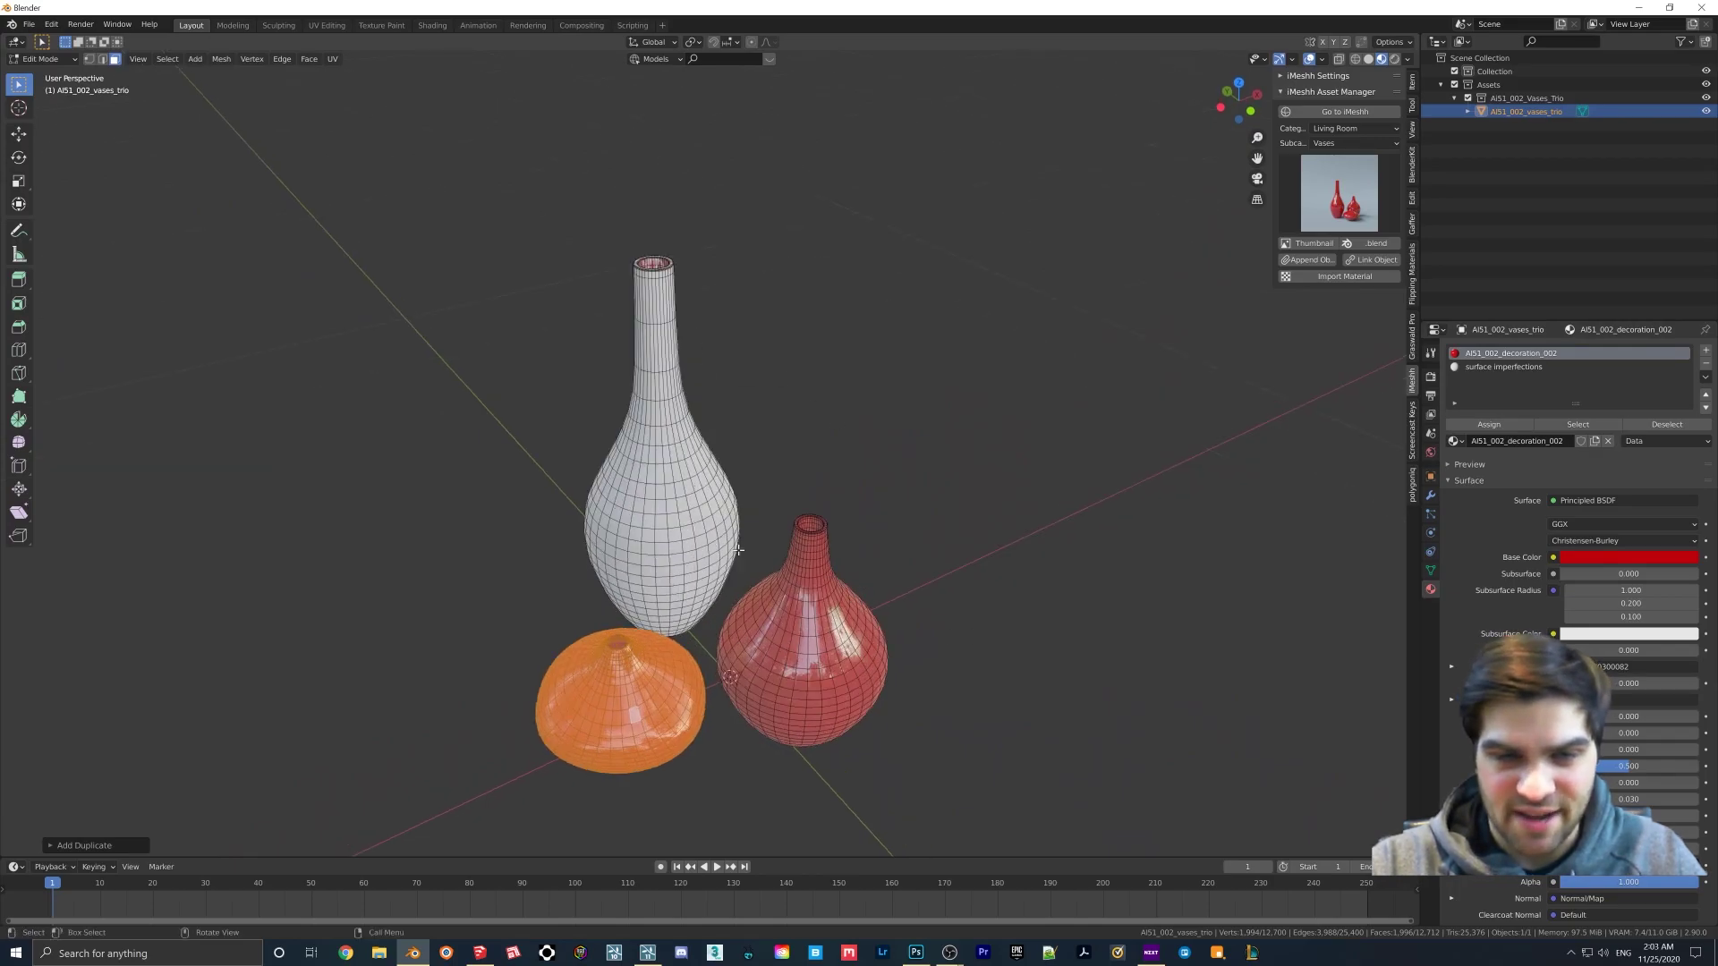
left_click(787, 682)
key("ctrl+l")
middle_click_drag(852, 570, 742, 608)
scroll(703, 642, "up", 3)
scroll(703, 642, "up", 3)
scroll(742, 607, "down", 5)
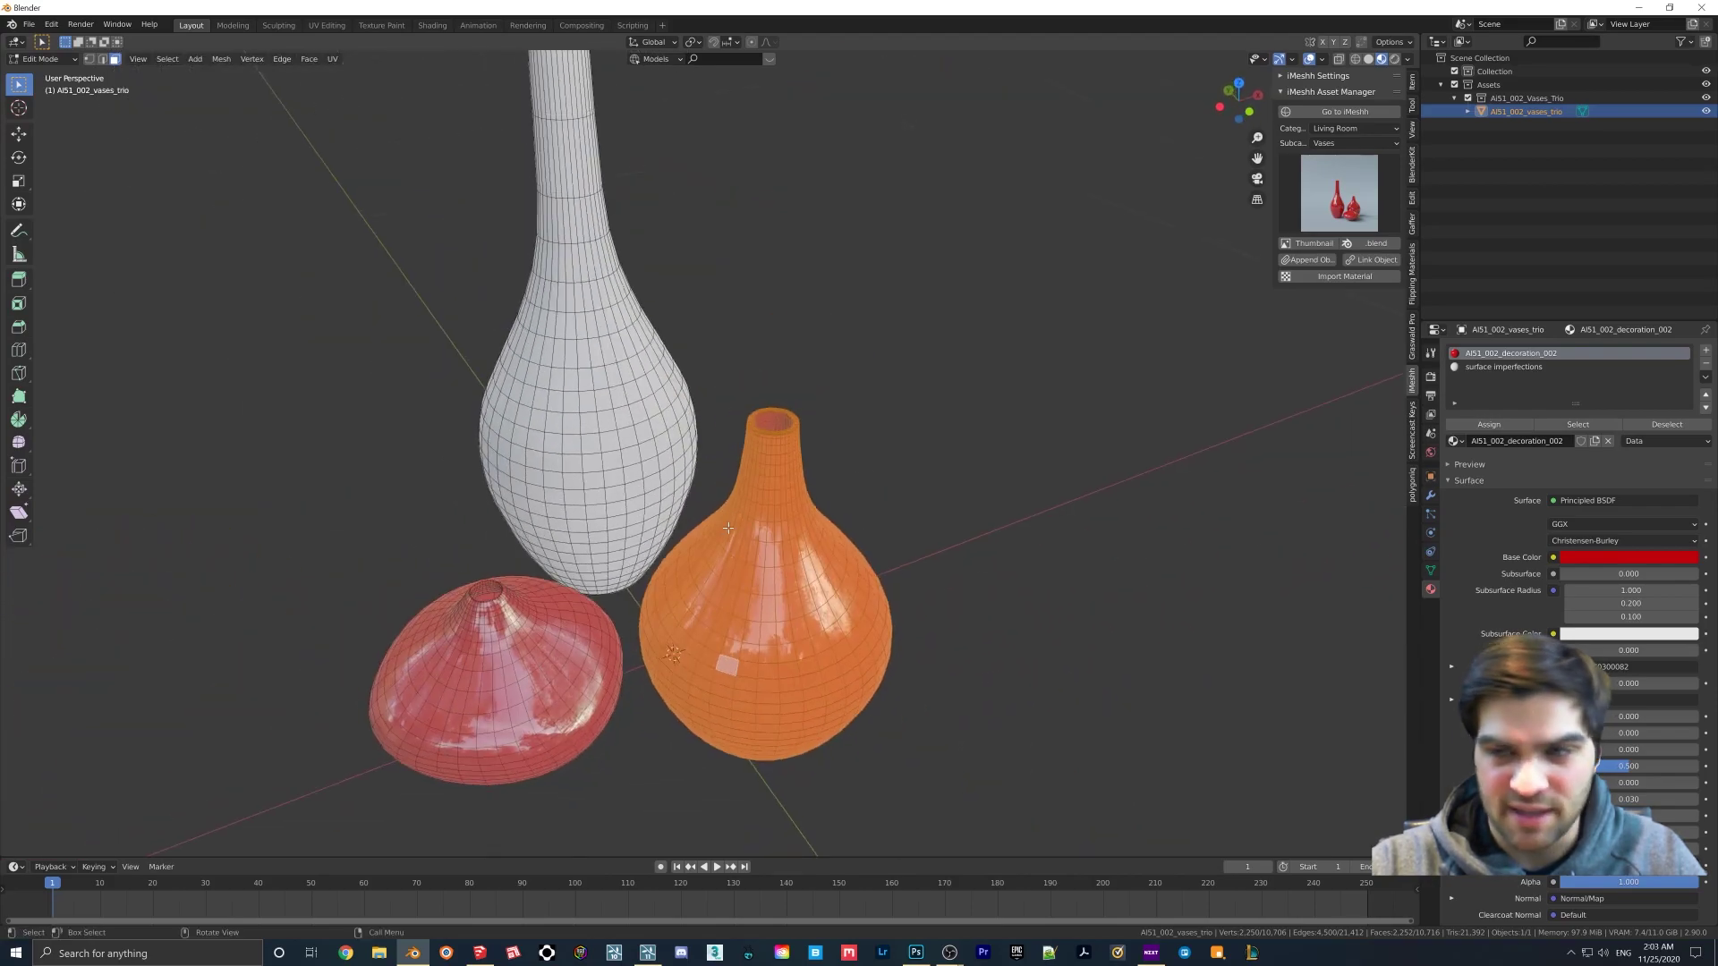
left_click(1505, 367)
left_click(1489, 424)
- Duplicate the small red squat vase's mesh and enlarge the copy slightly
middle_click_drag(963, 510, 824, 569)
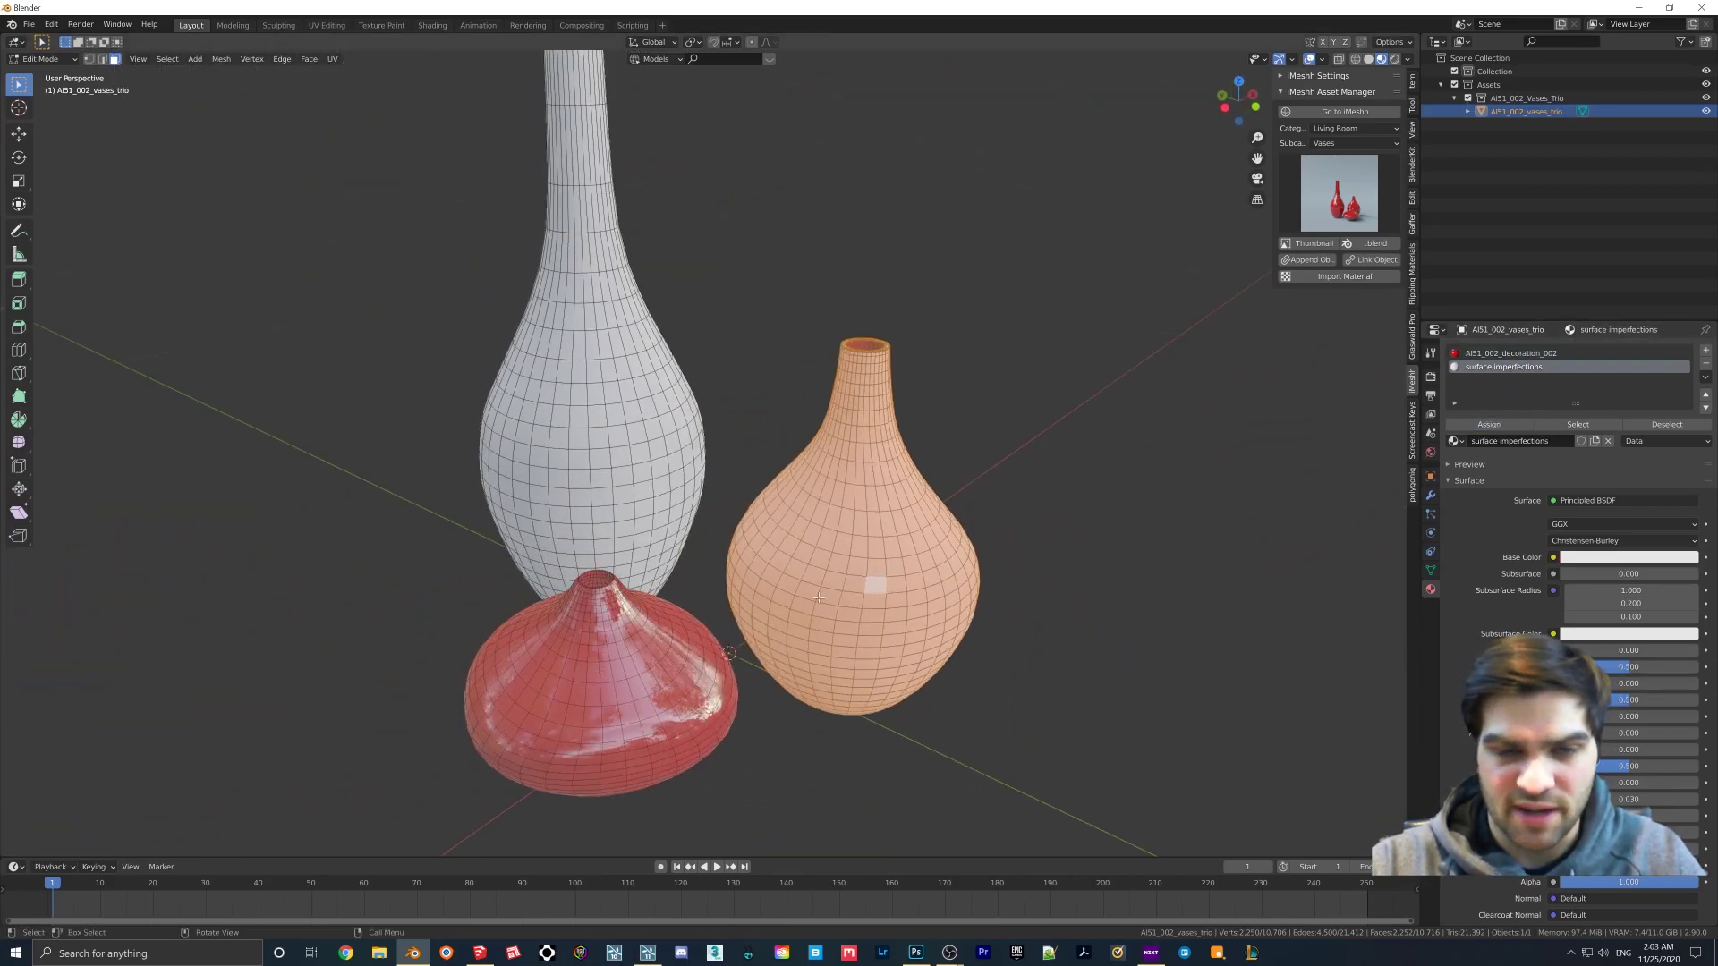
left_click(614, 665)
key("ctrl+l")
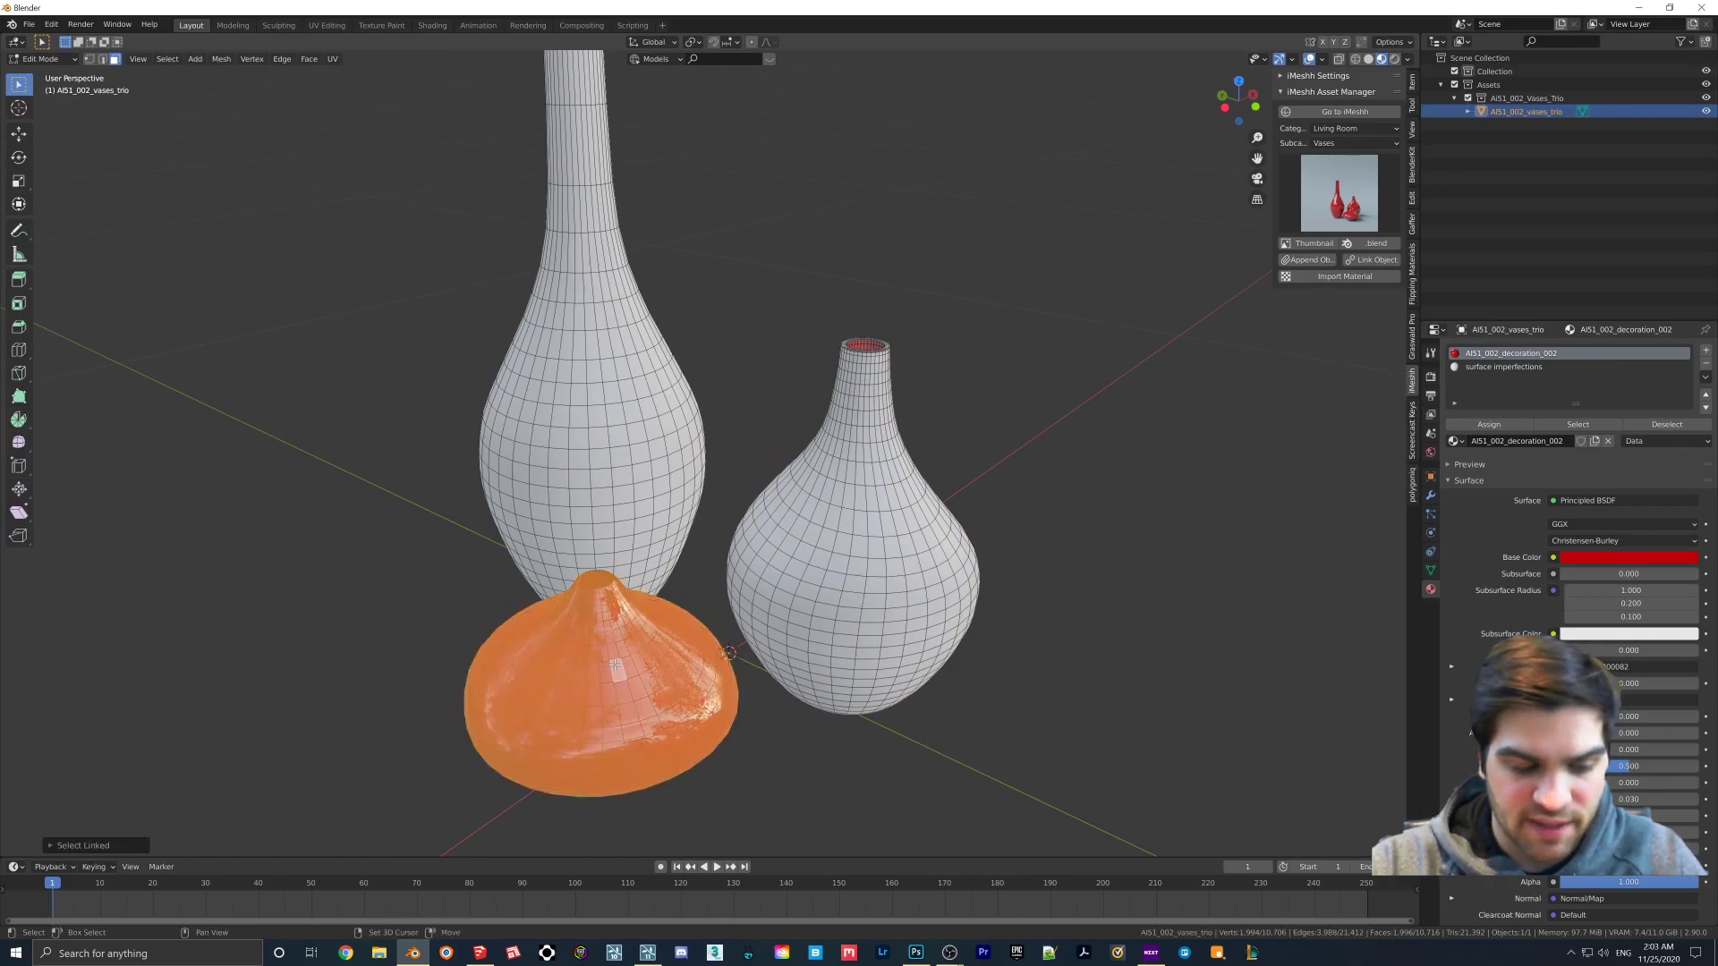
key("shift+d")
key("s")
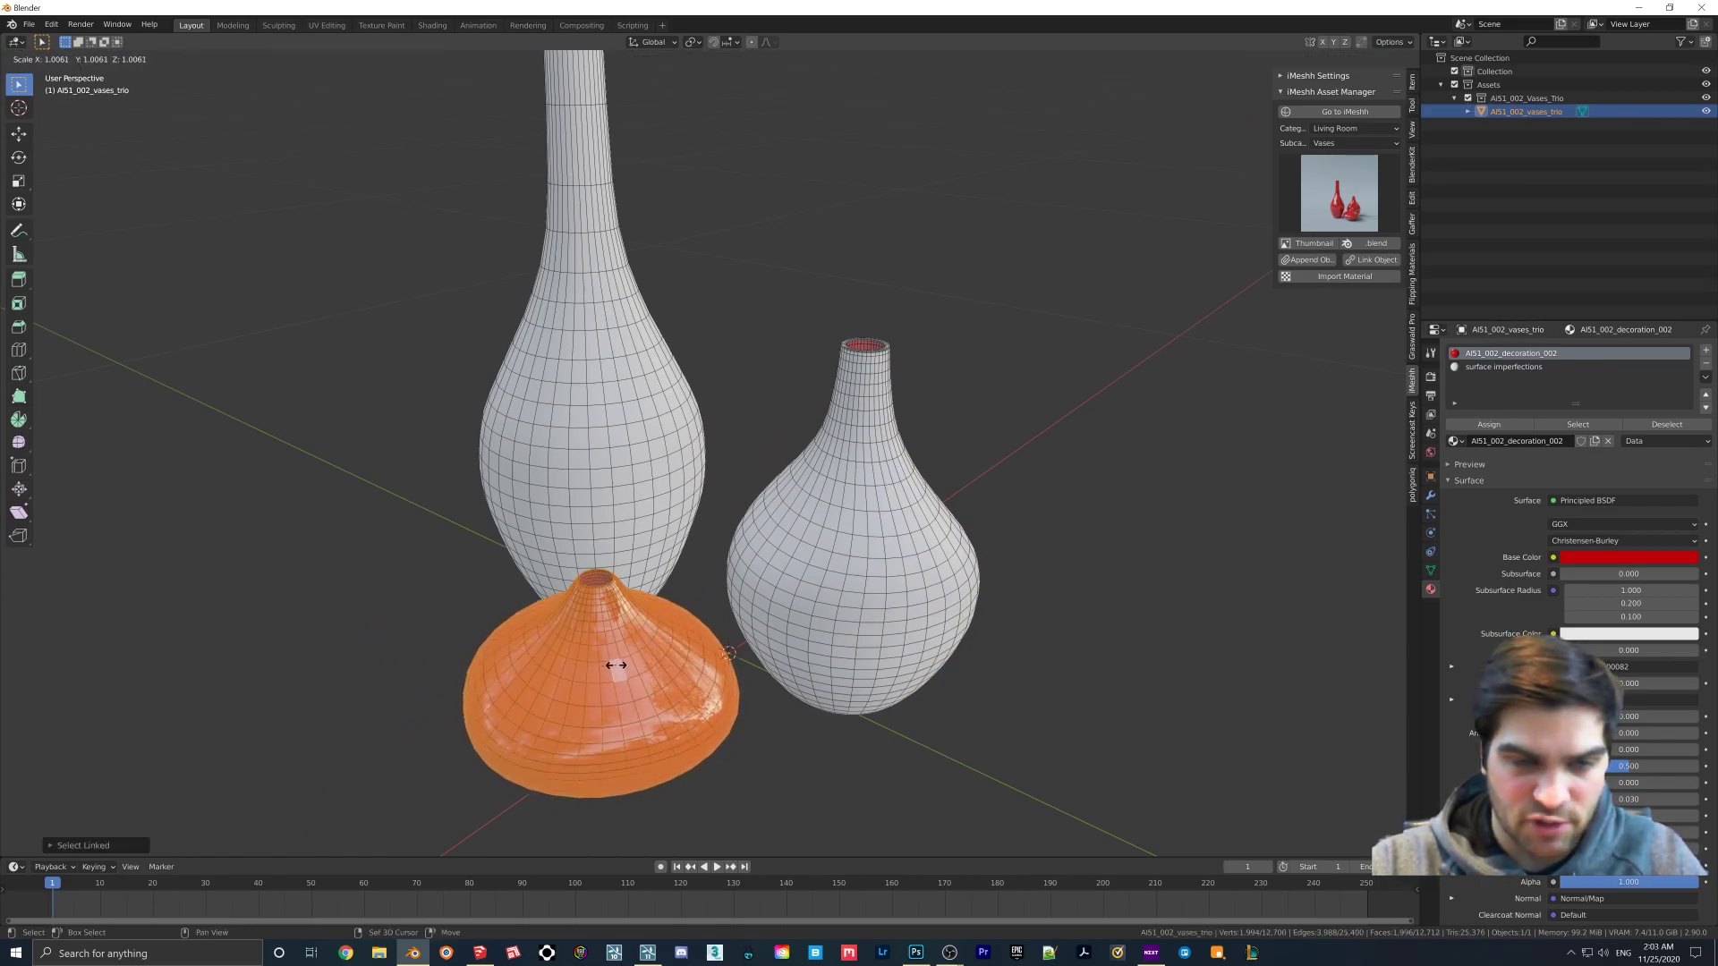
left_click(615, 665)
- Assign surface imperfections to the small vase's copy and return to Object Mode
mouse_move(614, 664)
middle_mouse_down()
mouse_move(621, 700)
mouse_move(624, 642)
middle_mouse_up()
scroll(621, 700, "up", 4)
scroll(621, 698, "down", 3)
scroll(625, 642, "down", 2)
left_click(1503, 367)
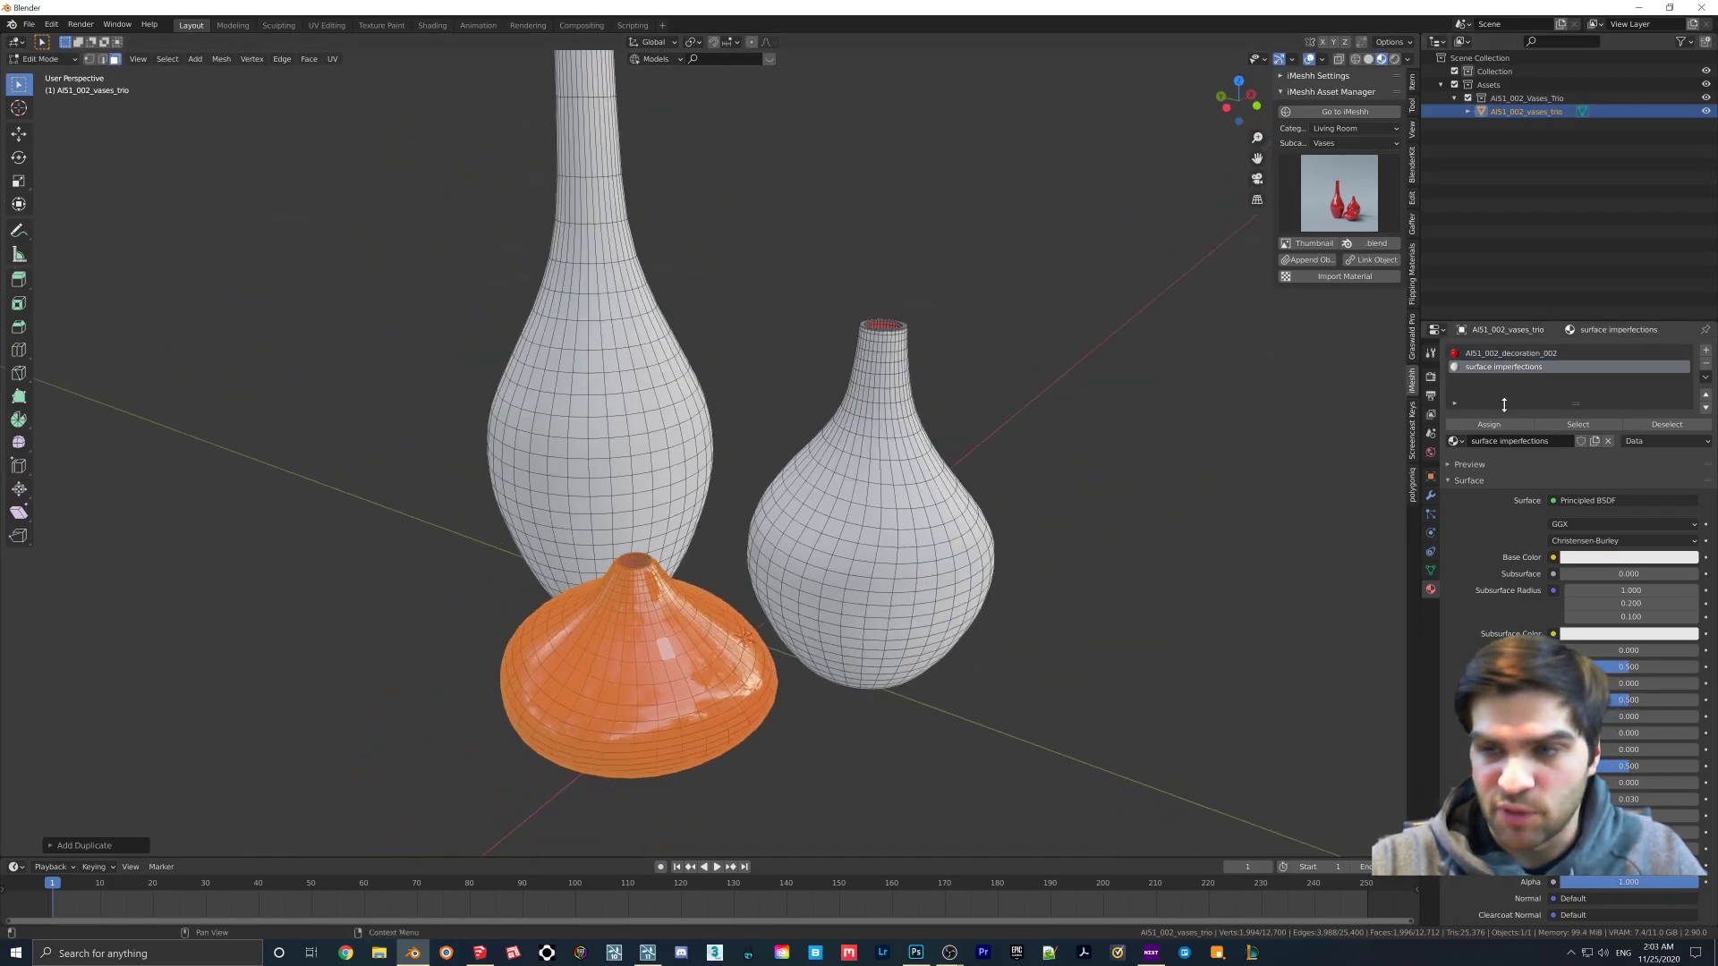
left_click(1489, 424)
scroll(849, 404, "down", 4)
scroll(848, 405, "down", 1)
middle_click_drag(806, 393, 777, 442, "shift")
key("Tab")
scroll(794, 472, "up", 2)
- Open the Modifier properties and the Add Modifier list for the vases
middle_click_drag(700, 372, 686, 372)
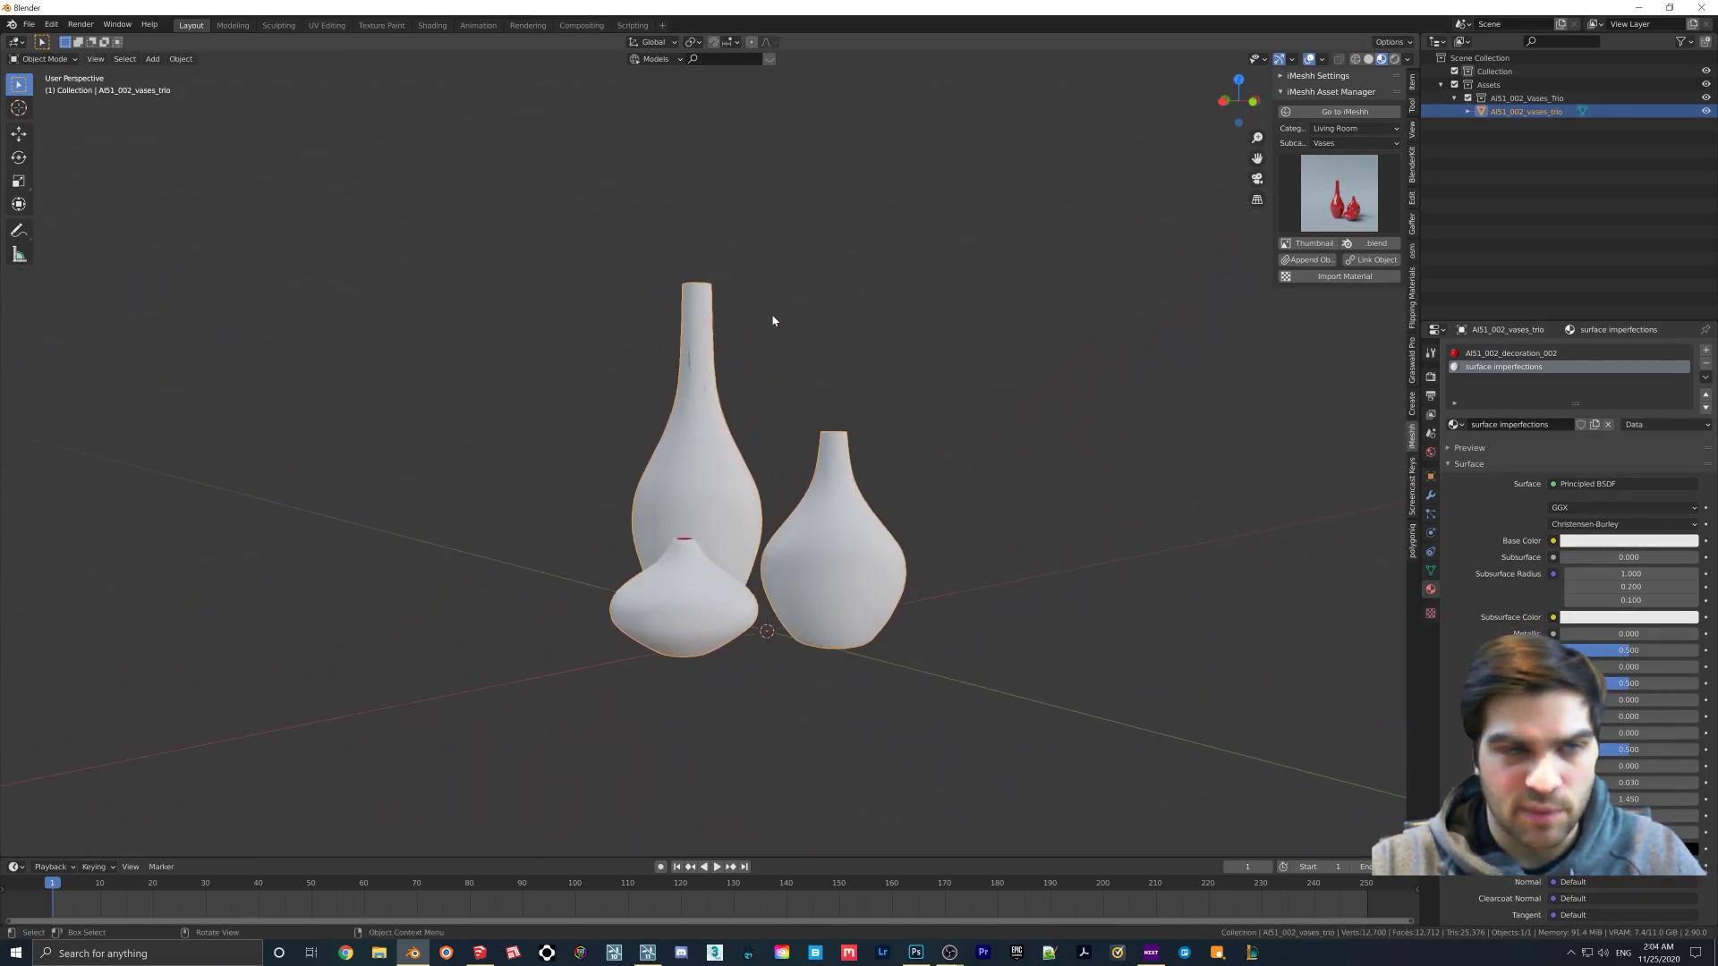
middle_click_drag(690, 461, 747, 555)
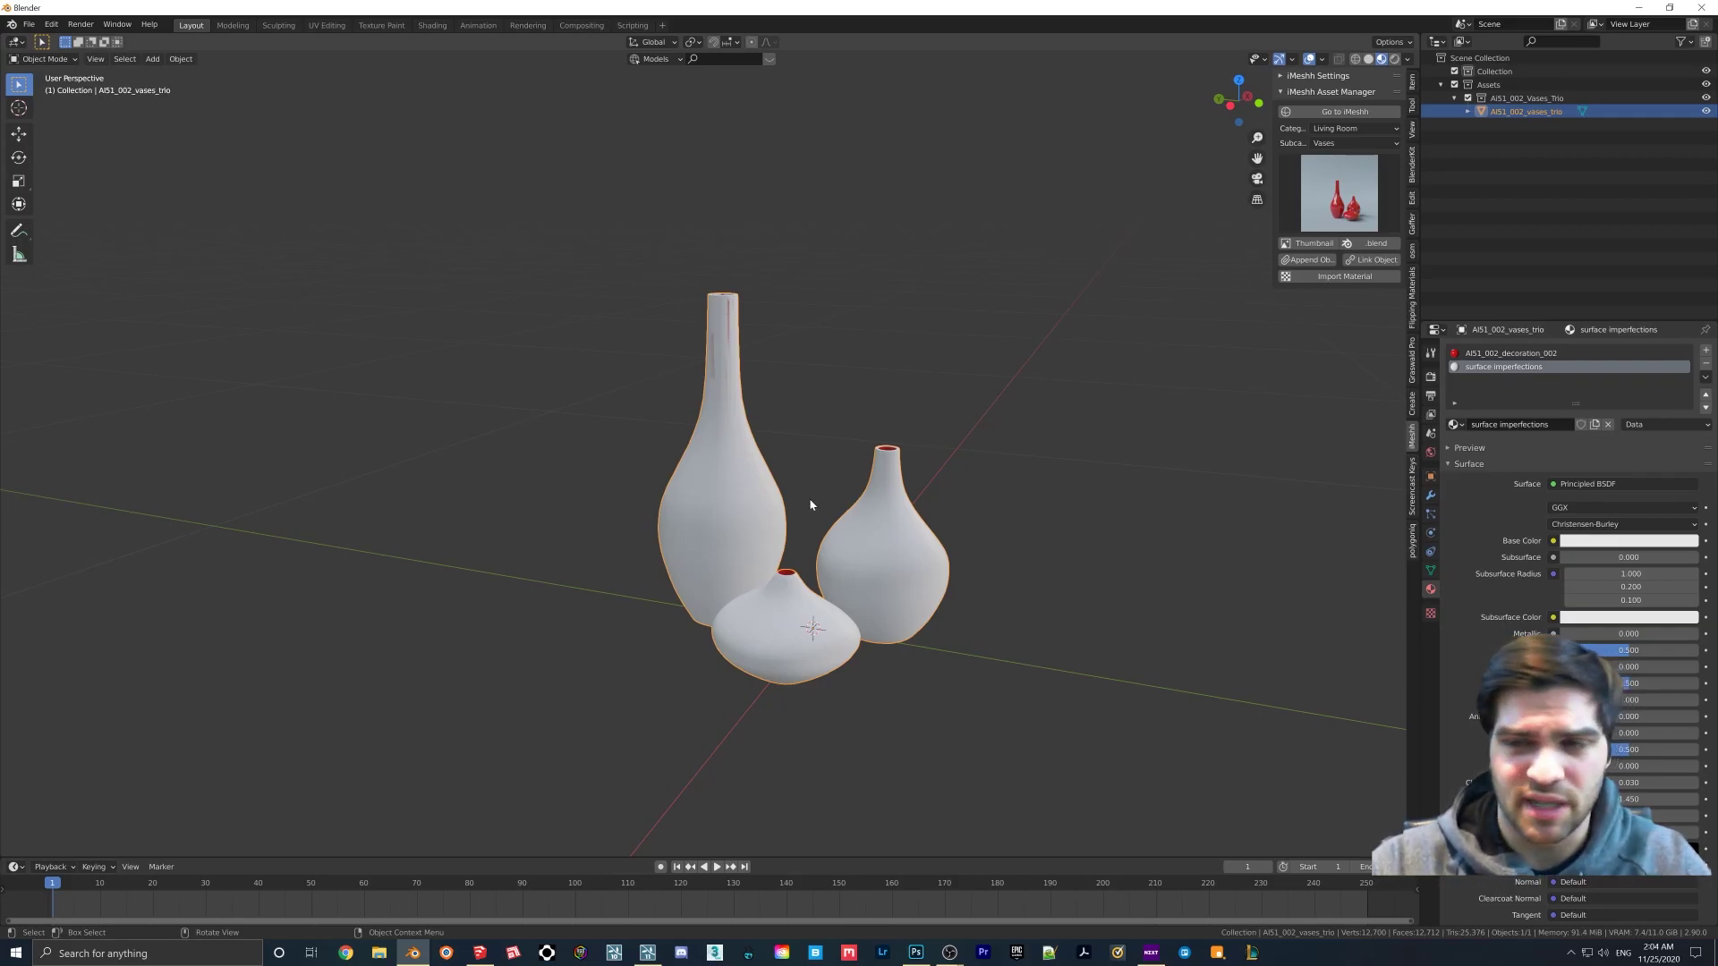
left_click(1431, 495)
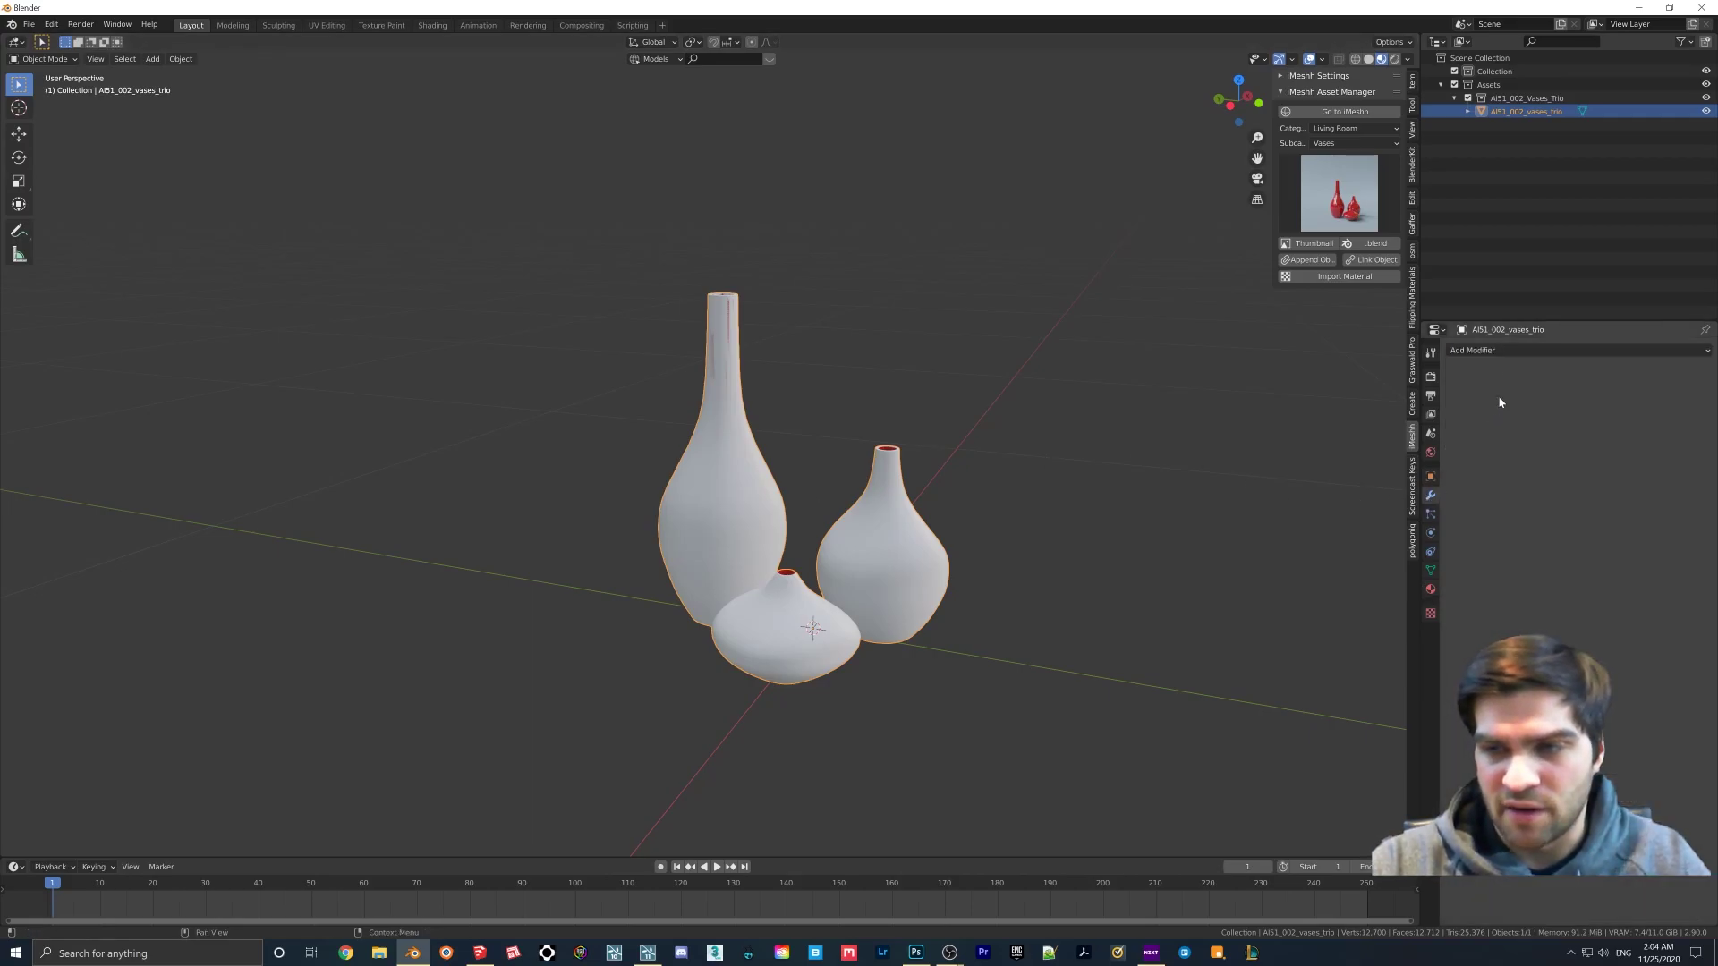
left_click(1508, 350)
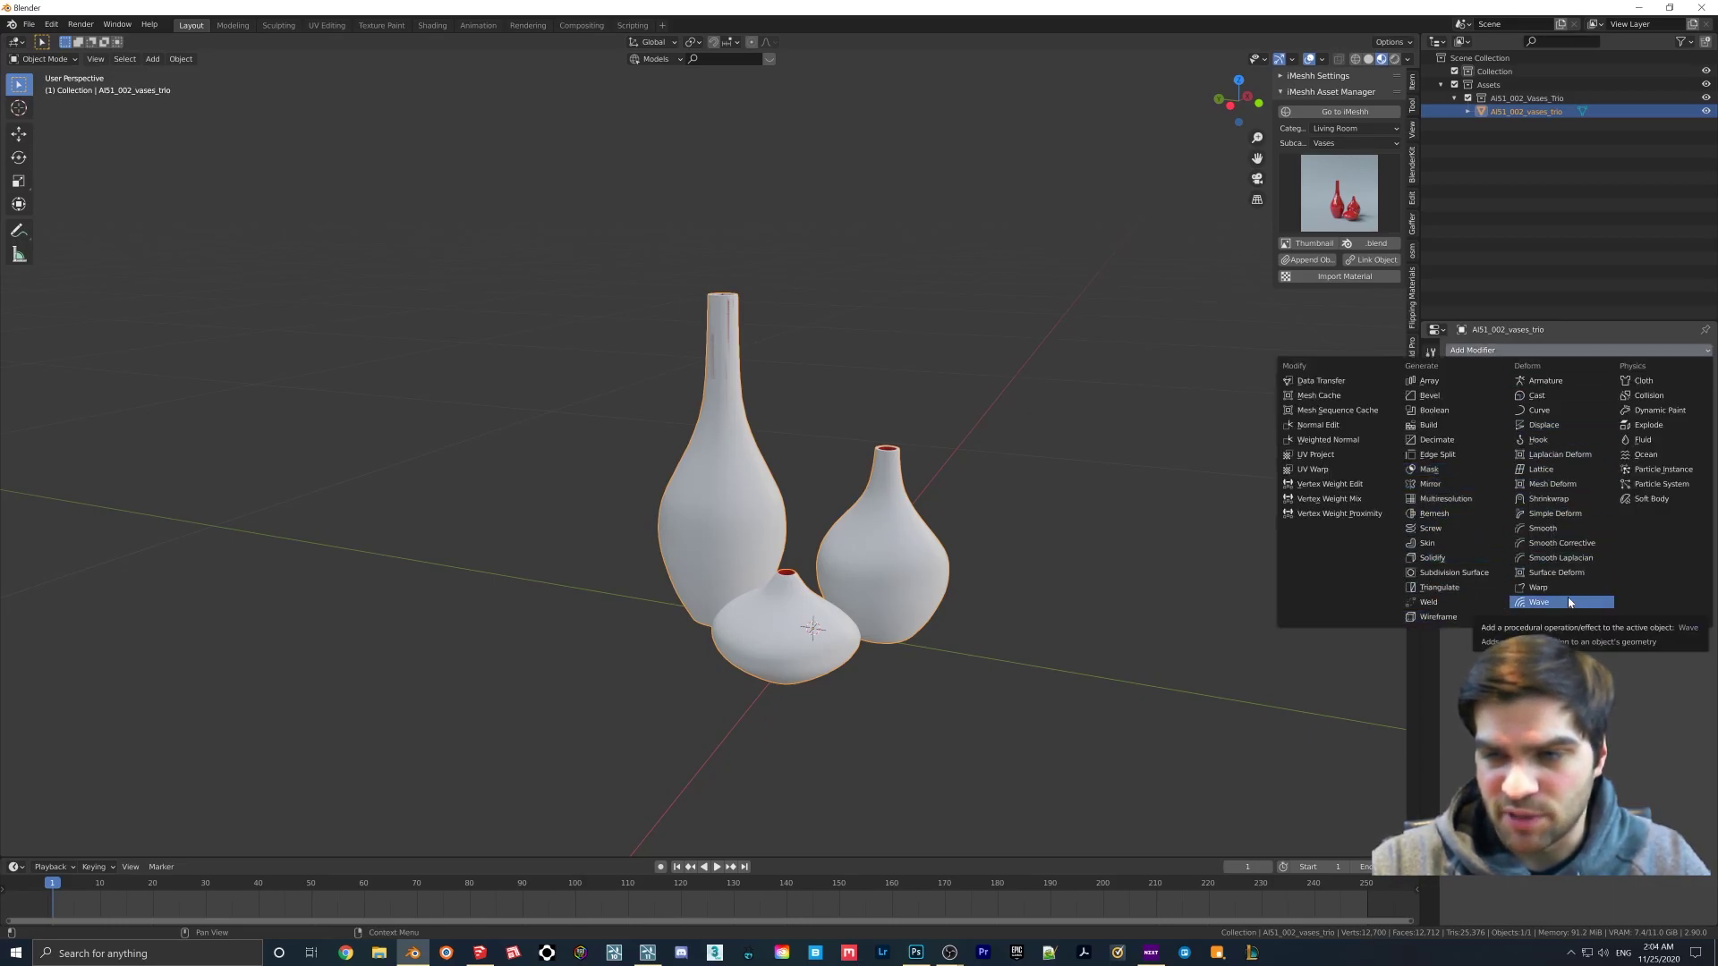
middle_click_drag(868, 501, 883, 385)
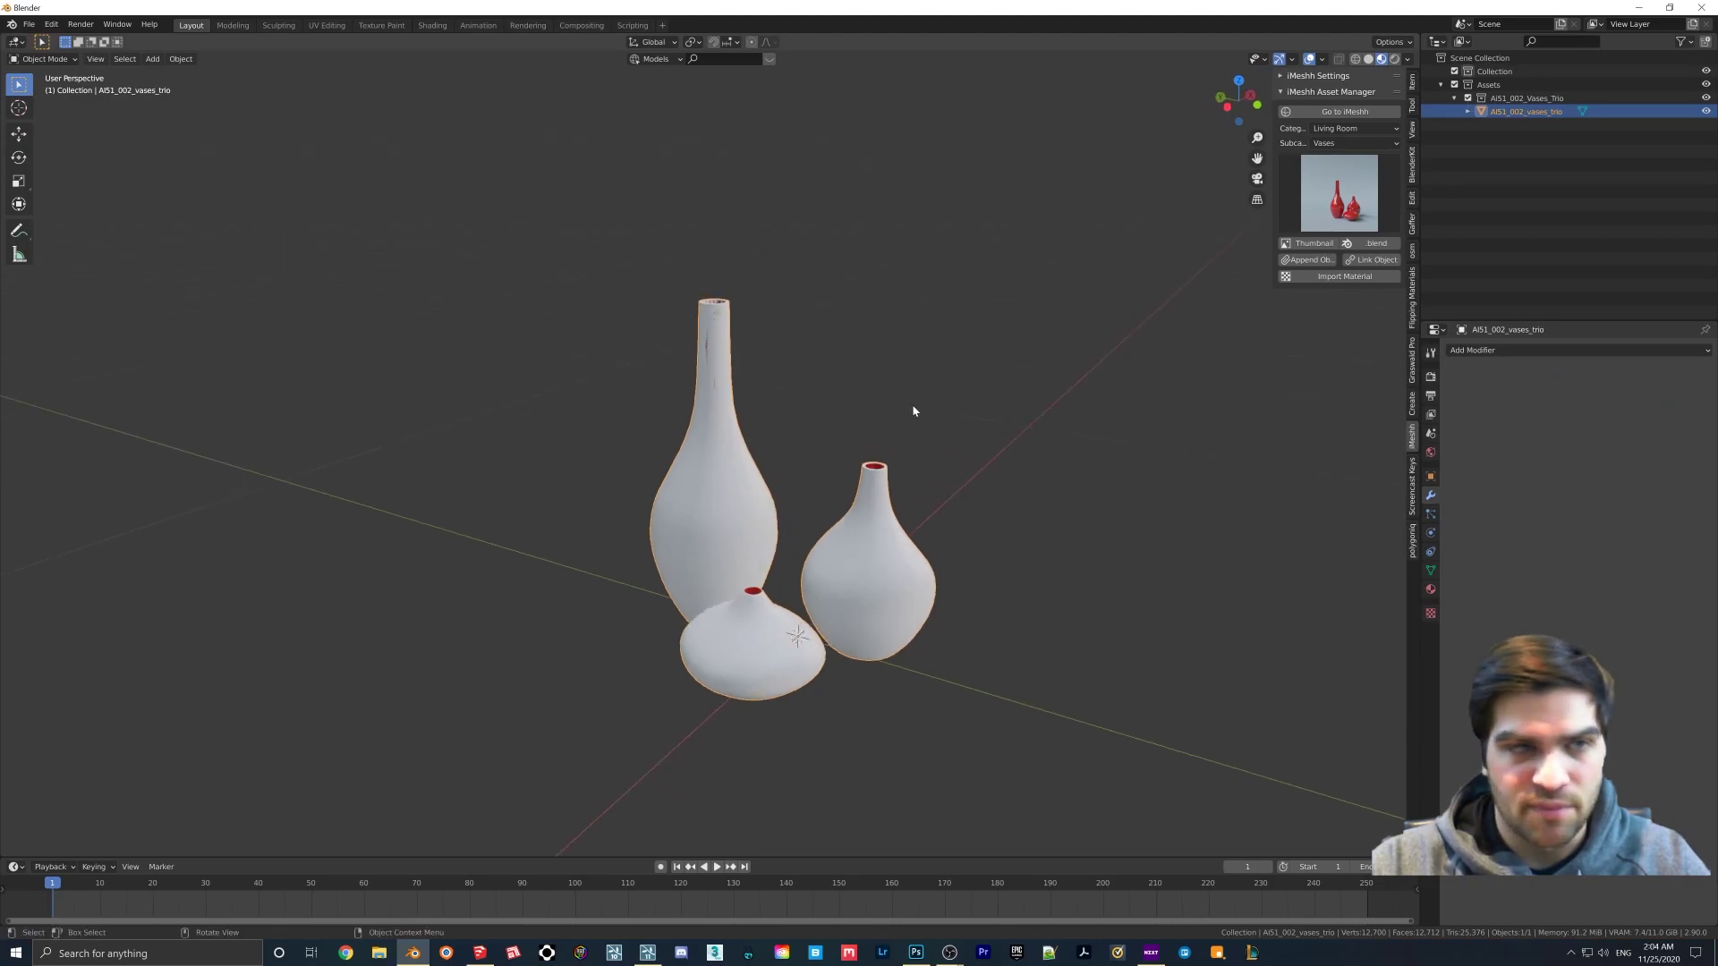
- Launch the FBX (.fbx) export file browser from the File > Export menu
left_click(28, 24)
mouse_move(70, 224)
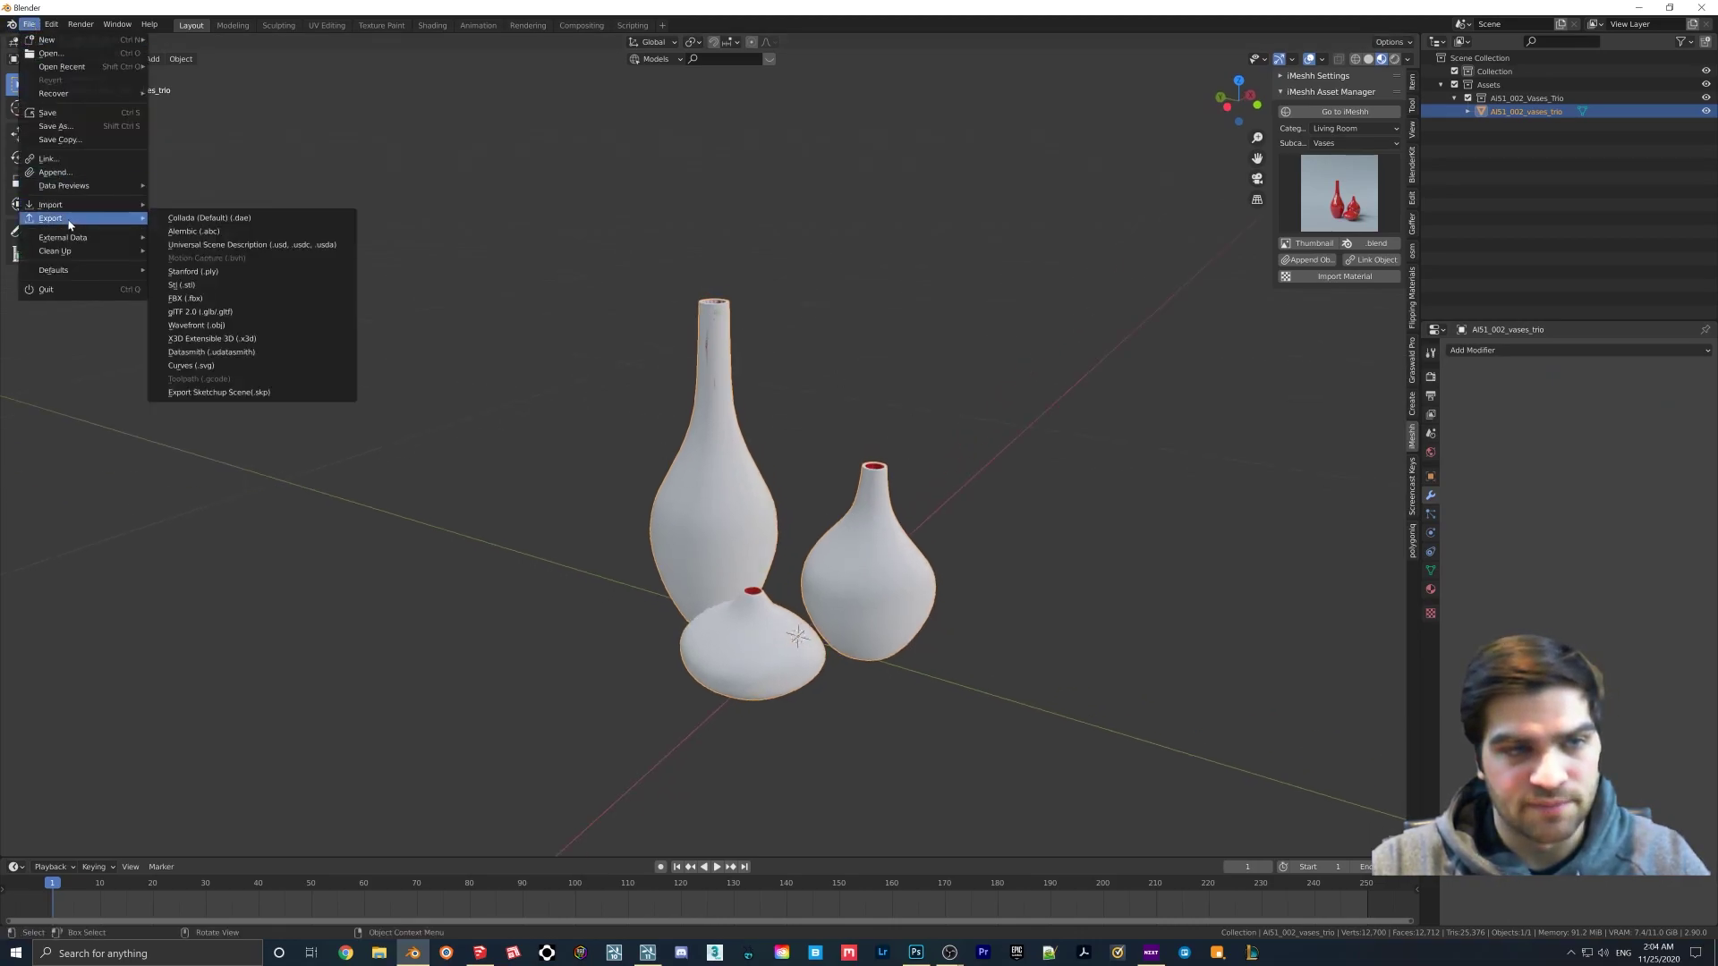
left_click(28, 24)
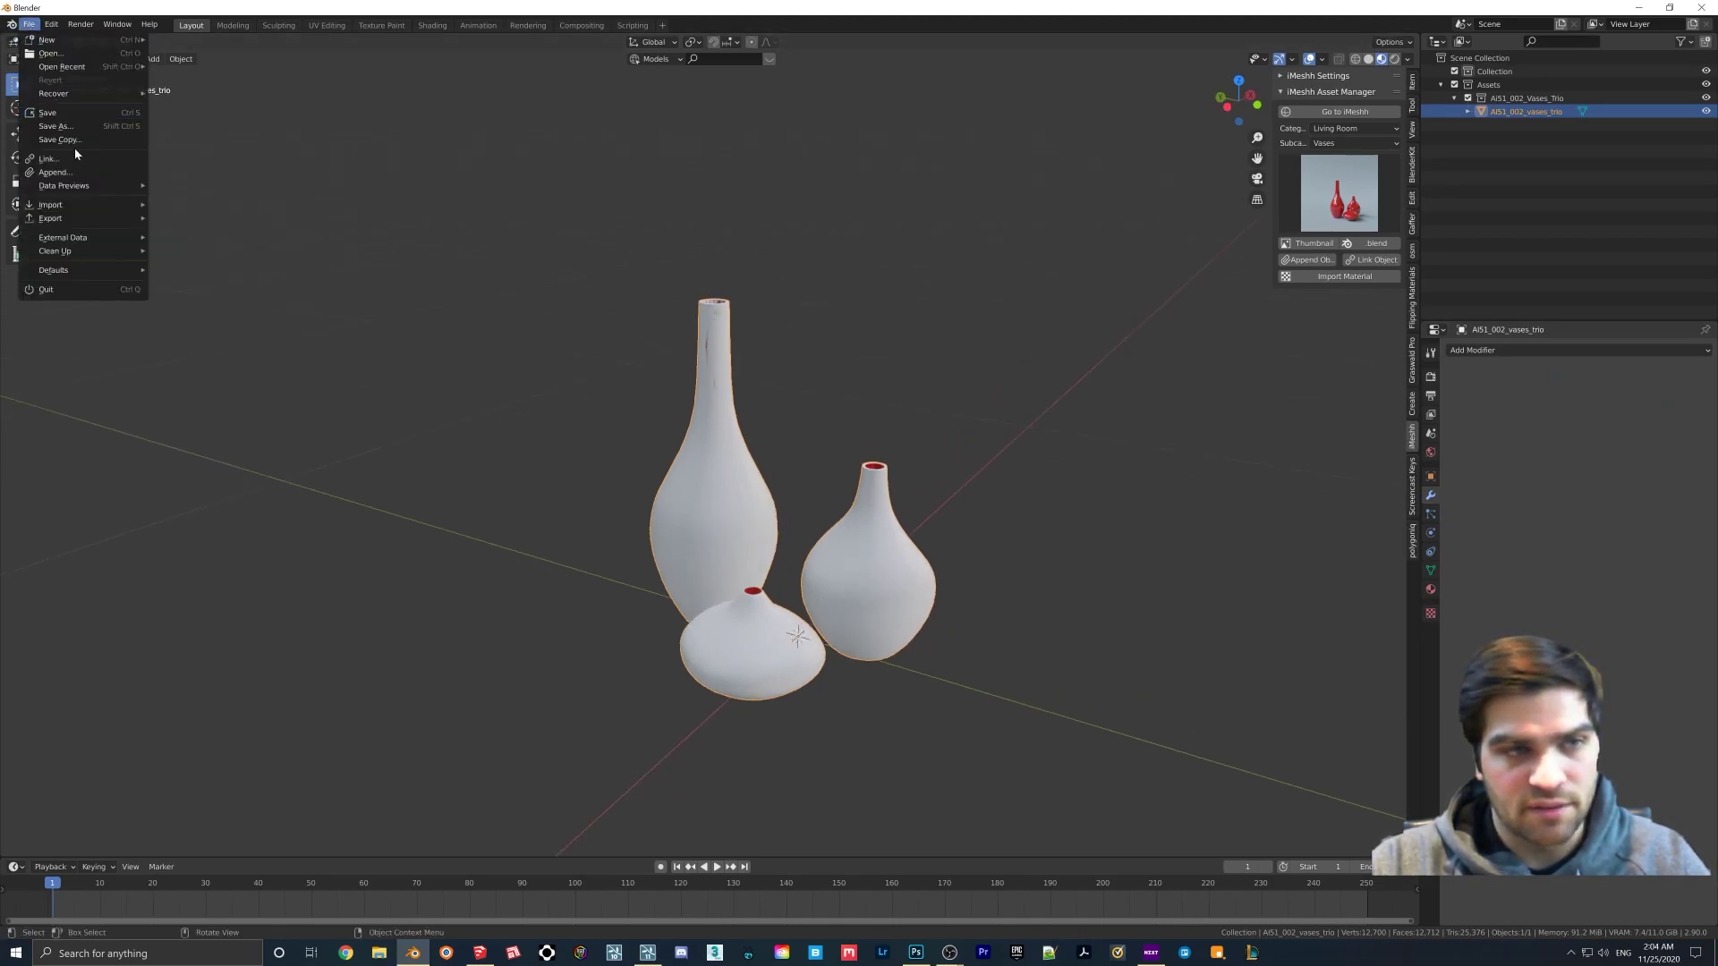
mouse_move(77, 220)
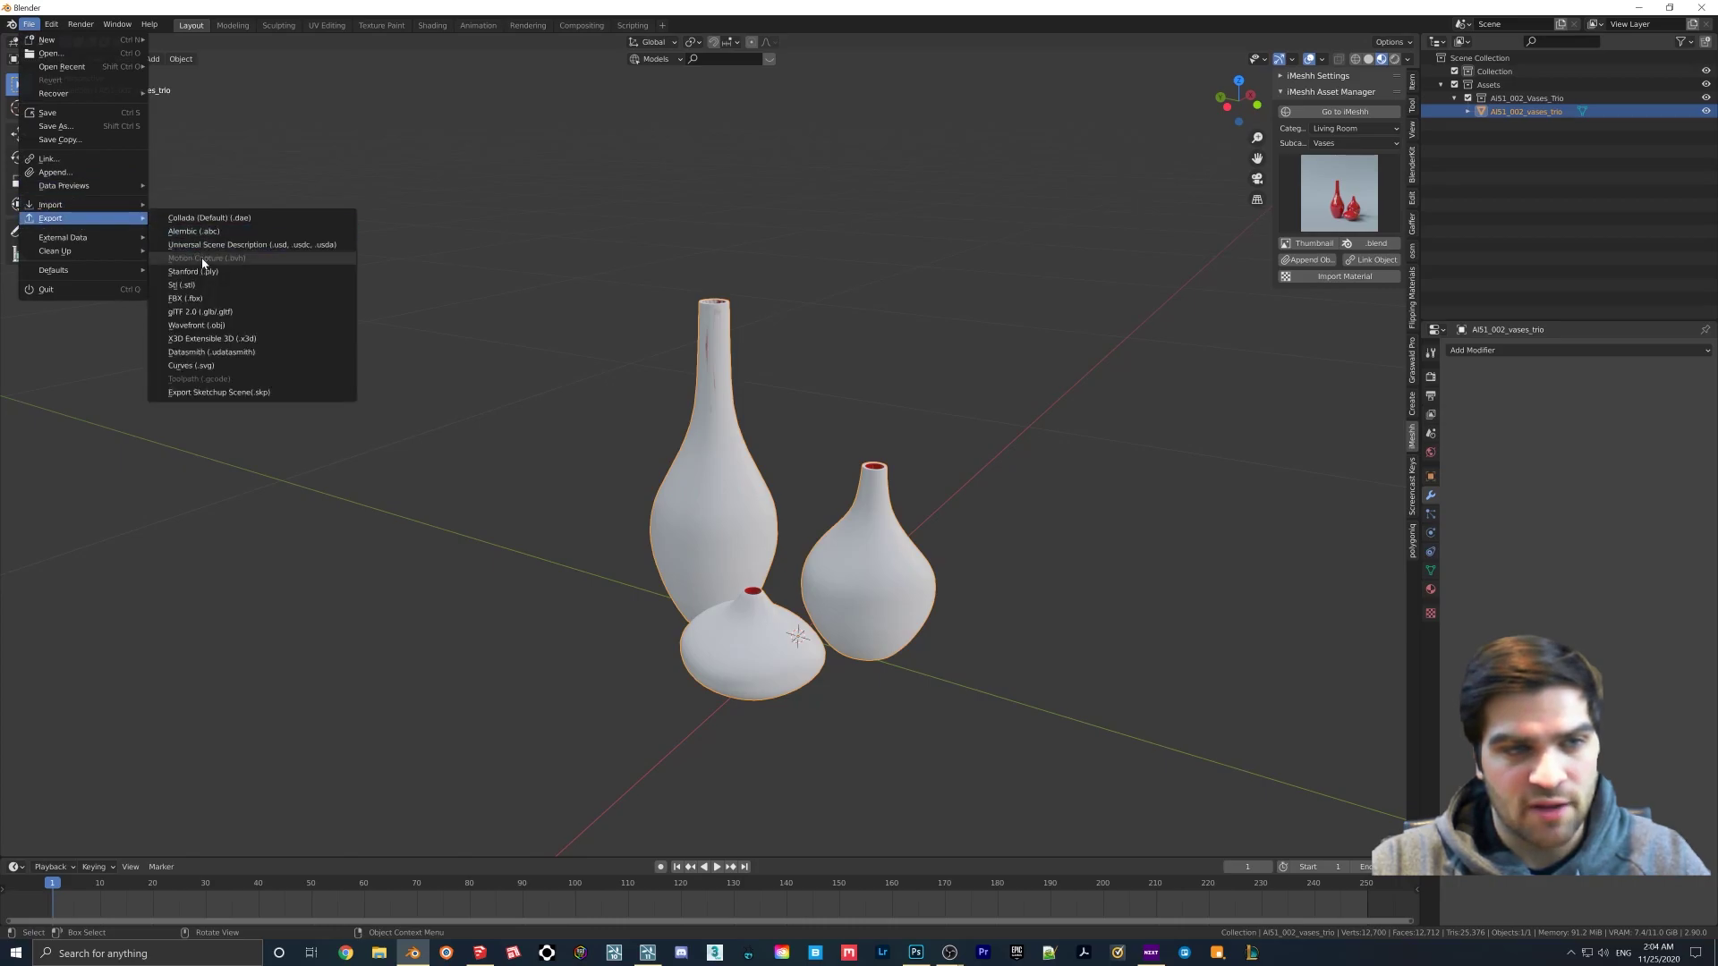
left_click(193, 303)
- Export the vases from Blender to the Desktop as vases.fbx
left_click(433, 257)
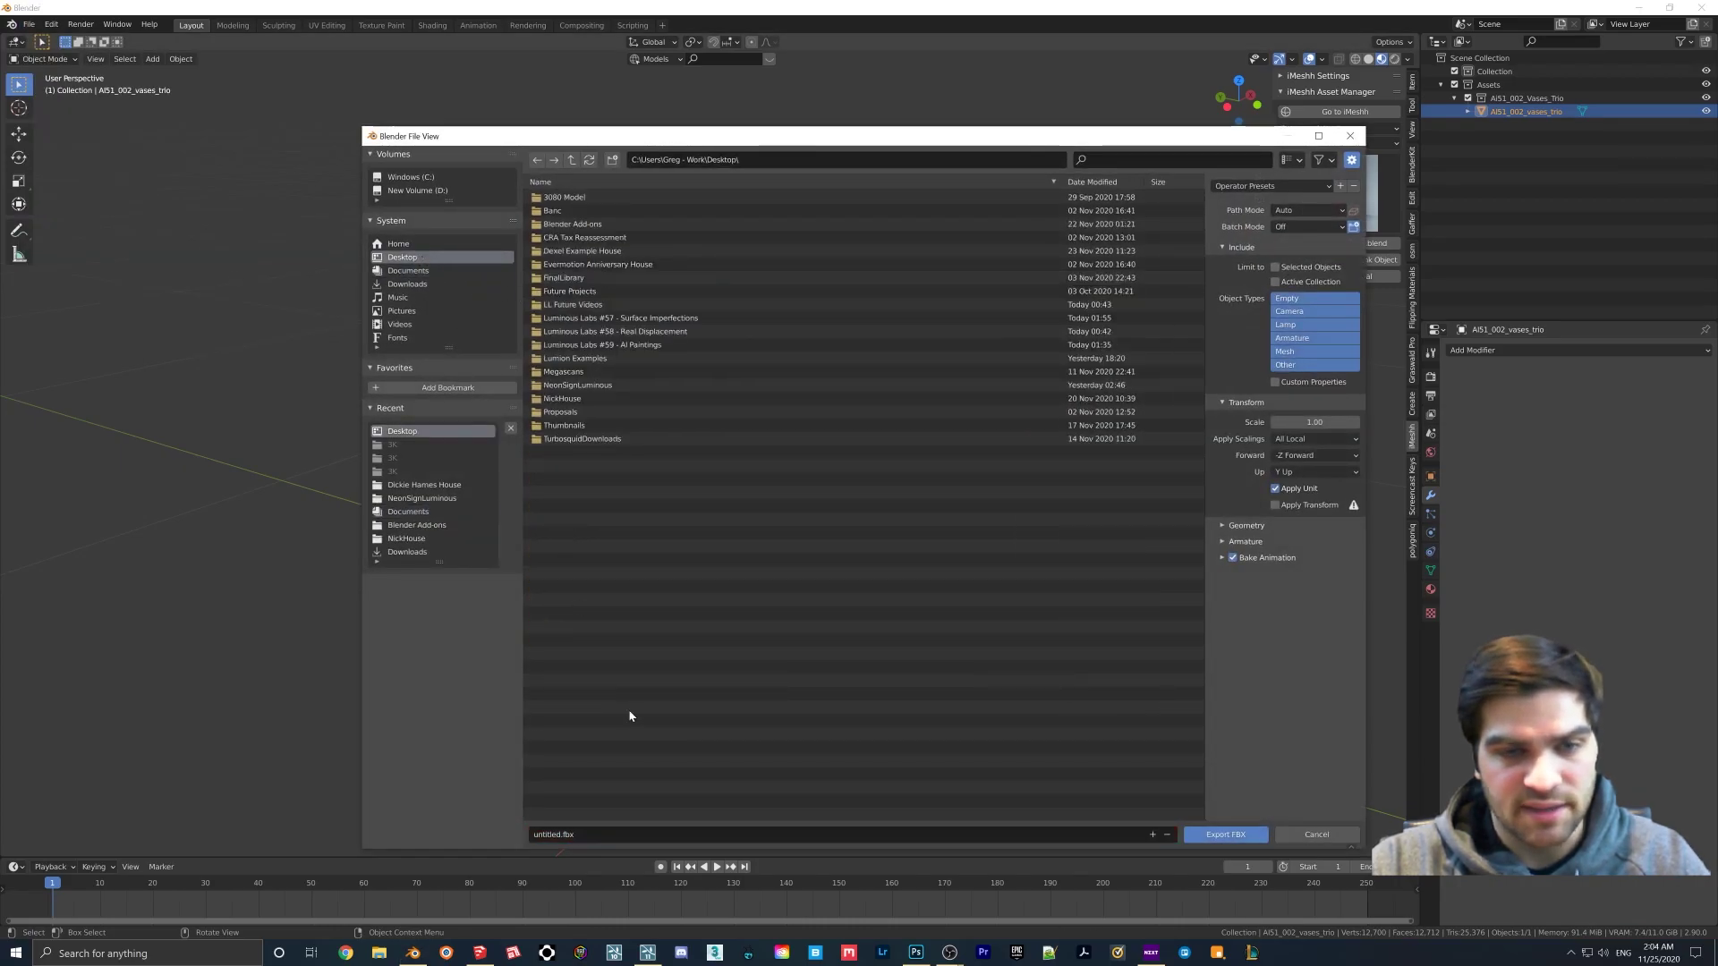
left_click(565, 834)
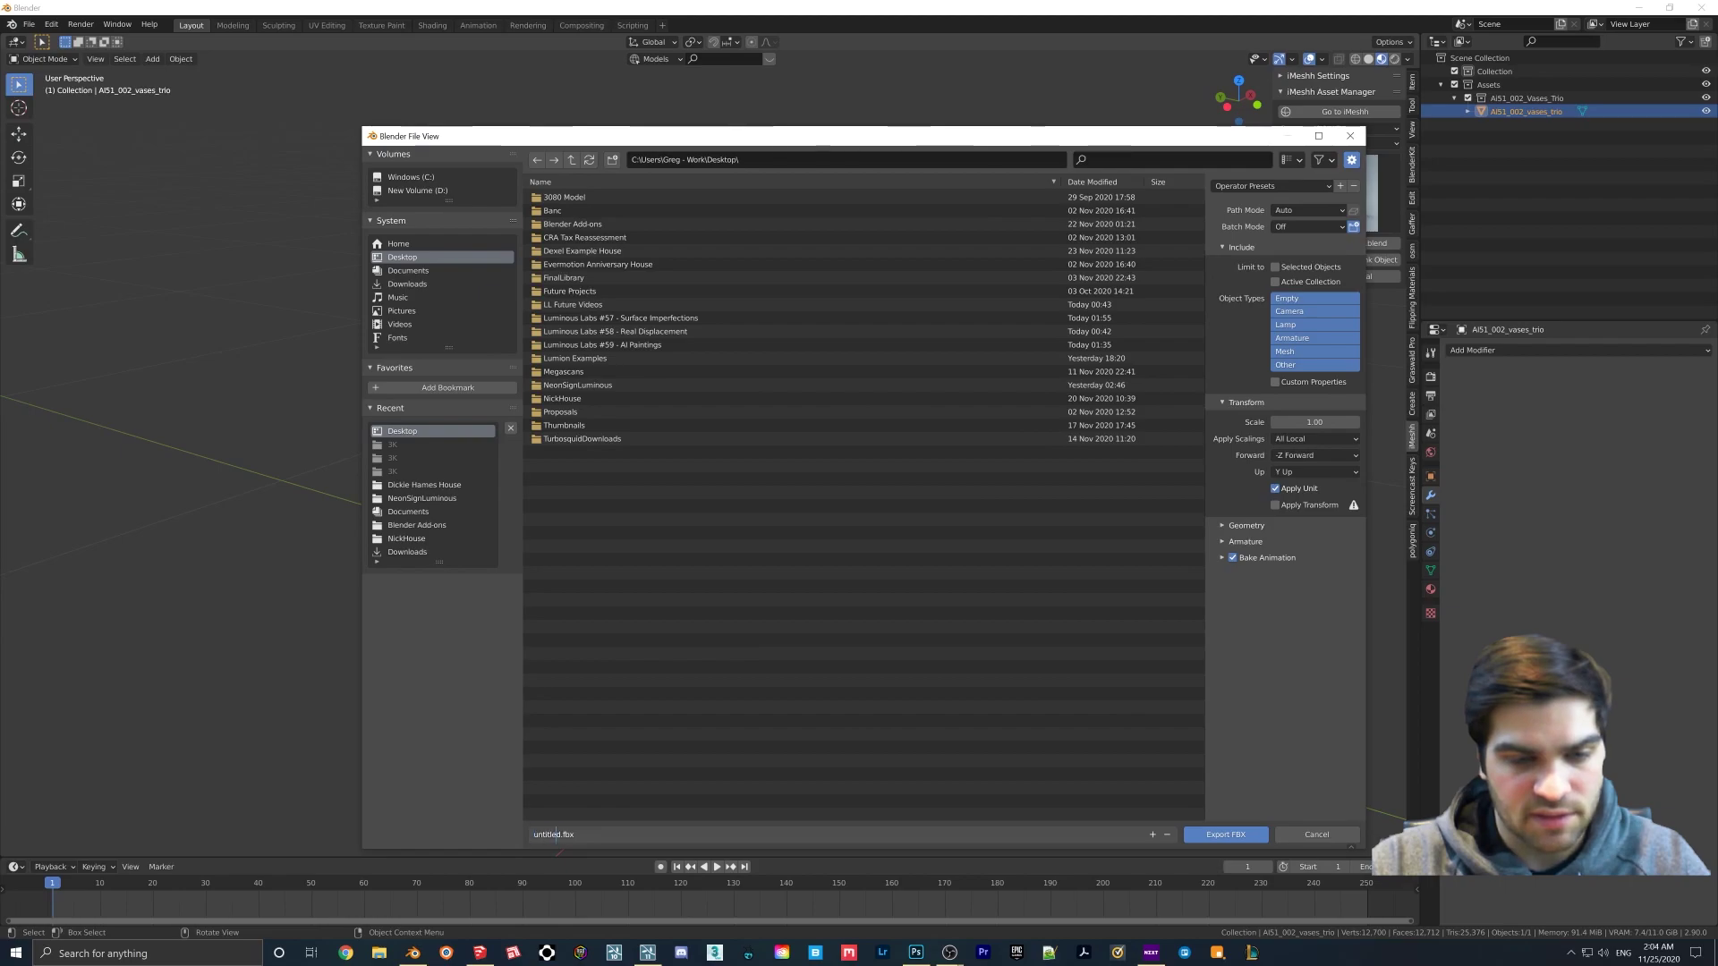
type("b=v")
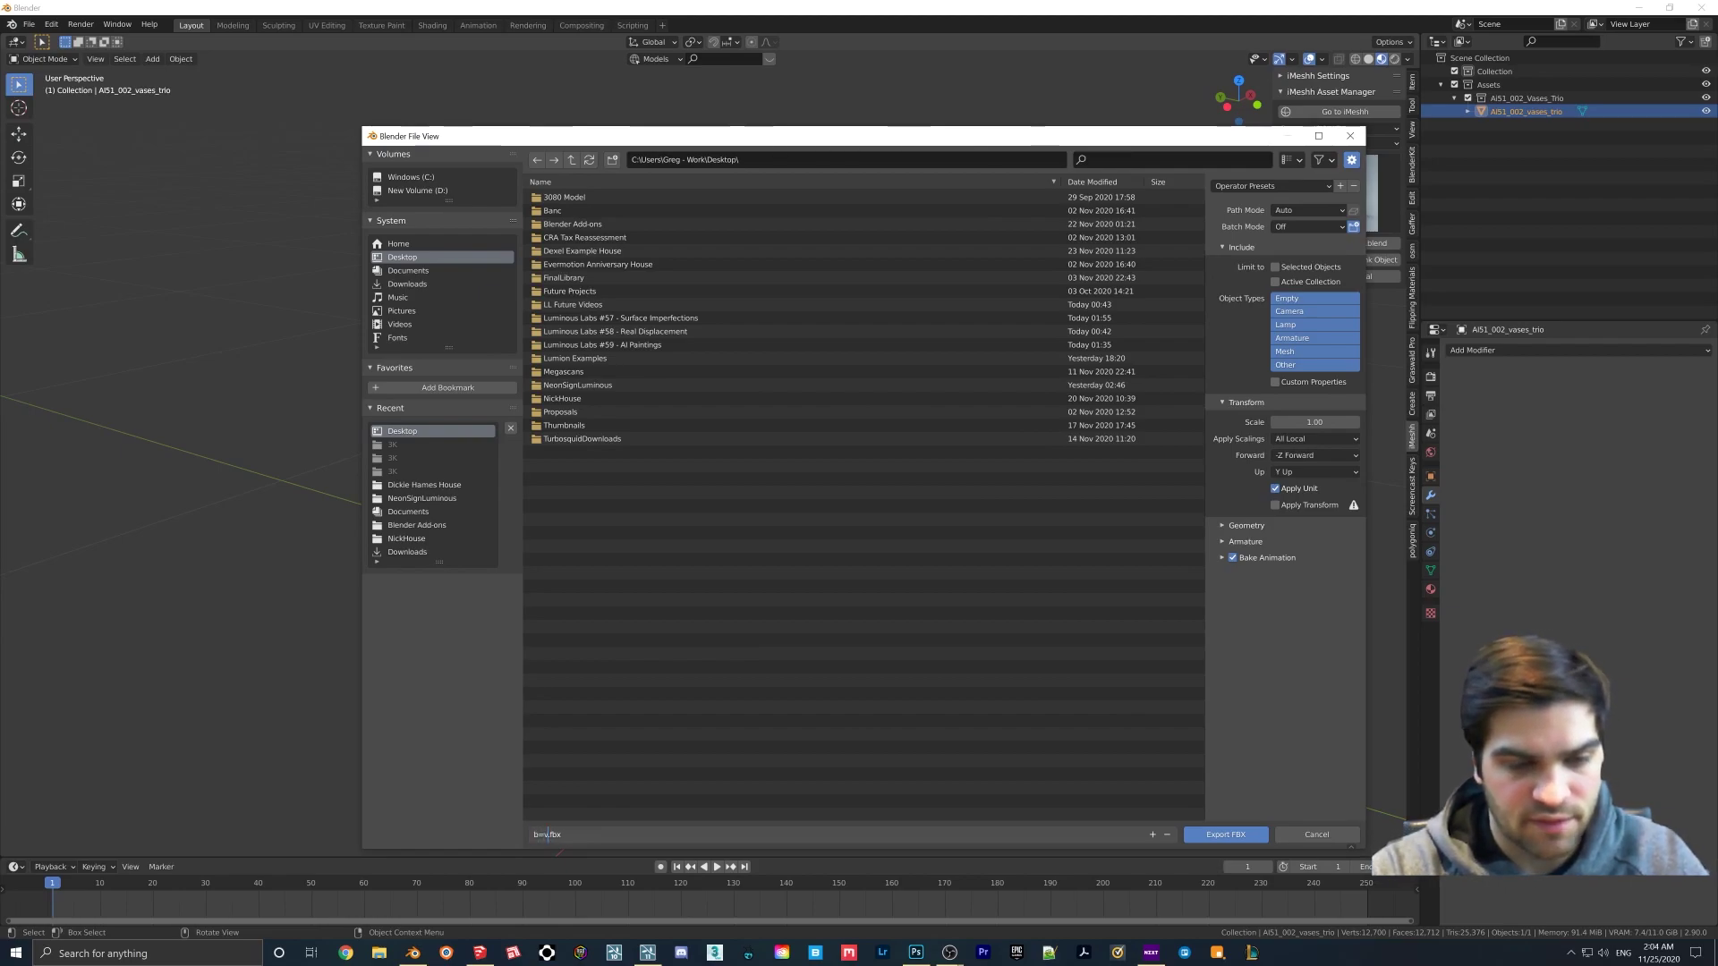
type("es")
key("Return")
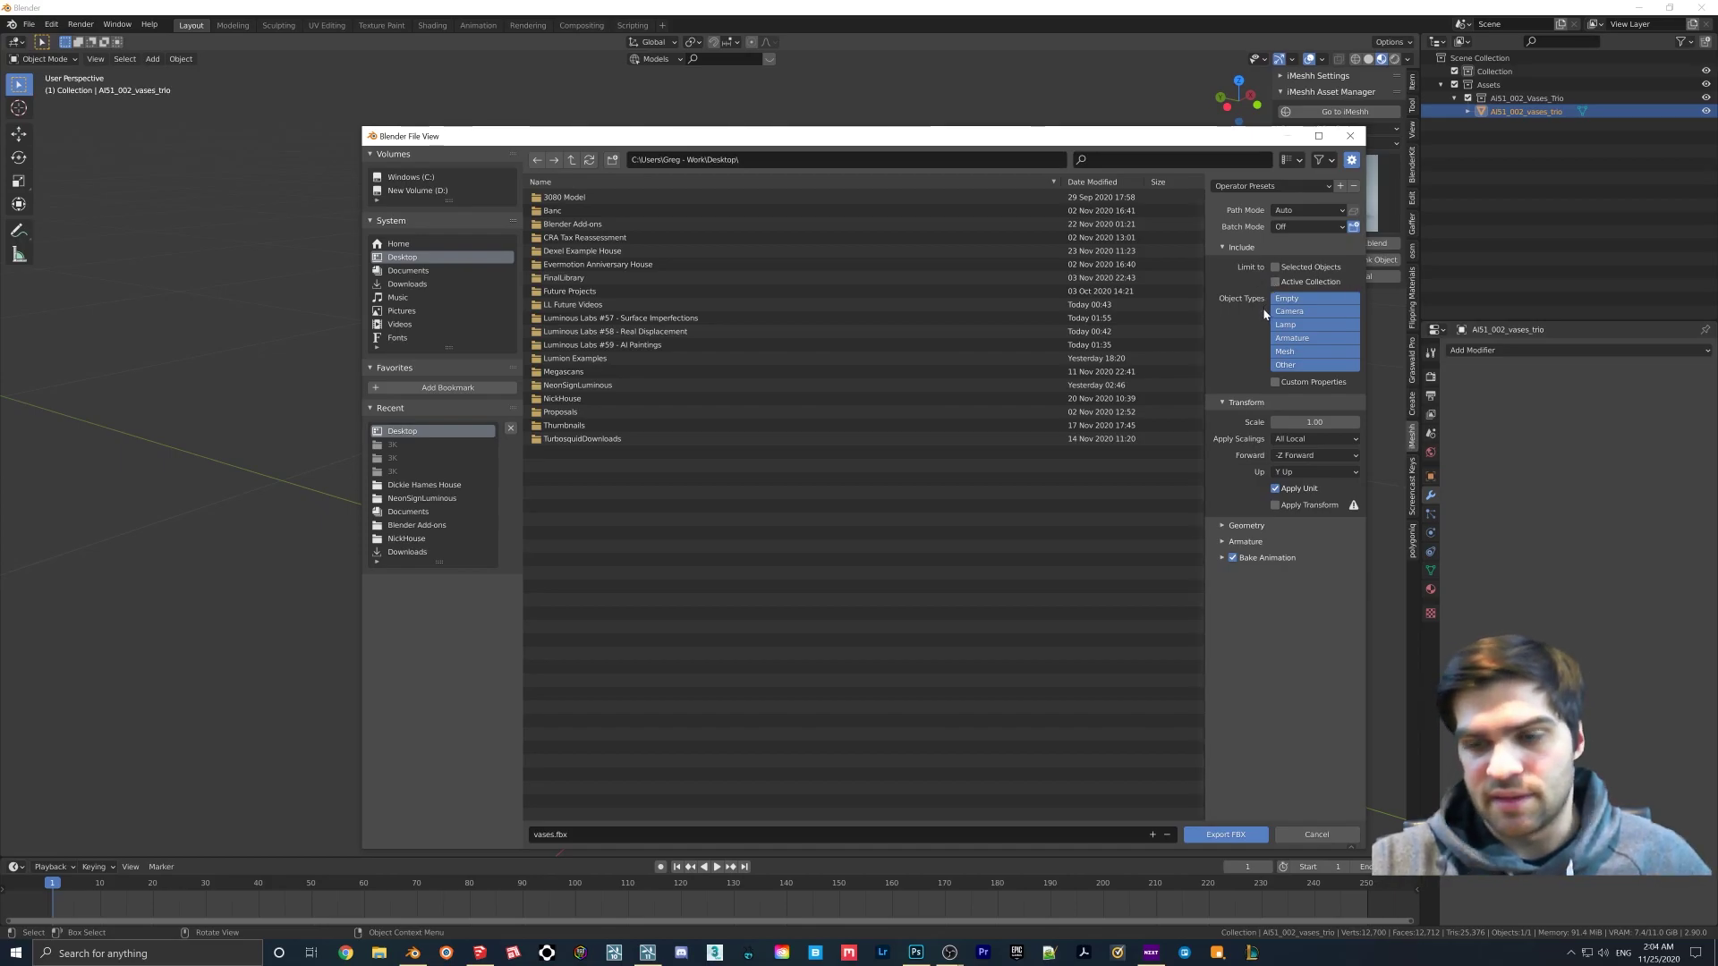
left_click(1225, 834)
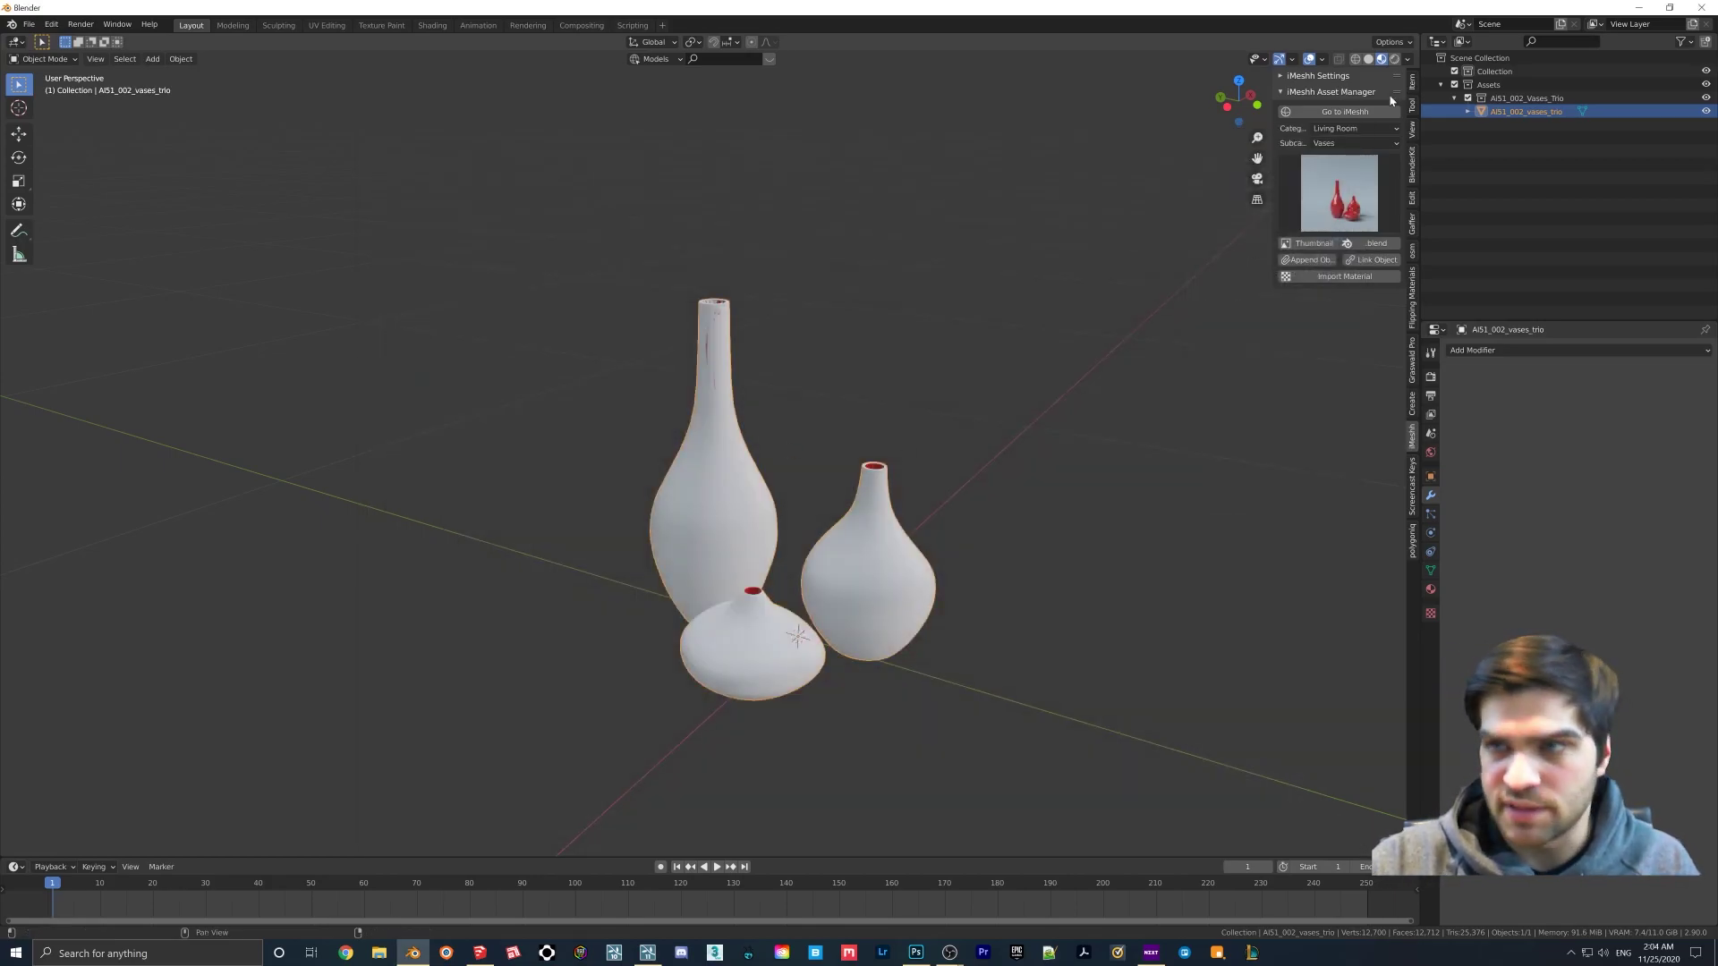
- Import vases.fbx into Lumion as vases01 and place it on the dresser top
left_click(1640, 8)
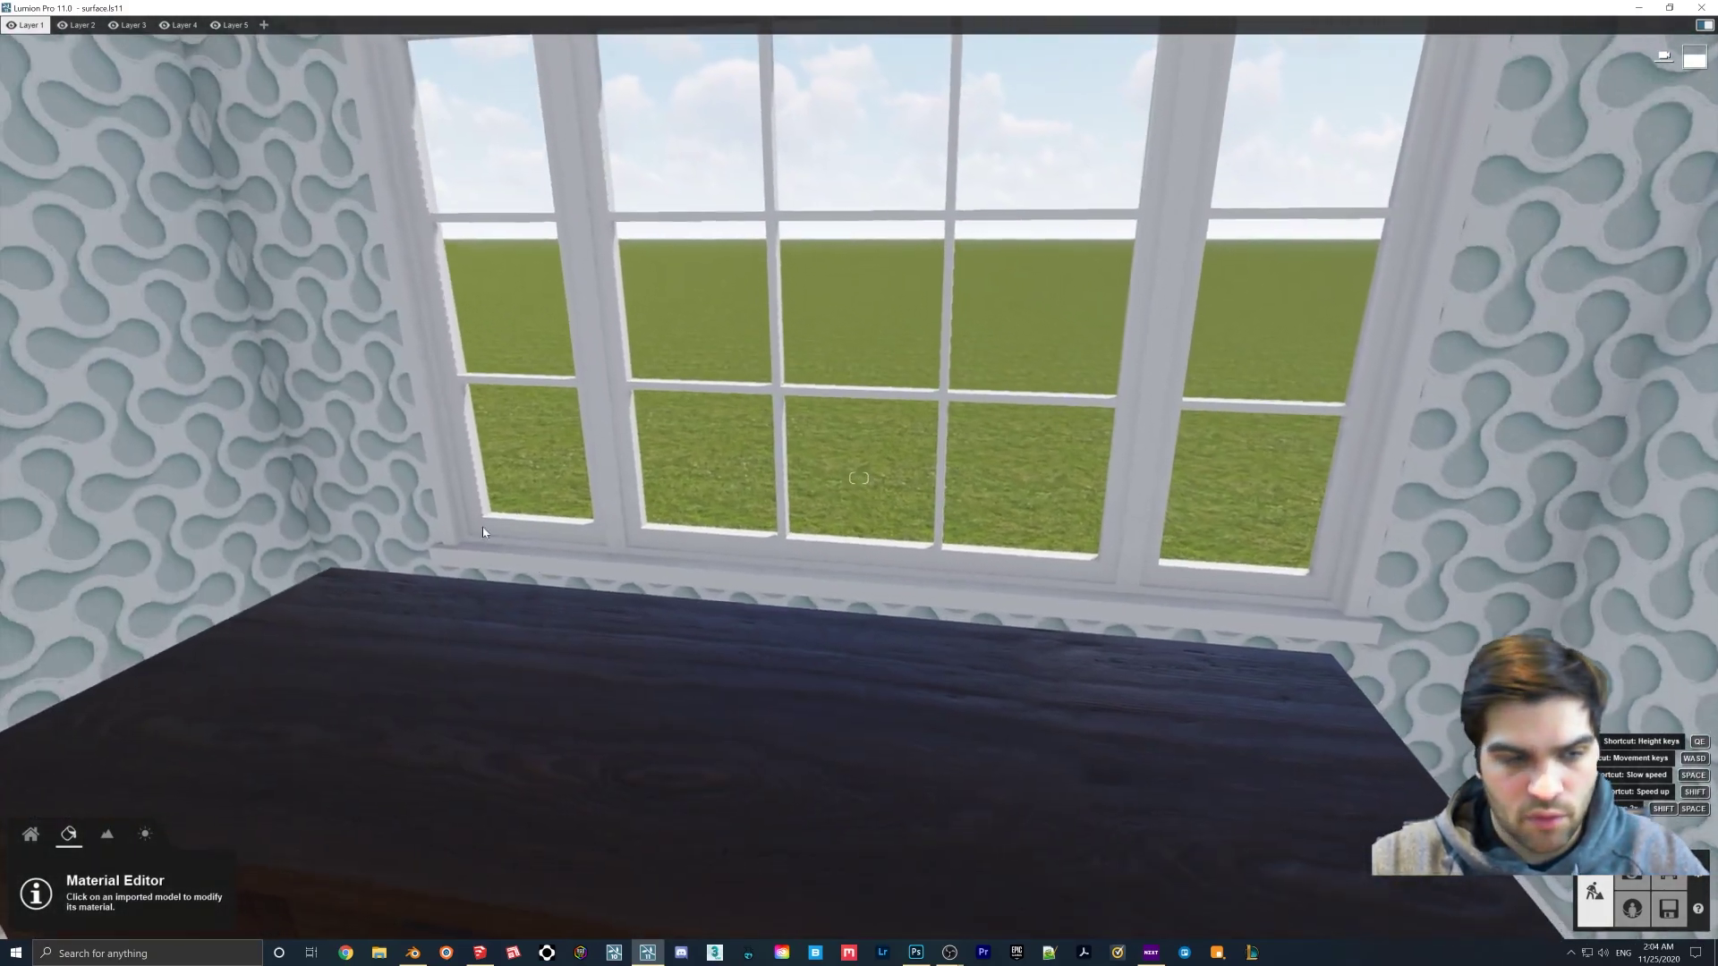
left_click(30, 834)
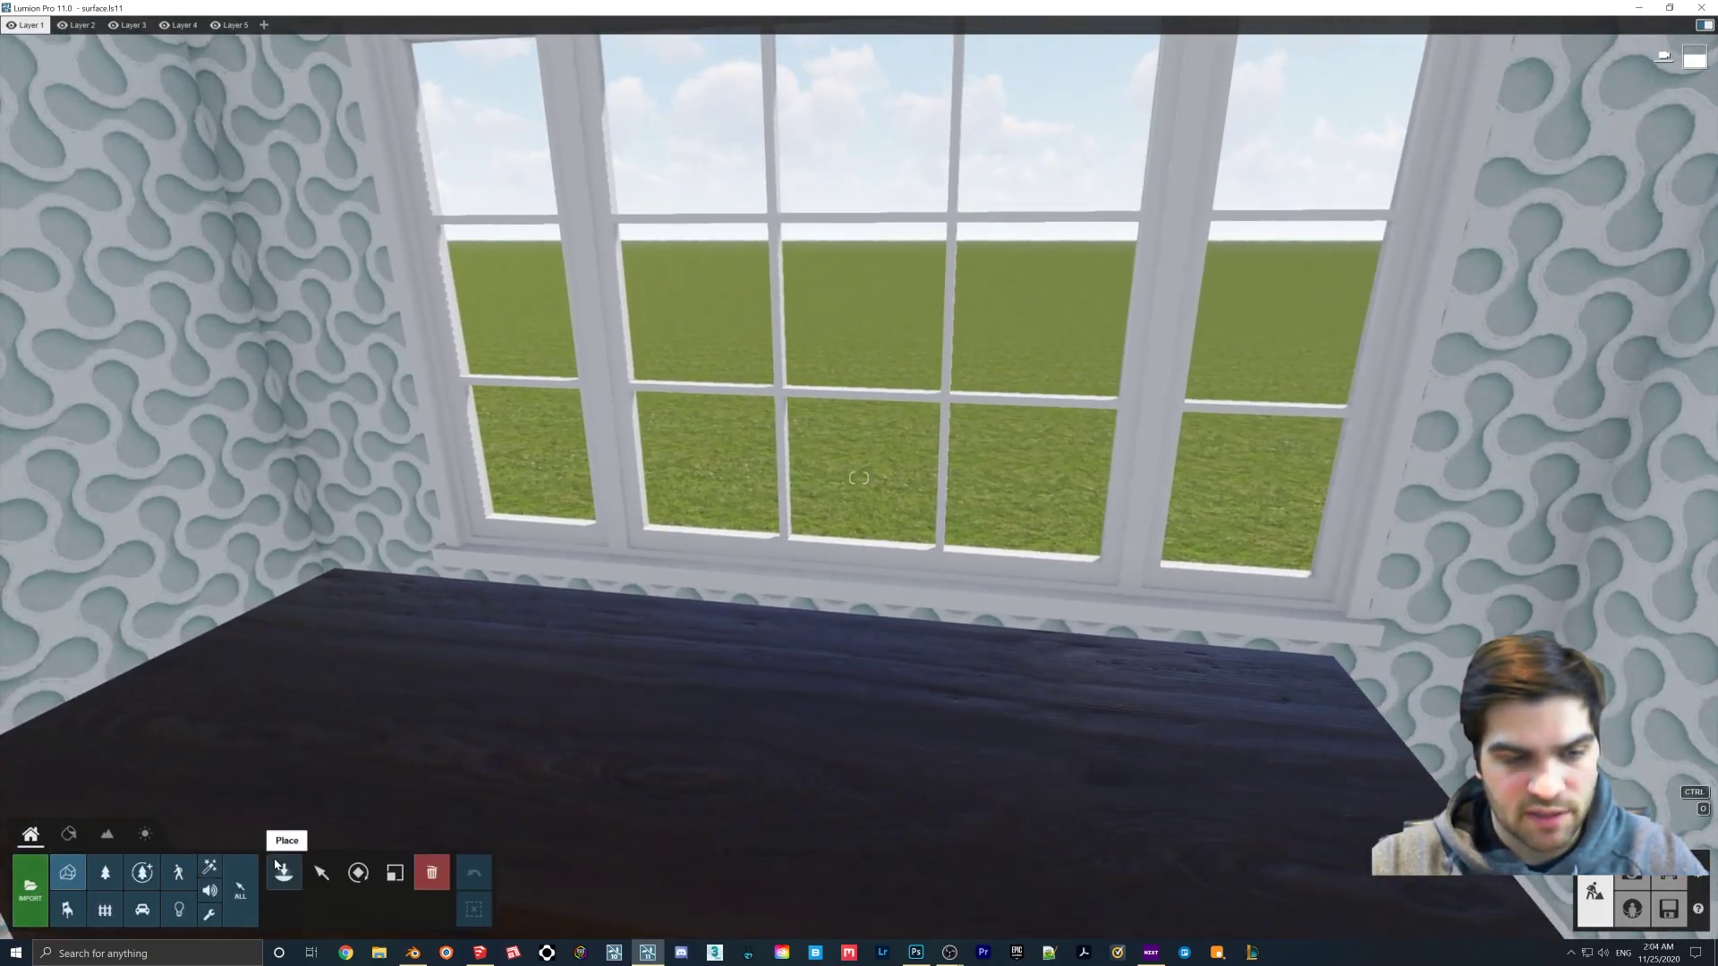
left_click(42, 868)
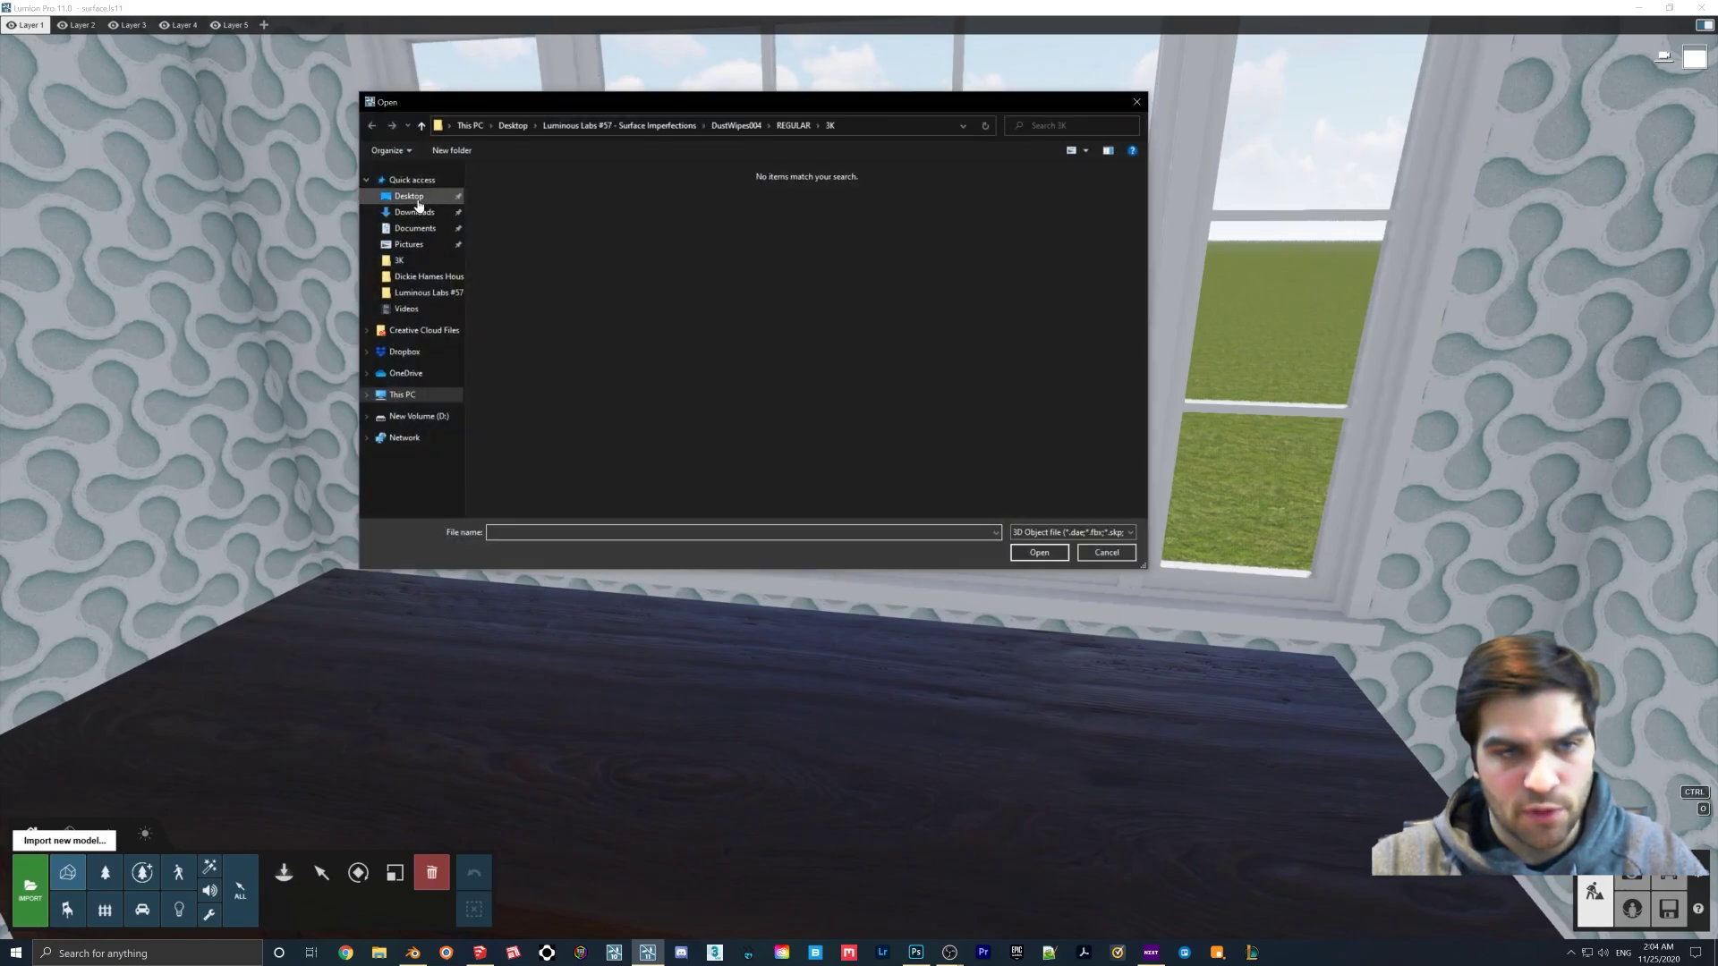
left_click(518, 459)
double_click(518, 459)
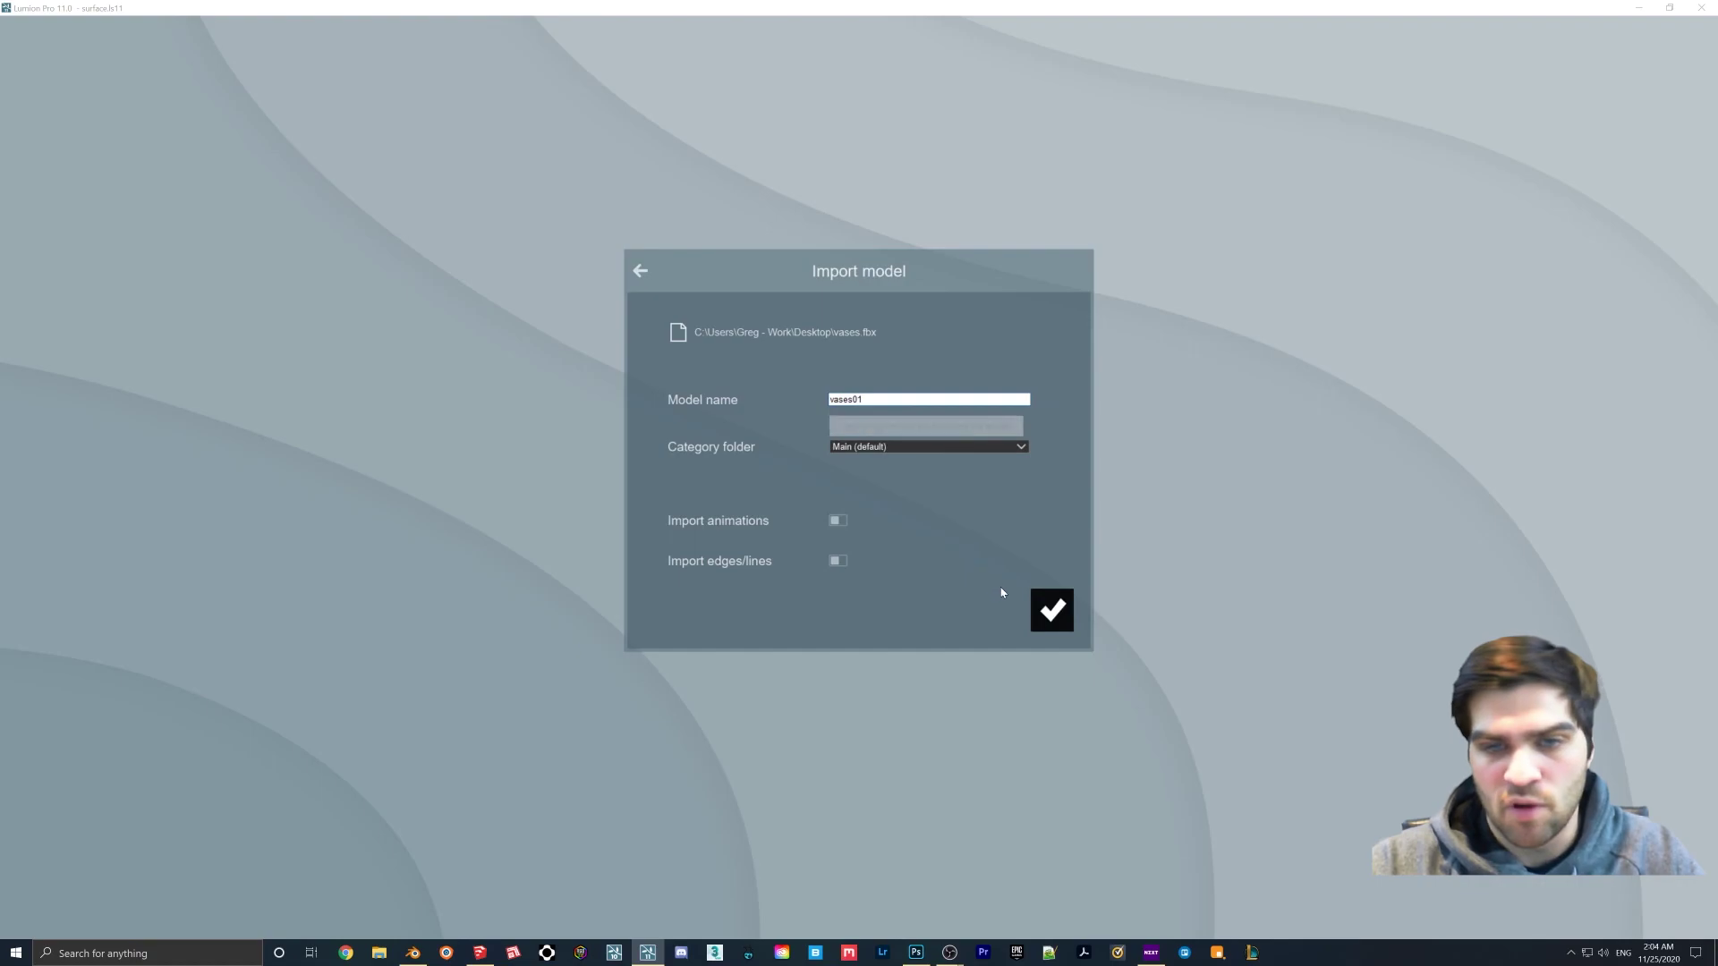
left_click(1052, 607)
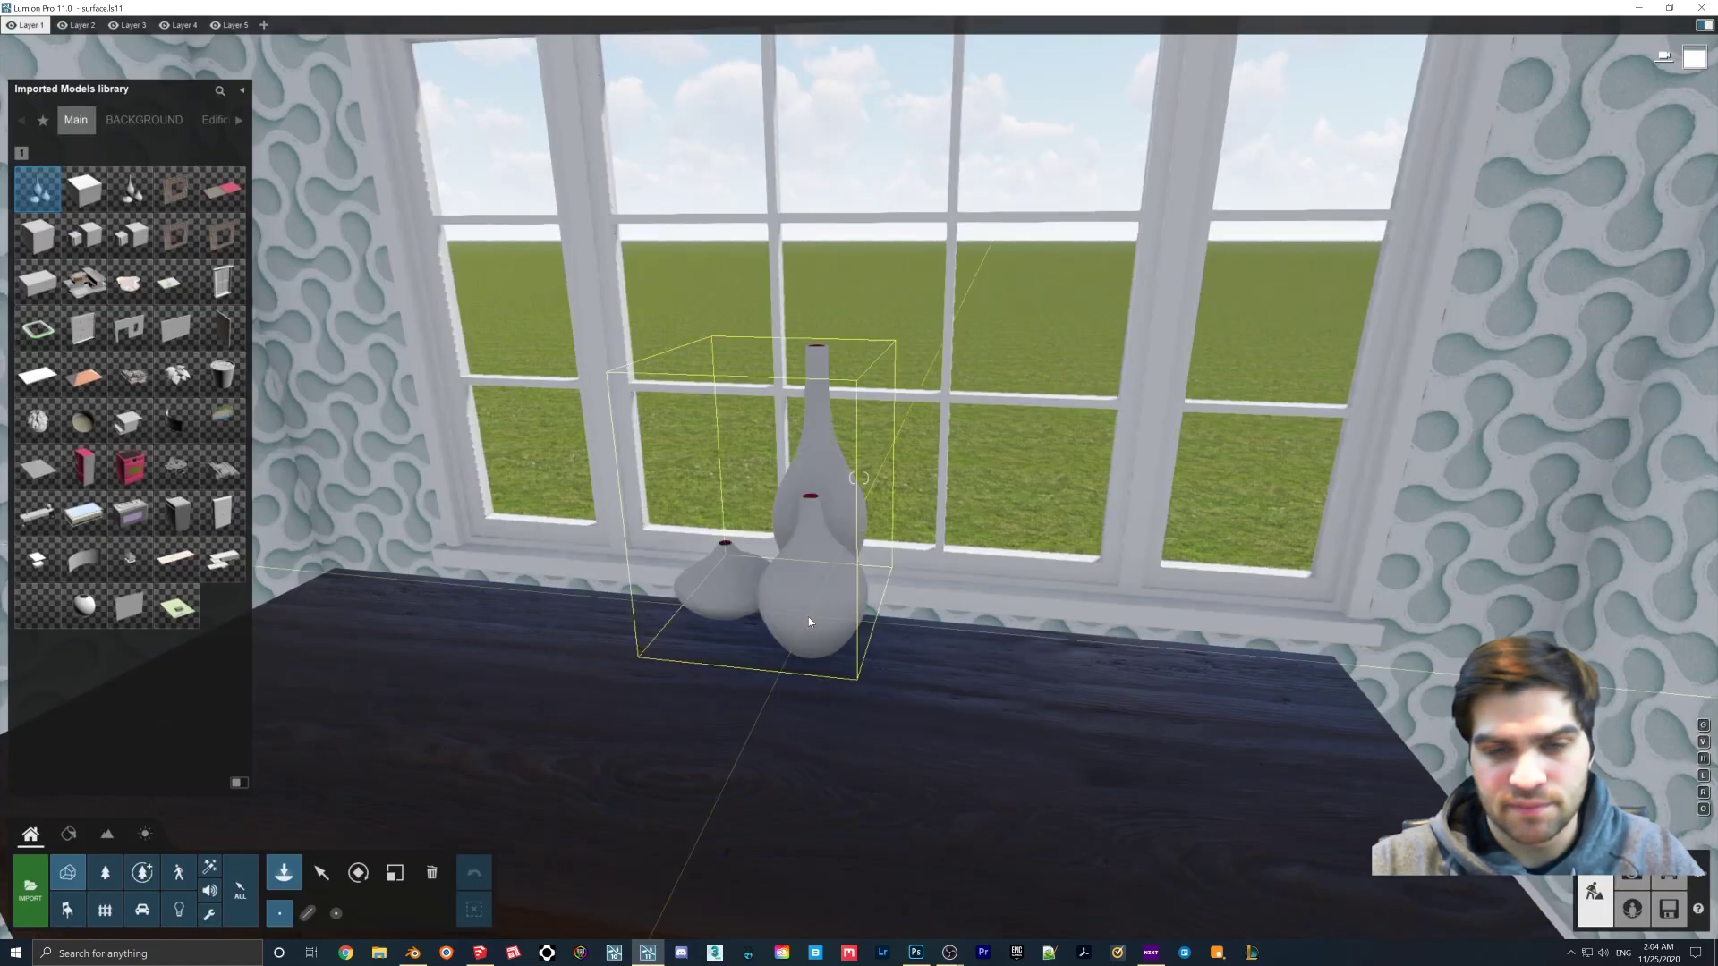
right_click_drag(698, 752, 626, 805)
key("s")
left_click(817, 628)
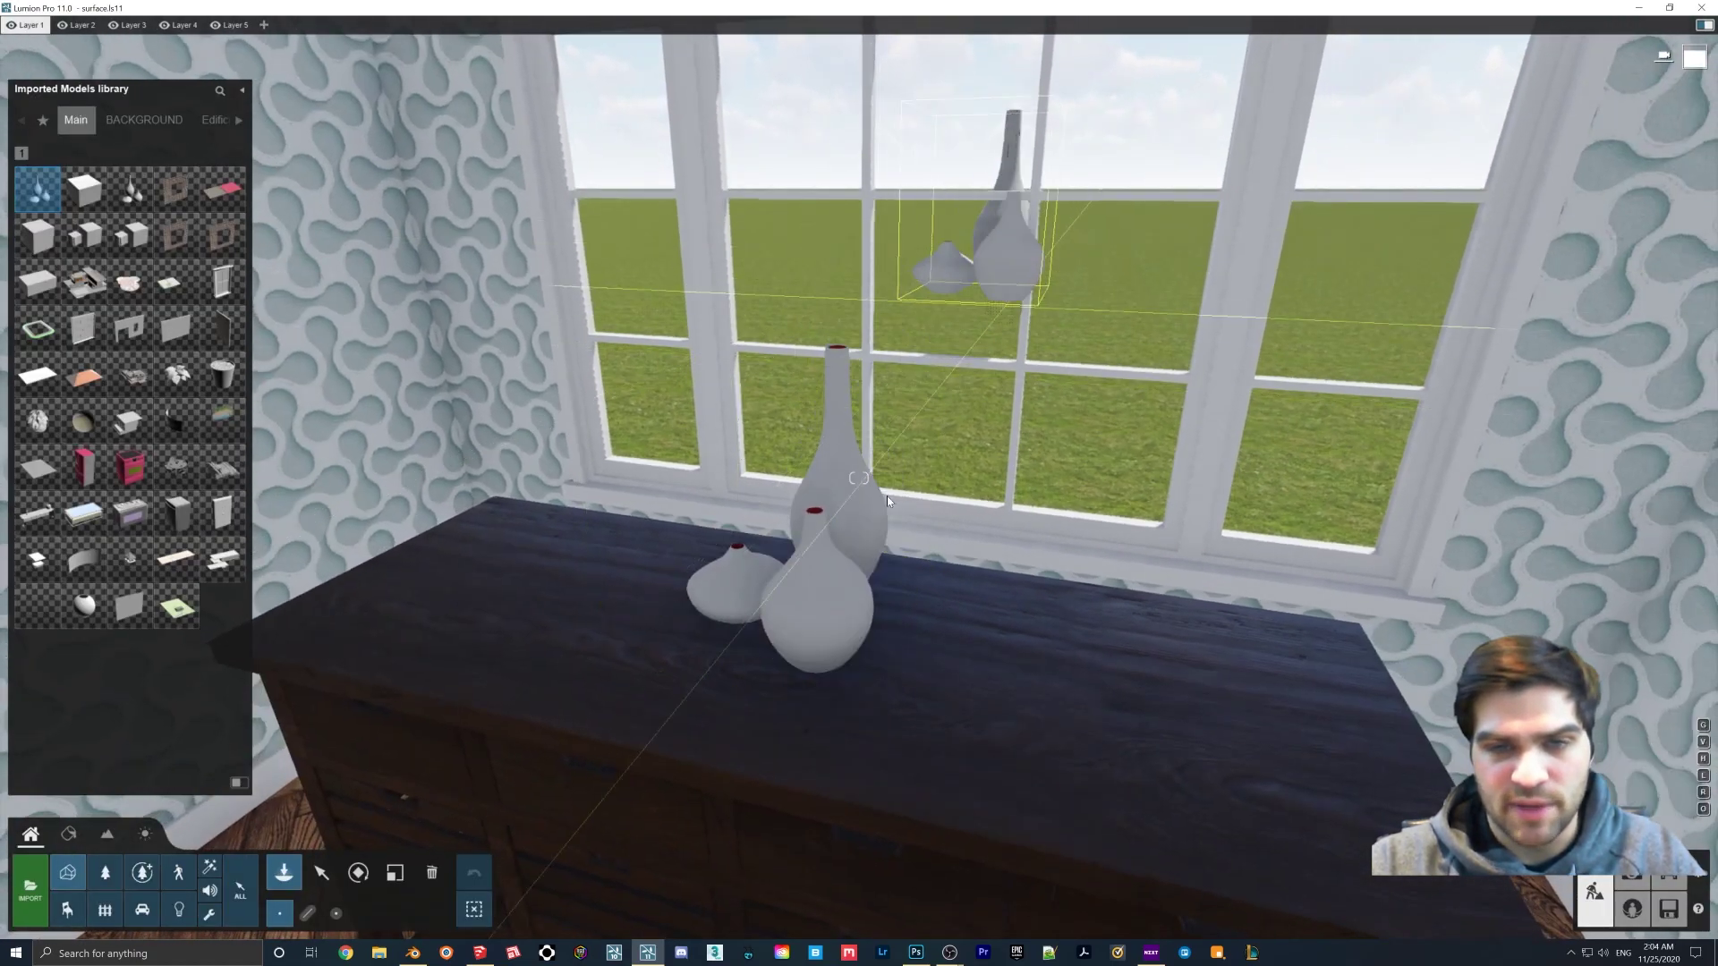
left_click(324, 873)
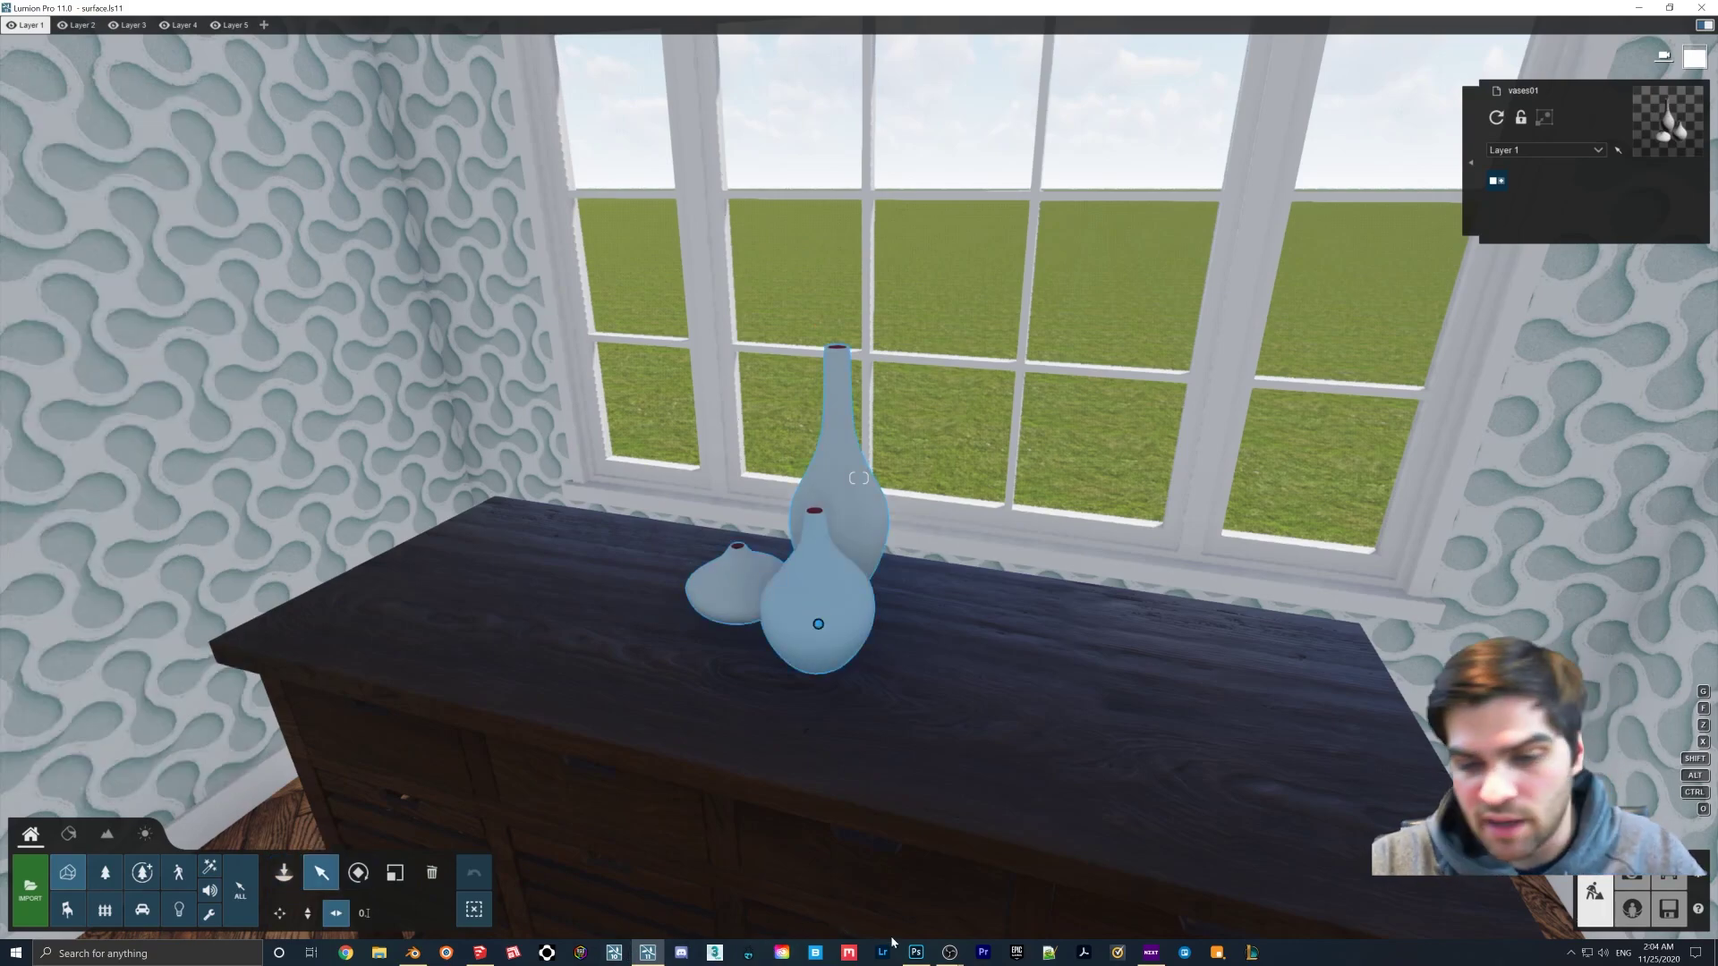
- In Photoshop, close the open overlay documents without saving
left_click(916, 952)
left_click(282, 48)
left_click(898, 363)
left_click(241, 48)
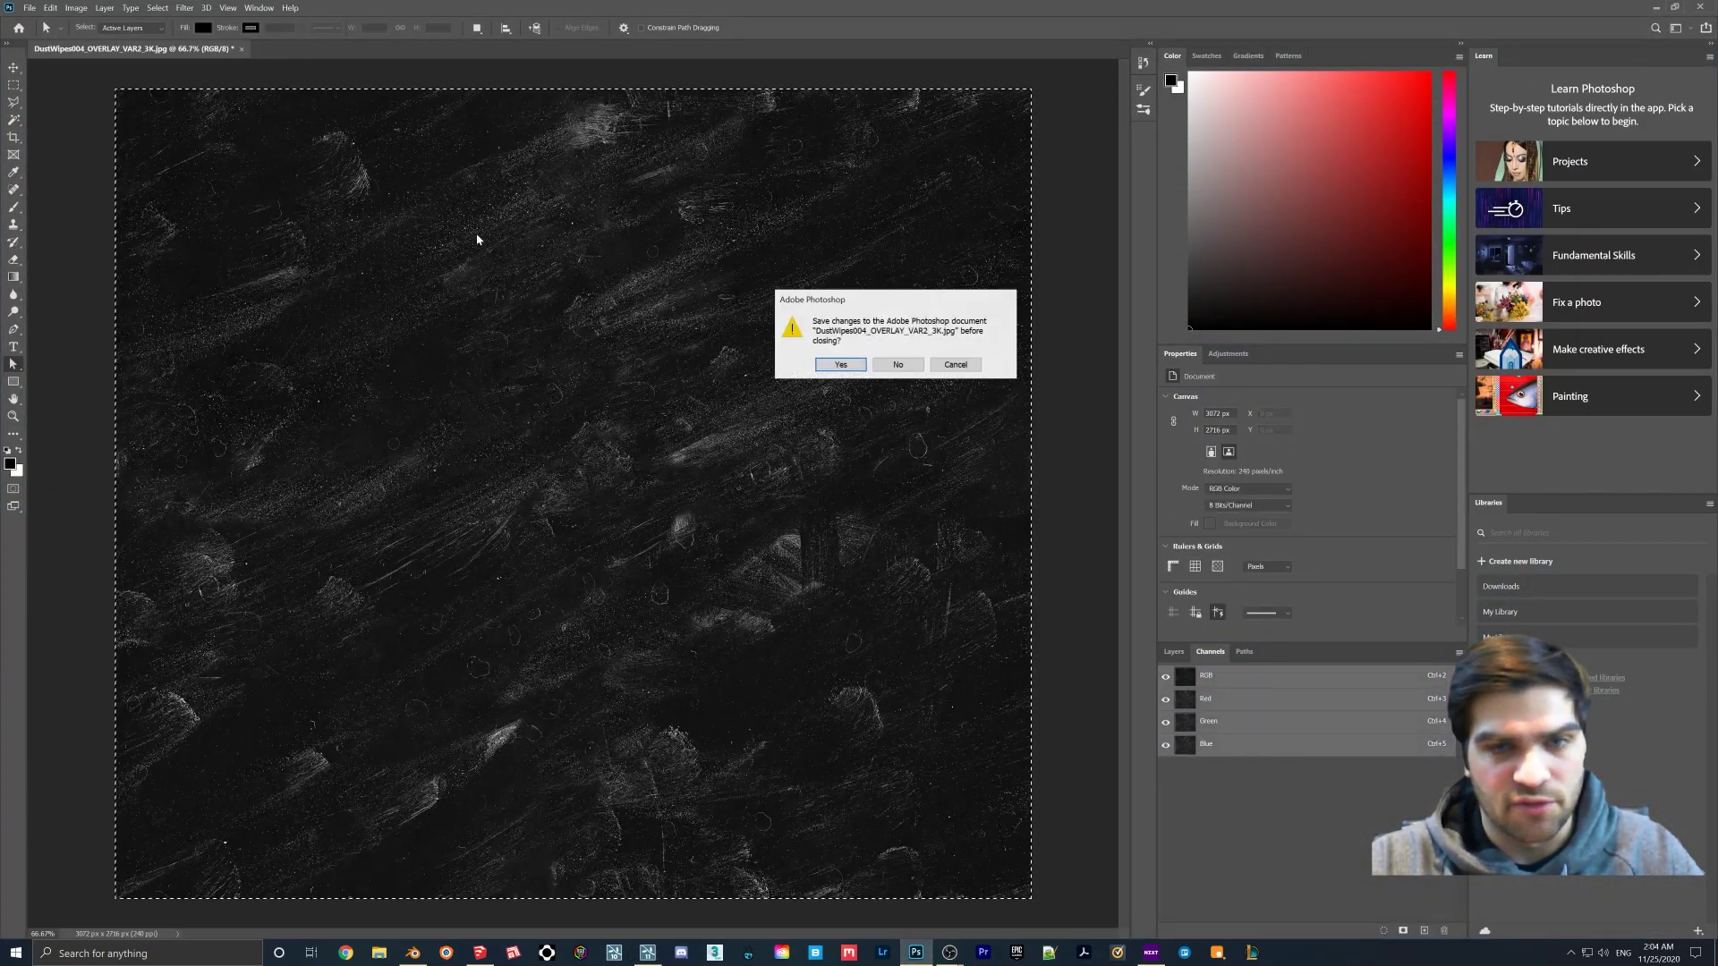
- Discard the VAR2 overlay and browse to the DirtWipes005 > REGULAR > 3K folder
left_click(890, 367)
left_click(380, 954)
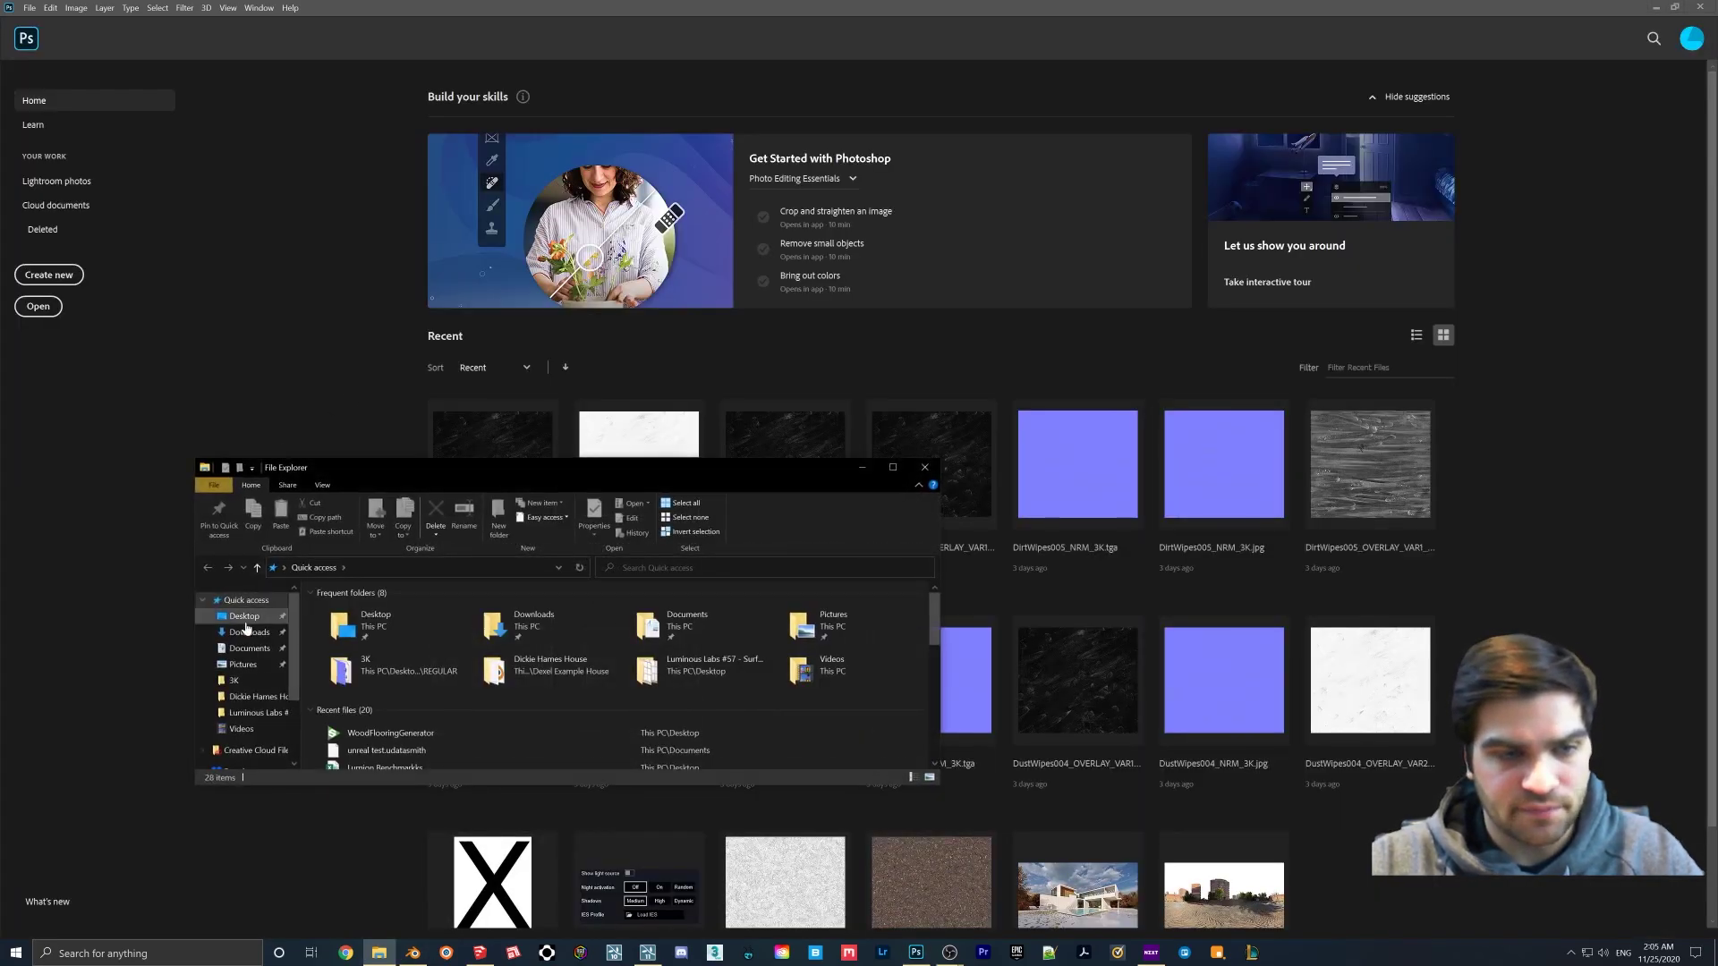
scroll(675, 681, "down", 2)
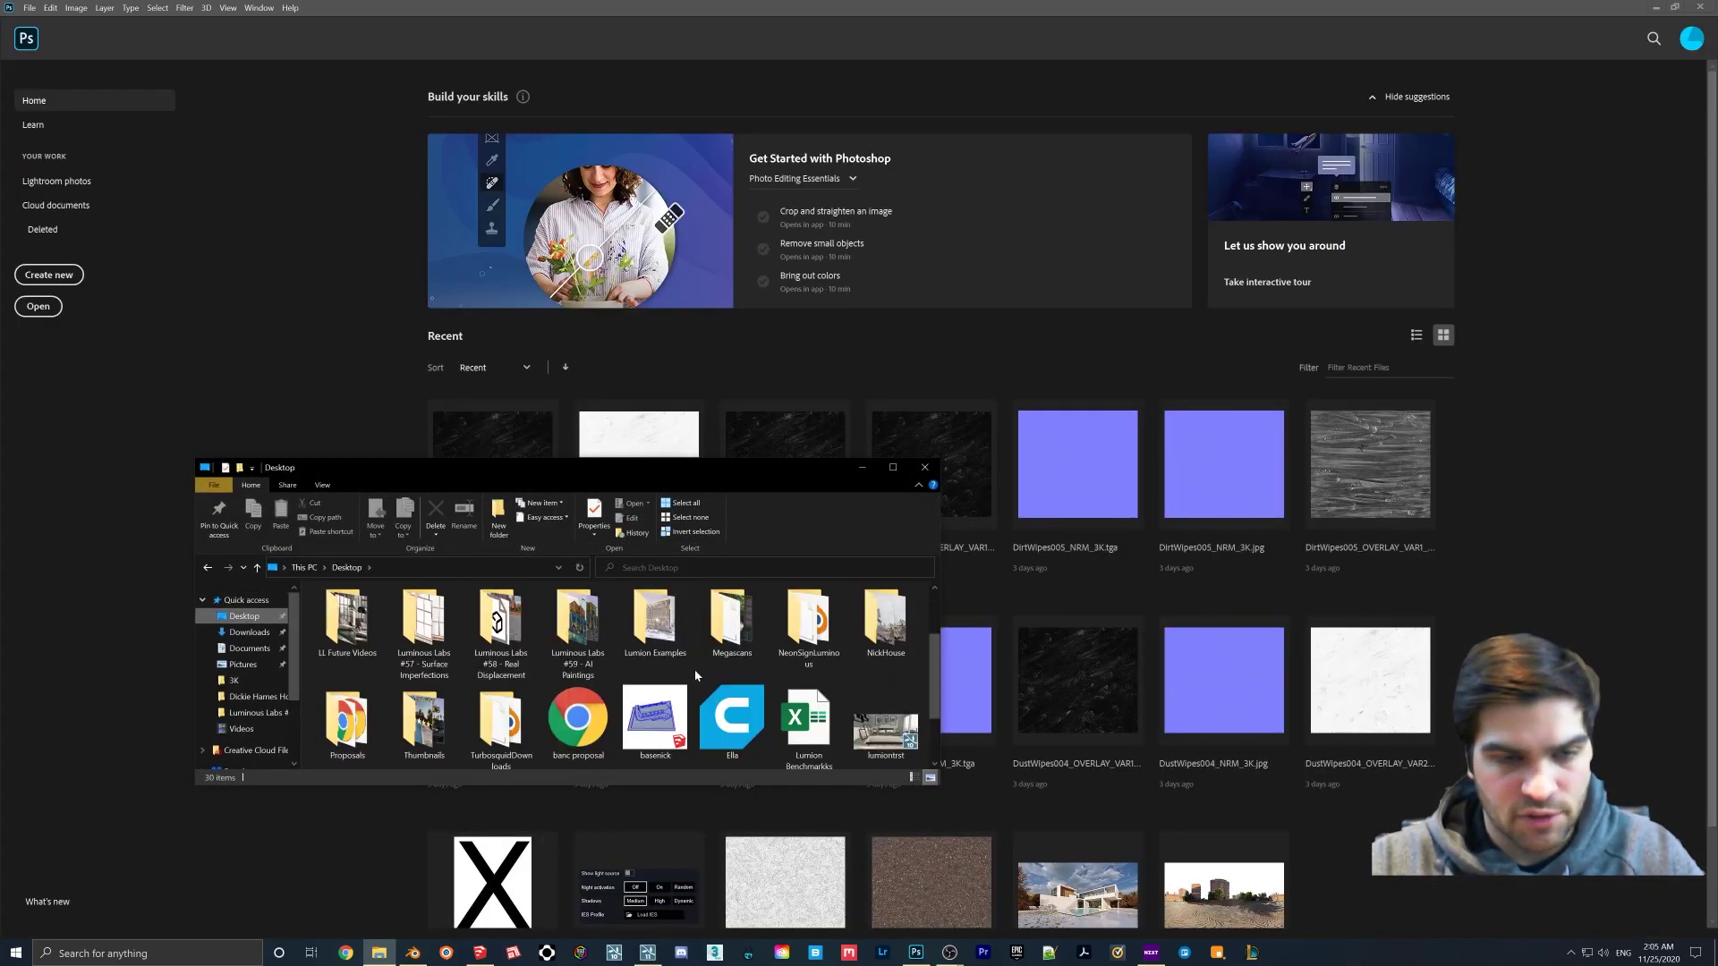
double_click(450, 637)
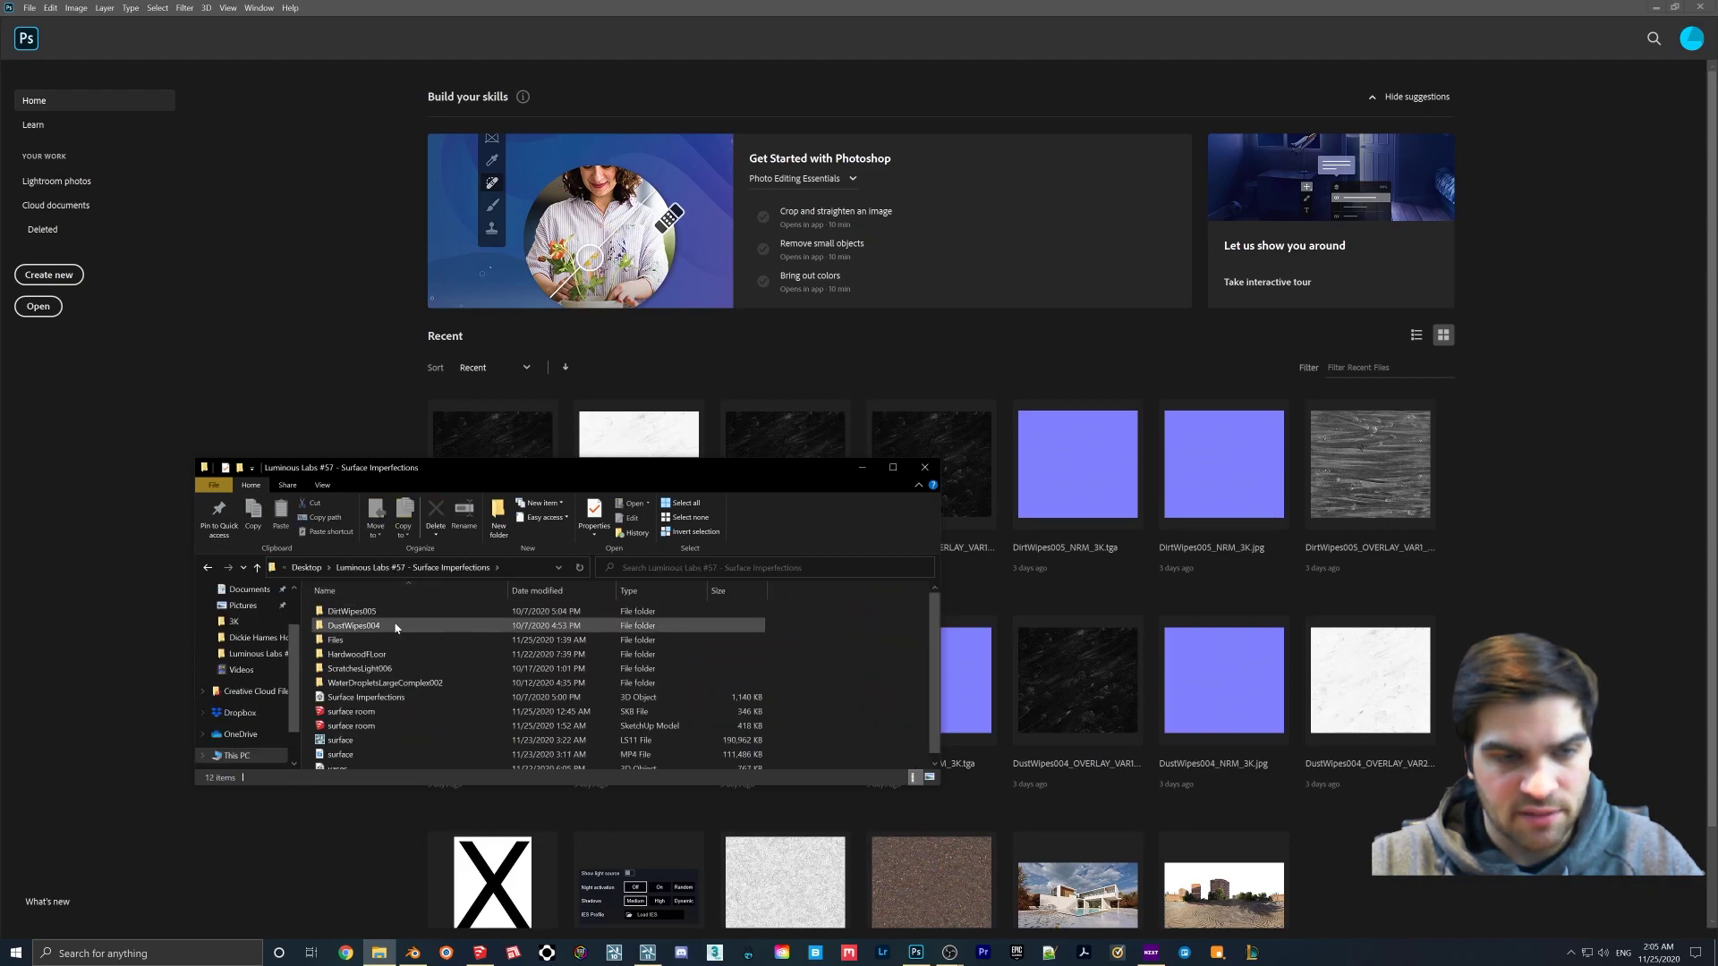
double_click(398, 618)
double_click(347, 625)
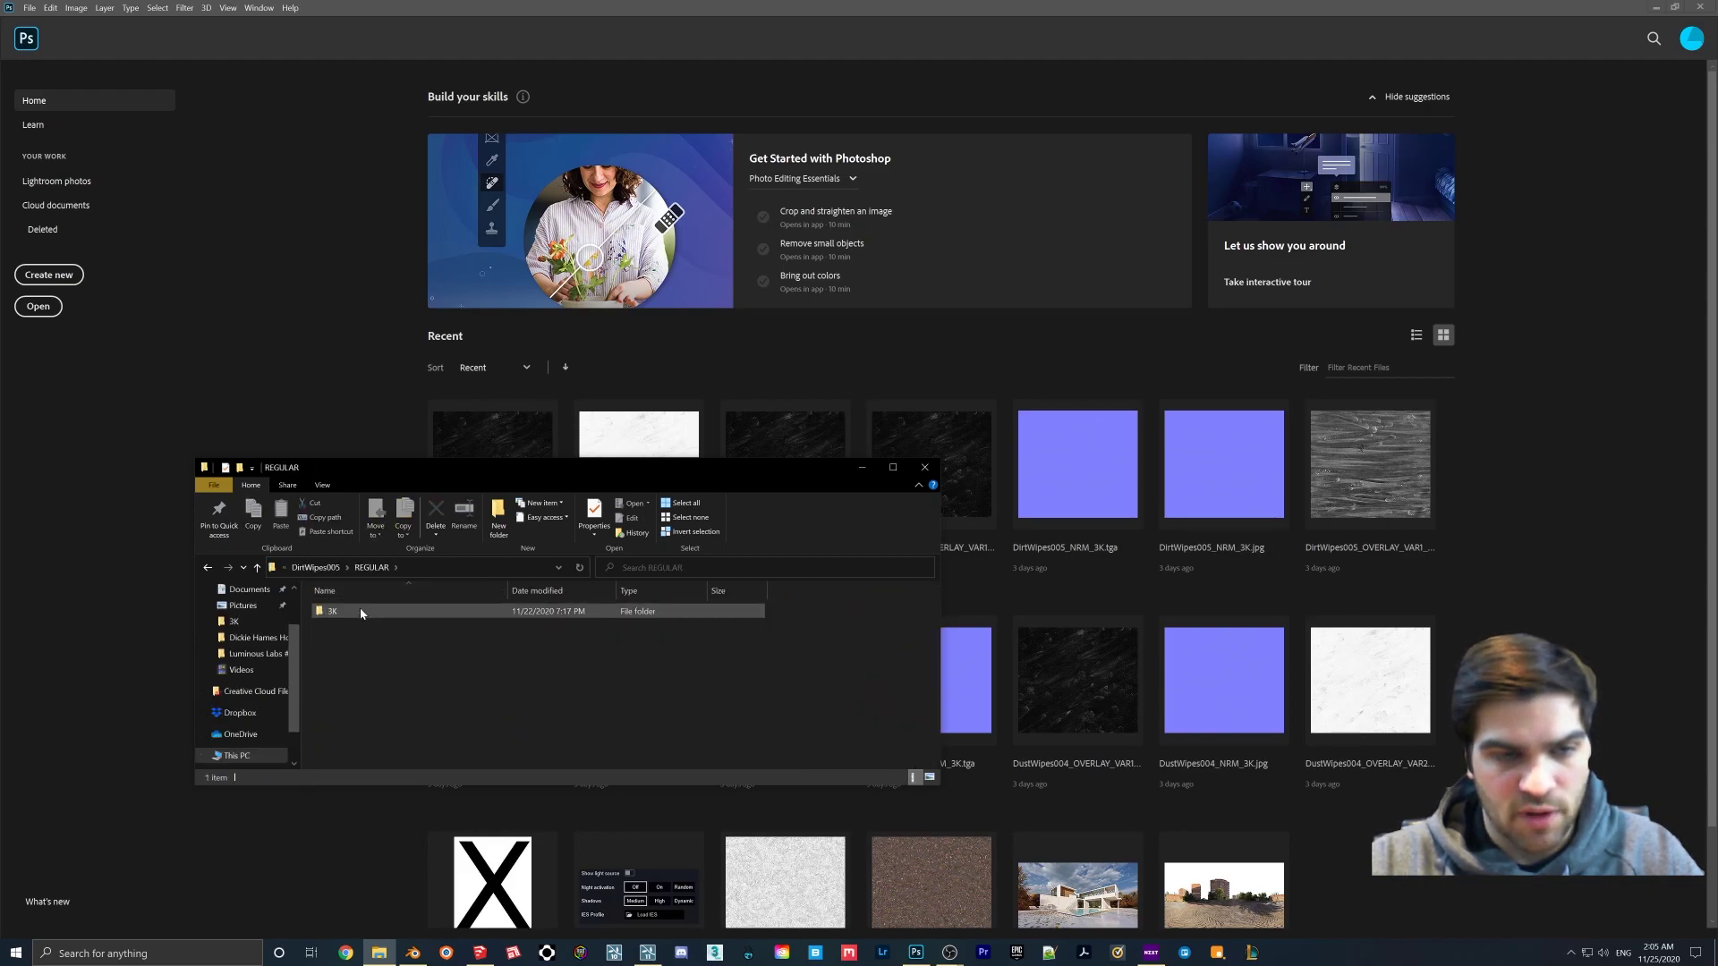
double_click(376, 612)
- Delete the TARGA alpha file and open DirtWipes005_OVERLAY_VAR1_3K.jpg in Photoshop
left_click_drag(427, 626, 829, 385)
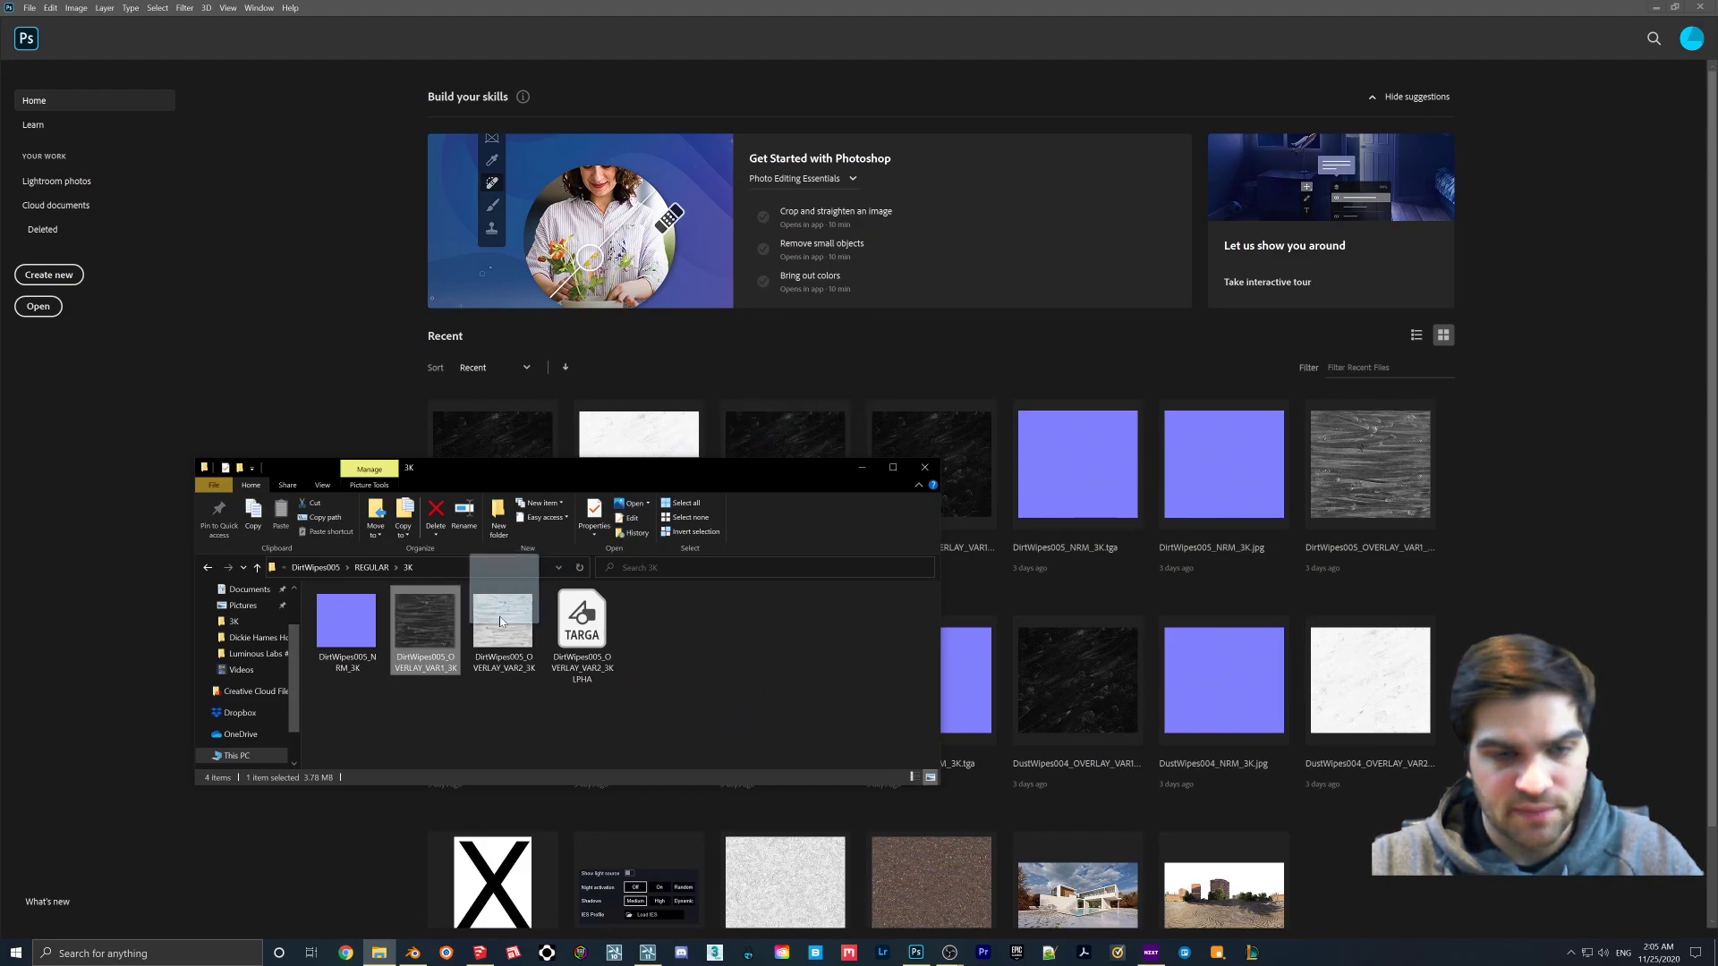
left_click(582, 631)
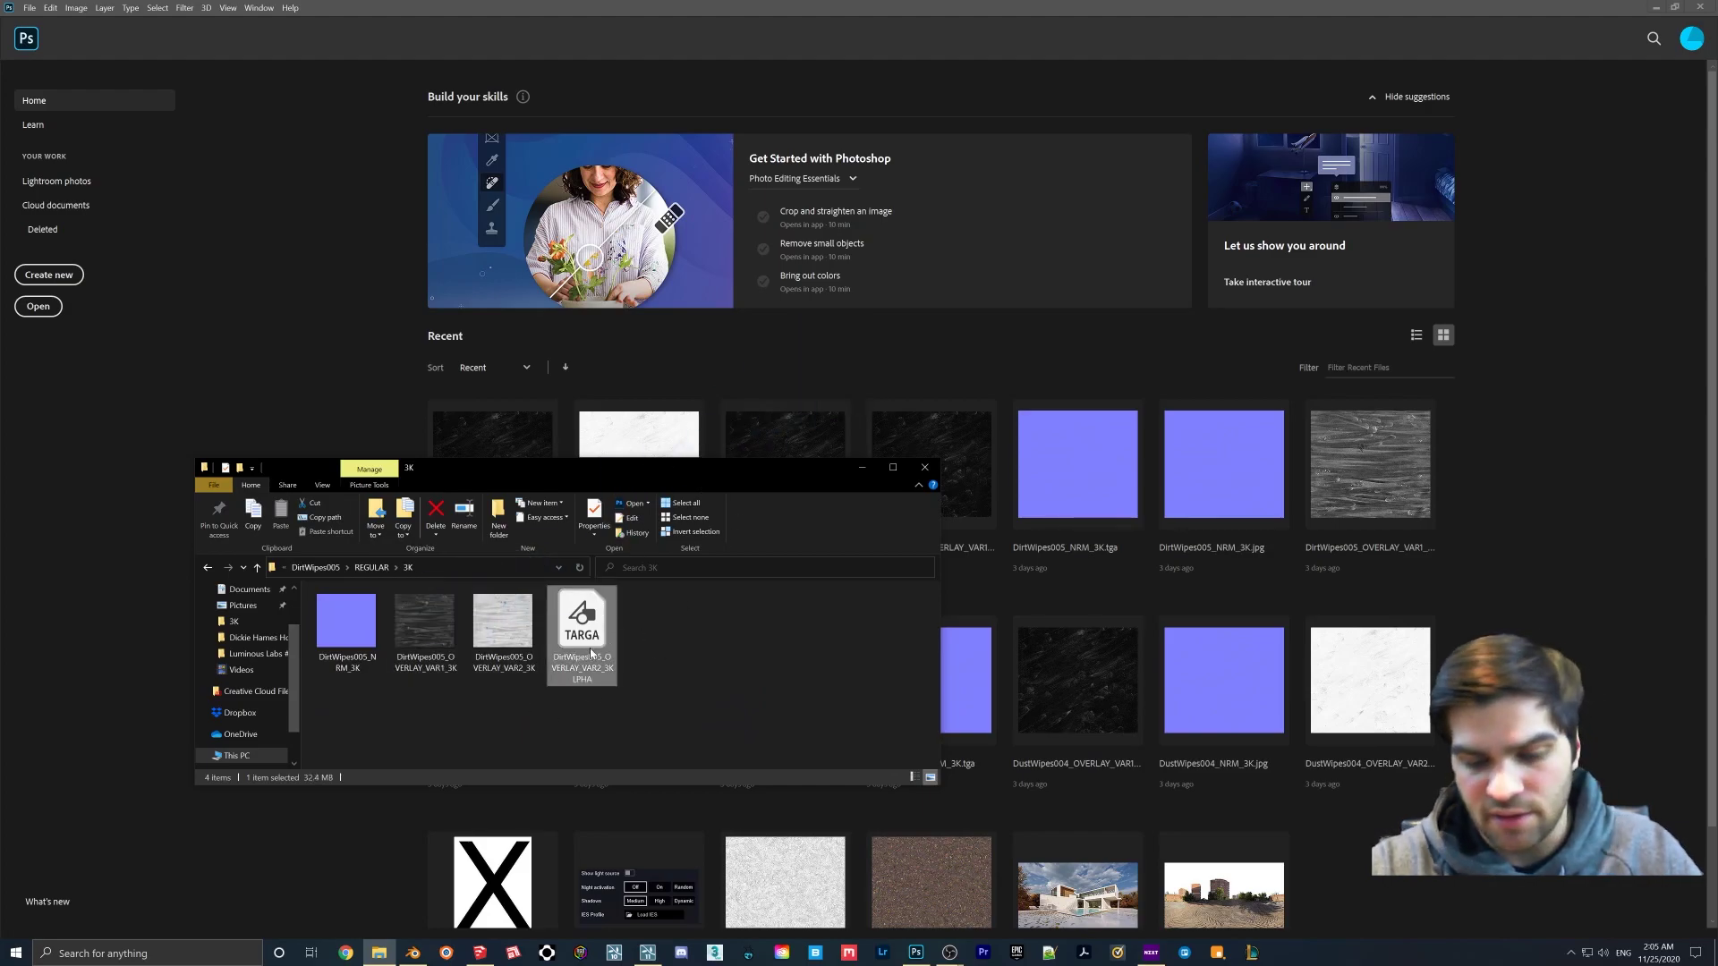
key("Delete")
left_click_drag(429, 626, 800, 358)
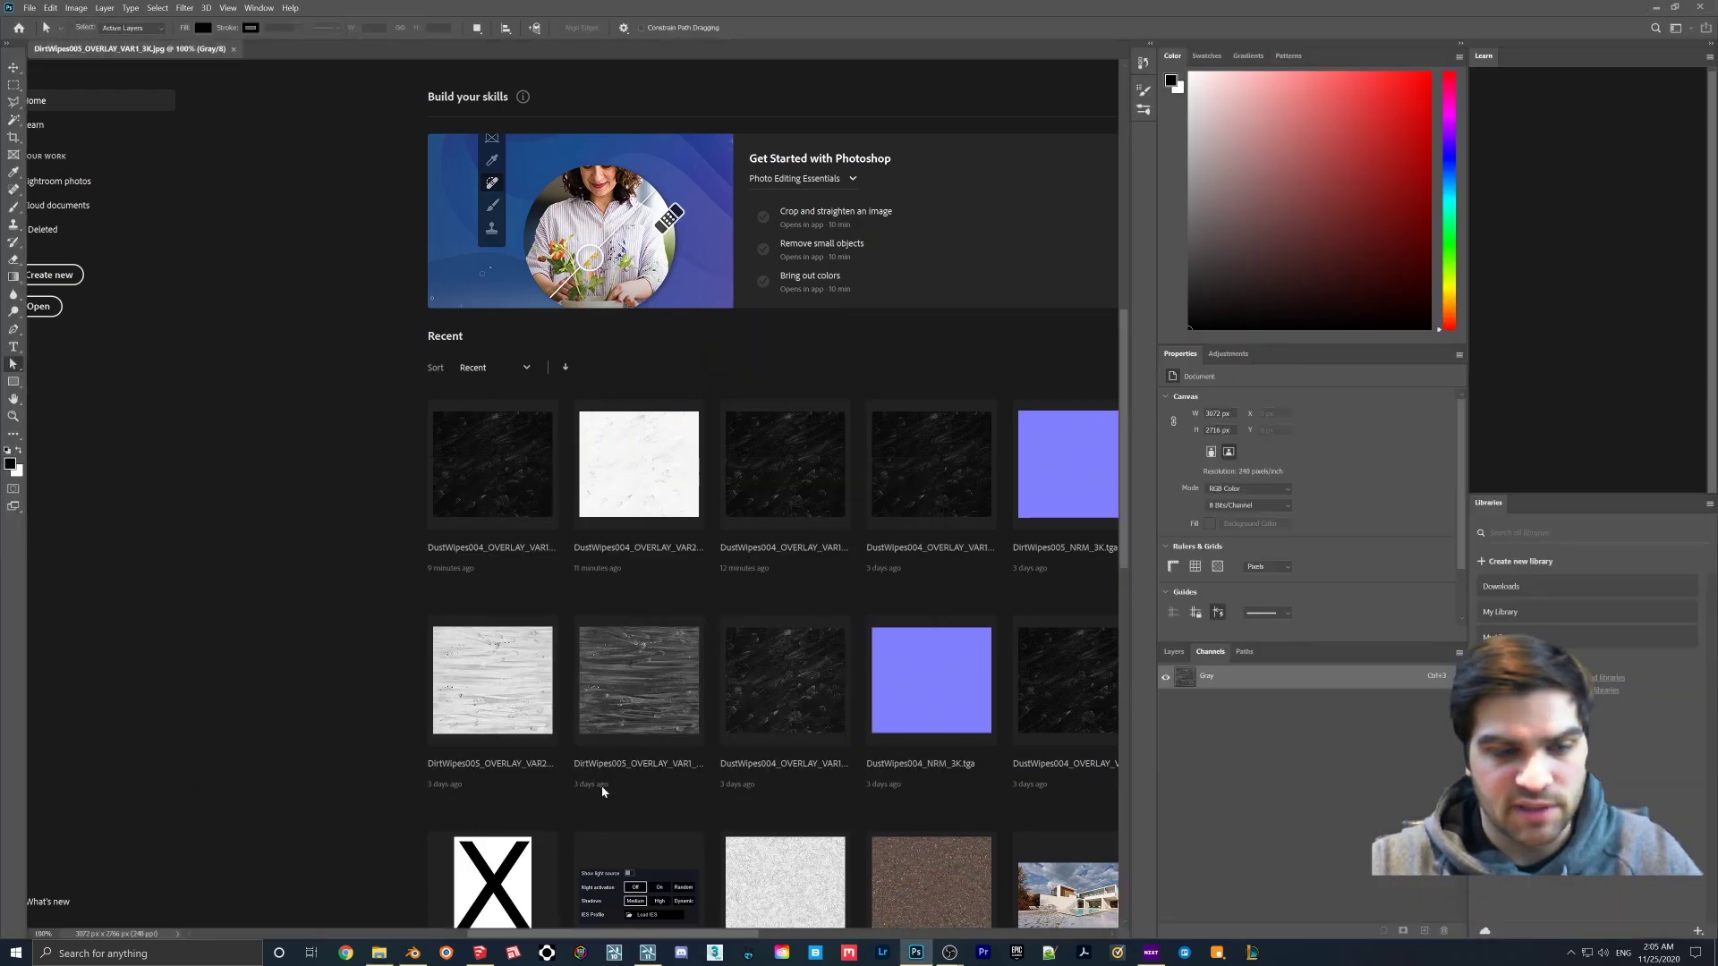
- Open DirtWipes005_OVERLAY_VAR2_3K in Photoshop and convert it to RGB Color
left_click(379, 953)
left_click_drag(521, 612, 544, 612)
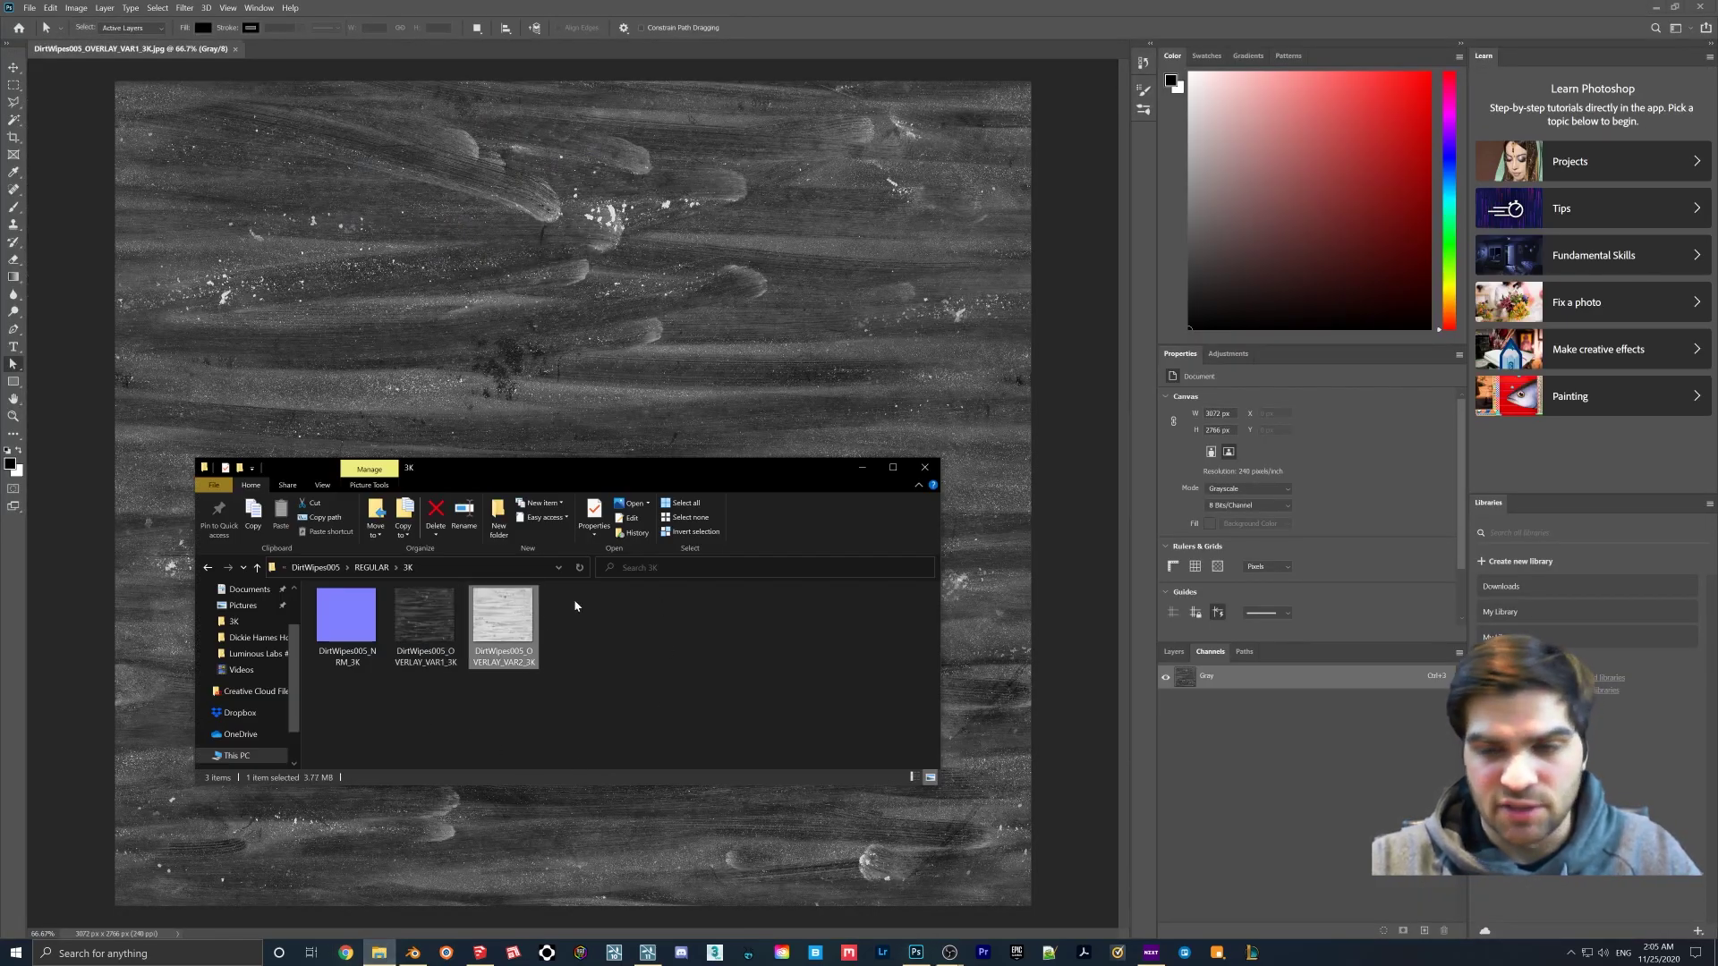
left_click_drag(1225, 723, 1224, 723)
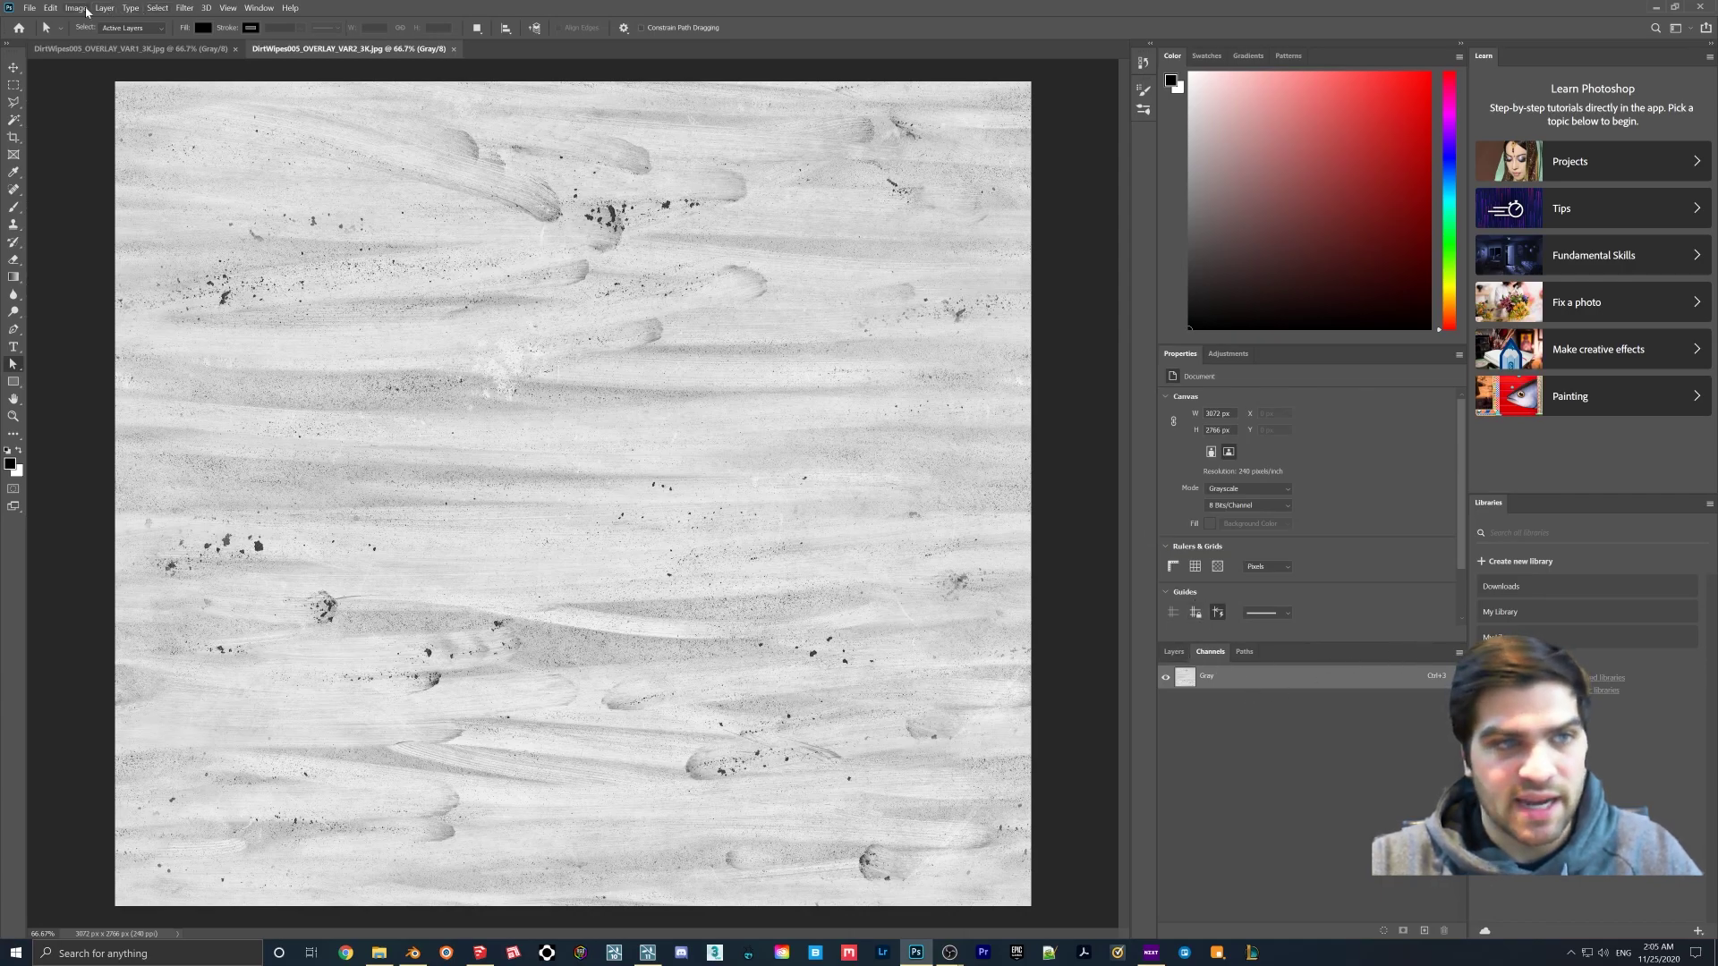
left_click(77, 8)
mouse_move(98, 20)
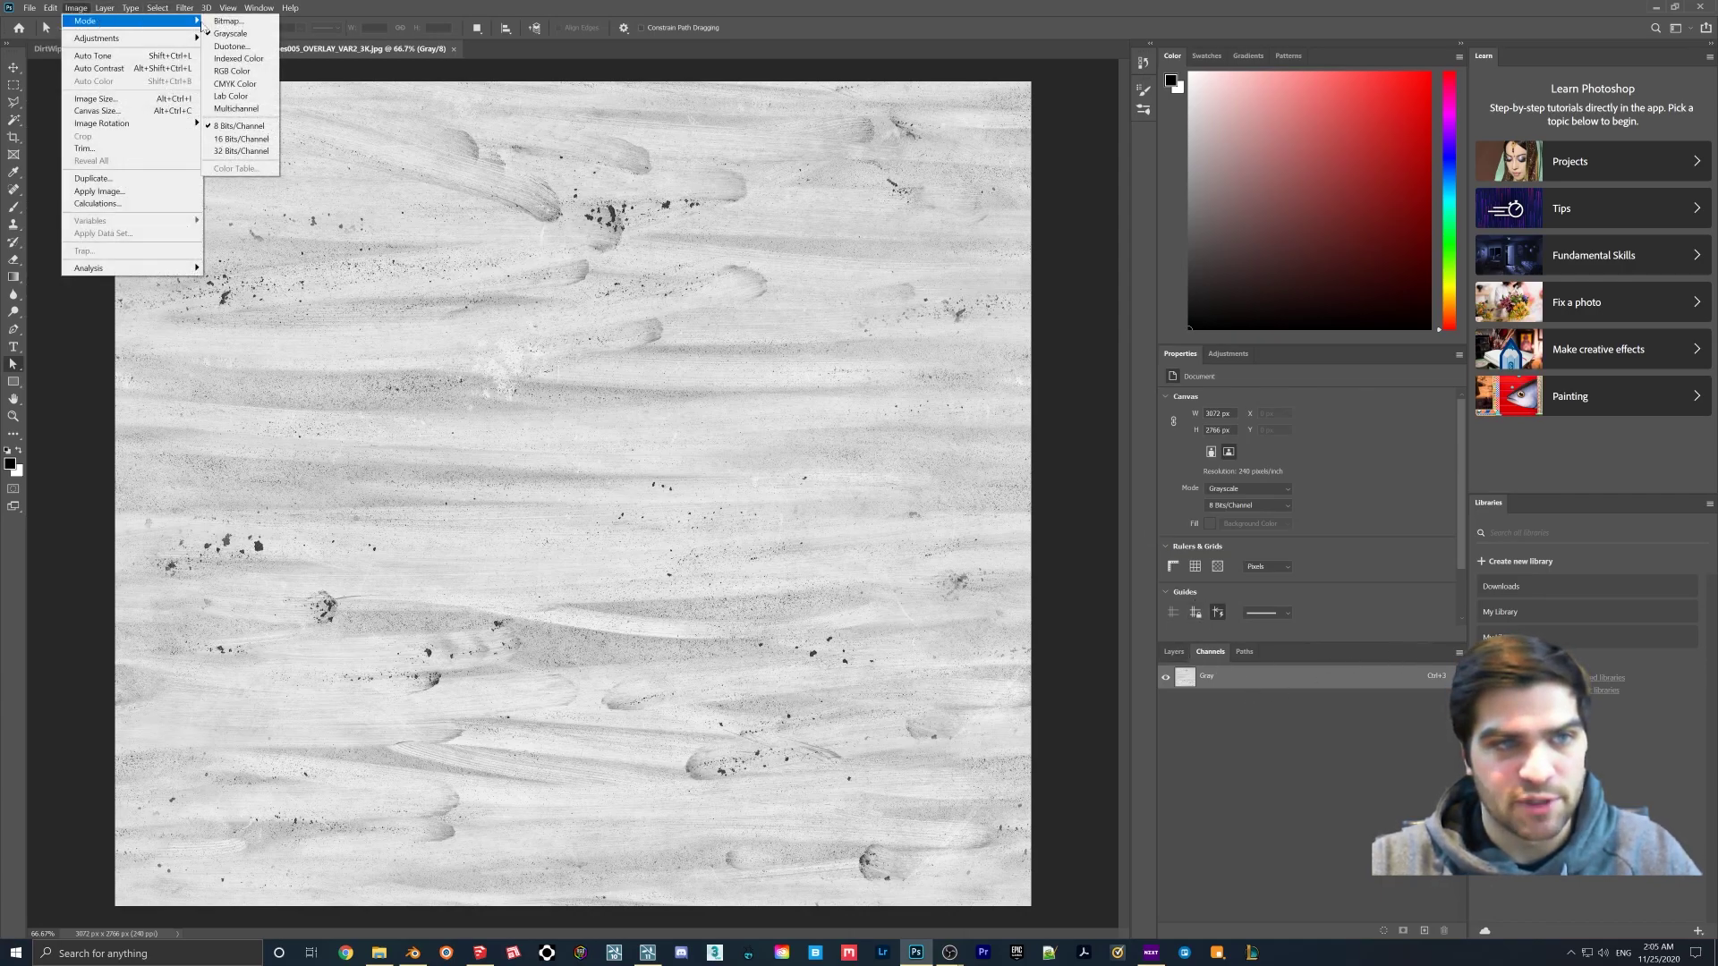
left_click(233, 70)
- Convert the VAR1 overlay image to RGB Color as well
left_click(131, 49)
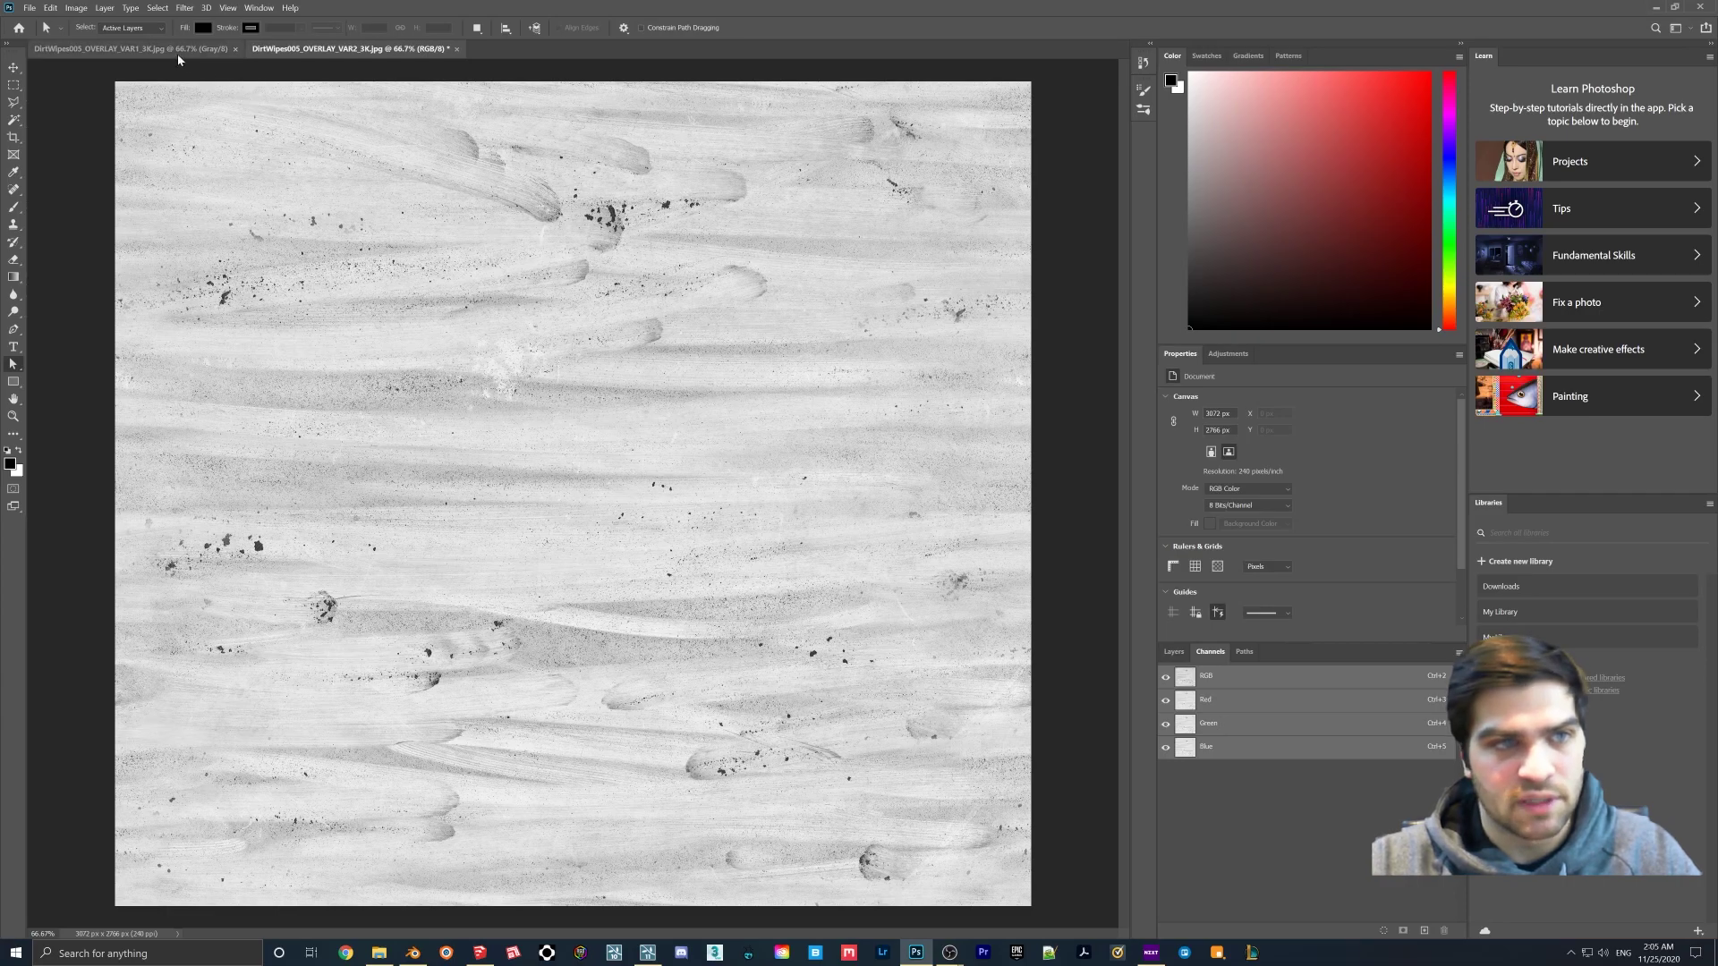
left_click(77, 8)
mouse_move(100, 23)
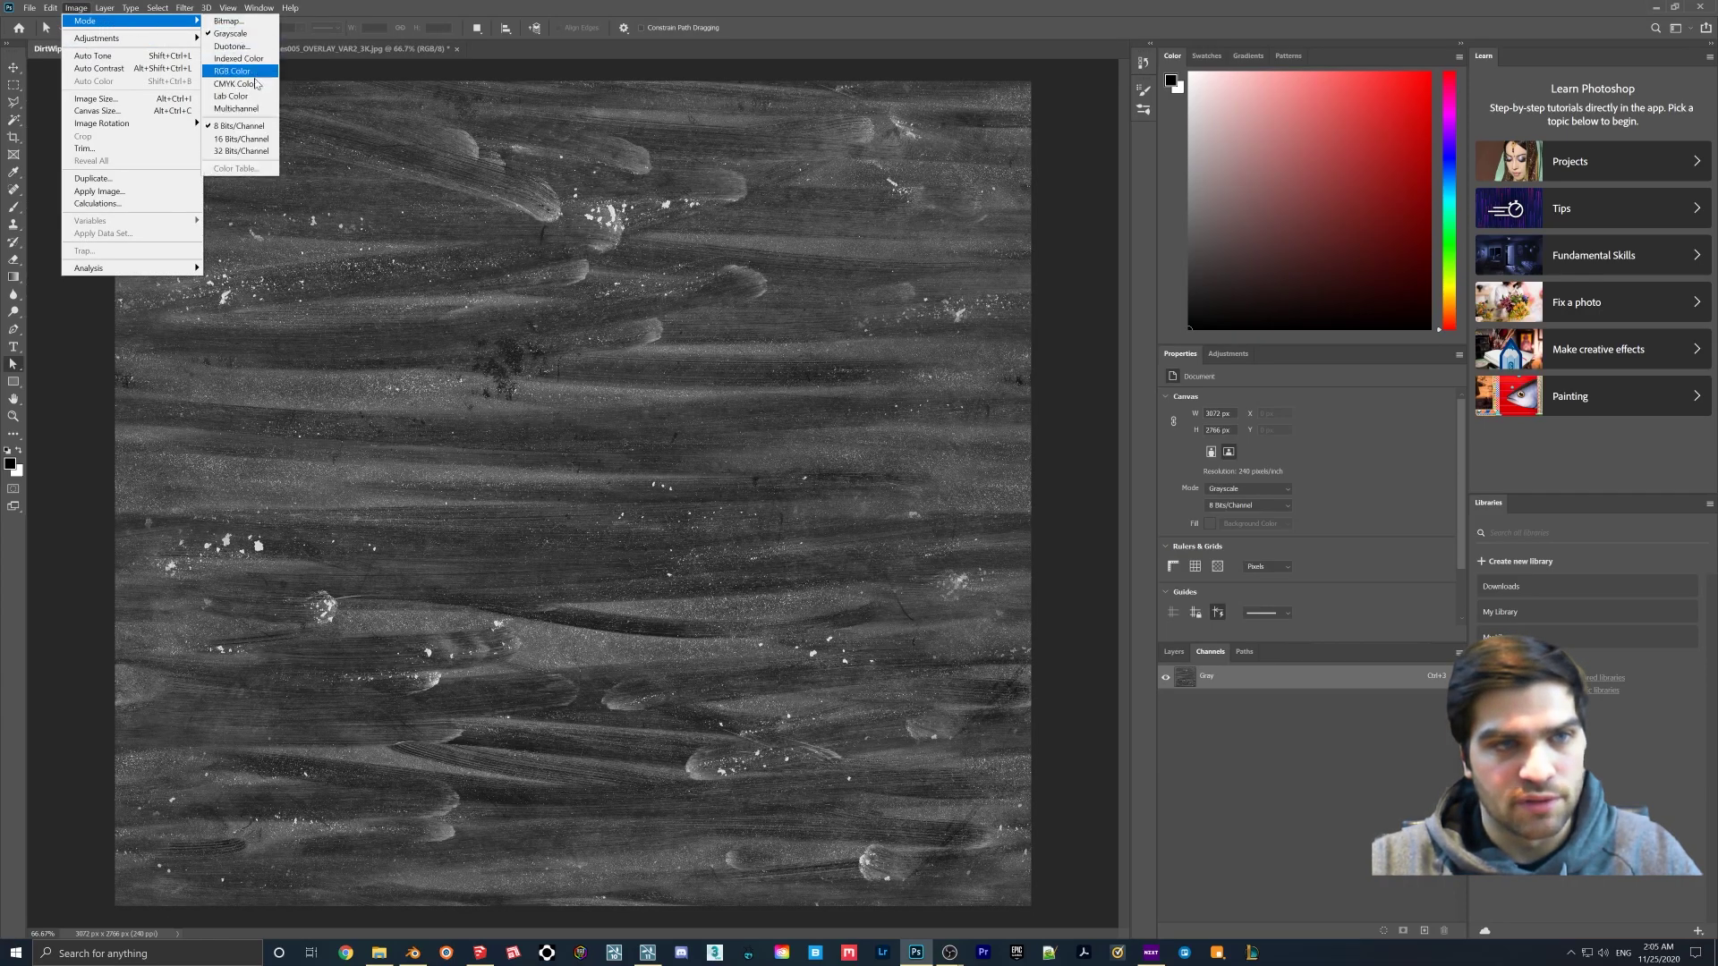
left_click(232, 71)
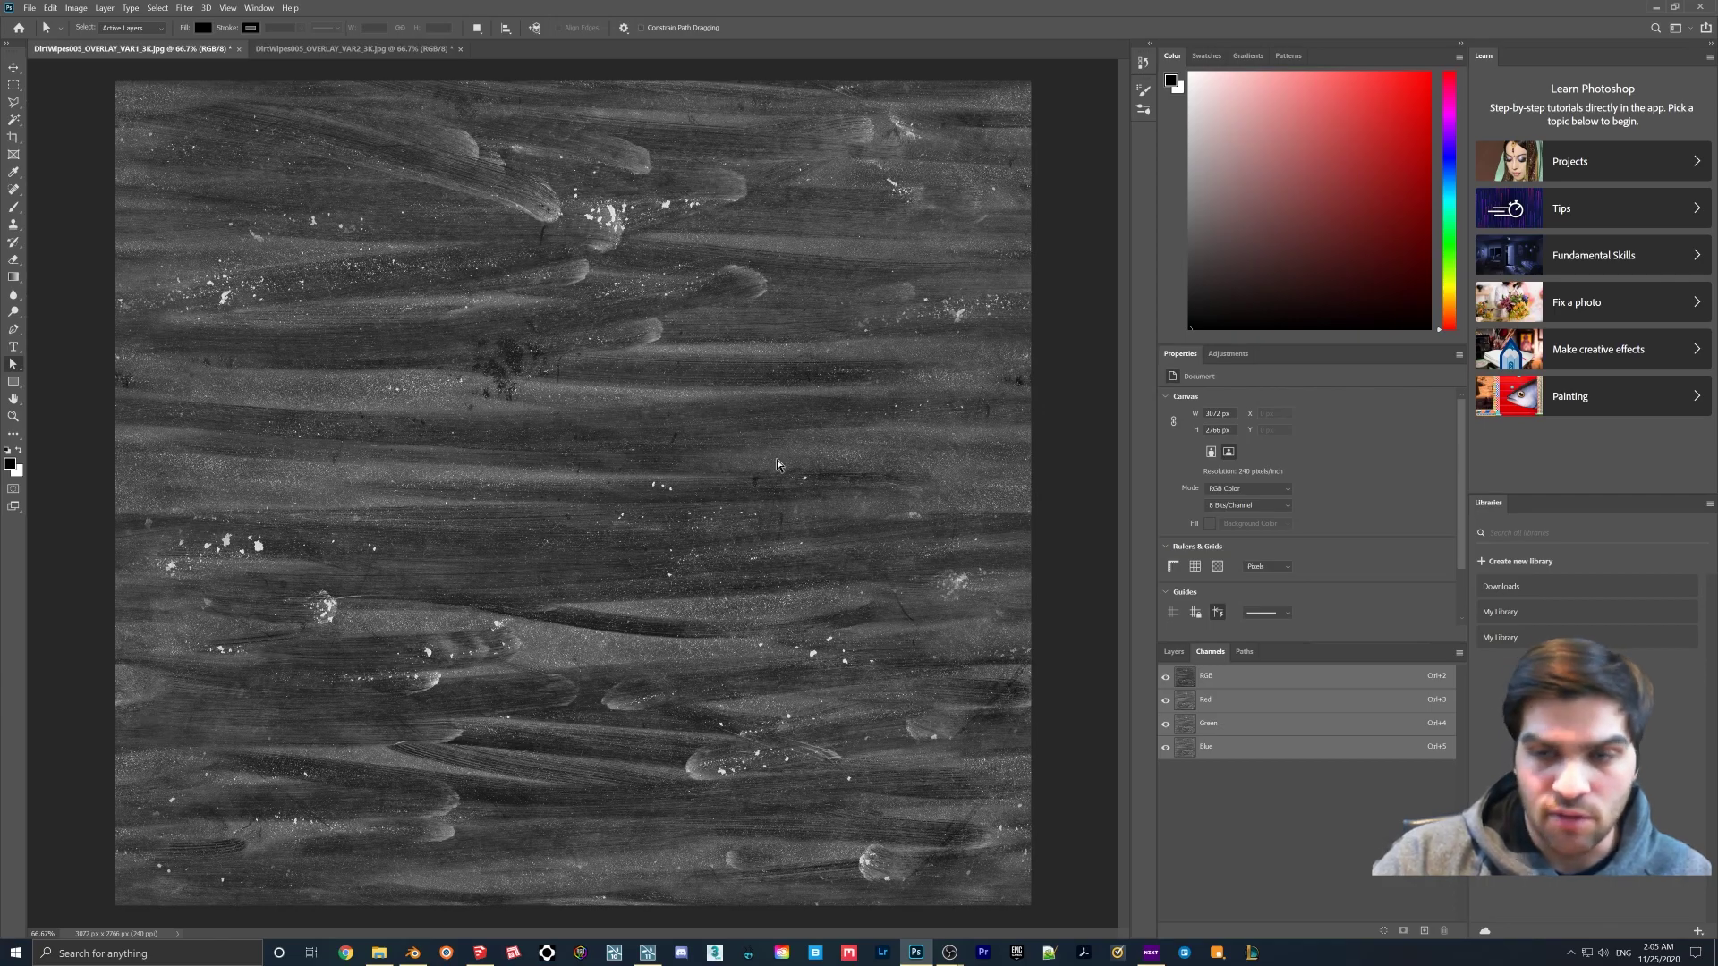
- Add an alpha channel to VAR1, then invert the VAR2 texture and cut it
left_click(1424, 932)
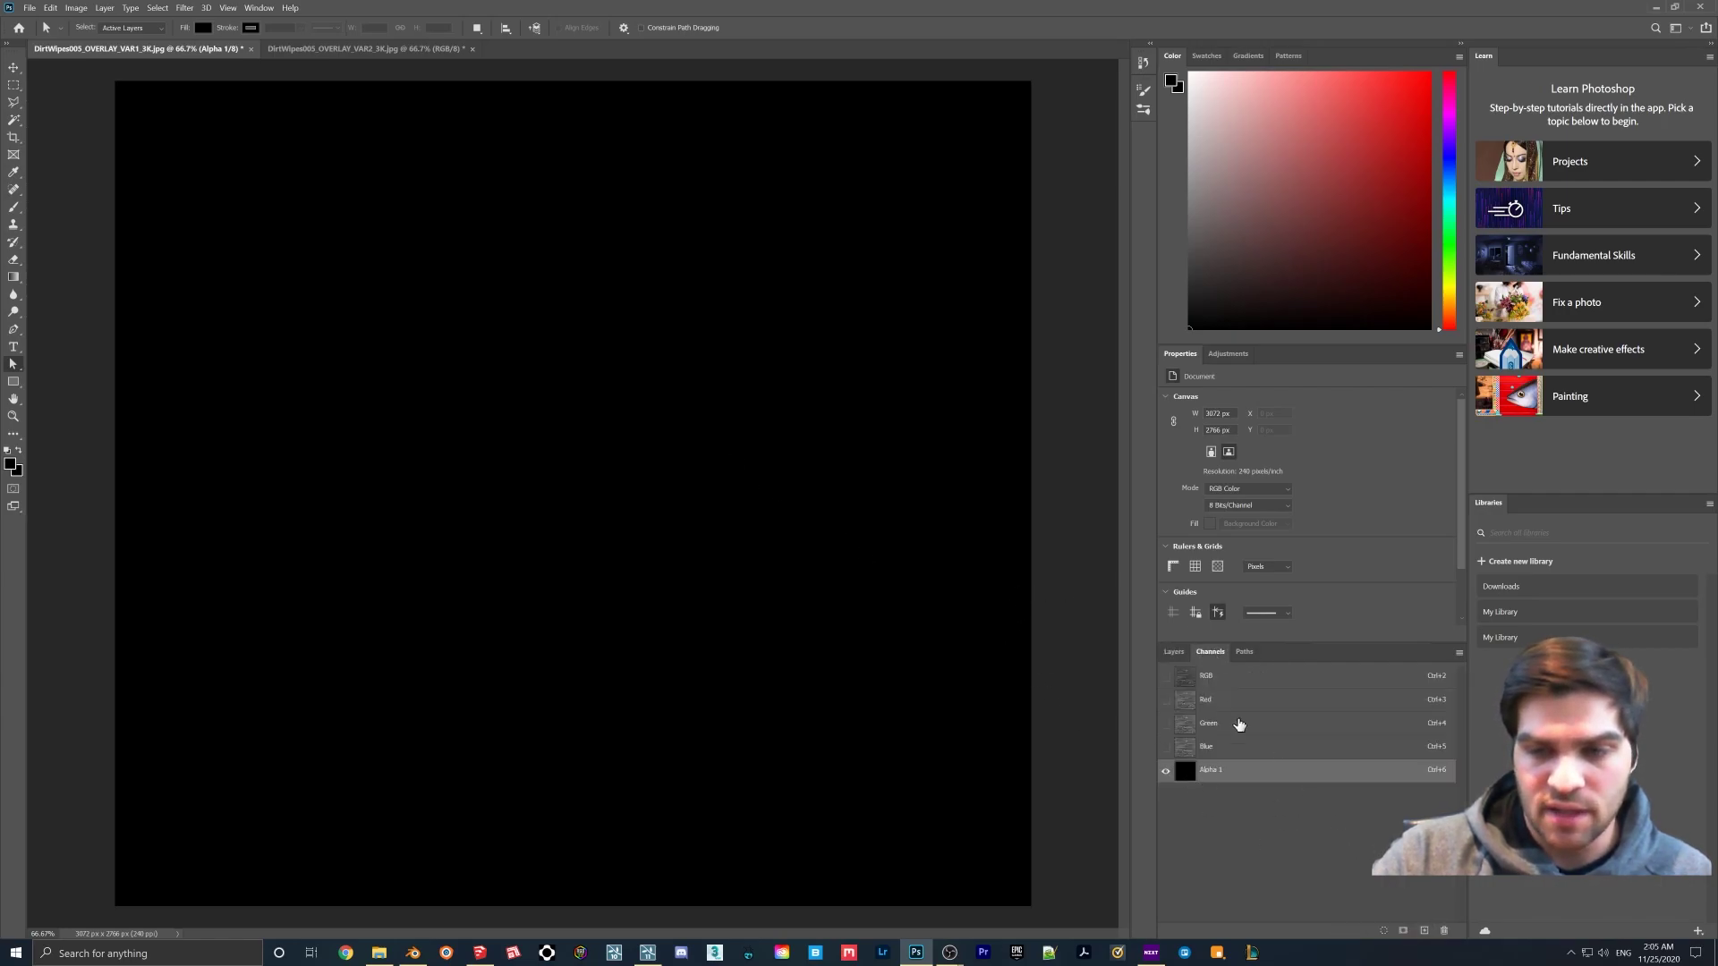
left_click(367, 48)
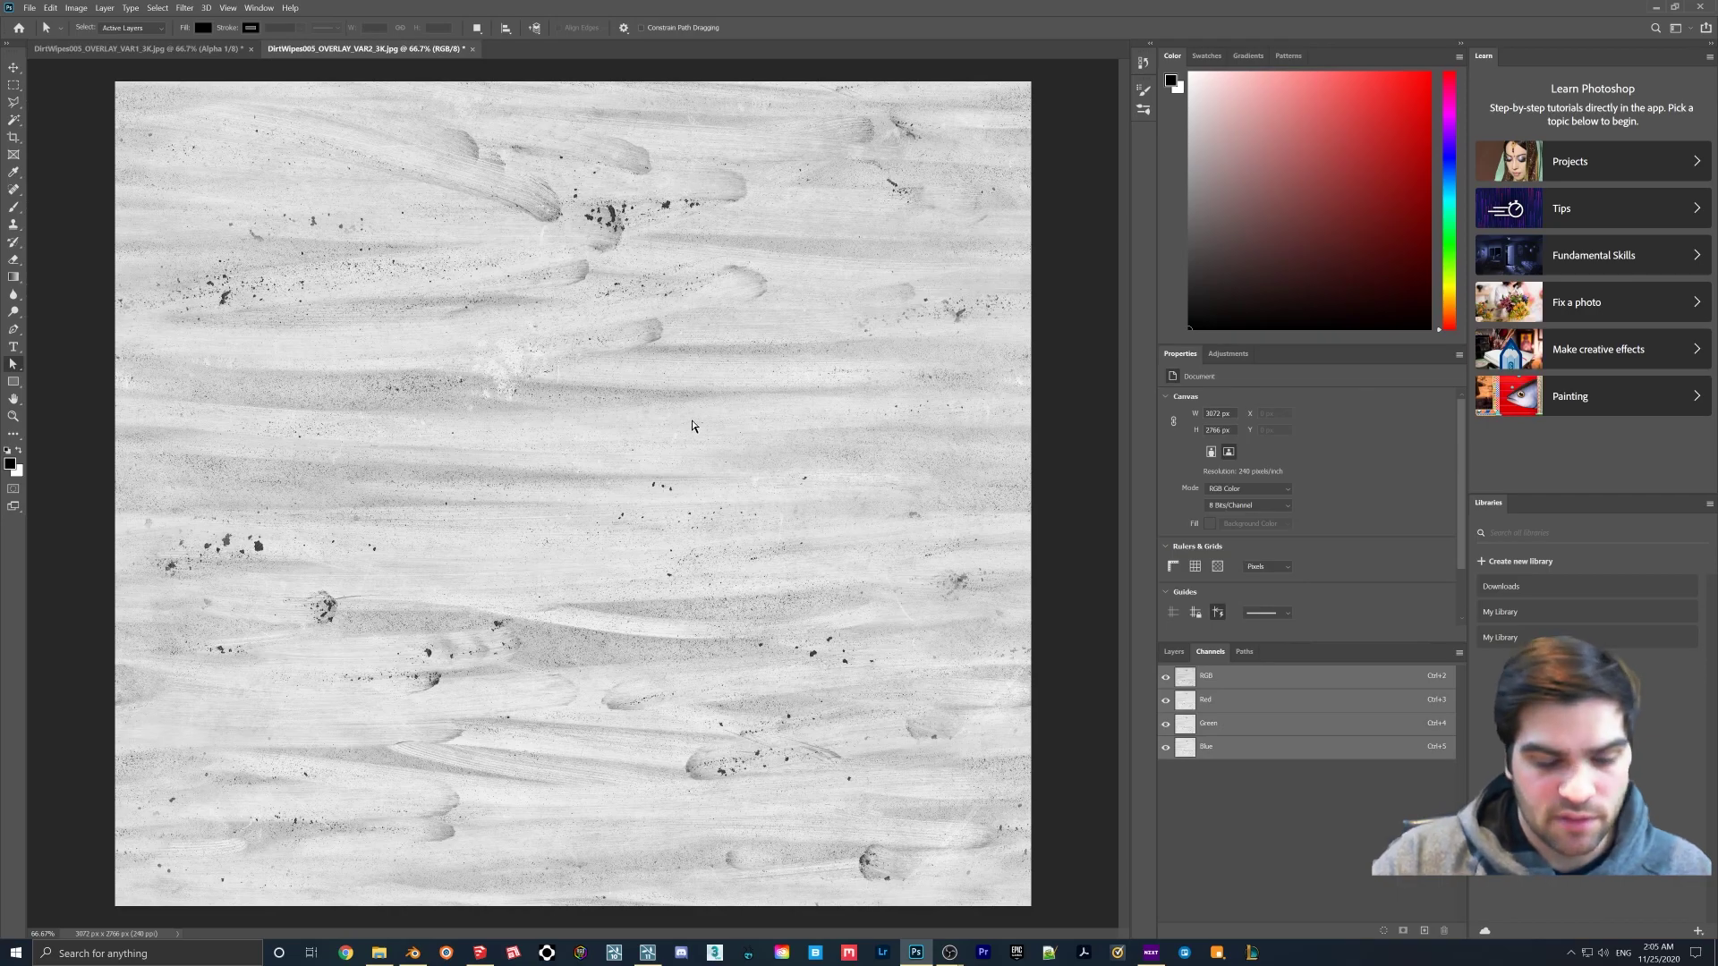
key("ctrl+i")
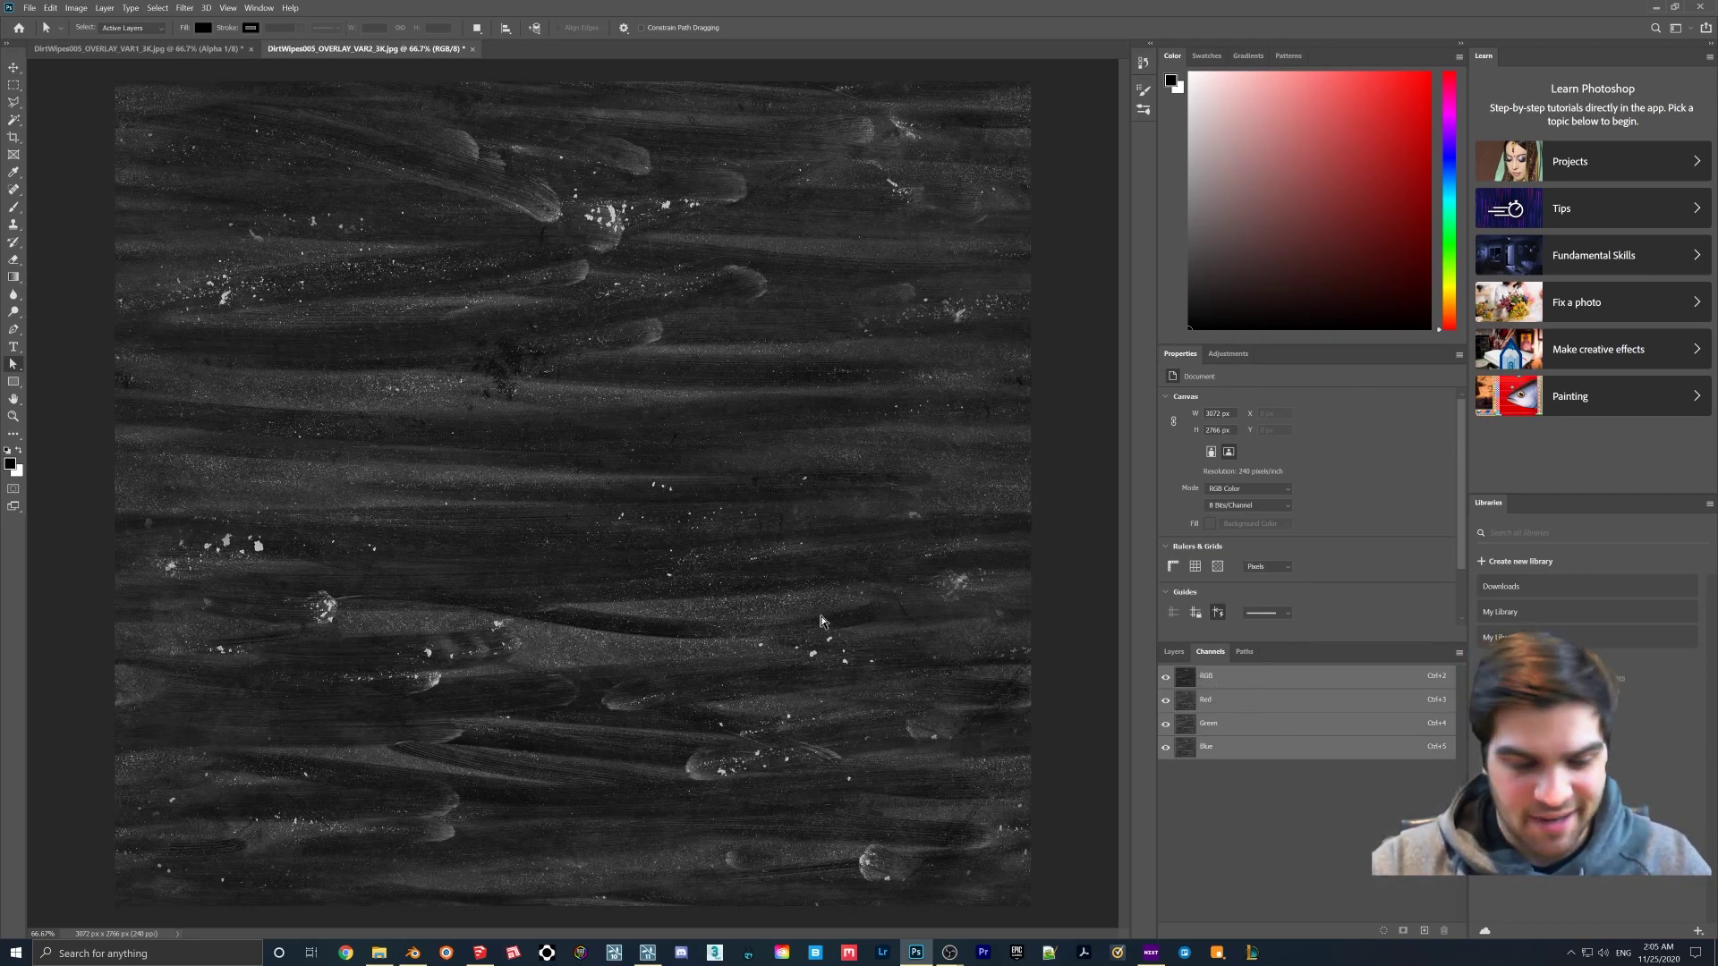
key("ctrl+a")
key("ctrl+x")
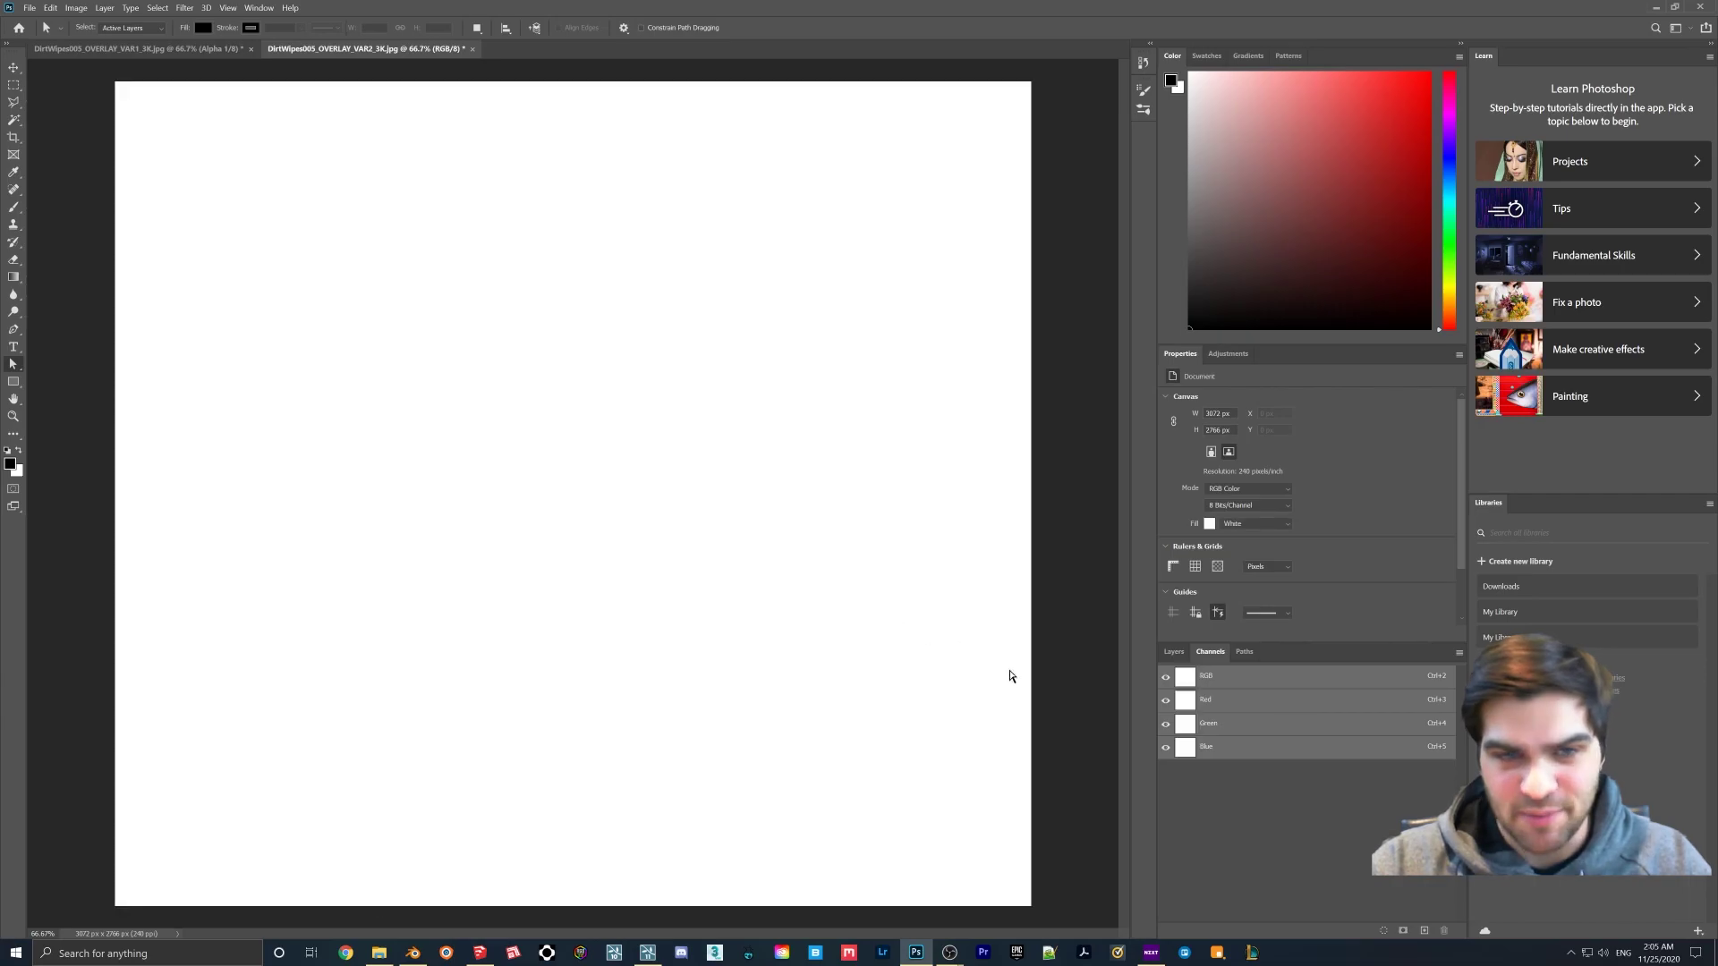
- Paste the inverted dirt texture into VAR1's Alpha 1 channel and preview it over the colours
left_click(79, 55)
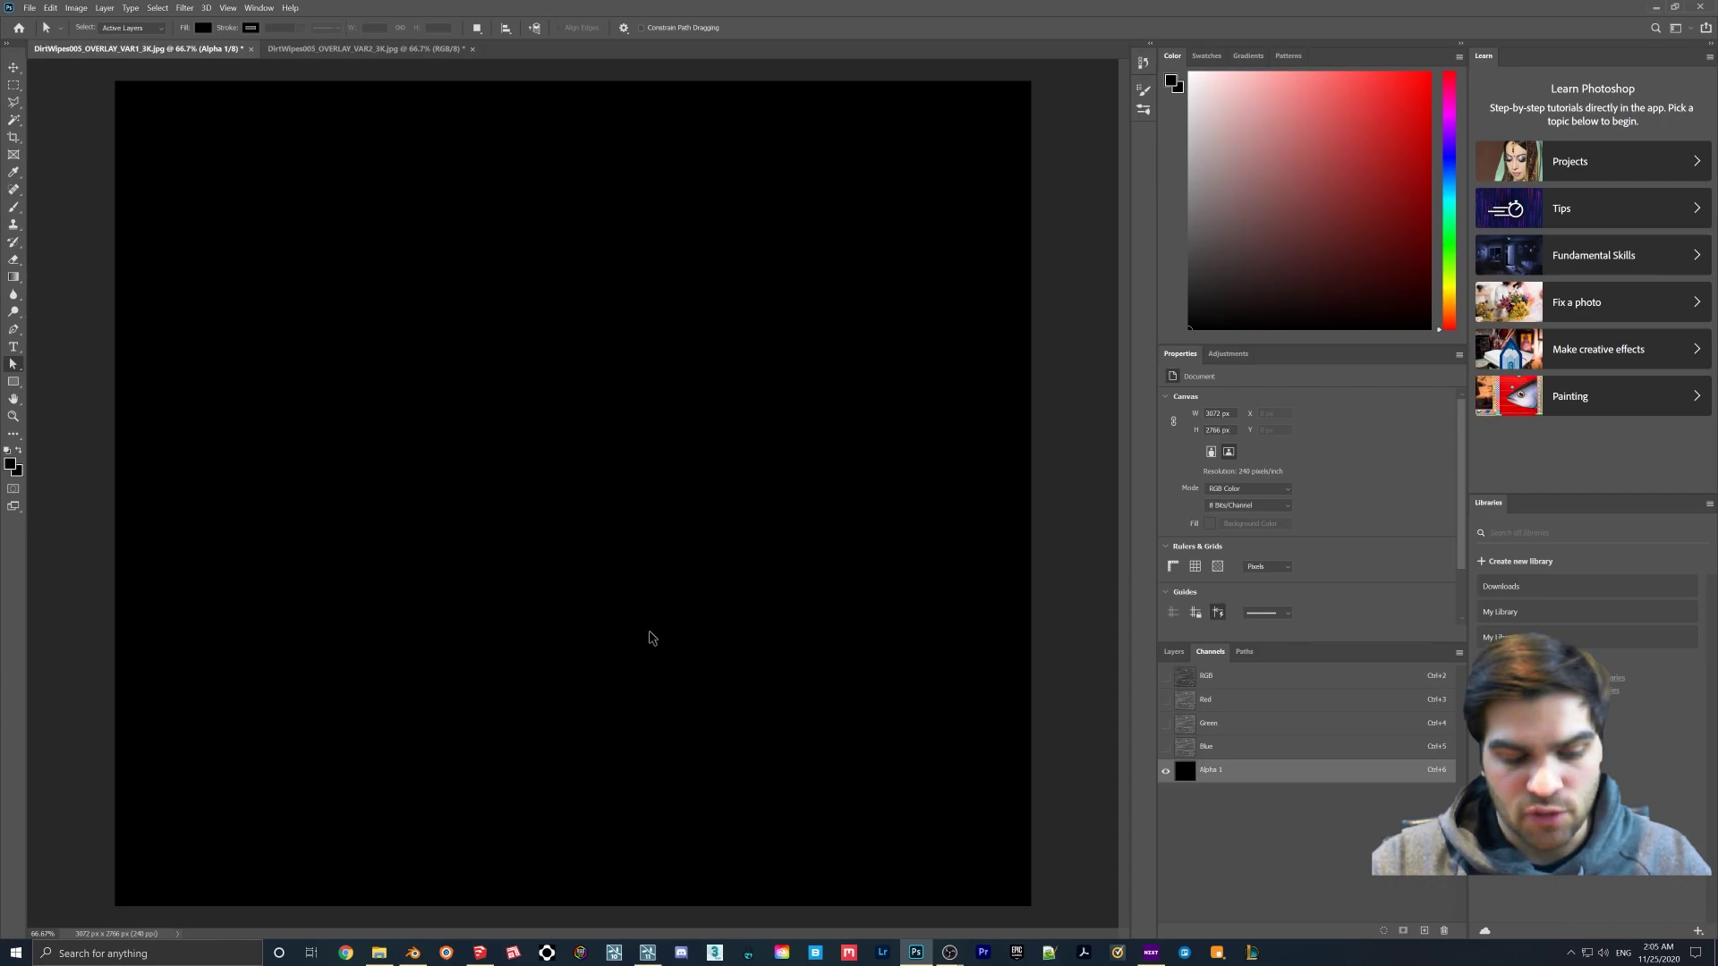
key("ctrl+2")
key("ctrl+Tab")
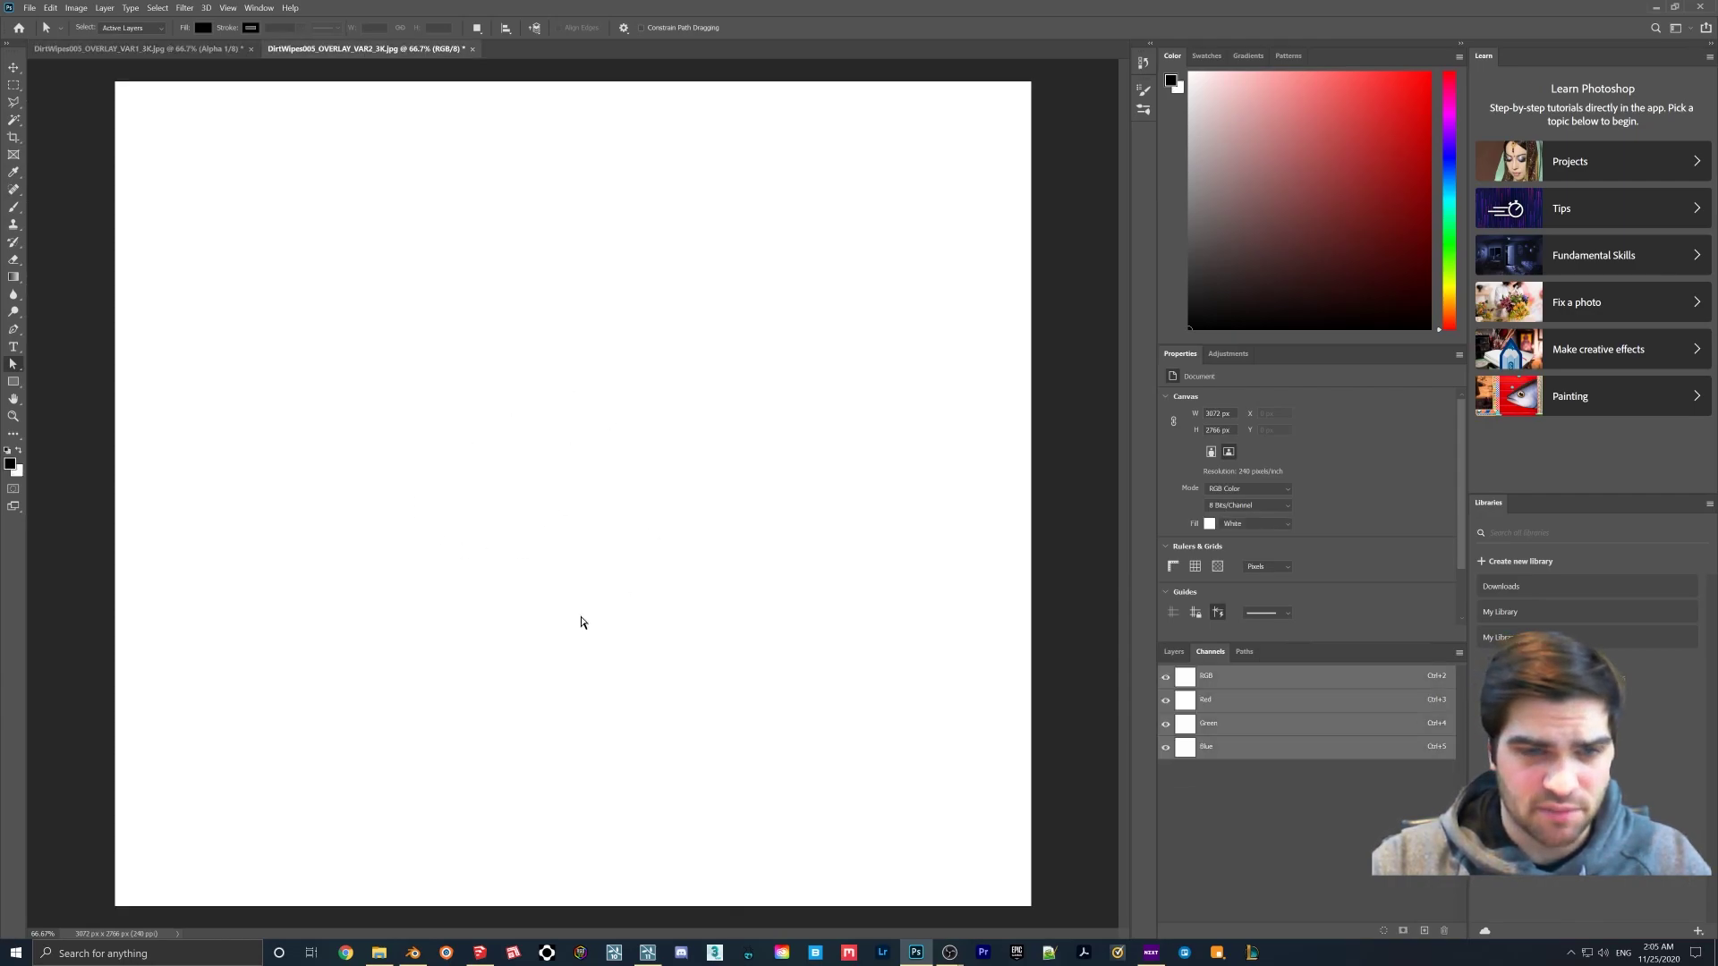
key("ctrl+v")
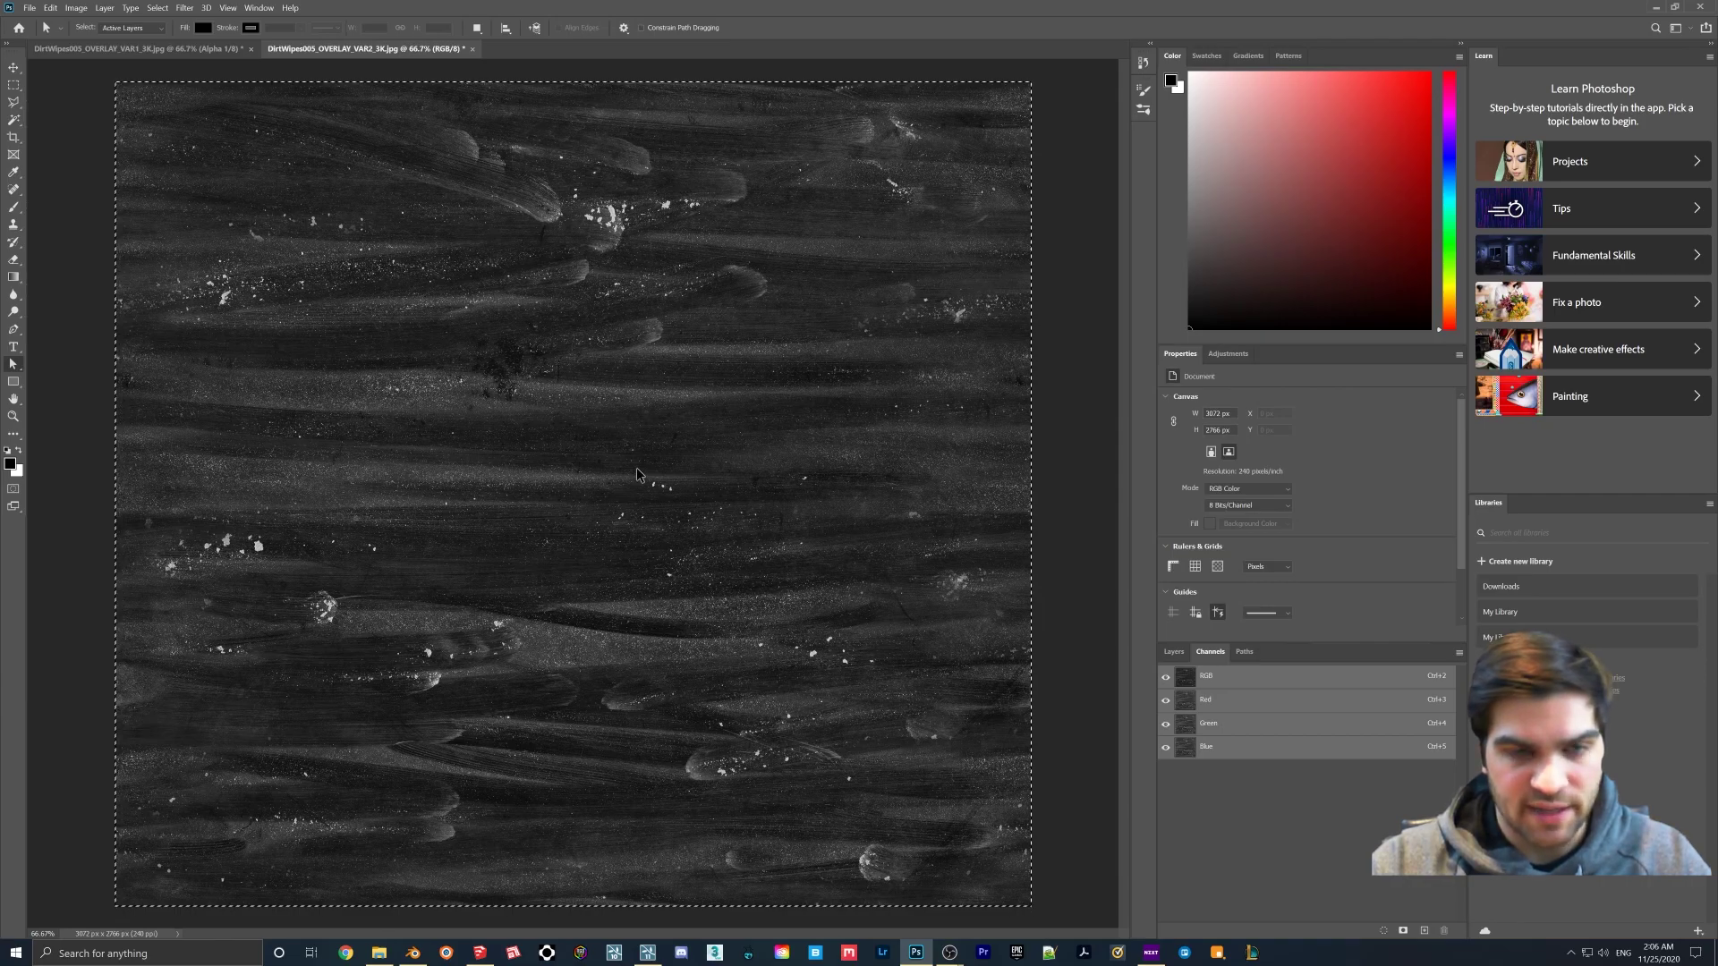
key("ctrl+z")
key("ctrl+Tab")
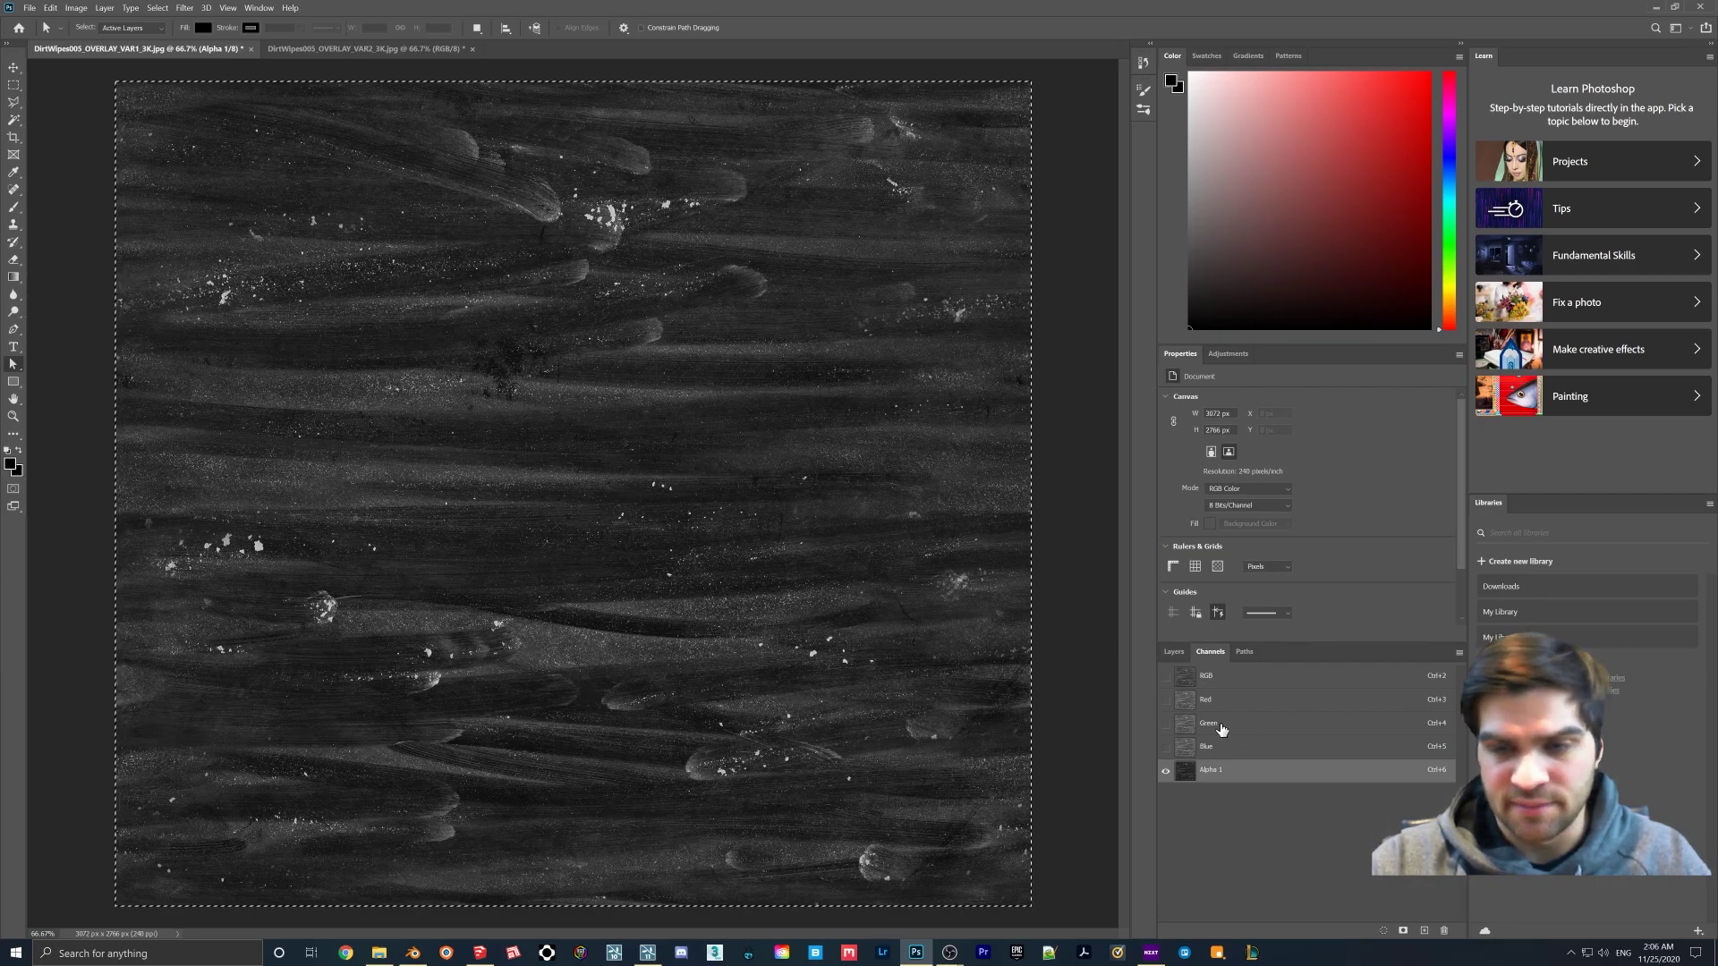
left_click(1166, 677)
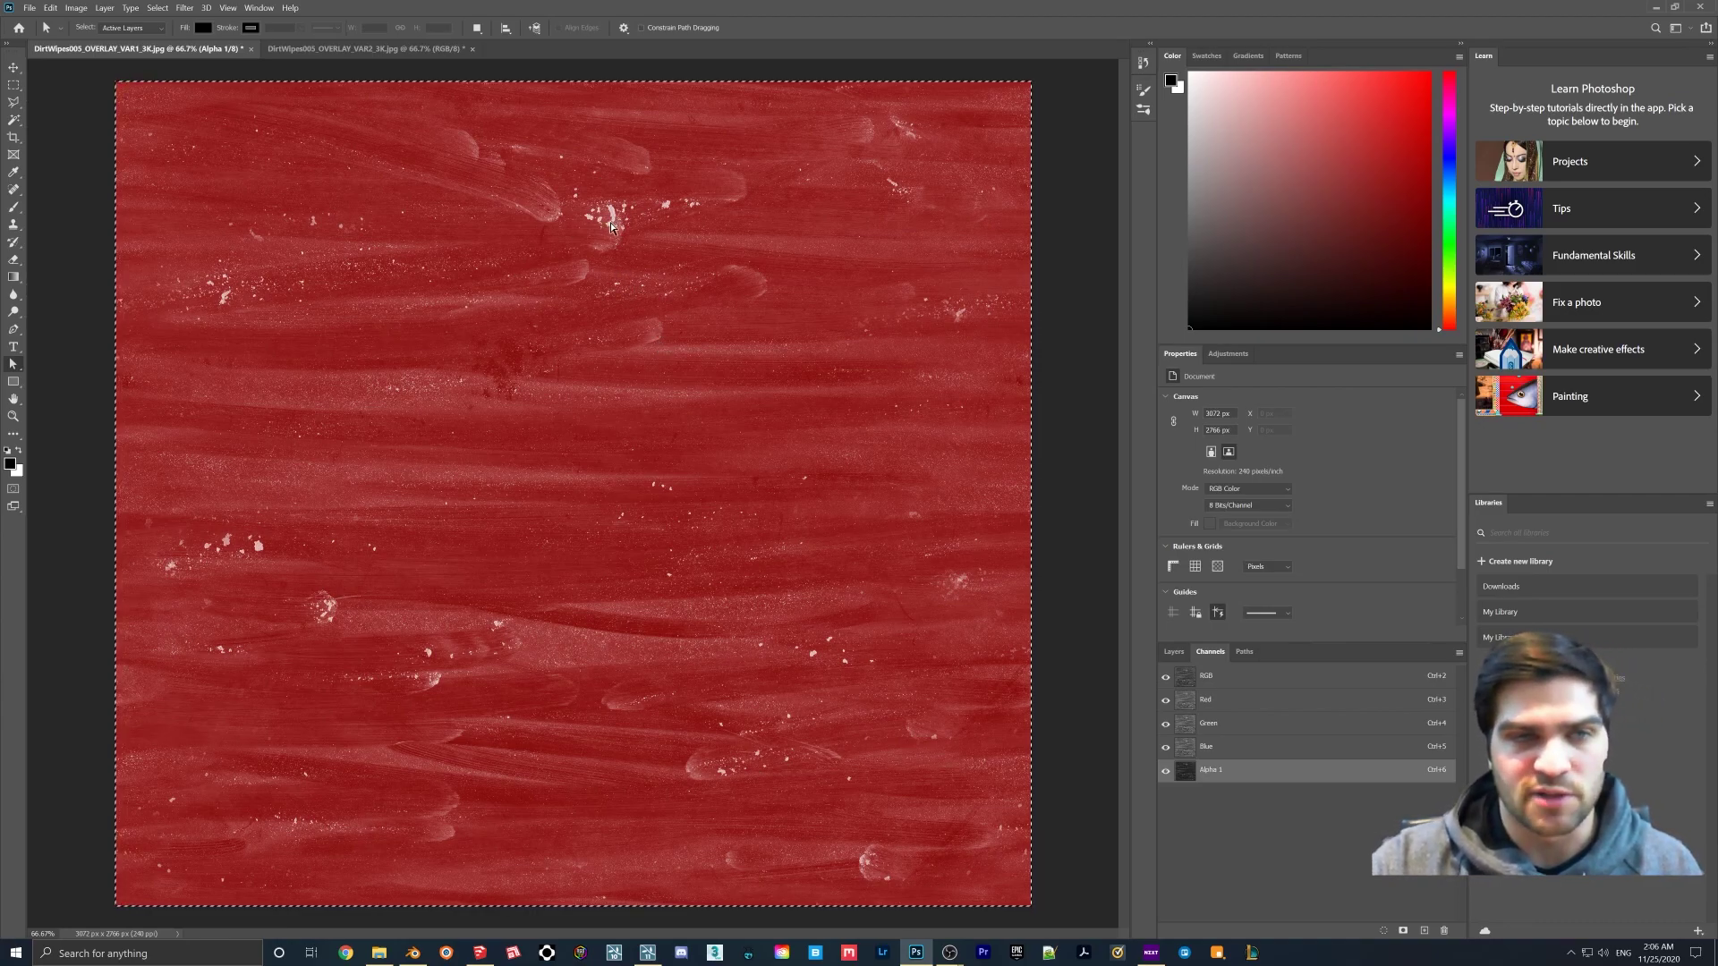
- Save VAR1 as a 32 bits/pixel Targa, then quit Photoshop discarding the other image
left_click(30, 7)
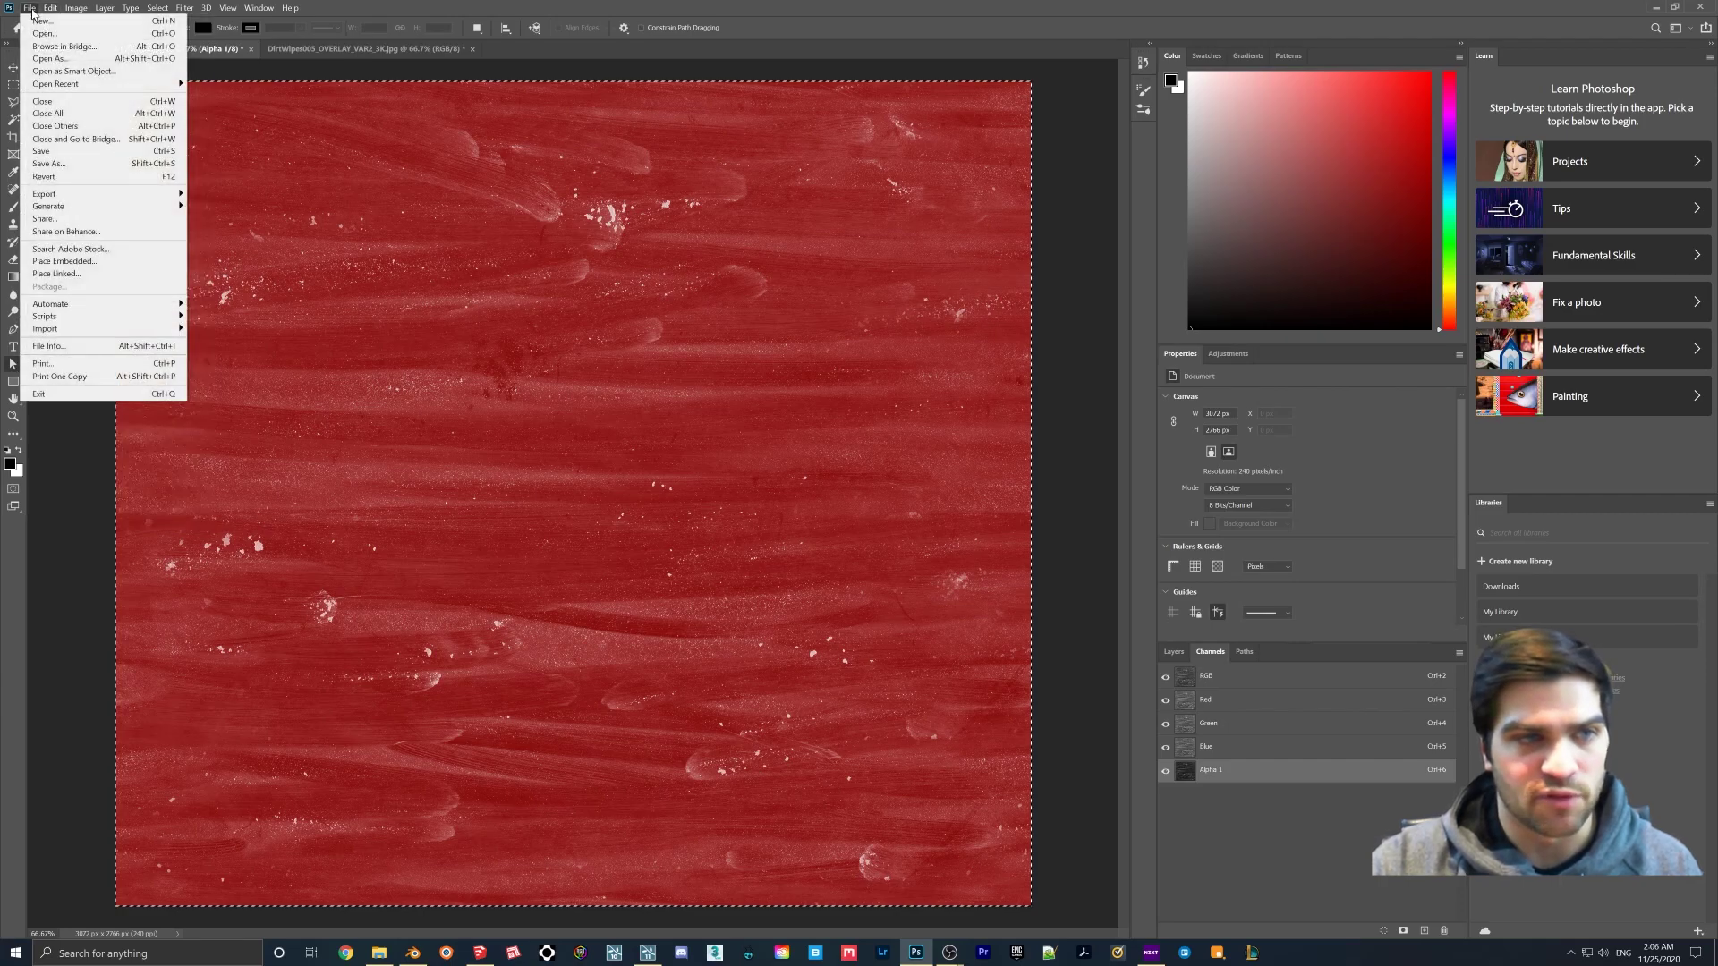
mouse_move(82, 197)
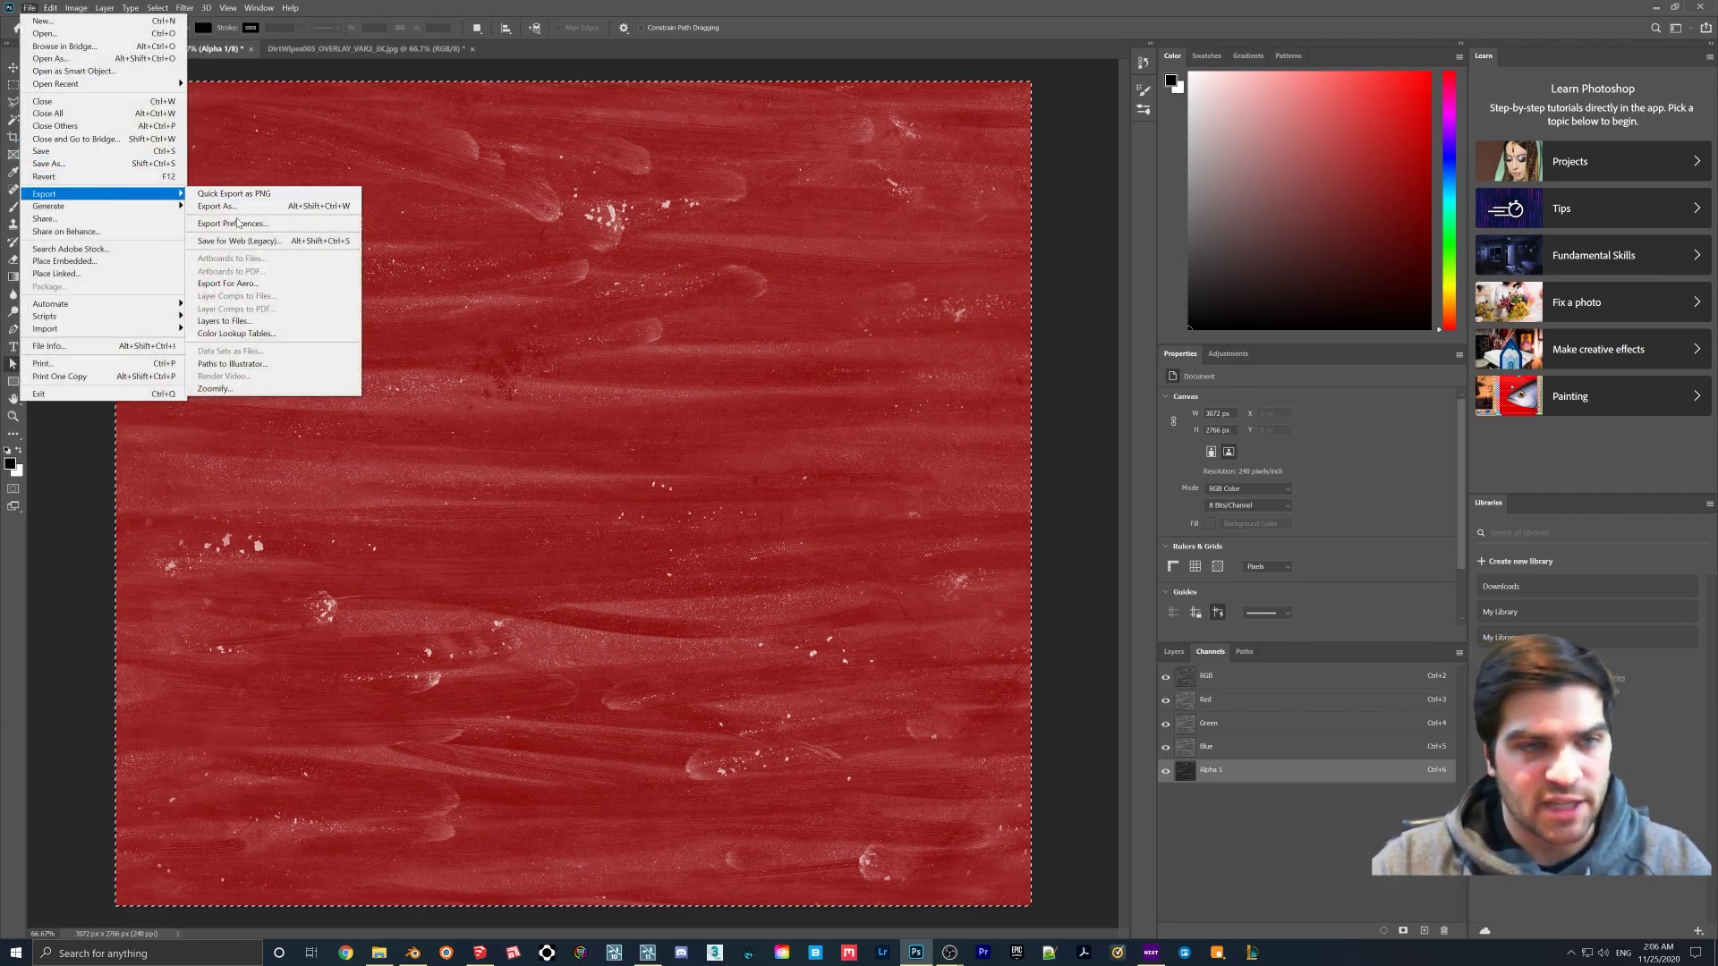
left_click(44, 164)
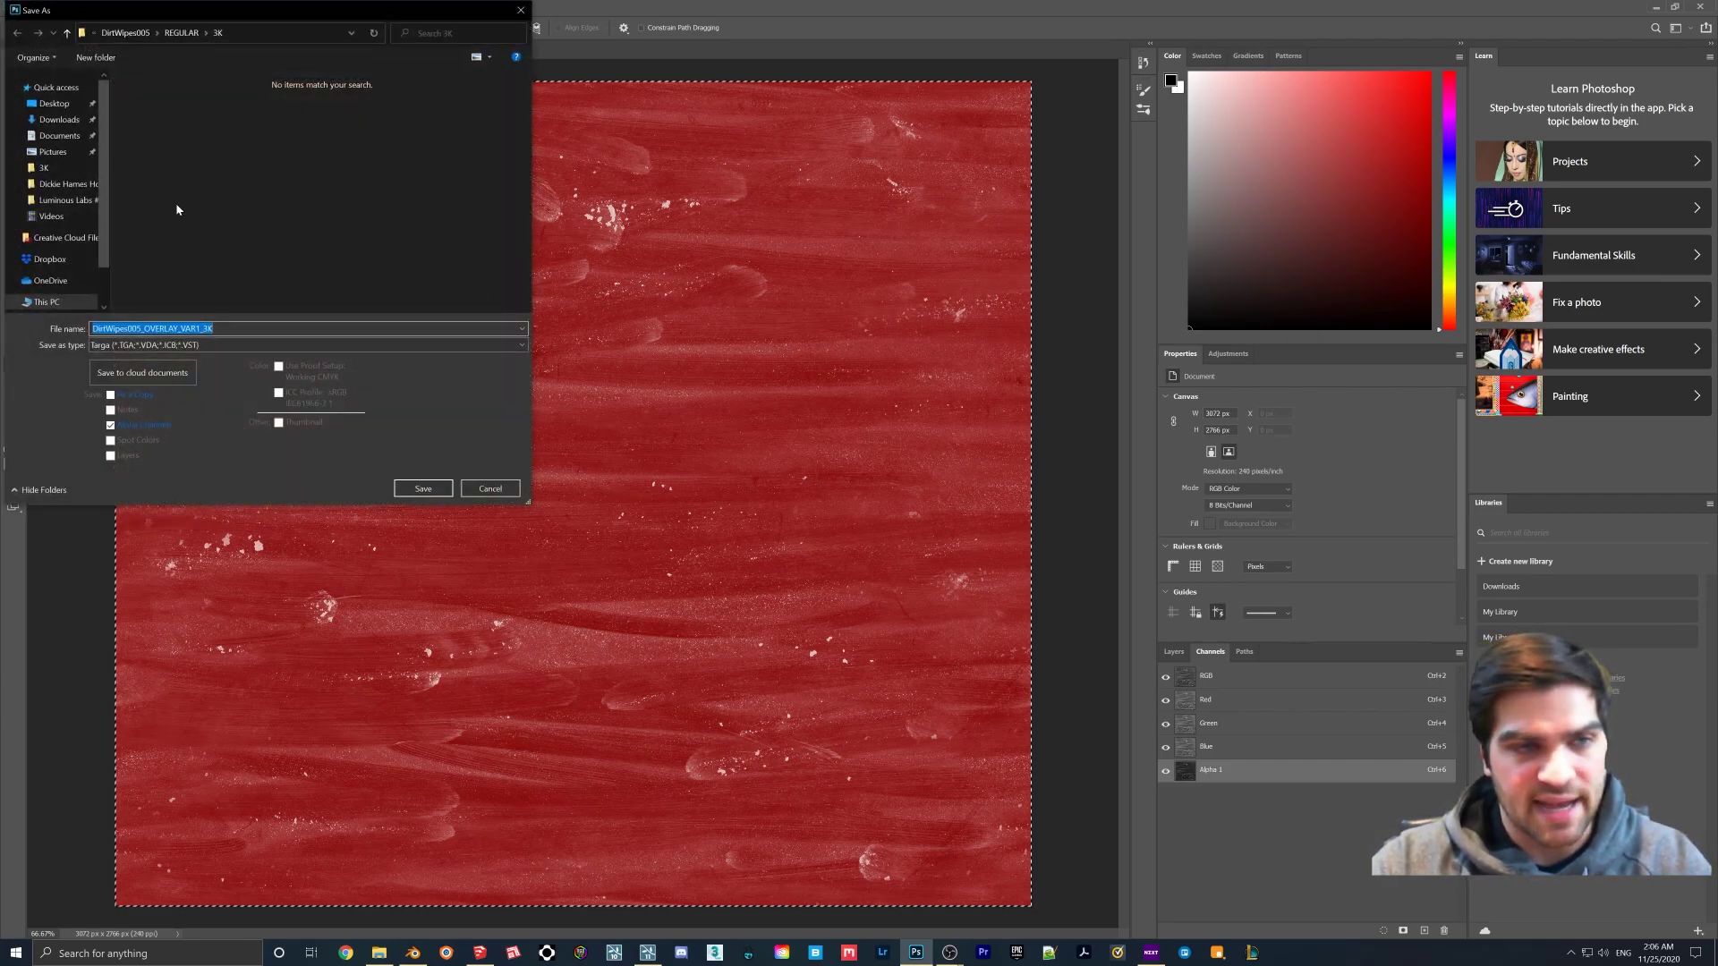
left_click(227, 329)
left_click(428, 492)
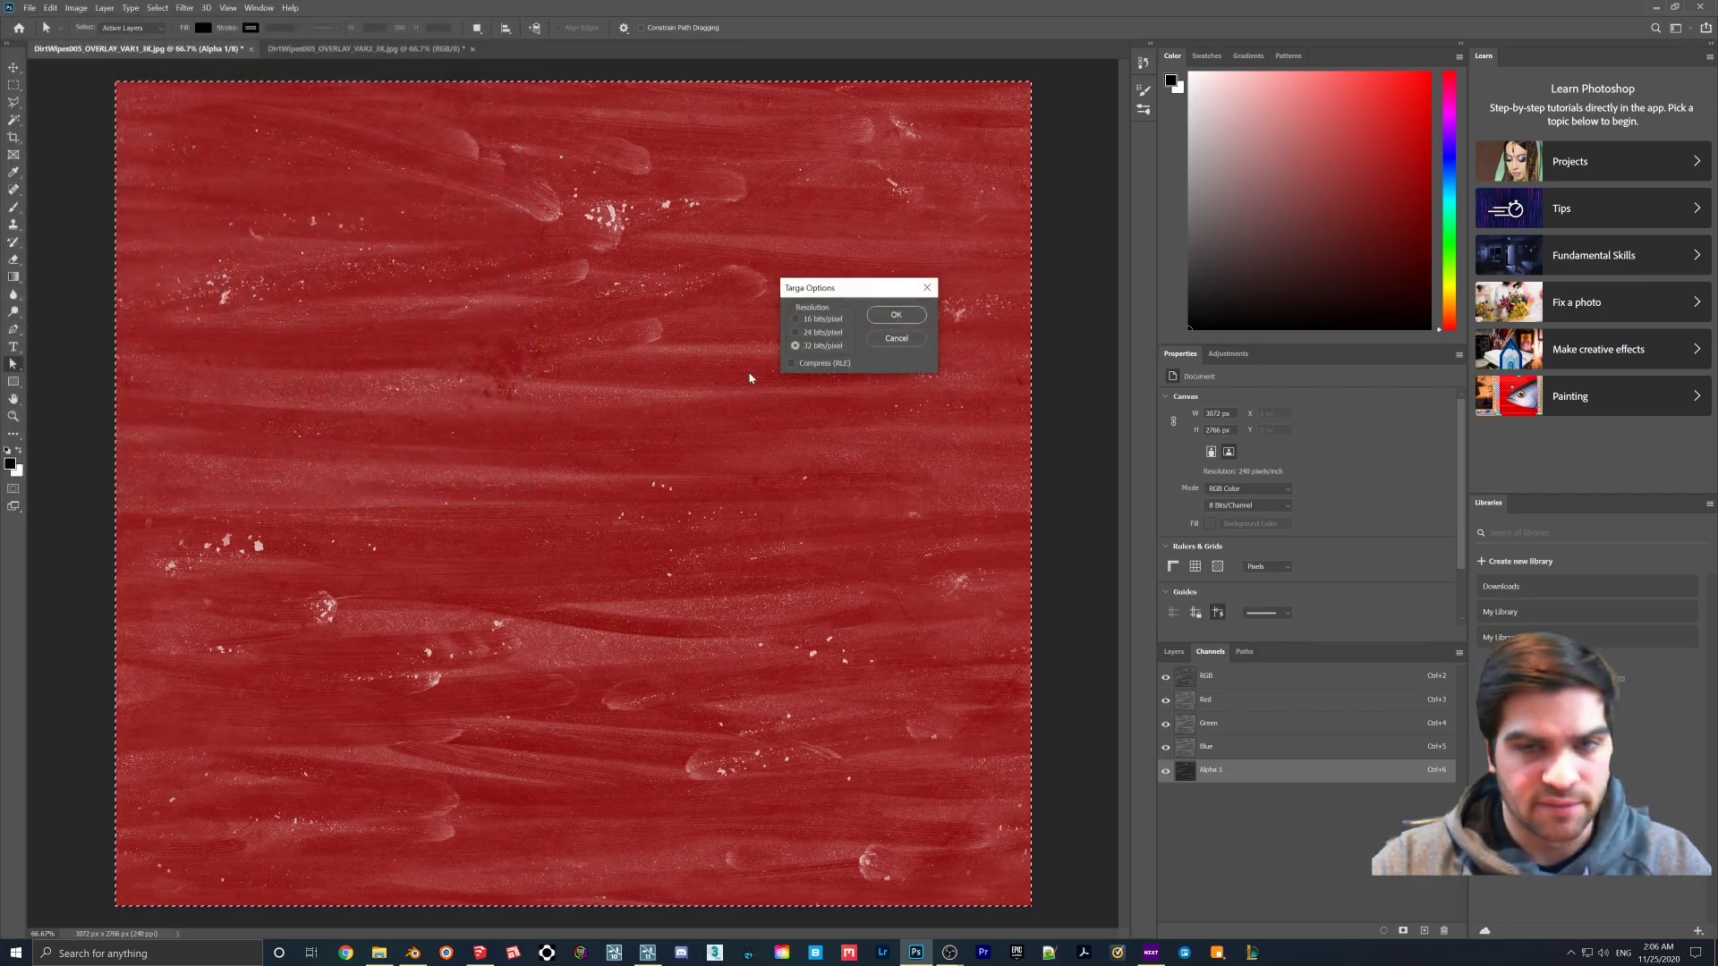
left_click(894, 315)
key("ctrl+q")
left_click(894, 364)
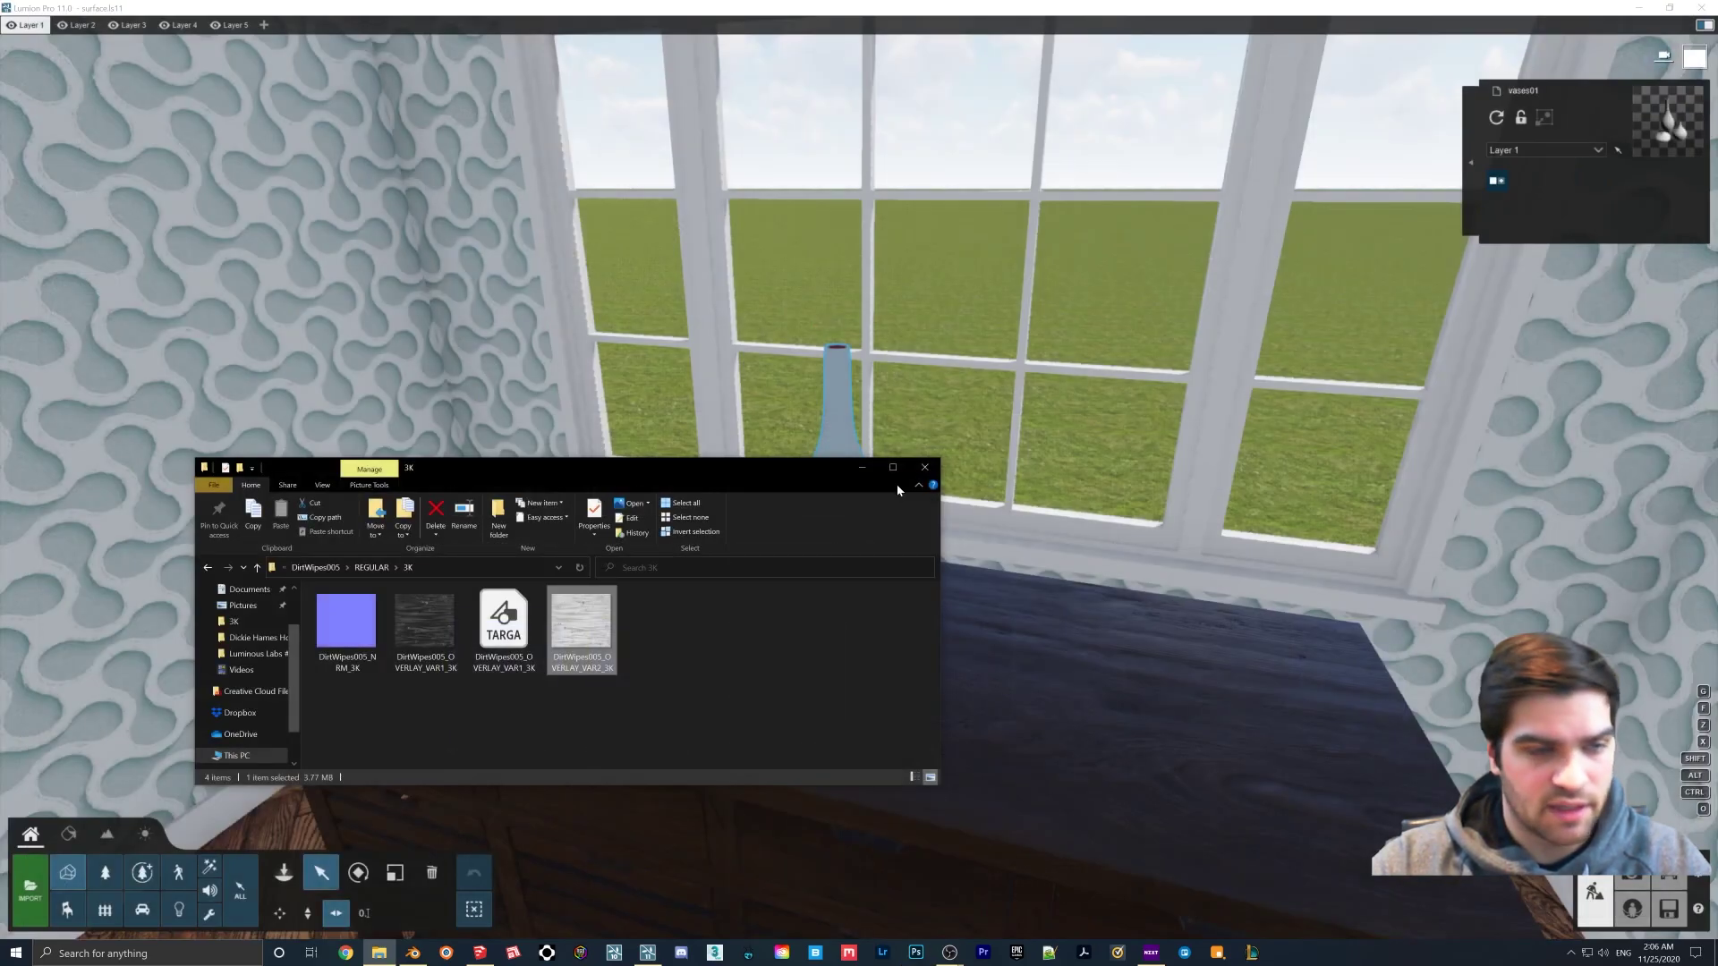
- In Lumion's Material Editor, give the tall vase a Standard material
left_click(864, 472)
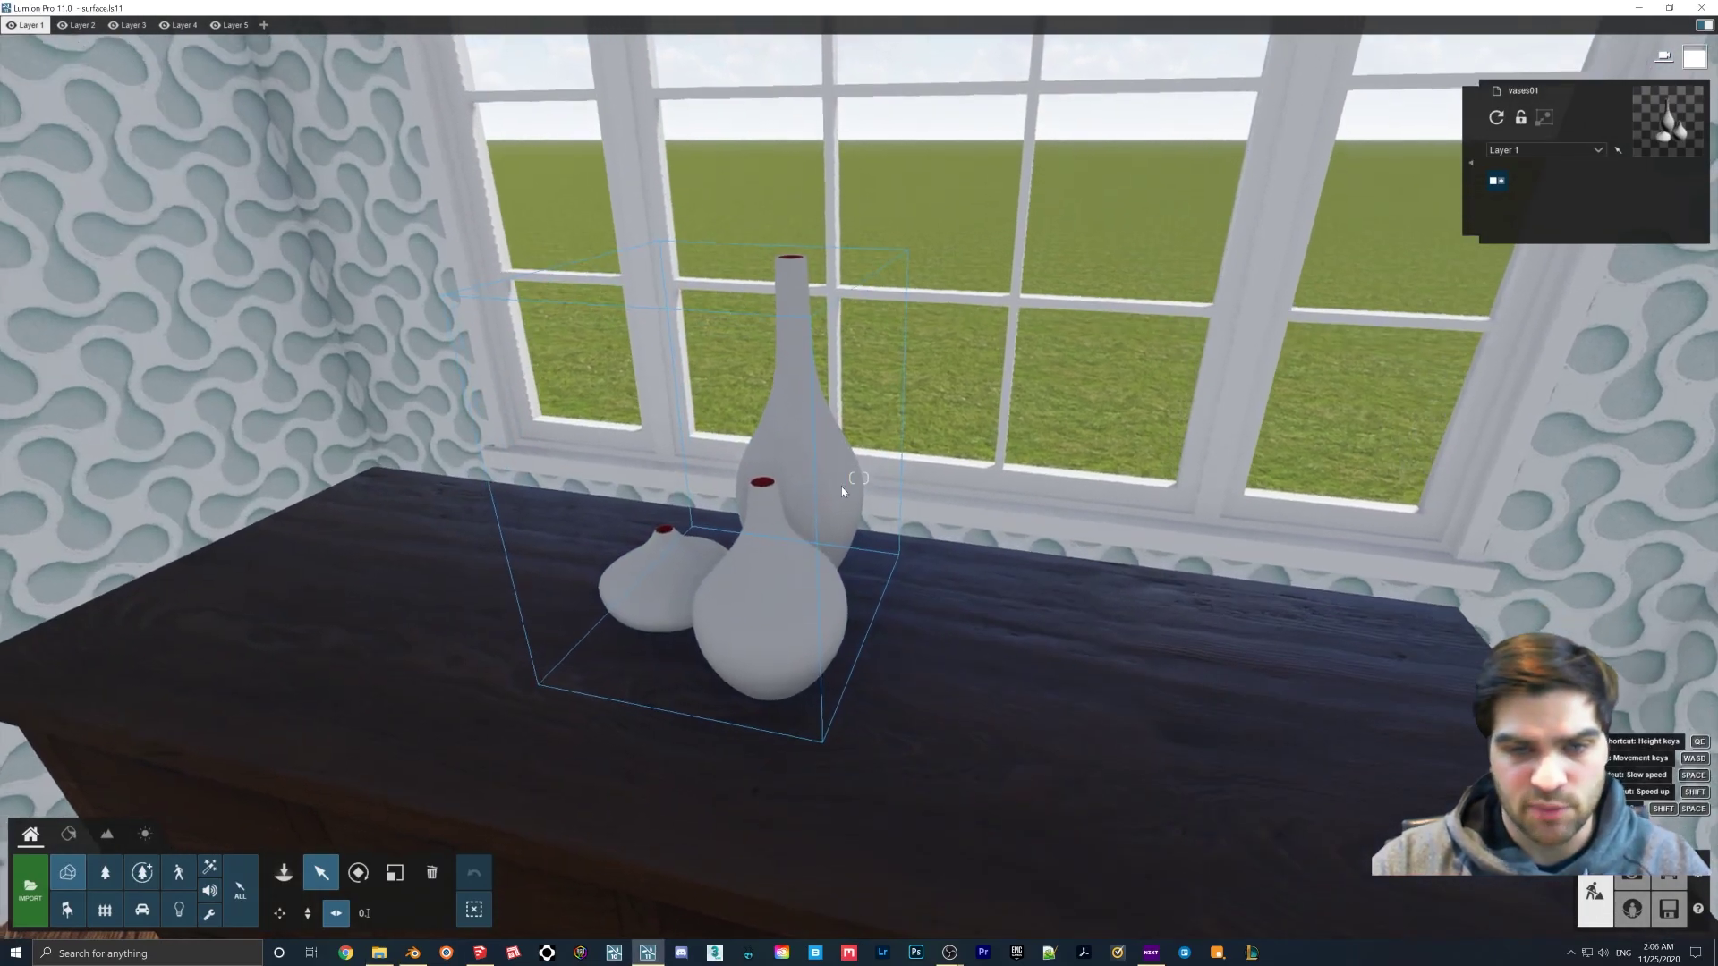
left_click(67, 839)
left_click(803, 458)
left_click(45, 671)
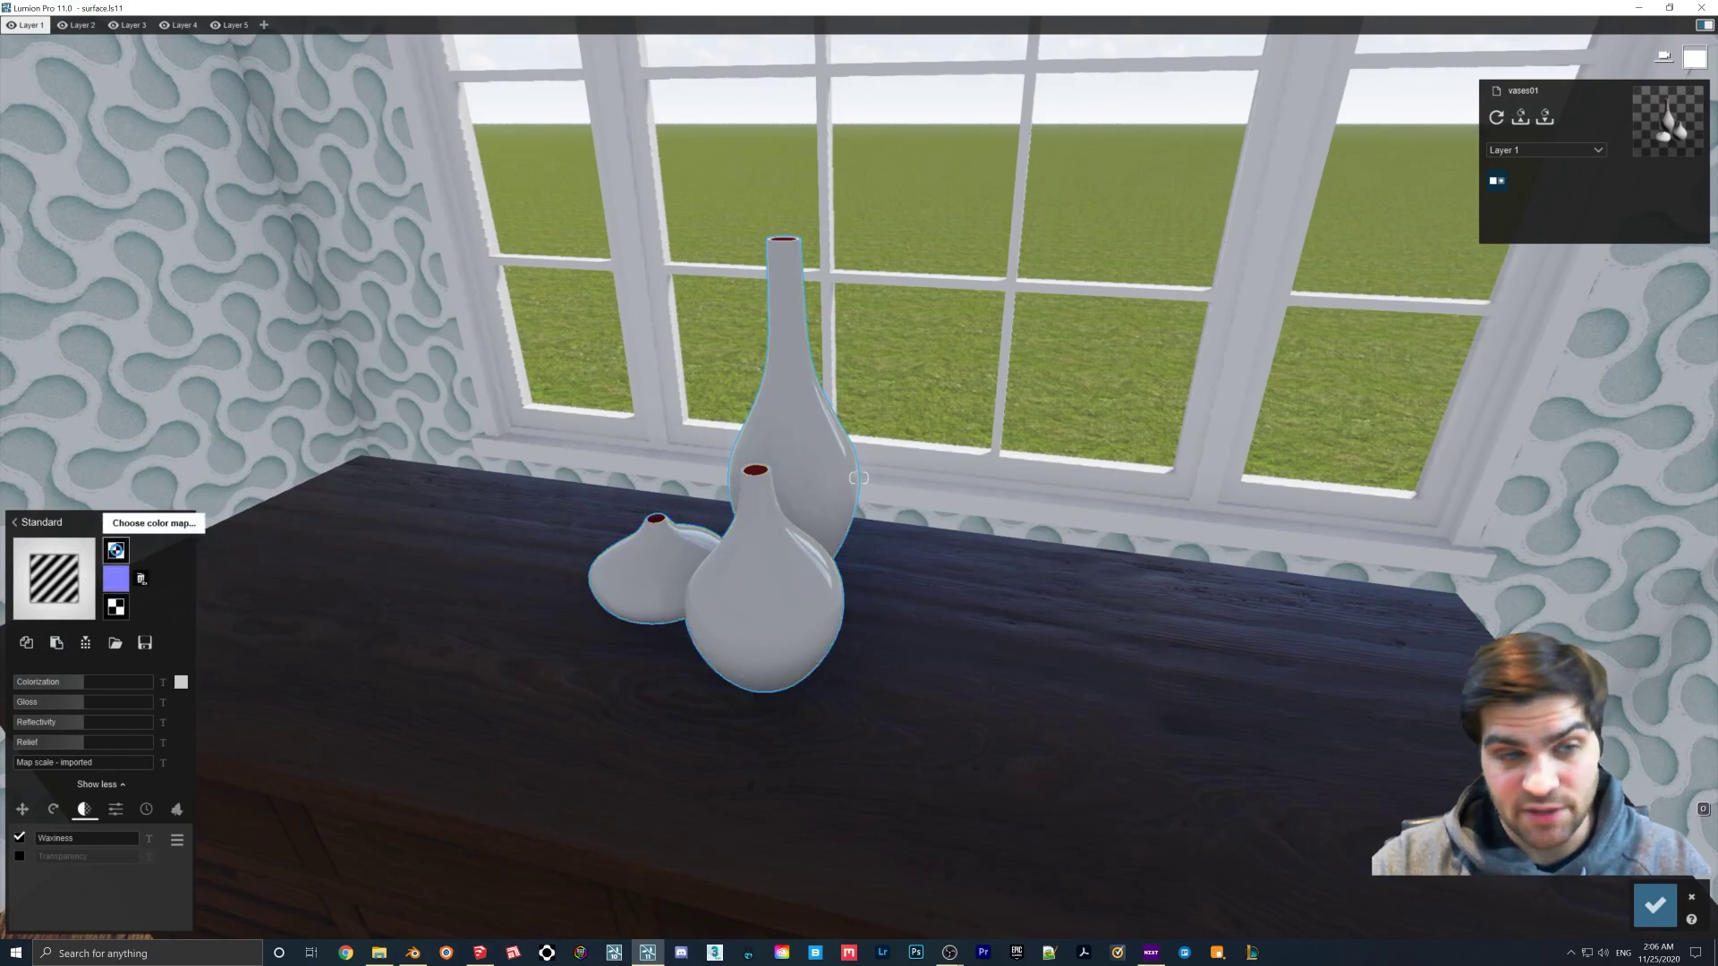
- Load DirtWipes005_OVERLAY_VAR1_3K.tga from the DirtWipes005 3K folder as the colour map
left_click(116, 550)
left_click(620, 125)
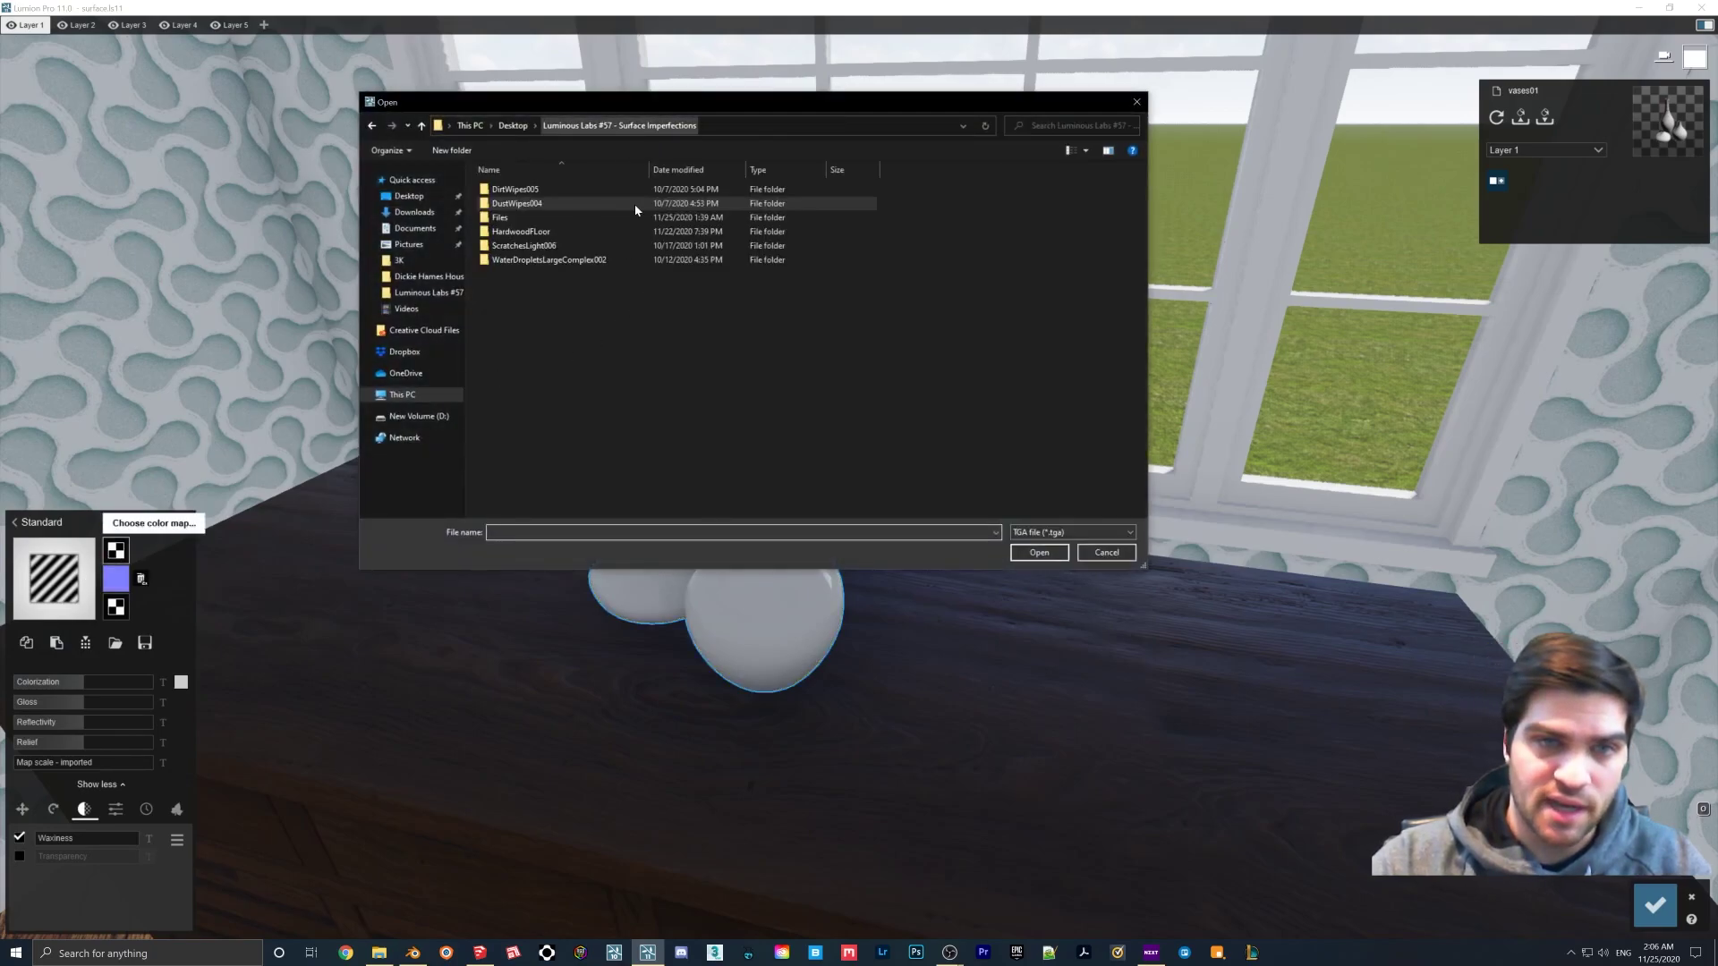
double_click(519, 189)
double_click(528, 203)
double_click(535, 189)
left_click(523, 211)
double_click(522, 212)
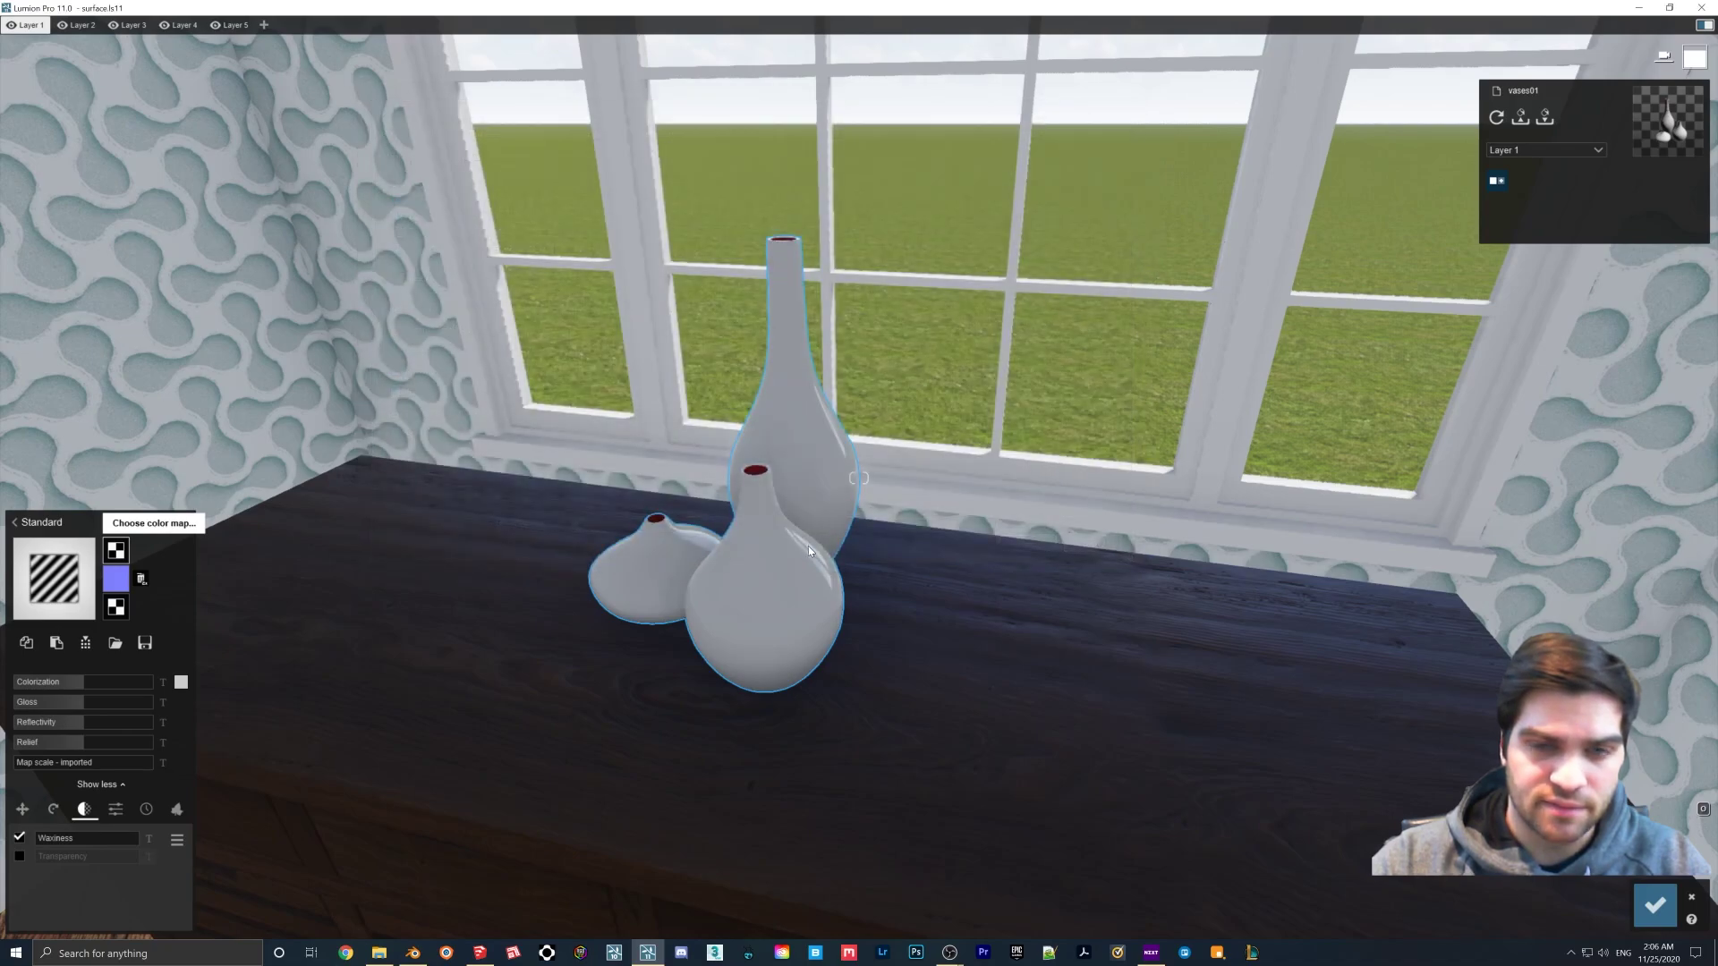
key("w")
mouse_move(807, 552)
right_mouse_down()
mouse_move(760, 530)
mouse_move(807, 562)
right_mouse_up()
key("s")
key("s")
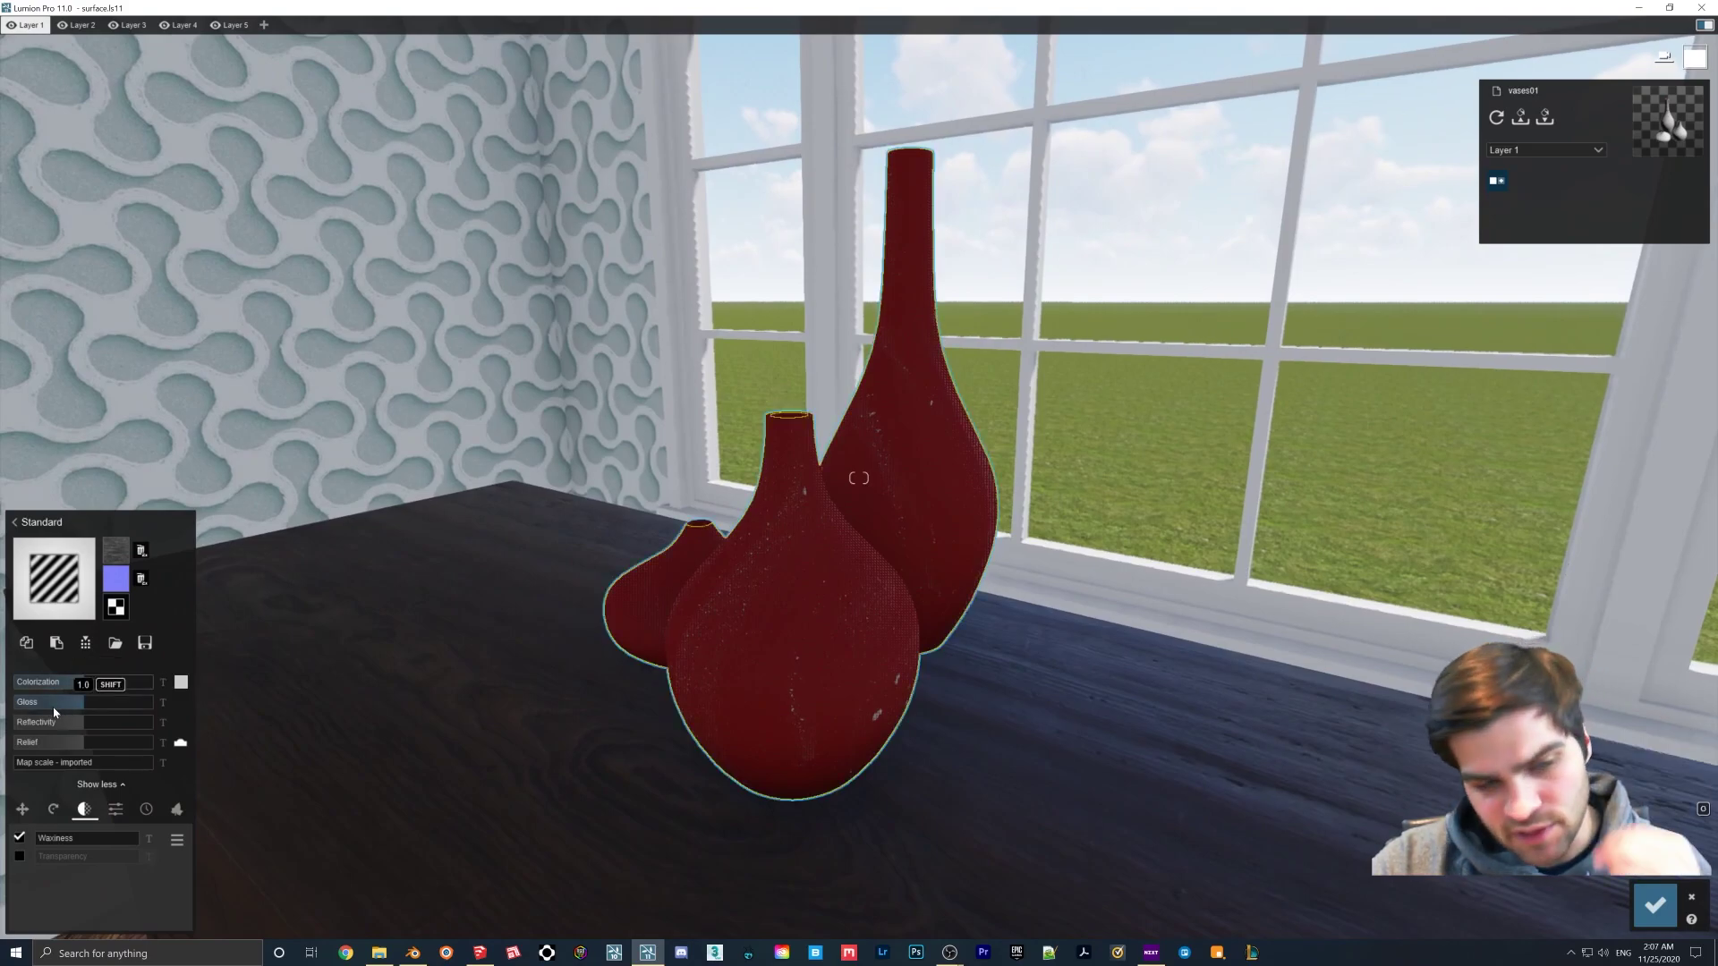
- Set the vase material's Gloss to 0, Map Scale to 0.2, and raise Reflectivity
left_click(77, 702)
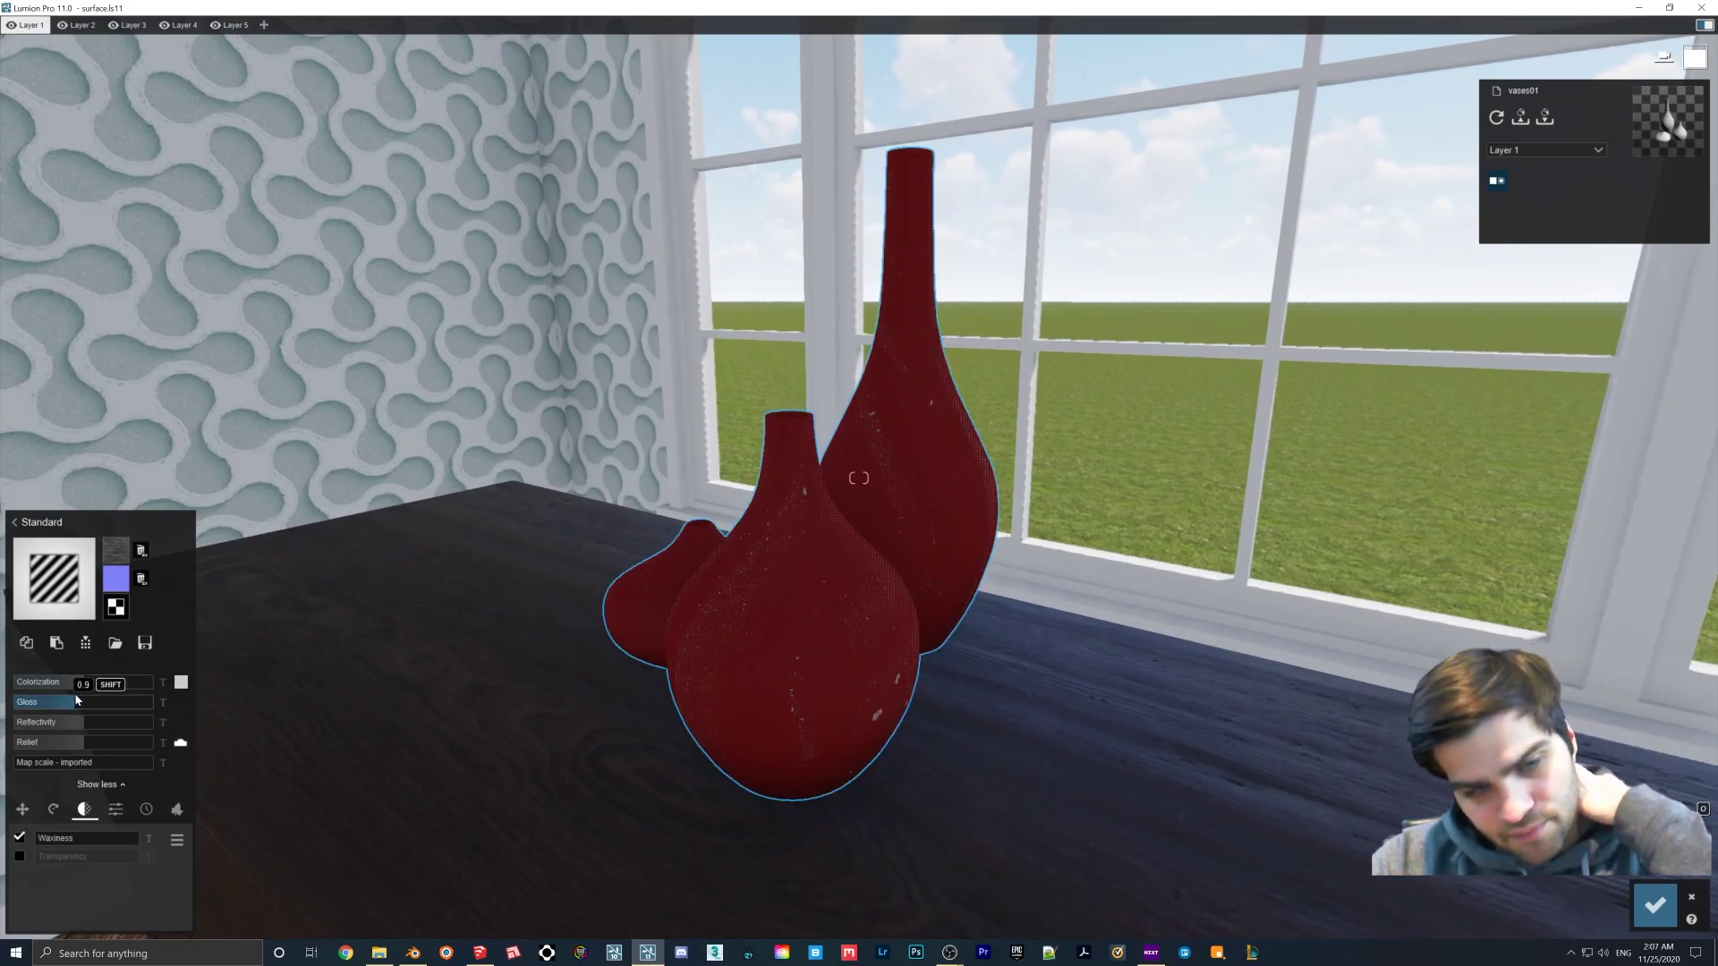
left_click_drag(71, 696, 30, 699)
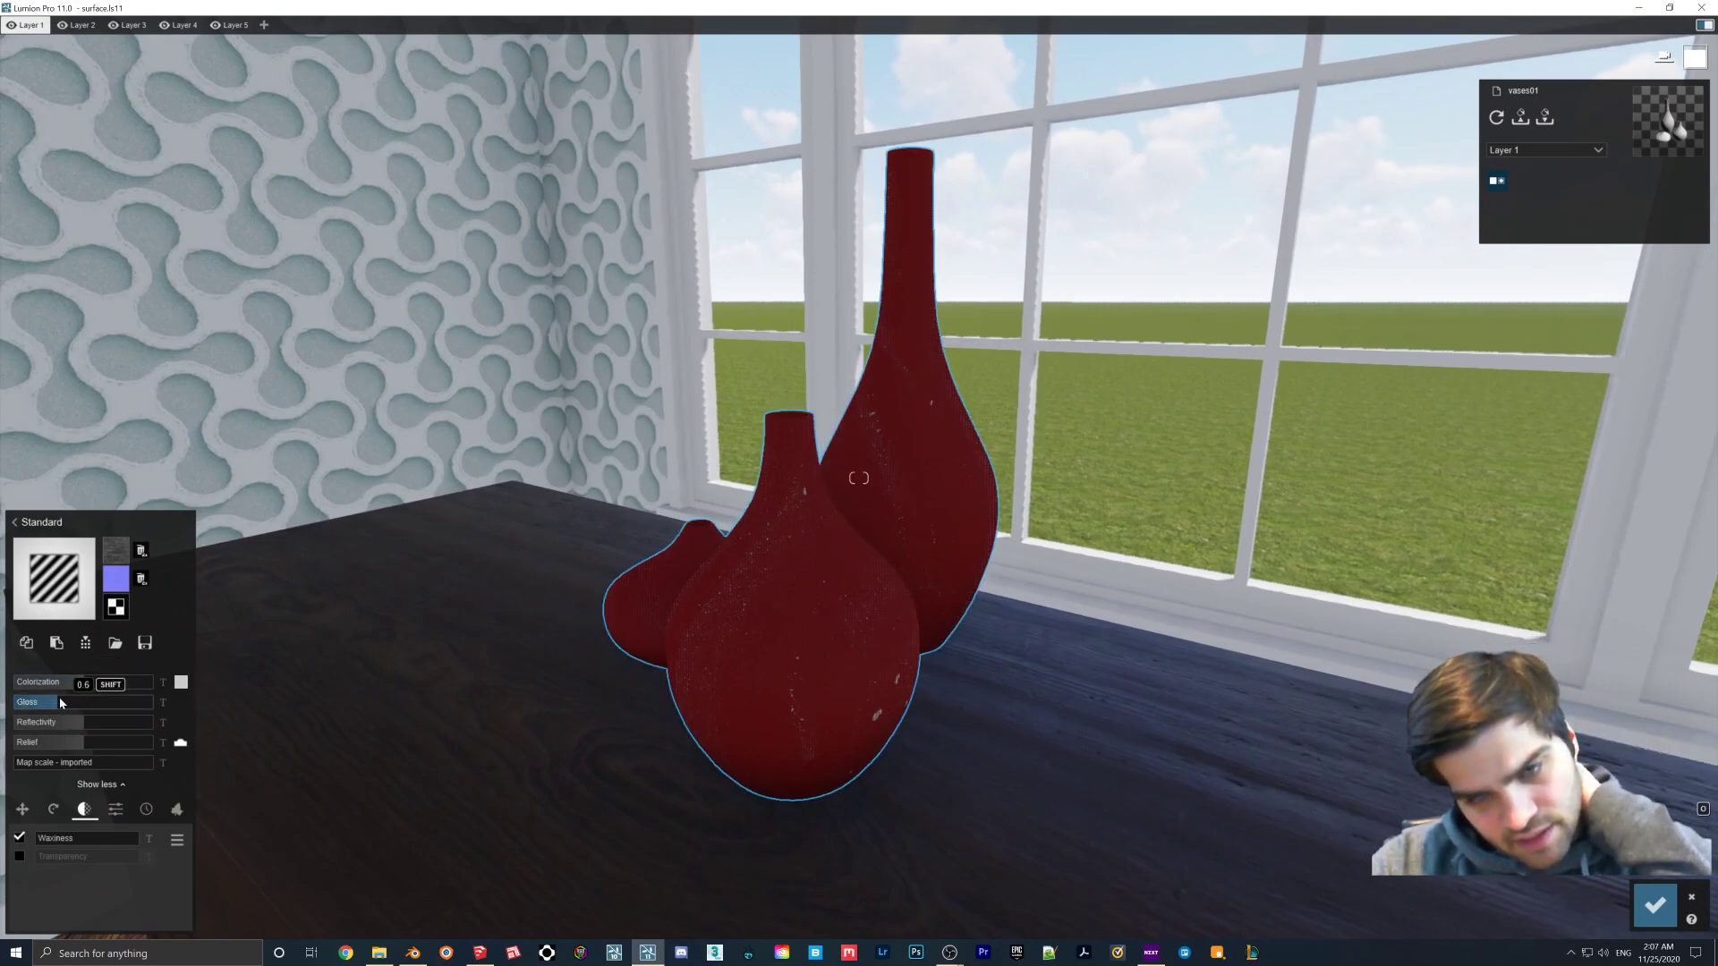
right_click_drag(716, 582, 771, 576)
key("w")
key("s")
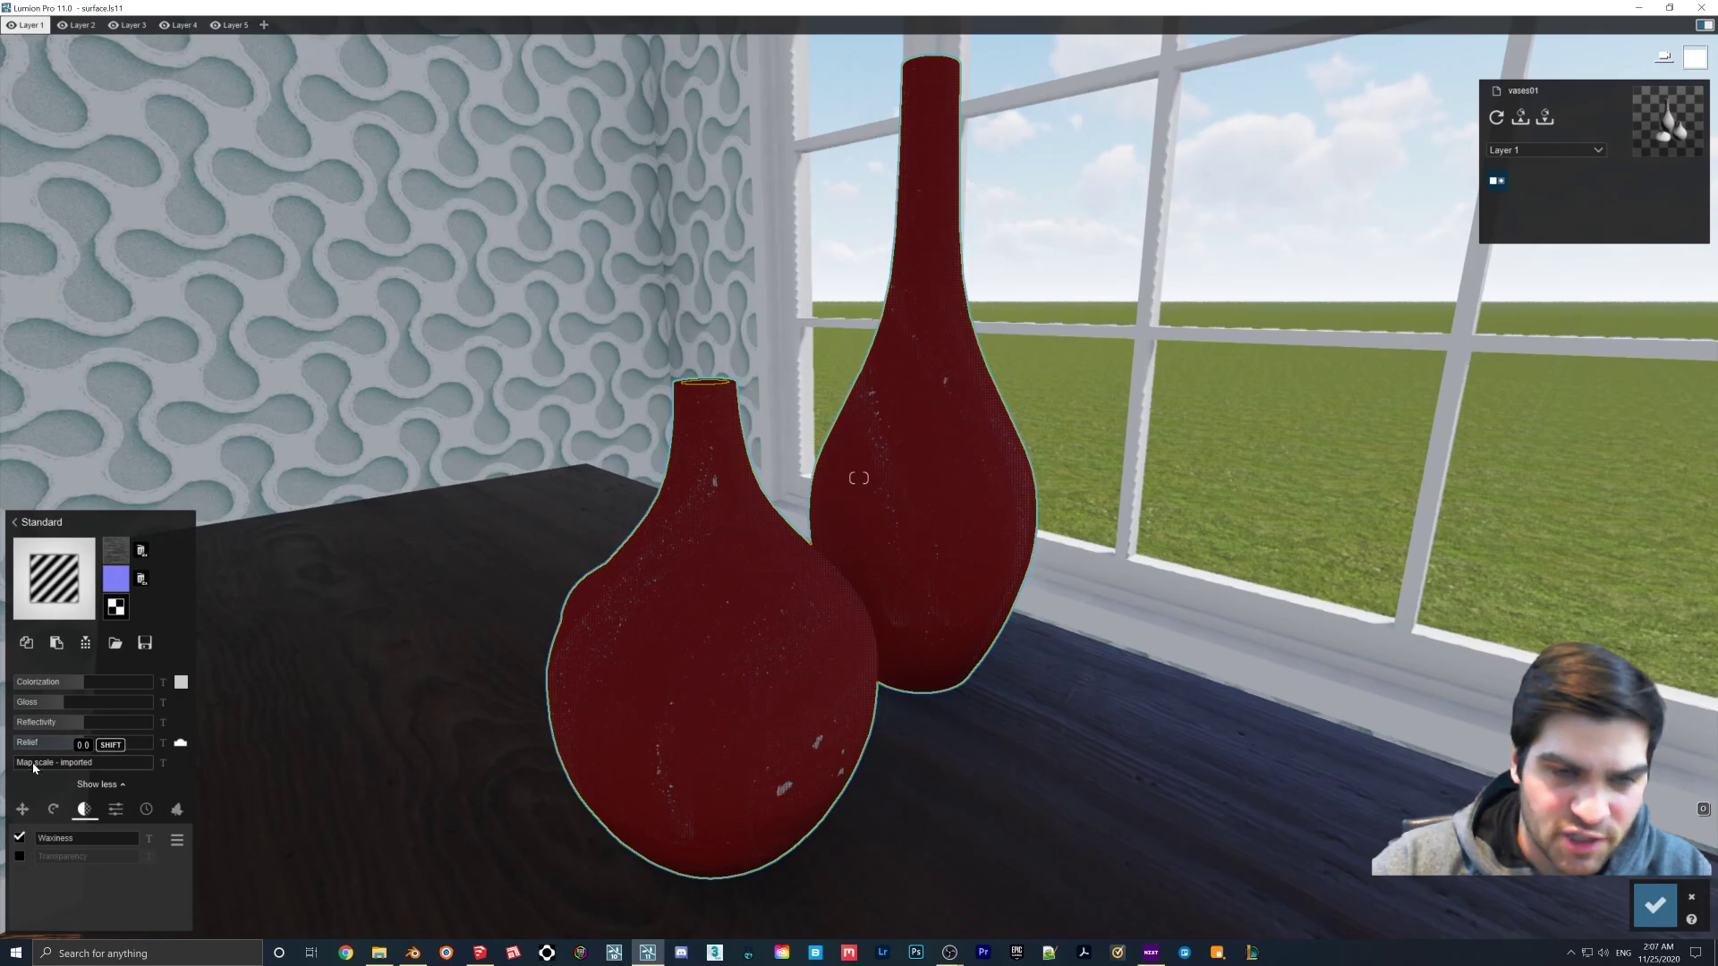
left_click_drag(39, 768, 38, 768)
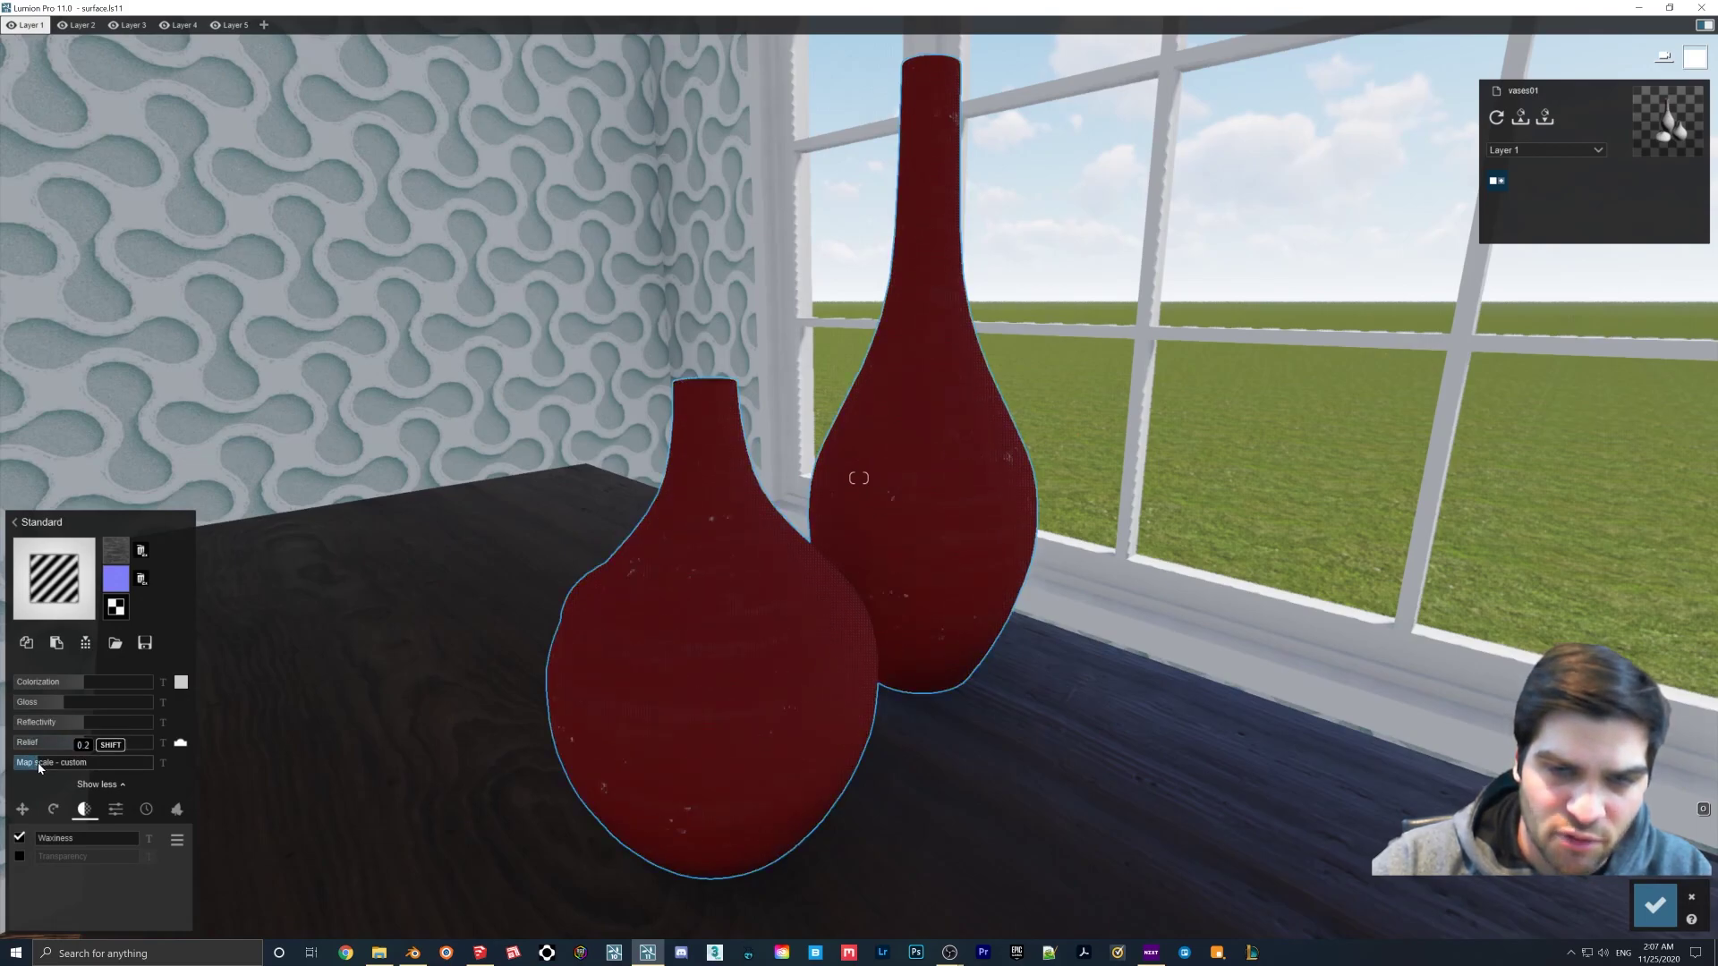
key("s")
right_click_drag(618, 676, 674, 642)
key("w")
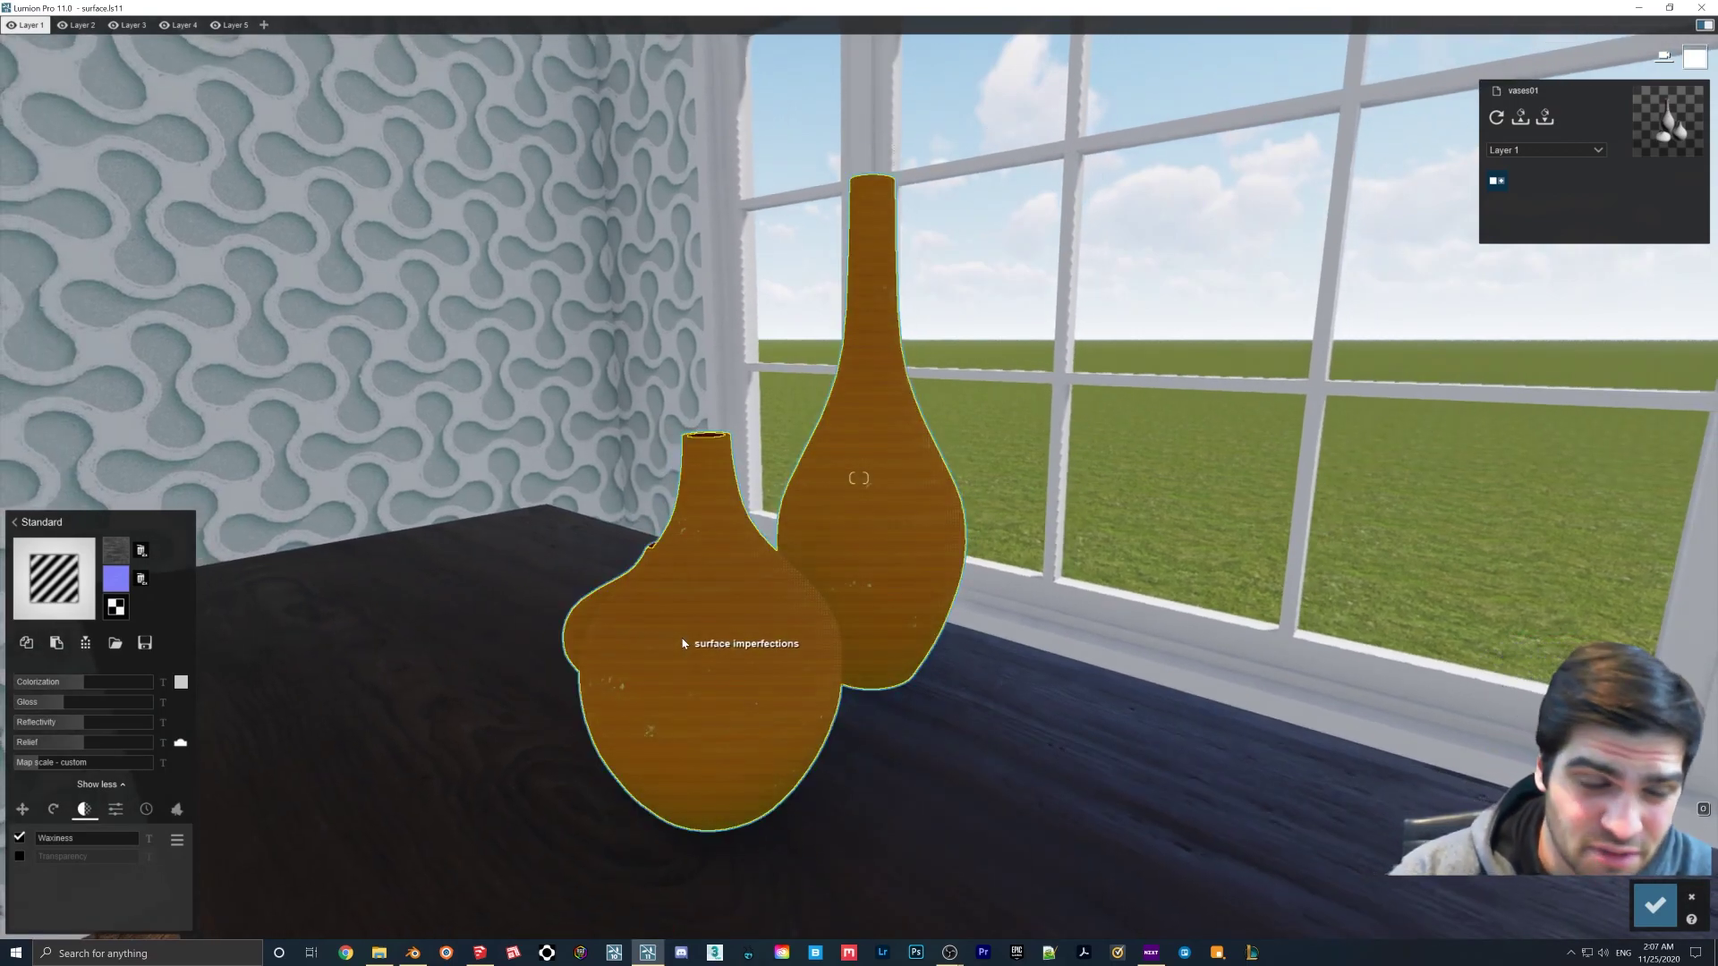
mouse_move(84, 730)
left_mouse_down()
mouse_move(154, 722)
mouse_move(74, 711)
left_mouse_up()
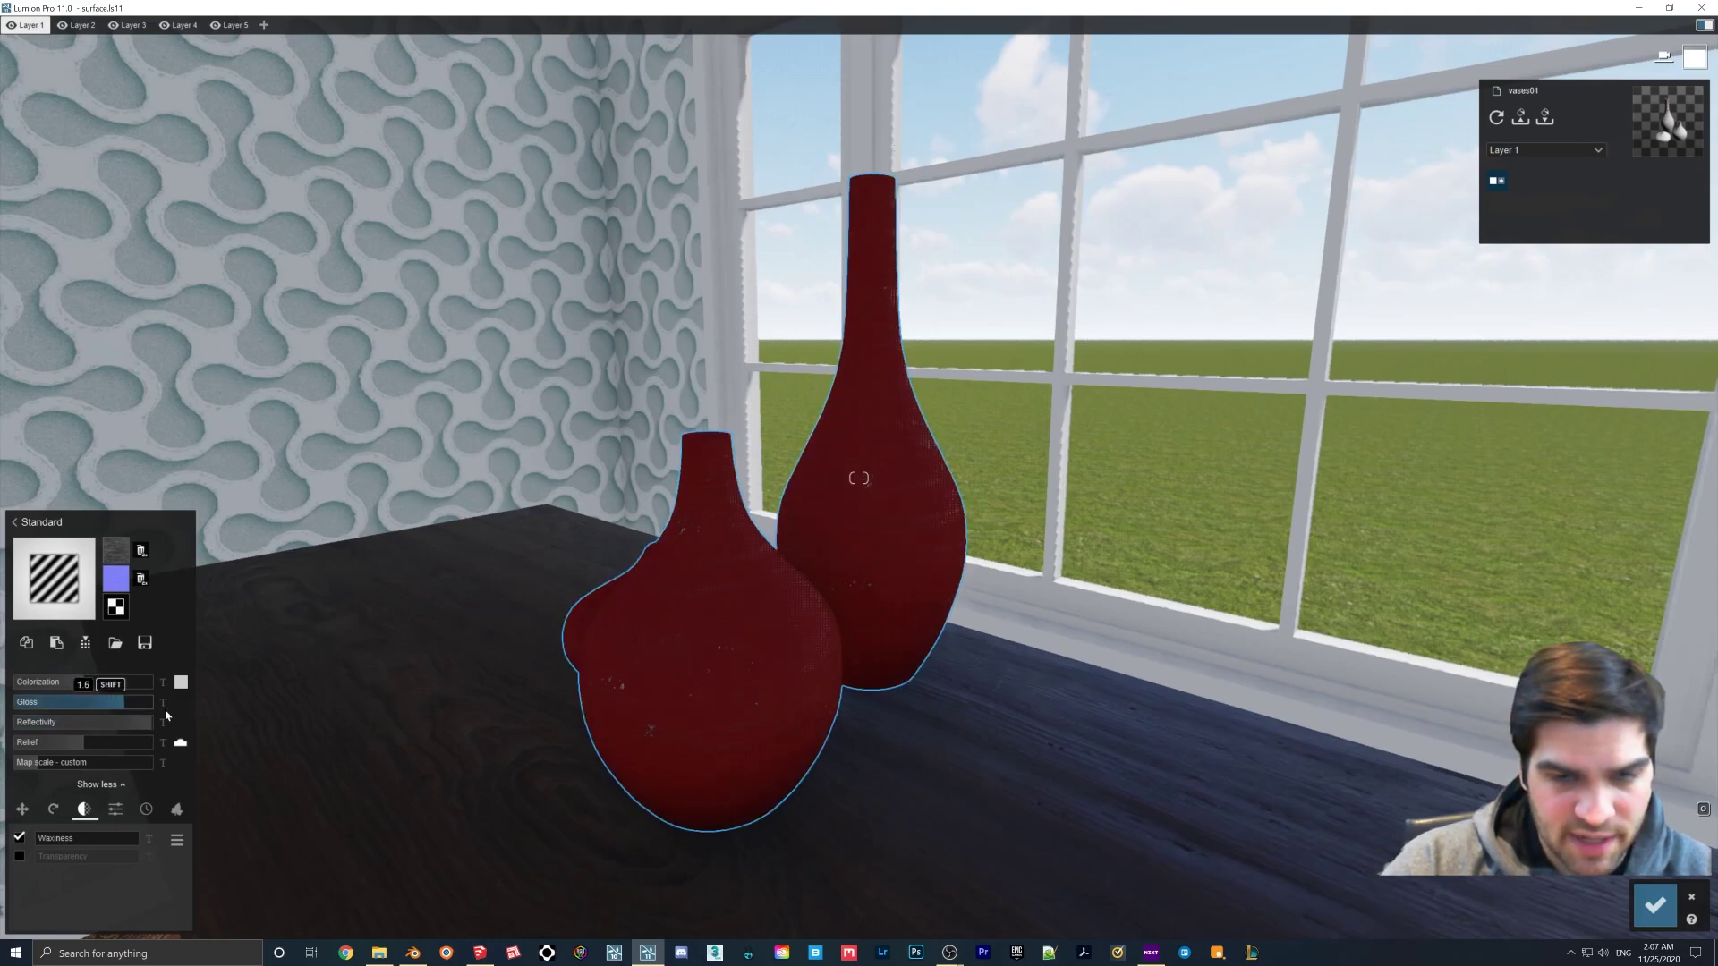
- Accept the vase material and check the vases in Photo mode
left_click(1656, 905)
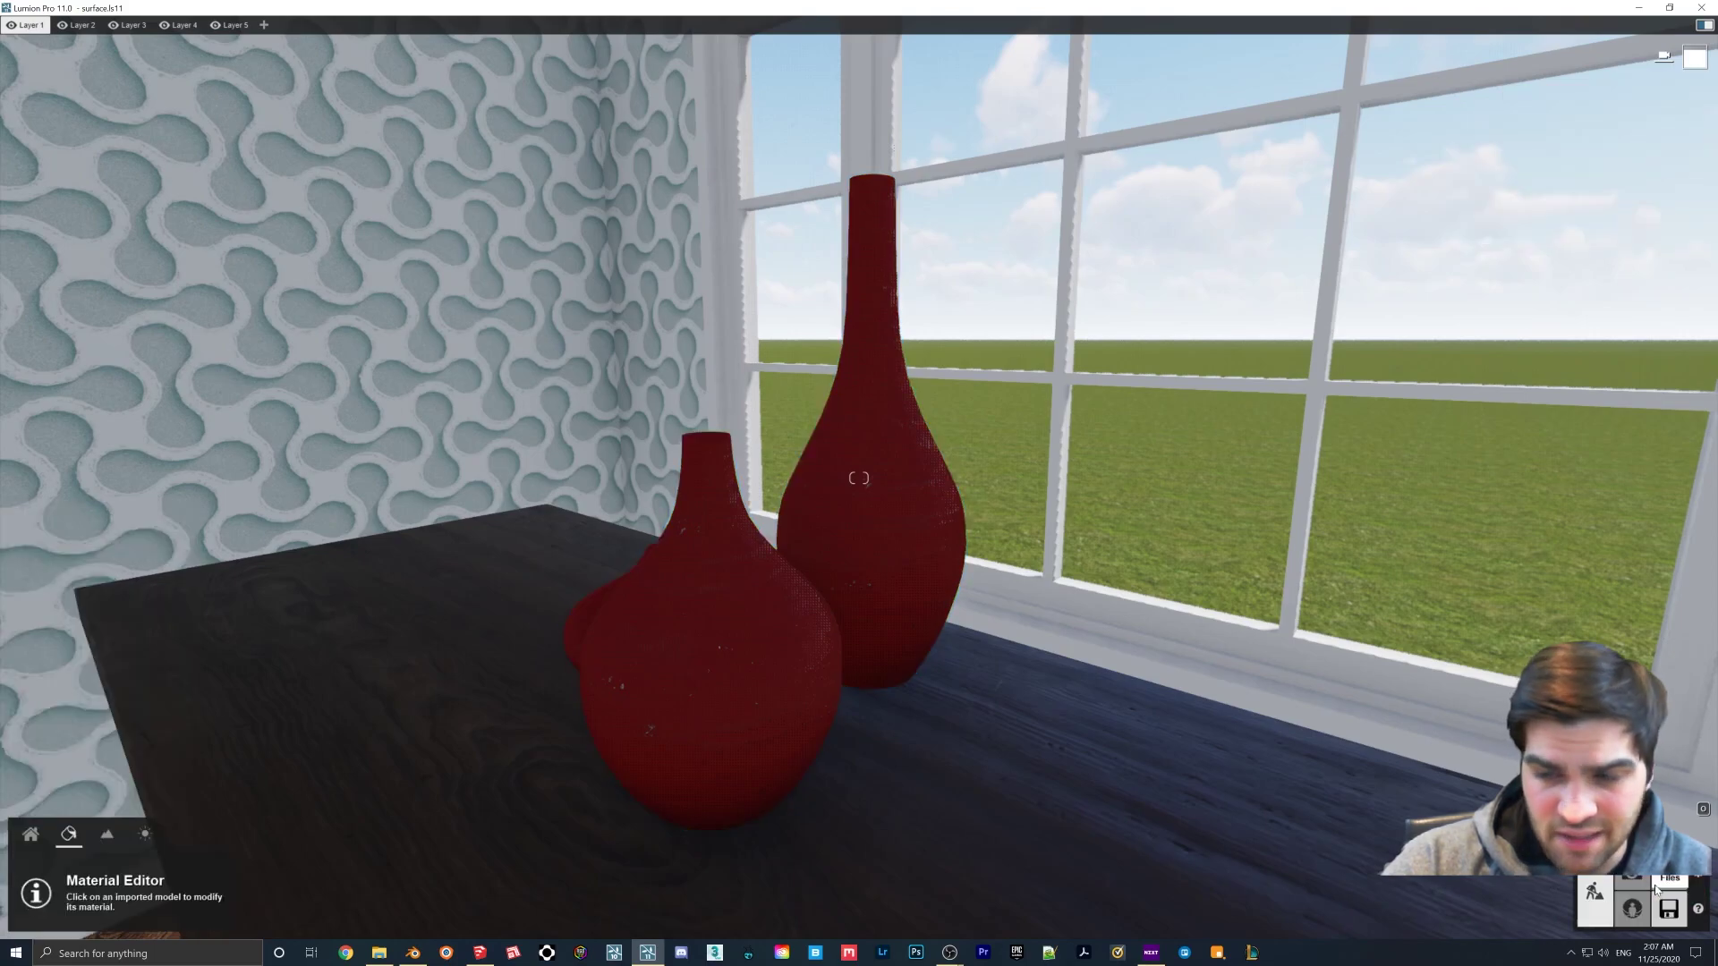
left_click(1633, 878)
right_click_drag(1135, 613, 1204, 599)
key("w")
key("s")
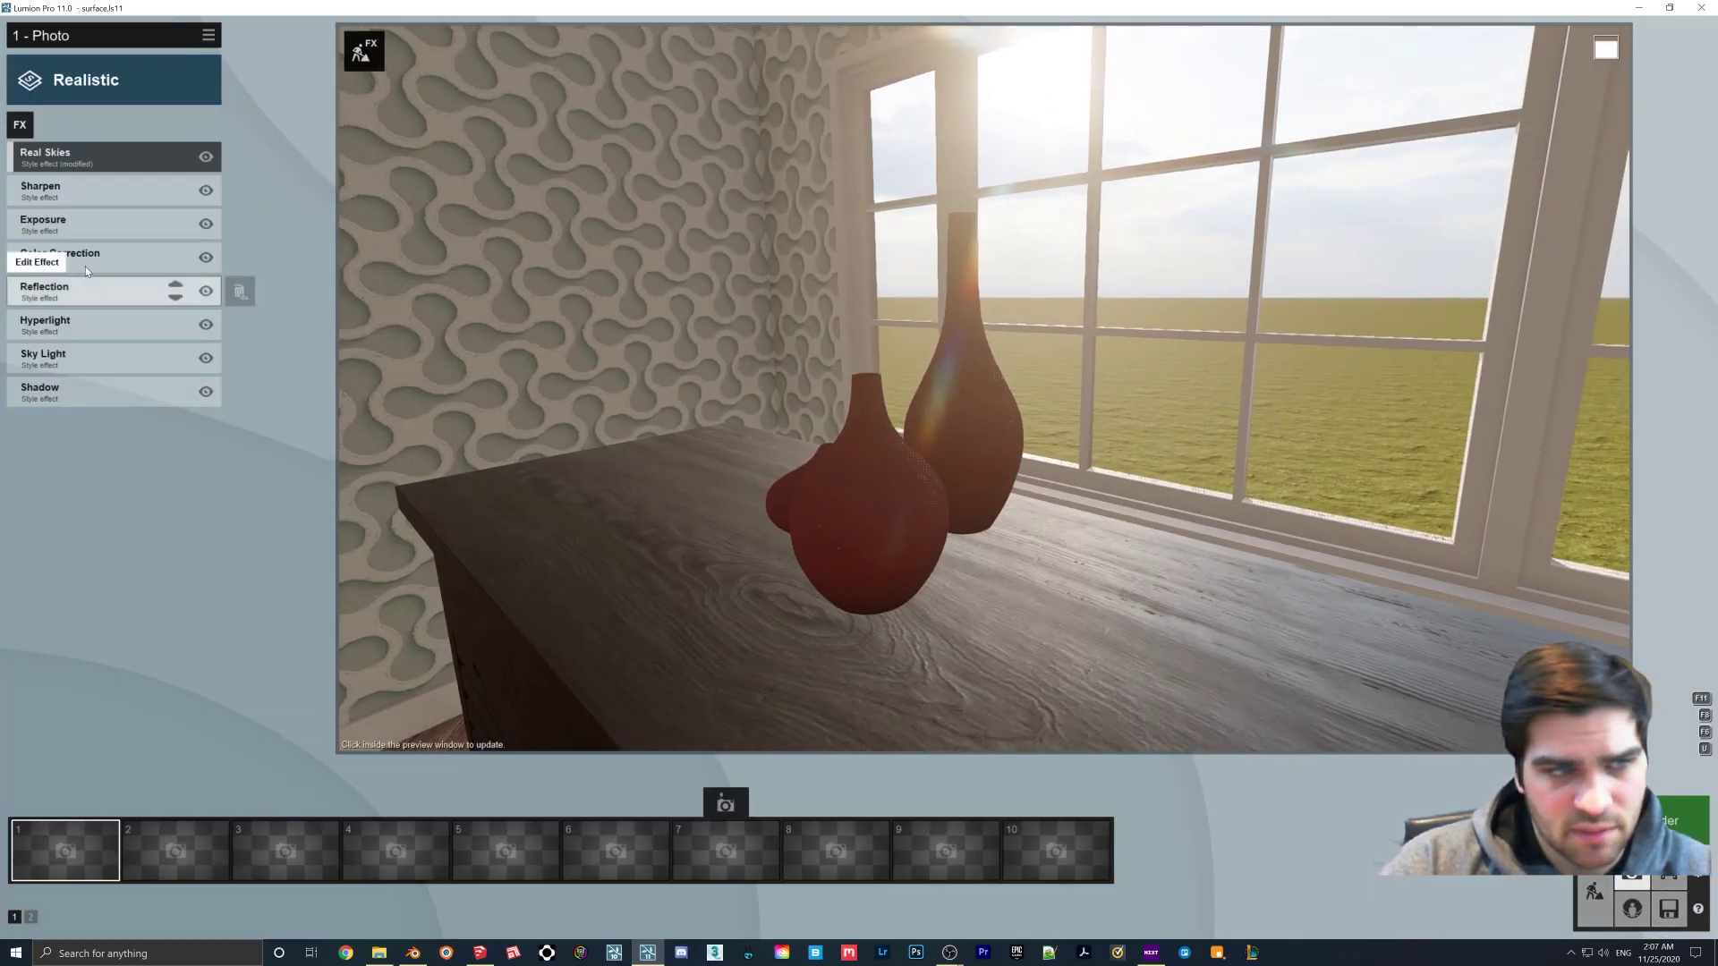
left_click(1595, 893)
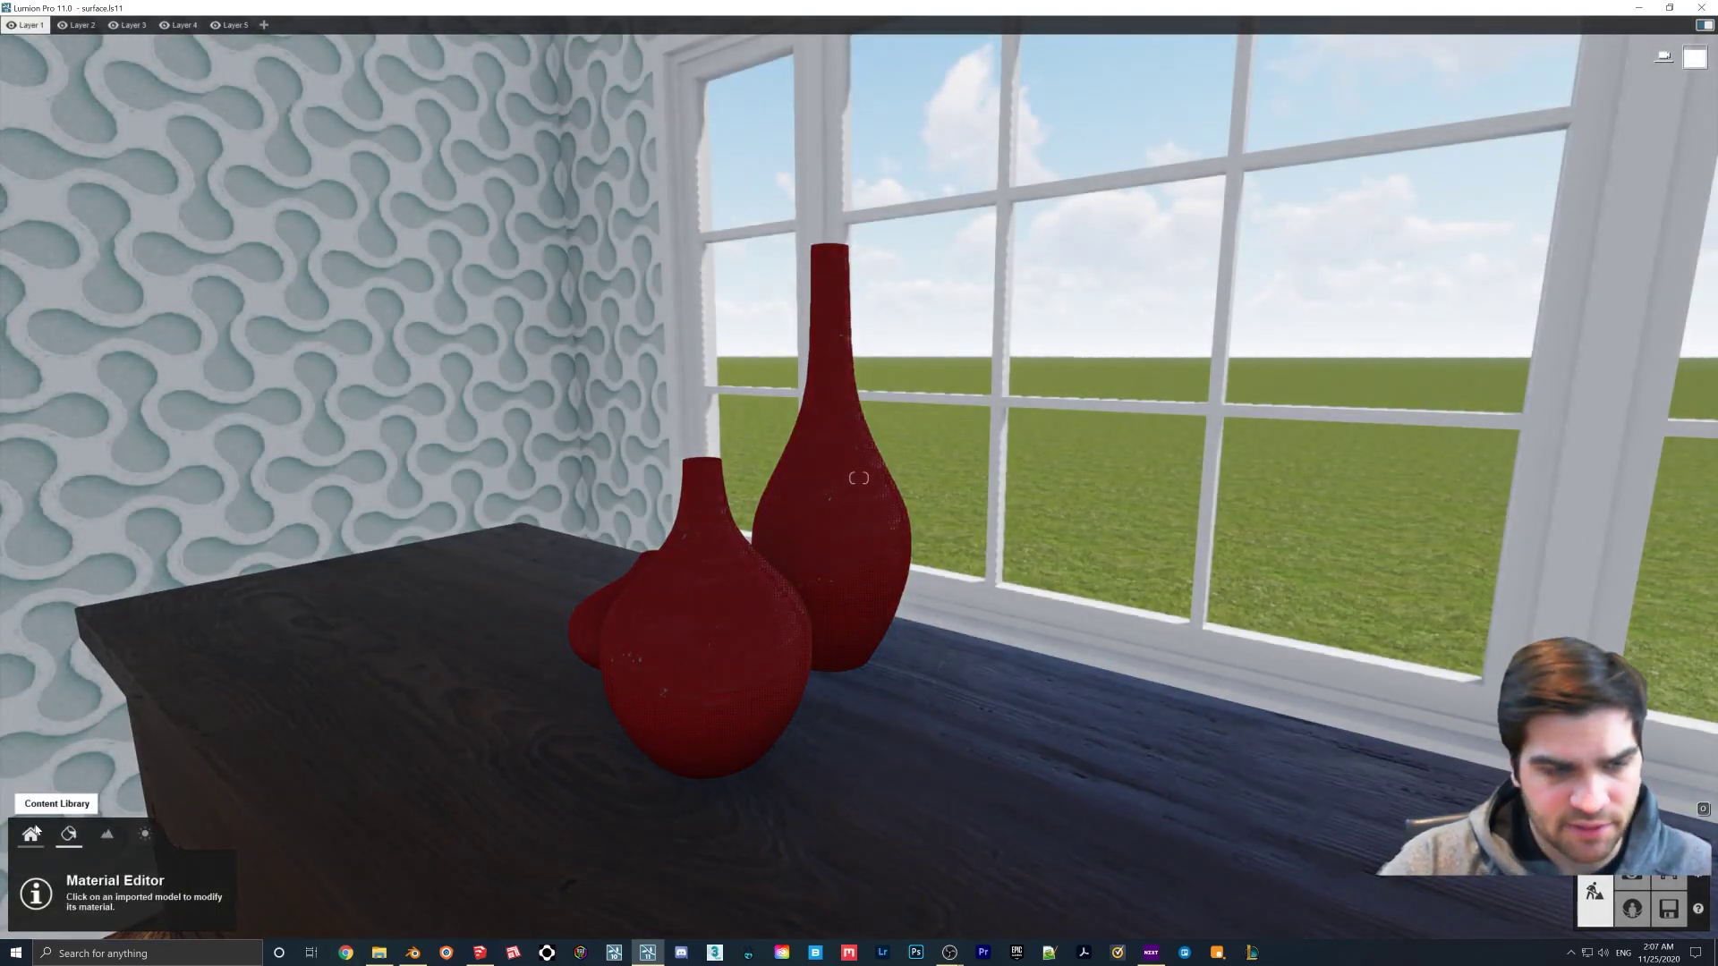
- Place a spotlight from the Lights library above the small vase
left_click(31, 835)
left_click(179, 910)
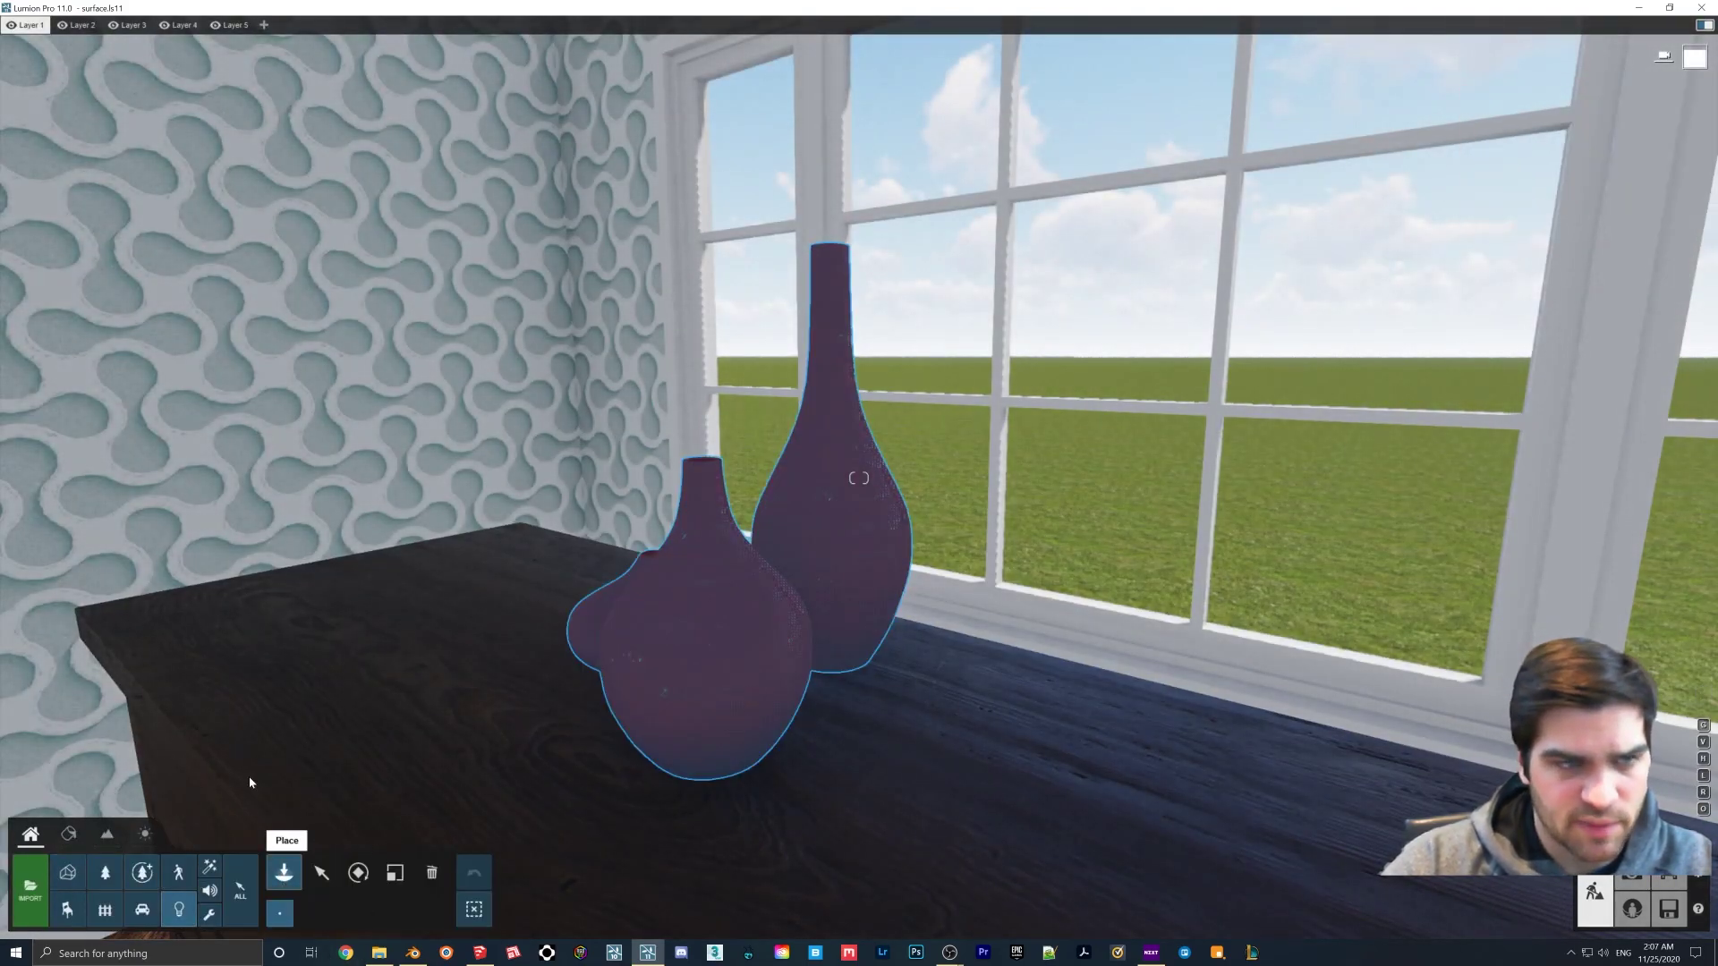
left_click(222, 234)
left_click(705, 523)
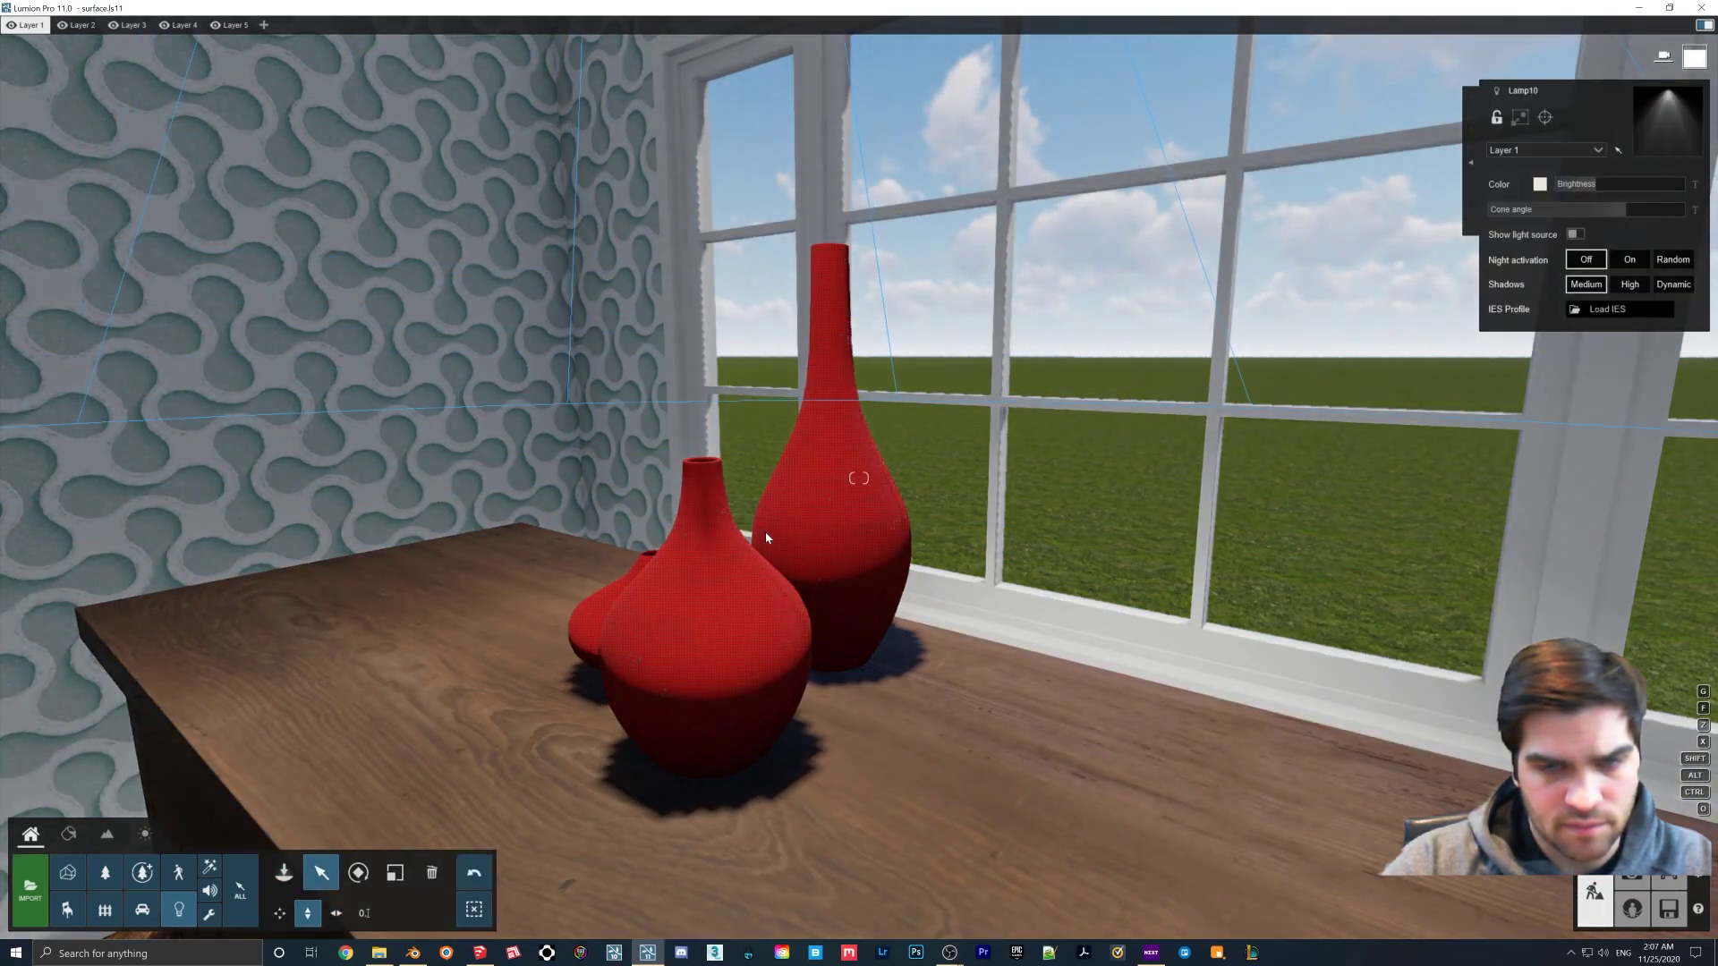
right_click_drag(765, 537, 788, 587)
- Add a Reflection control from Utilities near the vases and preview the photo
left_click(284, 873)
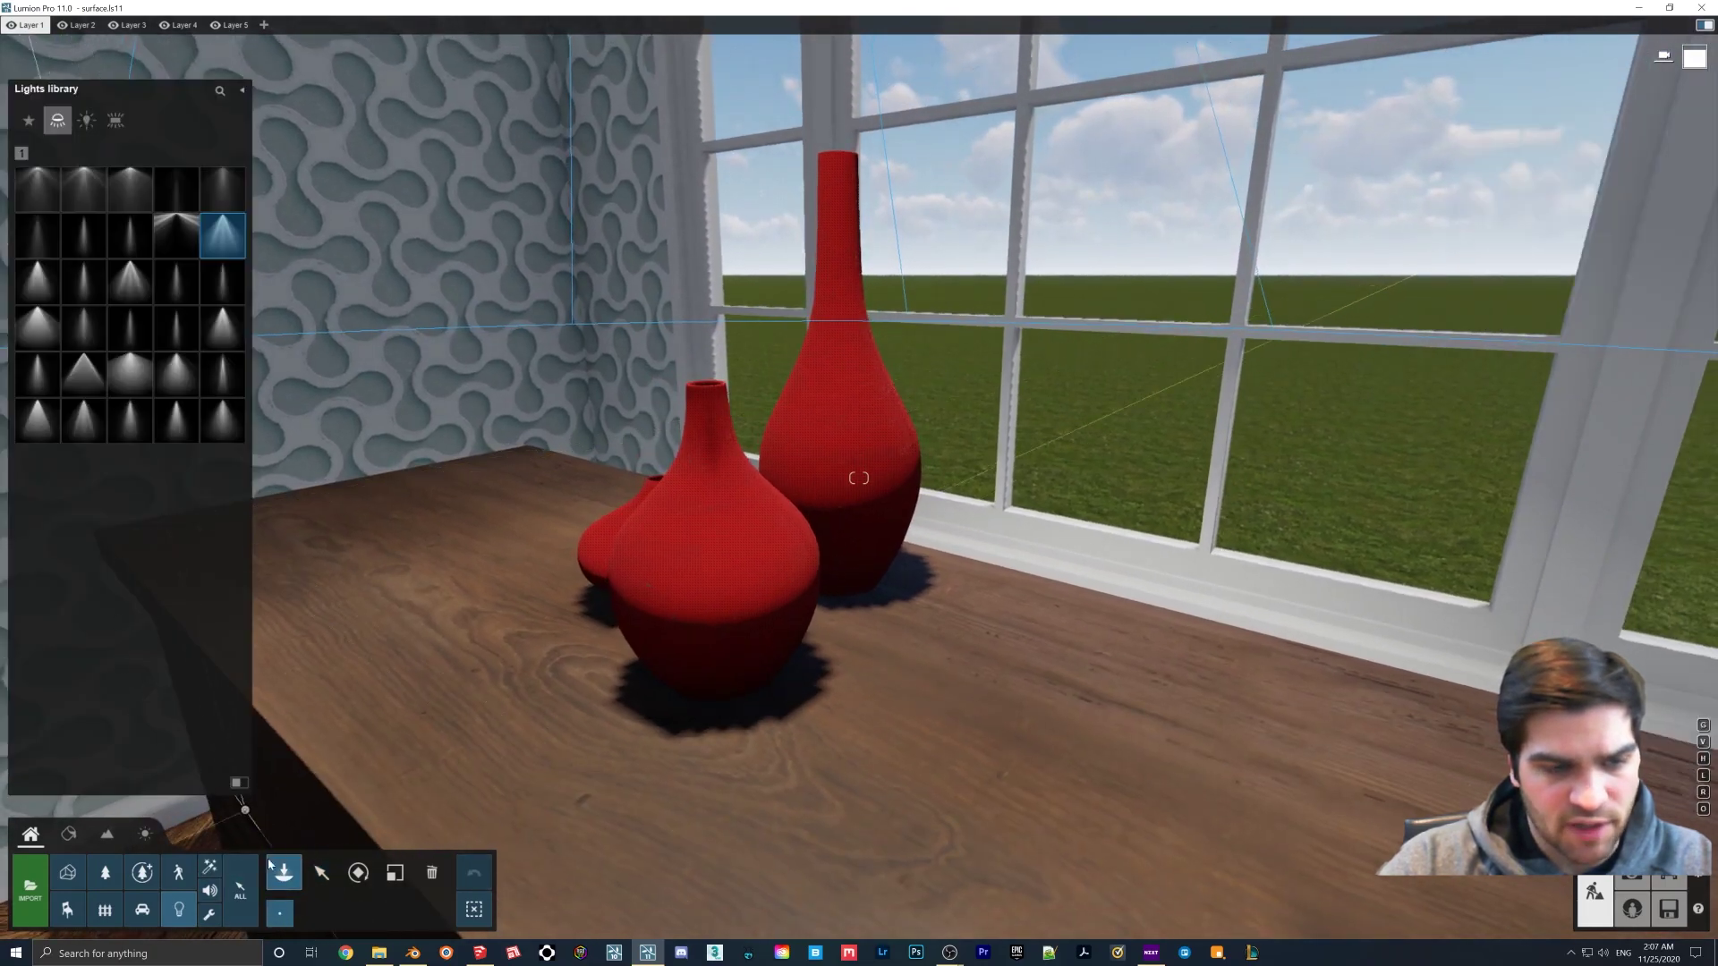
left_click(208, 914)
left_click(230, 199)
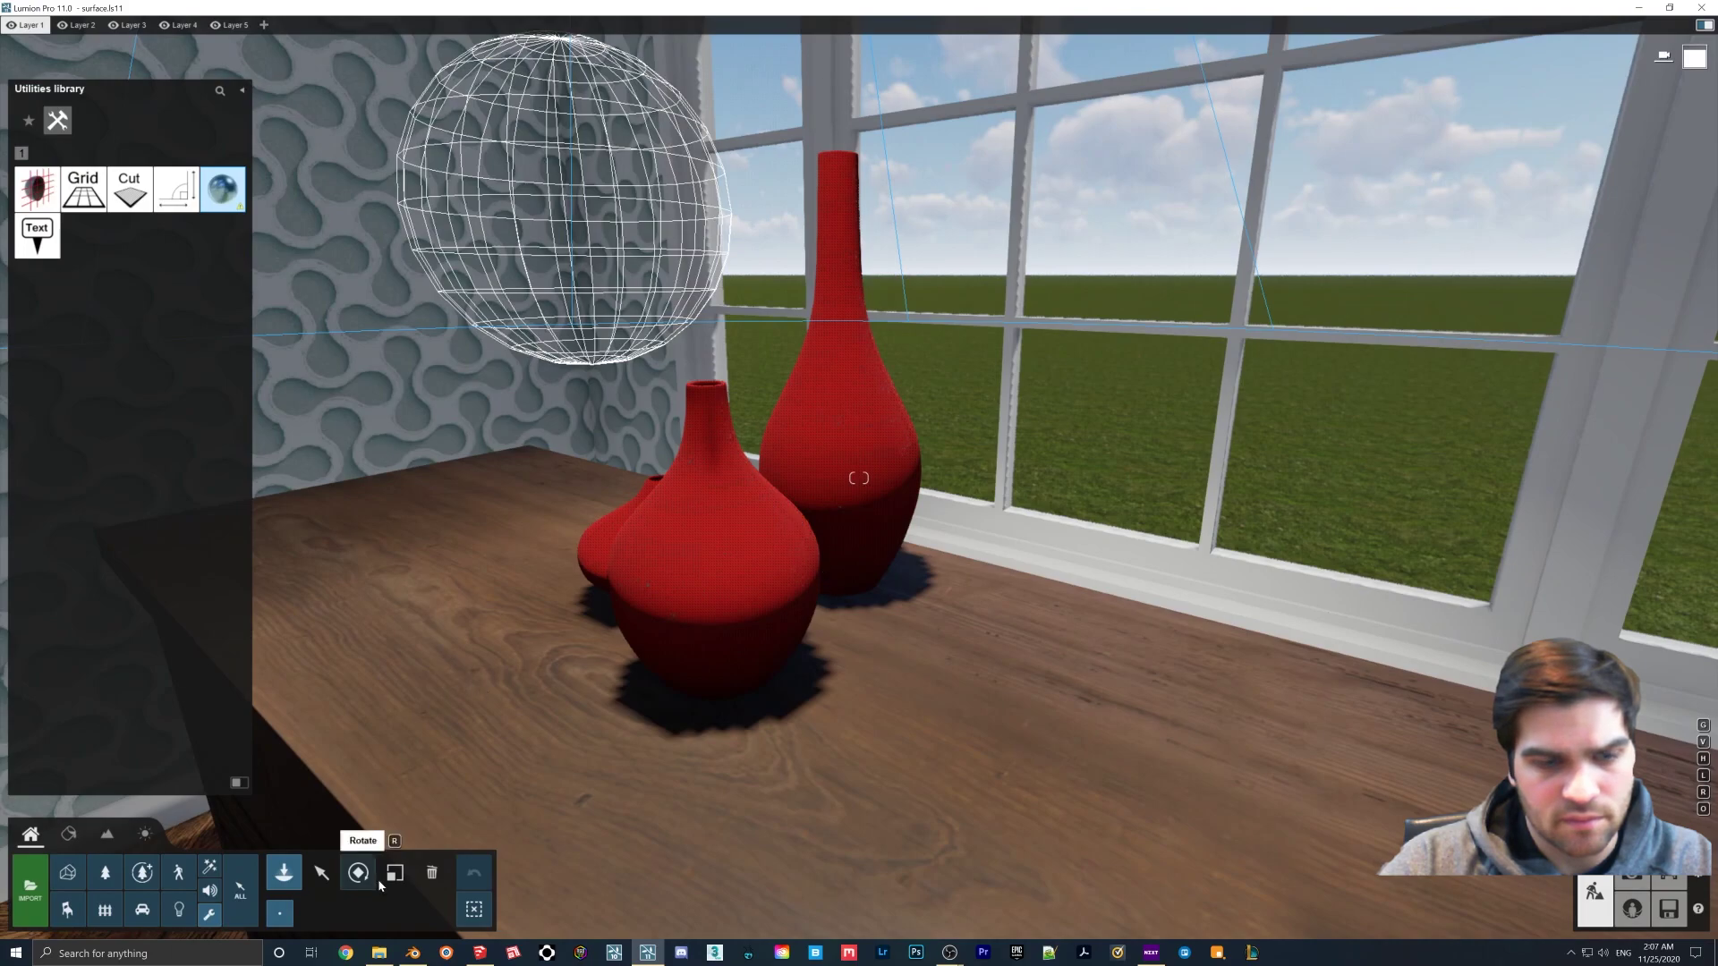
left_click(321, 873)
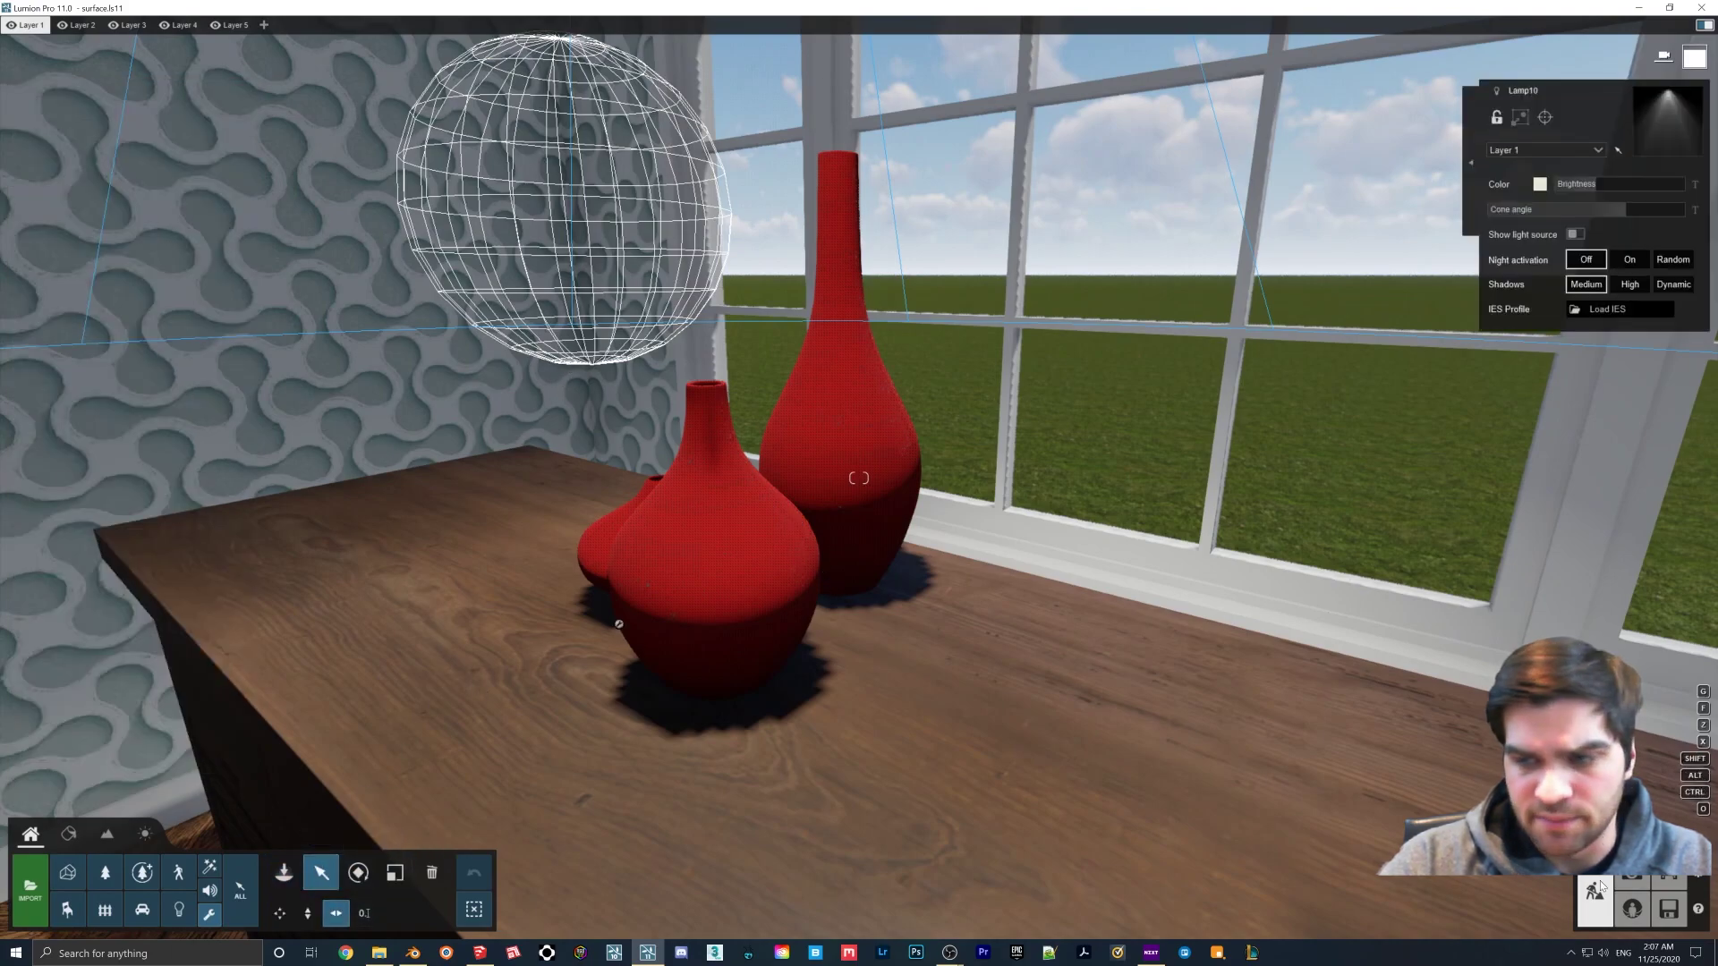
left_click(1597, 889)
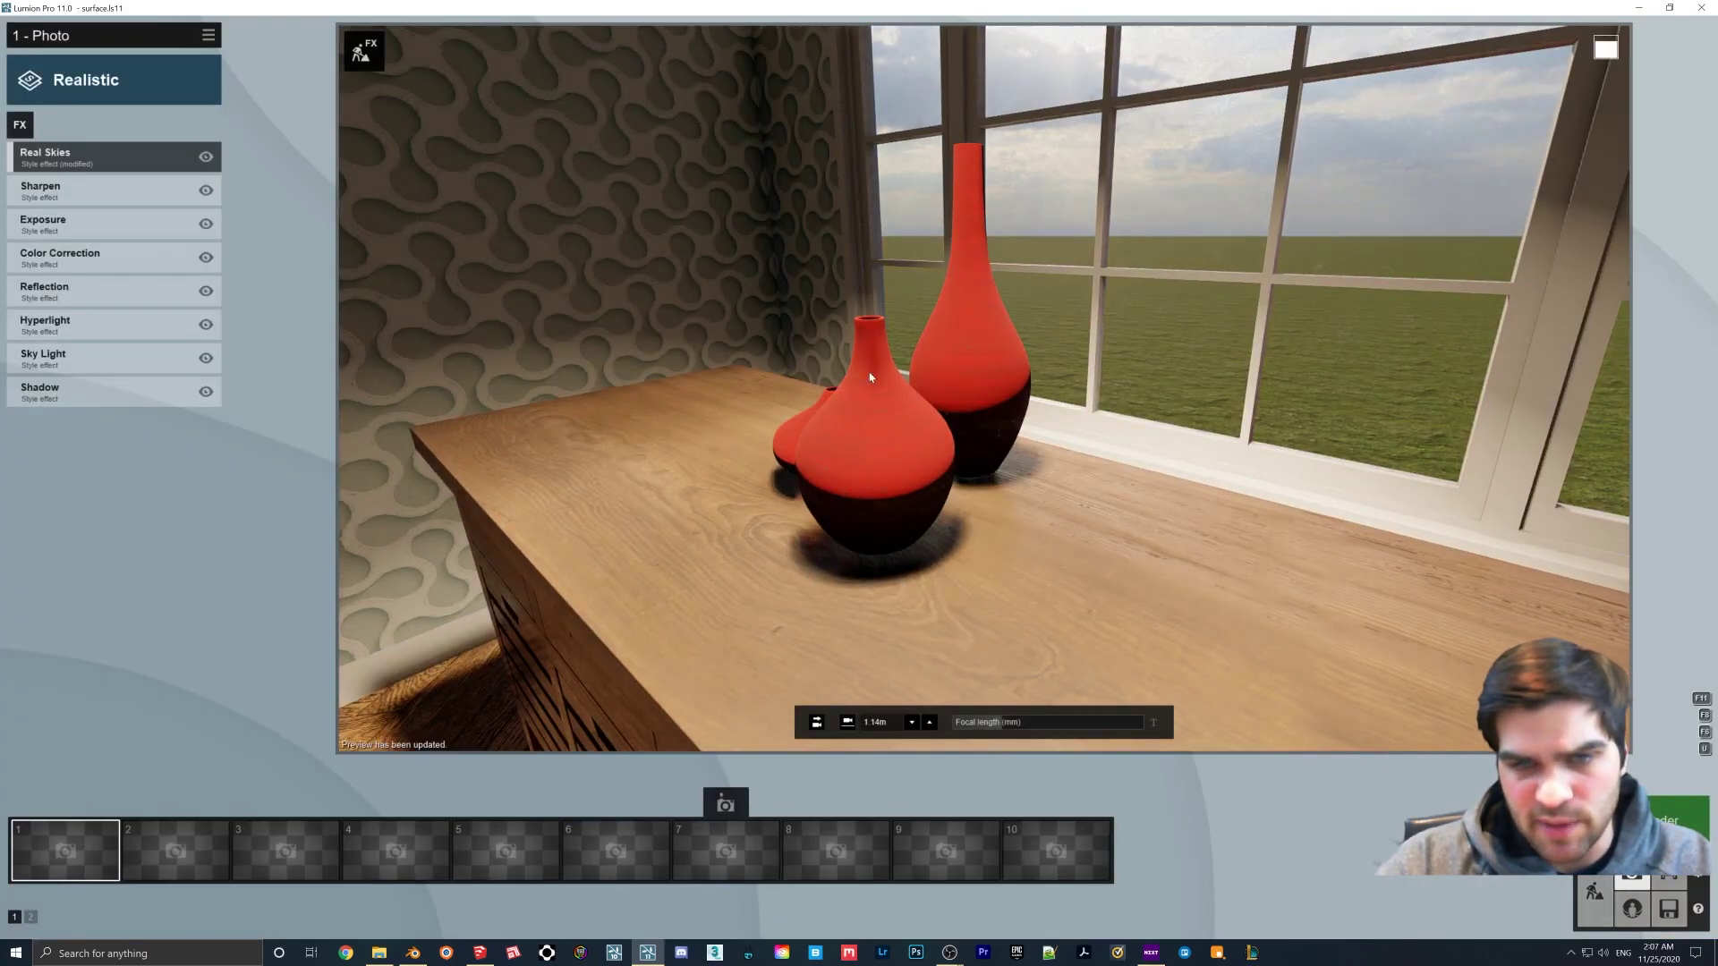
scroll(985, 387, "up", 5)
scroll(949, 495, "down", 3)
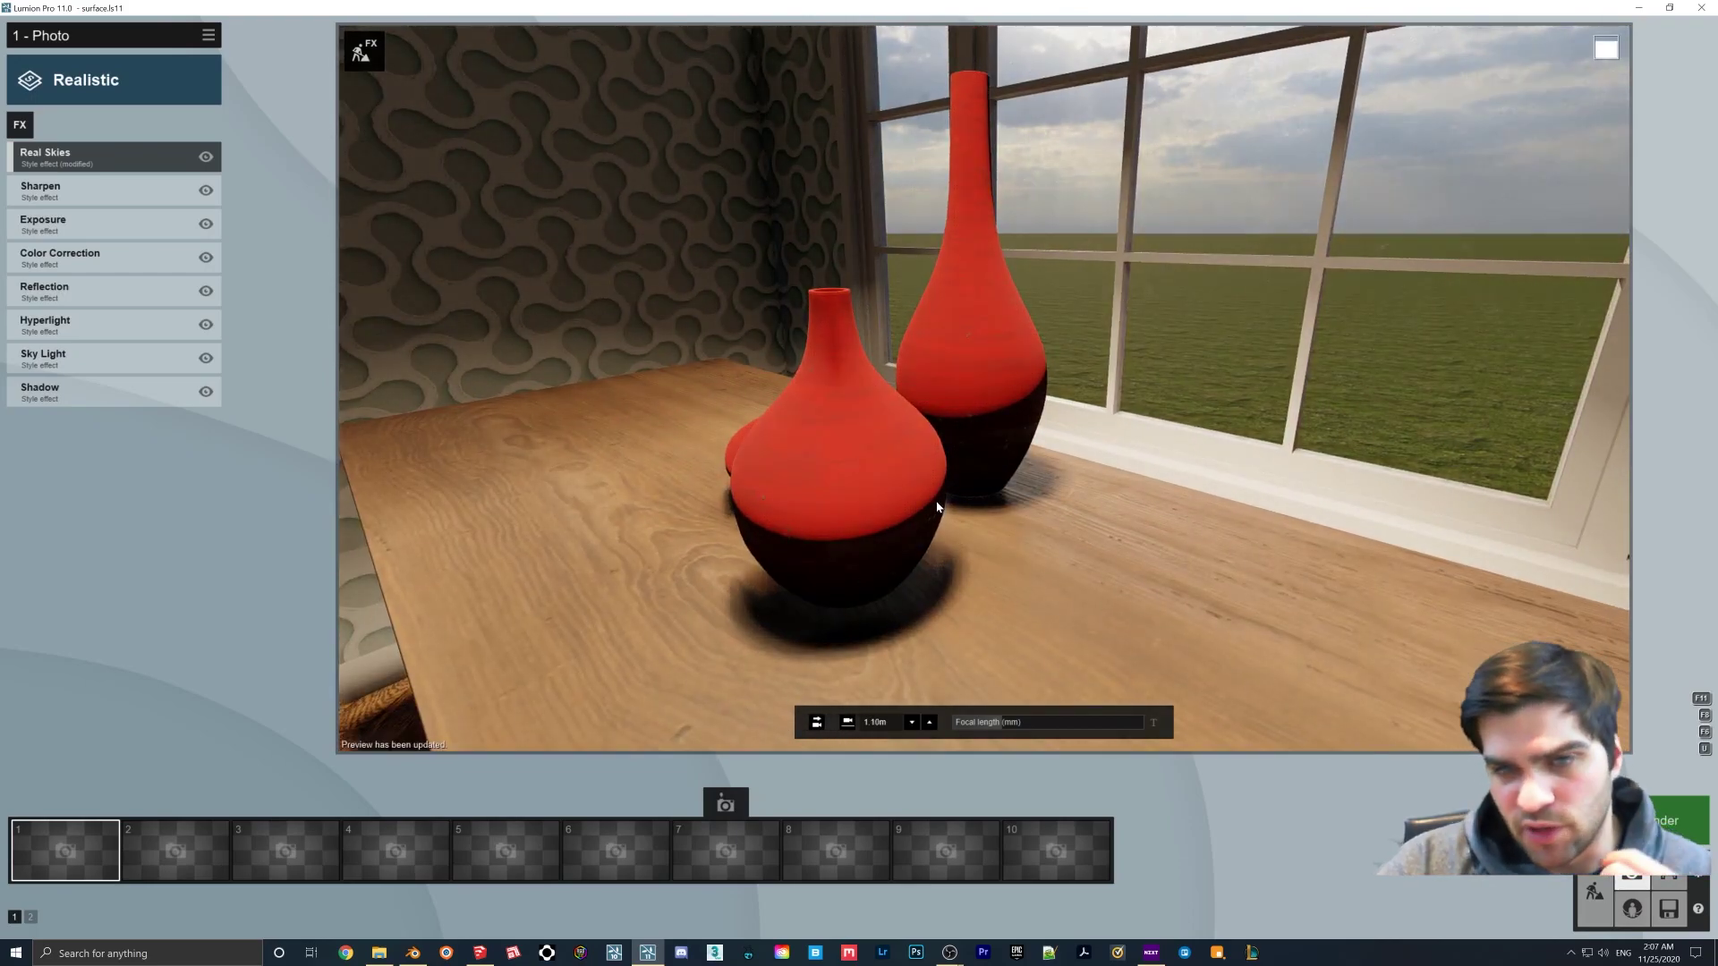
left_click(1595, 891)
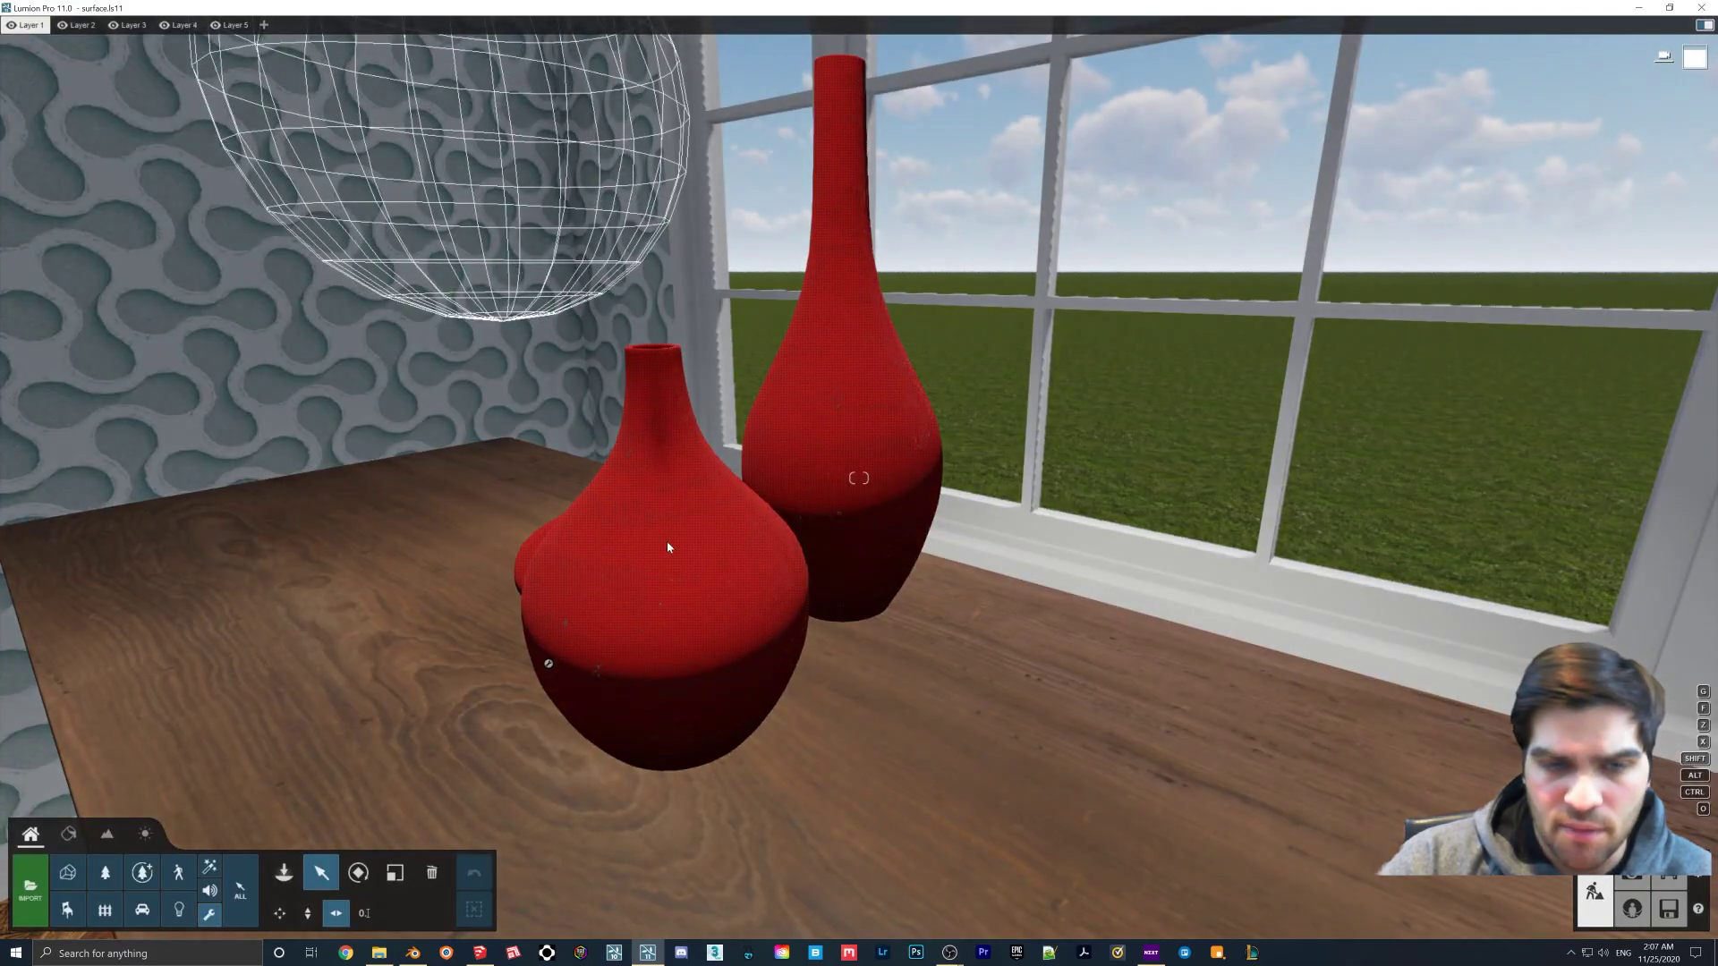
- Set the vases' Gloss to 0 and Reflectivity to 0.4, and confirm the material
left_click(68, 834)
left_click(647, 652)
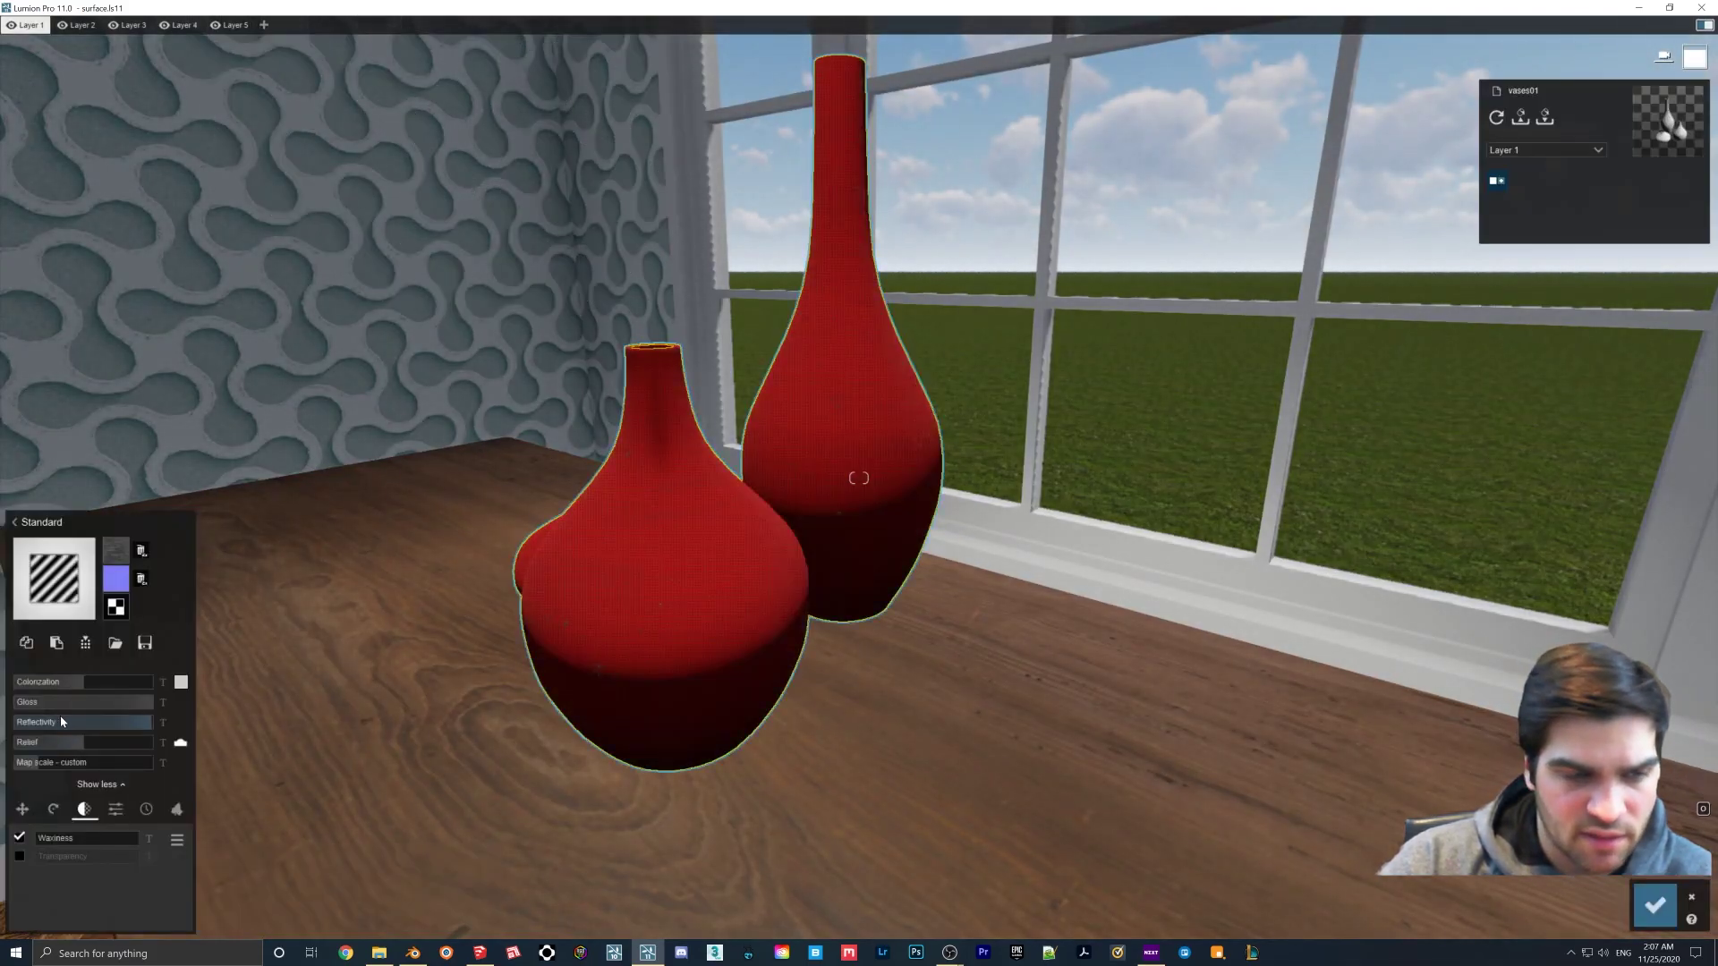
mouse_move(124, 702)
left_mouse_down()
mouse_move(11, 703)
mouse_move(33, 719)
left_mouse_up()
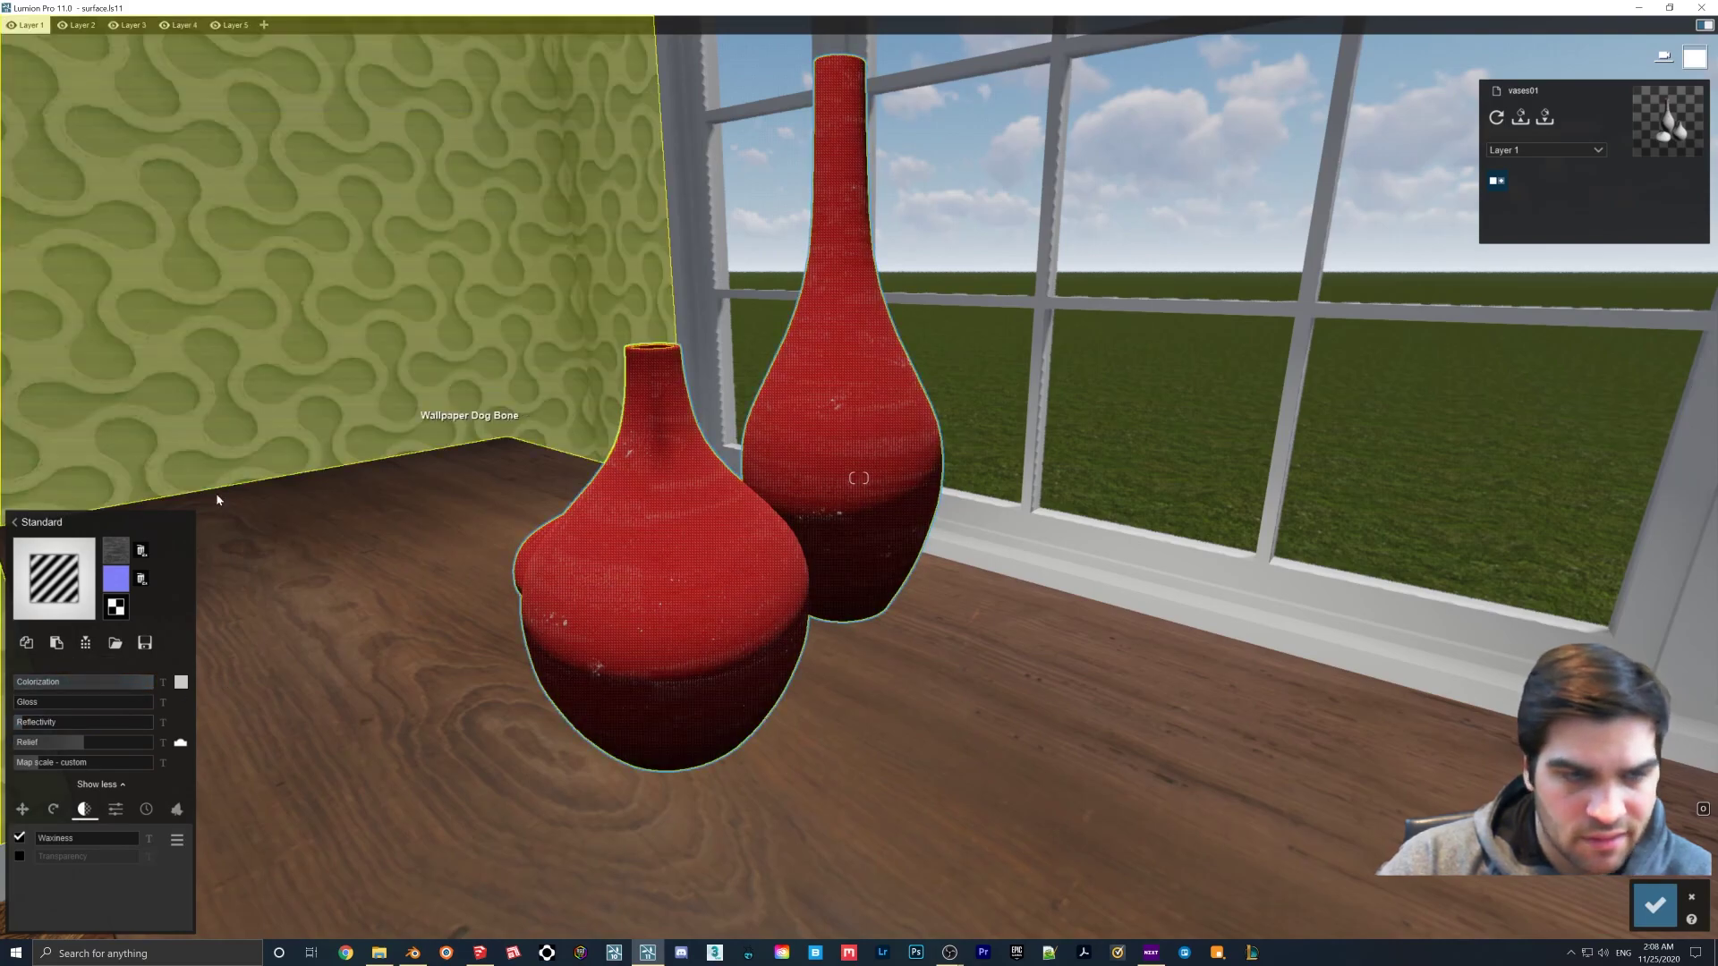
left_click(1655, 905)
- Preview the matte vases in Photo mode, then return to build mode
left_click(1632, 877)
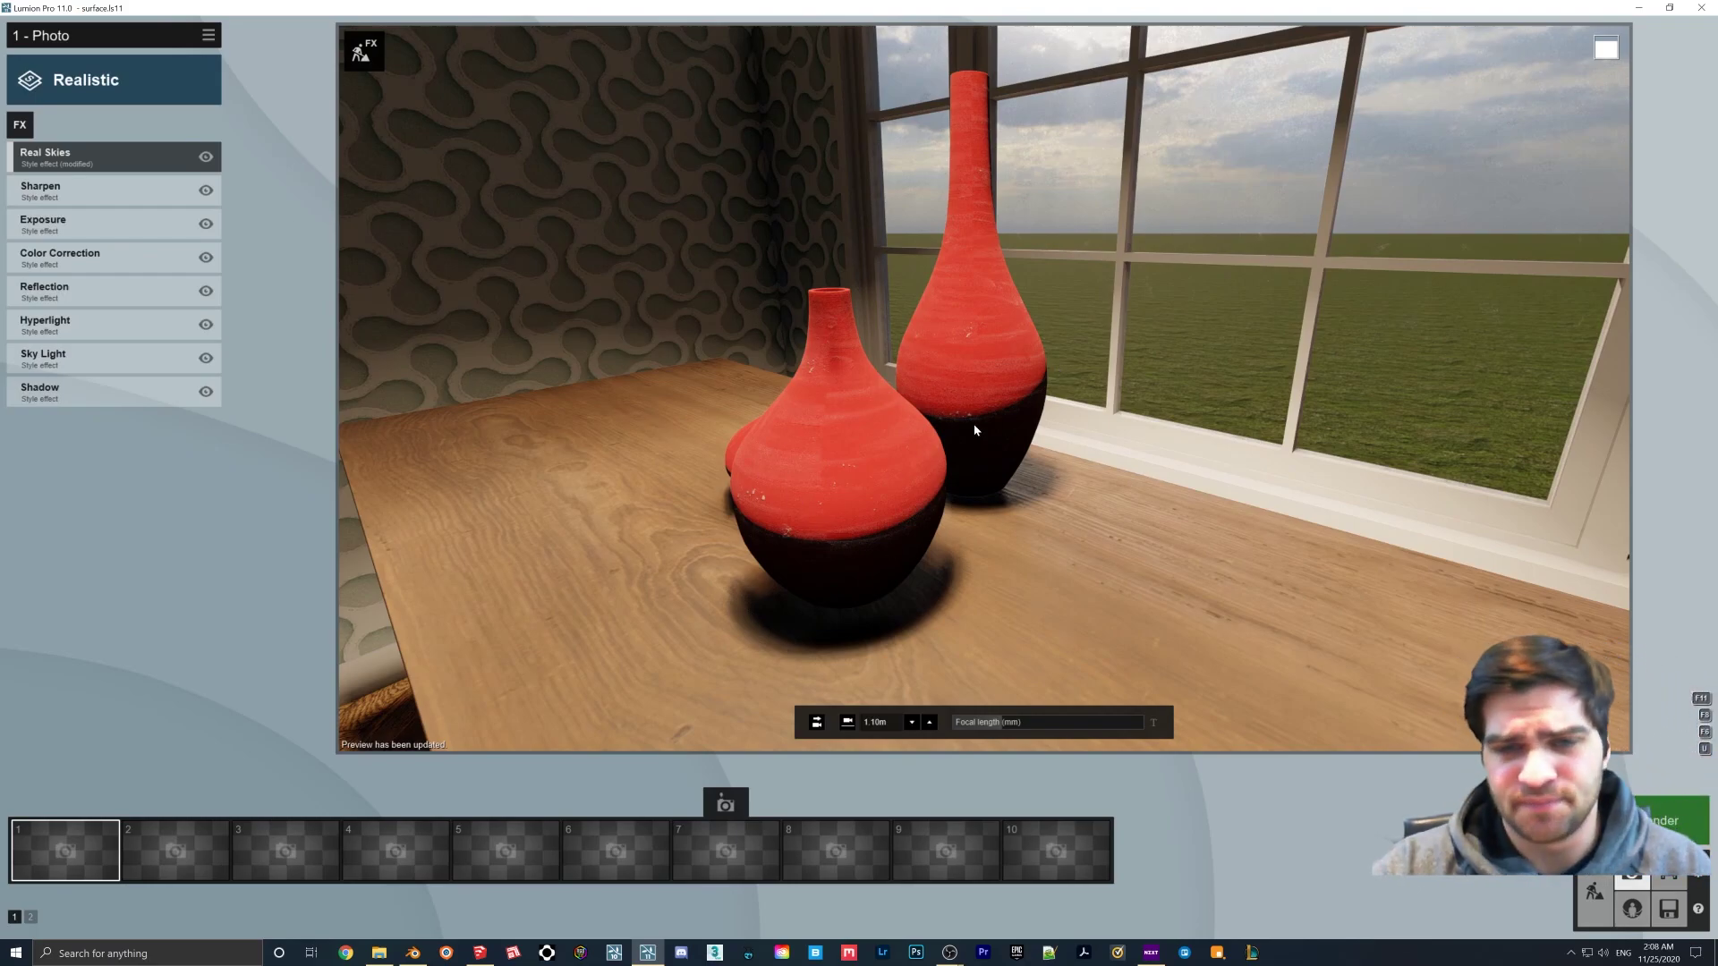
left_click(1594, 892)
key("w")
right_click_drag(851, 269, 851, 380)
key("s")
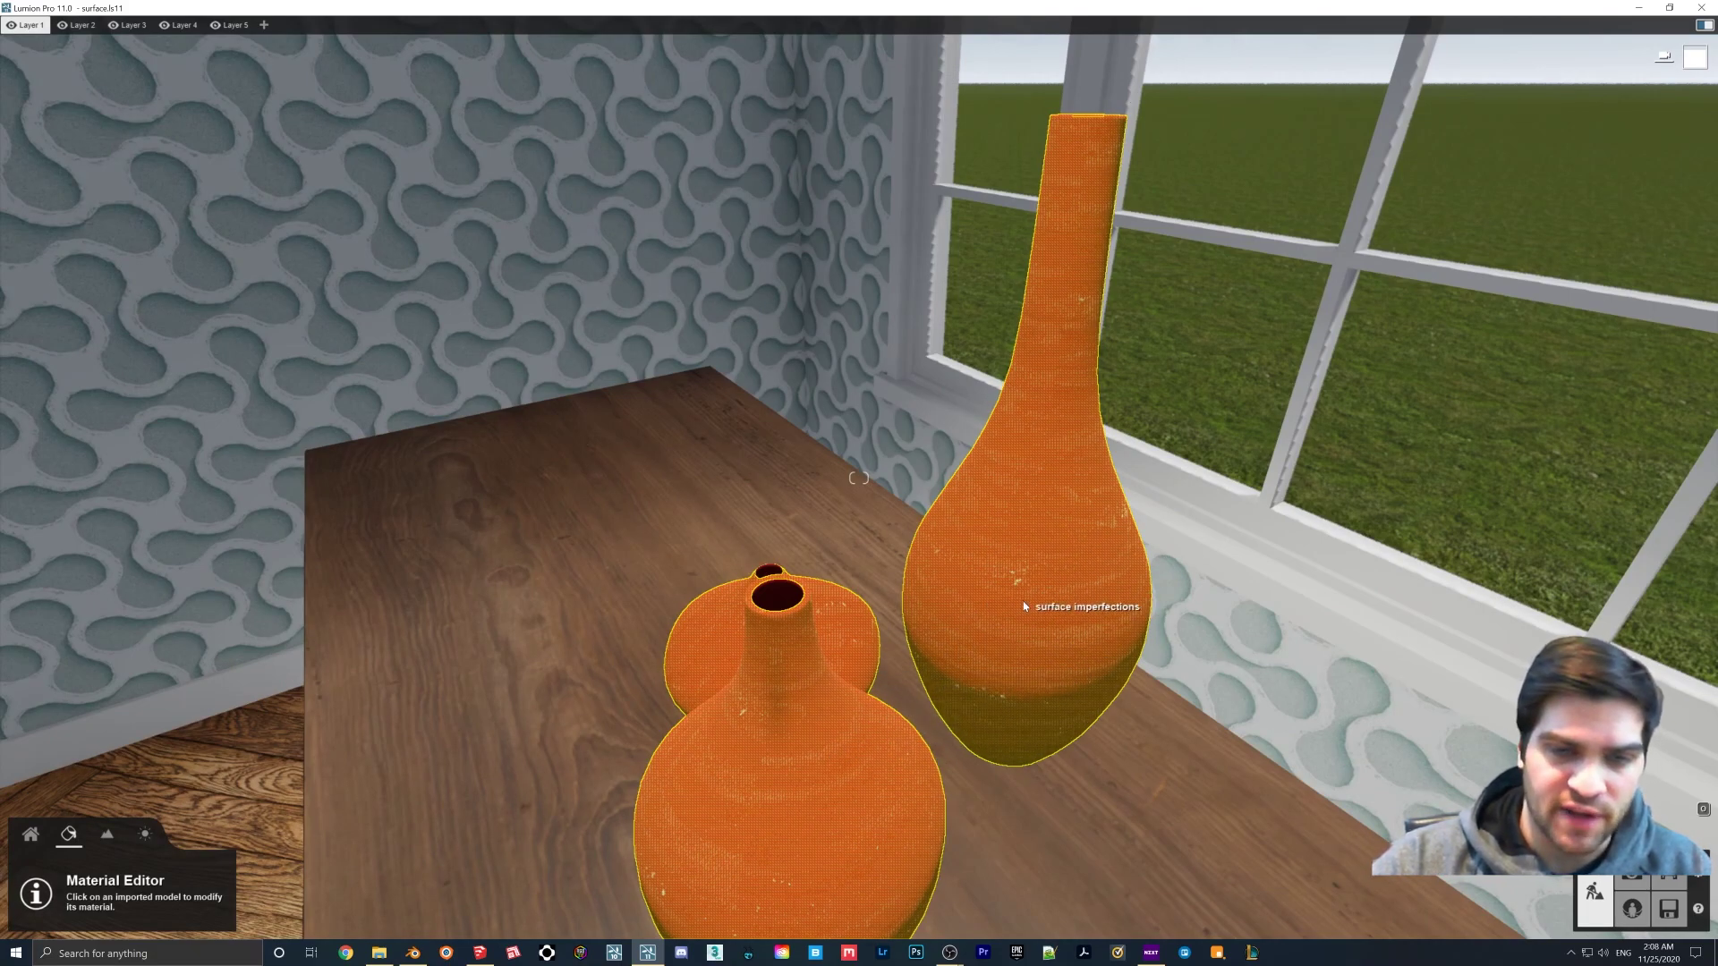
- Select the vases and give them a new Standard custom material
left_click(774, 599)
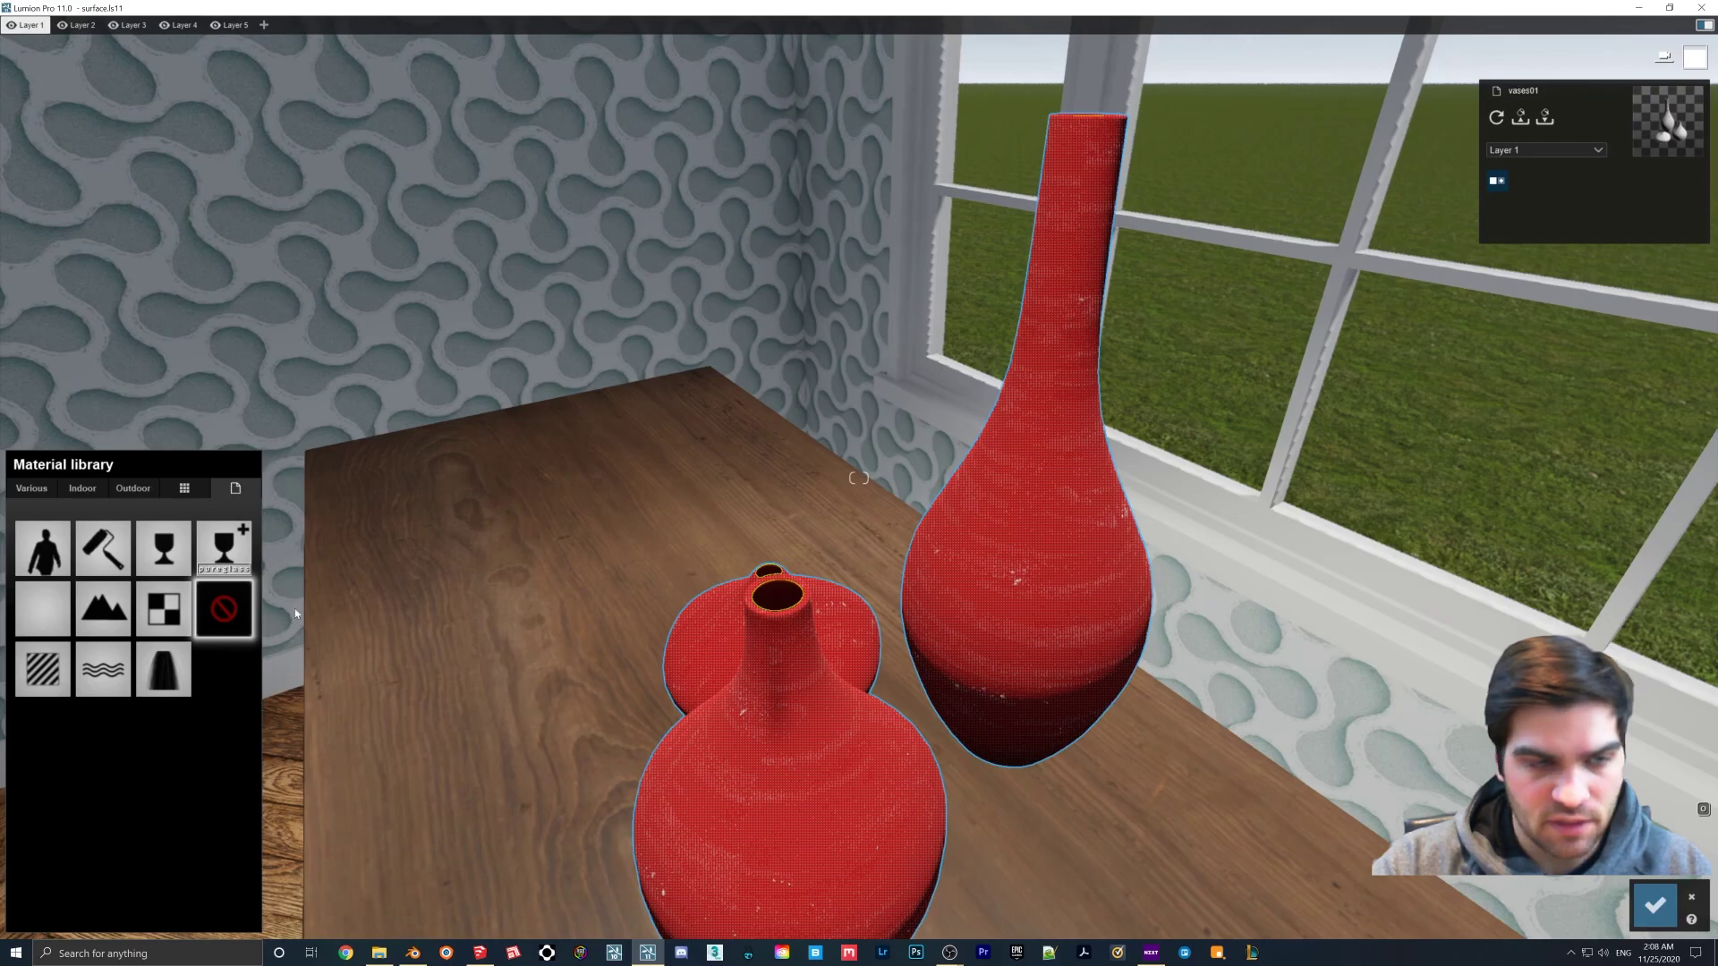
left_click(90, 530)
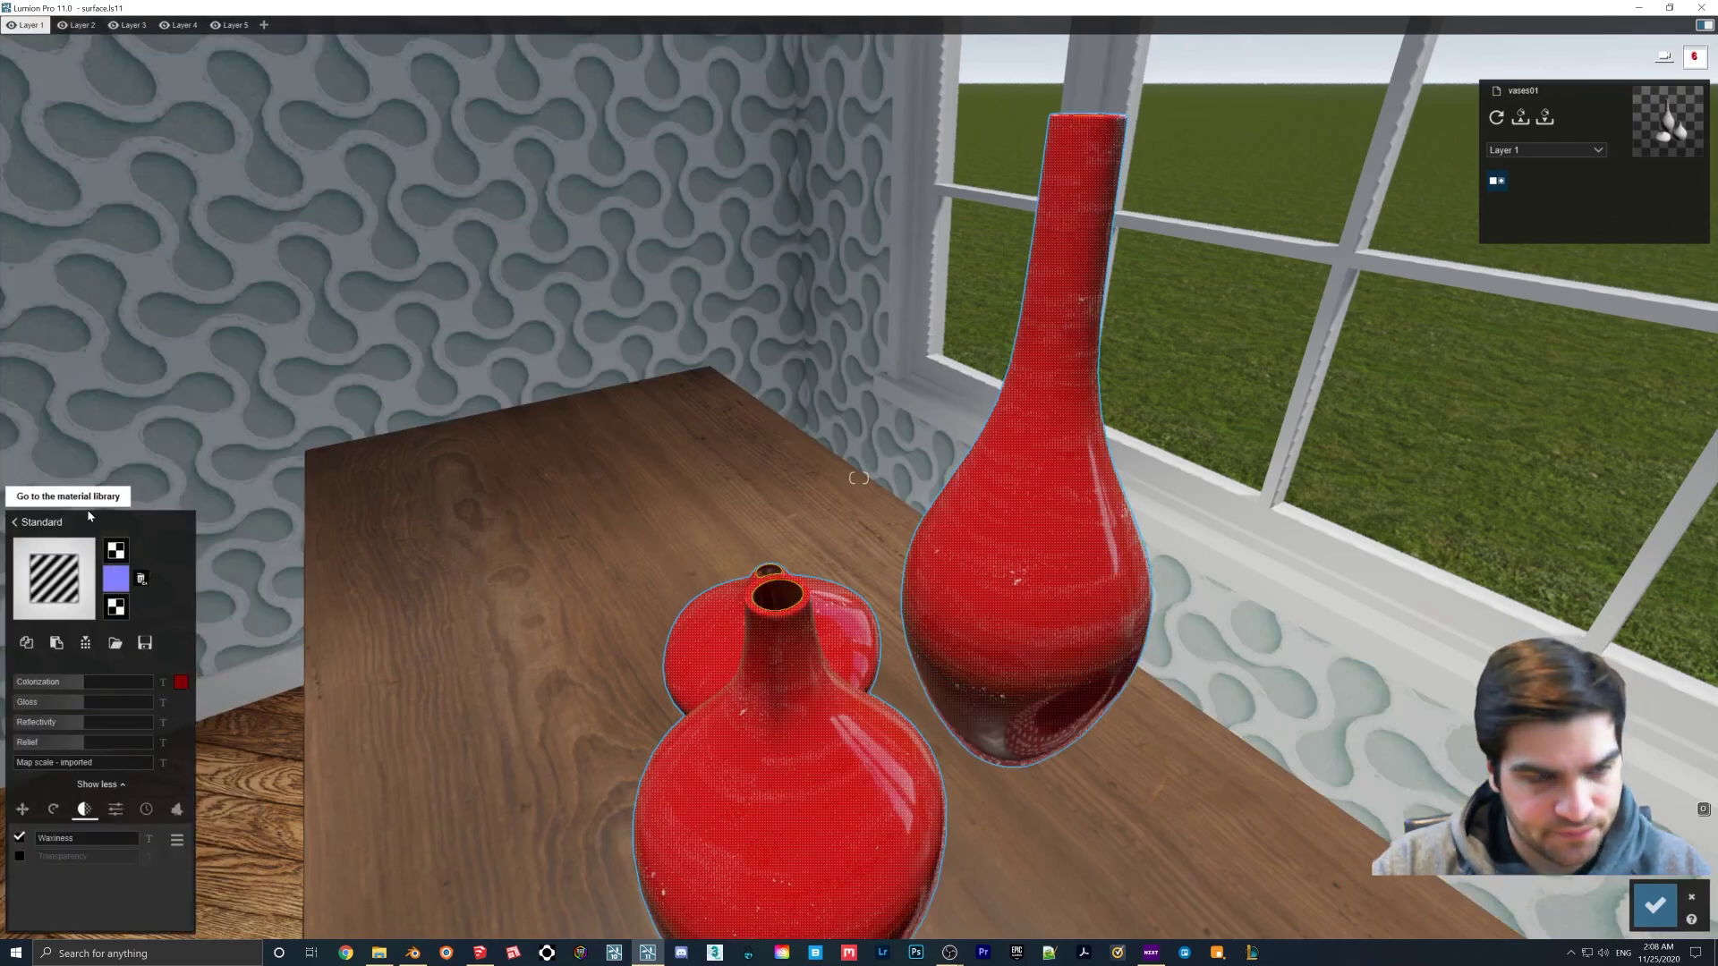
left_click(85, 498)
left_click(82, 488)
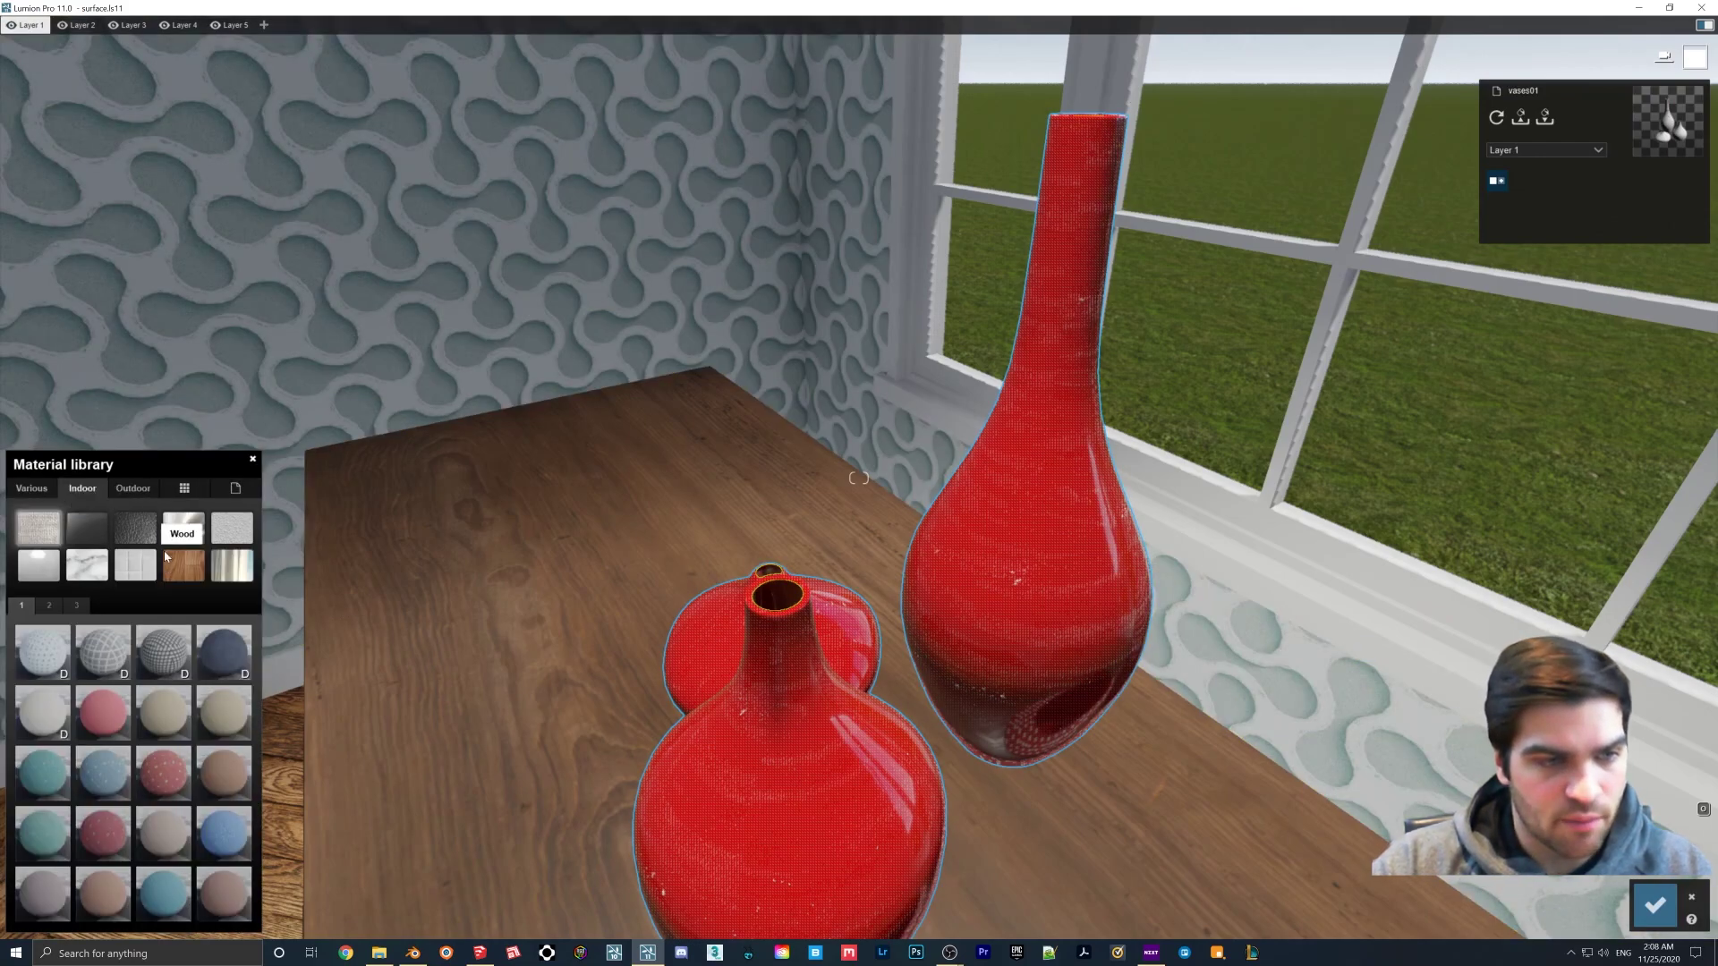
left_click(188, 488)
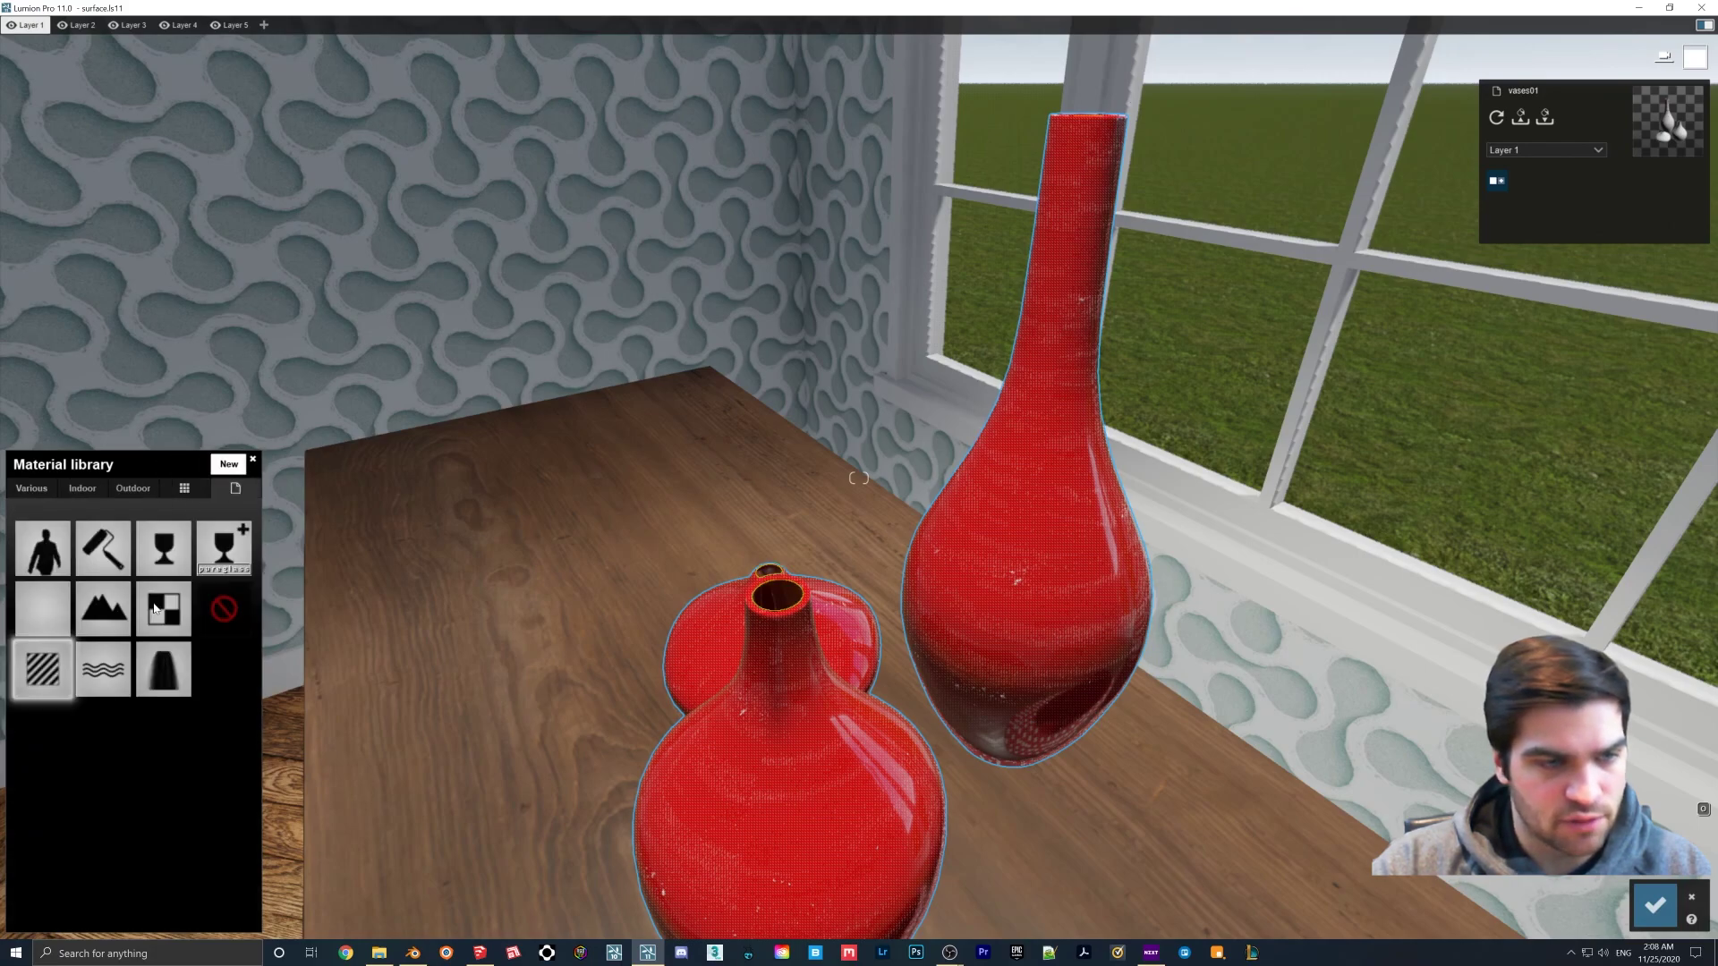
left_click(114, 562)
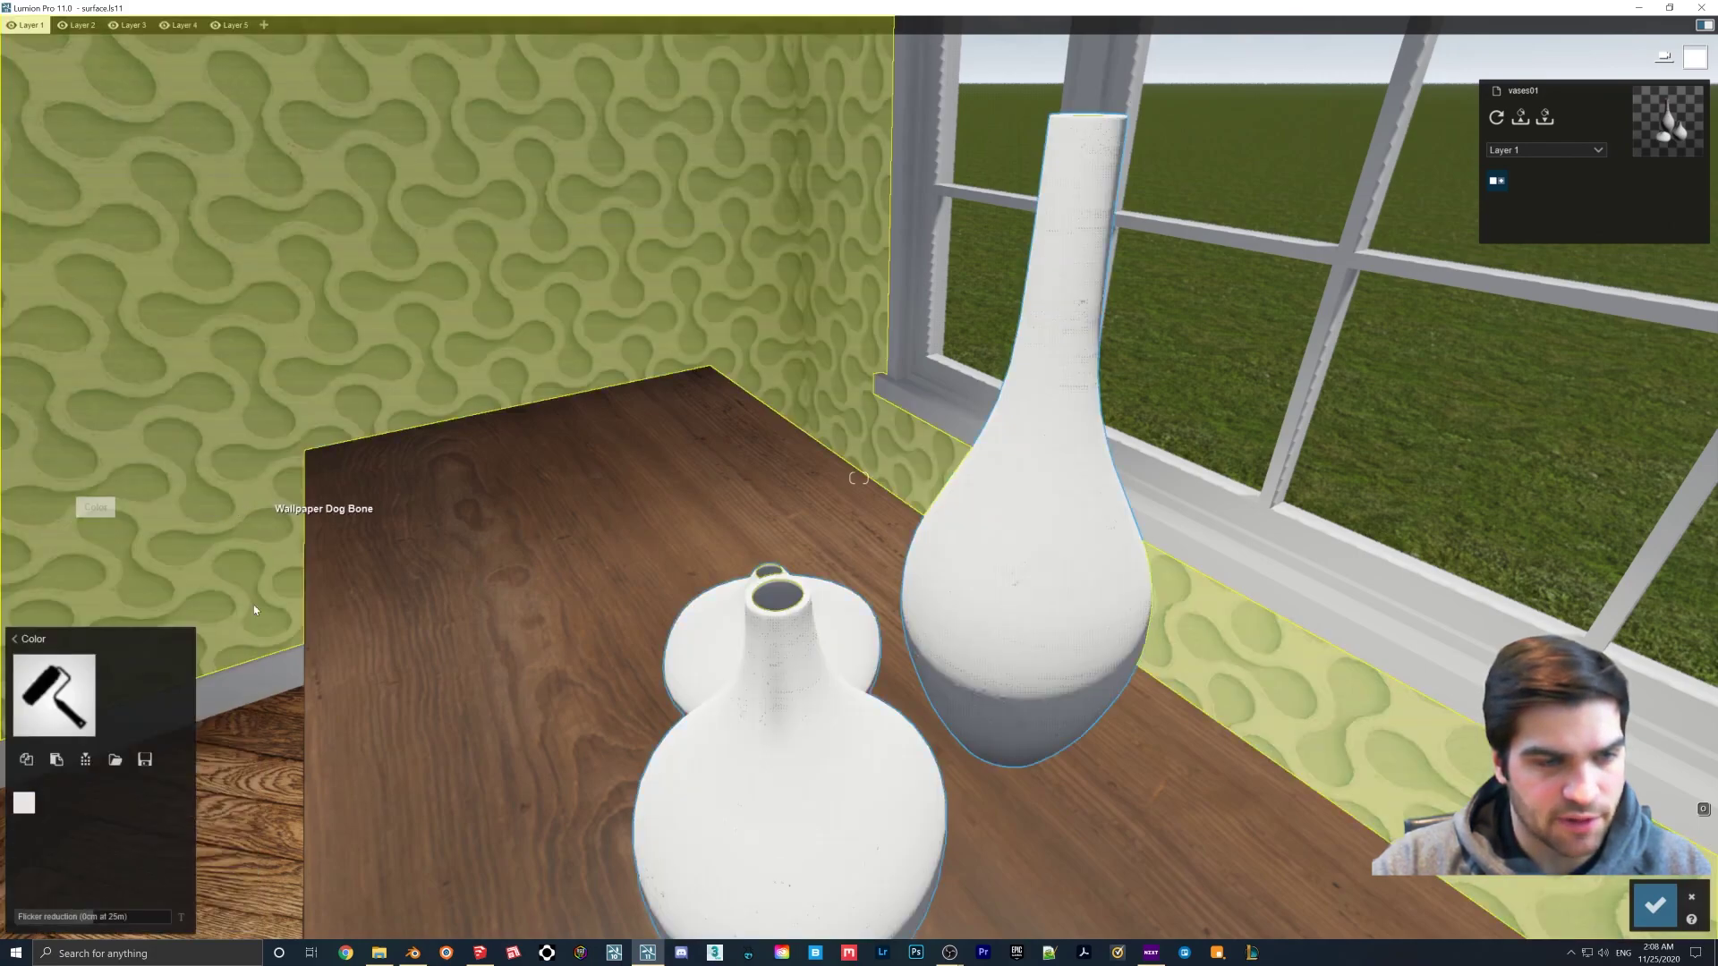
left_click(15, 635)
left_click(42, 668)
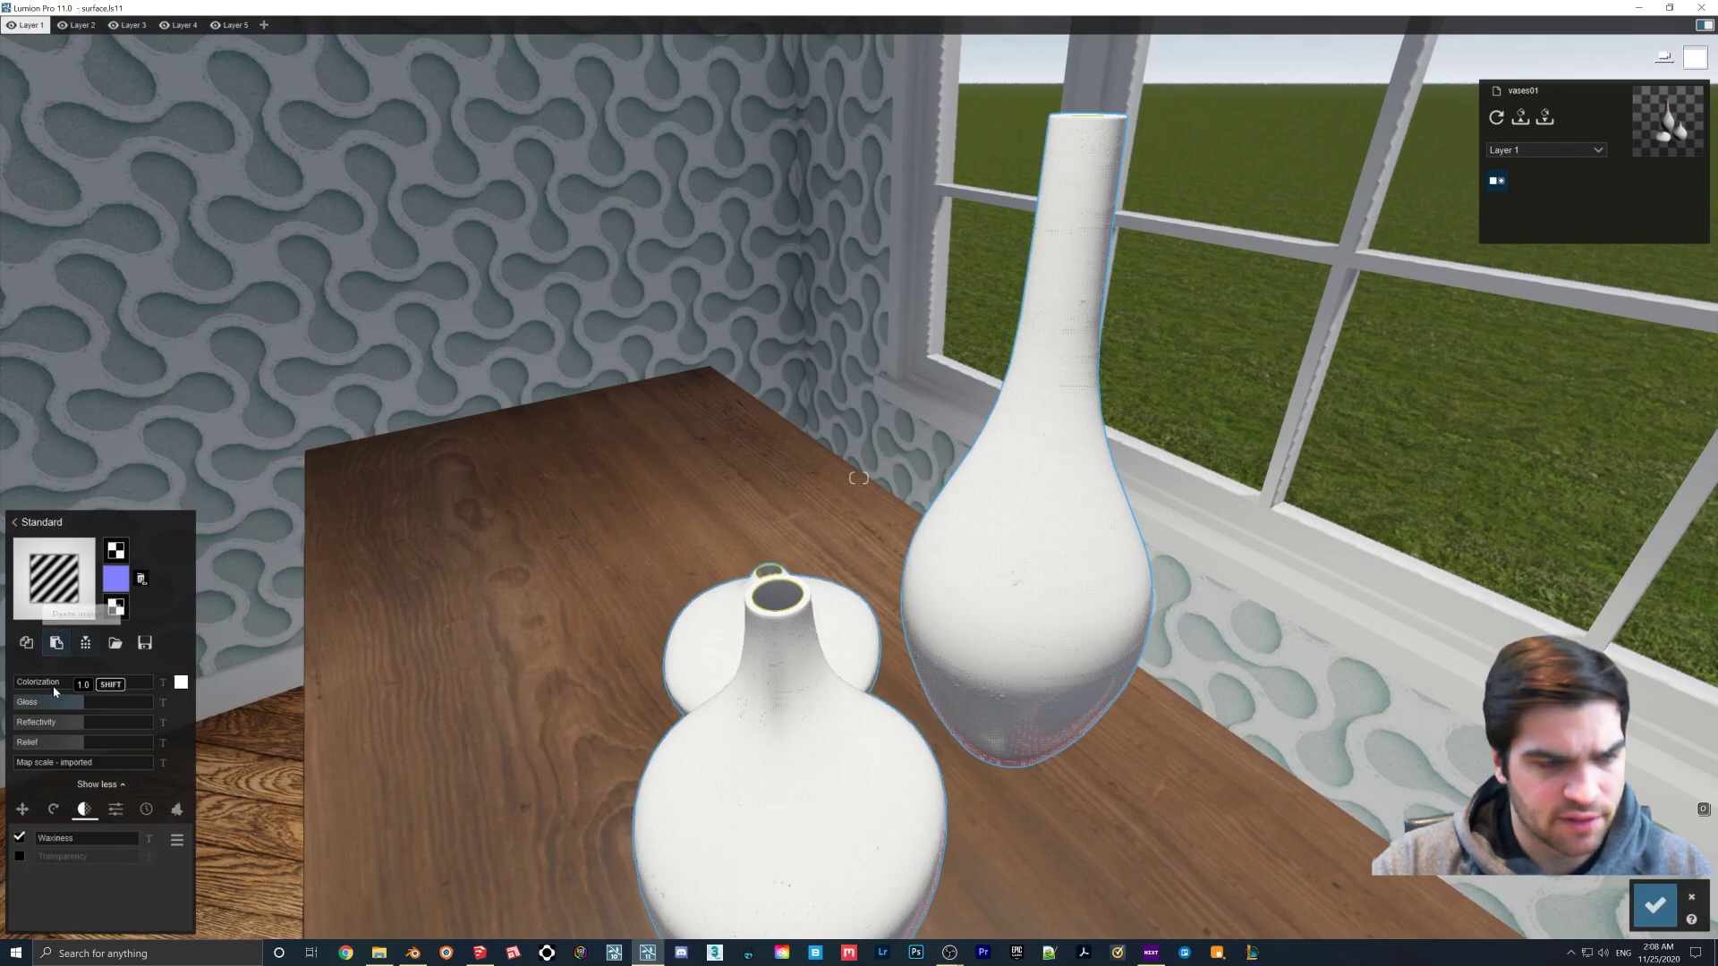
- Tint the vases red at full colorization, confirm the material, and preview in Photo mode
left_click(181, 682)
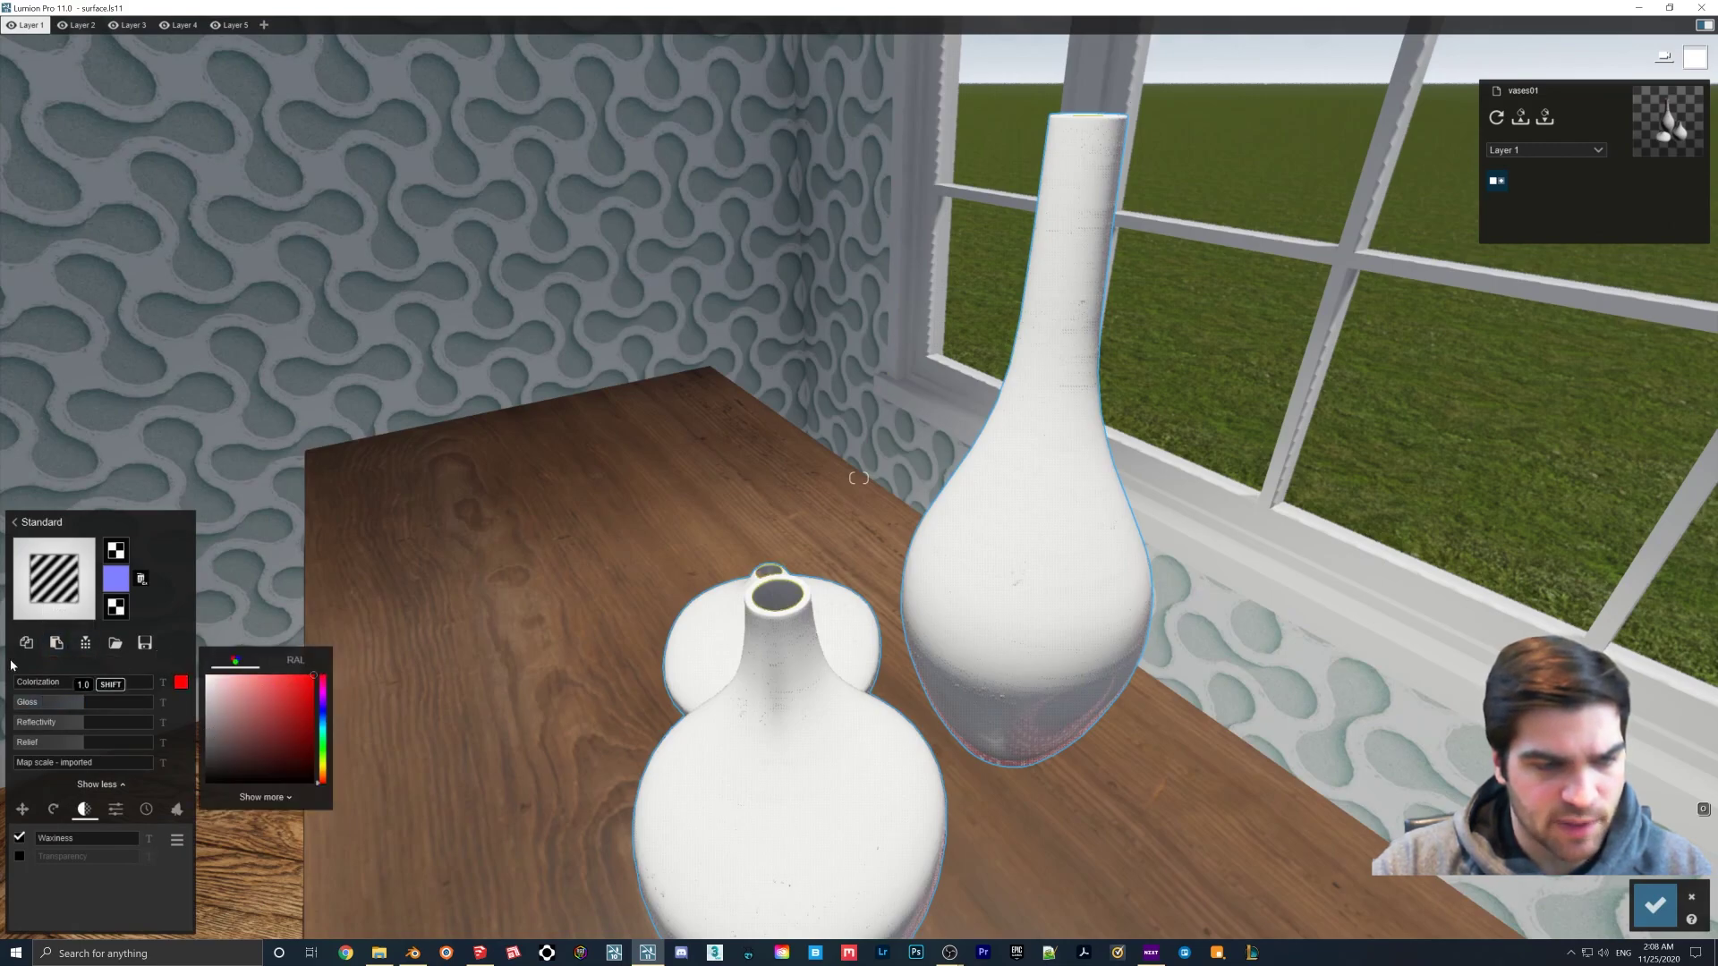
left_click_drag(37, 682, 70, 704)
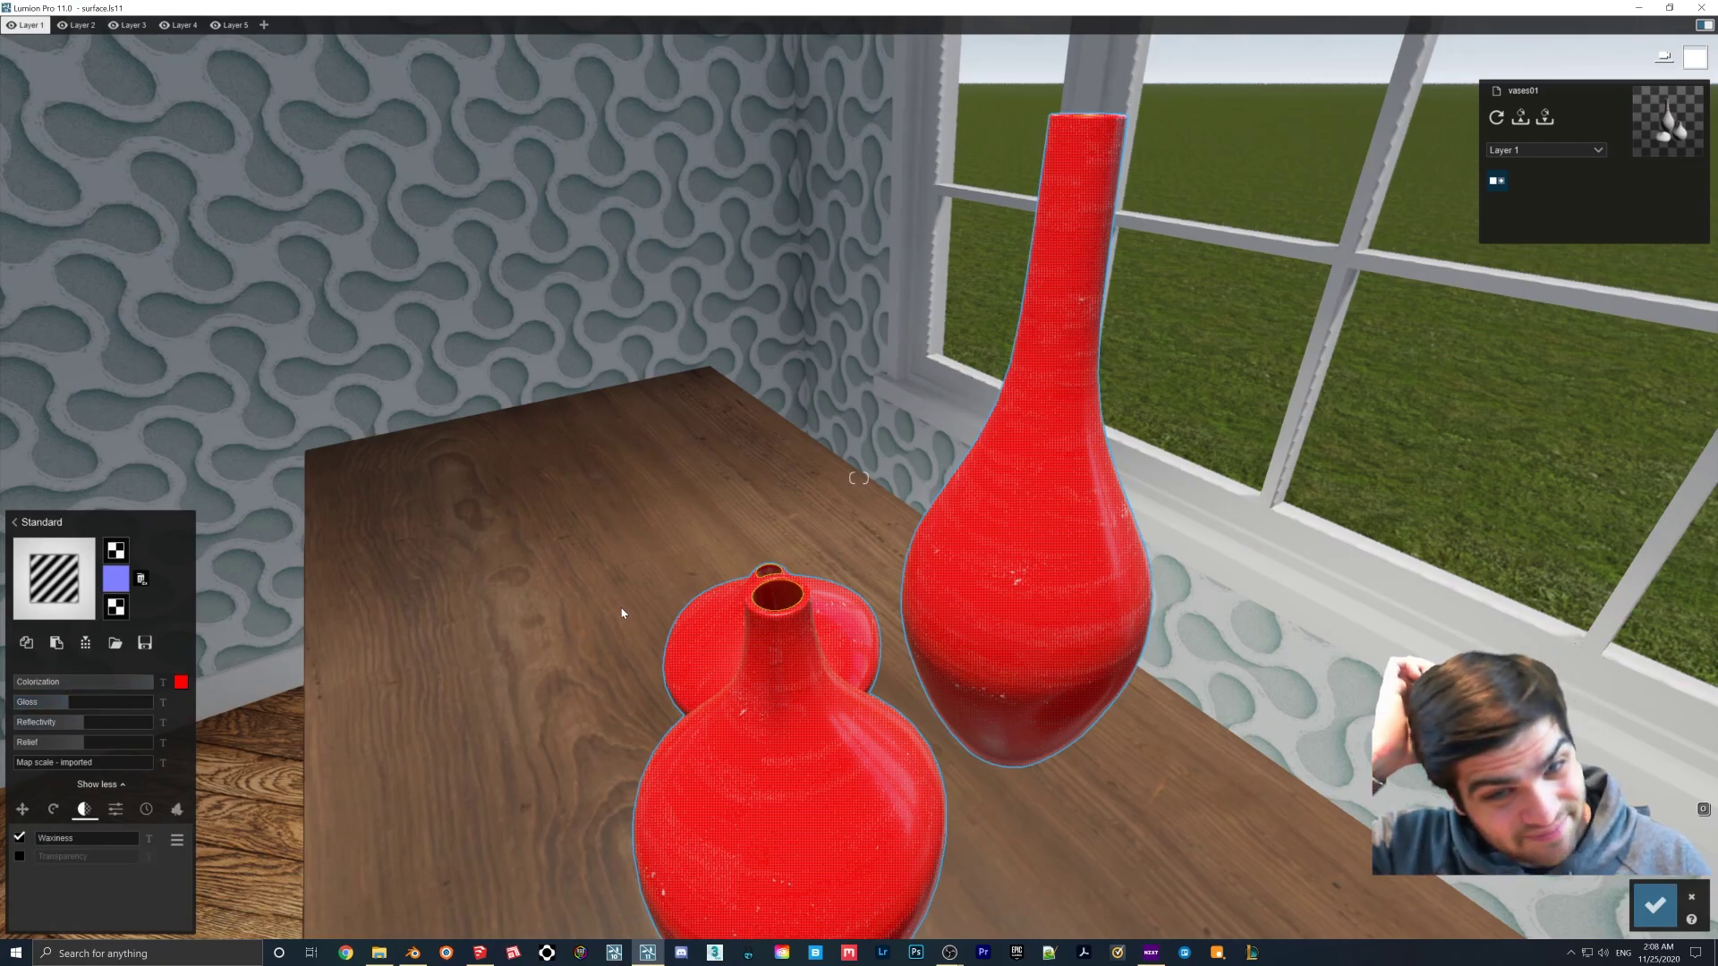
key("s")
right_click_drag(935, 596, 962, 501)
key("w")
key("s")
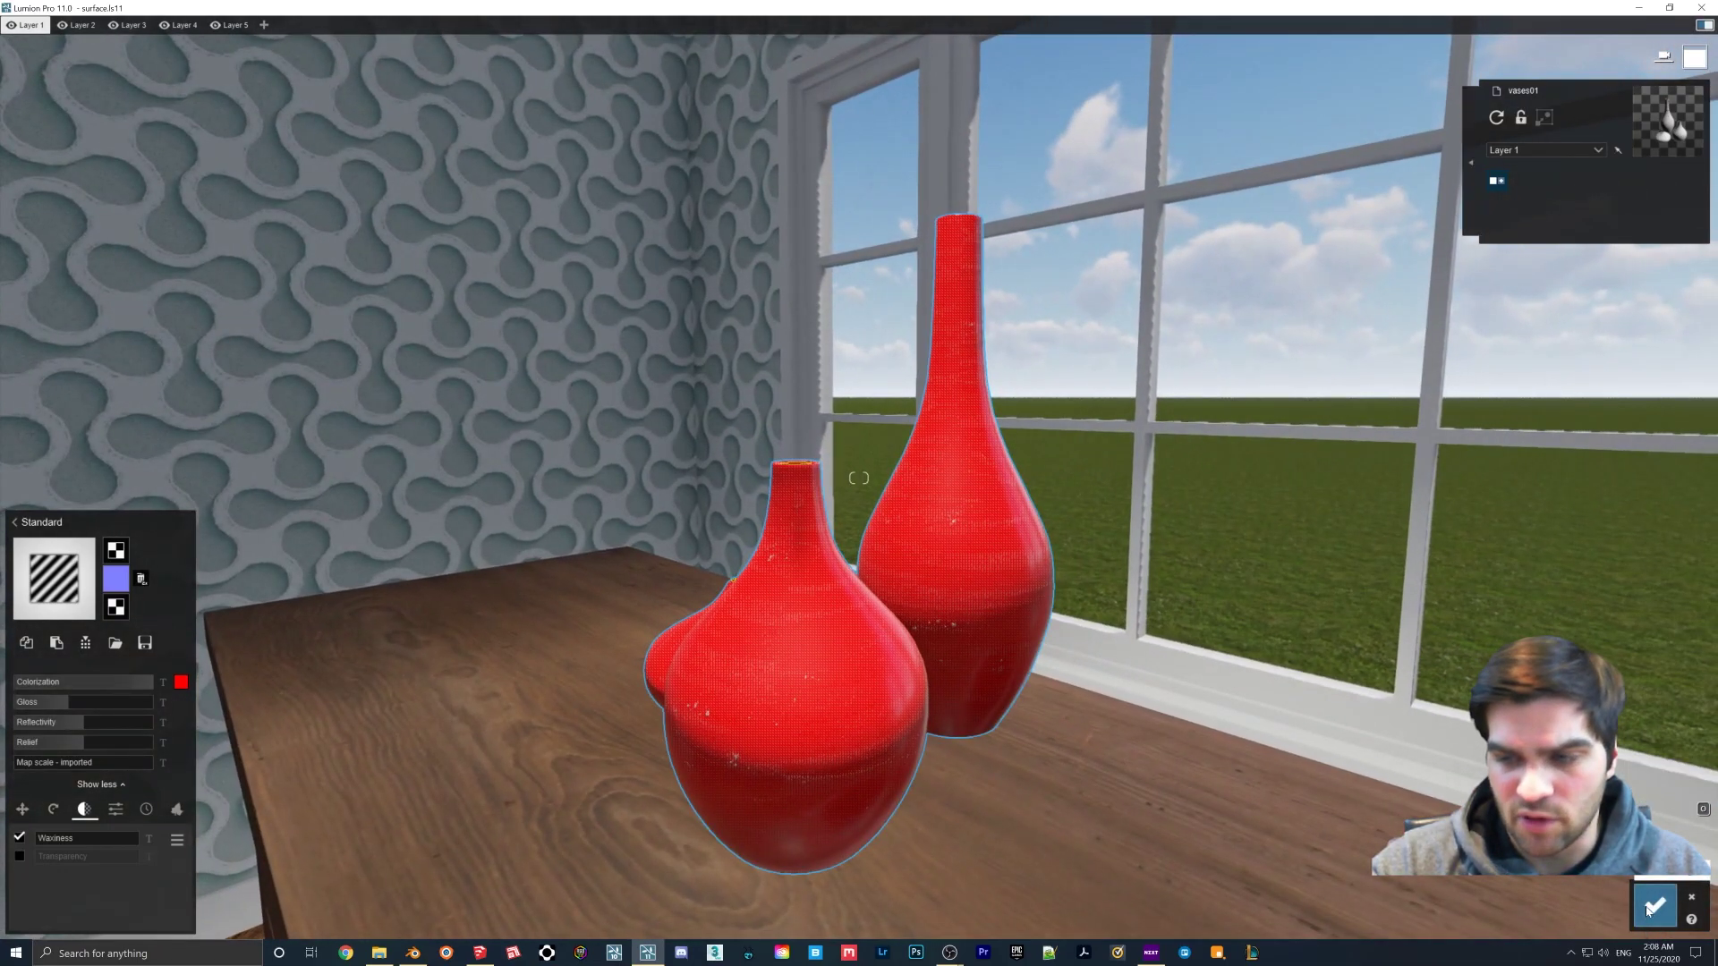
left_click(1655, 906)
left_click(1633, 877)
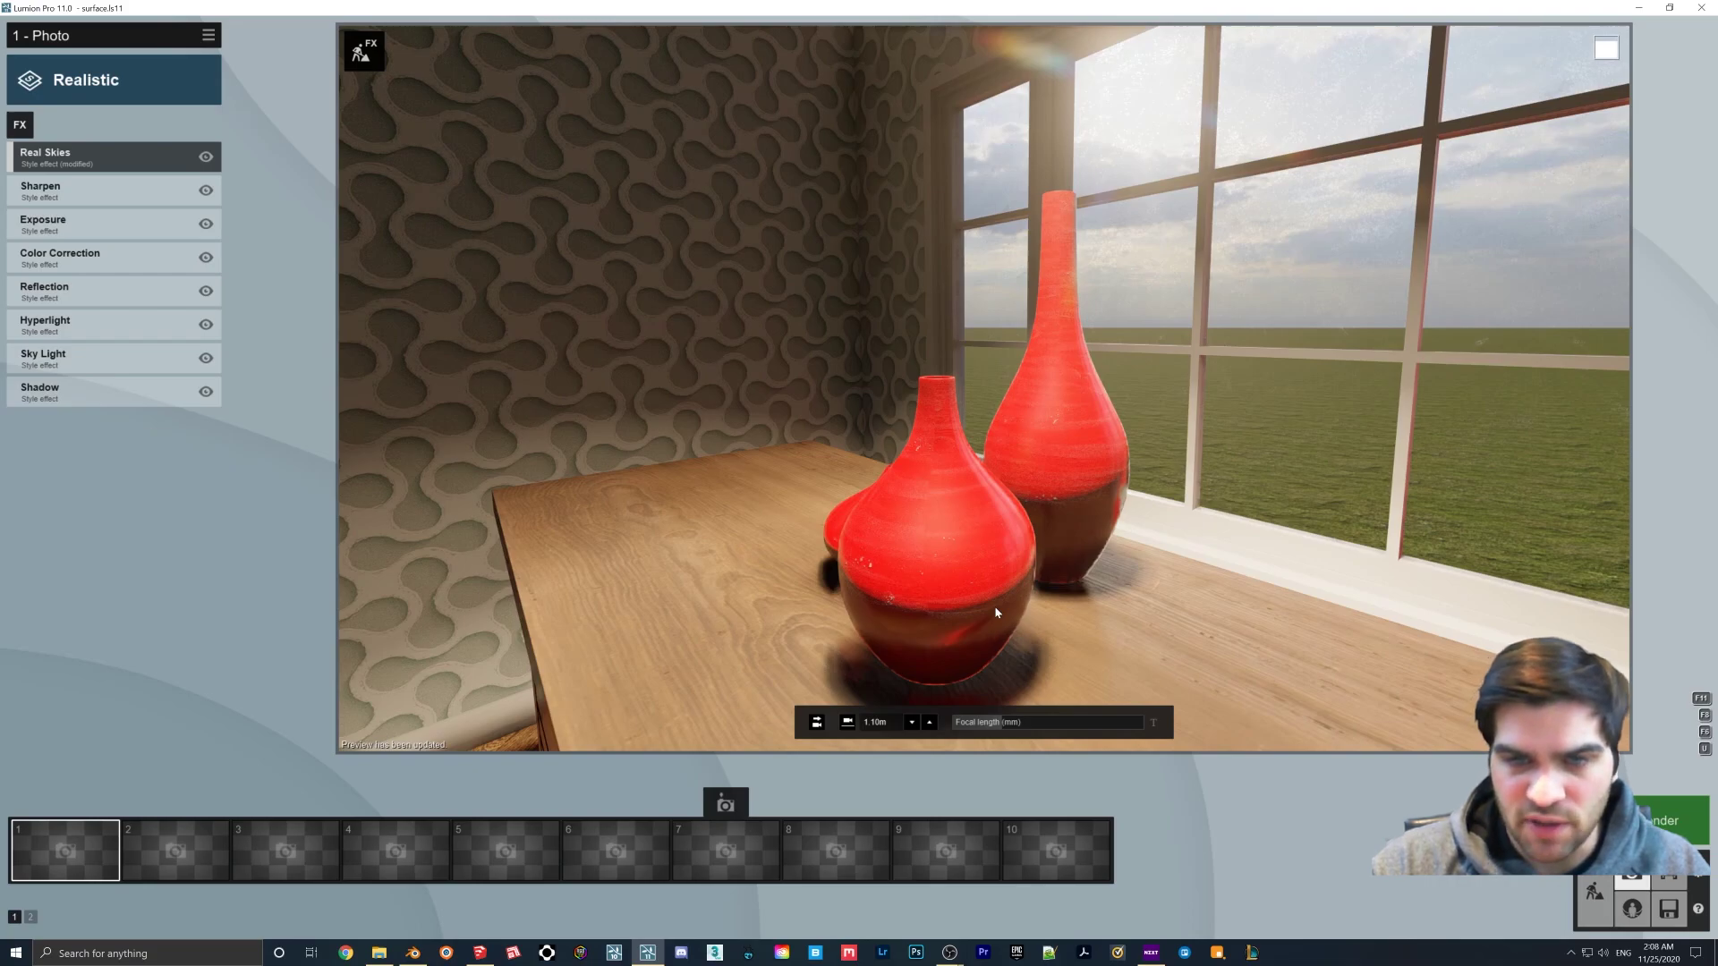
- Frame the photo camera on the red vases and whole dresser, then return to Build mode
right_click_drag(996, 608, 999, 609)
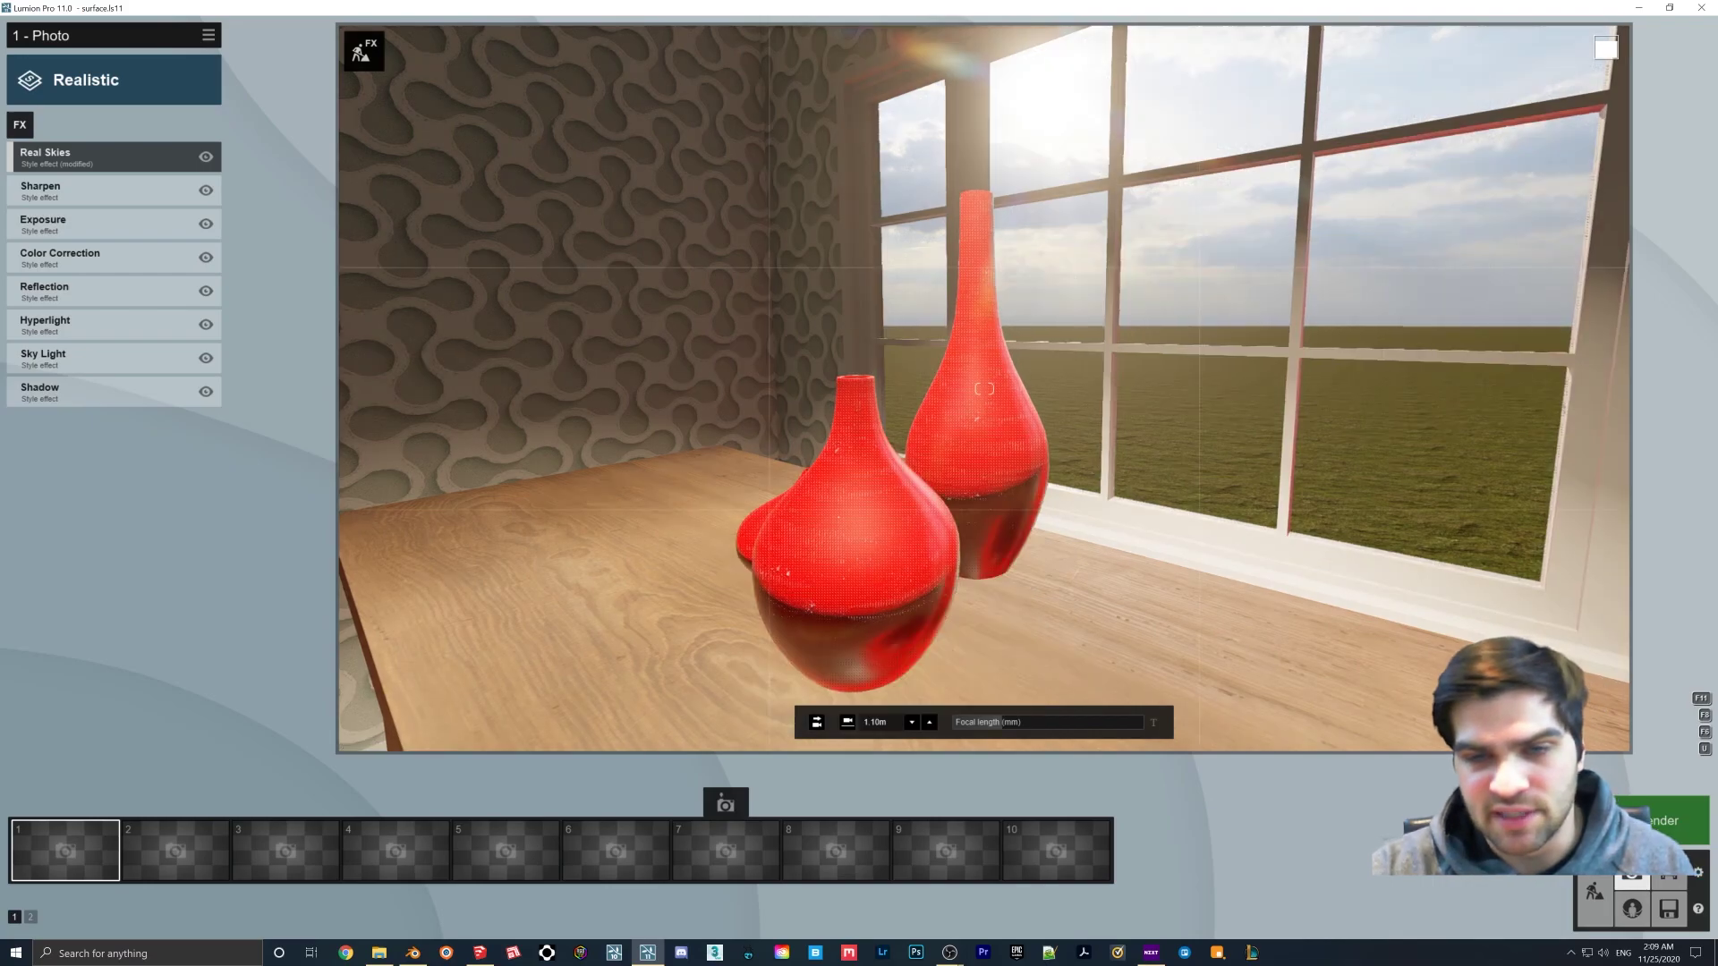
key("w")
right_click_drag(997, 609, 1016, 558)
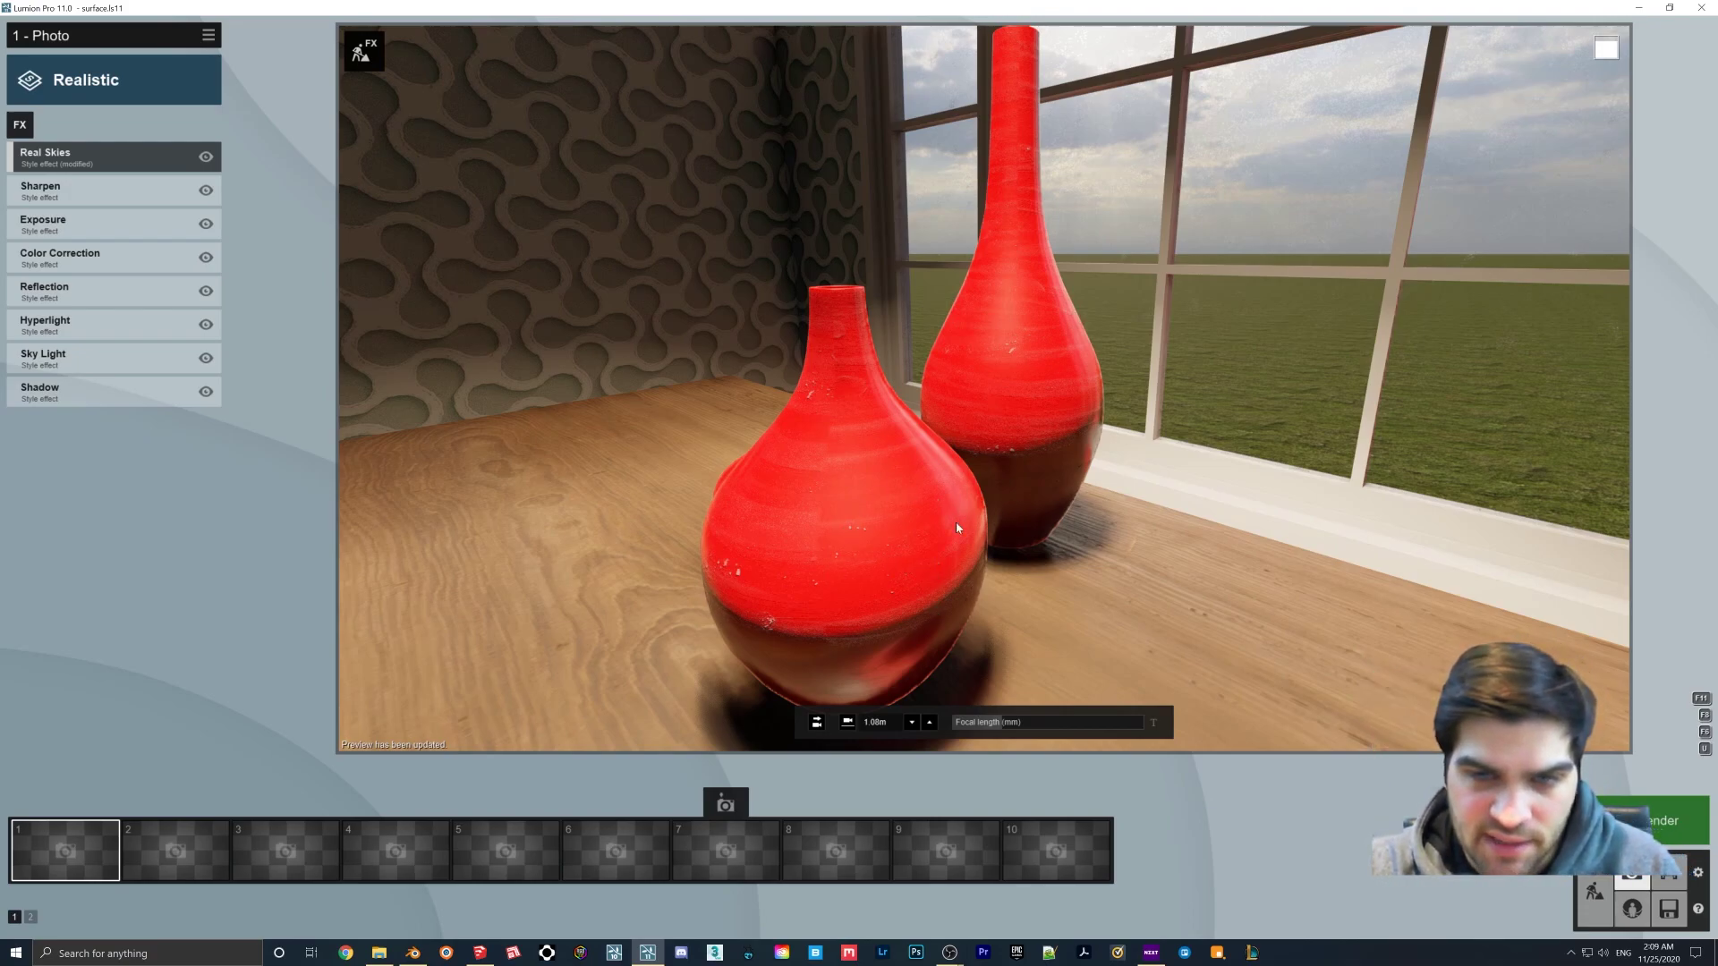
key("s")
right_click_drag(976, 494, 825, 507)
left_click(1594, 893)
- View the dresser, minimize Lumion and SketchUp, and select the WoodFlooringGenerator file
key("s")
key("s")
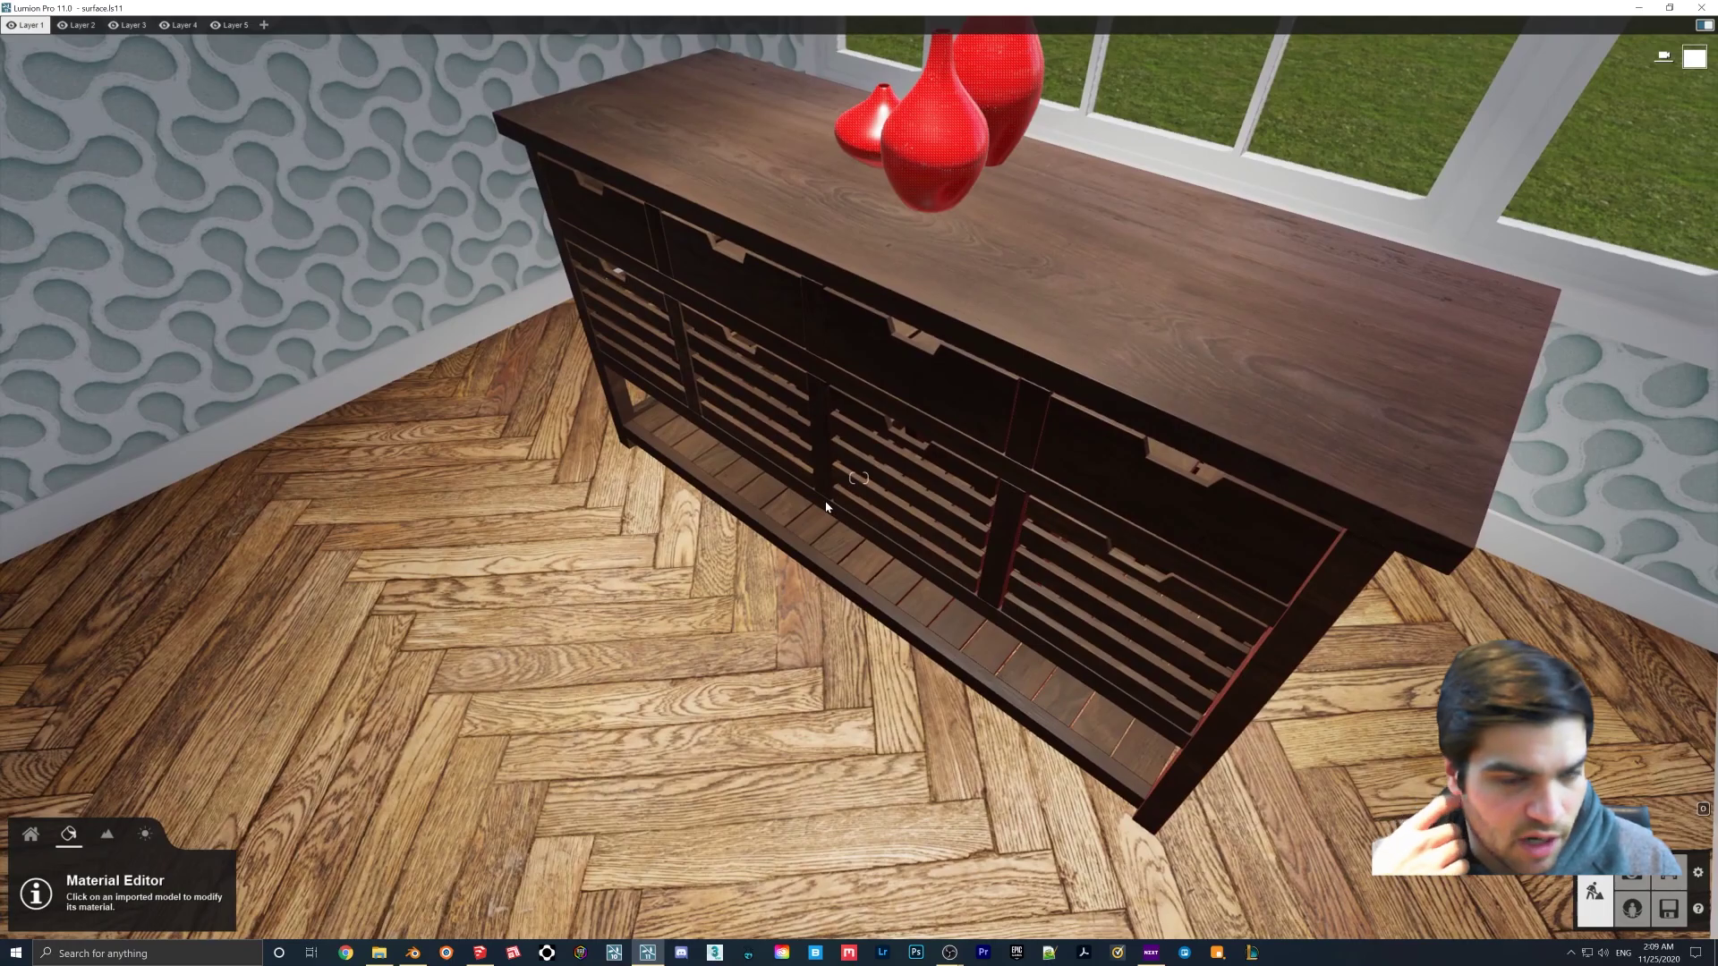
left_click(1638, 8)
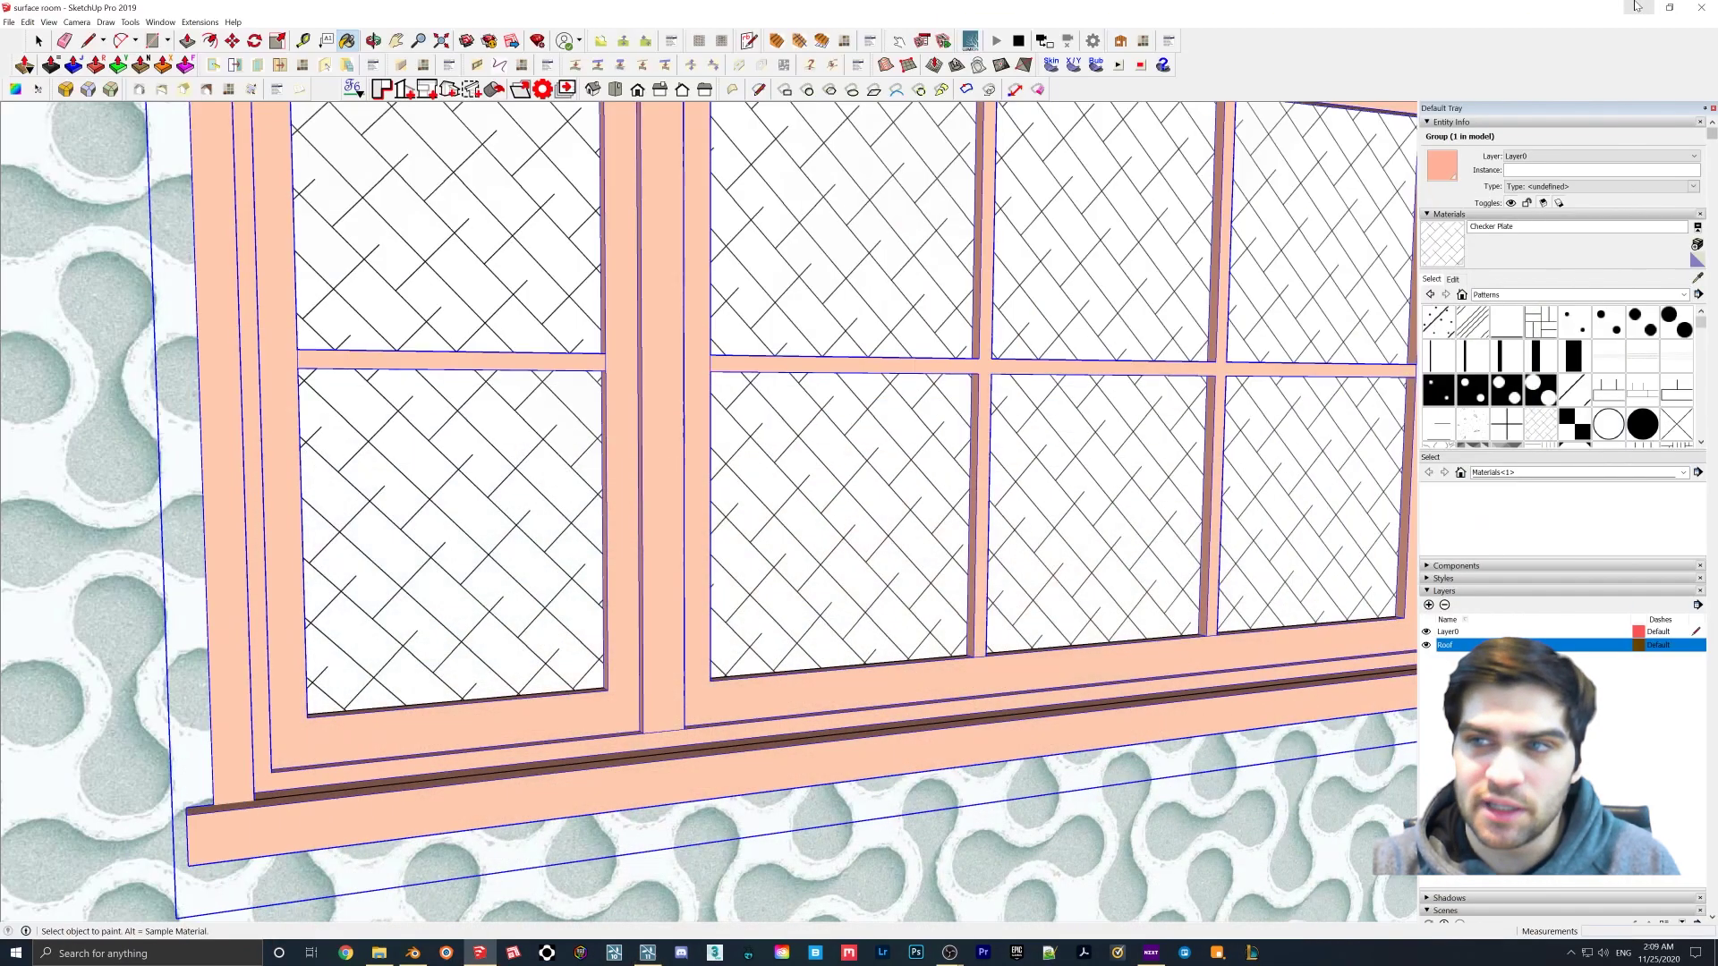
left_click(1639, 8)
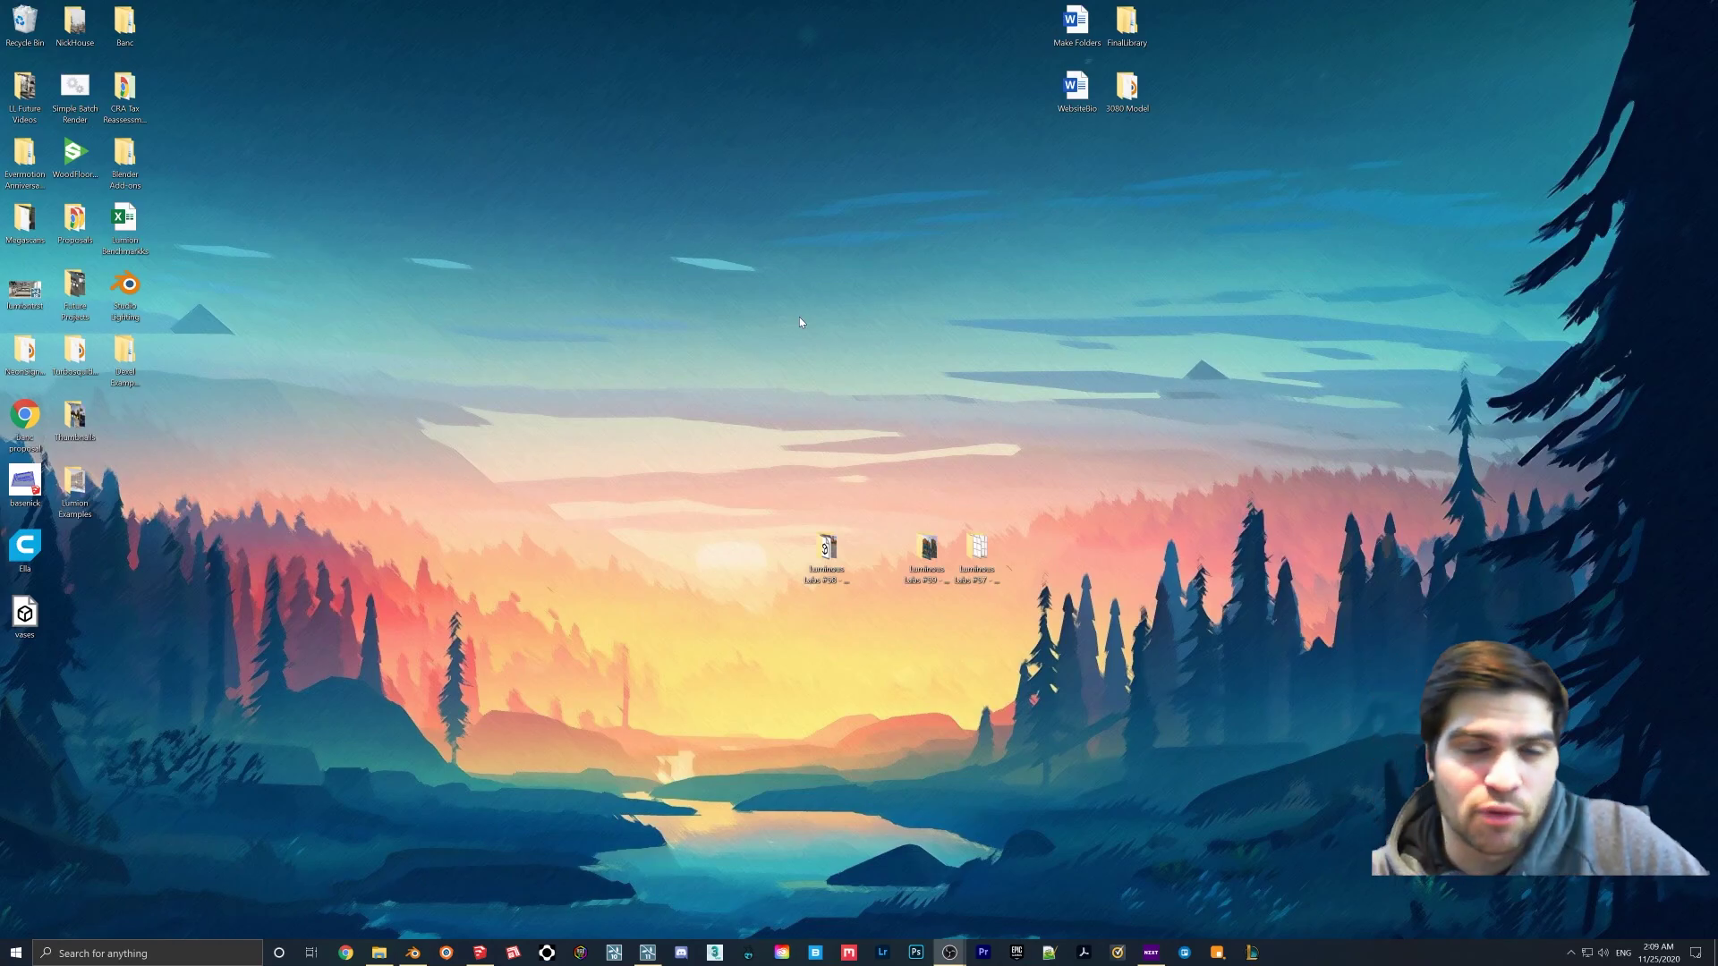
left_click(75, 154)
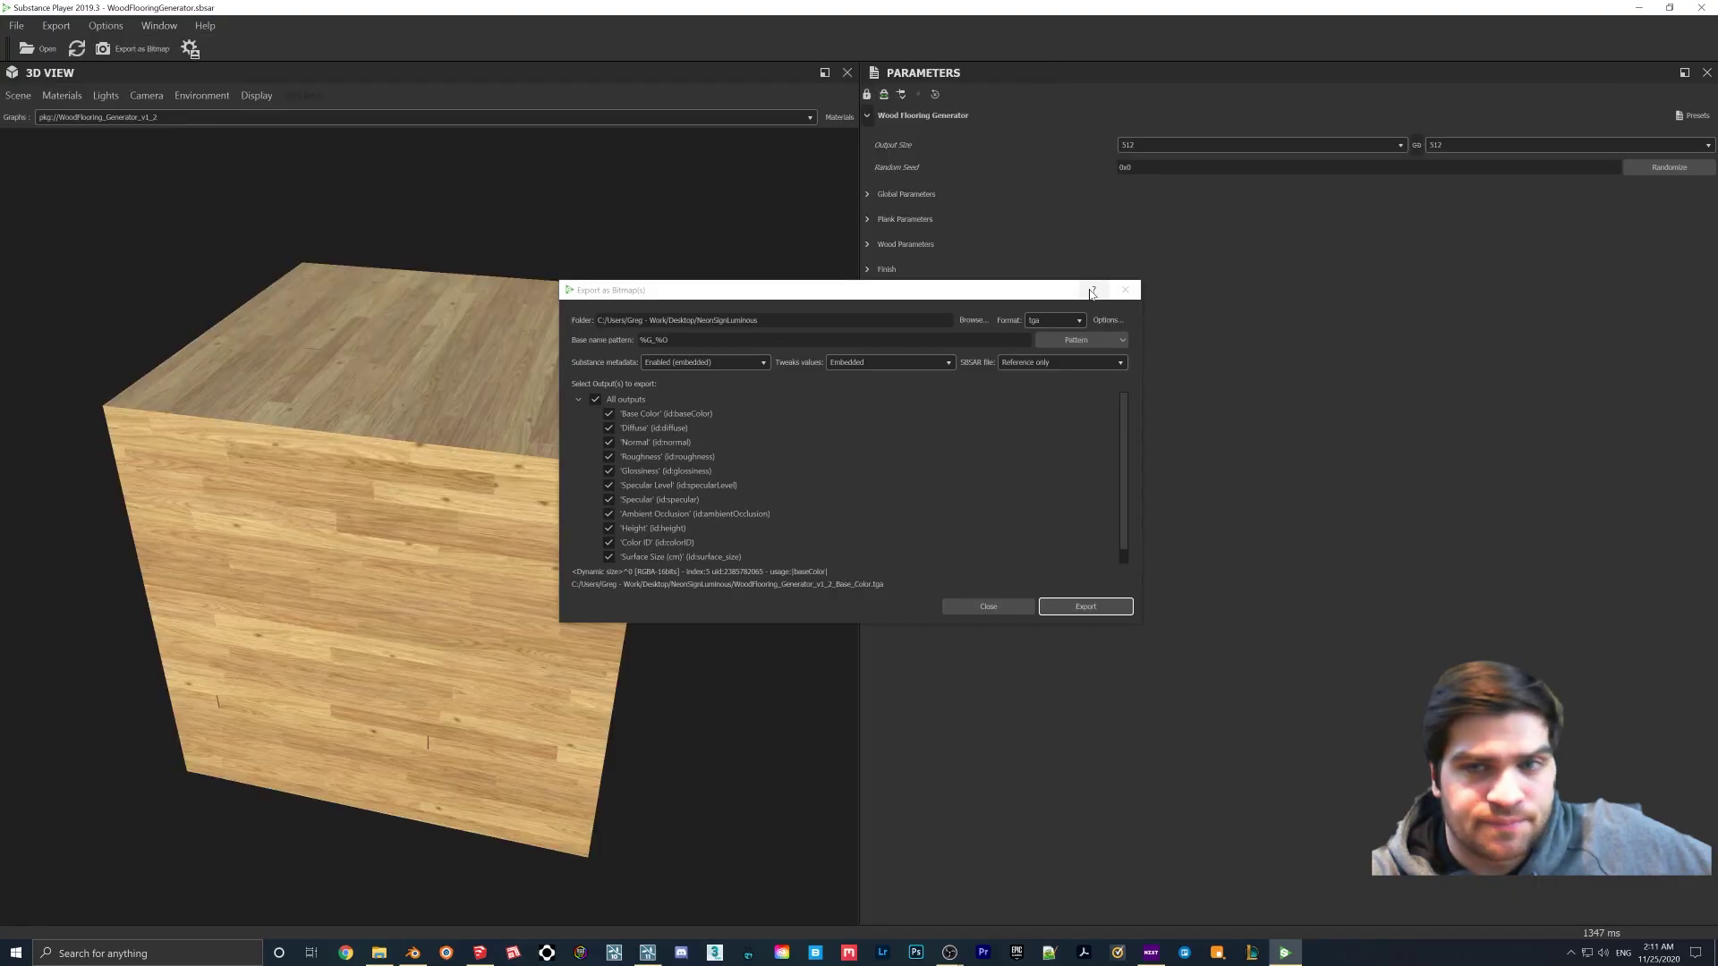
- Close the export window and set Global Parameters' Wood Species to Poplar instead of Maple
left_click(1124, 290)
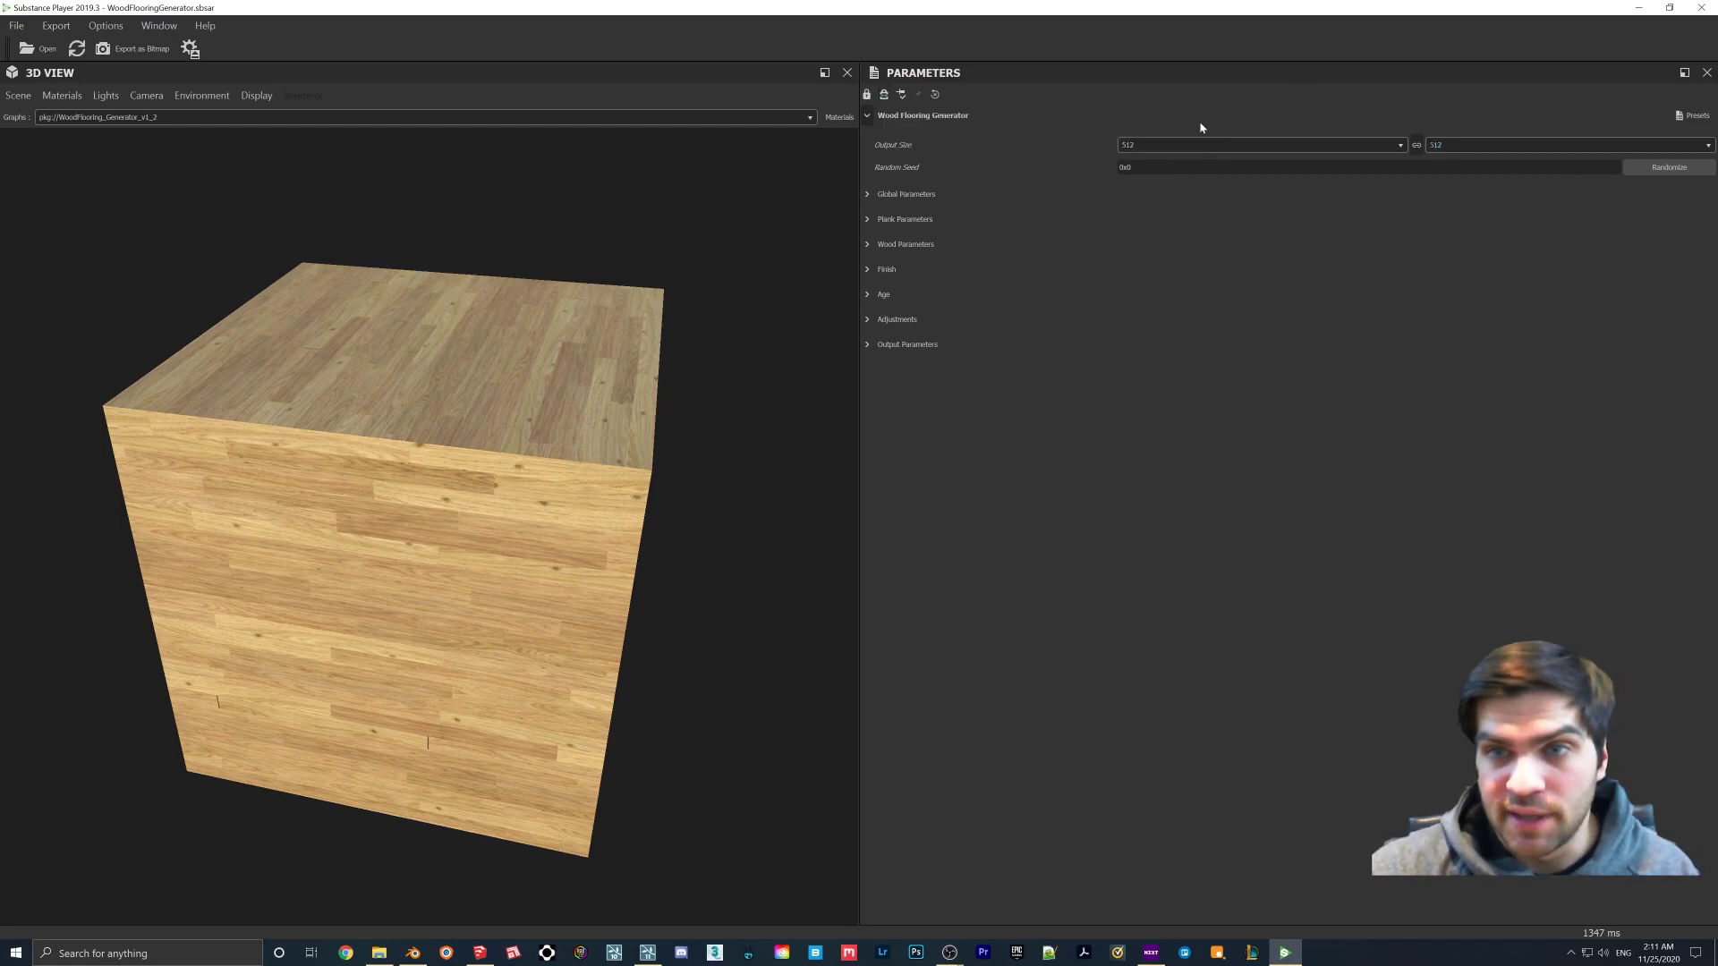
left_click(866, 194)
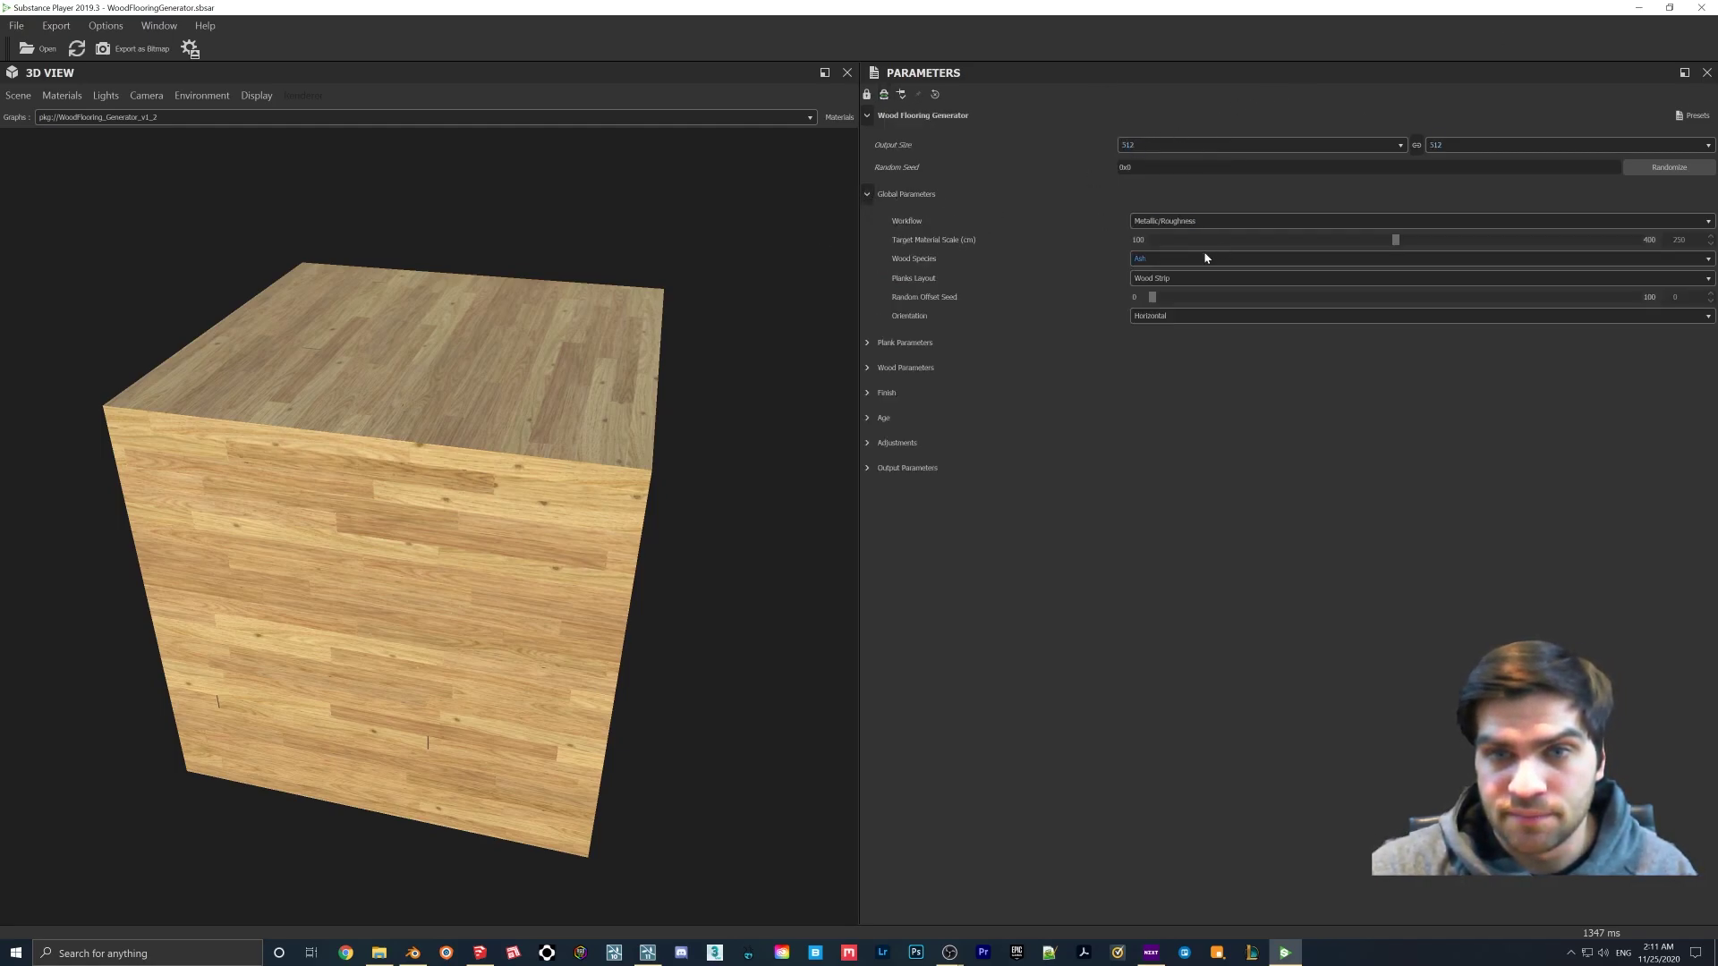
left_click(1142, 259)
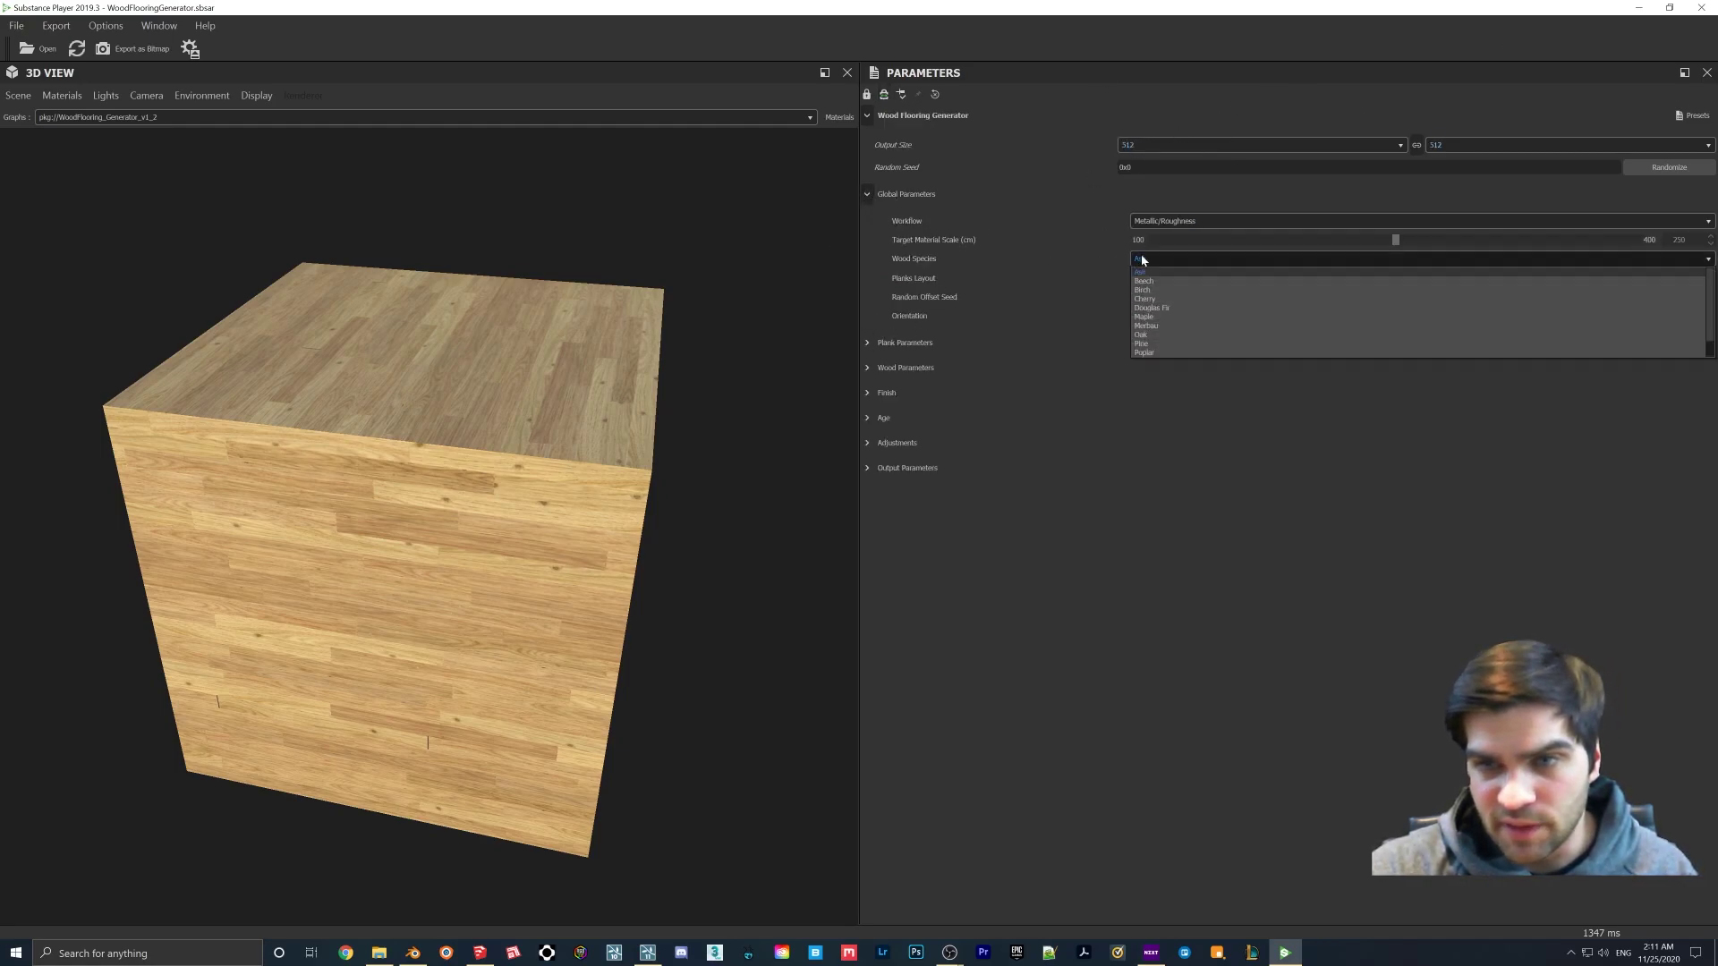
left_click(1150, 321)
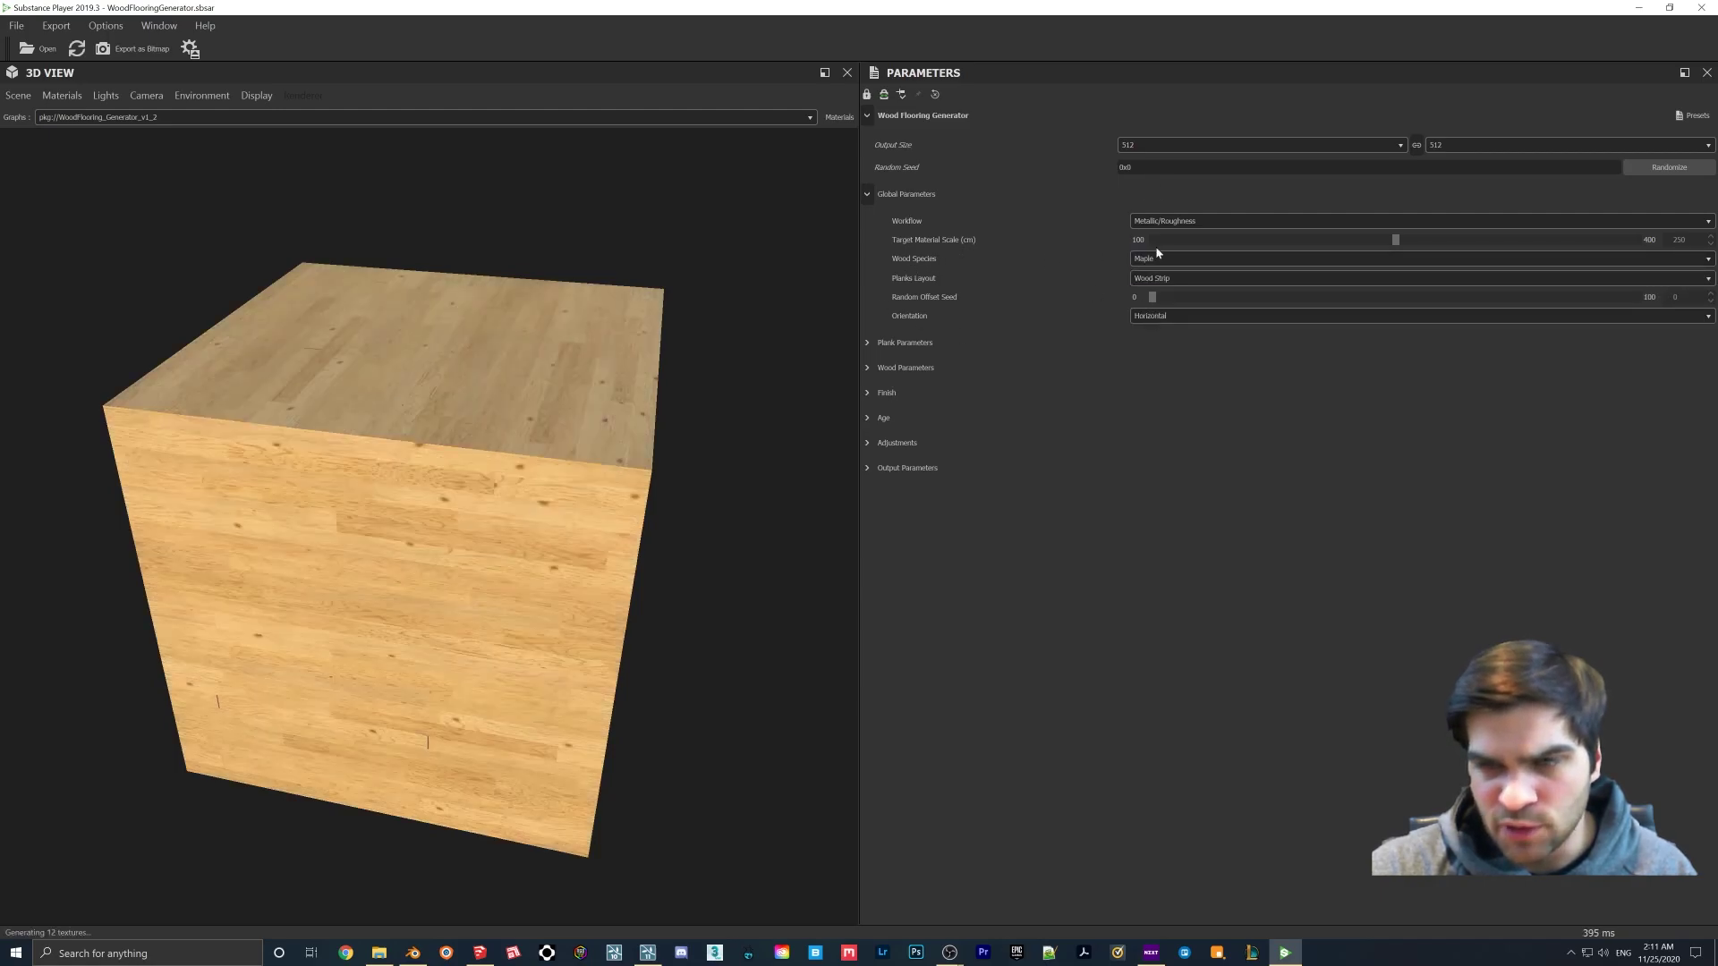
left_click(1156, 258)
left_click(1168, 336)
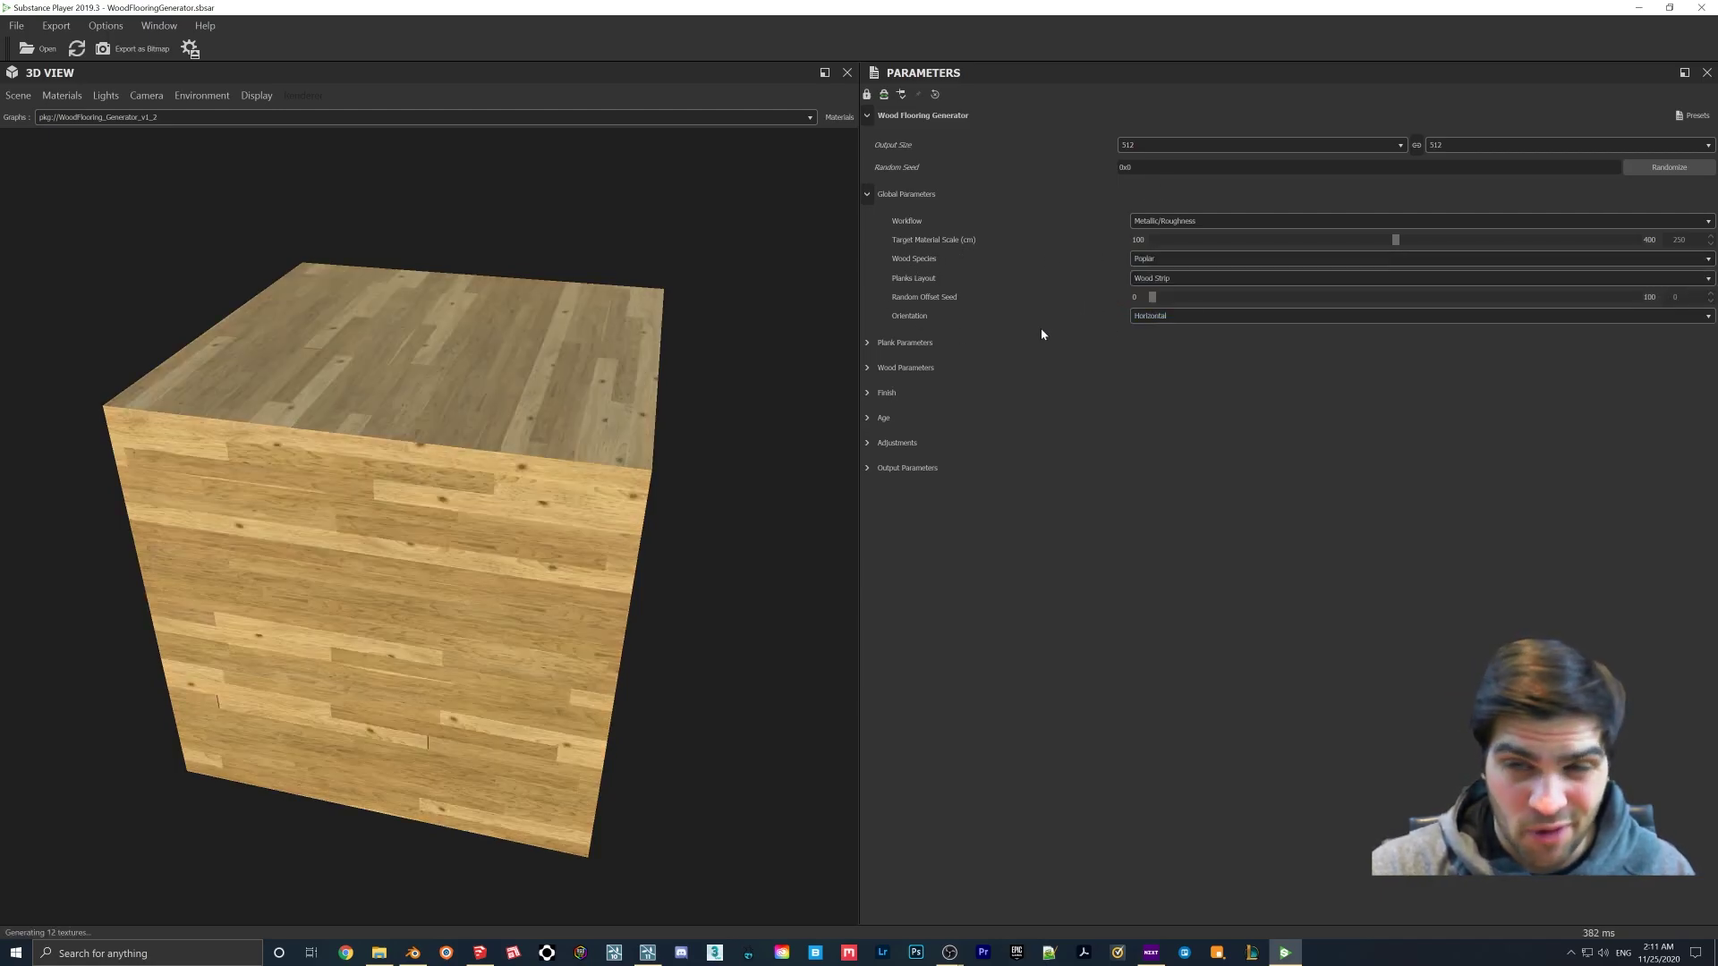
left_click_drag(526, 488, 357, 424)
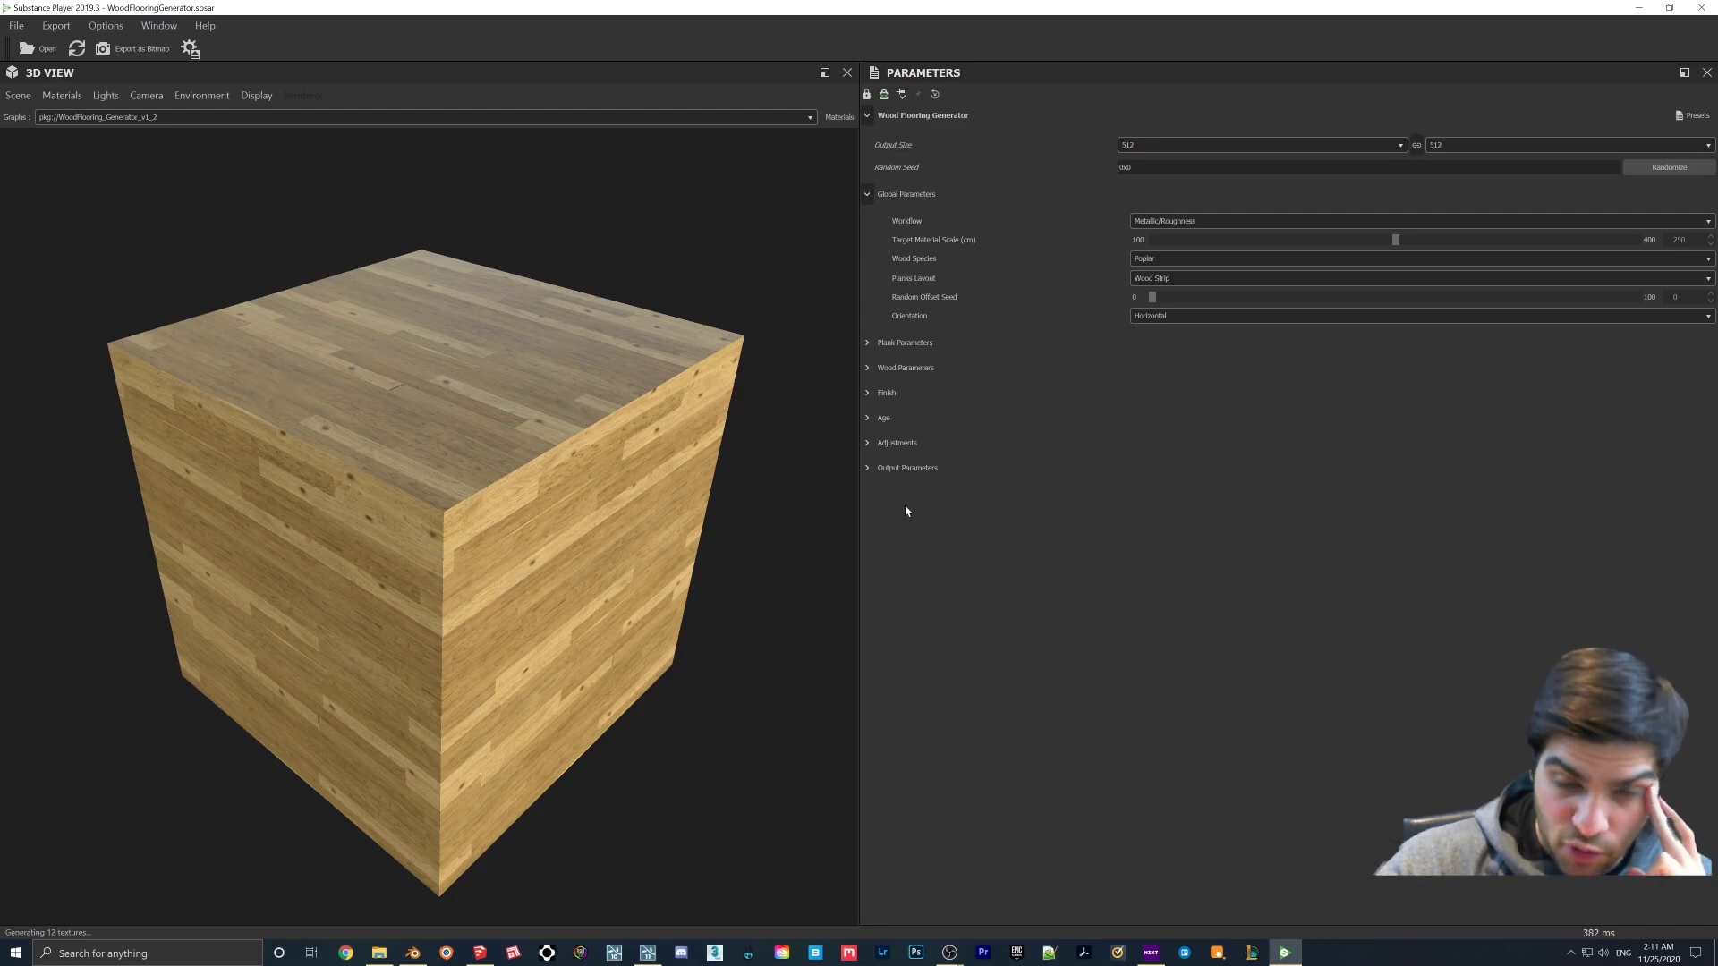
- Expand the Finish settings and change the wood species to Teak
left_click(869, 394)
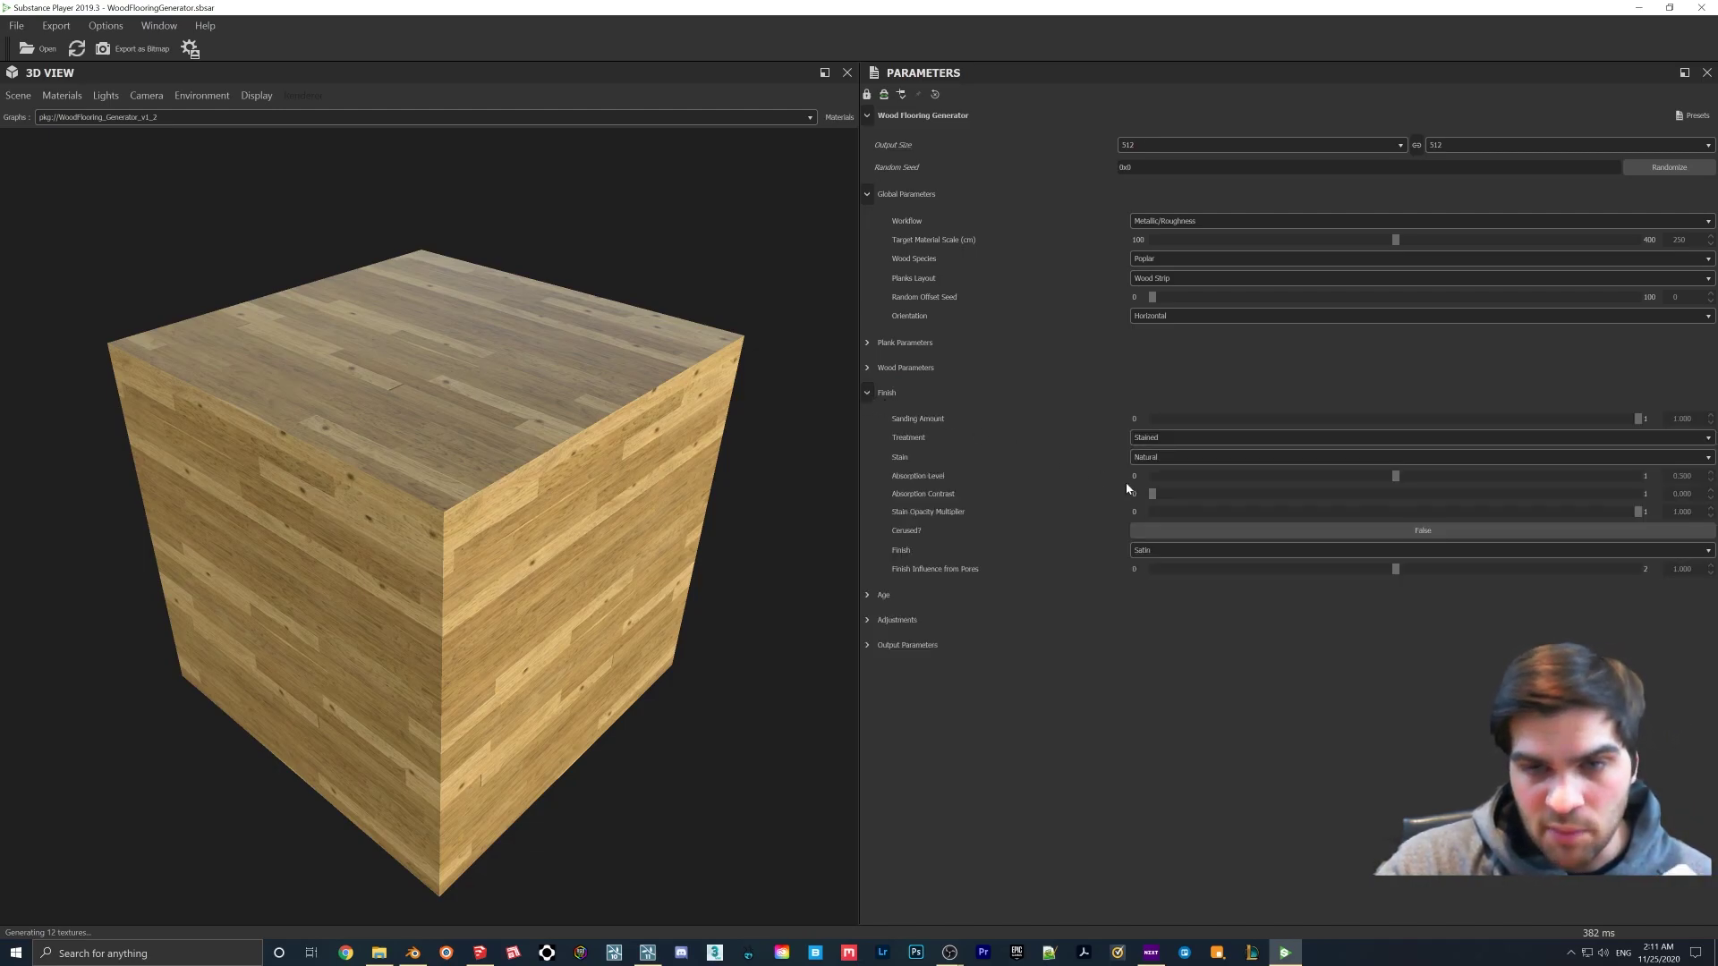
left_click_drag(628, 435, 544, 486)
scroll(548, 474, "up", 3)
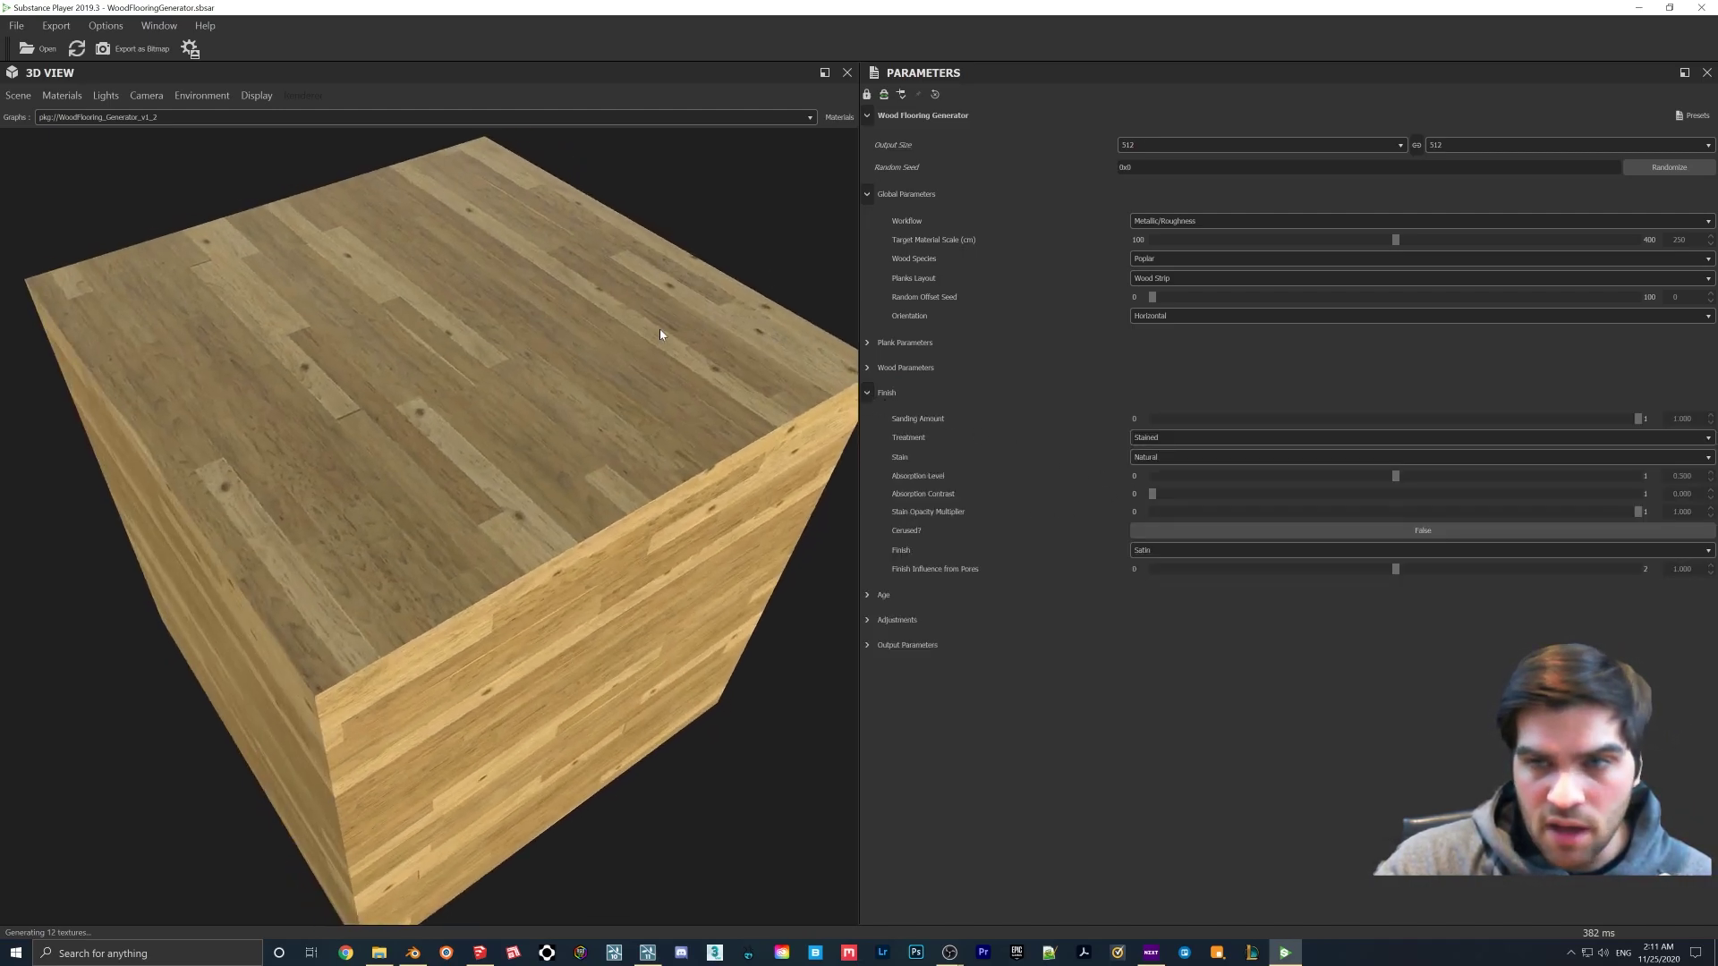
left_click(1150, 259)
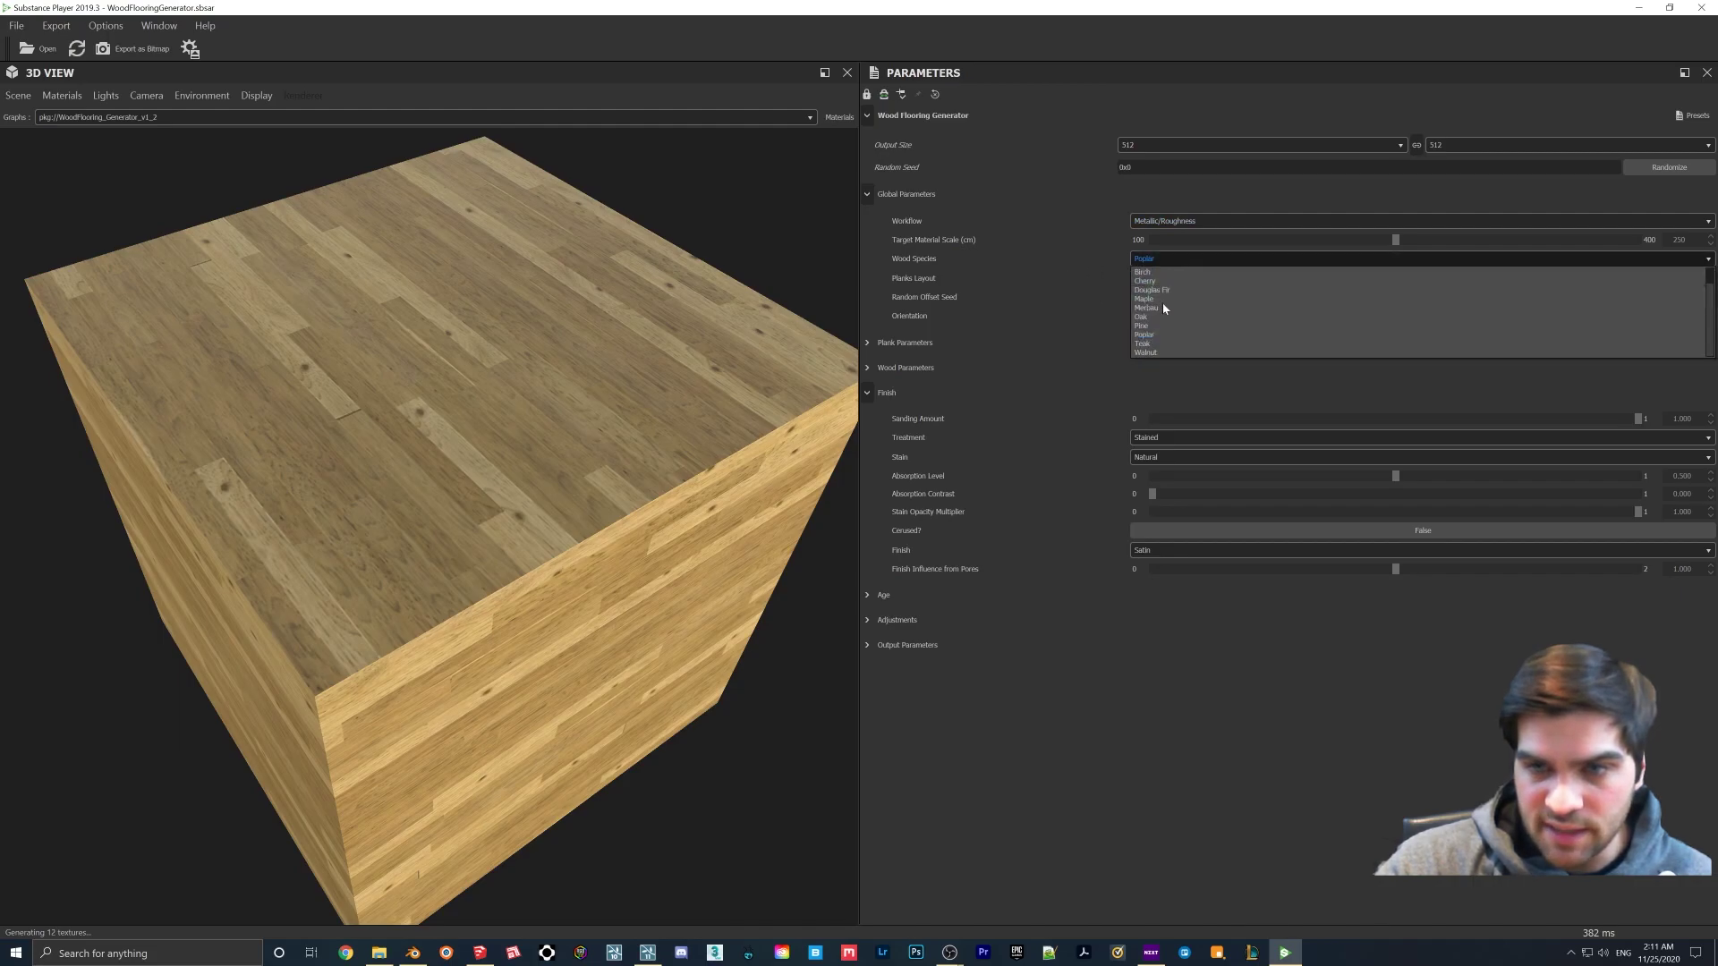
left_click(1148, 347)
- Raise the output size to 2048 × 2048
left_click(1163, 145)
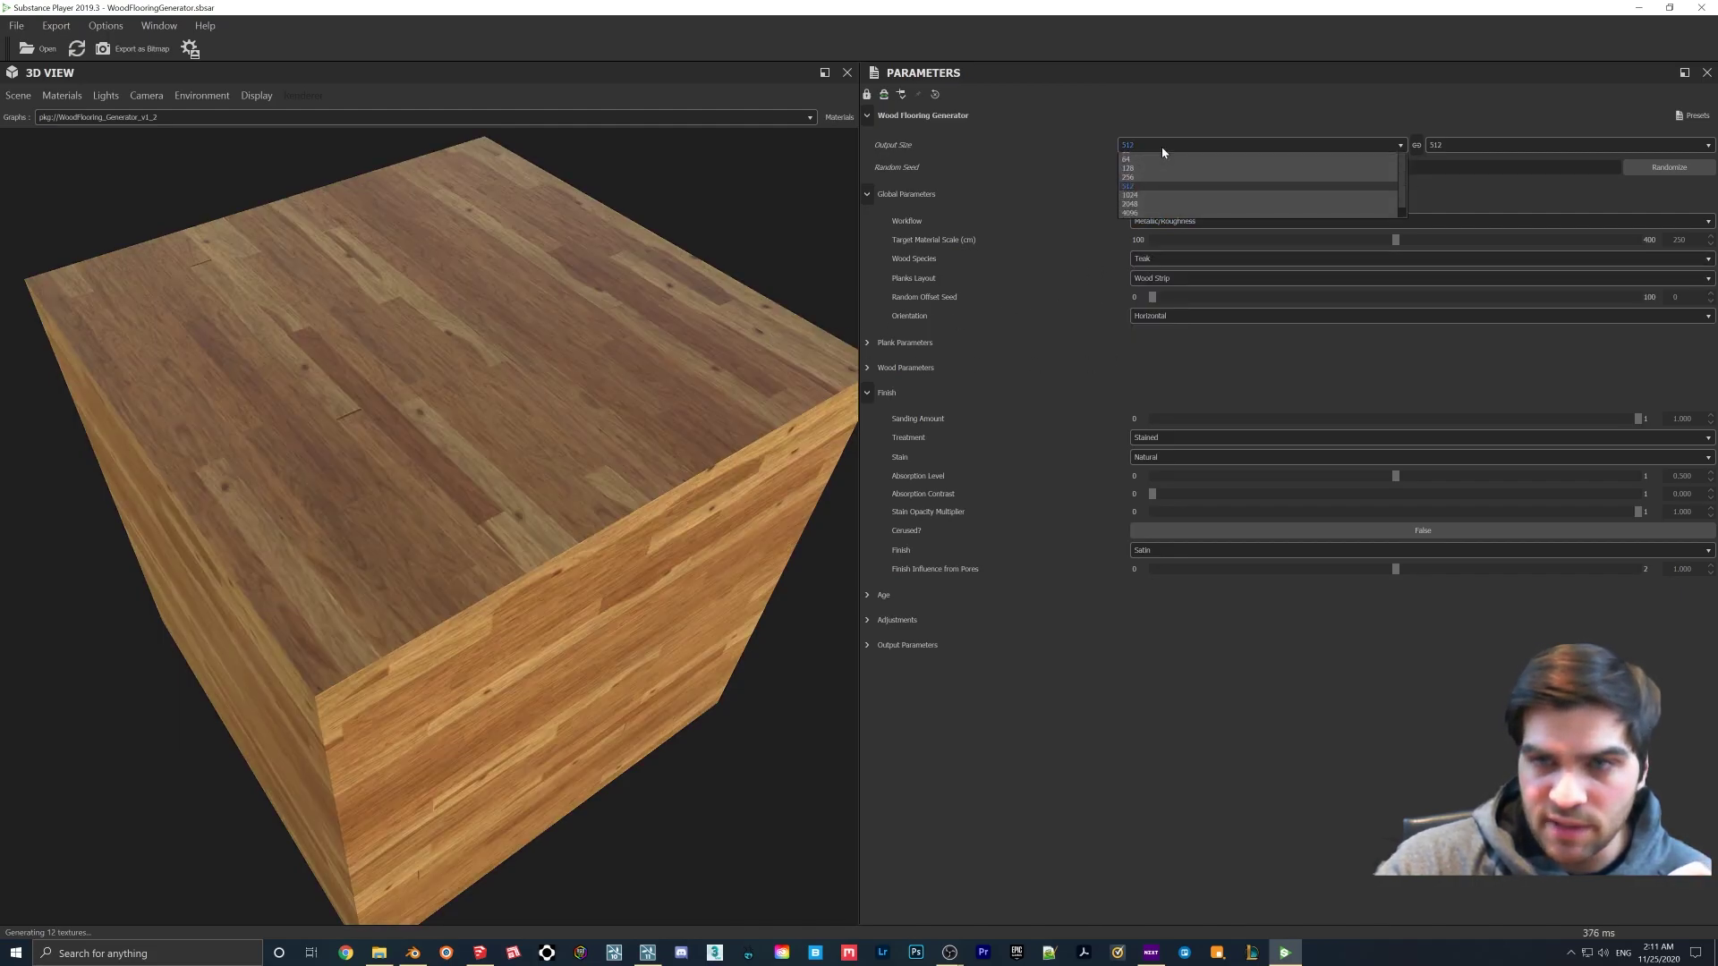
left_click(1129, 251)
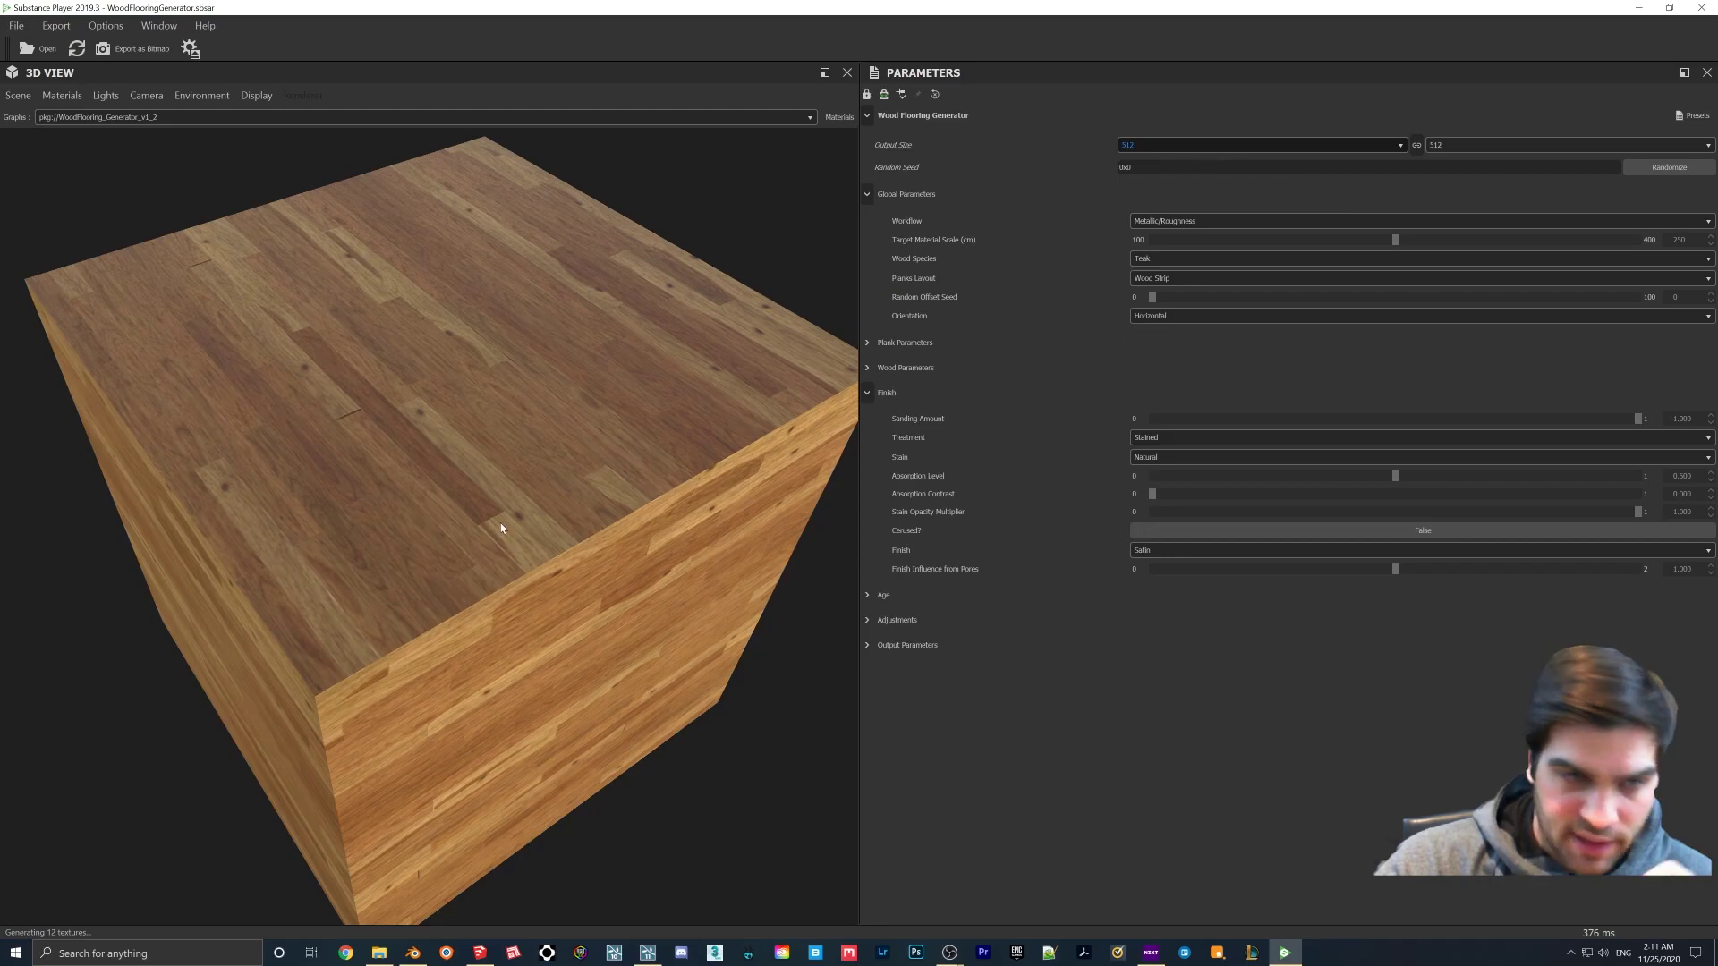
left_click_drag(440, 511, 555, 349)
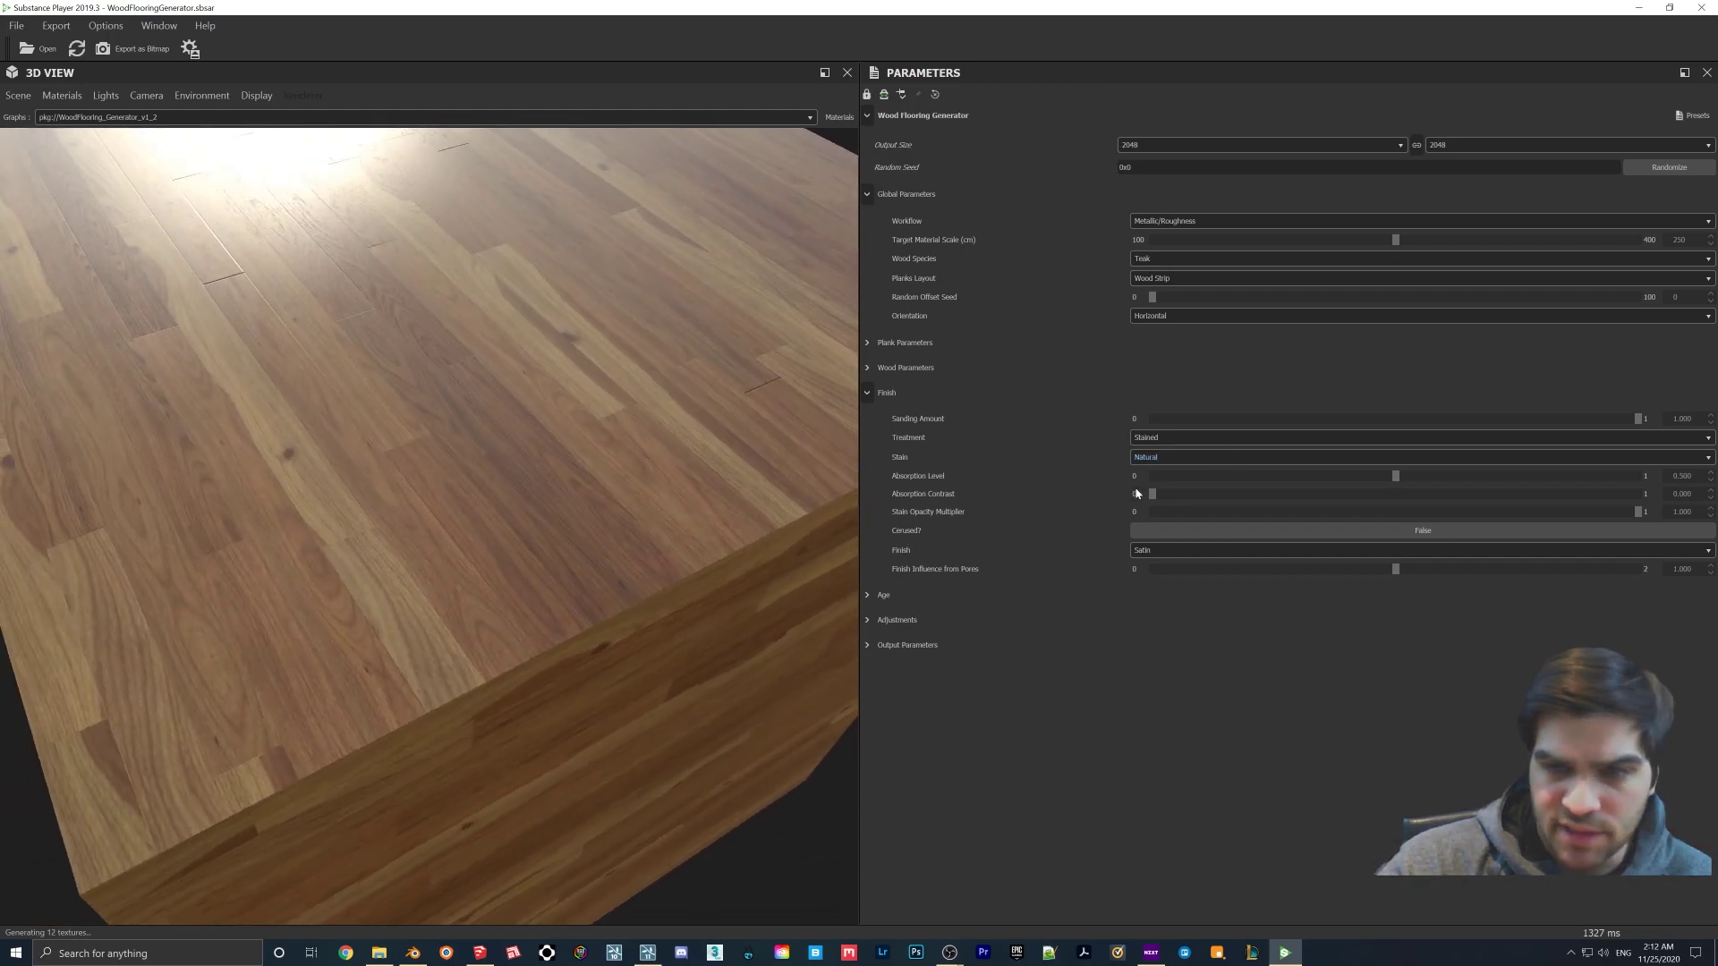
- Under Age > Surface Imperfections, push Spills Amount and Spills Opacity to maximum
left_click(869, 620)
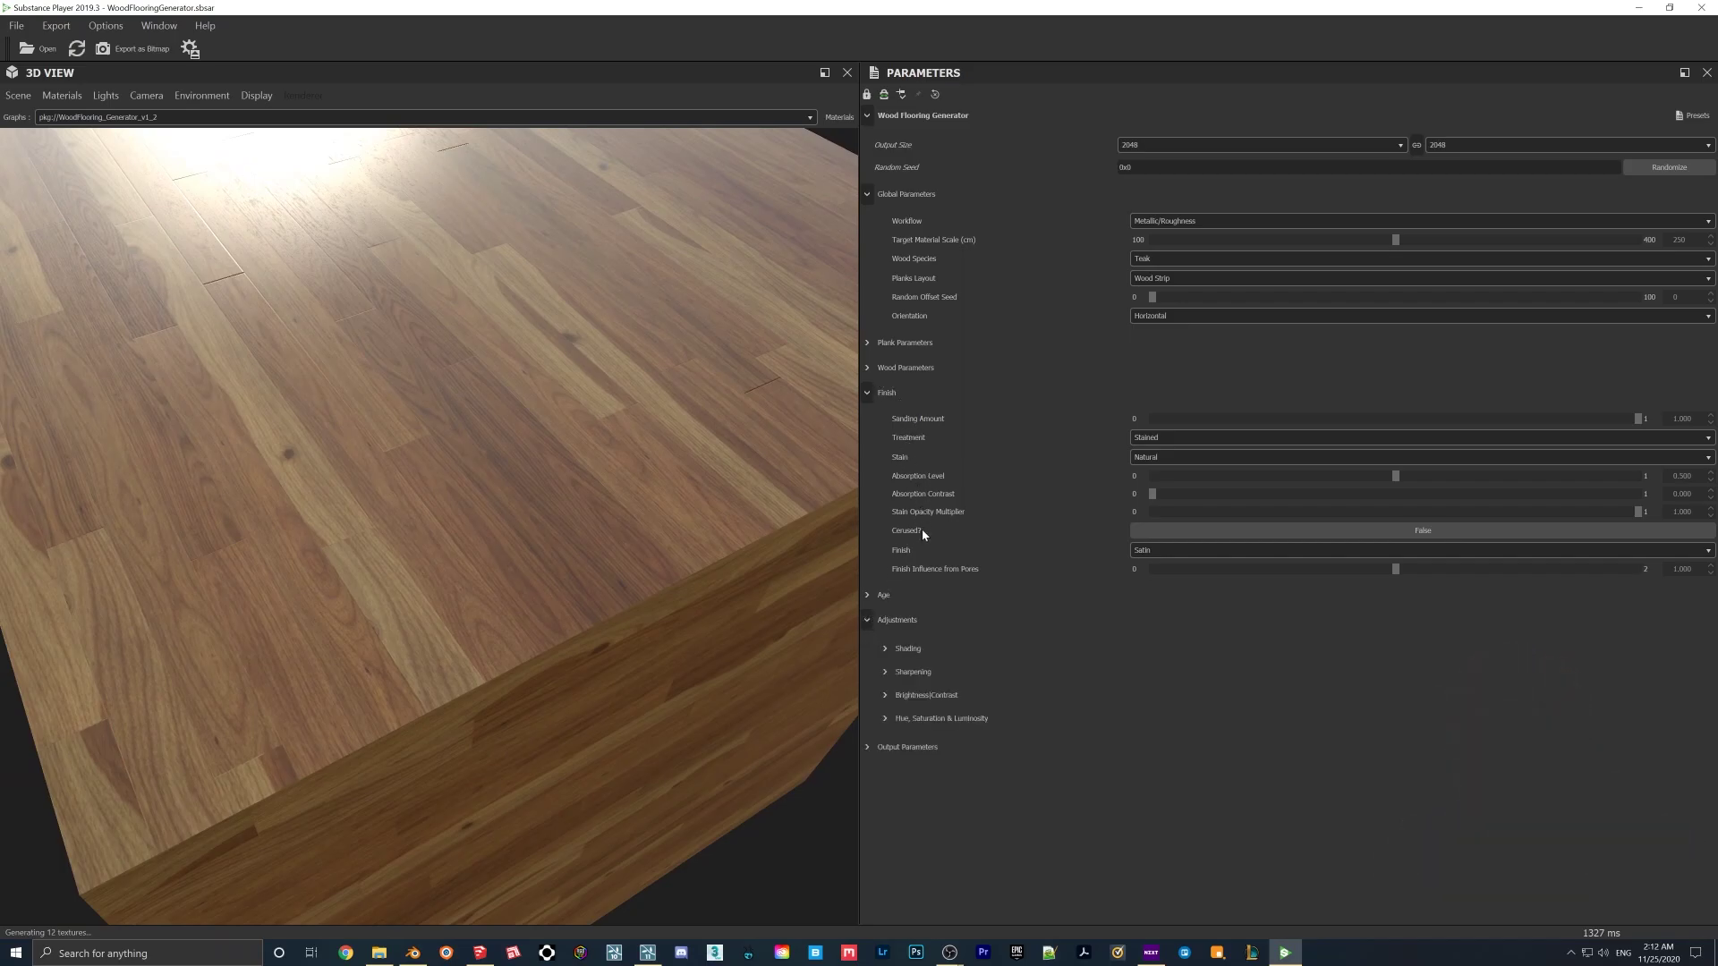
left_click(868, 596)
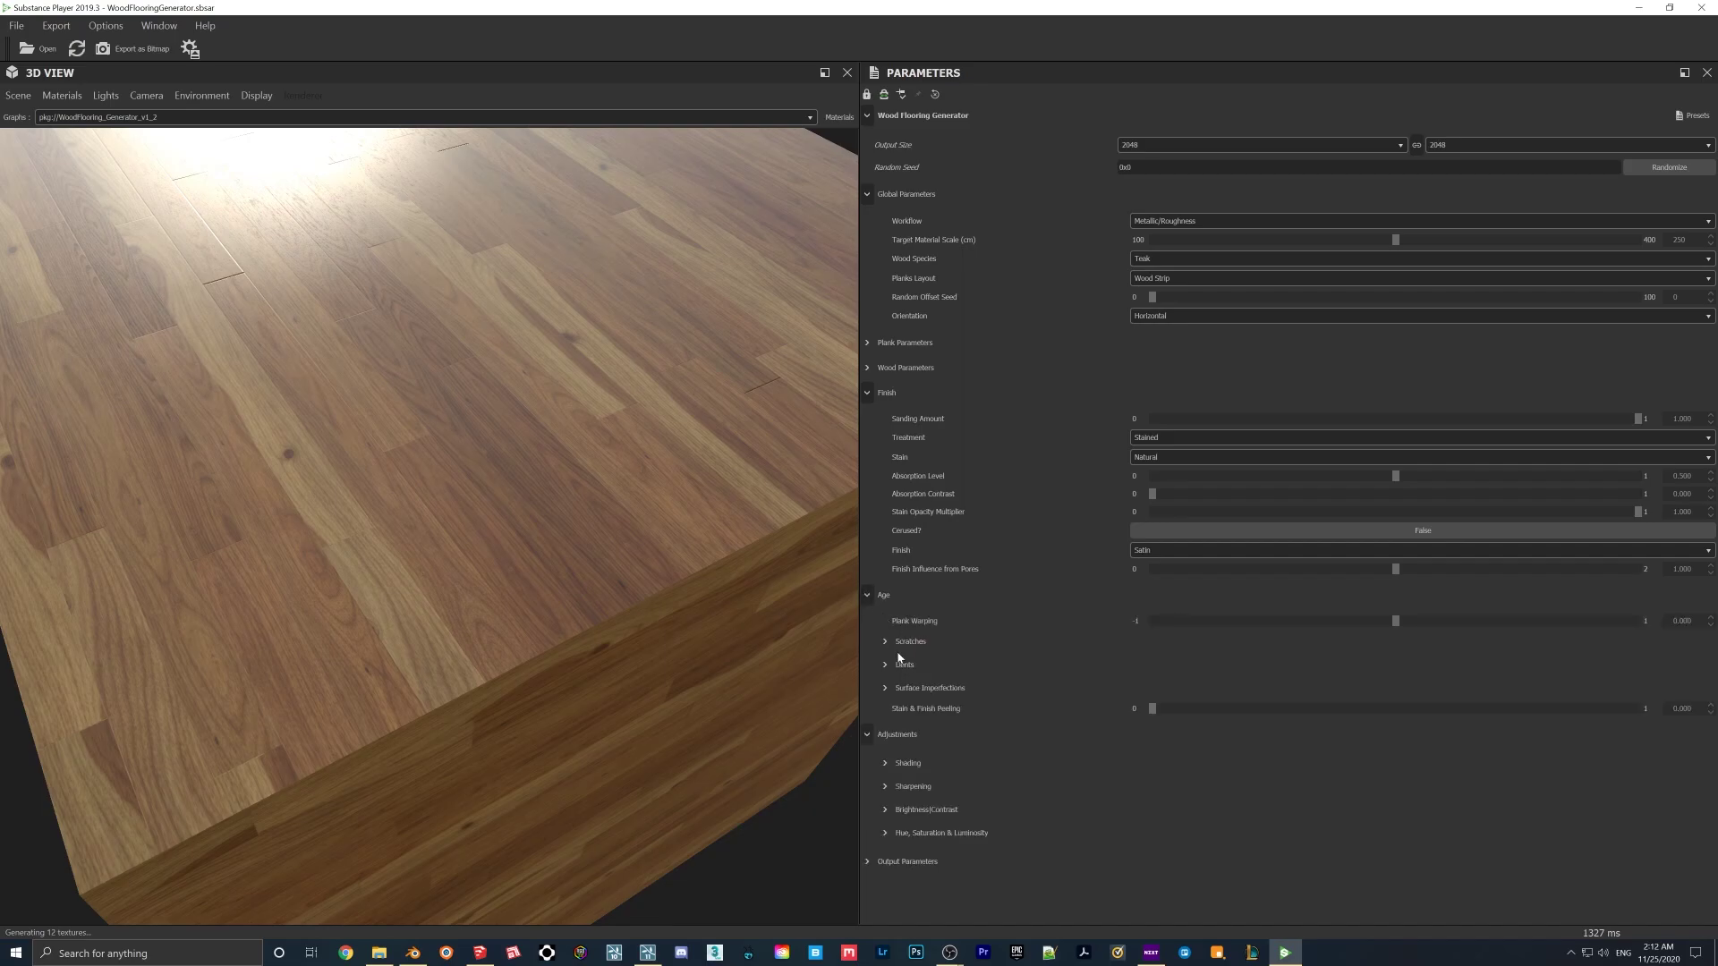
left_click(886, 688)
scroll(981, 623, "down", 1)
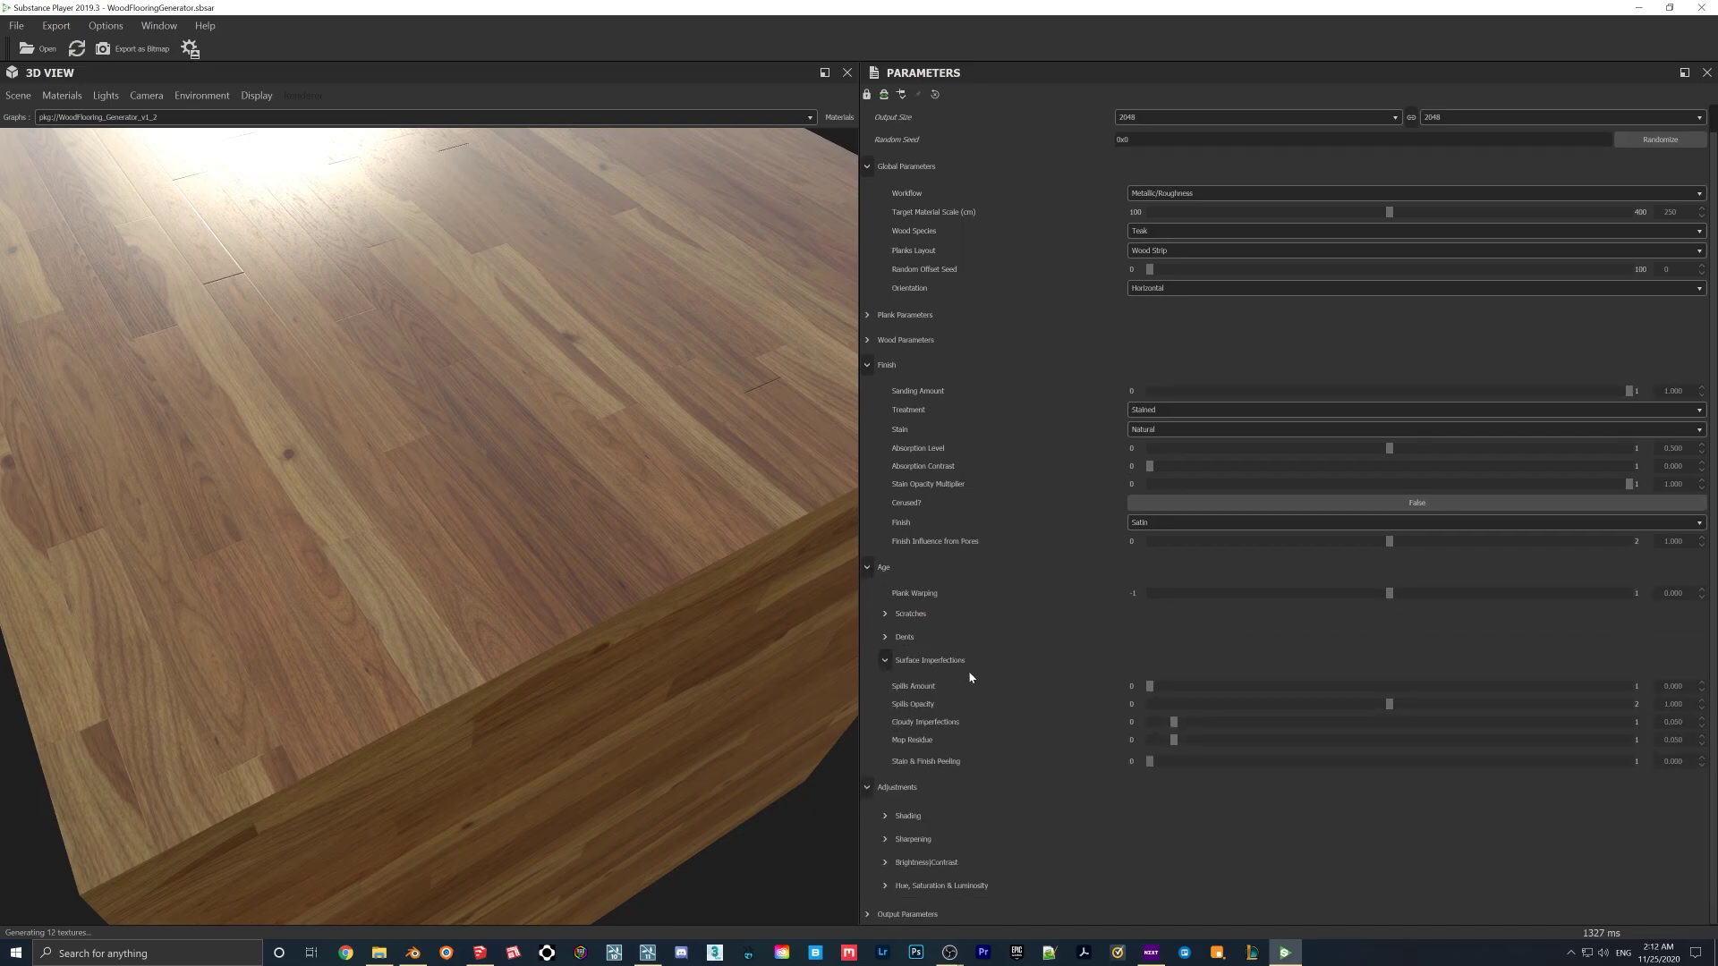
left_click(1150, 688)
left_click_drag(1622, 696, 1639, 693)
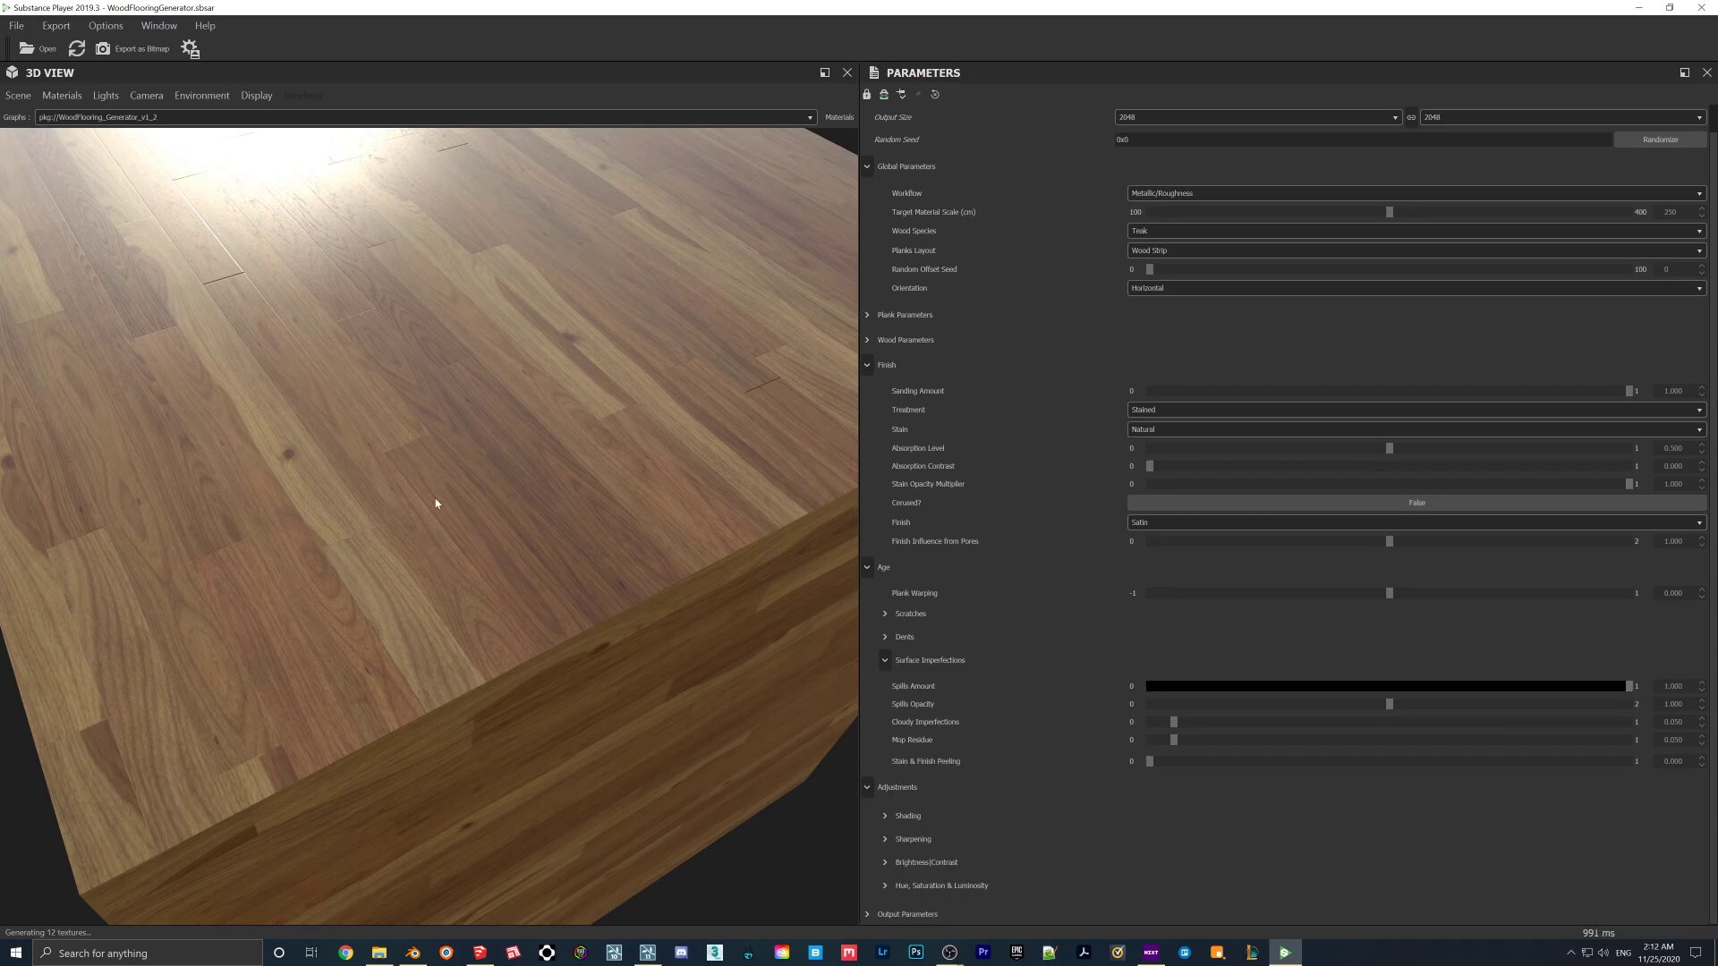
scroll(514, 560, "down", 4)
scroll(368, 325, "up", 5)
mouse_move(378, 314)
left_mouse_down()
mouse_move(411, 304)
mouse_move(352, 314)
left_mouse_up()
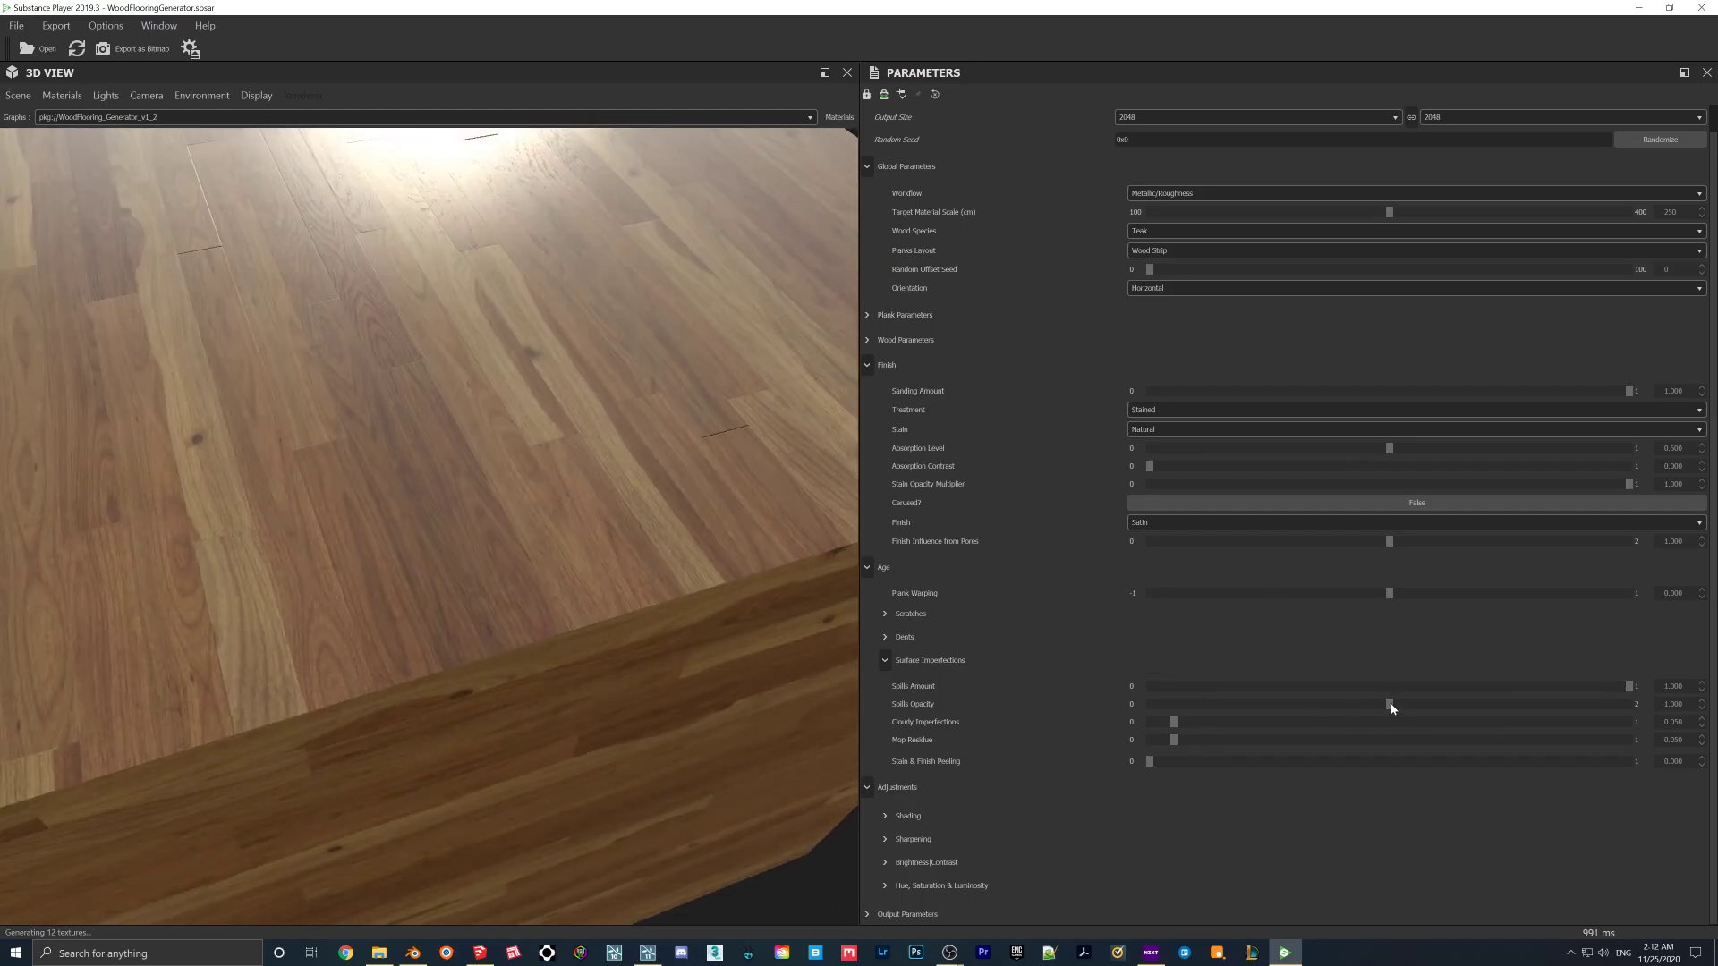
left_click_drag(1602, 711, 1628, 712)
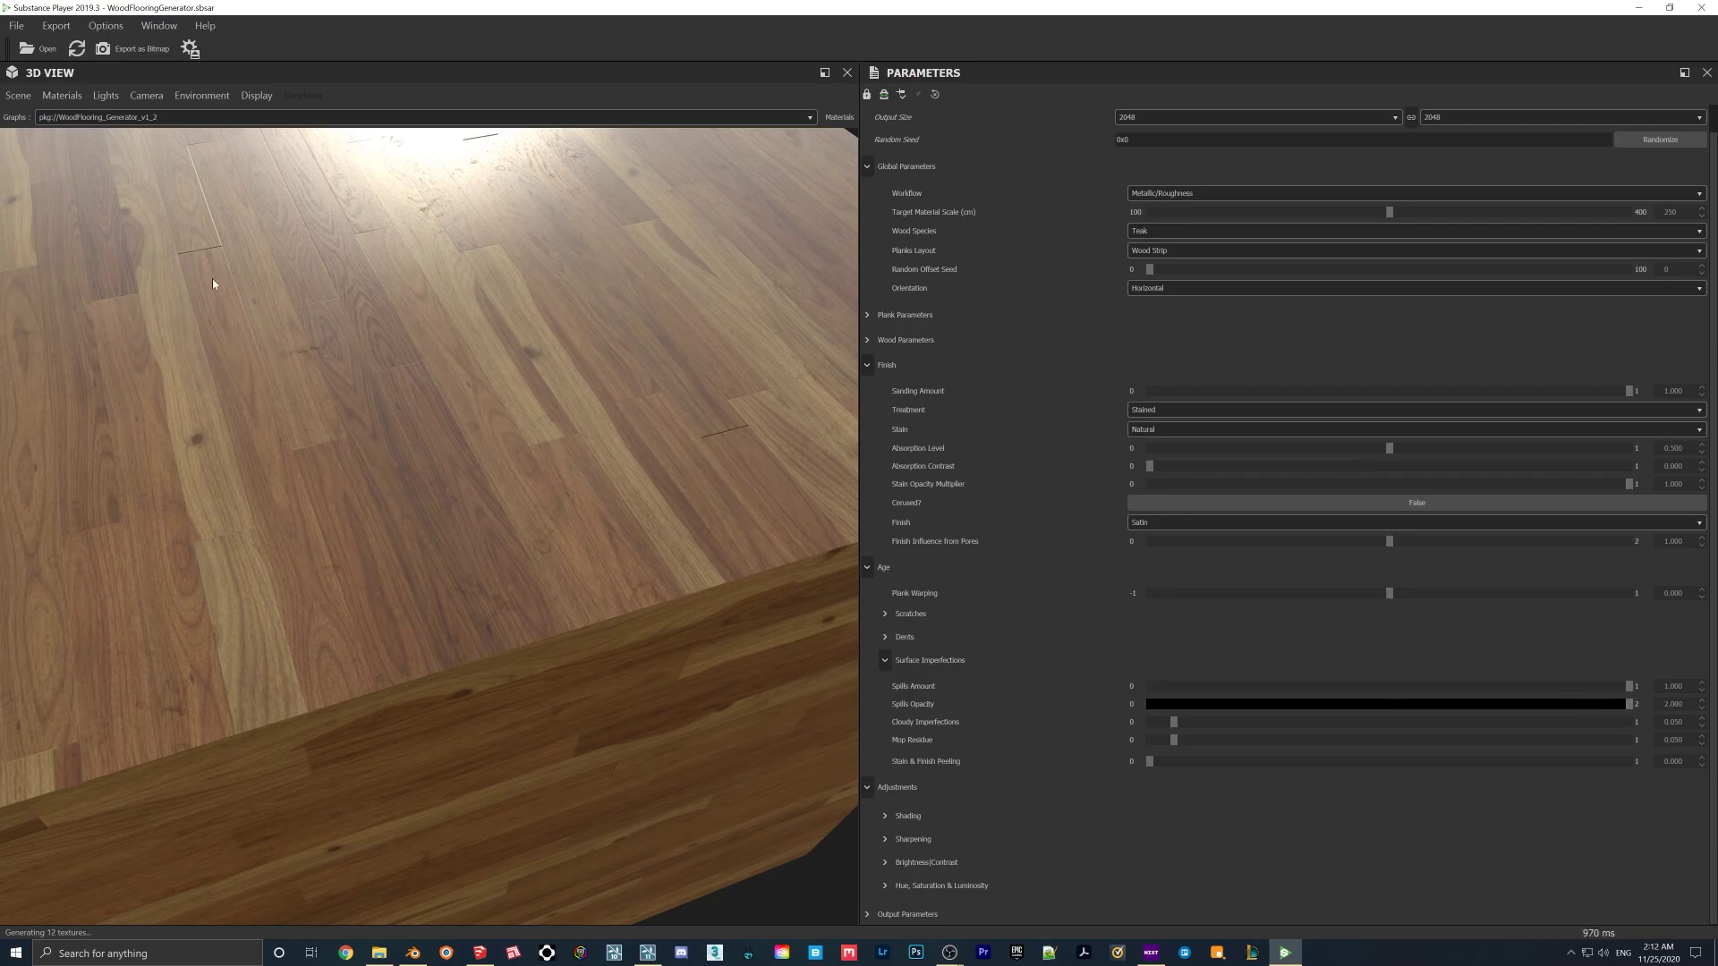
- Switch the preview shape from the cube to a flat Plane
left_click(257, 96)
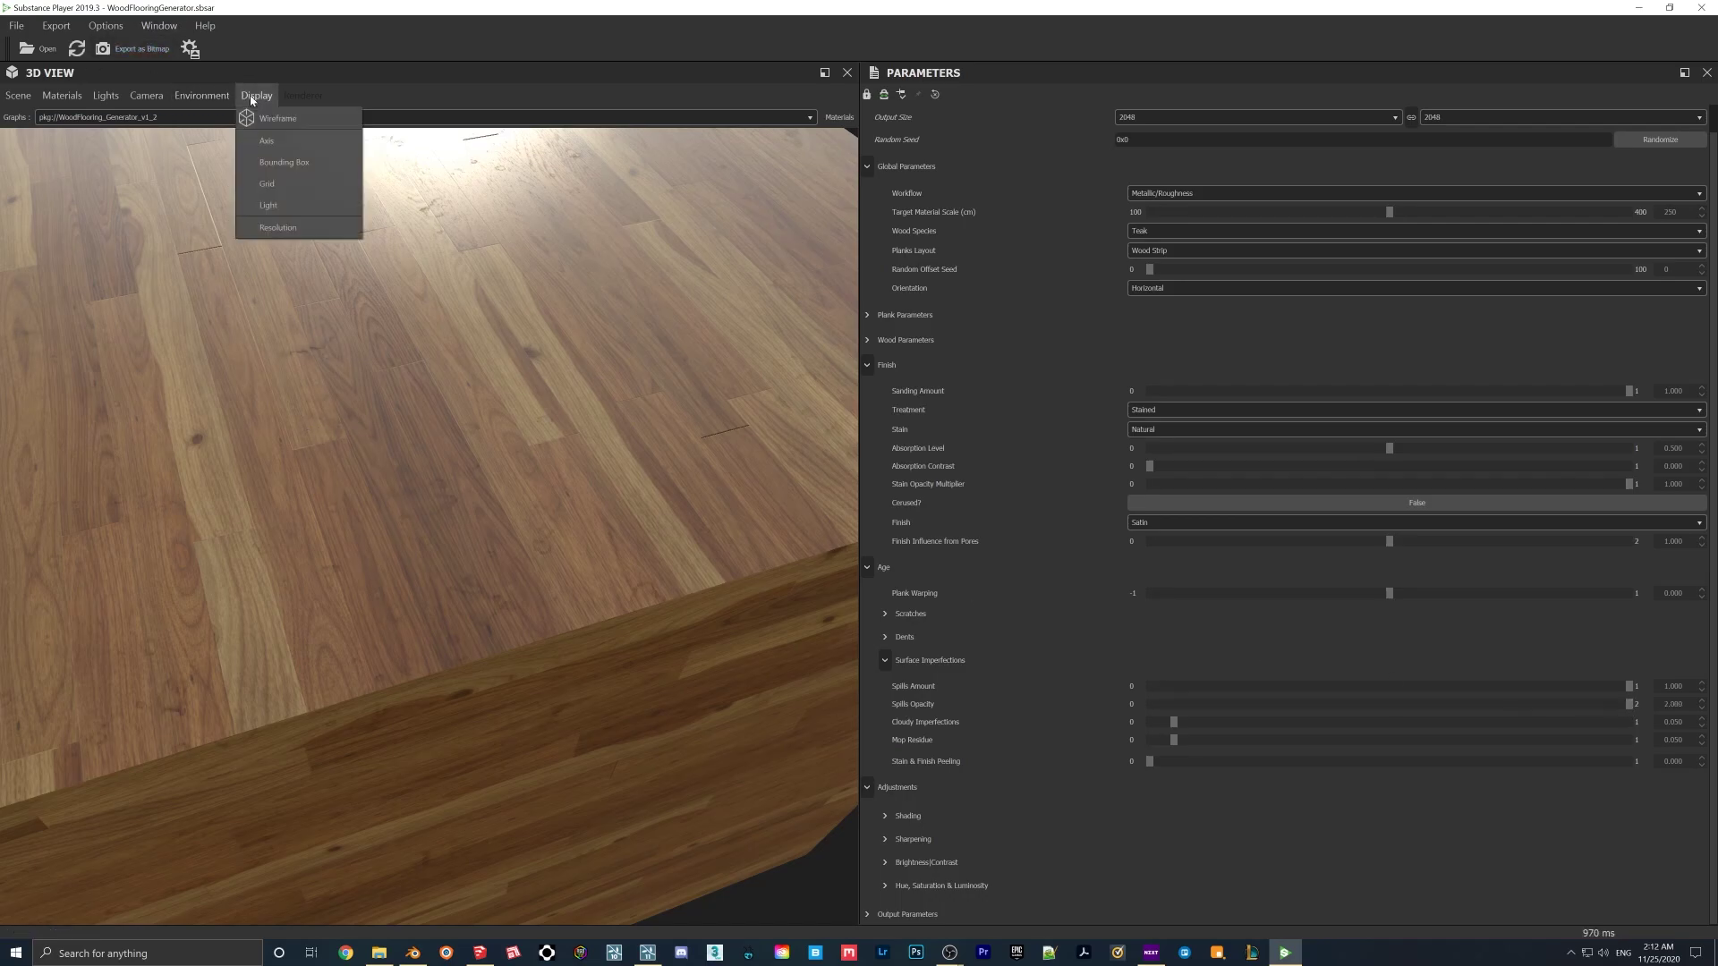
mouse_move(140, 99)
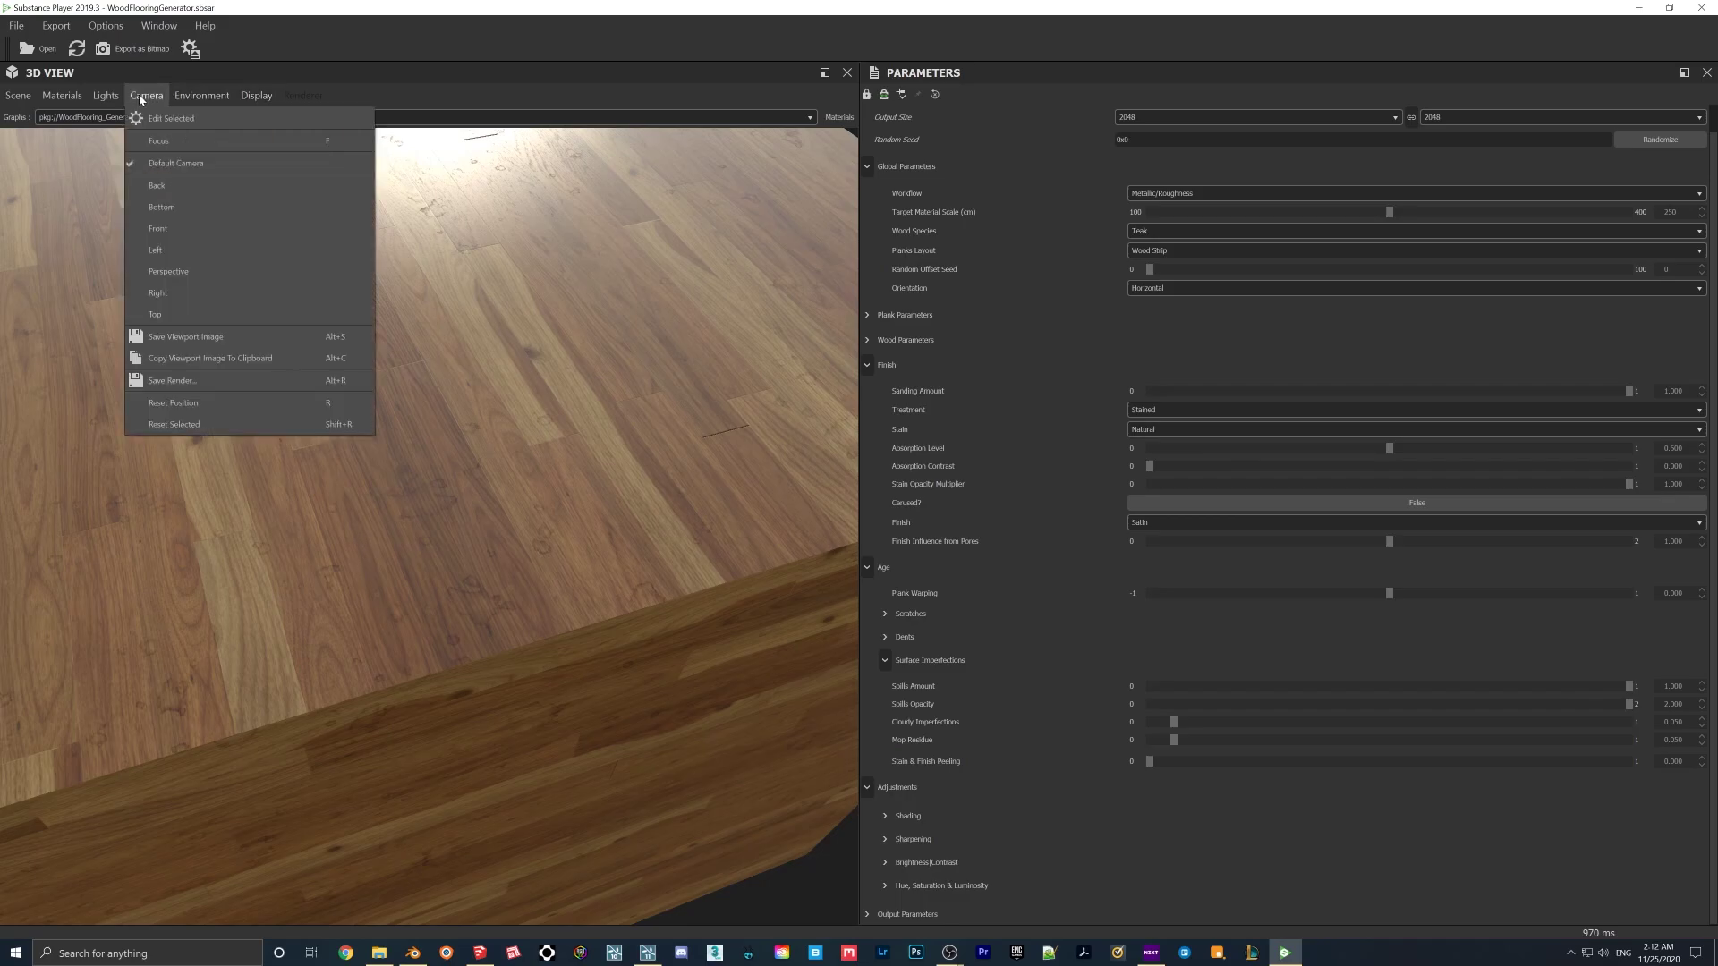
left_click(65, 97)
left_click(27, 98)
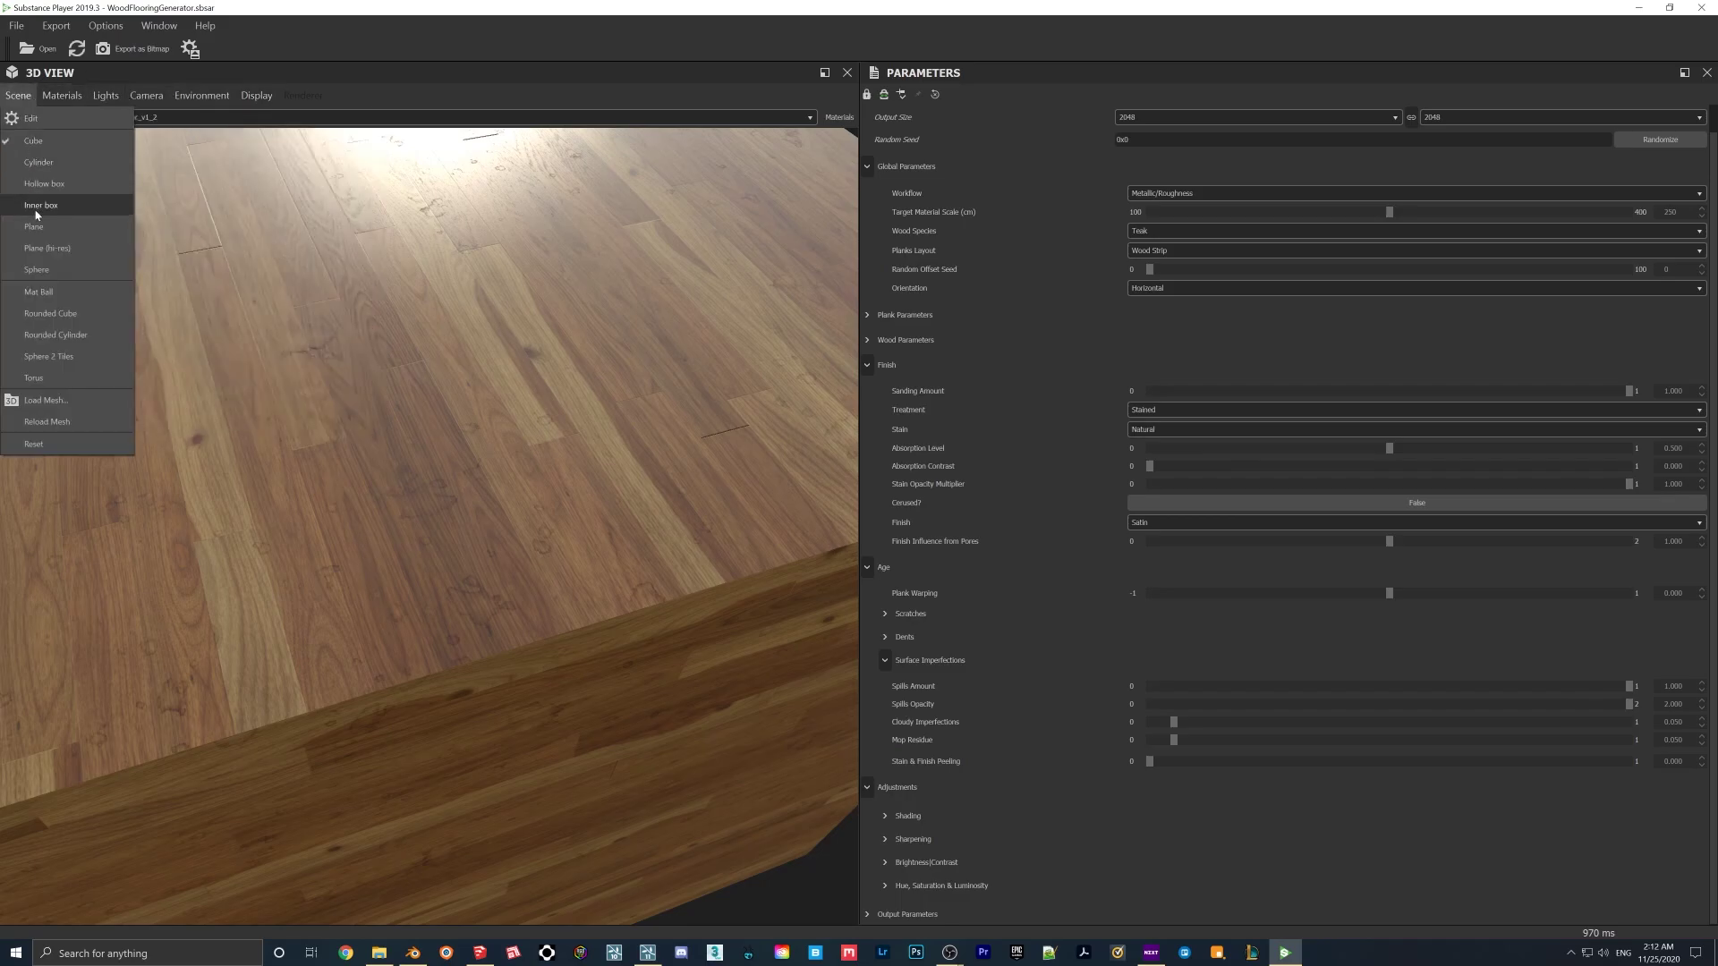
left_click(54, 227)
scroll(430, 555, "up", 3)
left_click_drag(455, 539, 406, 441)
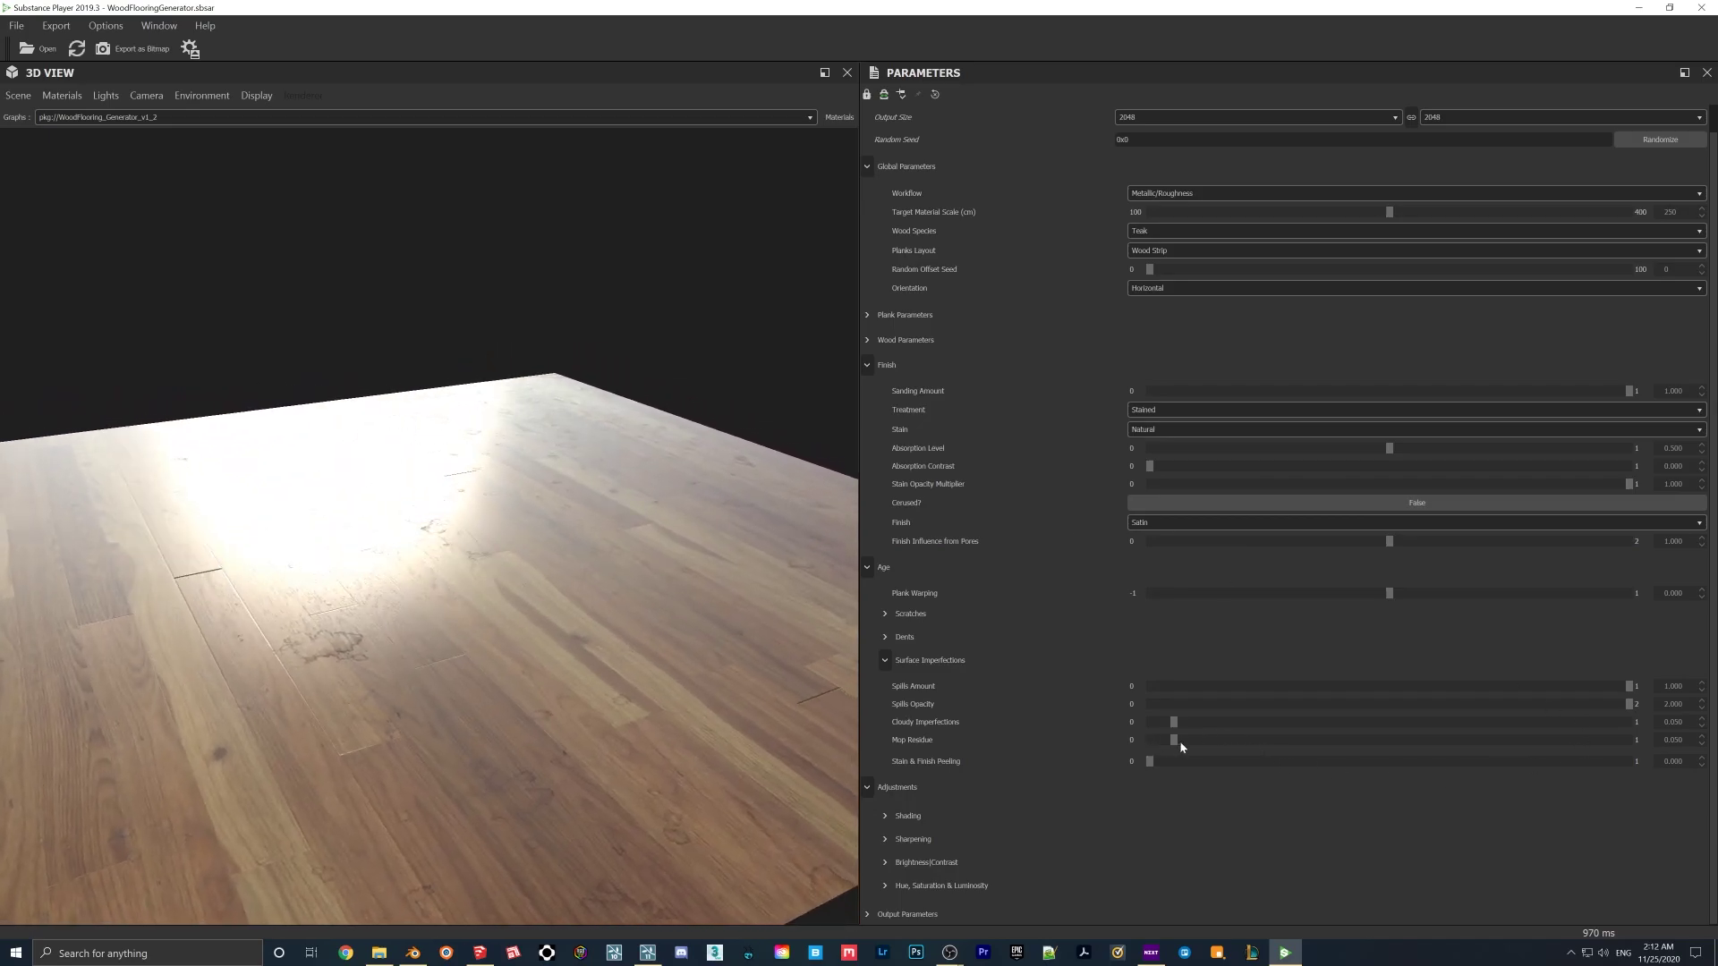
- Drag the Mop Residue slider to its 1.000 maximum
left_click(1563, 737)
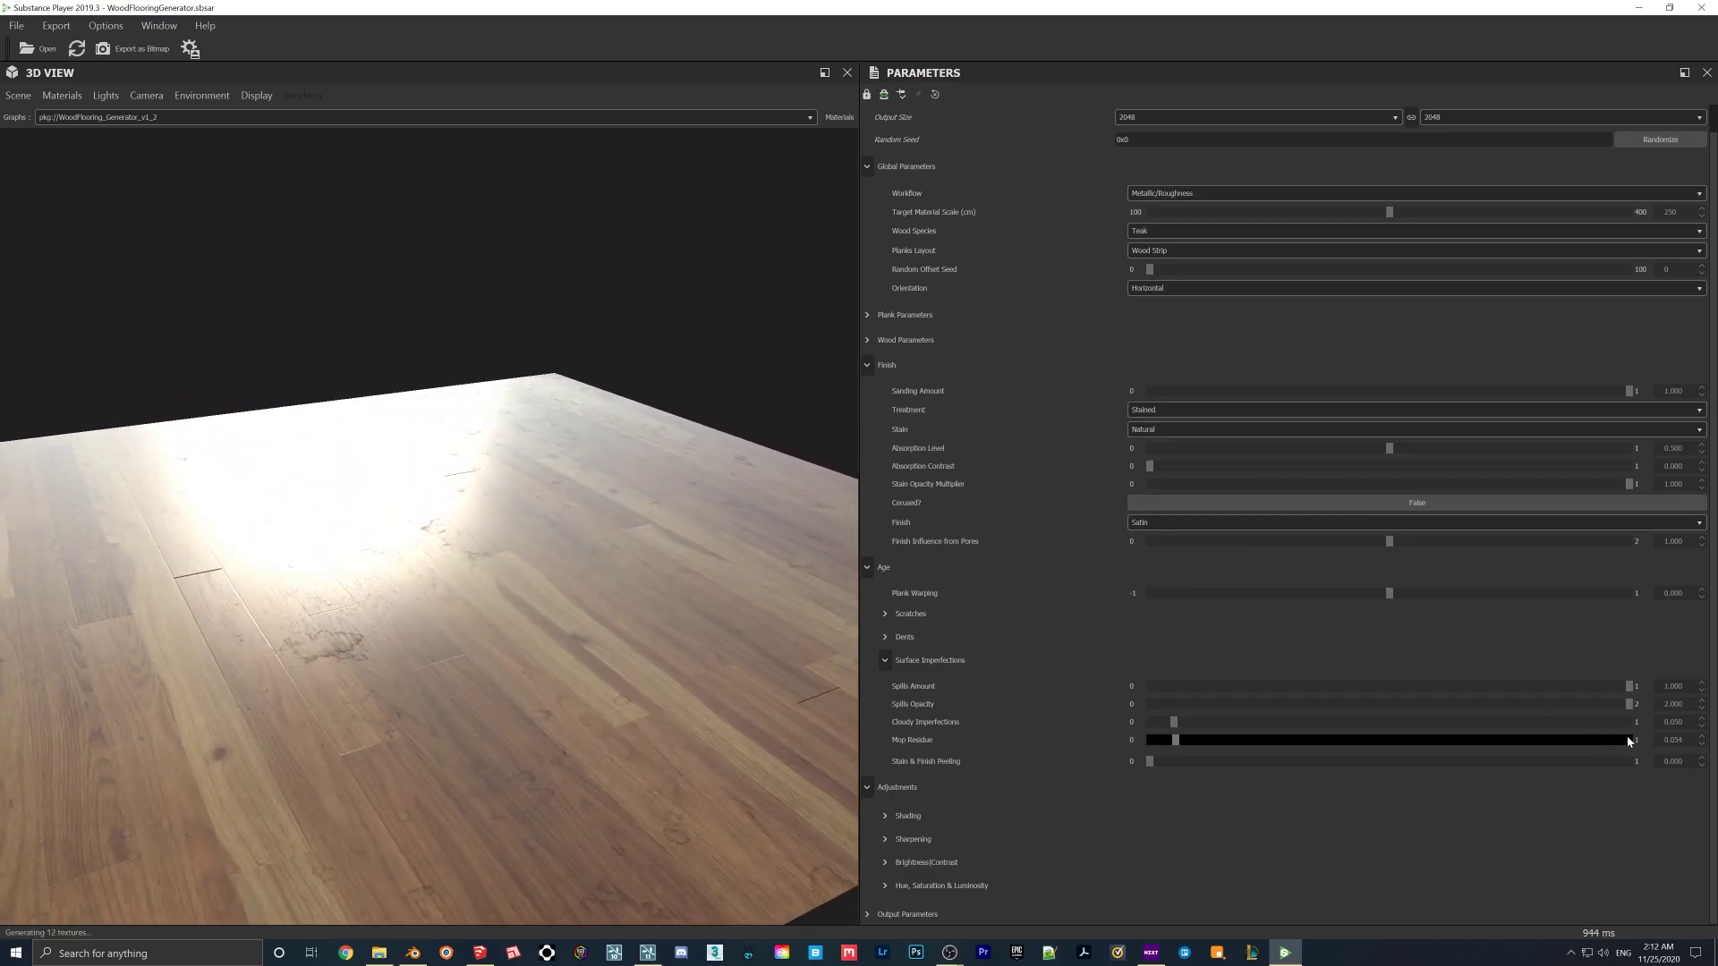
left_click_drag(1635, 738, 1638, 739)
left_click(1638, 741)
left_click_drag(498, 585, 451, 580)
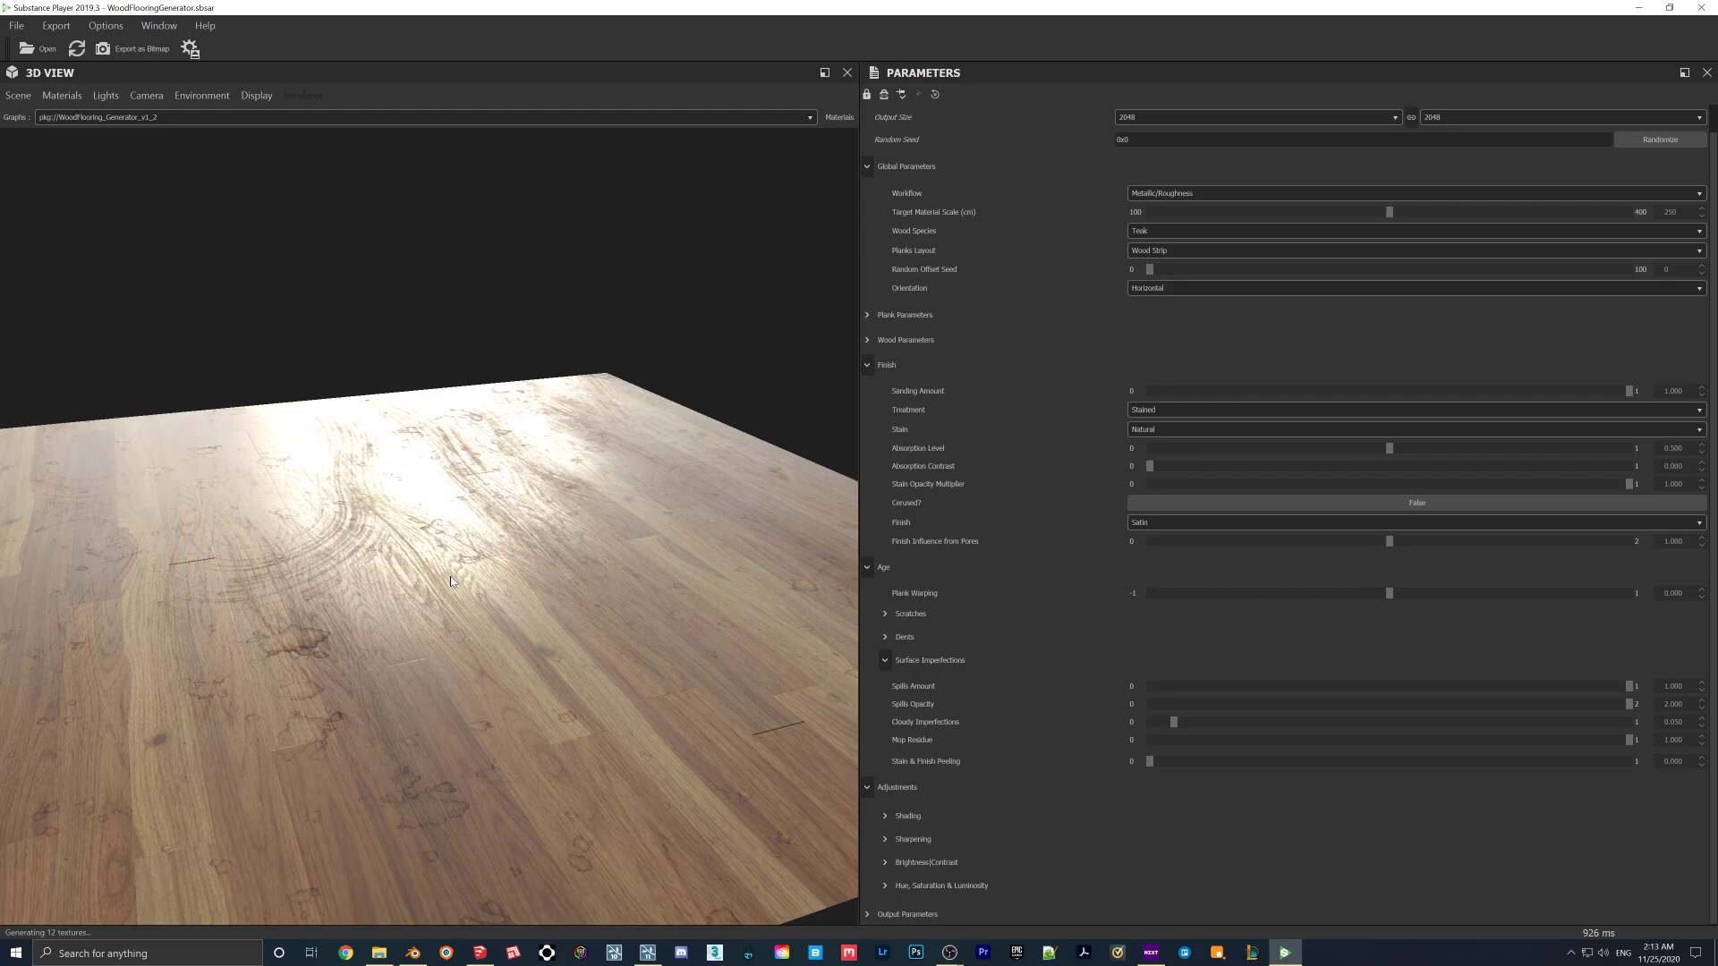
left_click_drag(449, 580, 538, 577)
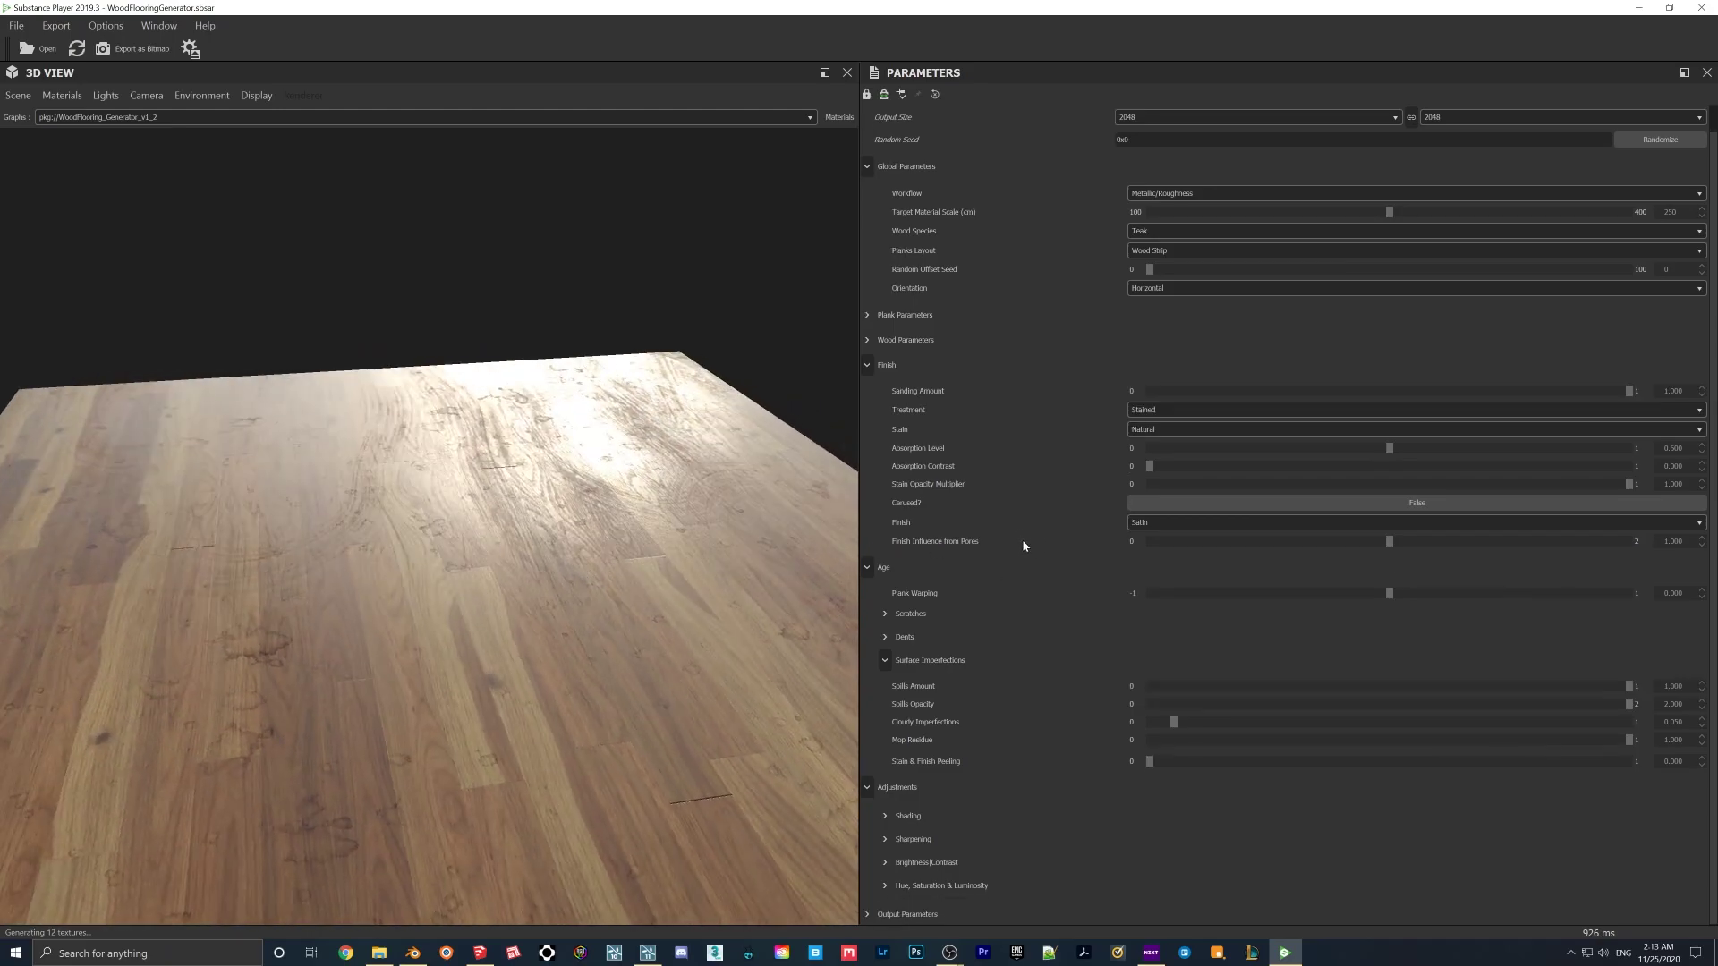
- Expand and collapse the Shading adjustments, then orbit the floor plane to inspect it
left_click(885, 816)
scroll(1029, 833, "down", 1)
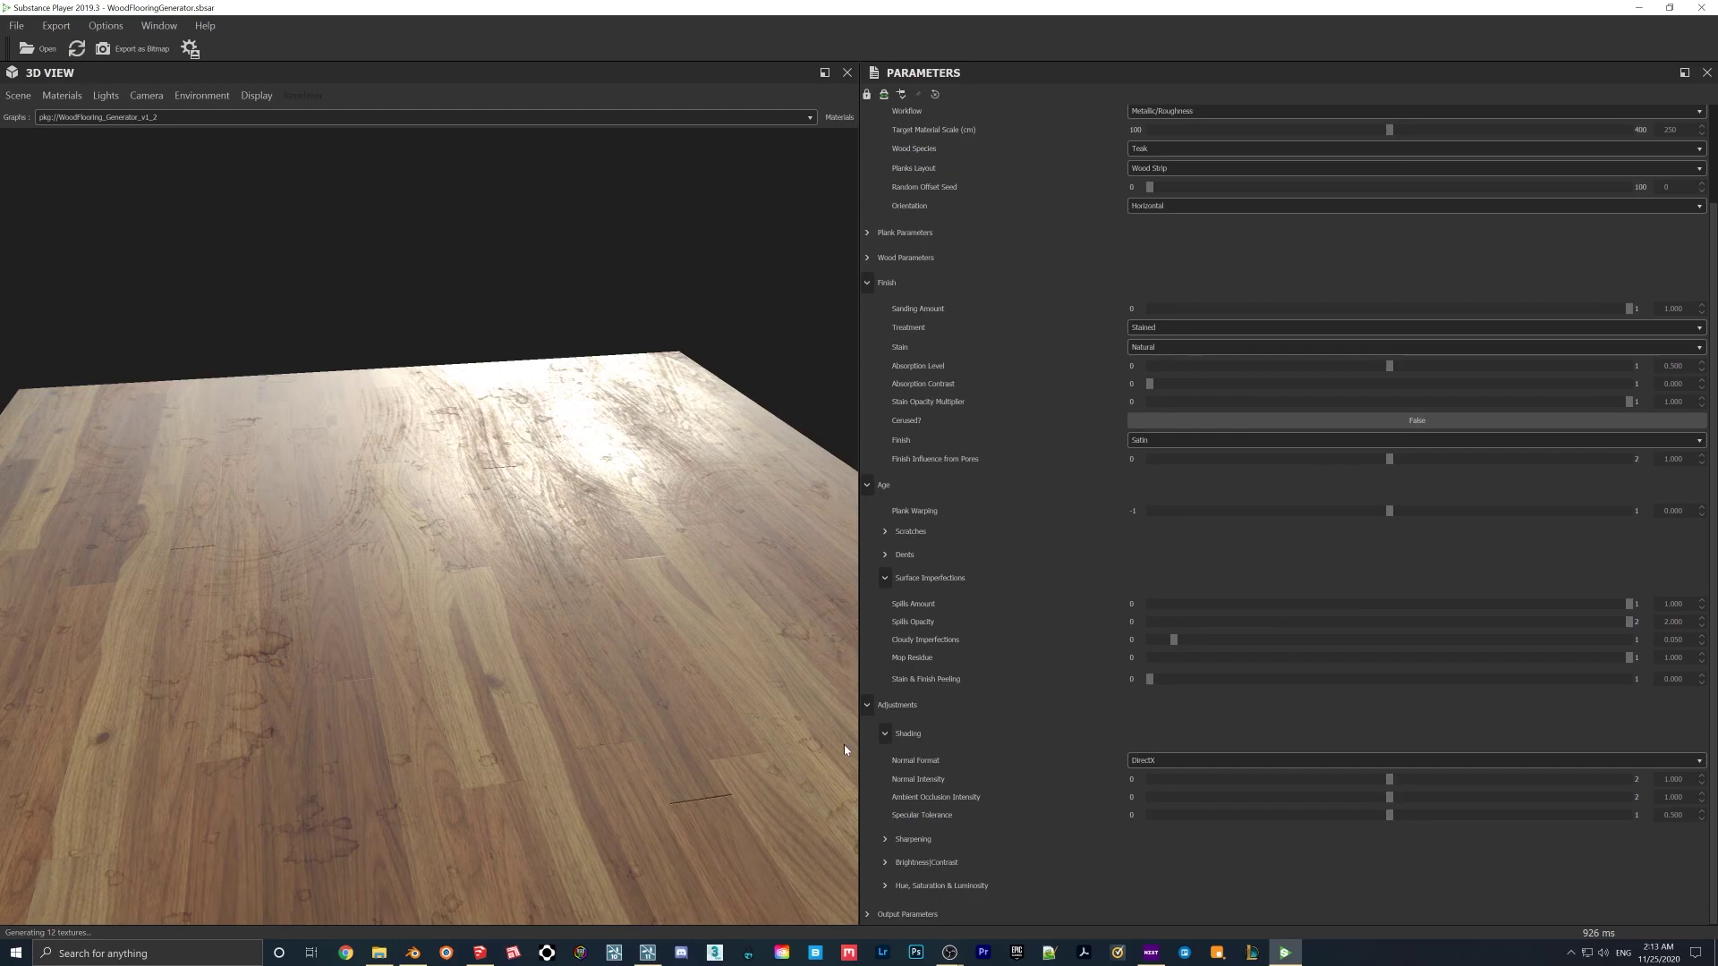
left_click(905, 735)
scroll(984, 653, "up", 1)
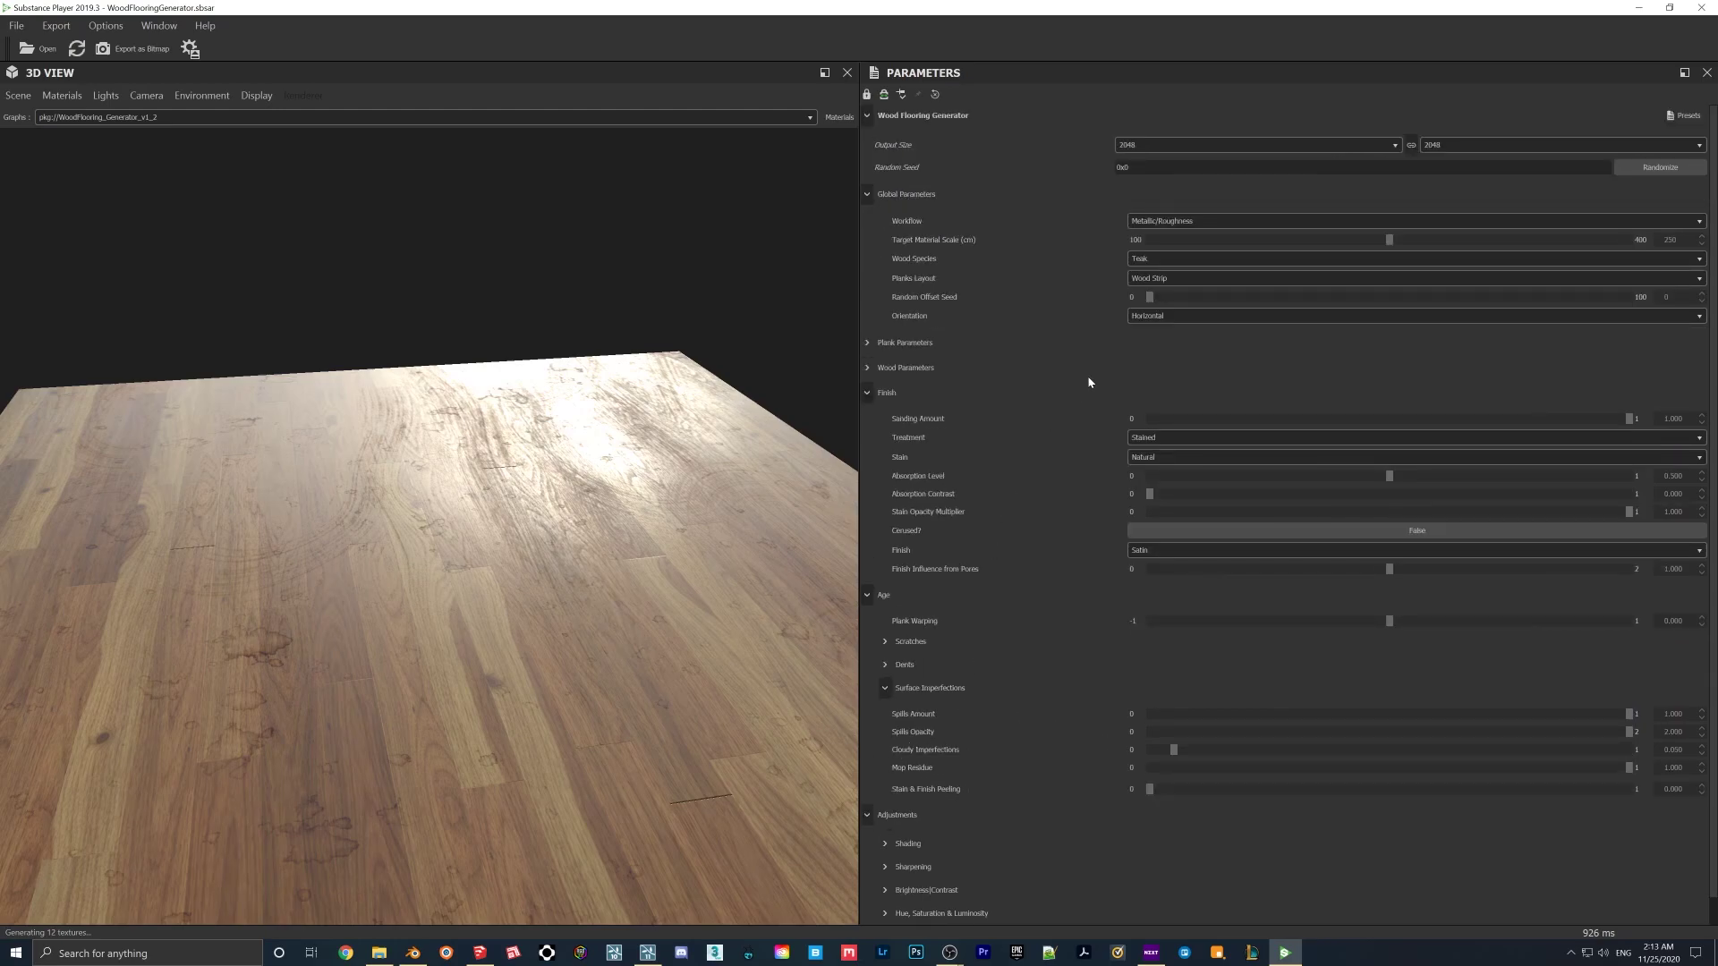
left_click_drag(561, 391, 574, 502)
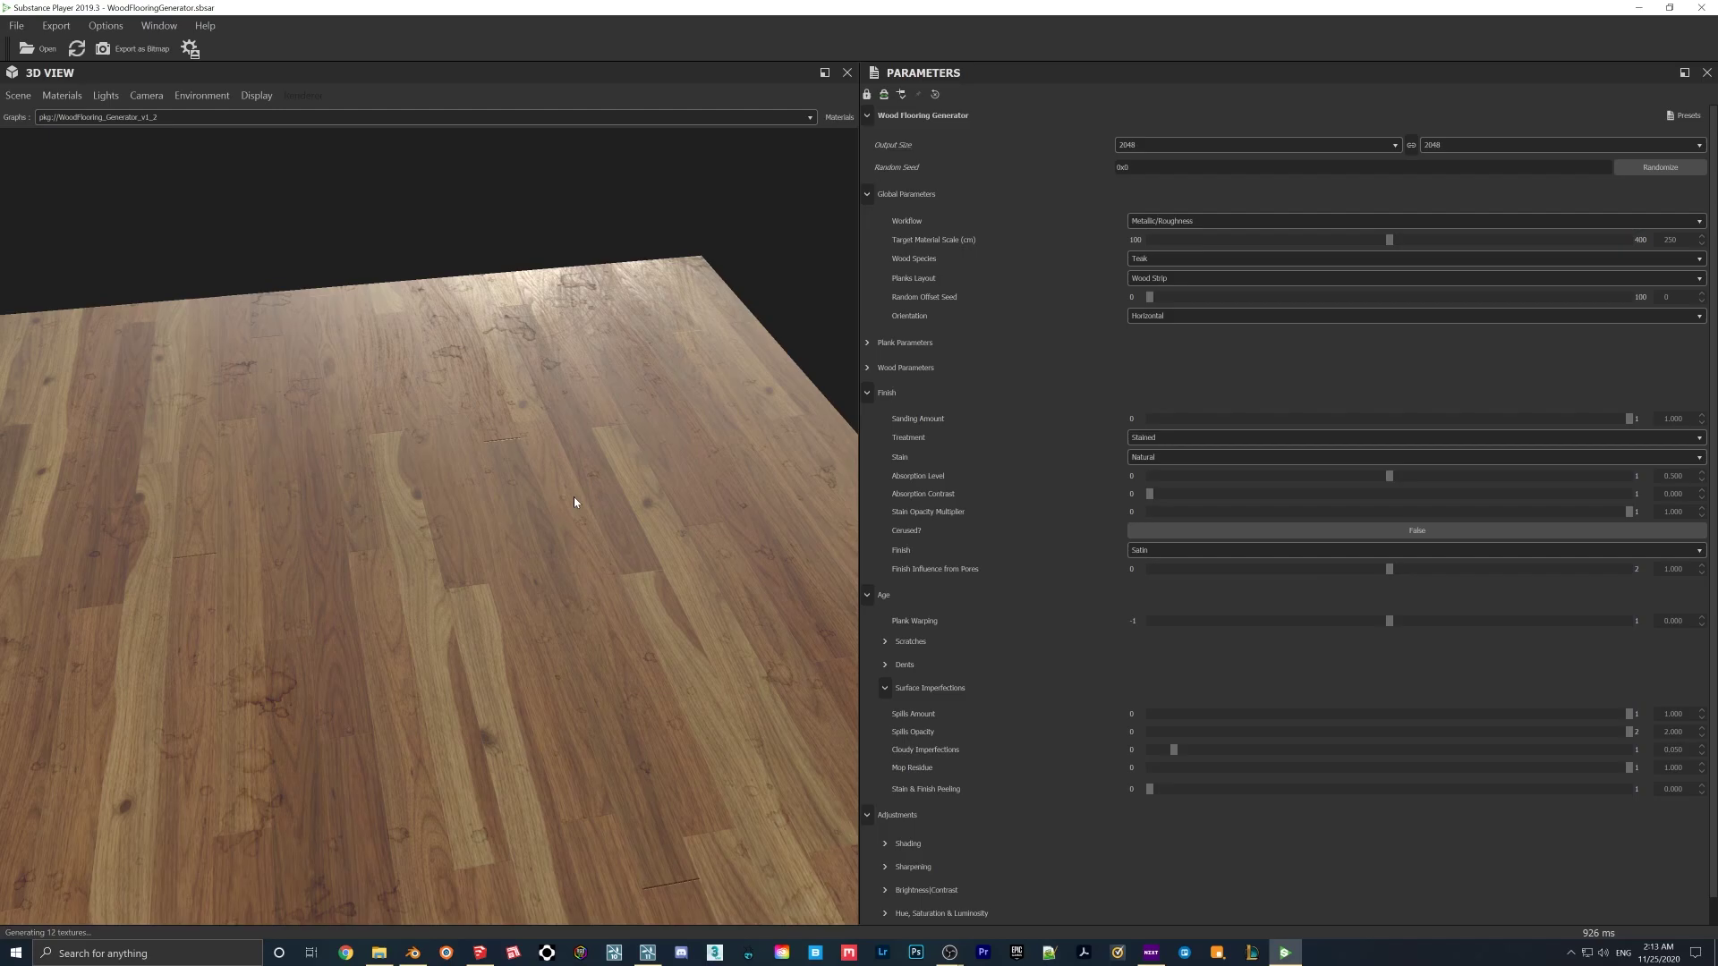
left_click_drag(561, 480, 522, 588)
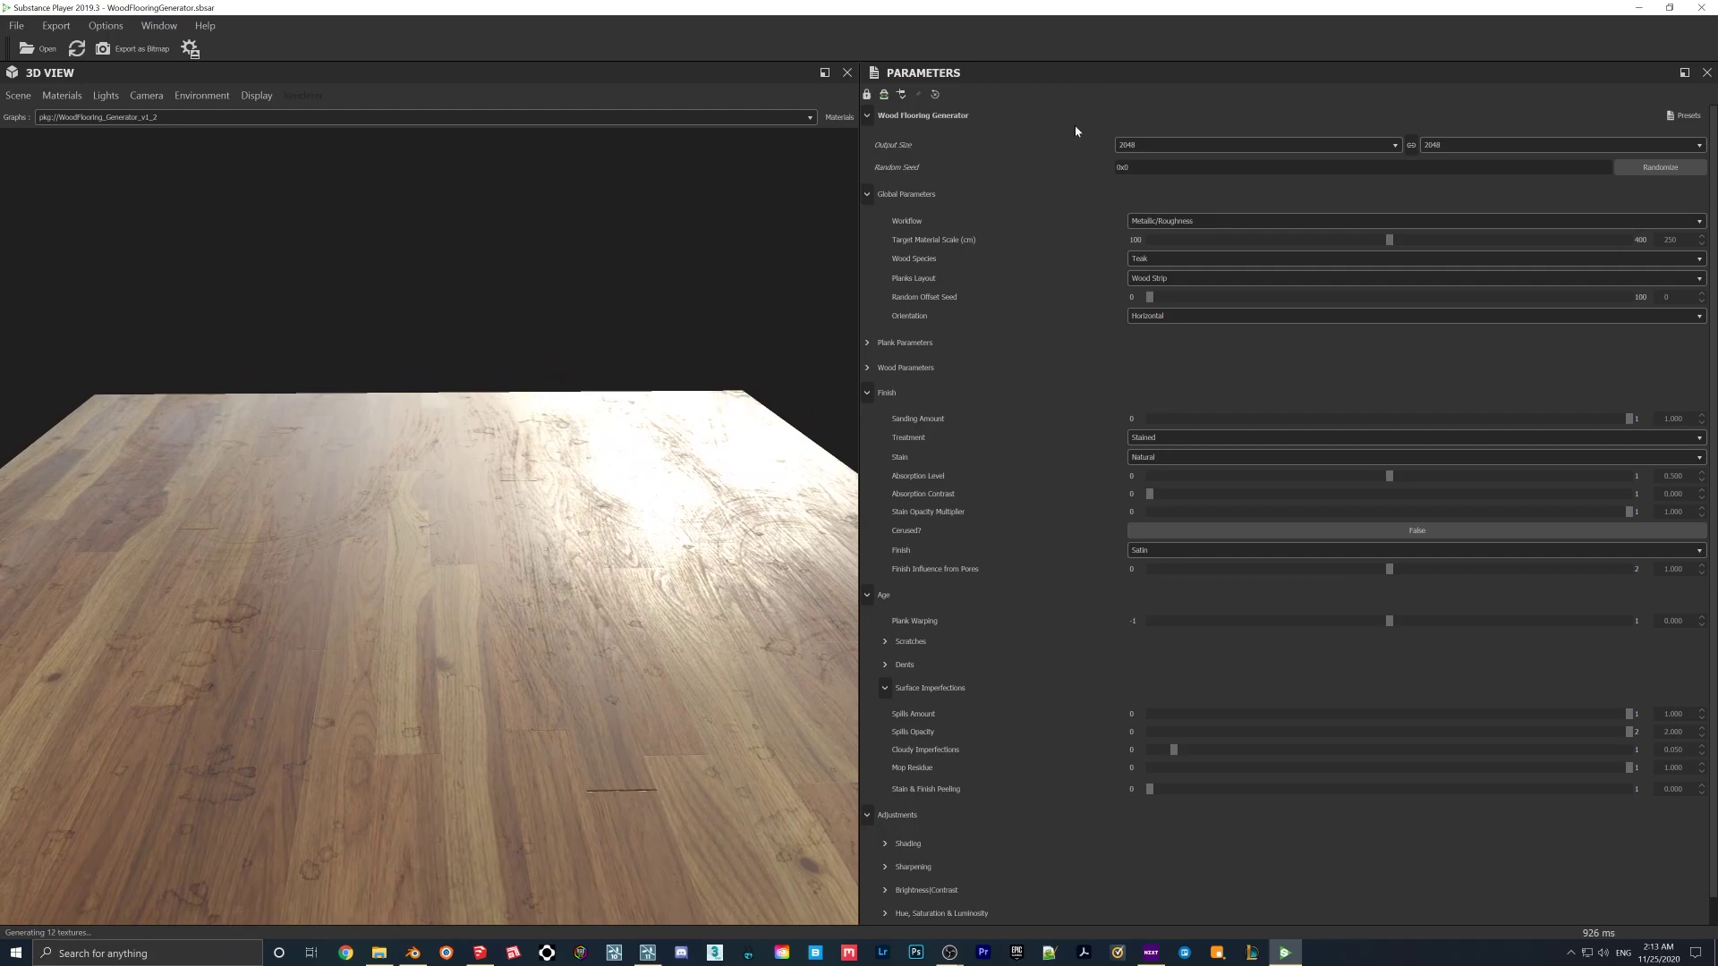
mouse_move(701, 492)
left_mouse_down()
mouse_move(743, 473)
mouse_move(688, 485)
mouse_move(708, 491)
left_mouse_up()
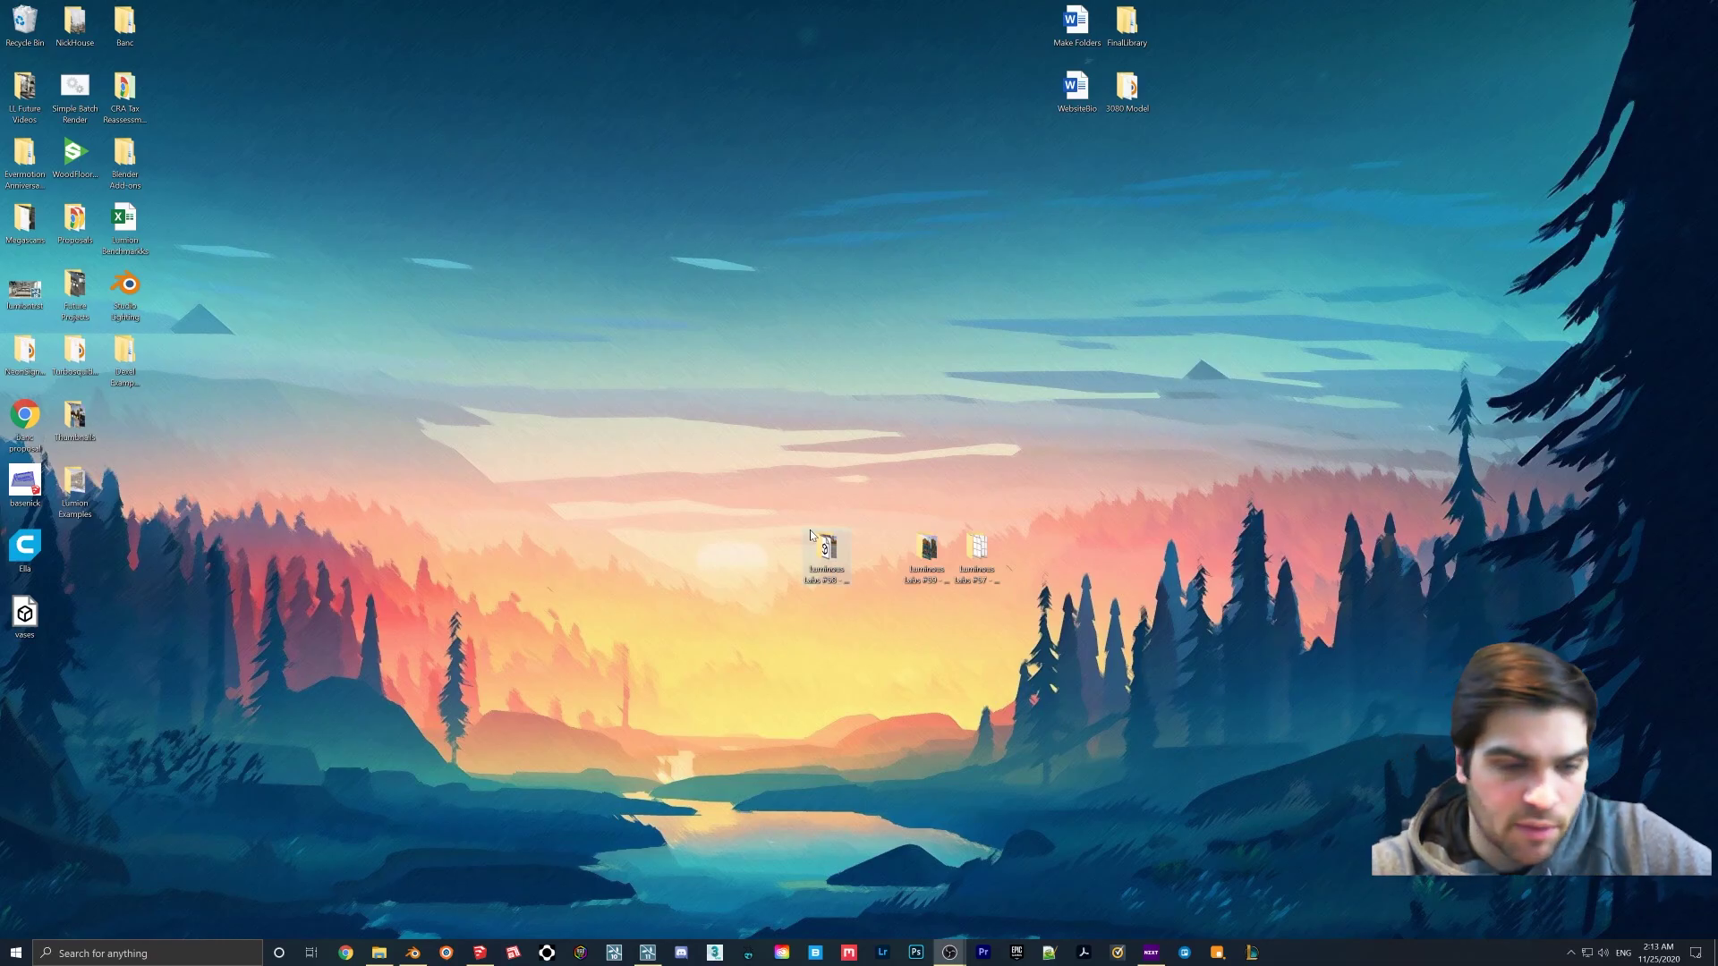
- Restore Lumion from the taskbar and move the camera around the red vases
left_click(647, 953)
right_click_drag(785, 500, 846, 369)
key("w")
key("s")
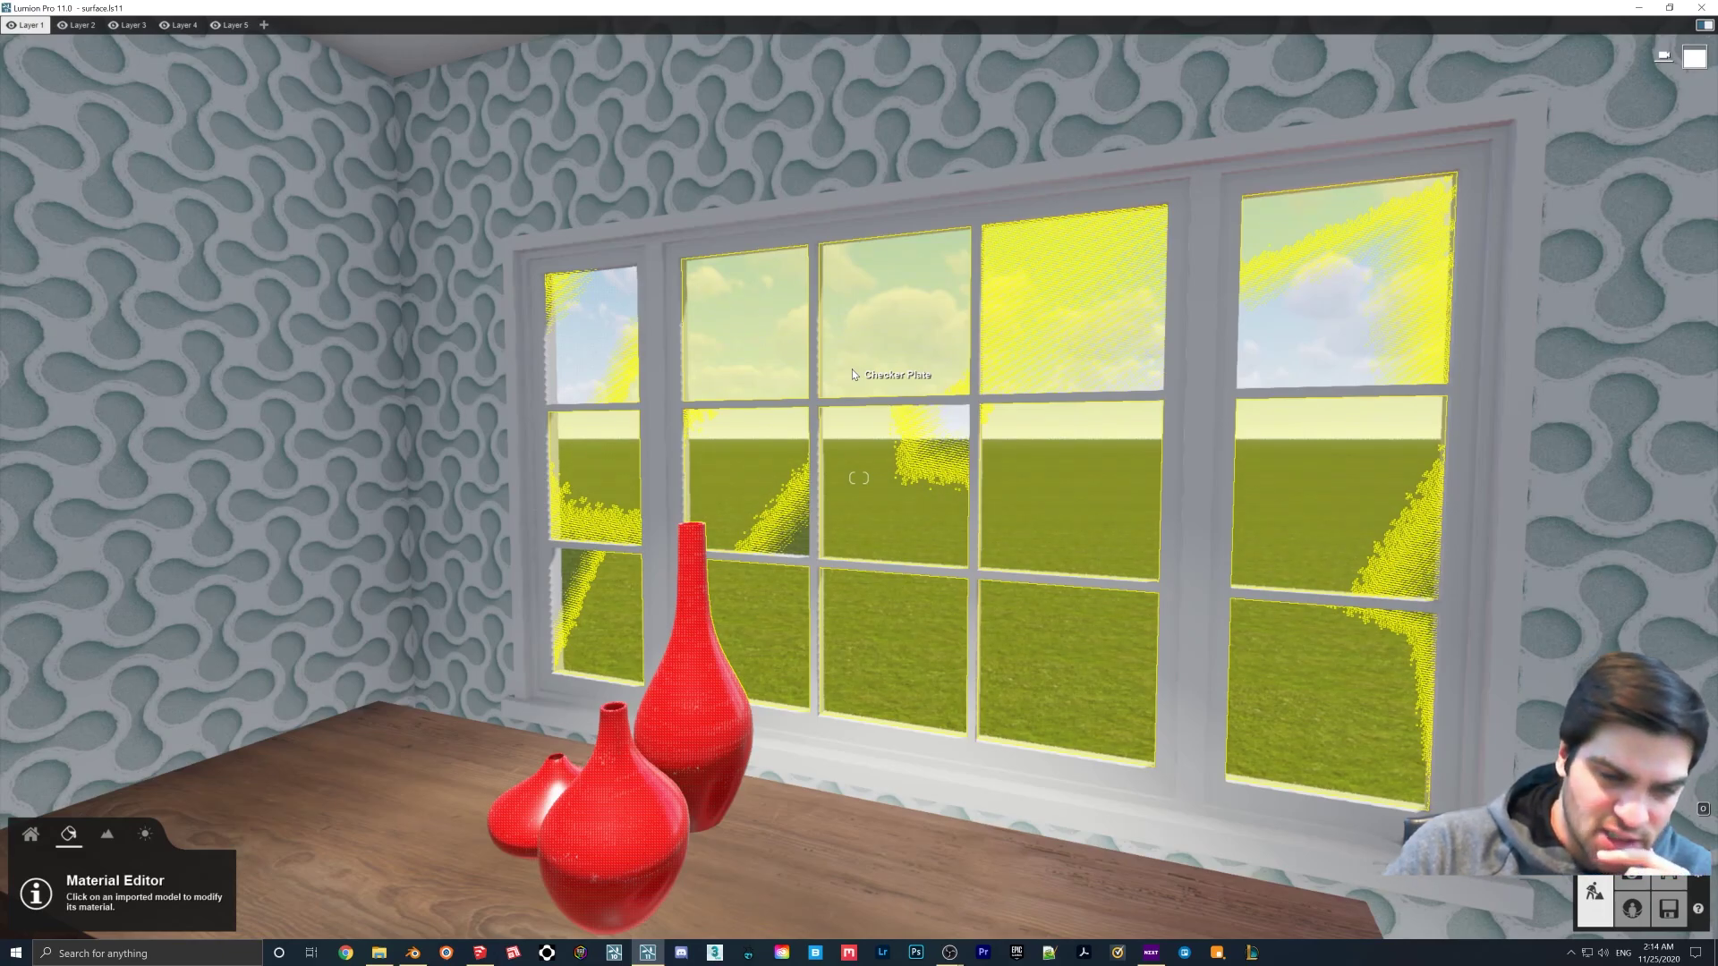
right_click_drag(852, 375, 702, 626)
key("w")
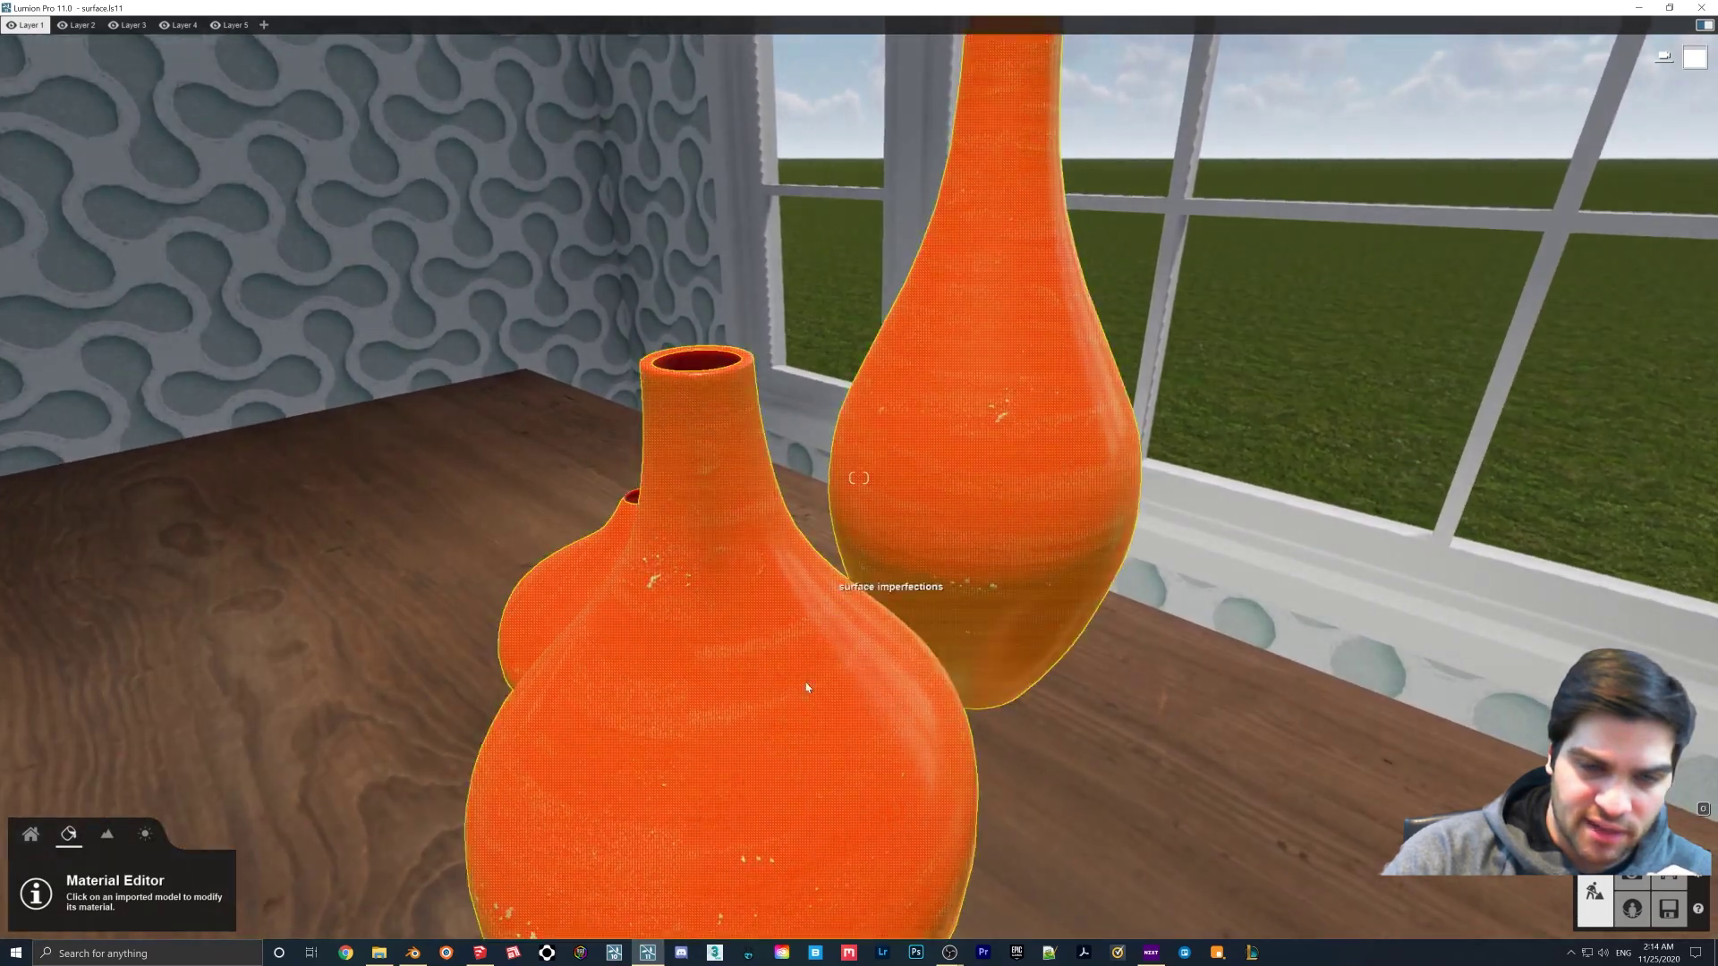
key("s")
key("s")
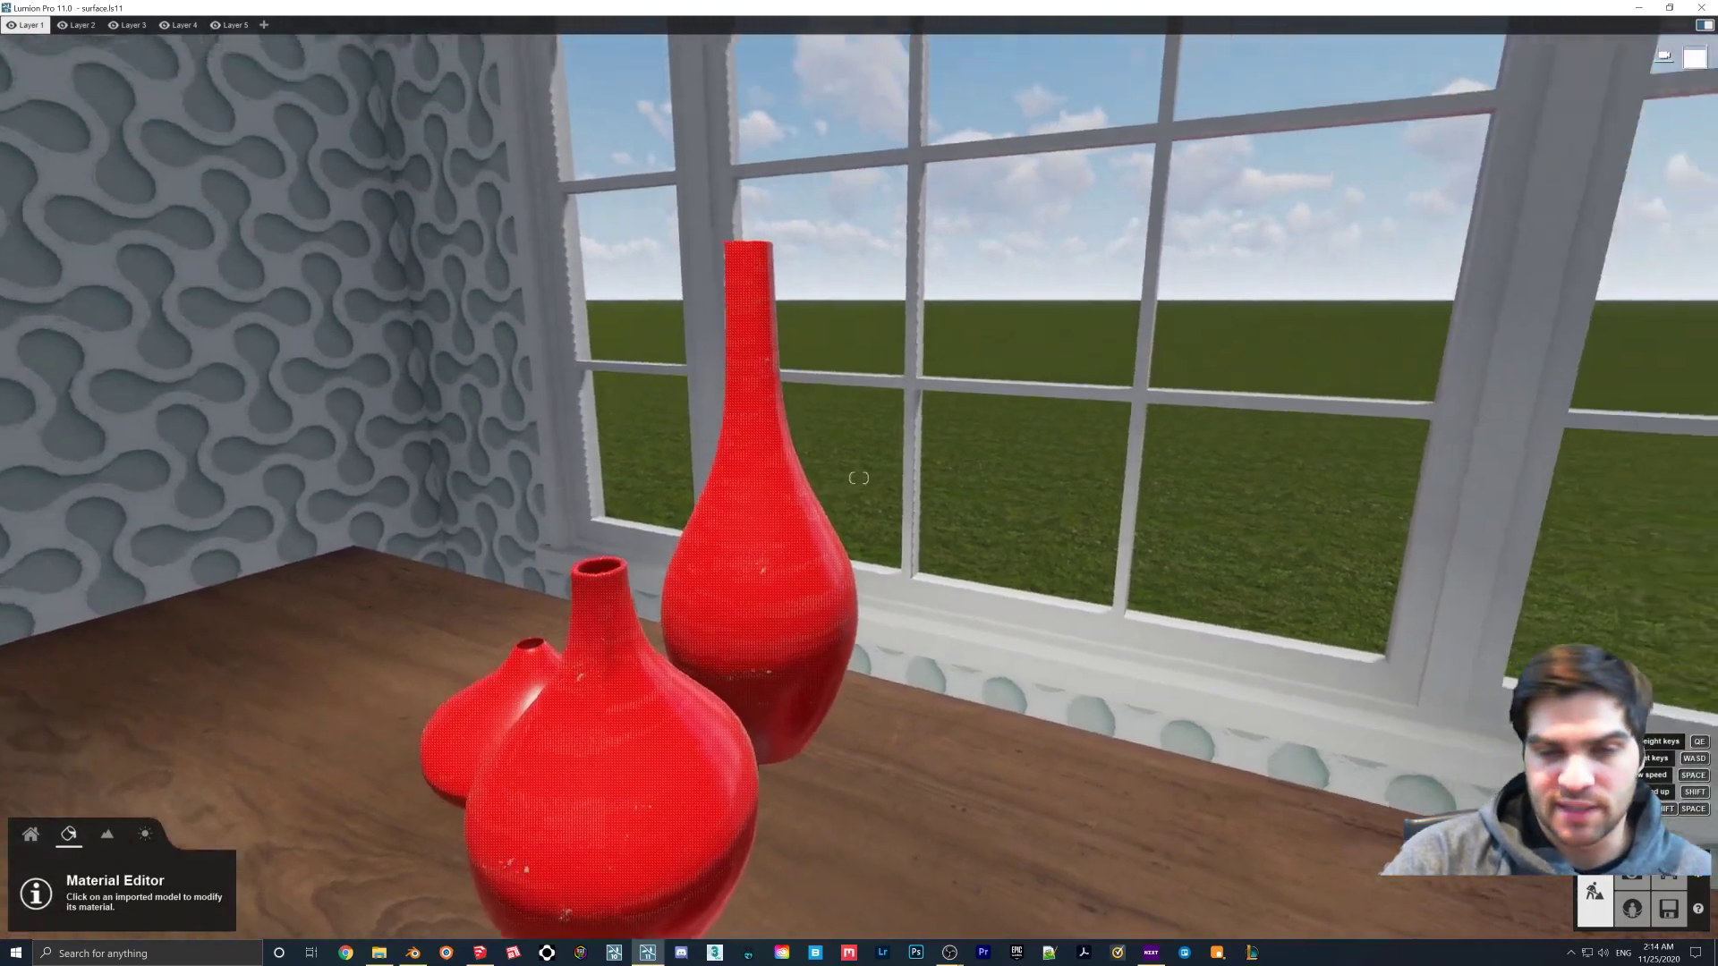